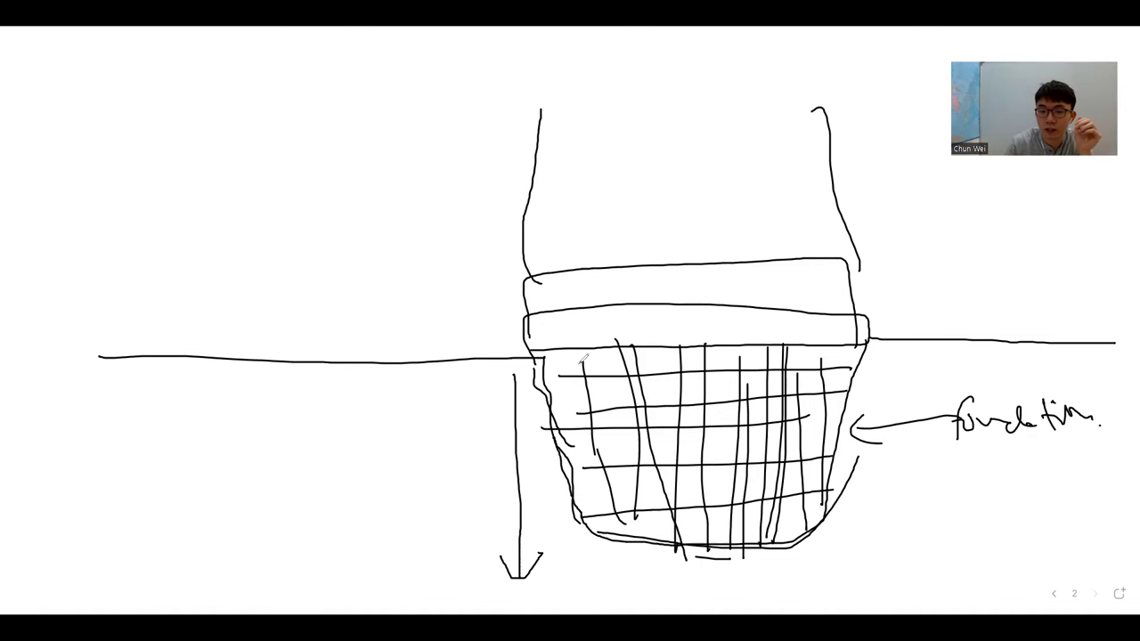
Draw four diagonal hatch strokes across the gridded foundation below the building sketch
left_click_drag(574, 476, 721, 377)
left_click_drag(625, 483, 761, 367)
left_click_drag(660, 489, 792, 408)
left_click_drag(675, 512, 783, 452)
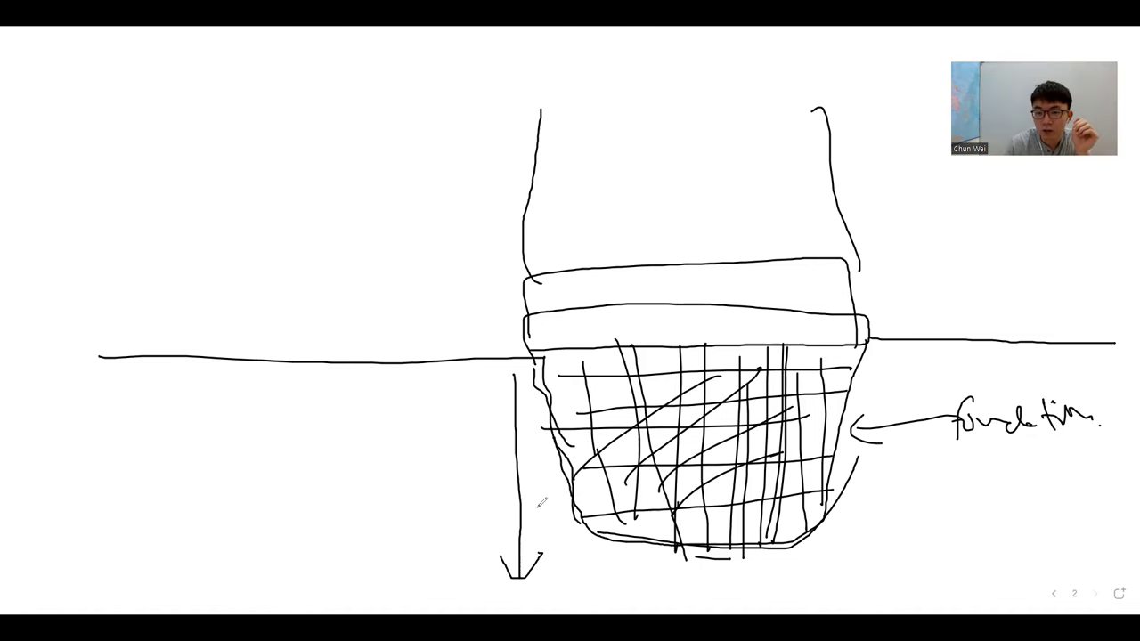
Draw a curved arrow from the building's upper part down toward the ground beside it, and add long strokes over the building and foundation
mouse_move(509, 168)
left_mouse_down()
mouse_move(311, 173)
mouse_move(262, 268)
left_mouse_up()
mouse_move(259, 187)
left_mouse_down()
mouse_move(323, 234)
mouse_move(352, 197)
left_mouse_up()
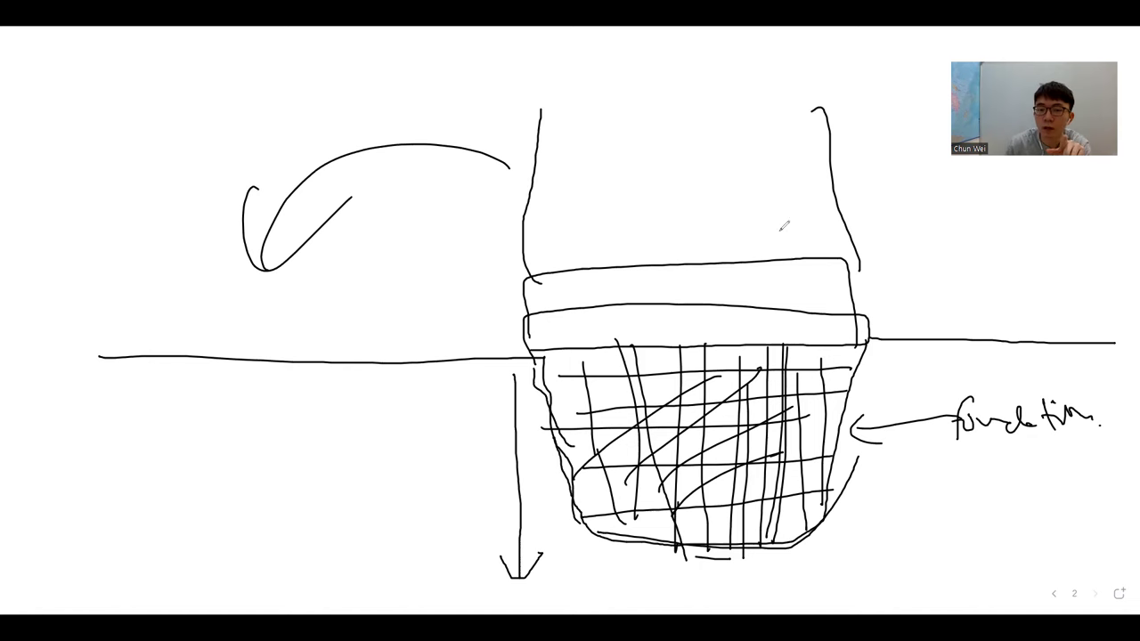
mouse_move(739, 144)
left_mouse_down()
mouse_move(649, 245)
mouse_move(669, 270)
mouse_move(775, 305)
left_mouse_up()
mouse_move(600, 475)
left_mouse_down()
mouse_move(665, 383)
mouse_move(623, 511)
left_mouse_up()
left_click_drag(801, 144, 589, 511)
left_click_drag(595, 194, 730, 503)
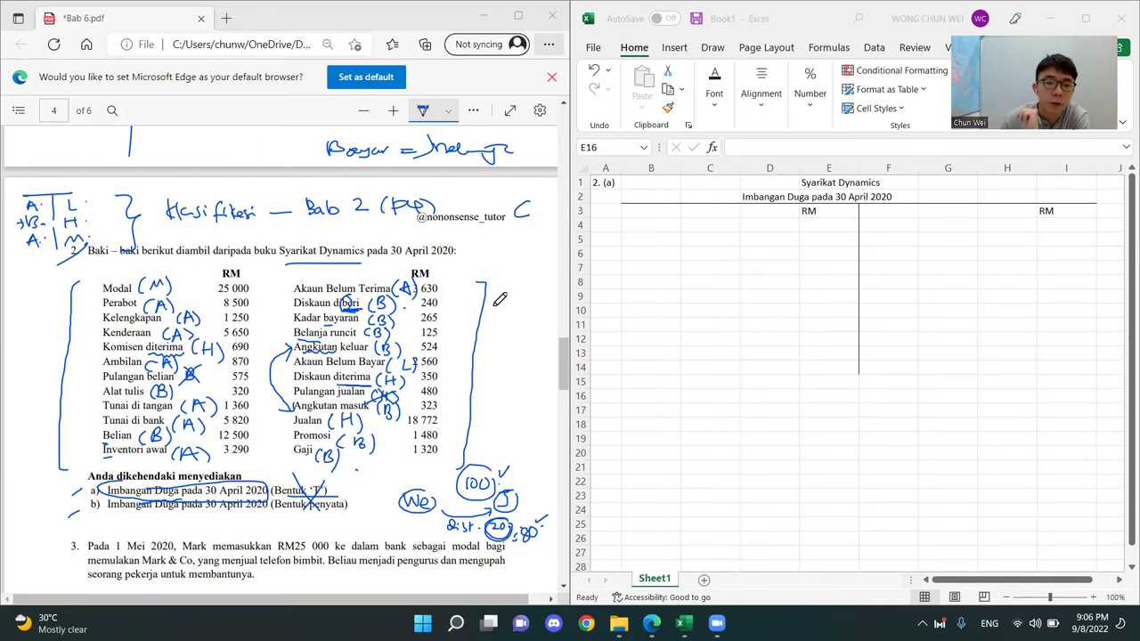
Look over question 2's list of balances in the PDF and both sides of the empty T-form trial balance in Excel
scroll(563, 365, "down", 2)
scroll(563, 369, "up", 2)
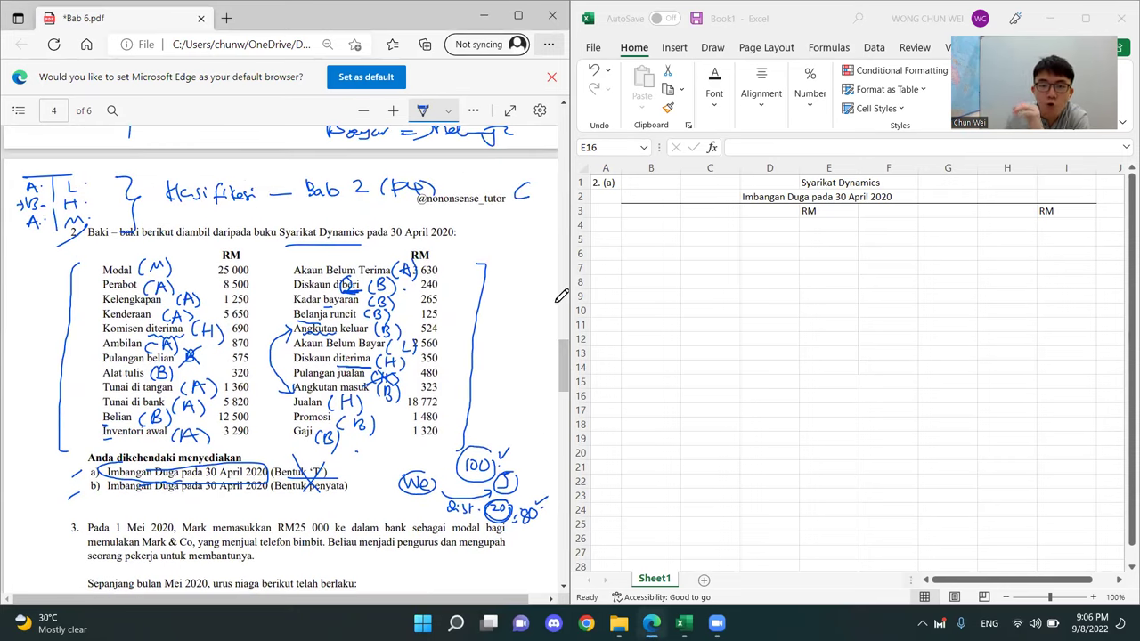
left_click_drag(690, 183, 1056, 440)
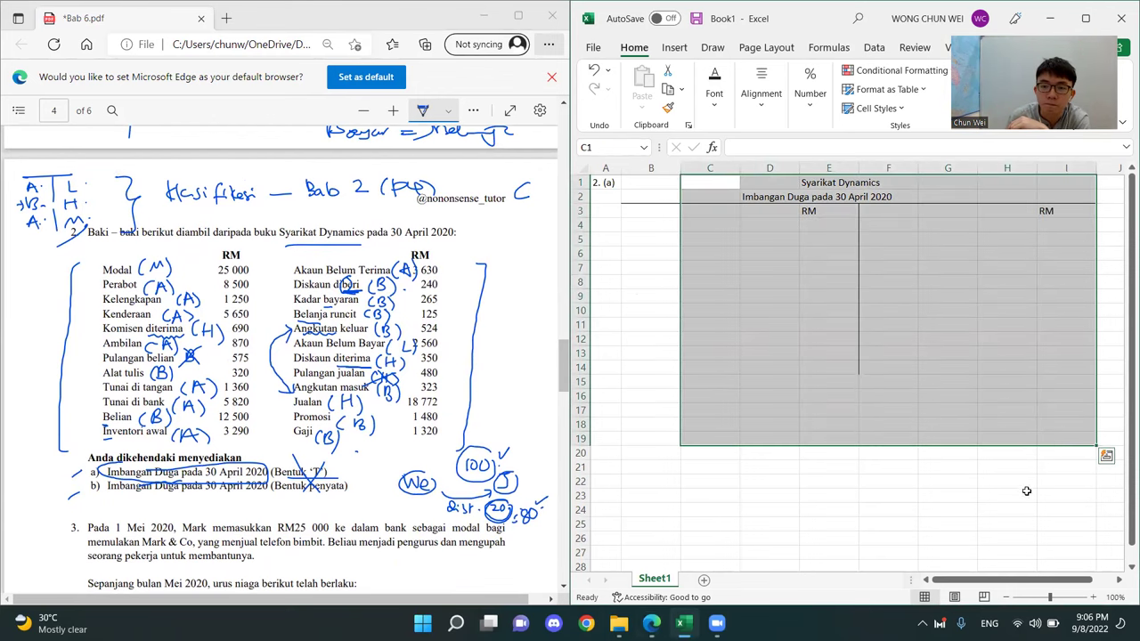
left_click(1024, 495)
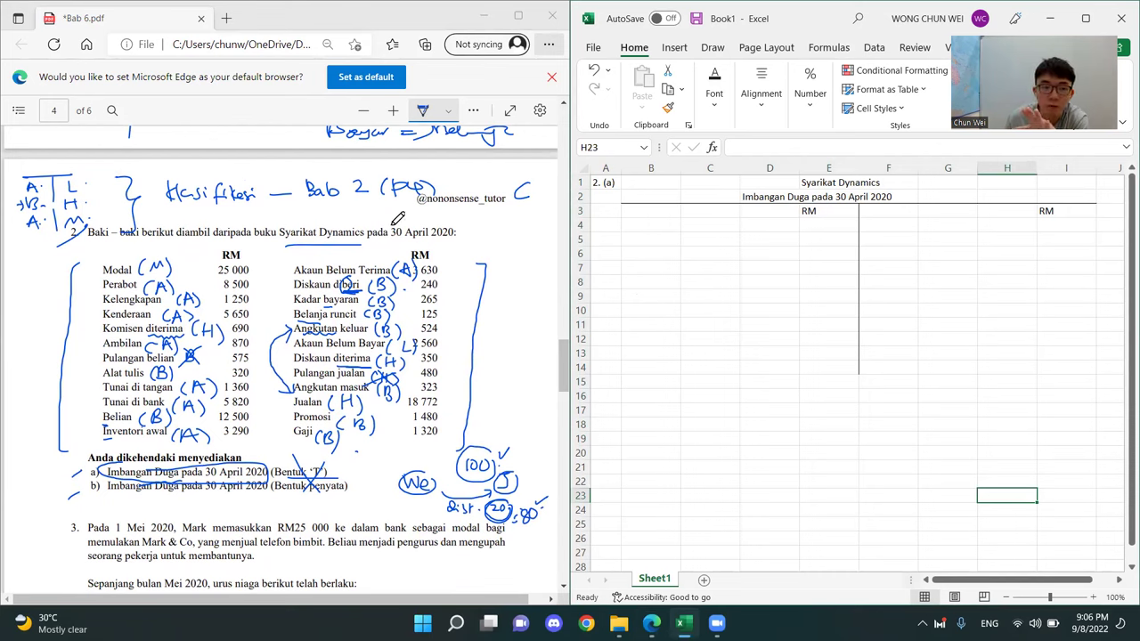
left_click(656, 222)
left_click(650, 196)
left_click_drag(731, 230, 855, 383)
left_click(942, 285)
left_click_drag(888, 197, 1095, 391)
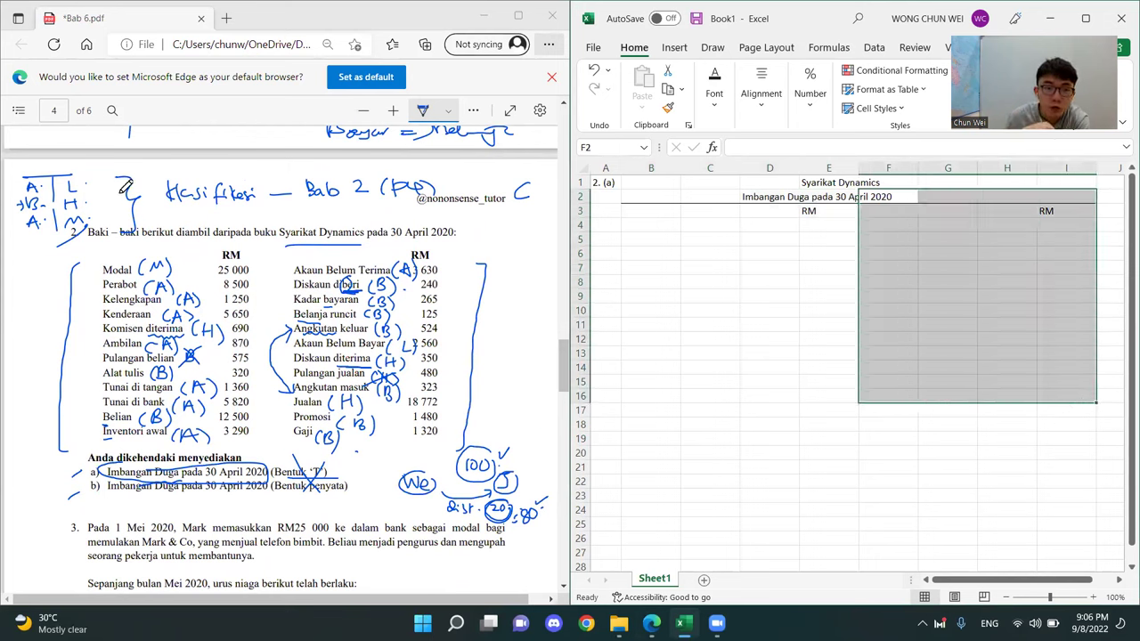
Label the two sides of the handwritten T sketch above question 2 with D and K
left_click(181, 265)
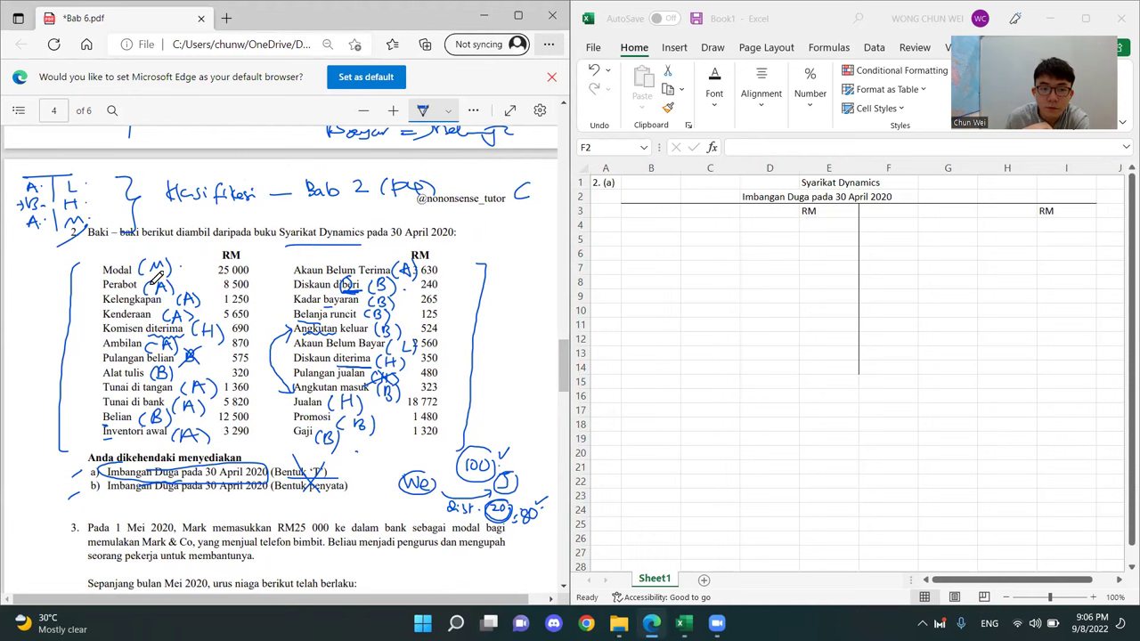
mouse_move(12, 165)
left_mouse_down()
mouse_move(14, 177)
mouse_move(75, 165)
mouse_move(87, 178)
left_mouse_up()
left_click_drag(887, 196, 1066, 395)
Enter Modal in F4 on the credit side of the trial balance with 25000 in I4
left_click(887, 226)
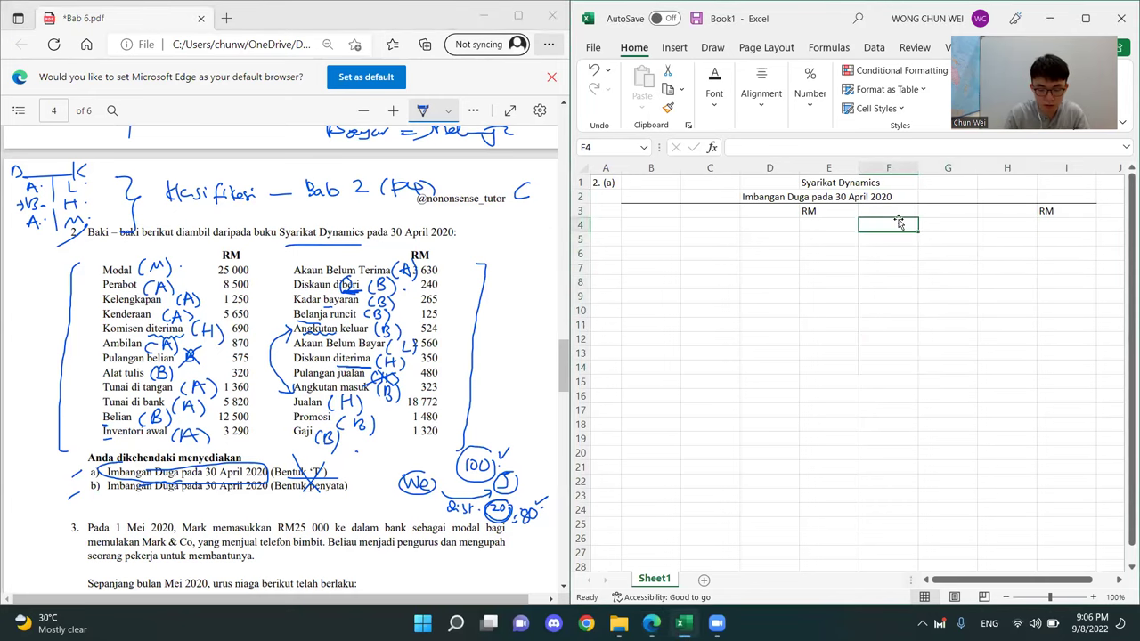
type("Modal")
key("Return")
key("Right")
key("Right")
key("Right")
key("Up")
type("25000")
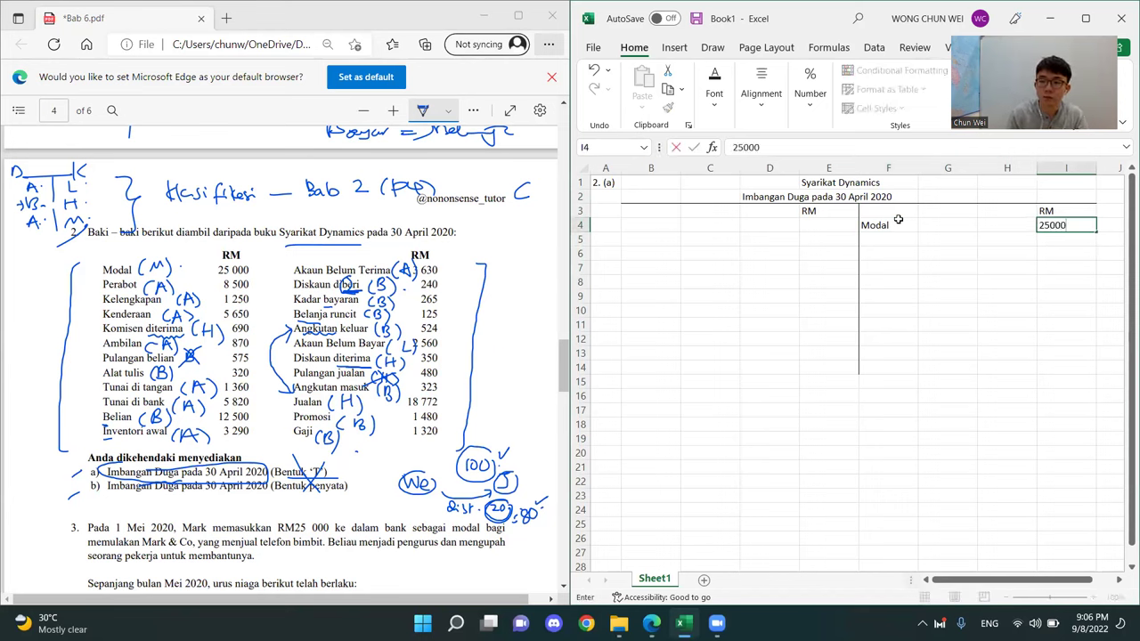
key("Return")
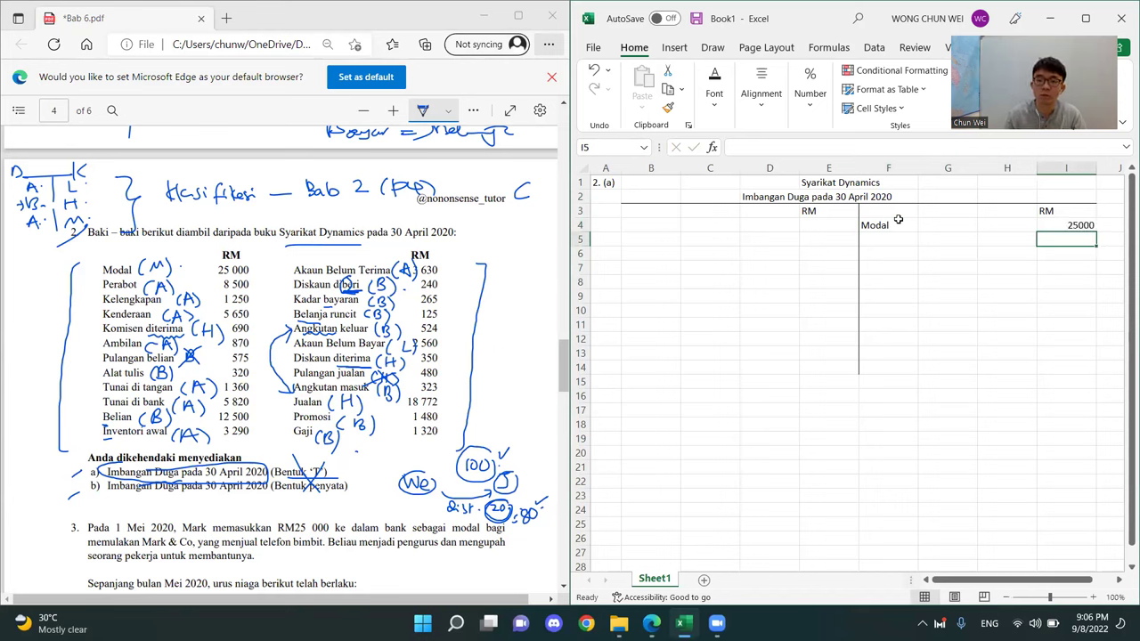
left_click(965, 354)
left_click(191, 280)
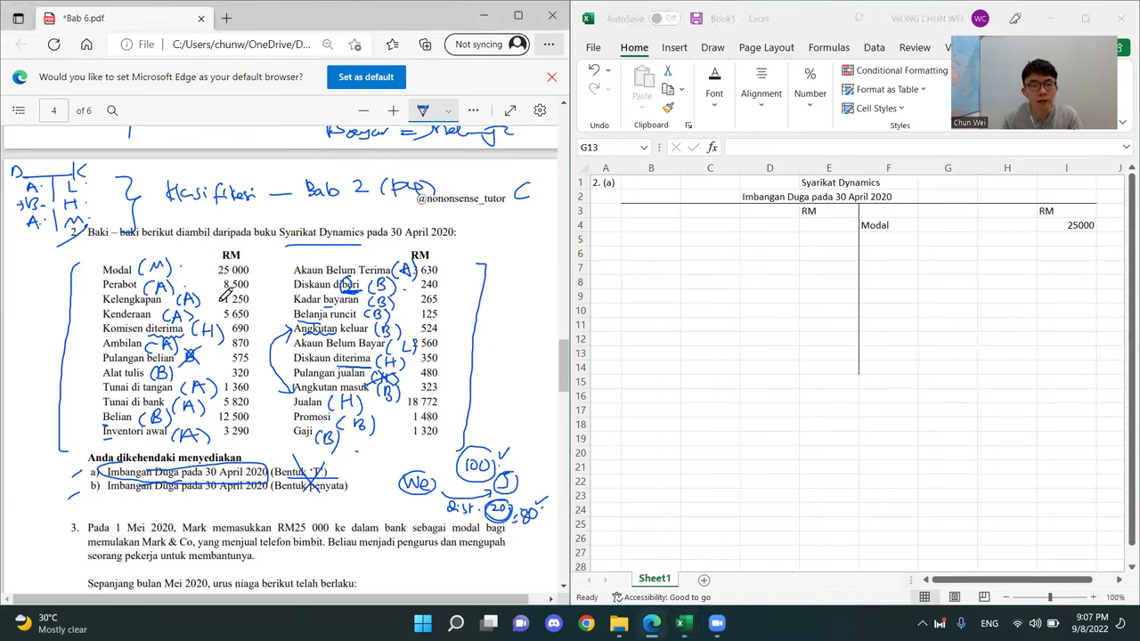
left_click(663, 230)
left_click(634, 196)
left_click_drag(700, 265, 753, 326)
Enter Perabot in B4 with 8500 in E4, and strike off Modal and Perabot in the question's list
left_click(649, 223)
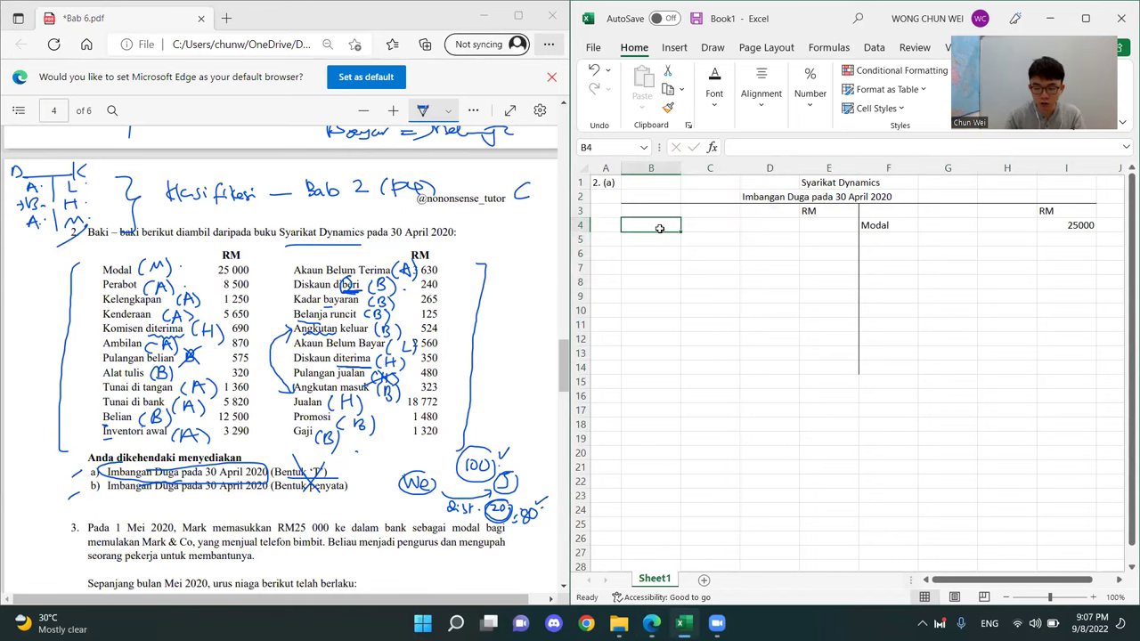
type("Perabot")
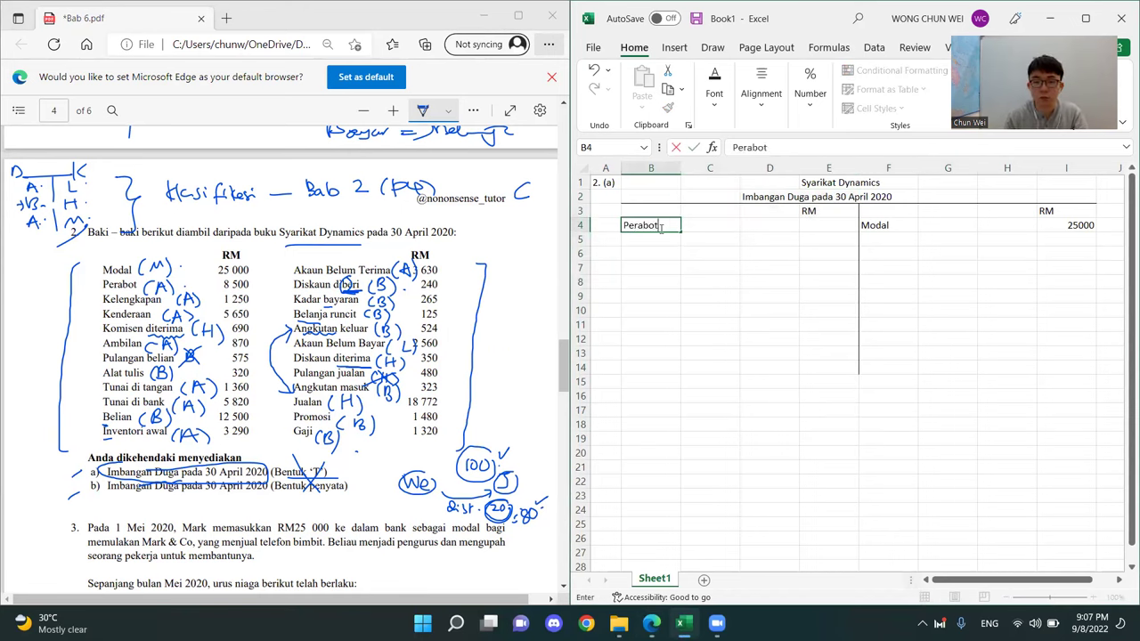
key("Tab")
key("Tab")
key("Tab")
type("850")
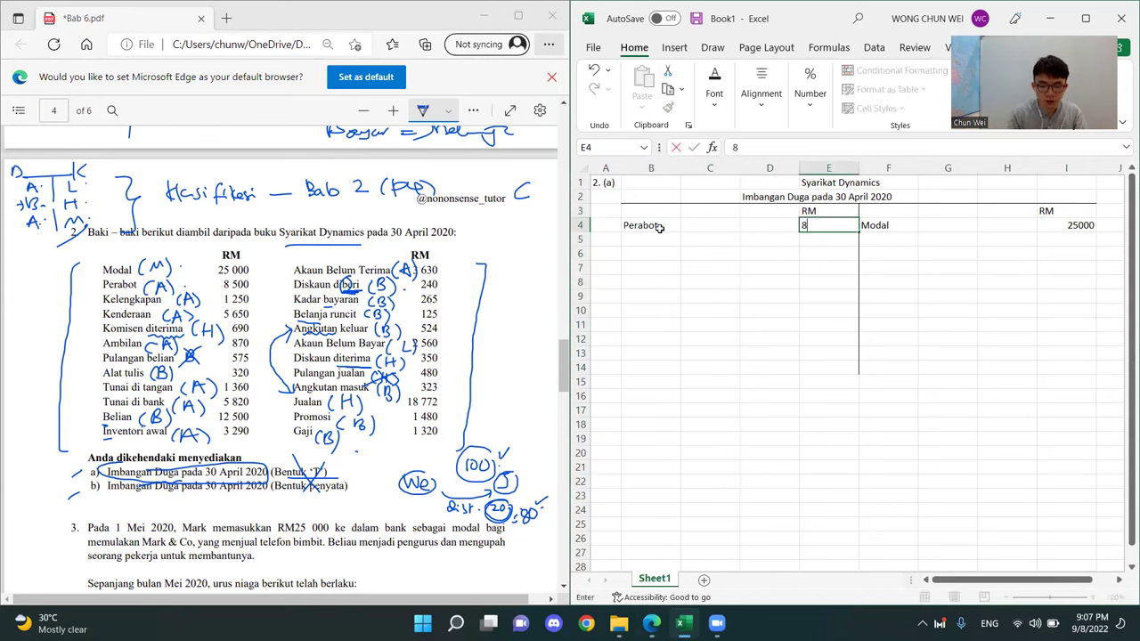
key("Return")
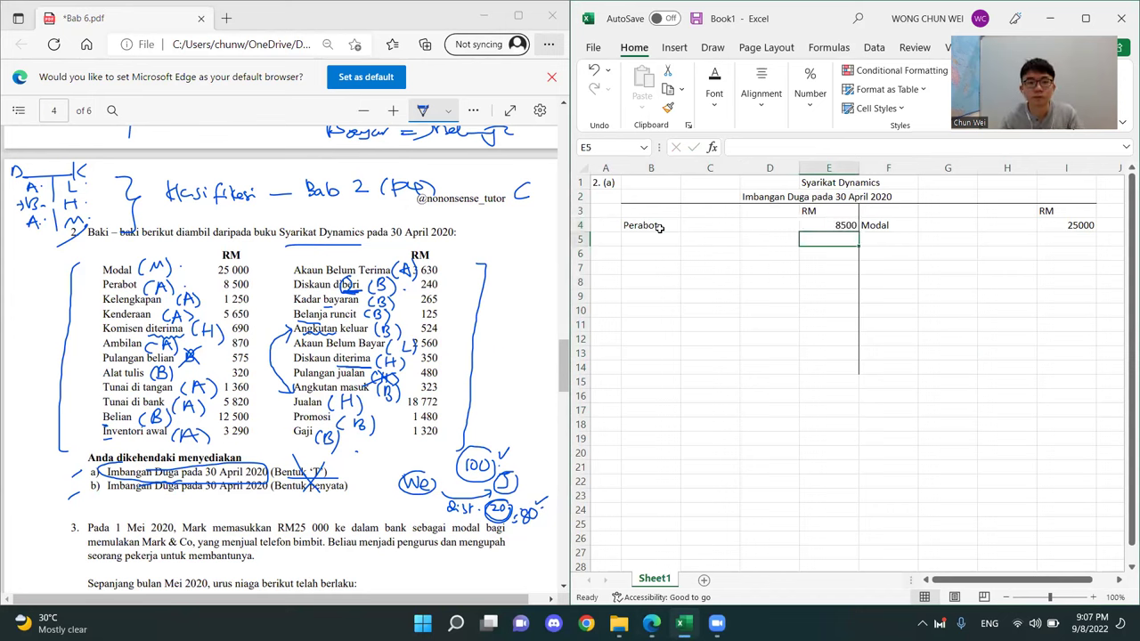
left_click(104, 267)
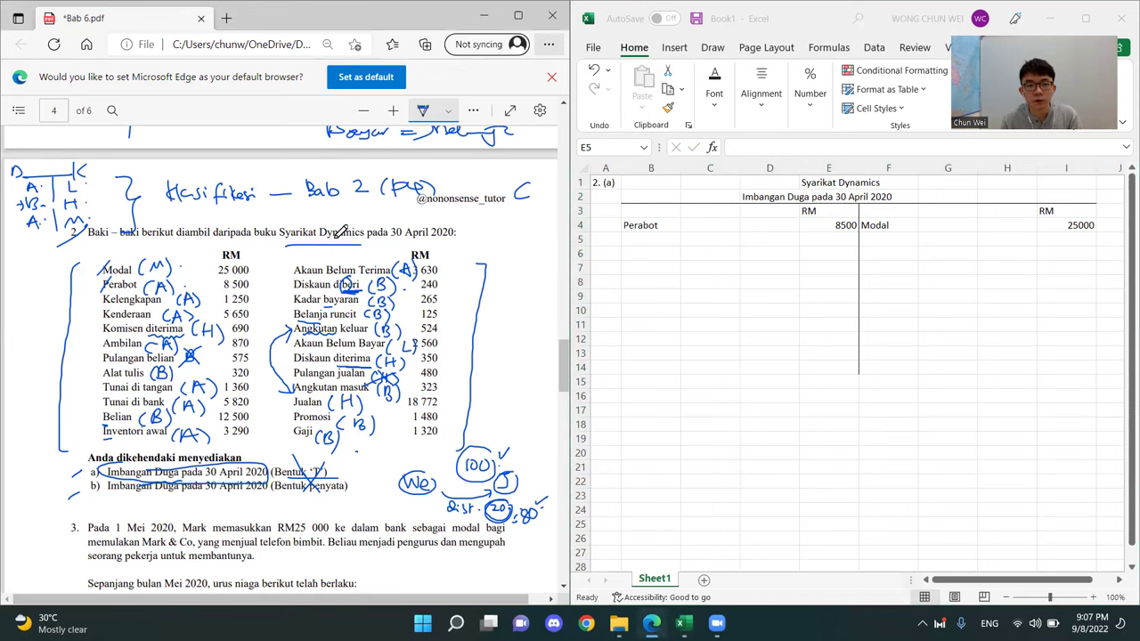
Enter Kelengkapan in B5 with 1250 in E5, and strike it off in the question's list
left_click(651, 242)
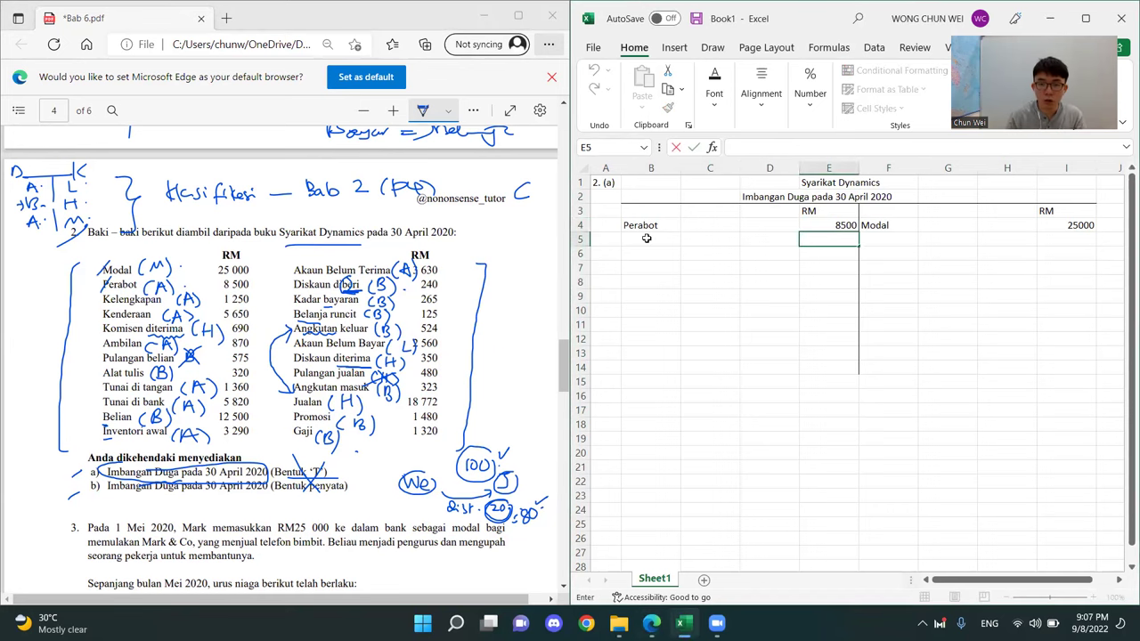
left_click(646, 239)
type("Kelengkapan")
key("Tab")
key("Tab")
key("Tab")
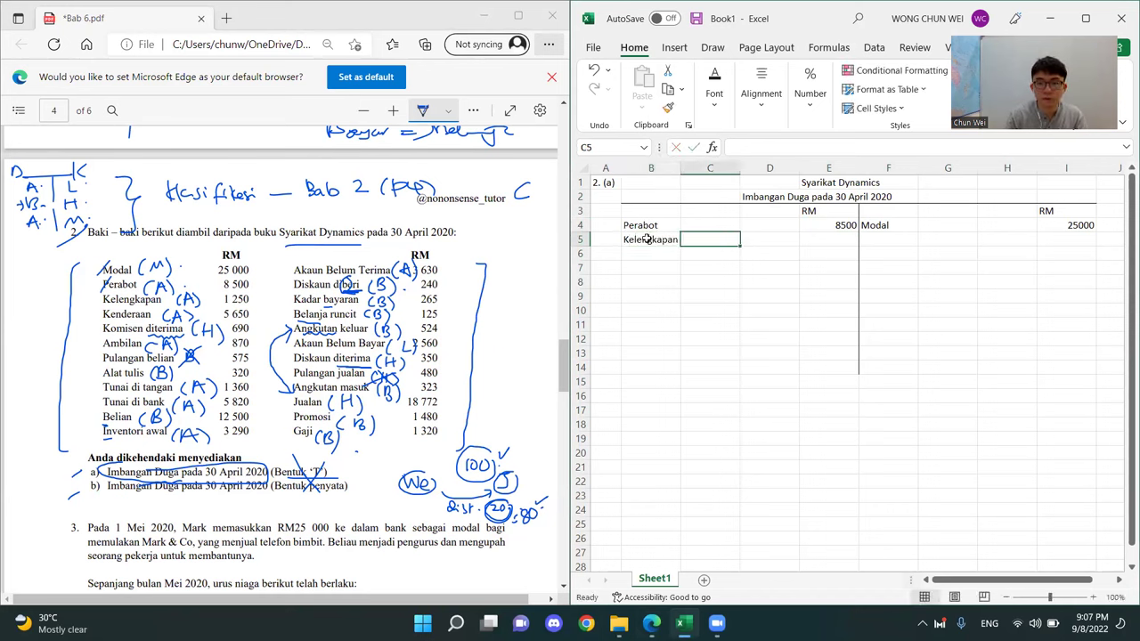
type("1250")
key("Return")
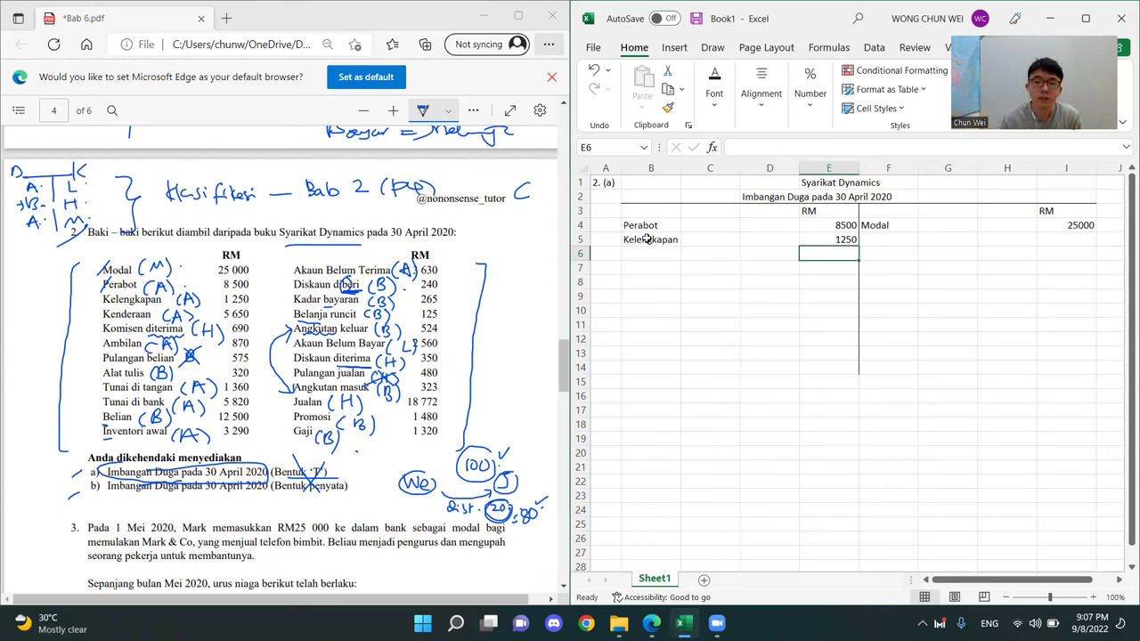
left_click(653, 252)
left_click(113, 294)
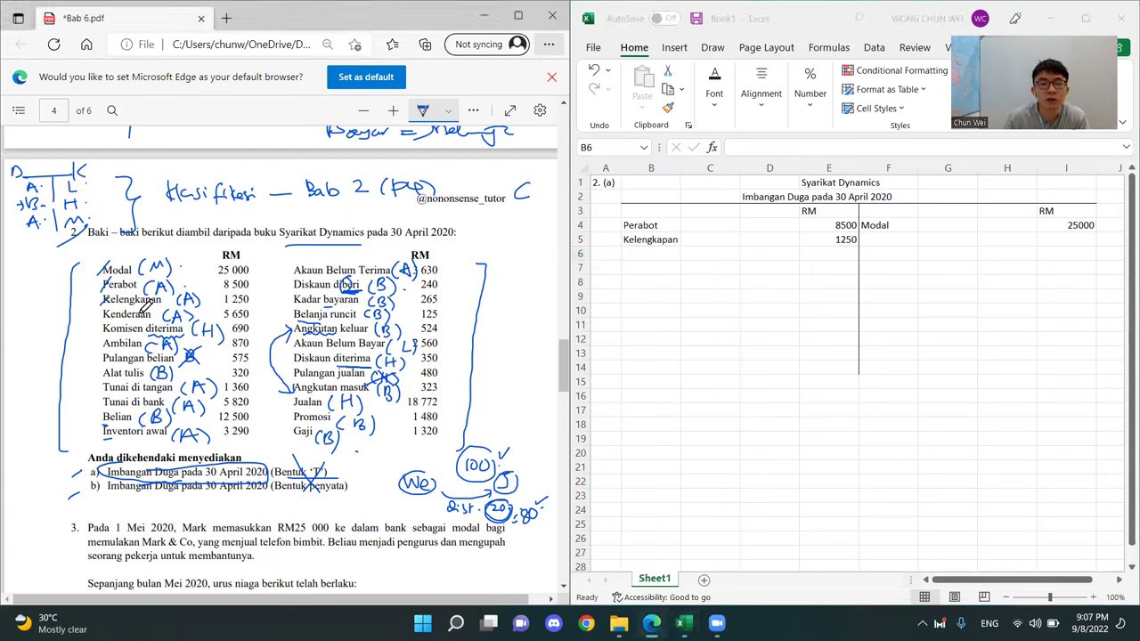
Enter Kenderaan in B6 with 5650 in E6, and strike it off in the question's list
left_click(648, 255)
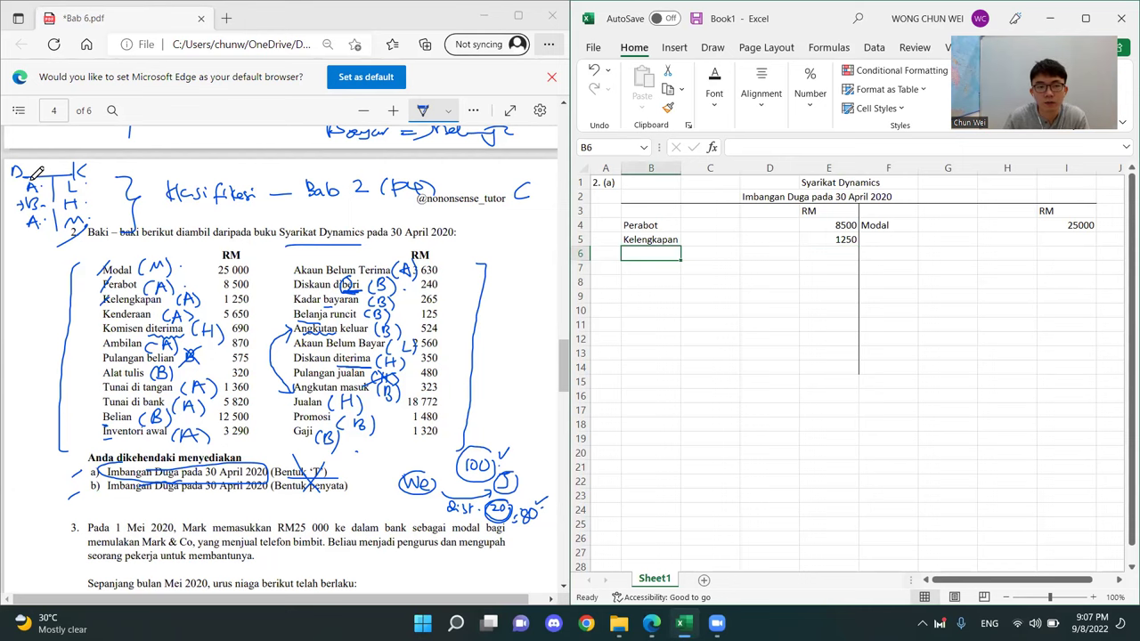
left_click(795, 339)
left_click(647, 254)
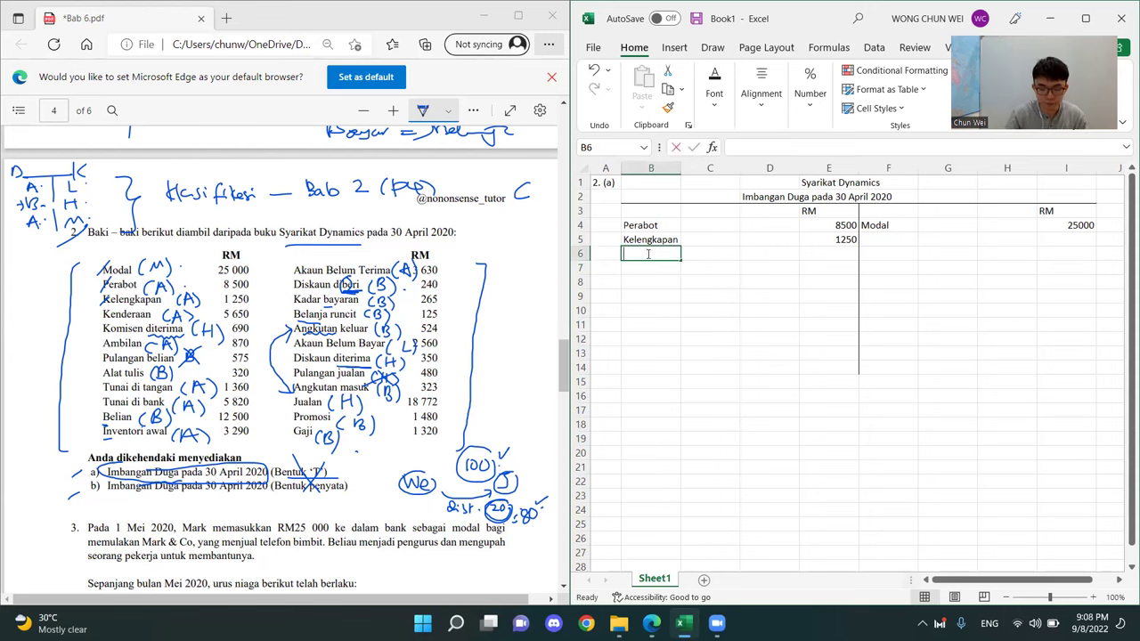
type("Kenderaan")
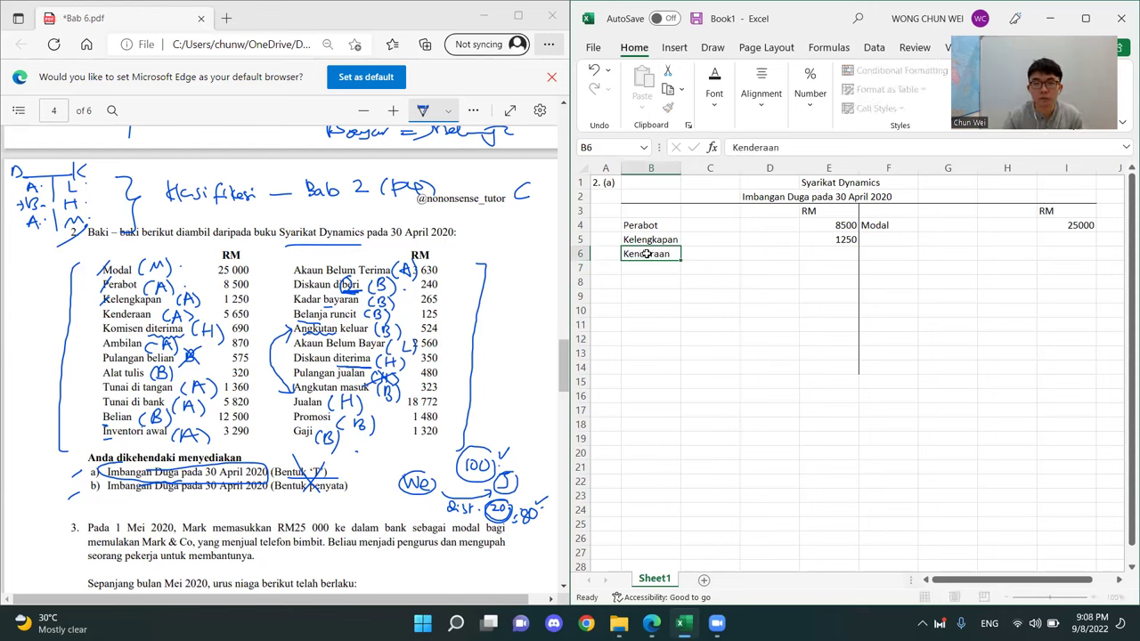
key("Tab")
key("Tab")
key("Tab")
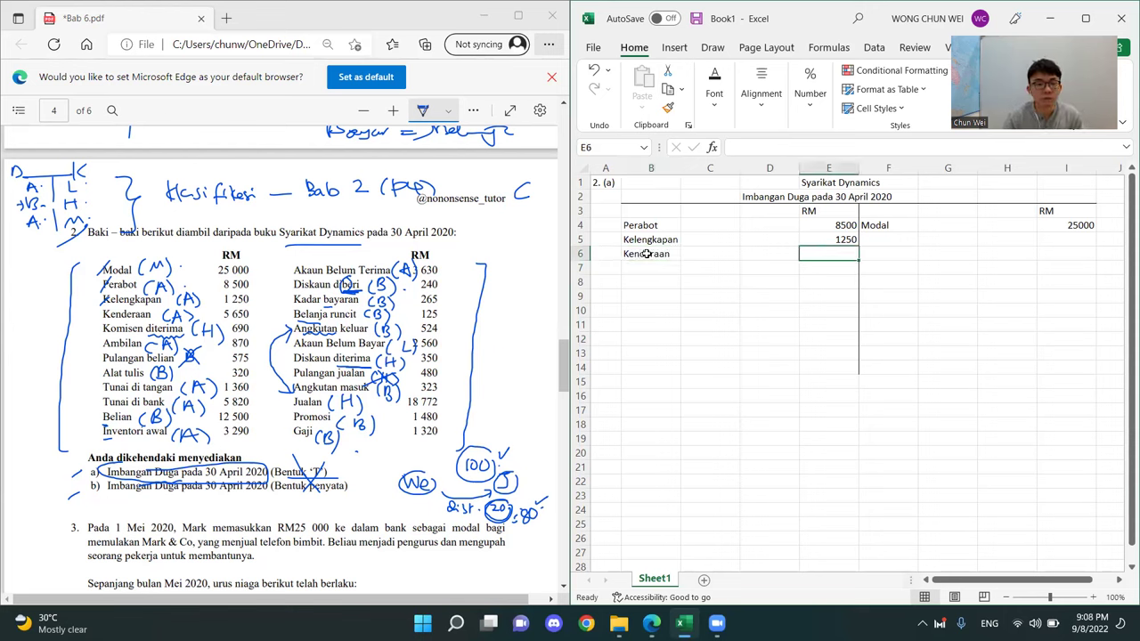
type("565")
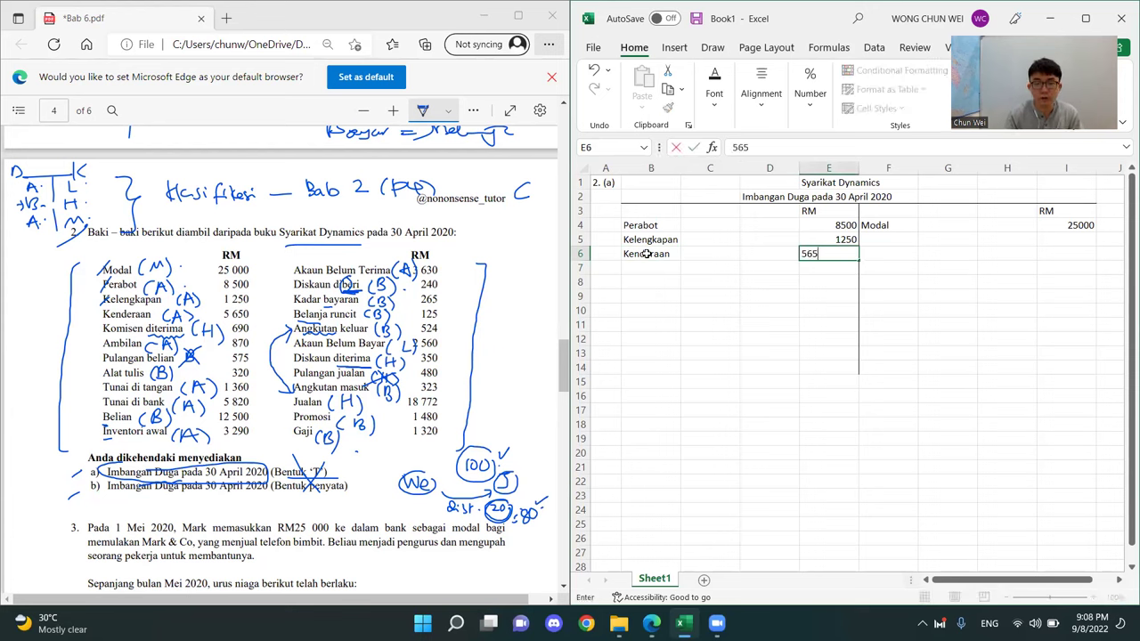
type("0")
key("Return")
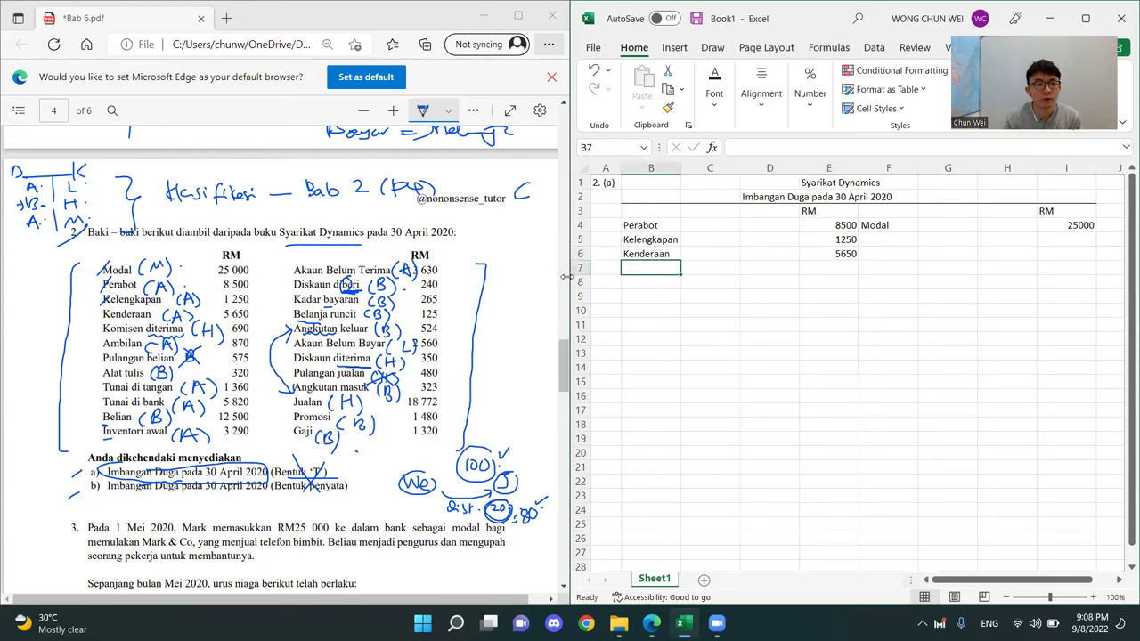
left_click(107, 318)
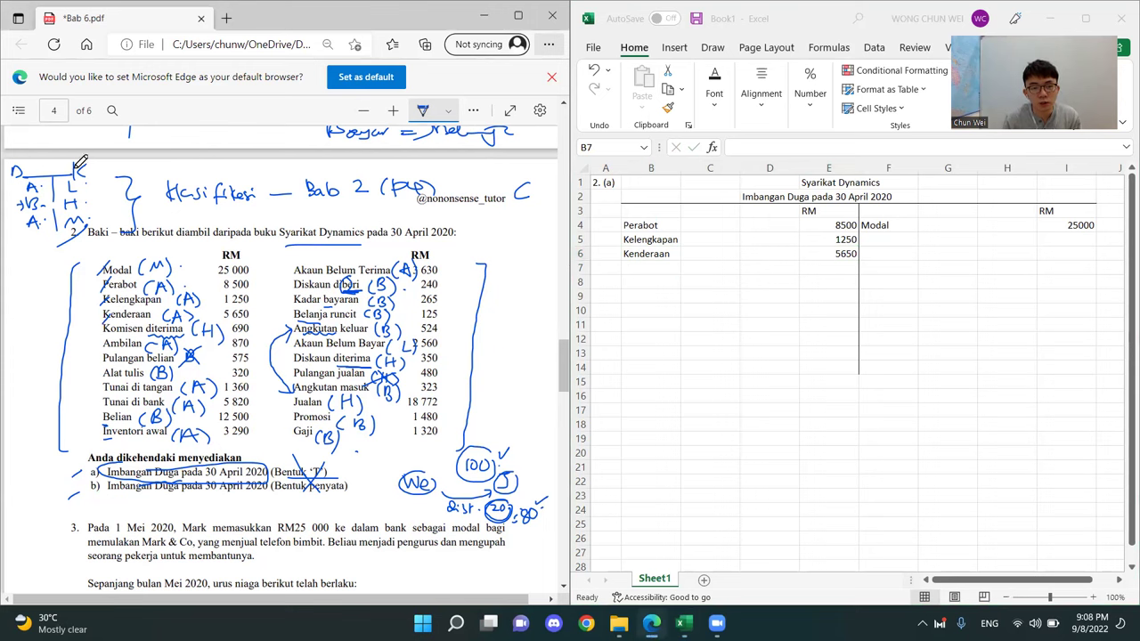
Enter Komisen Diterima in F5 on the credit side with 690 in I5, and strike it off in the question's list
left_click(994, 283)
left_click_drag(934, 198, 1024, 355)
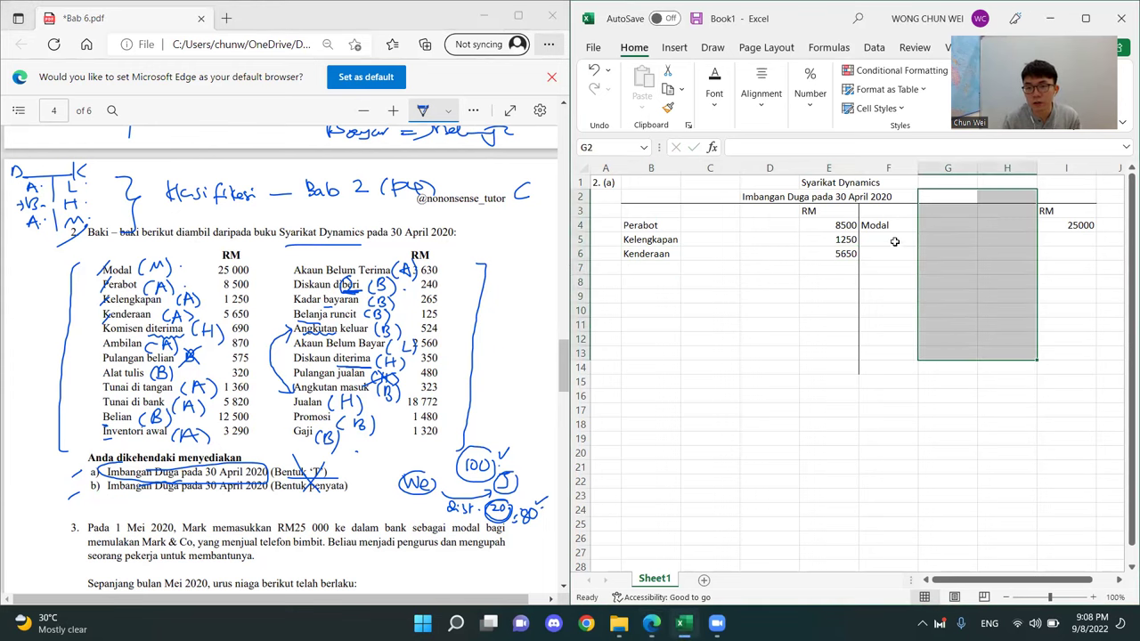
left_click(894, 242)
type("Komisen Diterima")
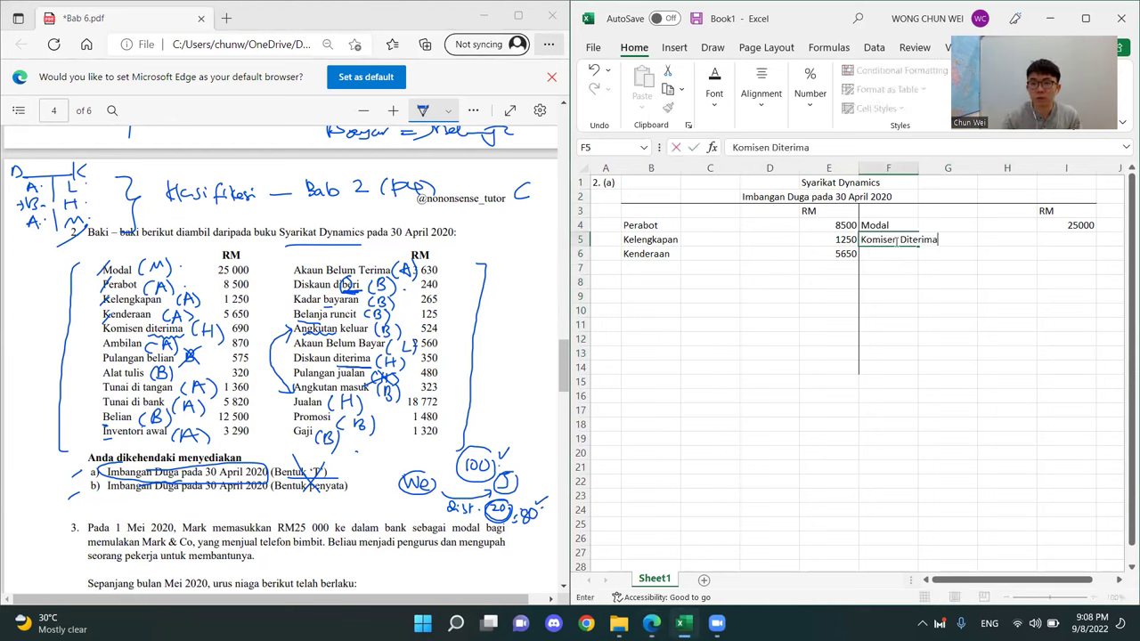
key("Tab")
key("Tab")
key("Tab")
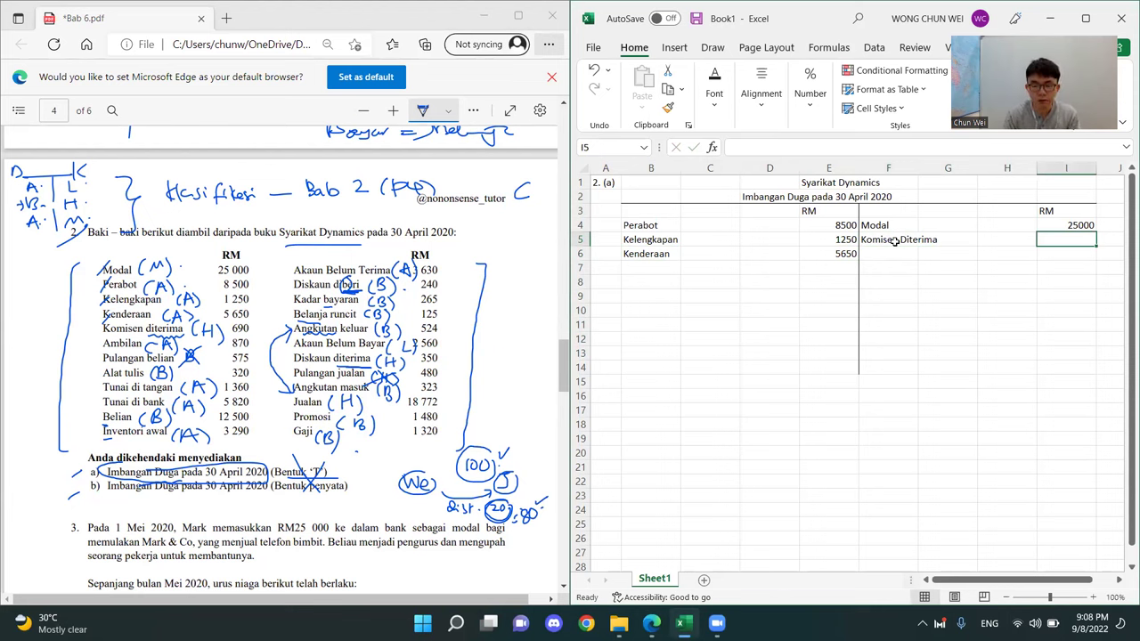
type("590")
key("BackSpace")
key("BackSpace")
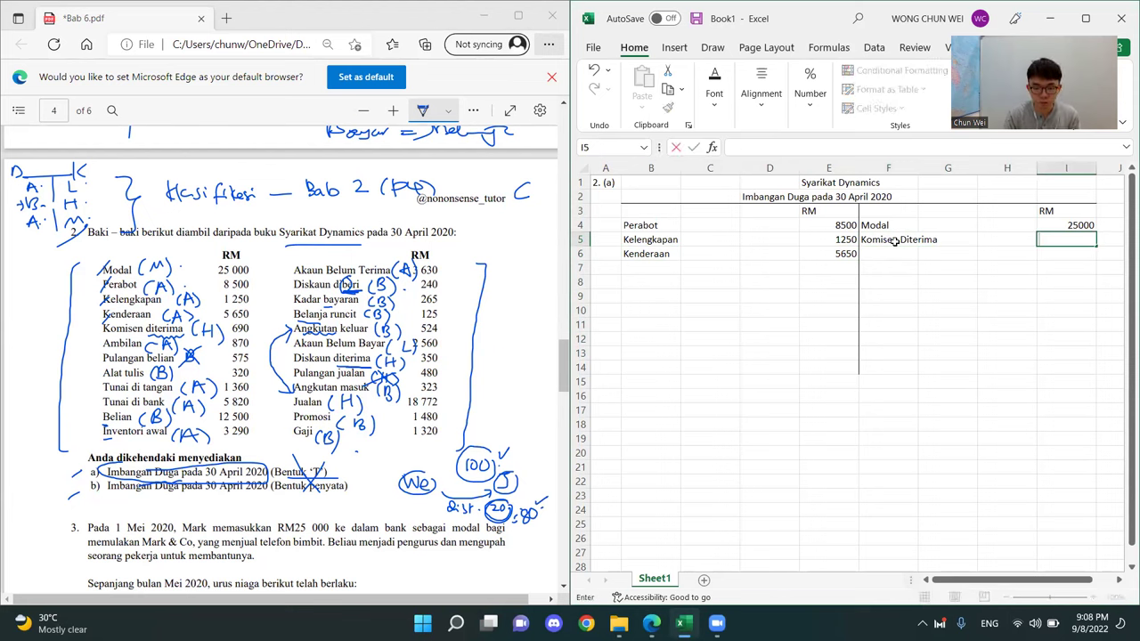
key("Return")
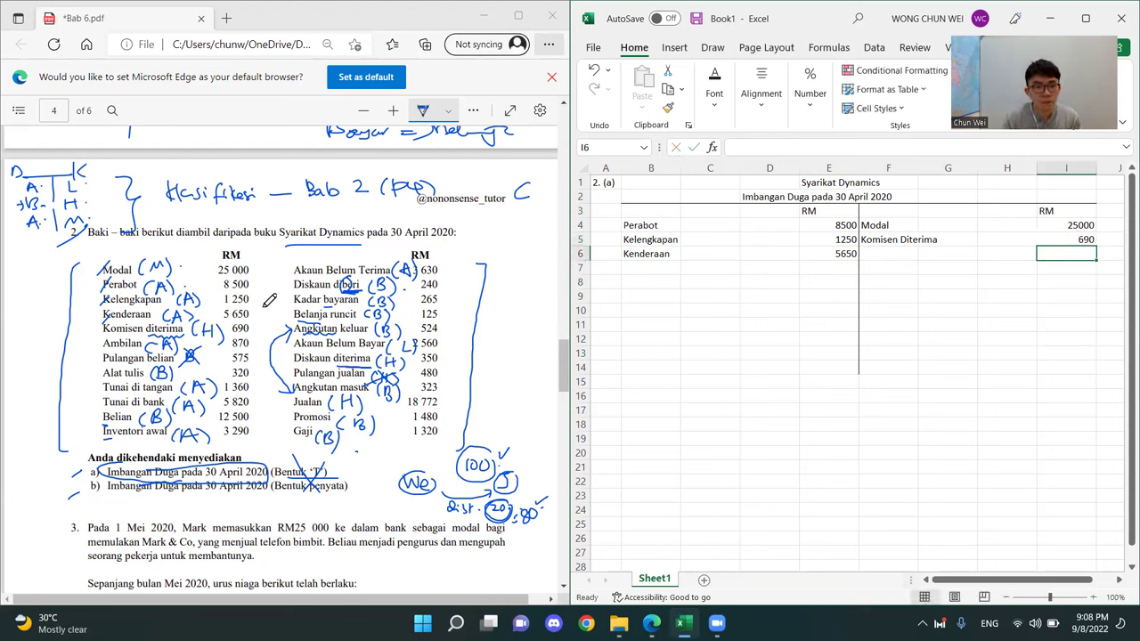
left_click(113, 311)
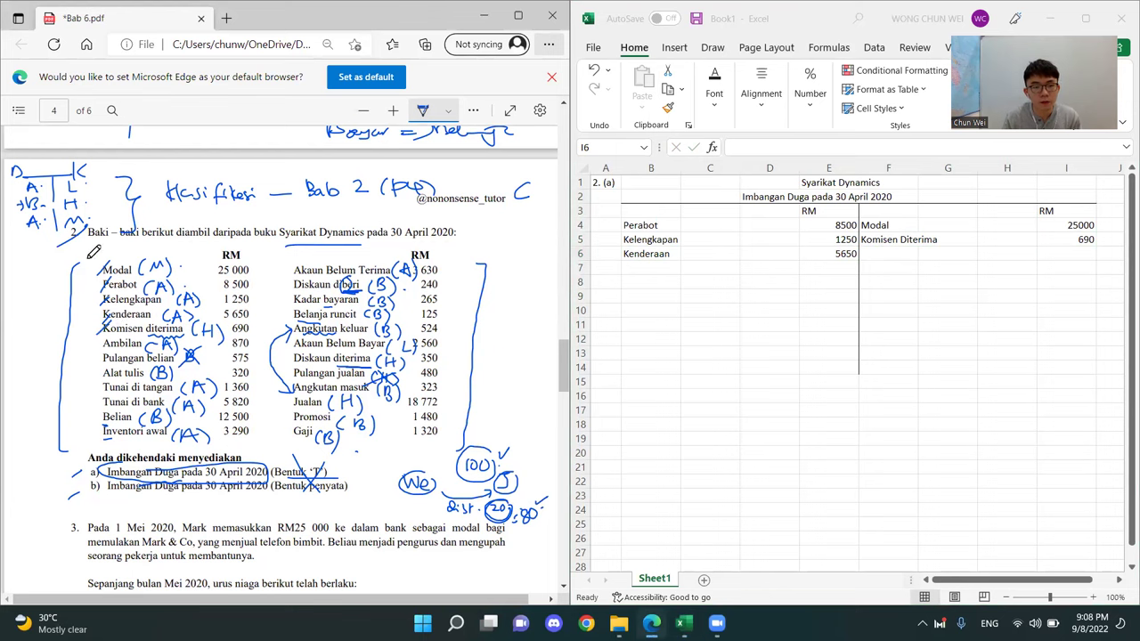
Enter Ambilan in B7 on the debit side with 870 in E7
left_click(645, 267)
type("Amboilan")
key("Return")
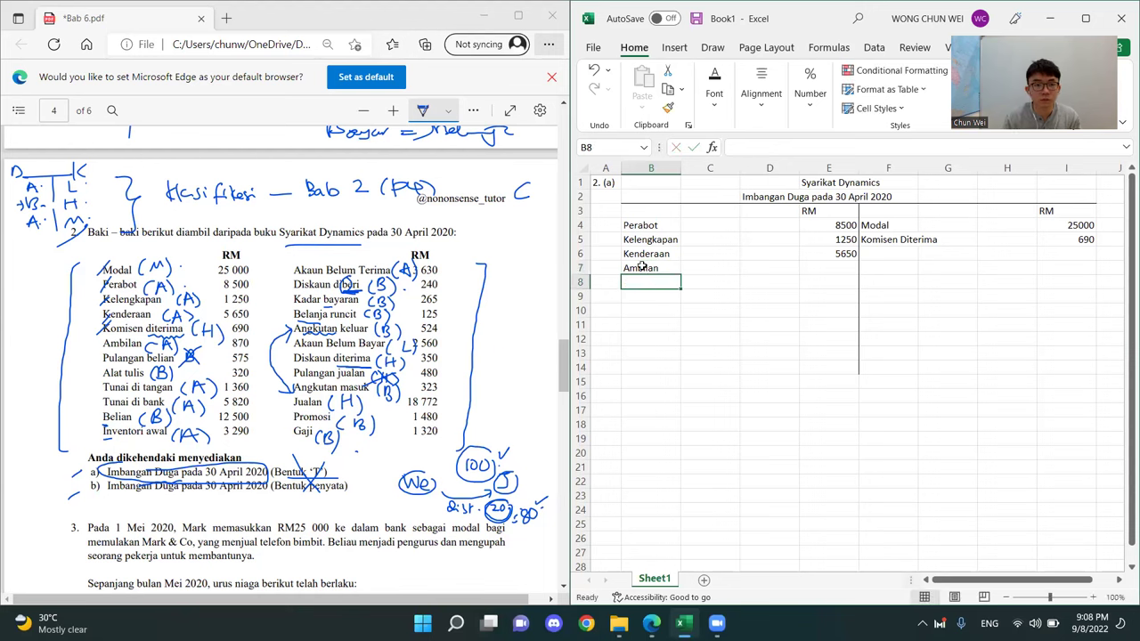
left_click(820, 257)
left_click(837, 269)
type("870")
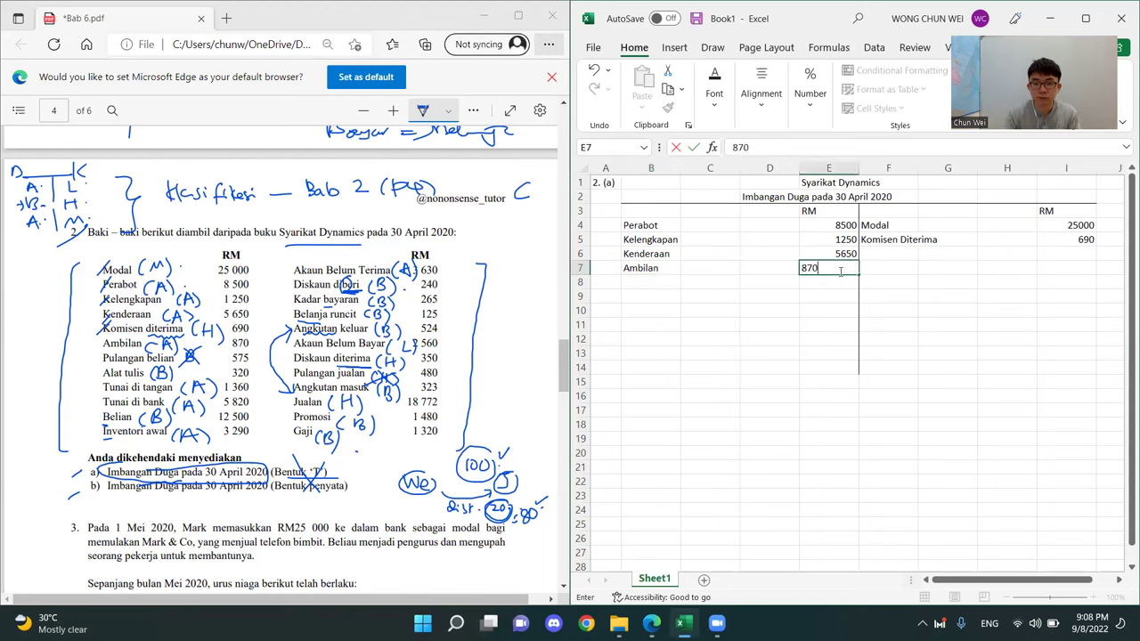
key("Return")
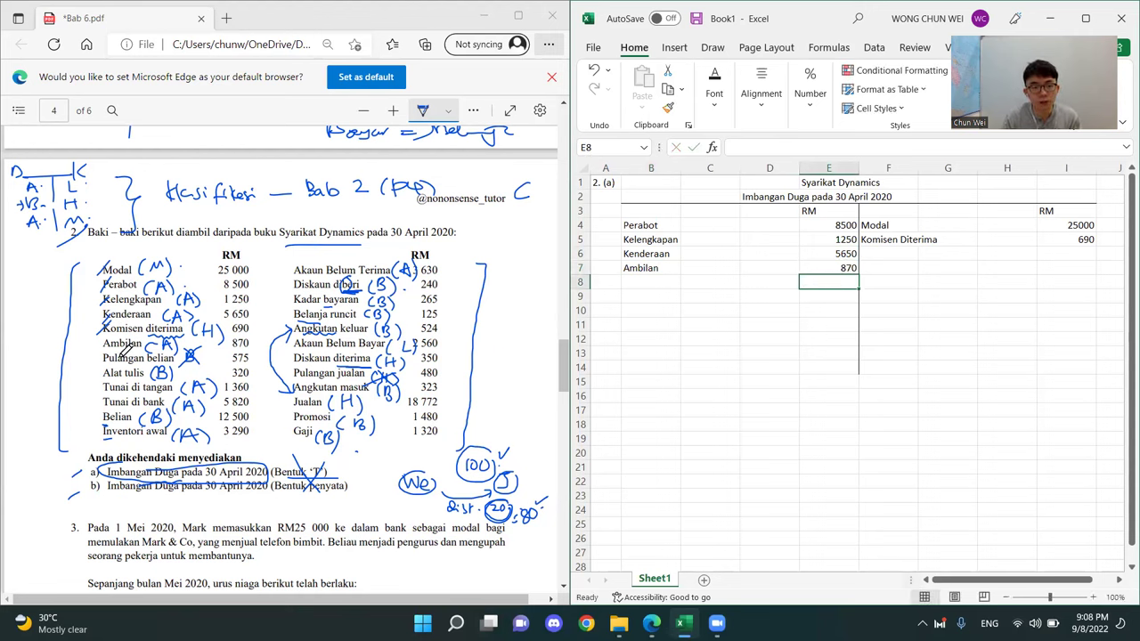
Circle the Pulangan belian row, including its 575 amount, in the question's list
left_click(94, 362)
mouse_move(93, 362)
left_mouse_down()
mouse_move(260, 349)
mouse_move(93, 356)
left_mouse_up()
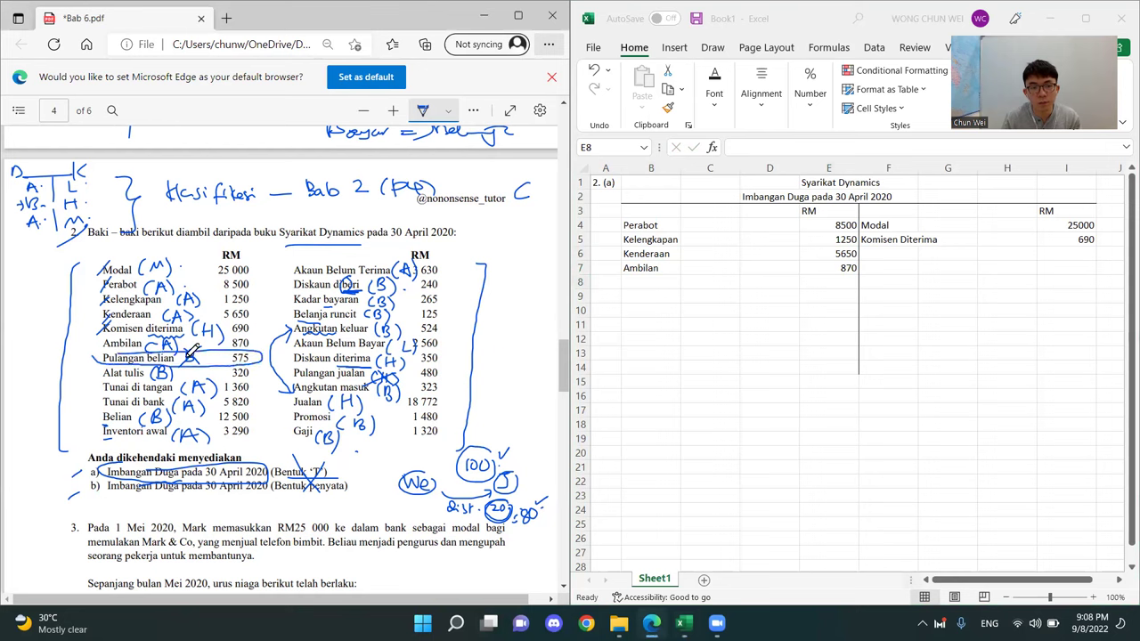
left_click(732, 336)
left_click_drag(657, 225, 839, 375)
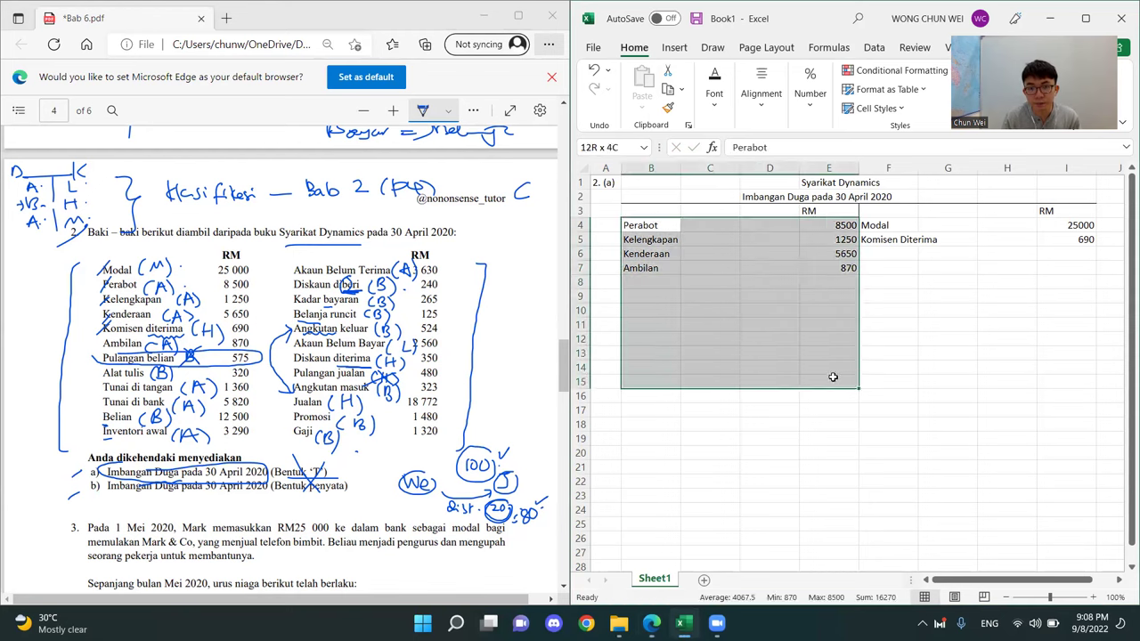
left_click(649, 280)
left_click_drag(659, 285, 809, 365)
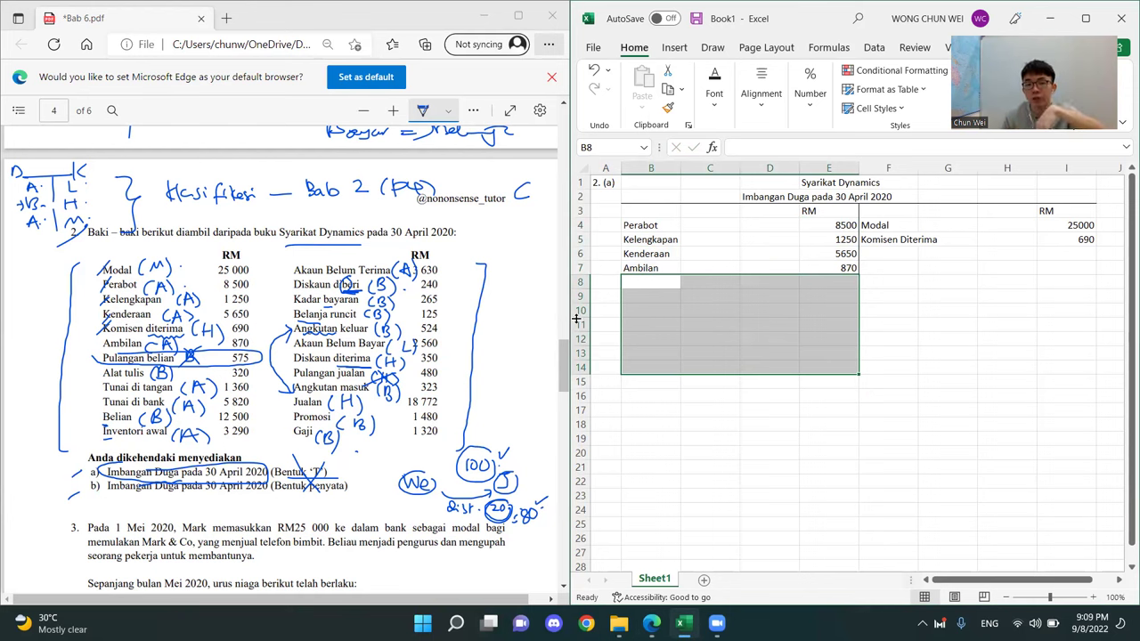
left_click(888, 410)
left_click_drag(649, 239, 731, 368)
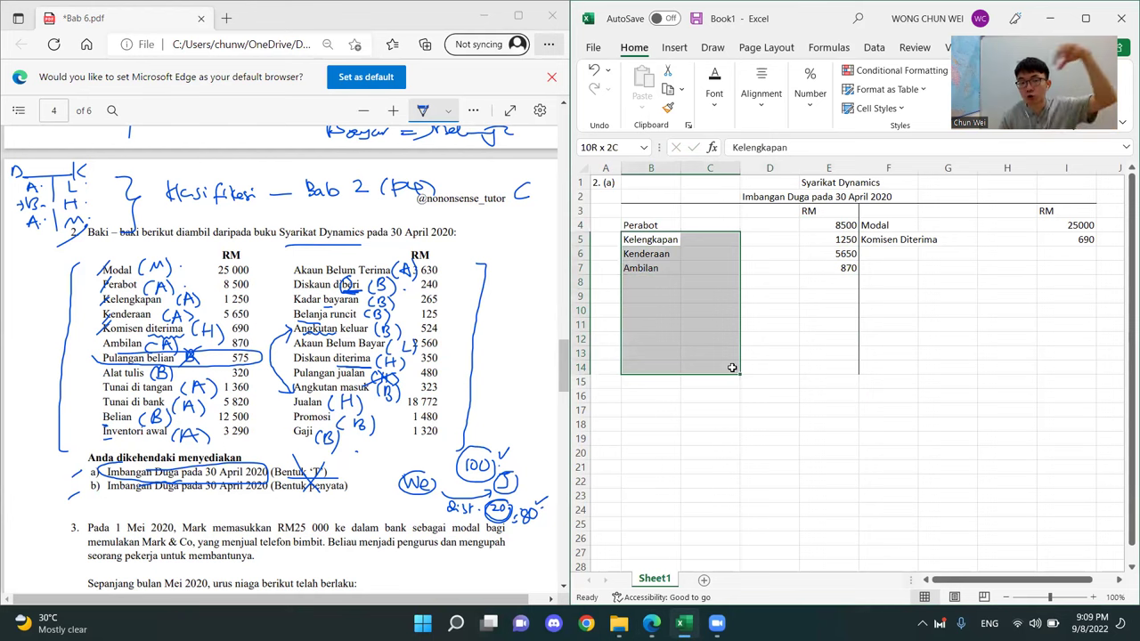
Enter Pulangan Belian in F6 on the credit side with 575 in I6
left_click(914, 252)
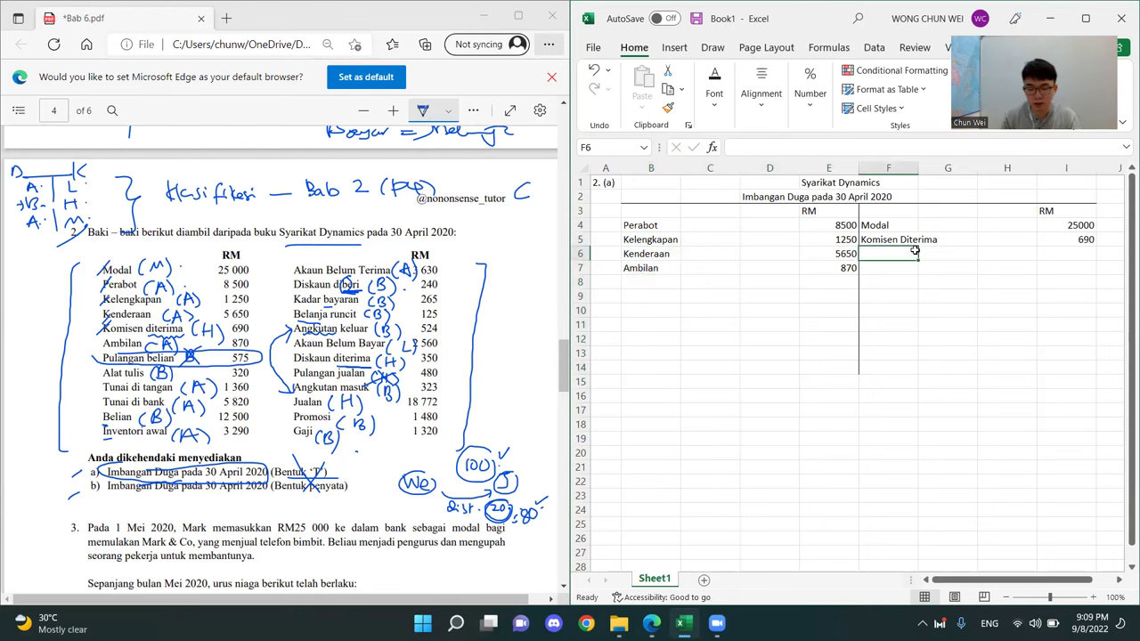
type("Pulangan Belian")
key("Right")
key("Right")
key("Right")
key("Right")
key("Left")
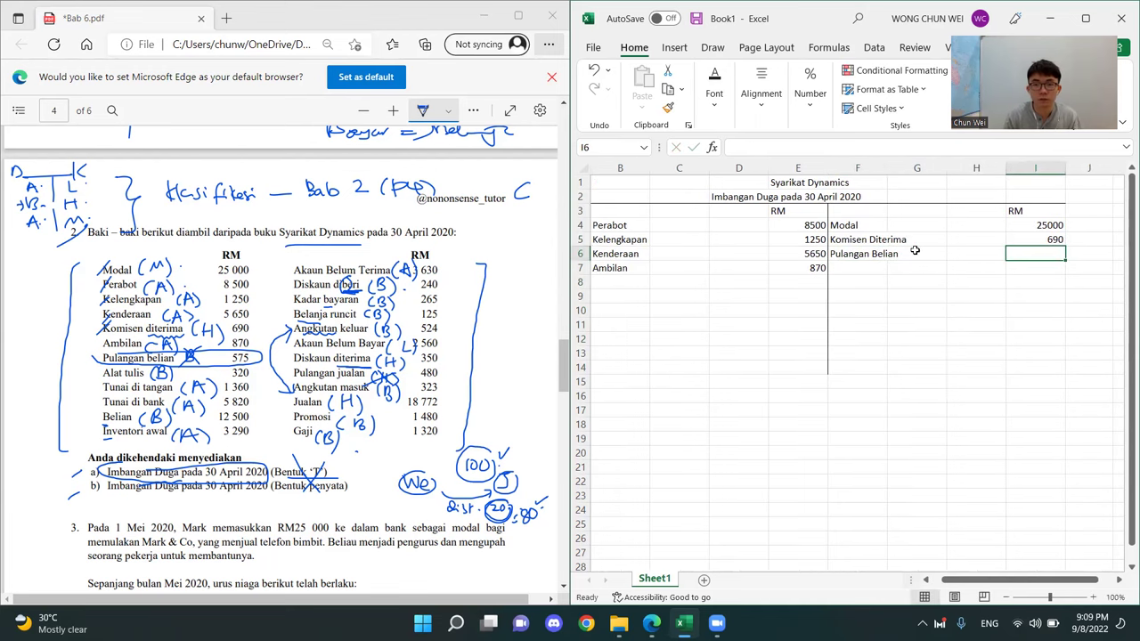
type("575")
key("Return")
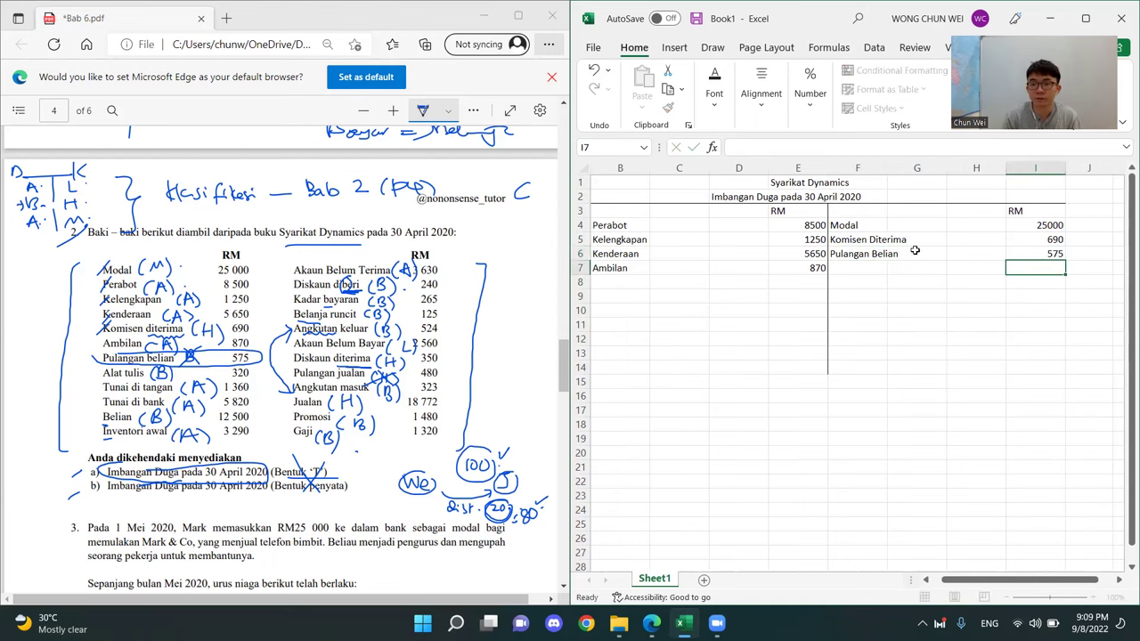
Return to B8 on the debit side, and strike off Ambilan and Pulangan belian in the question's list
key("Left")
key("Left")
key("Left")
key("Left")
key("Left")
key("Left")
key("Left")
key("Left")
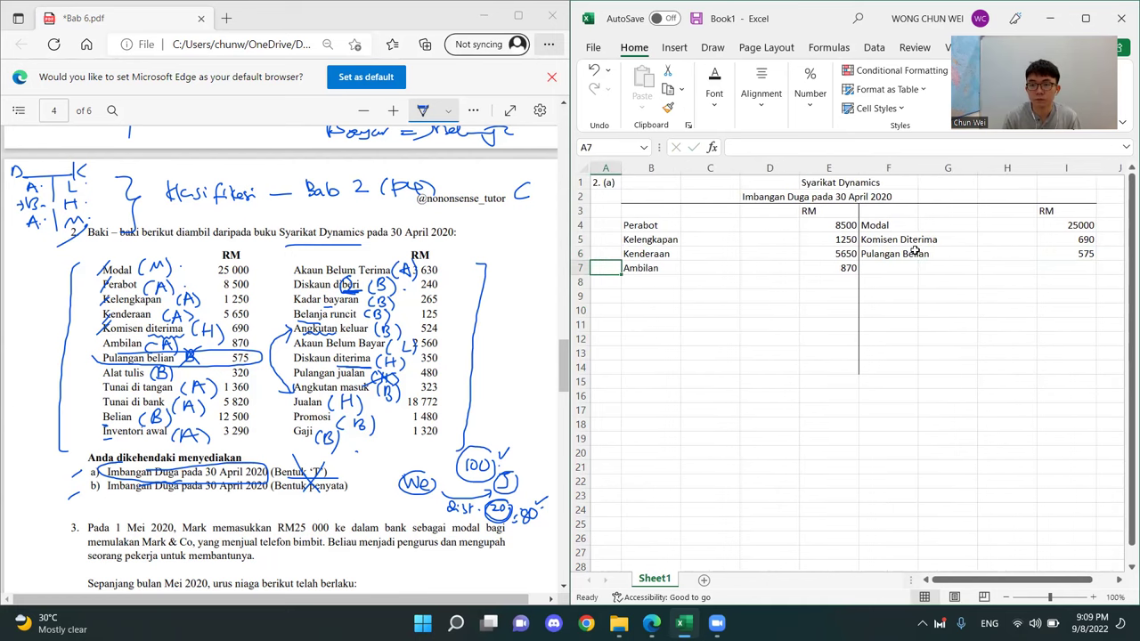
key("Down")
key("Right")
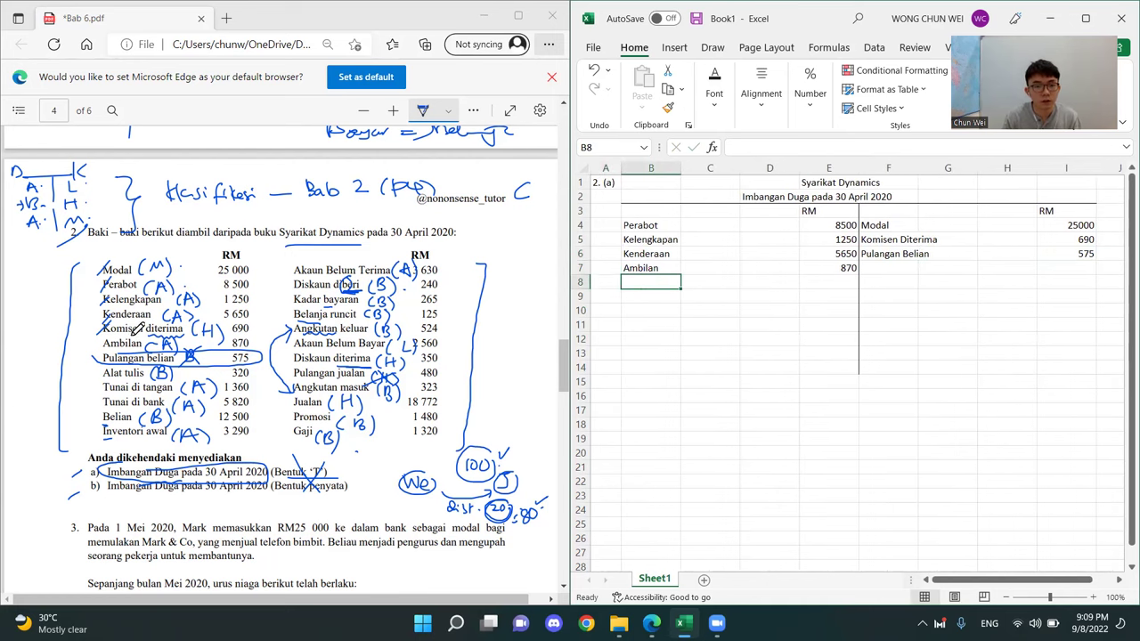
left_click(103, 343)
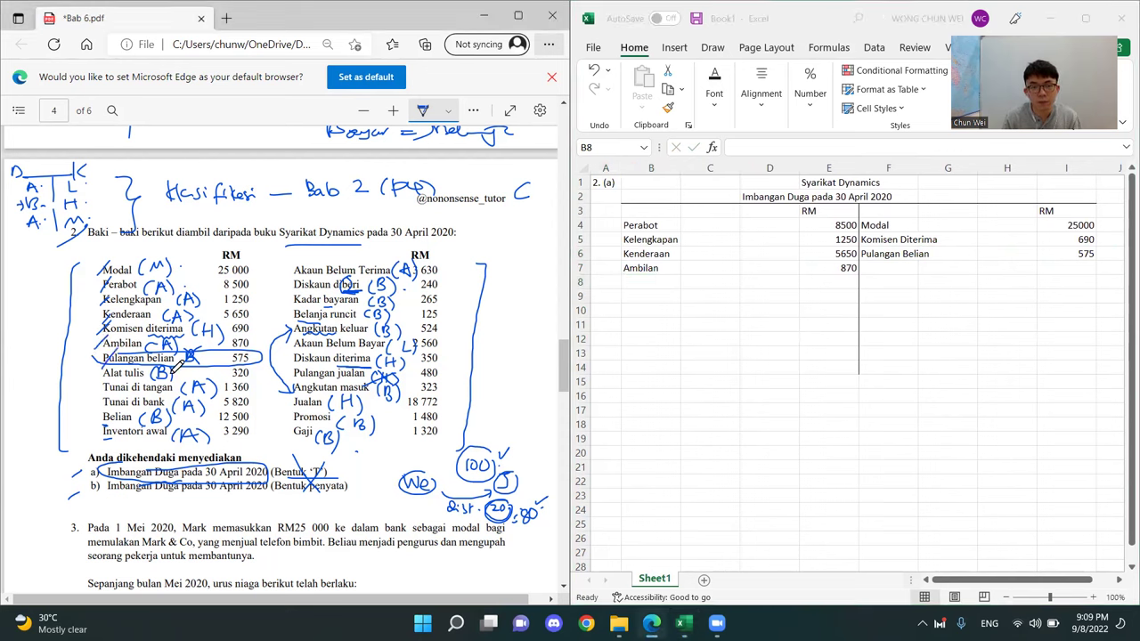
Enter Alat Tulis in B8 with 320 in E8, and strike it off in the question's list
left_click(670, 280)
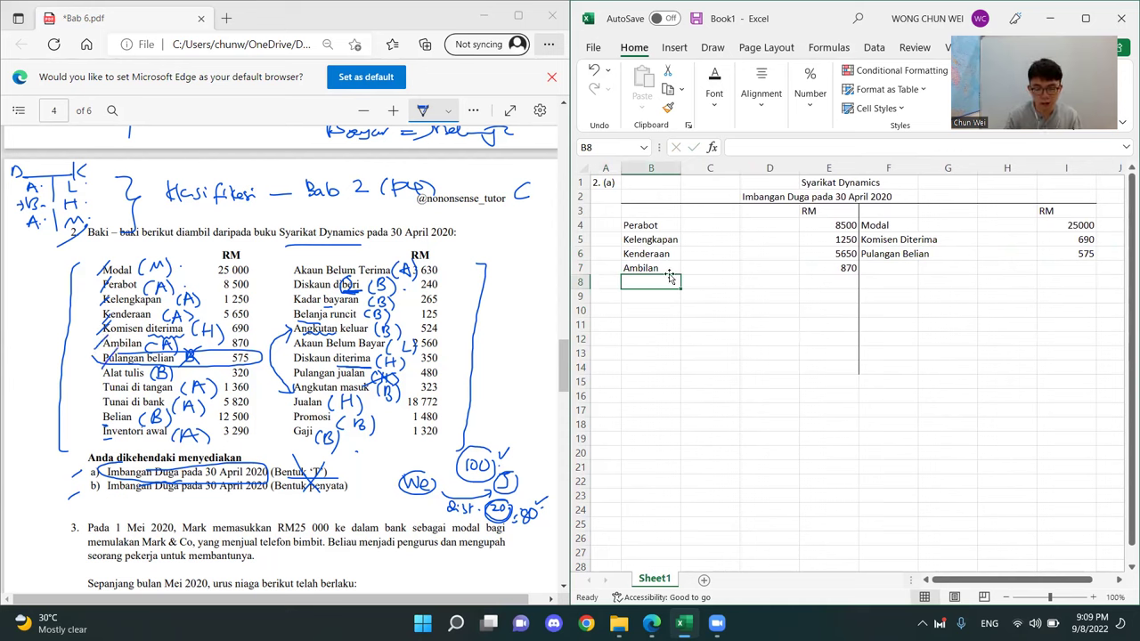
type("Alat")
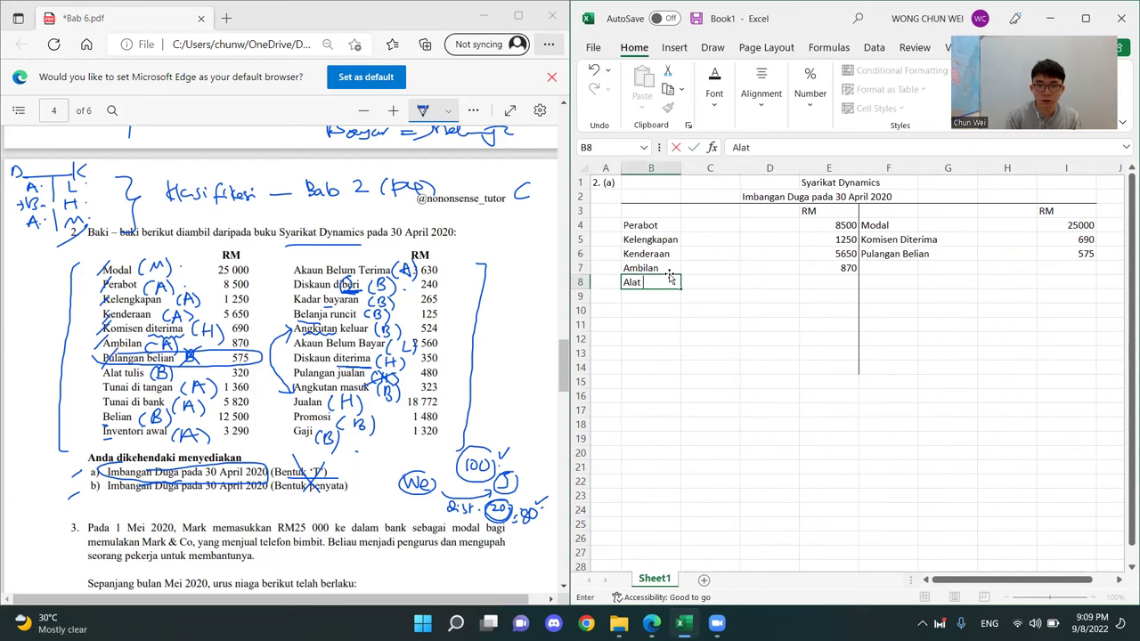
type(" Tulis")
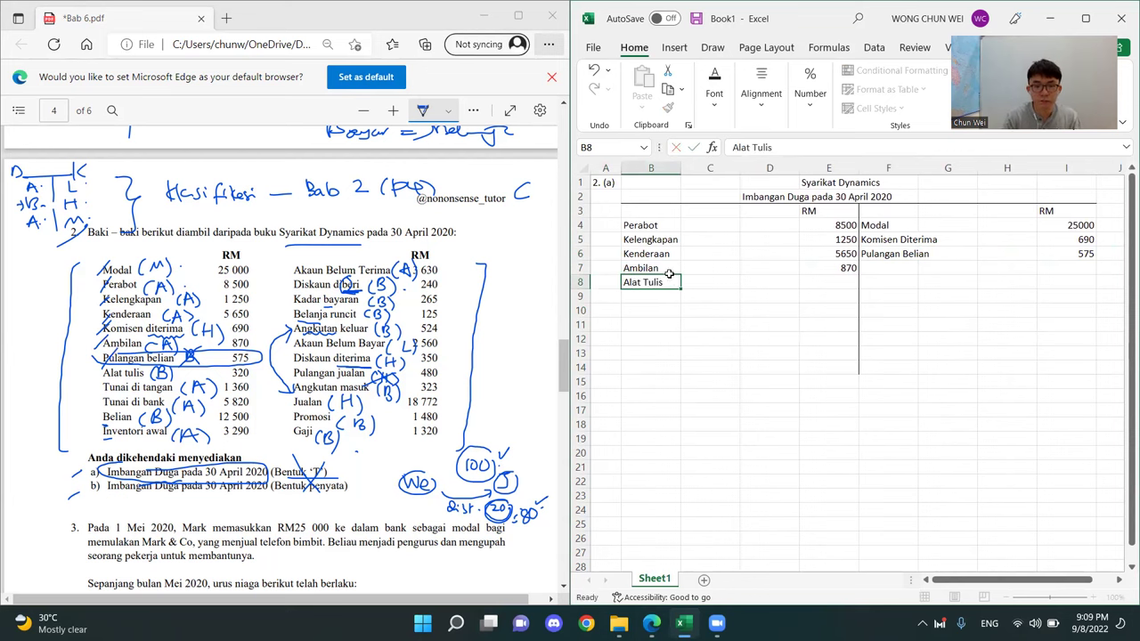
key("Tab")
key("Tab")
key("Tab")
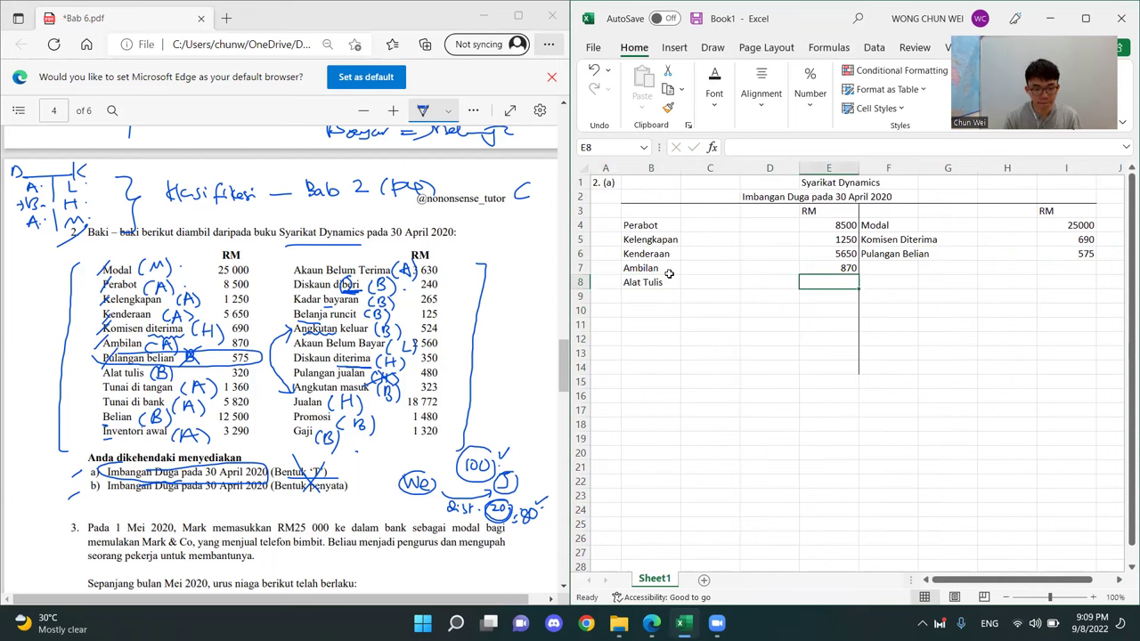
type("320")
key("Return")
key("Left")
key("Left")
key("Left")
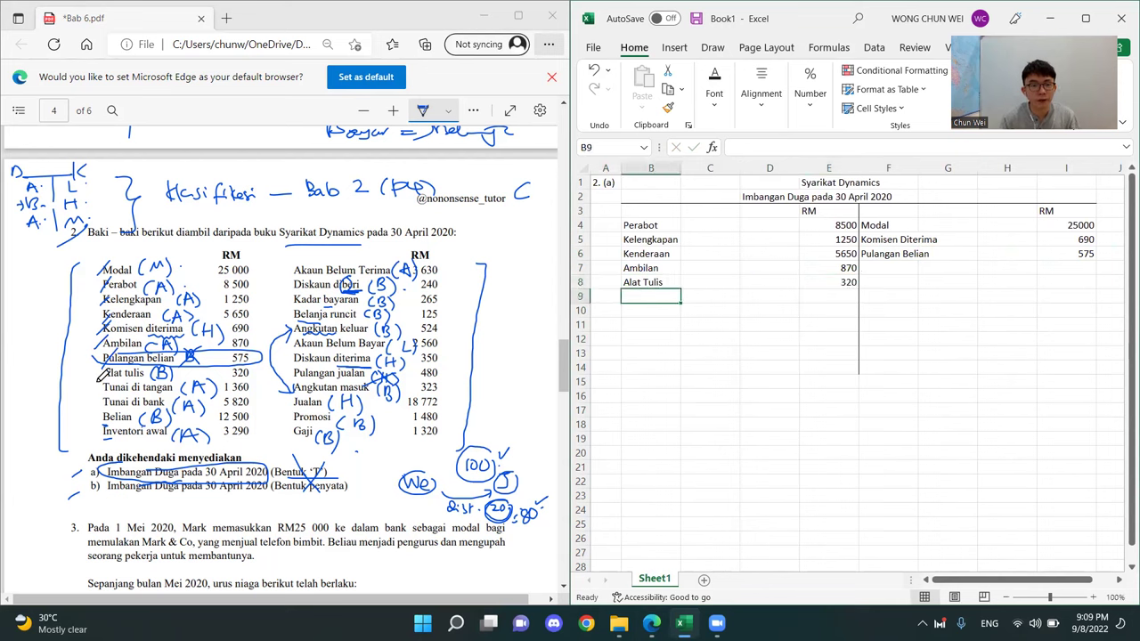
left_click(111, 391)
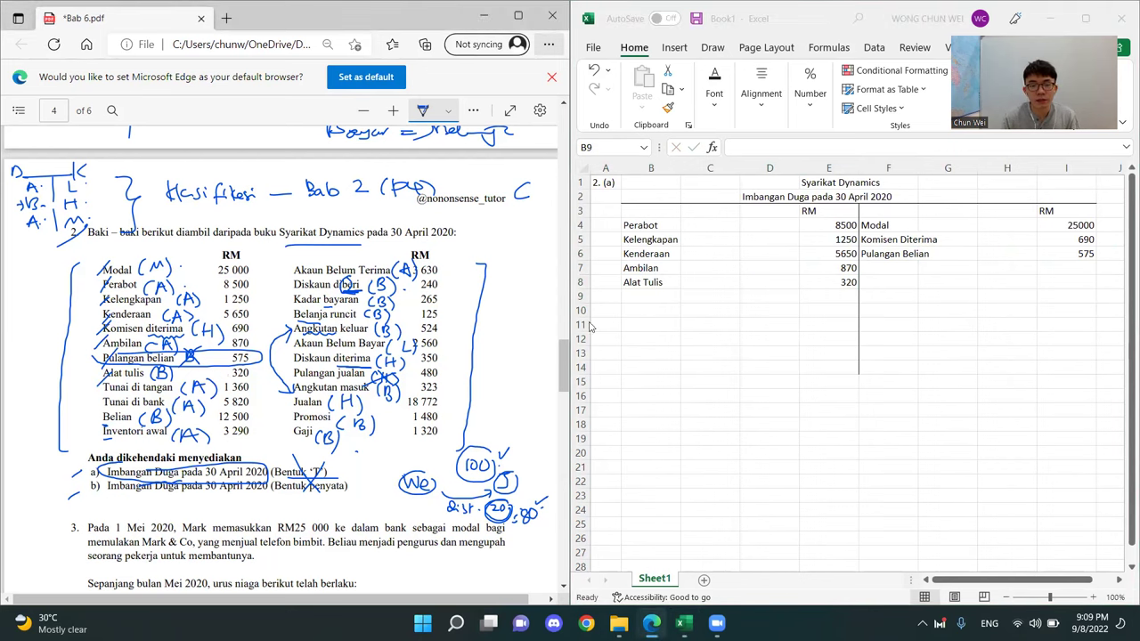
Enter Tunai in B9 with 1360 in E9, and Bank in B10 with 5820 in E10
left_click(659, 292)
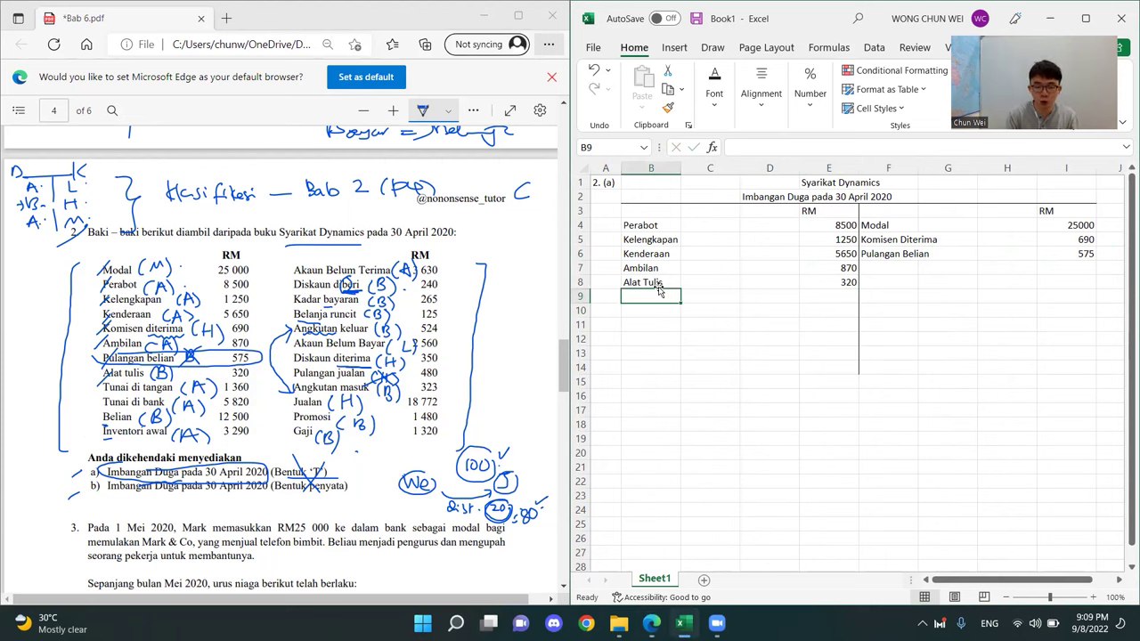
type("Tunai")
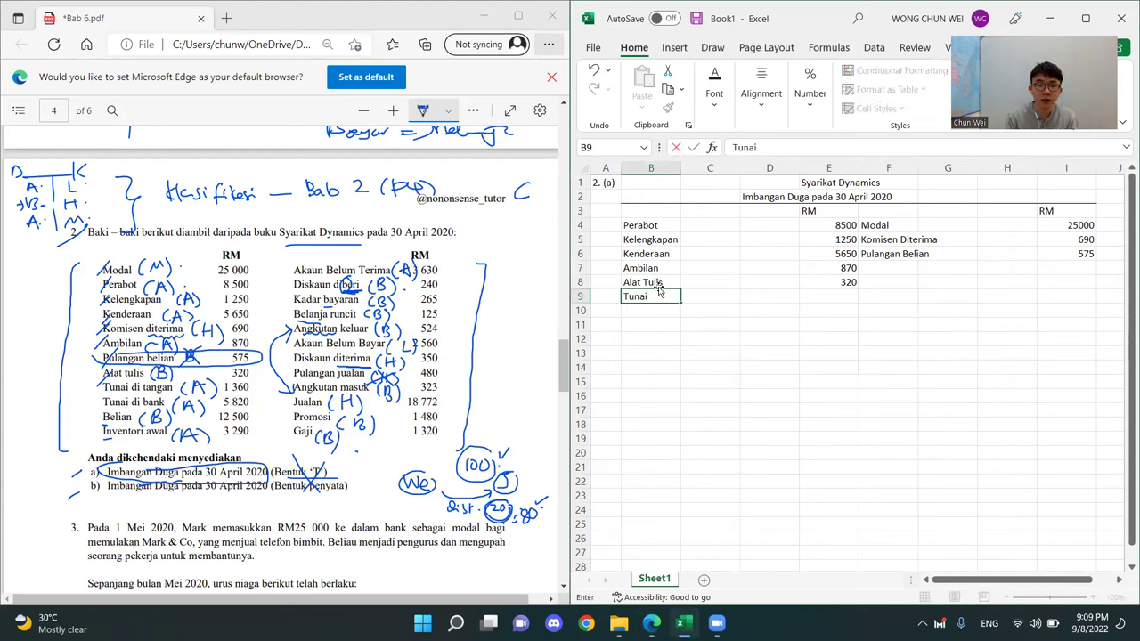
key("Return")
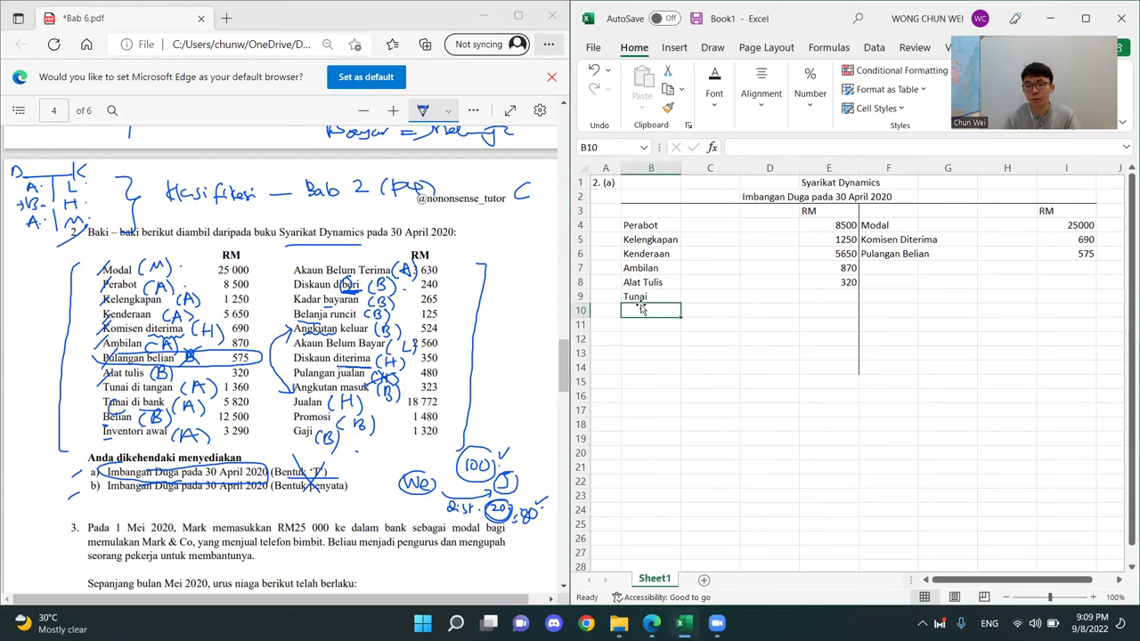
type("Bank")
key("Return")
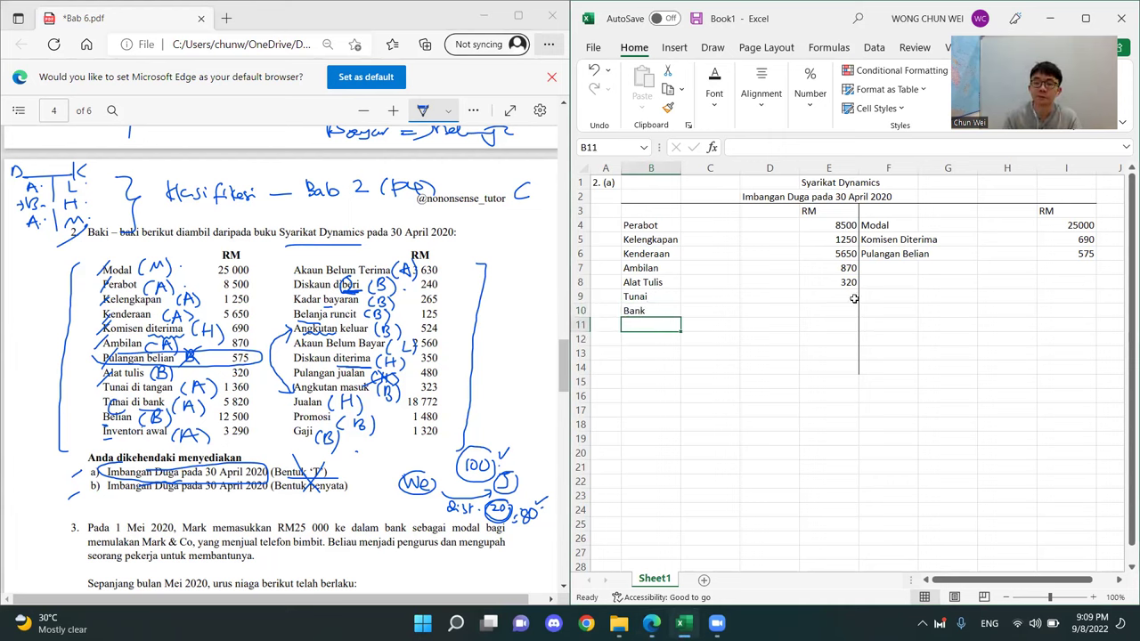
left_click(811, 294)
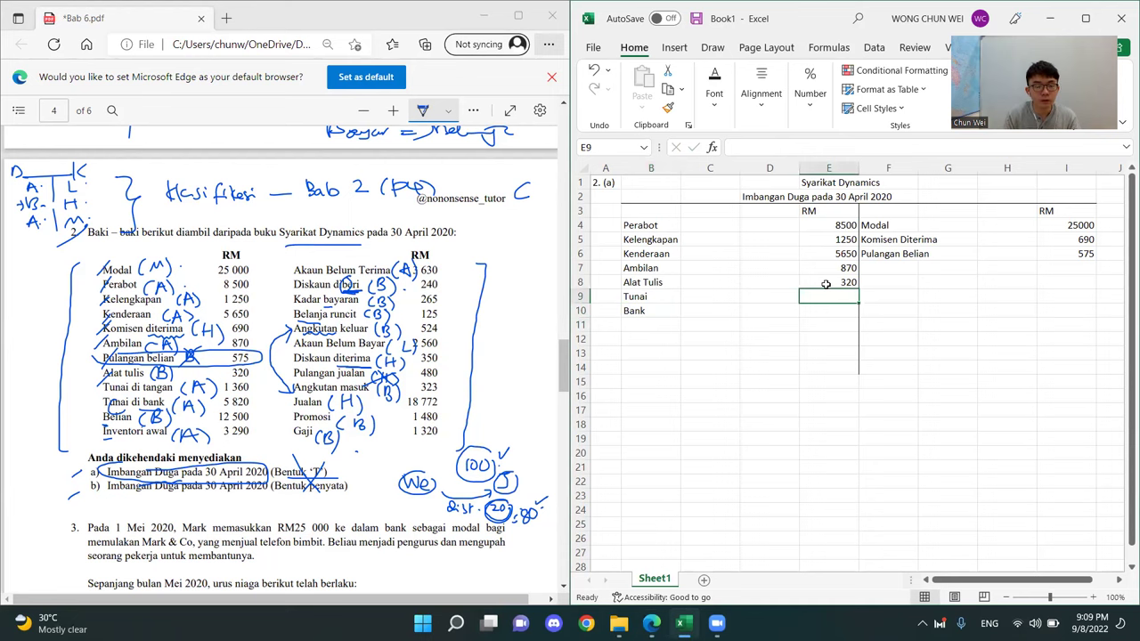
type("1360")
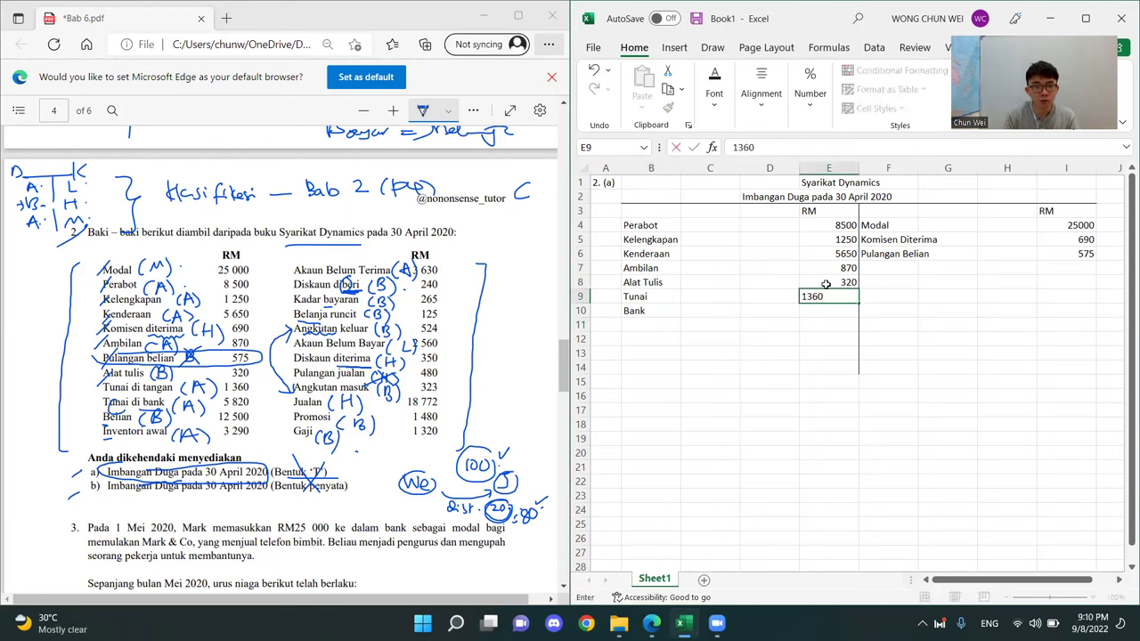
key("Return")
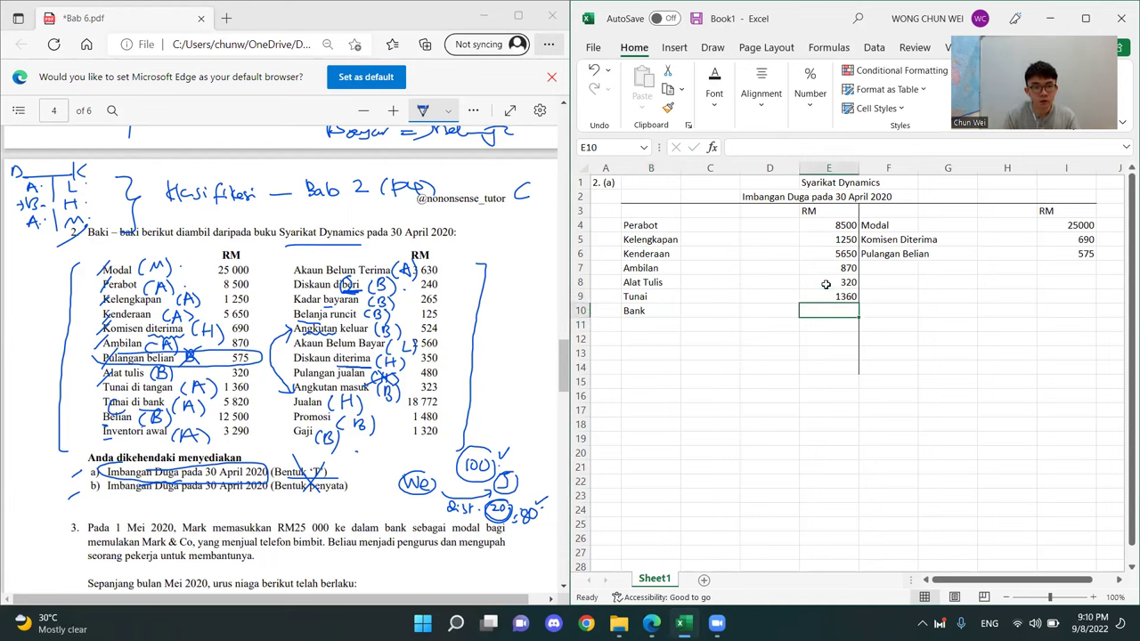
type("5820")
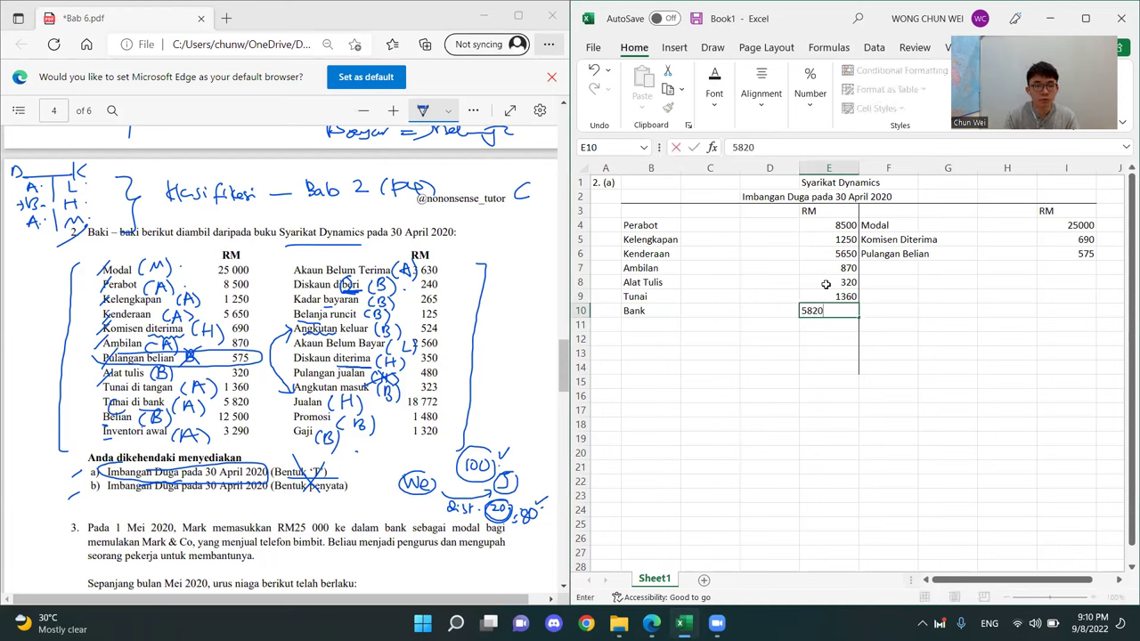
key("Return")
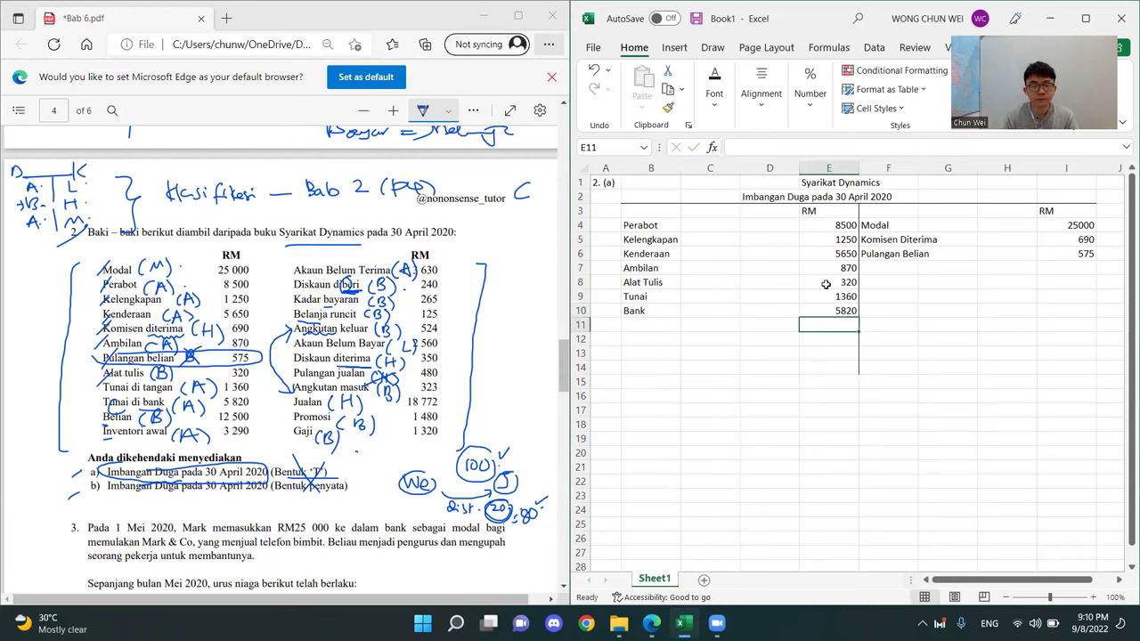
left_click(710, 365)
left_click(709, 296)
left_click_drag(641, 225, 712, 325)
Enter Belian in B11 on the debit side with 12500 in E11
left_click(641, 323)
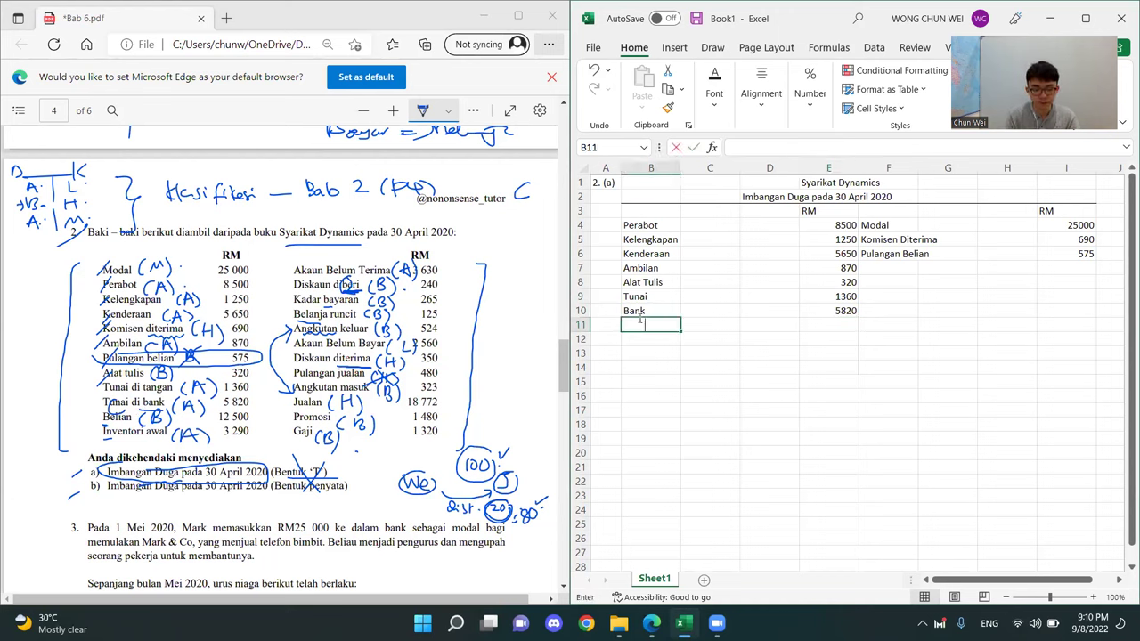
type("Belian")
key("Tab")
key("Tab")
key("Tab")
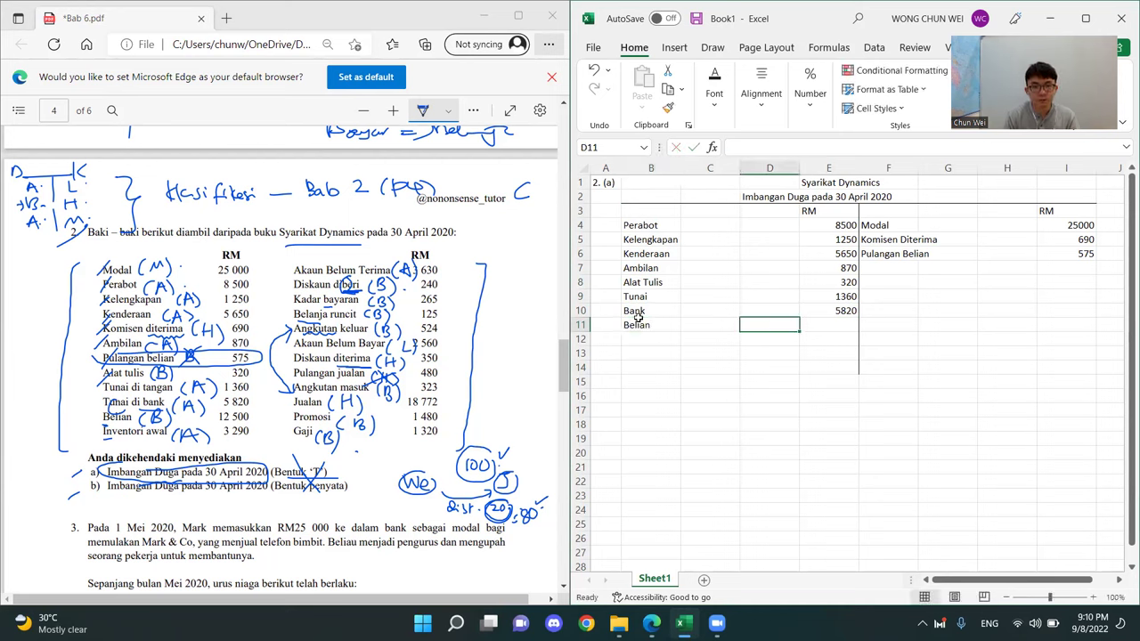
type("12500")
key("Return")
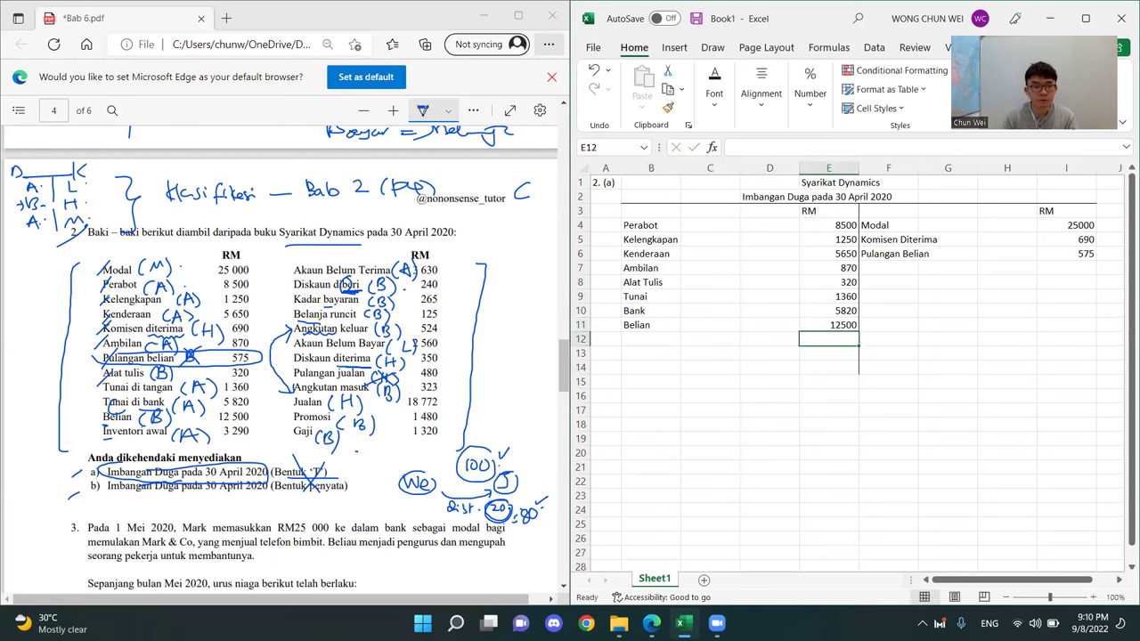
Enter Inventori Awal in B12 on the debit side with 3290 in E12
left_click_drag(650, 254, 653, 396)
left_click(651, 325)
left_click(651, 337)
type("Invent")
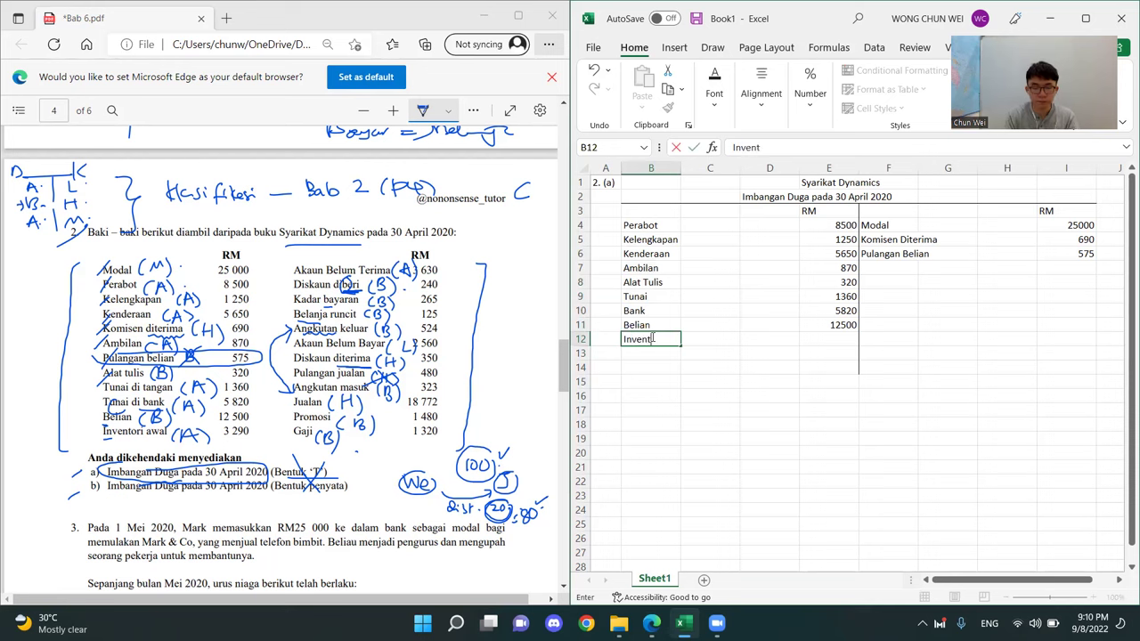
type("oriuAwal")
key("Up")
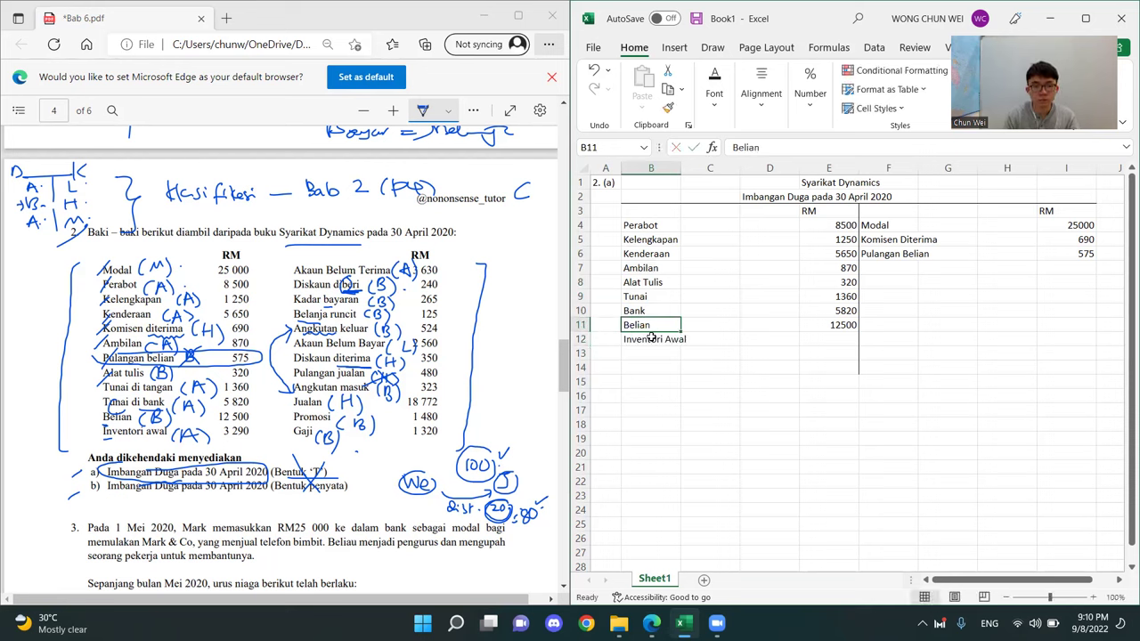
key("Right")
key("Right")
key("Down")
key("Right")
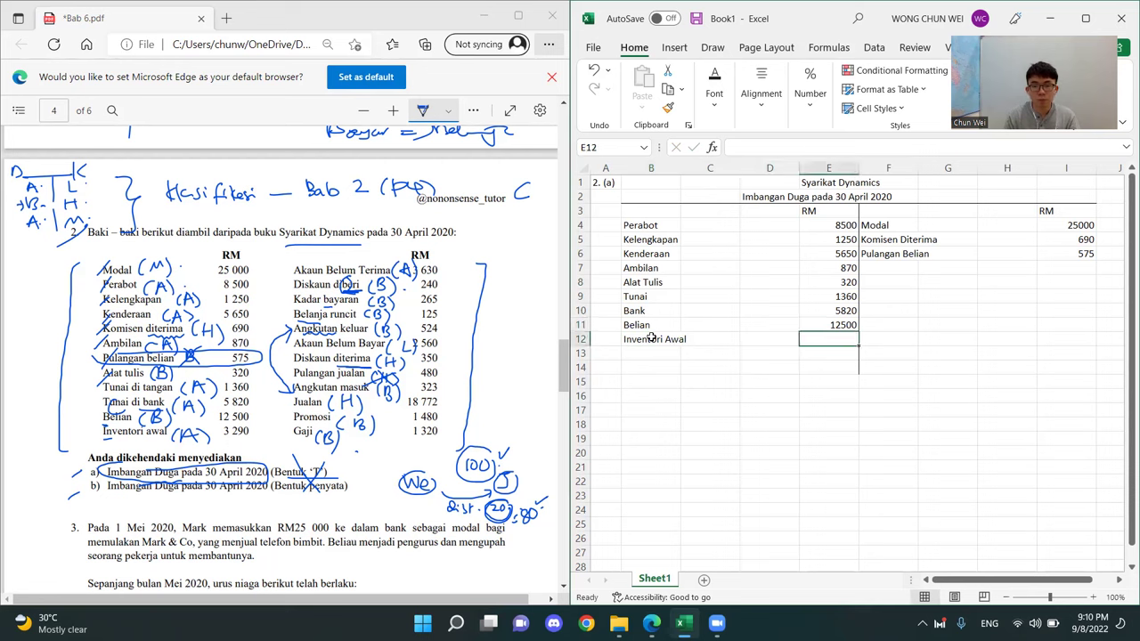
type("3290")
key("Return")
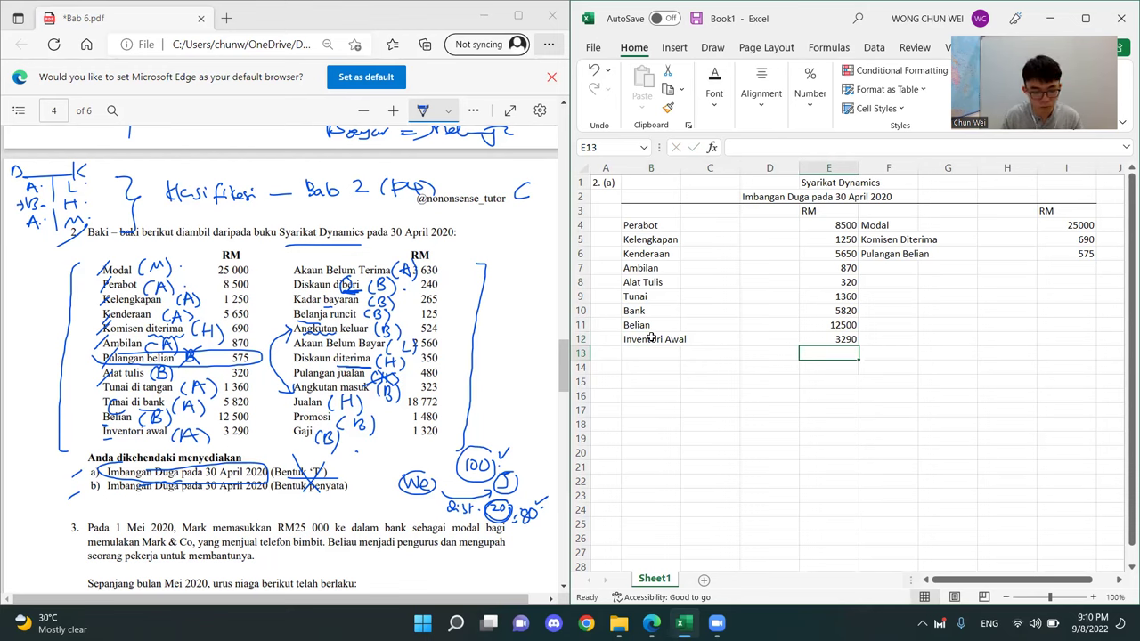
Insert extra blank rows at row 13 to lengthen the T-form's dividing line
key("shift+space")
key("ctrl+plus")
key("ctrl+plus")
key("ctrl+plus")
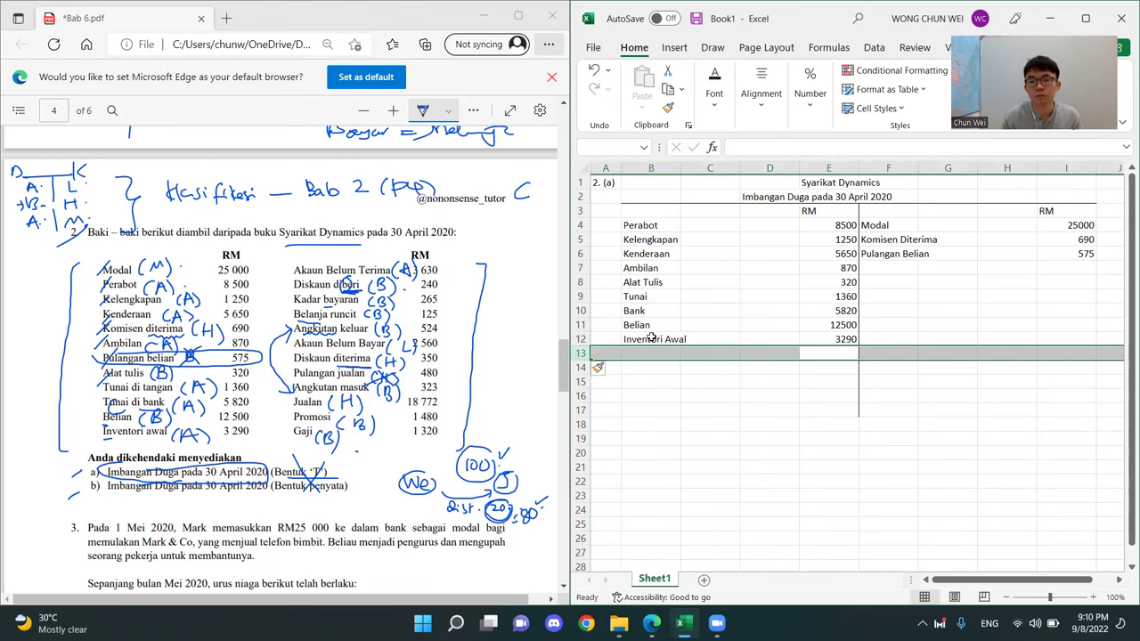
left_click(969, 423)
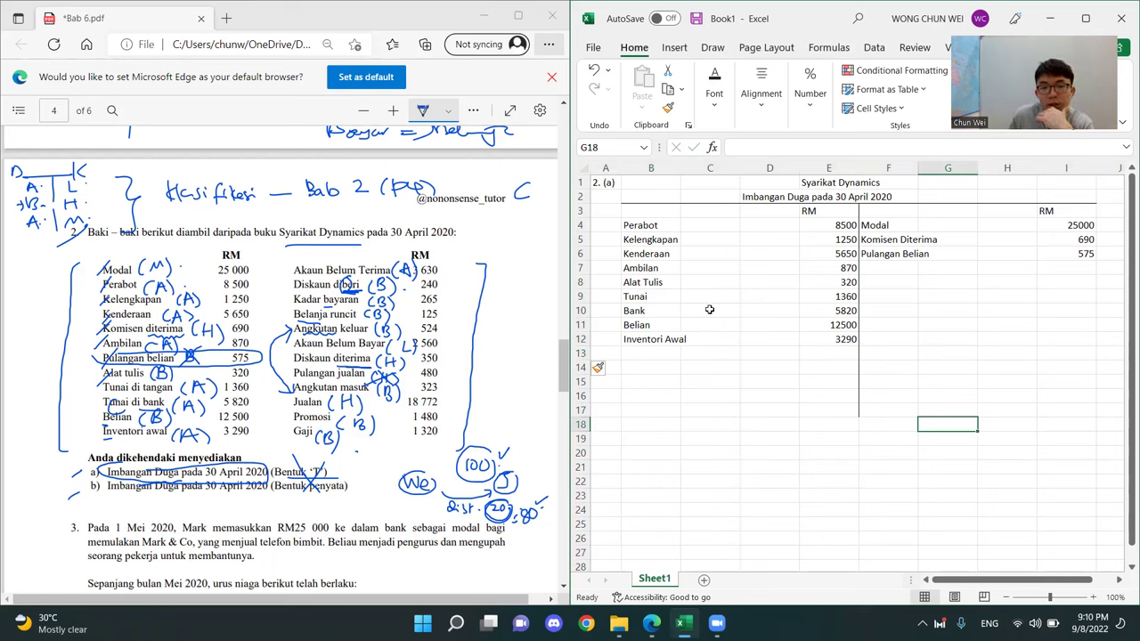
left_click_drag(709, 367, 709, 353)
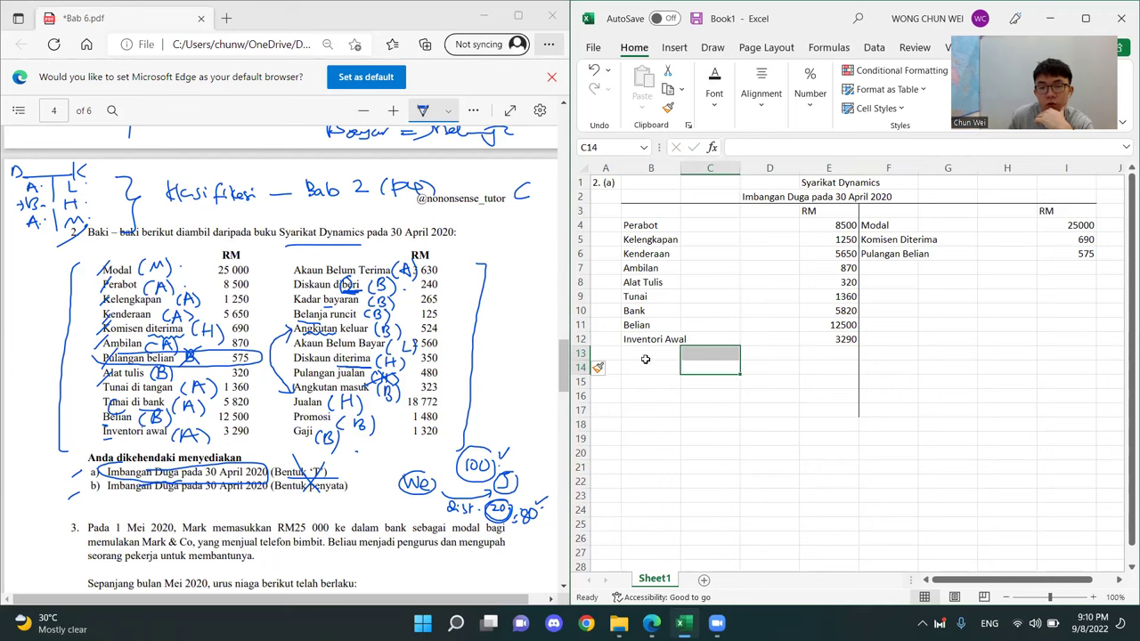
Enter Akaun Belum Terima in B13 on the debit side with 3630 in E13
left_click(645, 356)
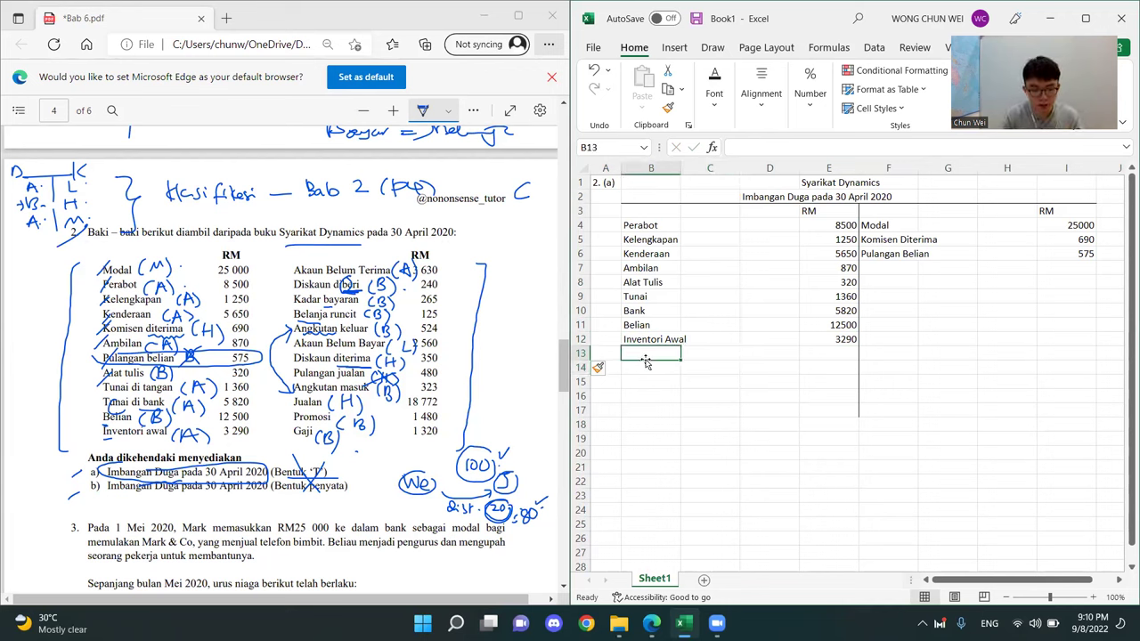
type("Akaun Bel")
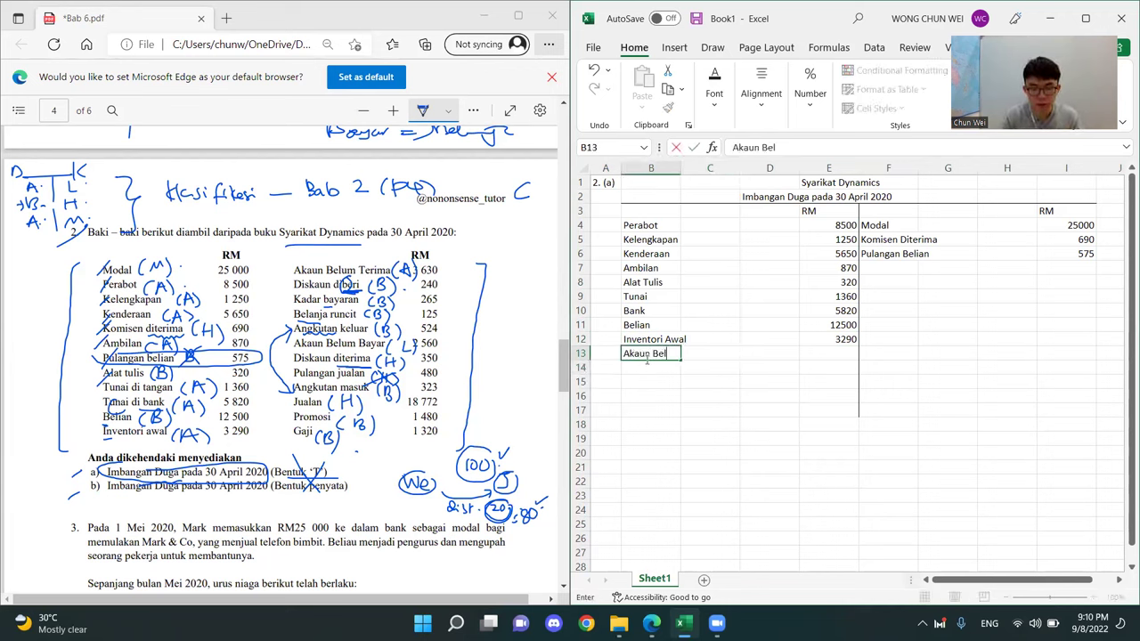
type("um Terima")
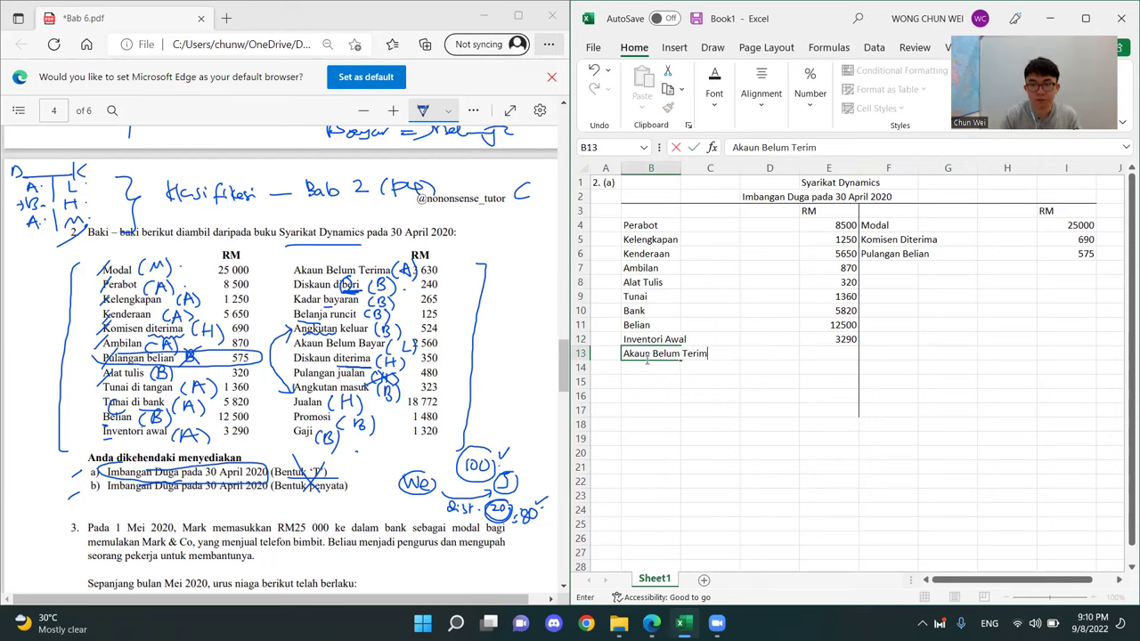
key("Tab")
key("Tab")
key("Tab")
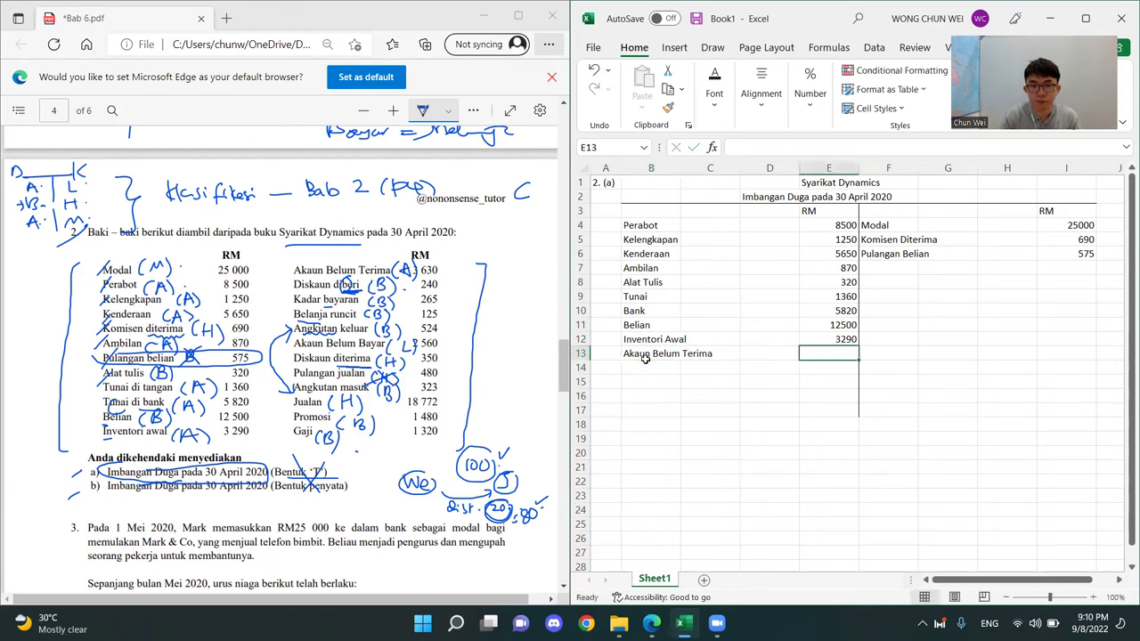
type("3630")
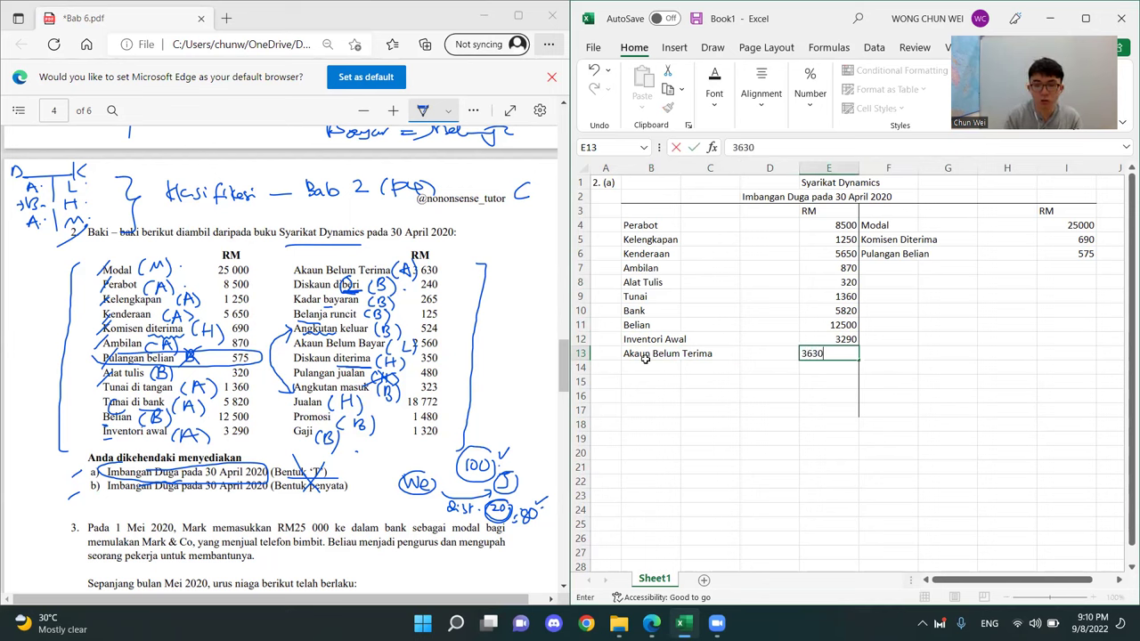
key("Return")
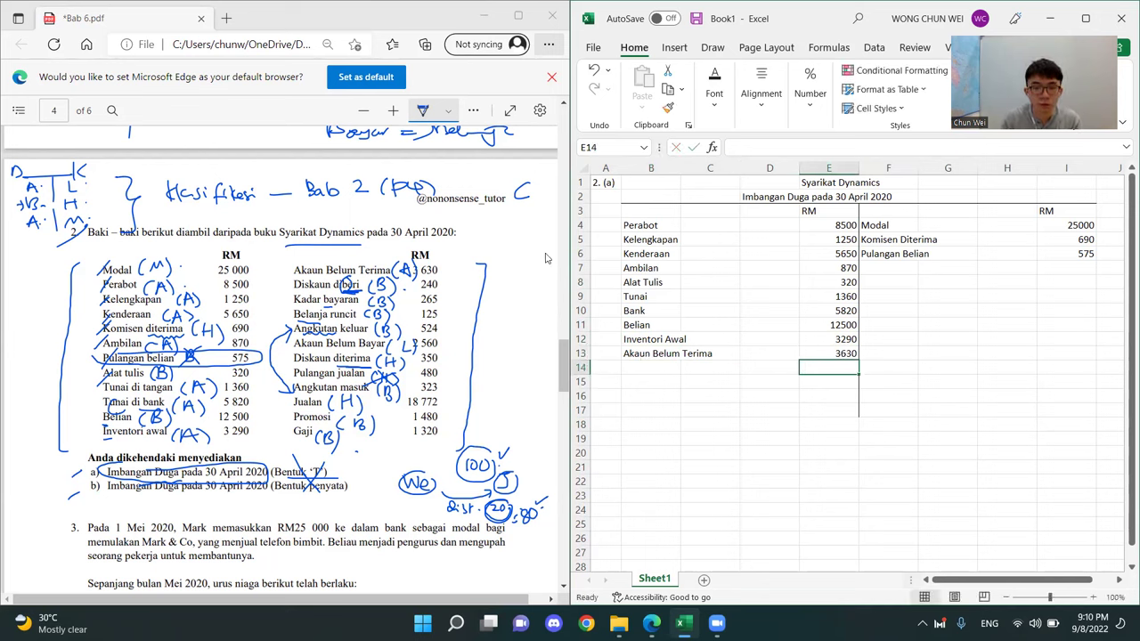
Erase the handwritten (A) beside Akaun Belum Terima in the PDF question, restore the drawing pen and return to the worksheet
left_click(473, 112)
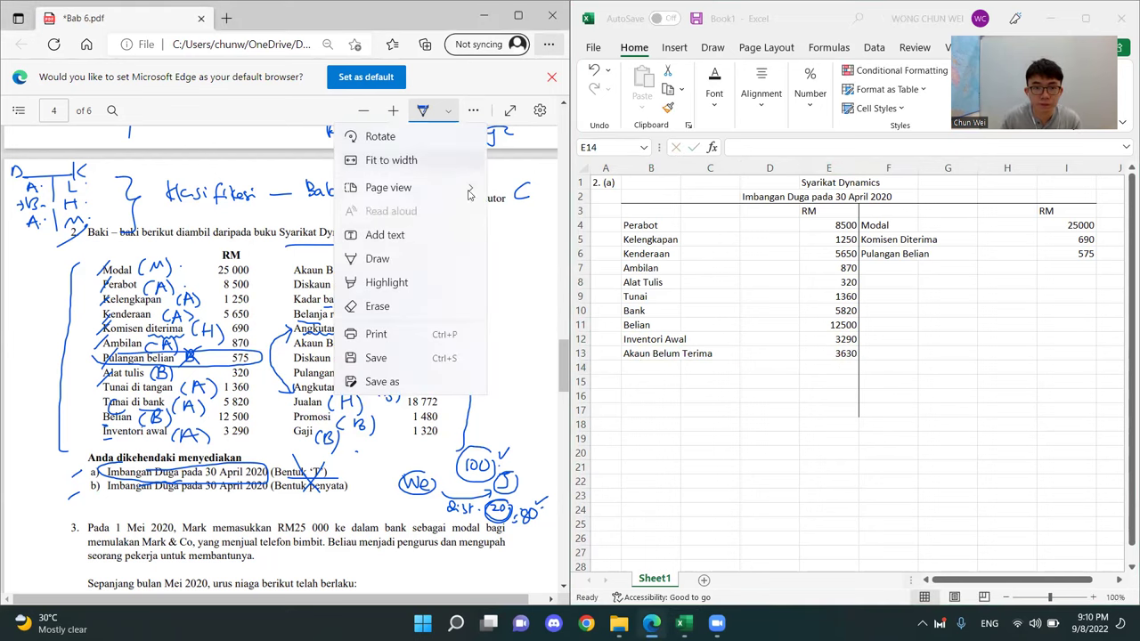
left_click(392, 307)
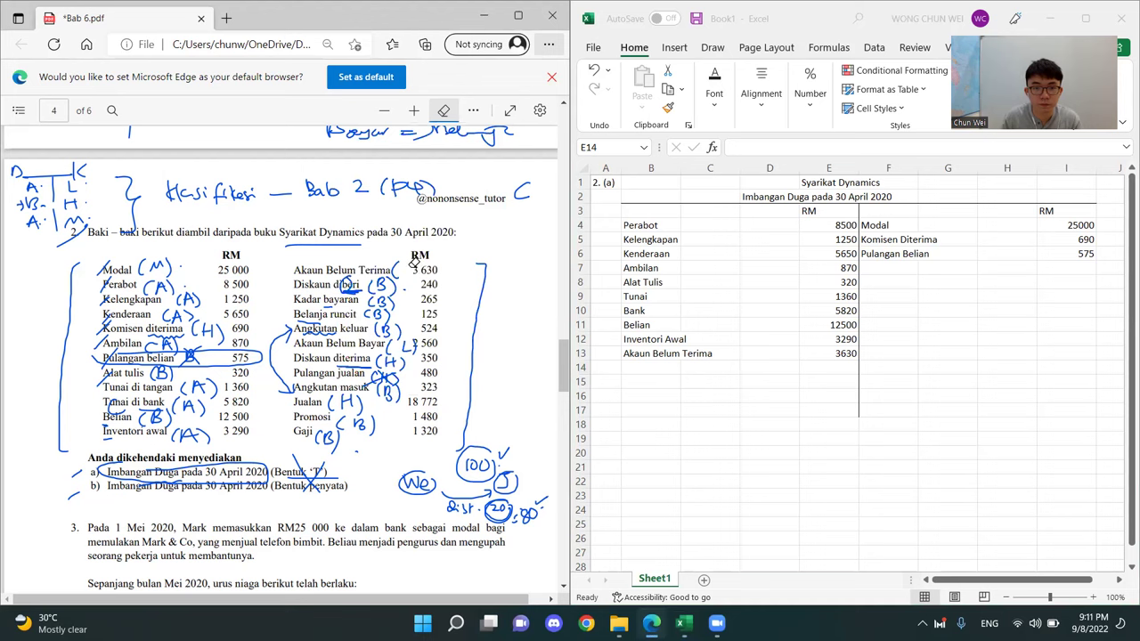
left_click(473, 111)
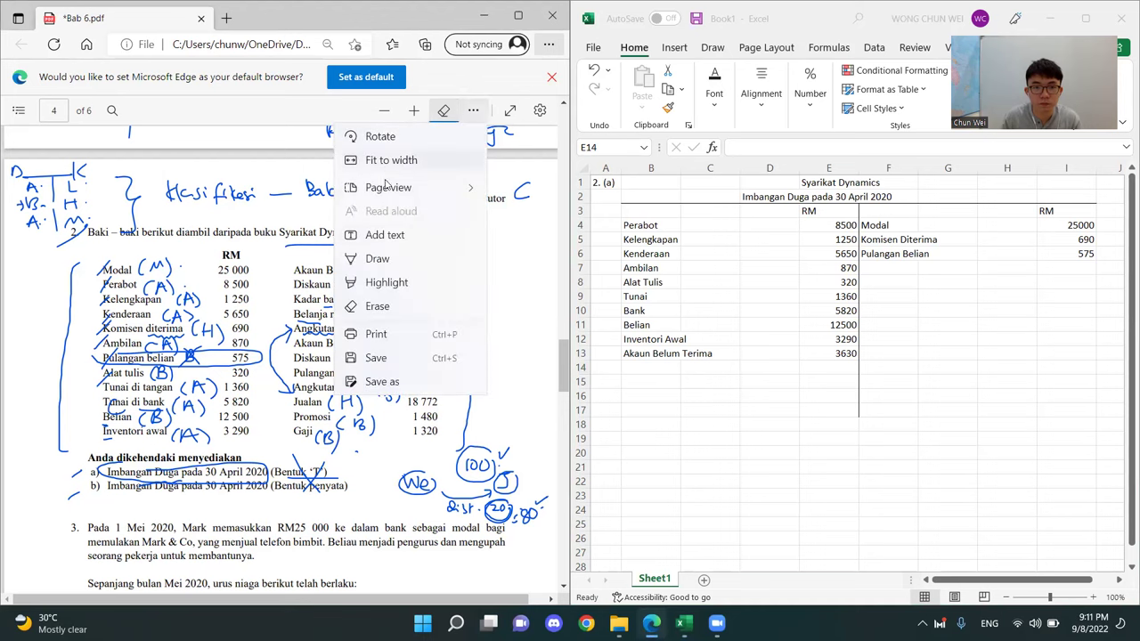
left_click(383, 259)
left_click(849, 373)
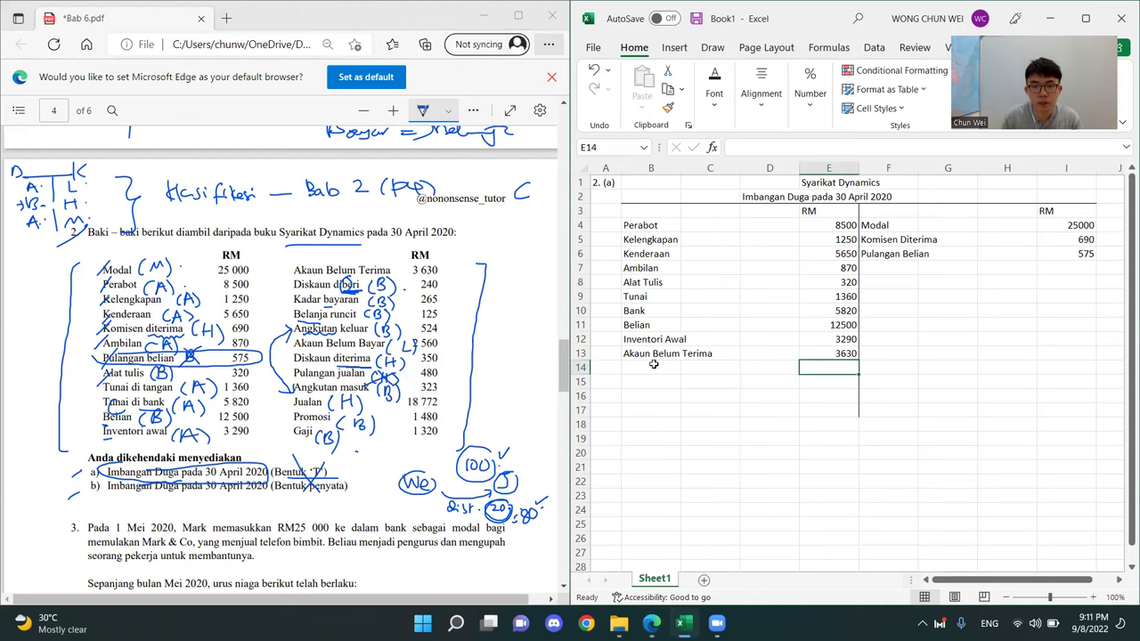
Enter Diskaun Diberi in B14 on the debit side with 240 in E14
left_click(653, 364)
type("Diskaun")
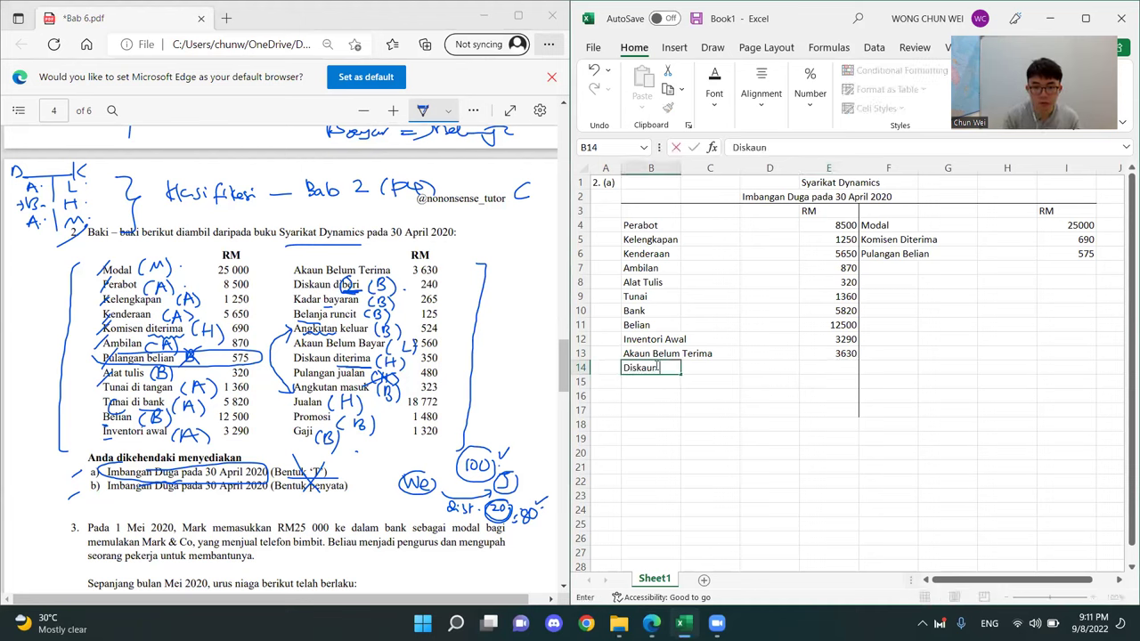
type(" DIberi")
key("Tab")
key("Tab")
key("Tab")
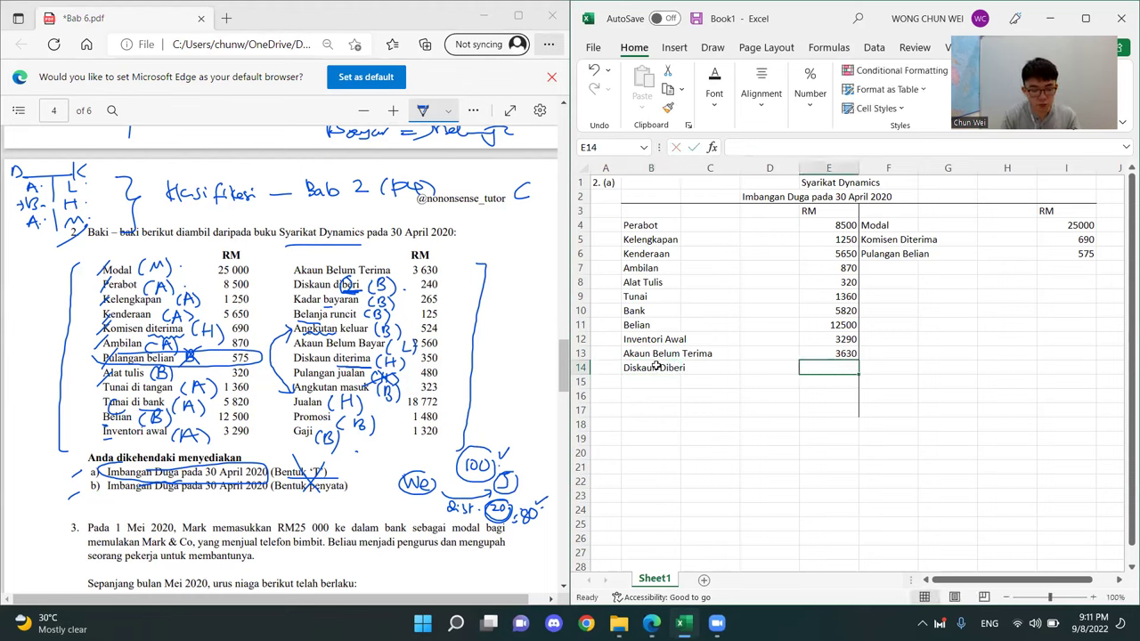
type("240")
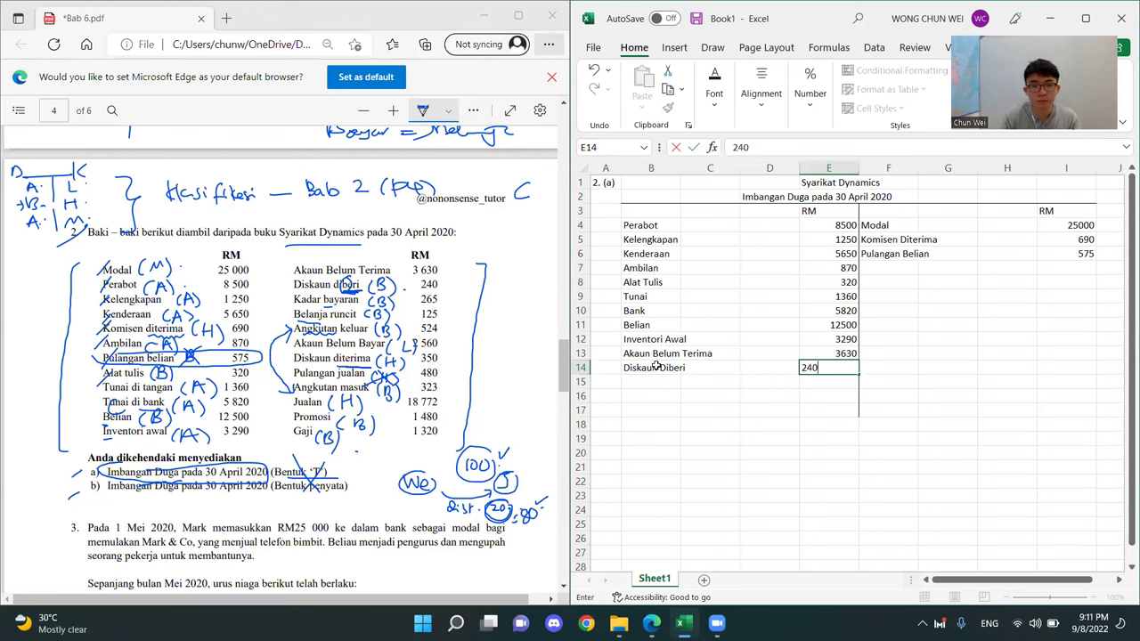
key("Return")
Enter Kadar Bayaran in B15 on the debit side with 265 in E15
key("Left")
key("Left")
key("Left")
type("Kadar")
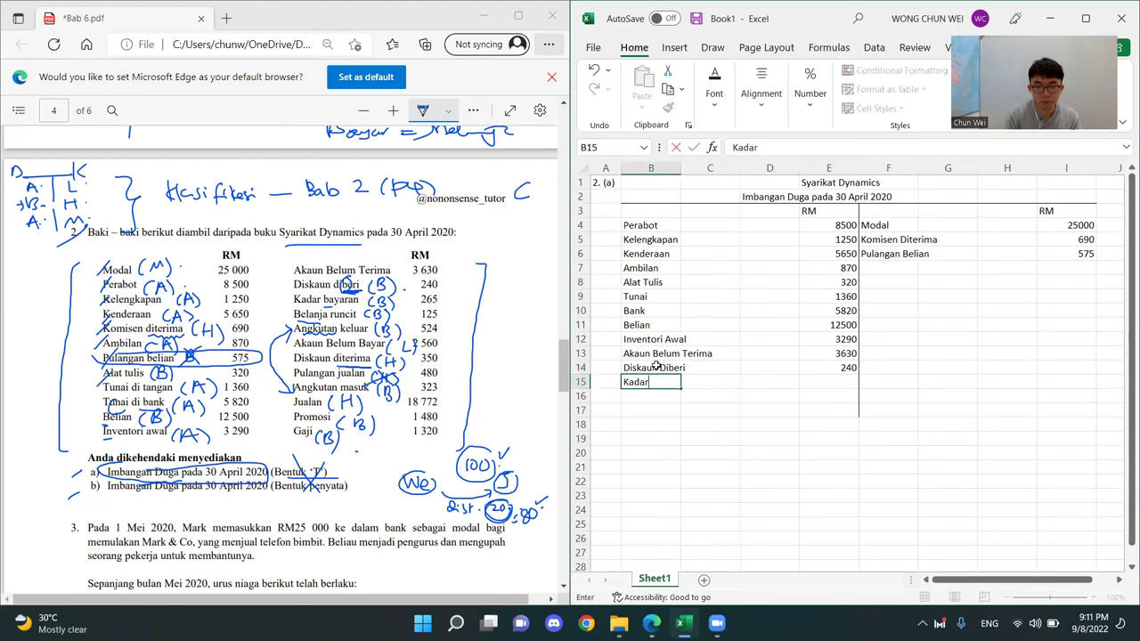
type(" Bayar")
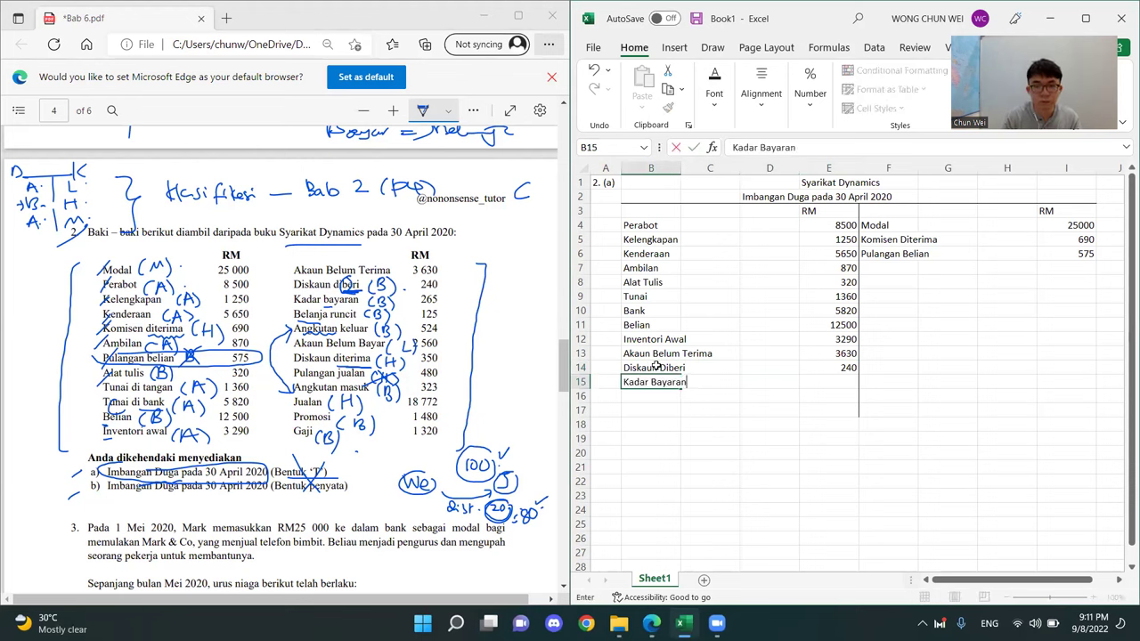
type("an")
key("Right")
key("Right")
key("Right")
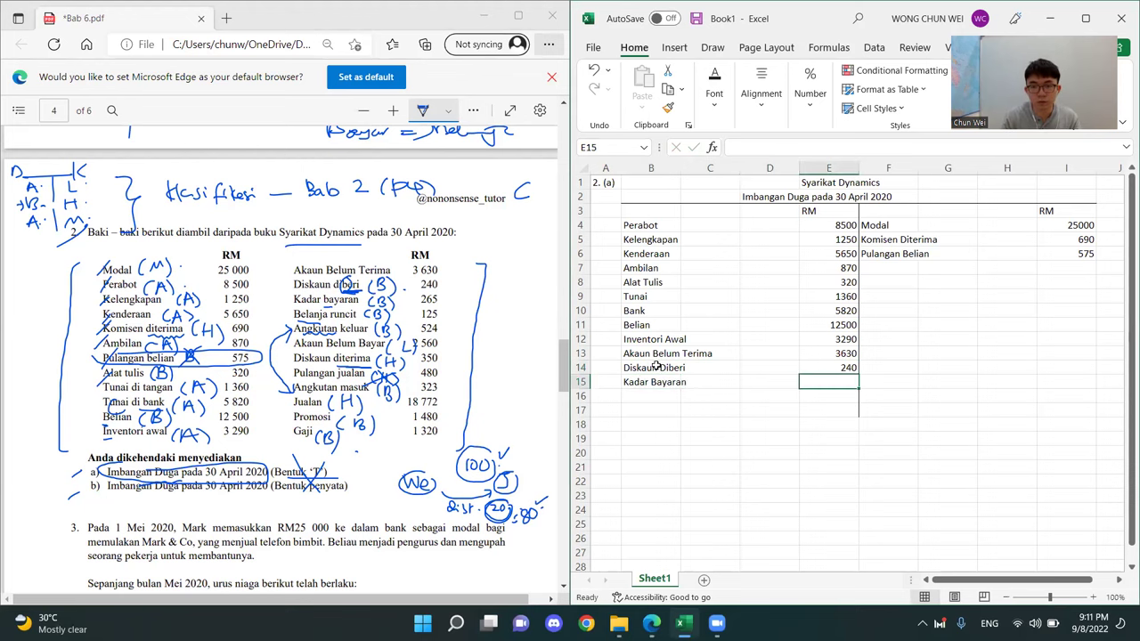
type("2")
key("Return")
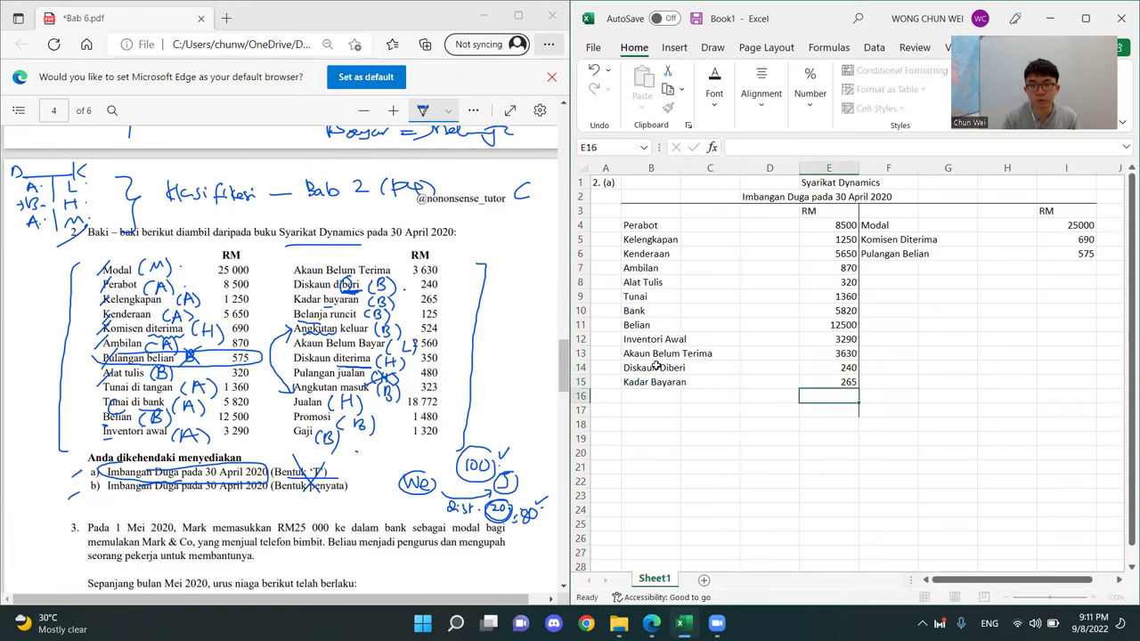
Insert three blank rows at row 16 to make room for more accounts
key("shift+space")
key("ctrl+shift+plus")
key("ctrl+shift+plus")
key("ctrl+shift+plus")
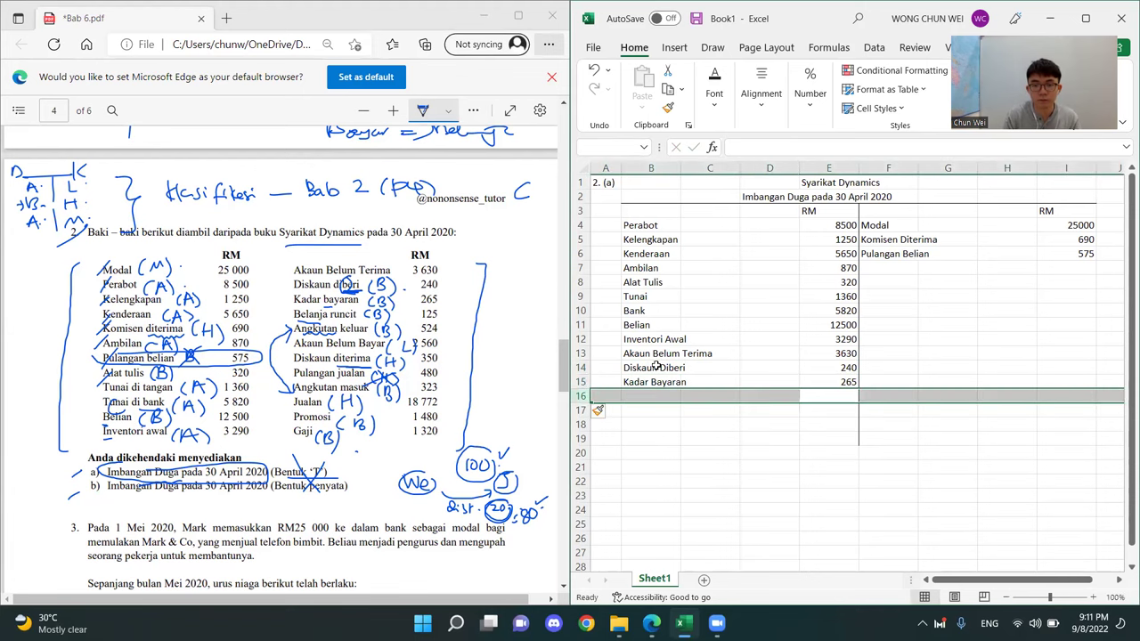
Enter Belanja Runcit in B16 on the debit side with 125 in E16
left_click(664, 395)
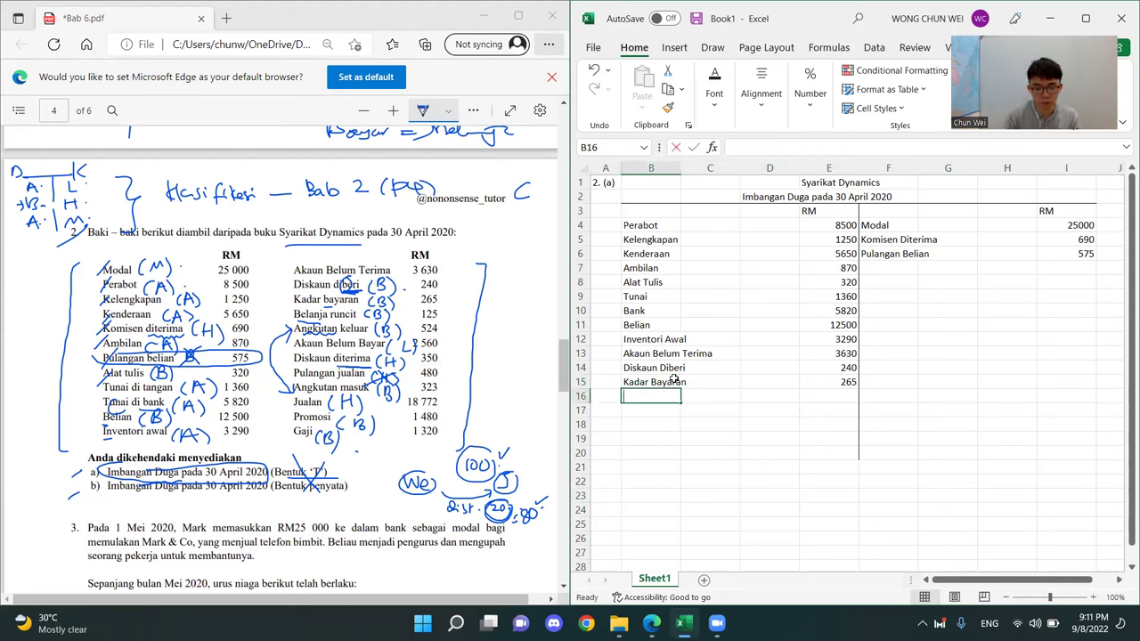
type("Belanja Runcit")
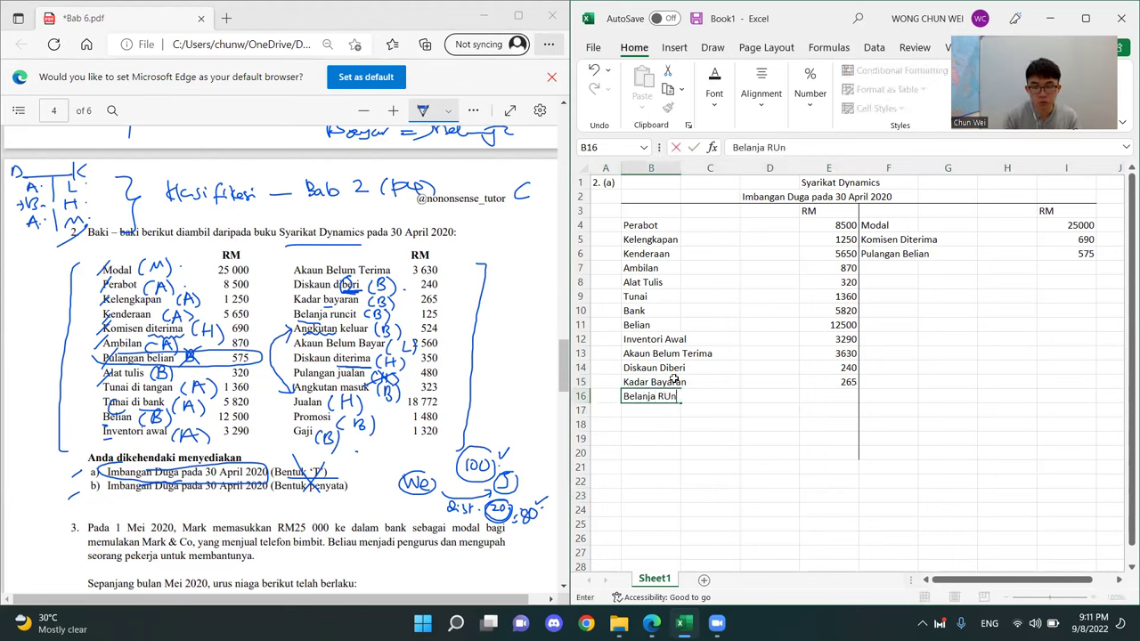
key("Tab")
key("Tab")
key("Tab")
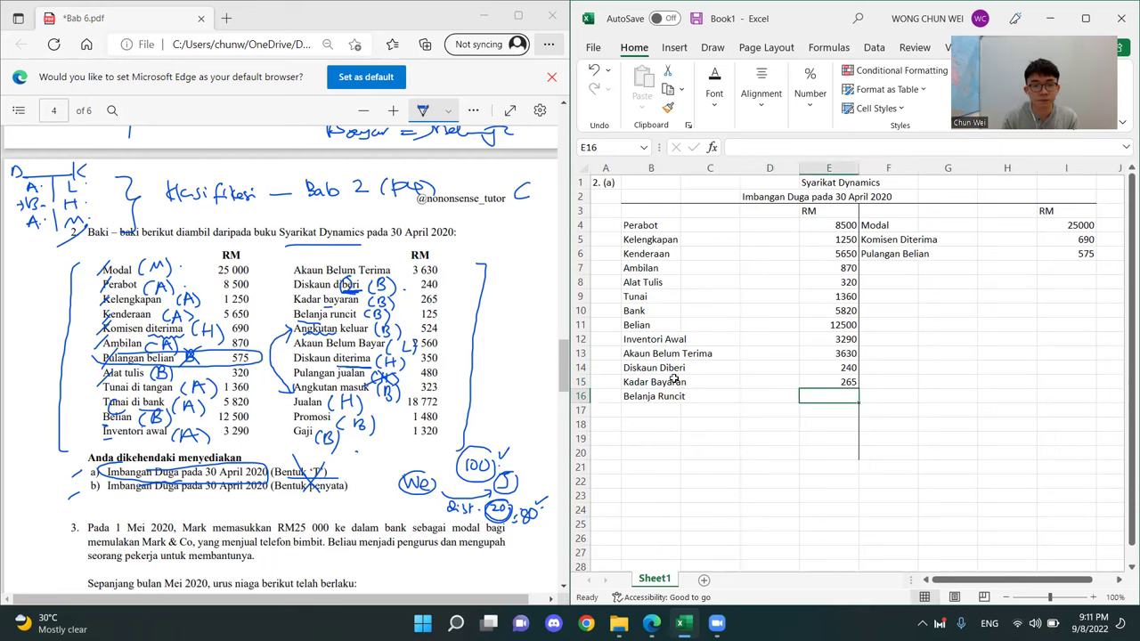
type("12")
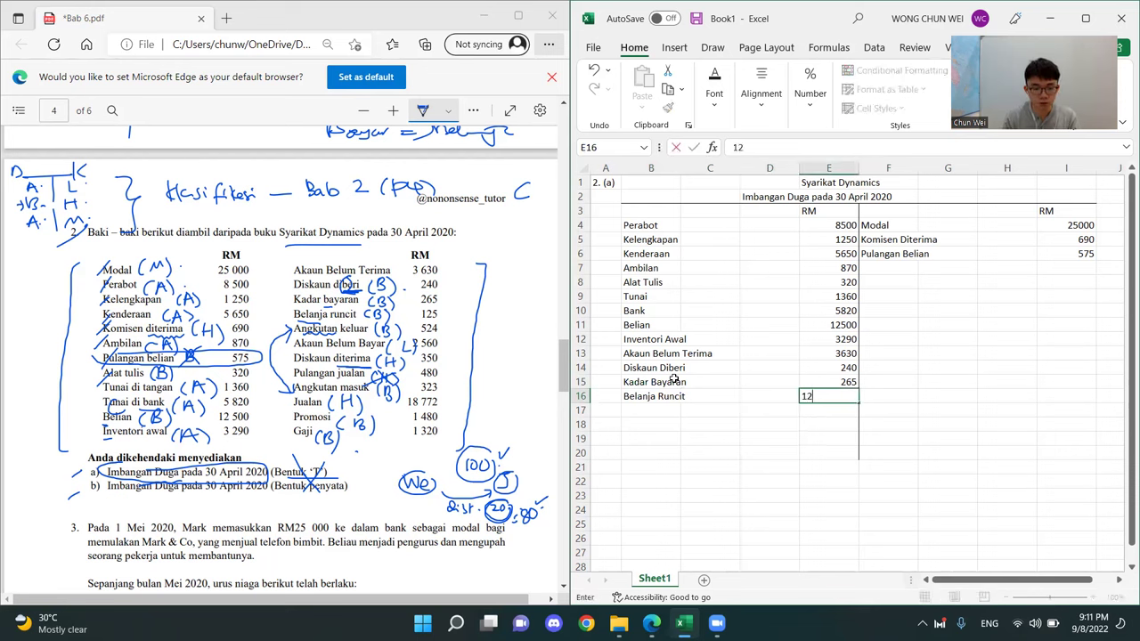
type("5")
key("Return")
Enter Angkutan Keluar in B17 on the debit side with 524 in E17
key("Left")
key("Left")
key("Left")
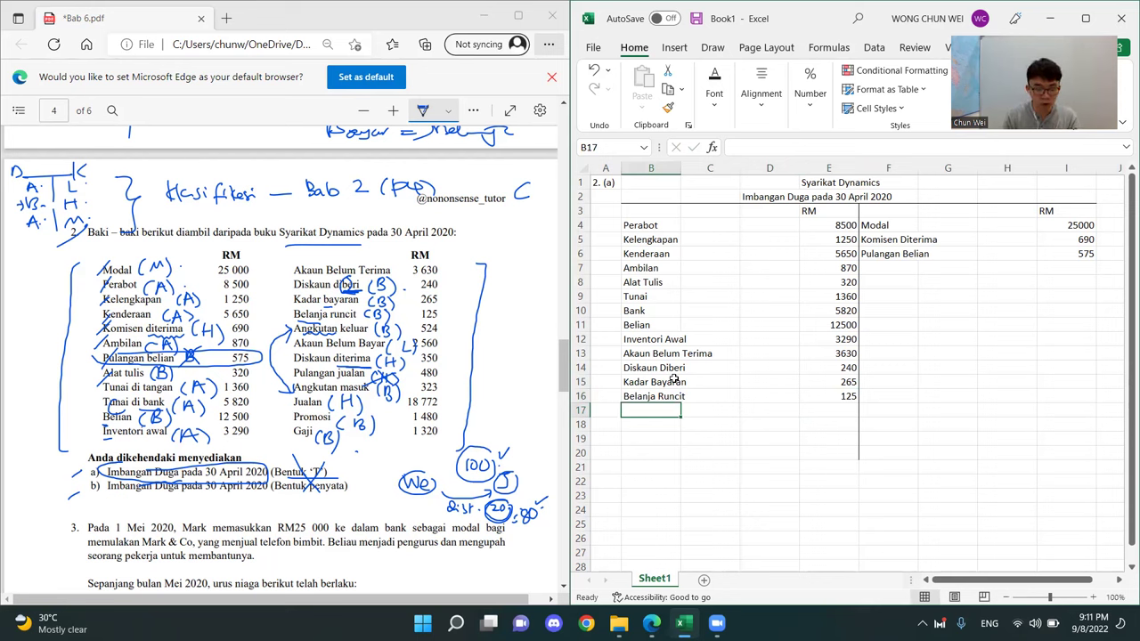
type("Angkutan Keluar")
key("Tab")
key("Tab")
key("Tab")
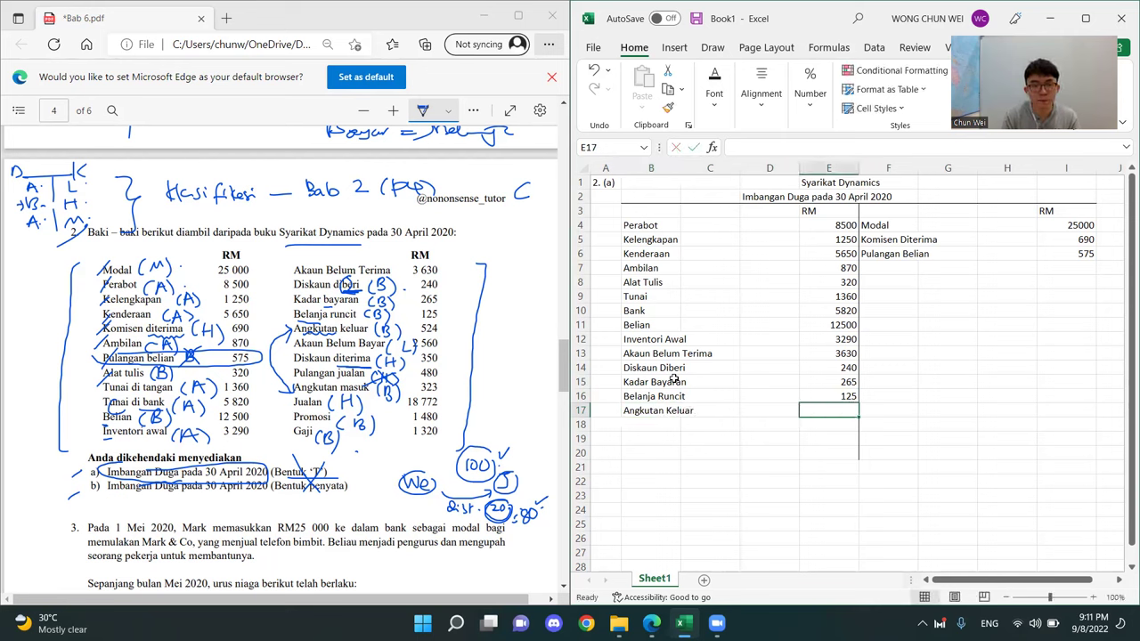
type("24")
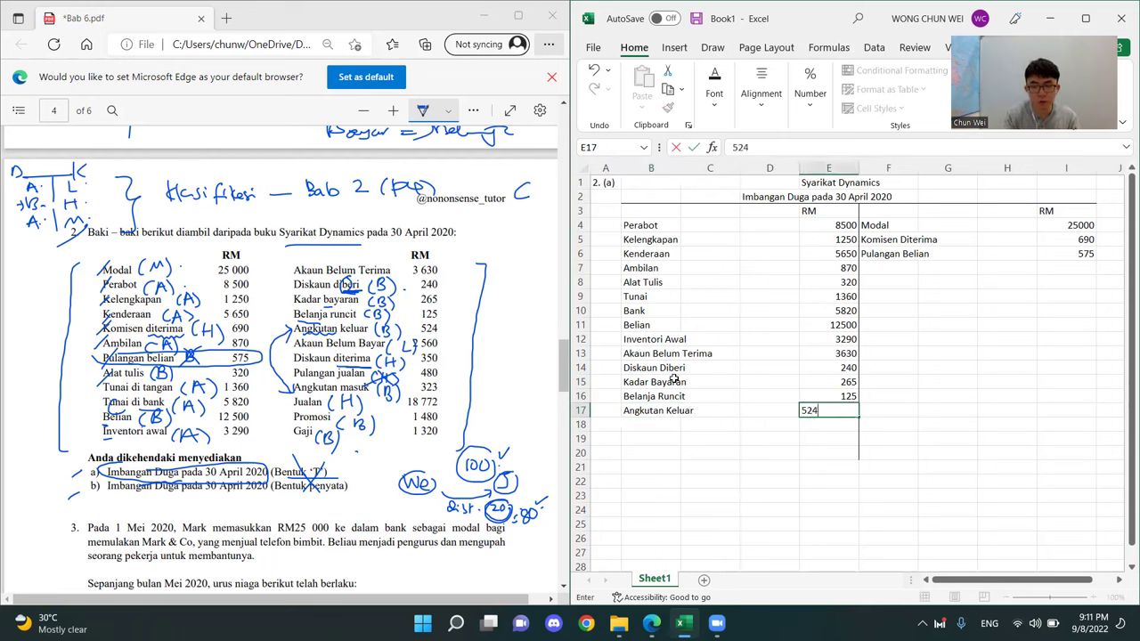
key("Return")
key("Left")
key("Left")
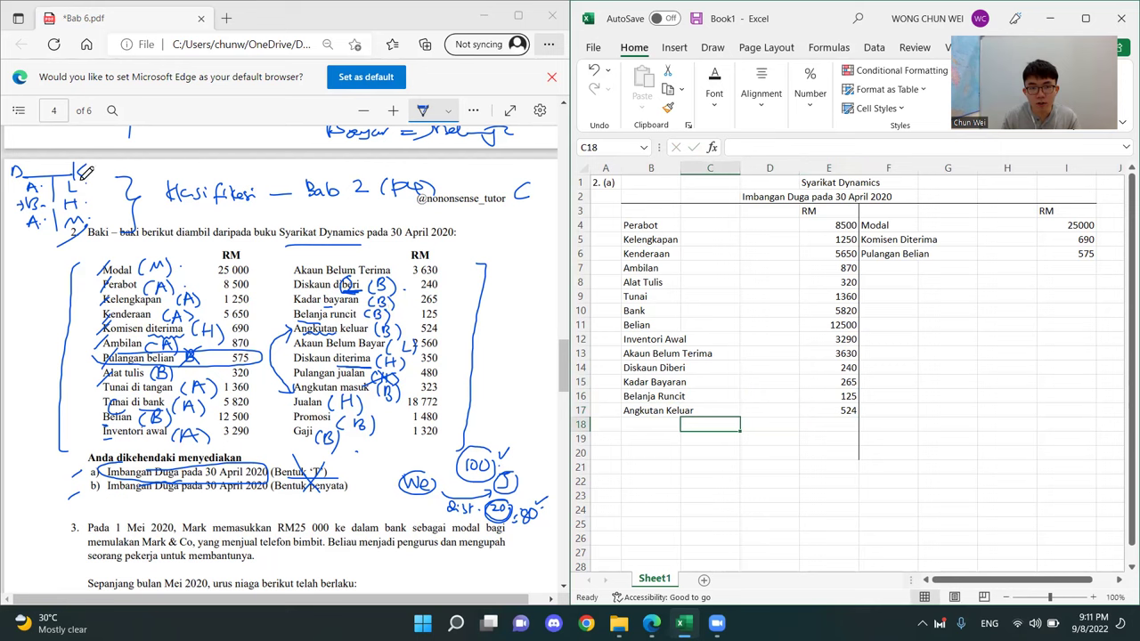
Enter Akaun Belum Bayar in F7 on the credit side with 2560 in I7
left_click(961, 376)
left_click_drag(877, 226, 945, 400)
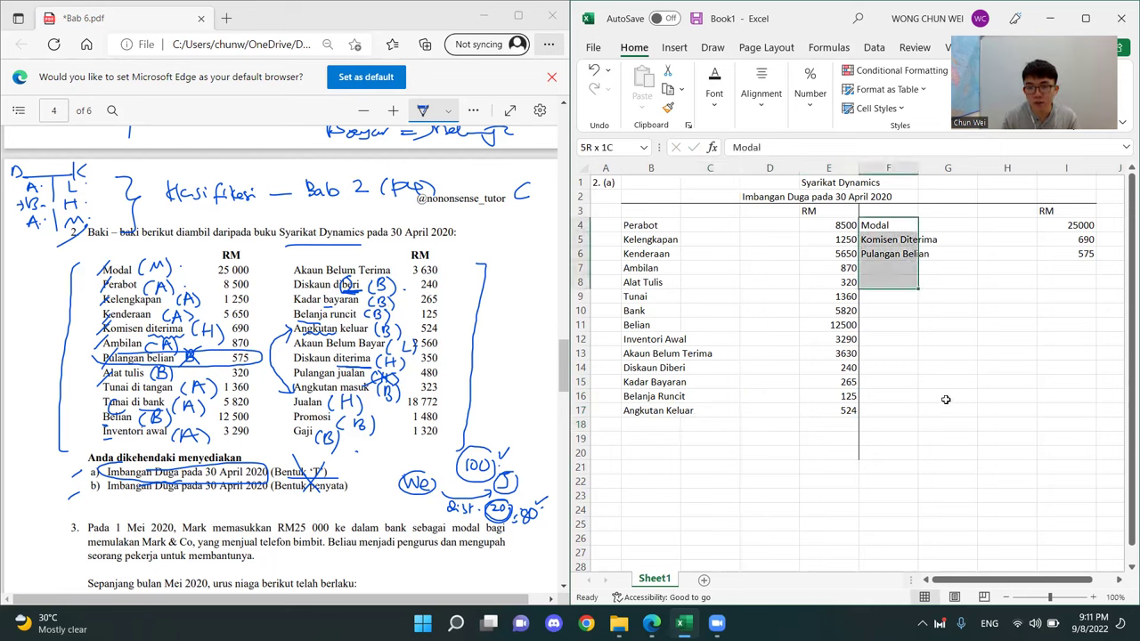
left_click(894, 270)
type("Akaun Belum Bayar")
key("Tab")
key("Tab")
key("Tab")
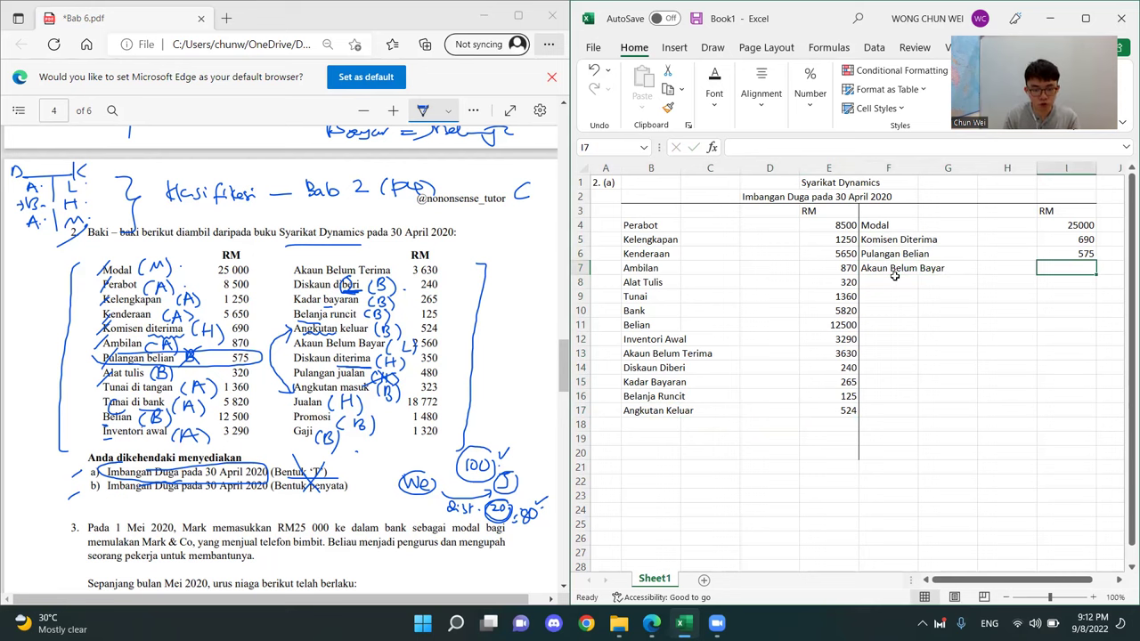
type("256")
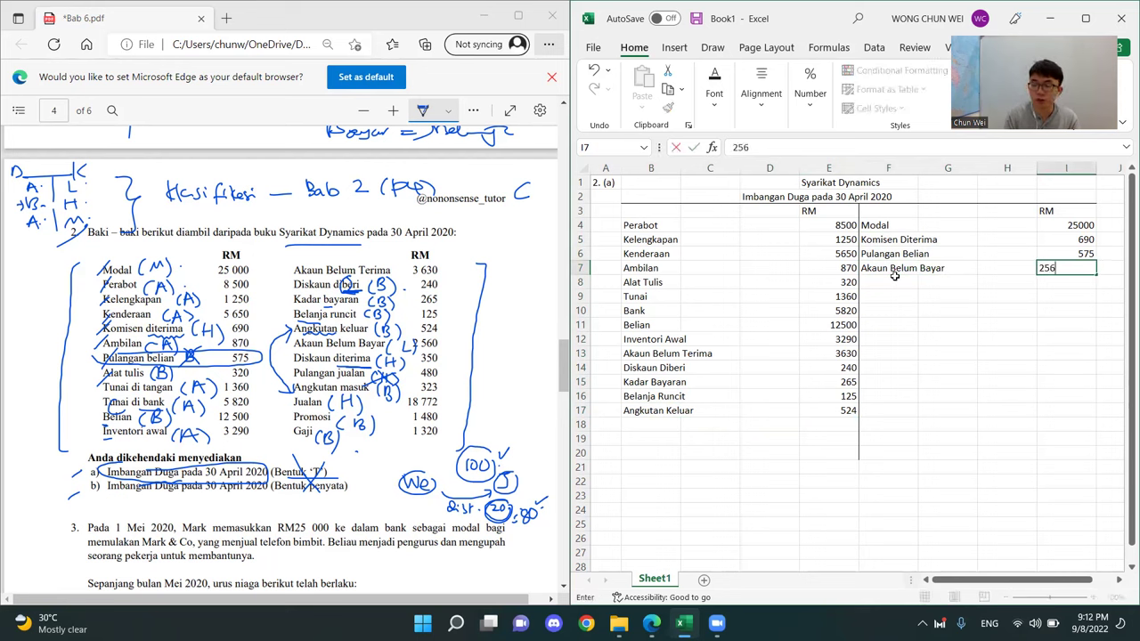
type("0")
key("Return")
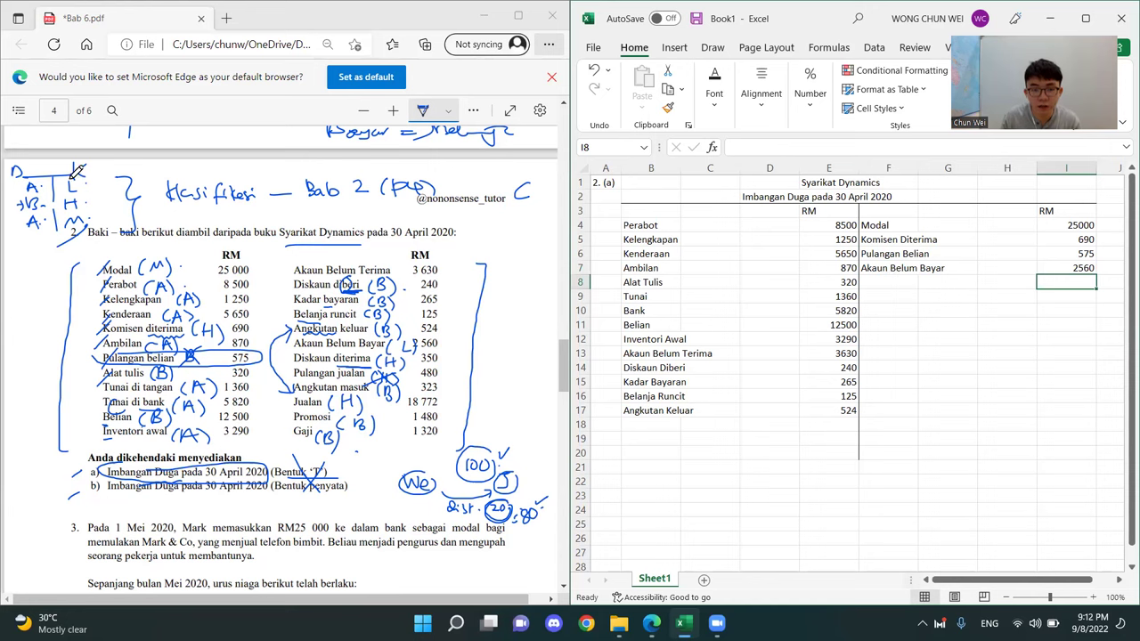
Enter Diskaun Diterima in F8 on the credit side with 350 in I8
left_click_drag(1005, 353, 1050, 354)
left_click(888, 279)
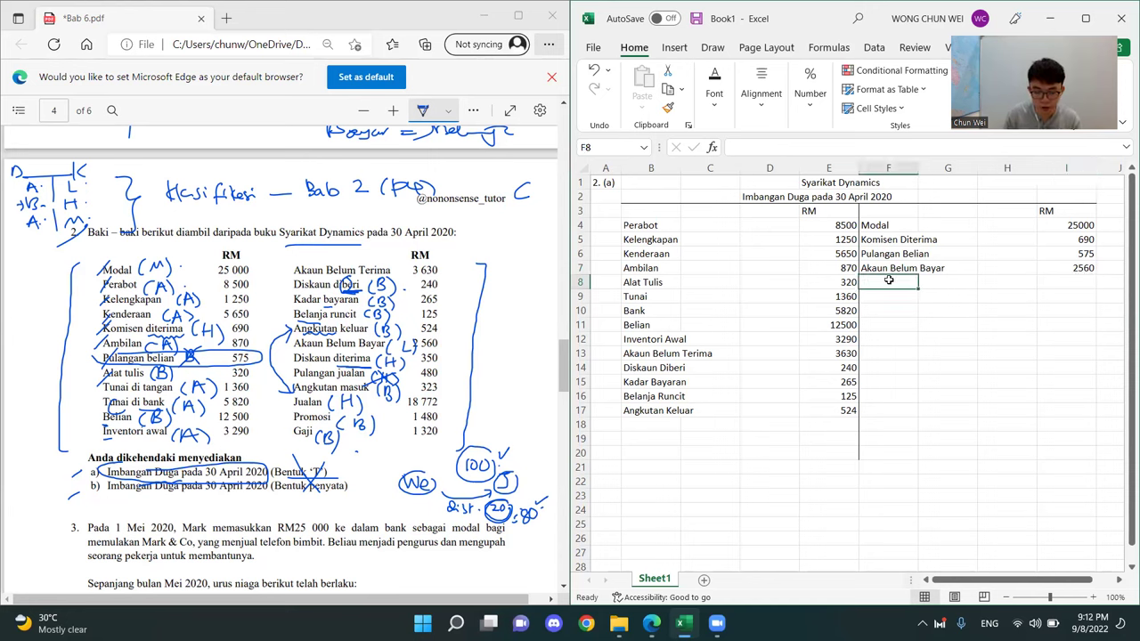
type("Diskaun")
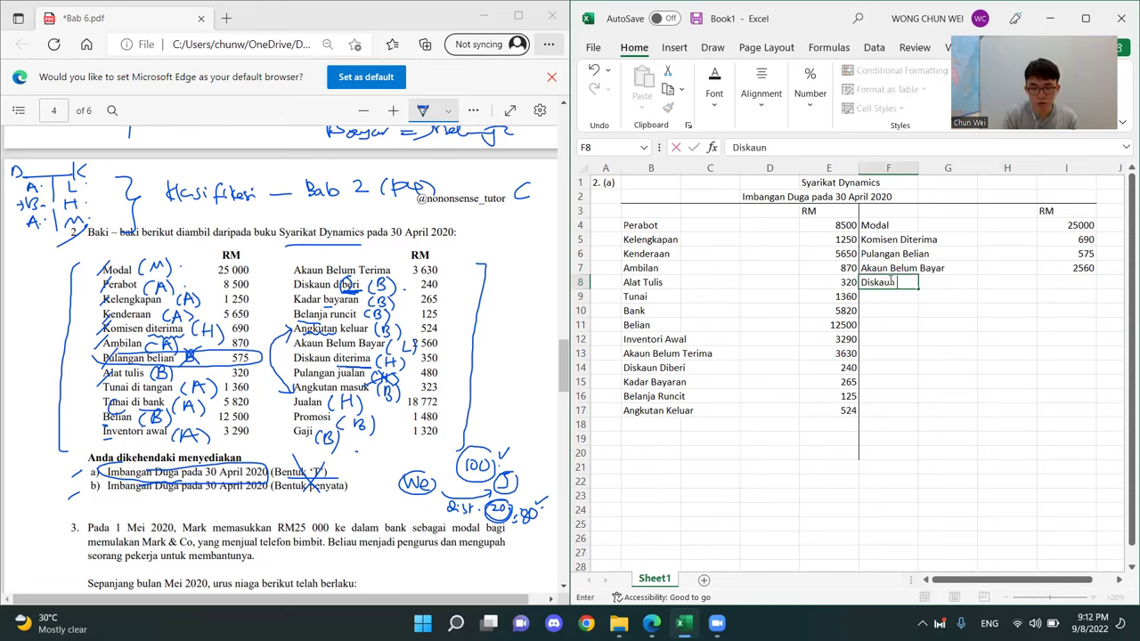
type(" Diterima")
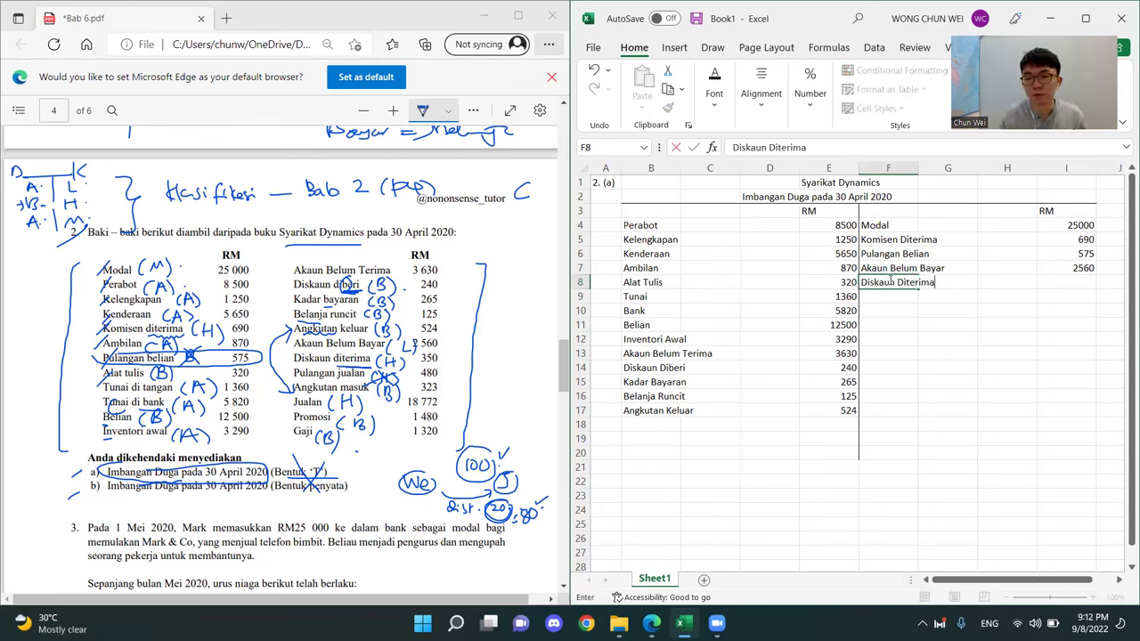
key("Tab")
key("Tab")
key("Tab")
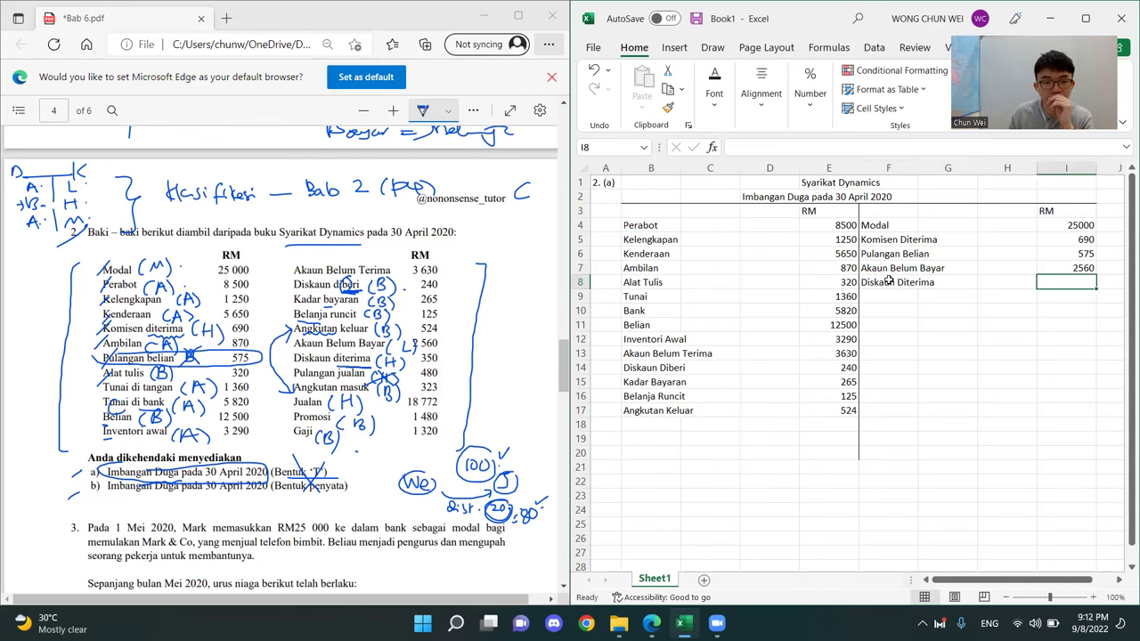
type("350")
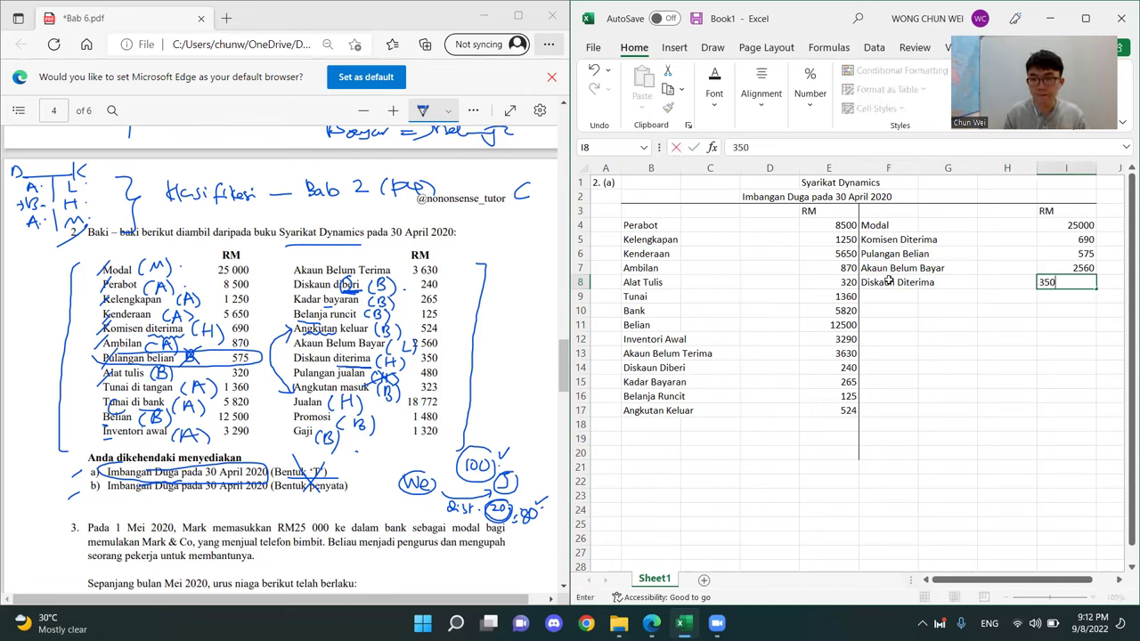
key("Return")
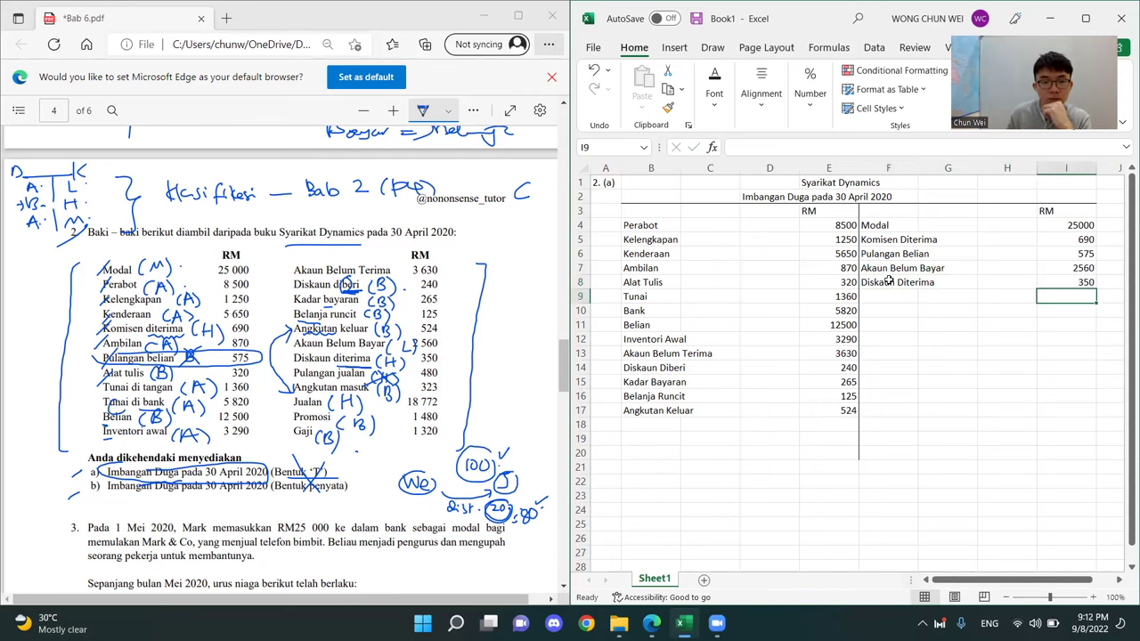
Underline the word "jualan" in the Pulangan jualan line of the PDF question and return to the Excel worksheet
key("Left")
key("Left")
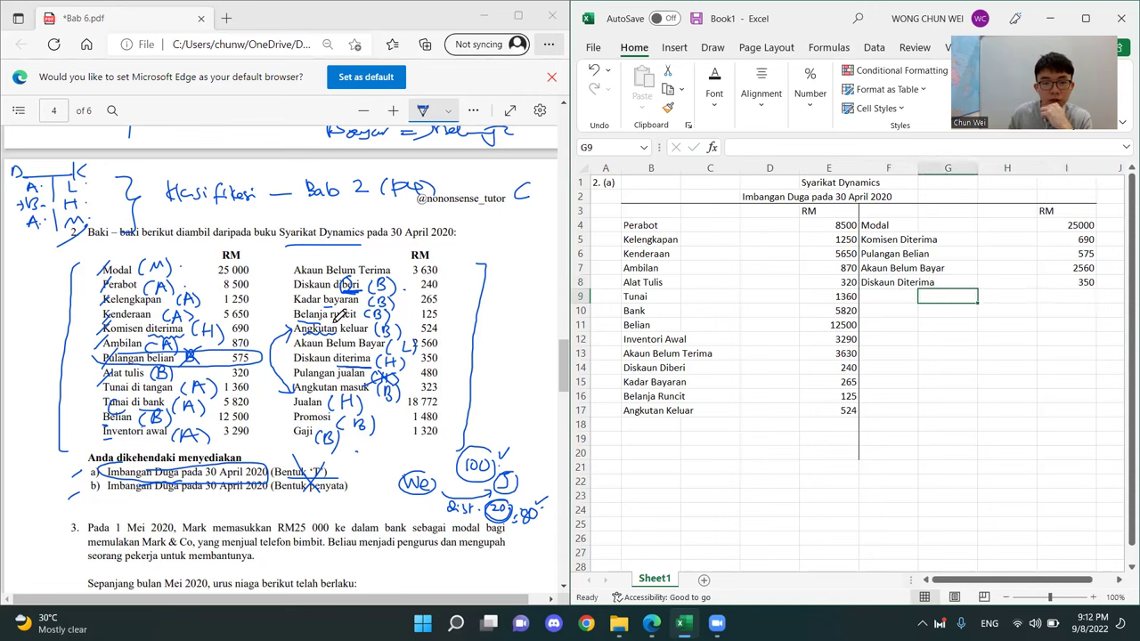
left_click(358, 374)
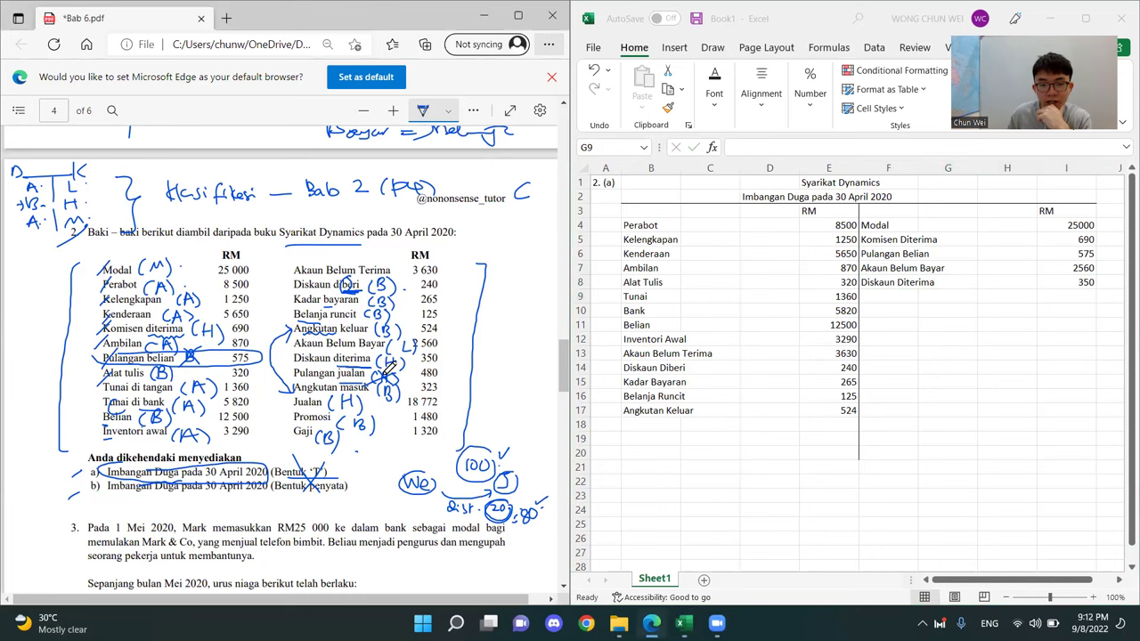
key("alt+Tab")
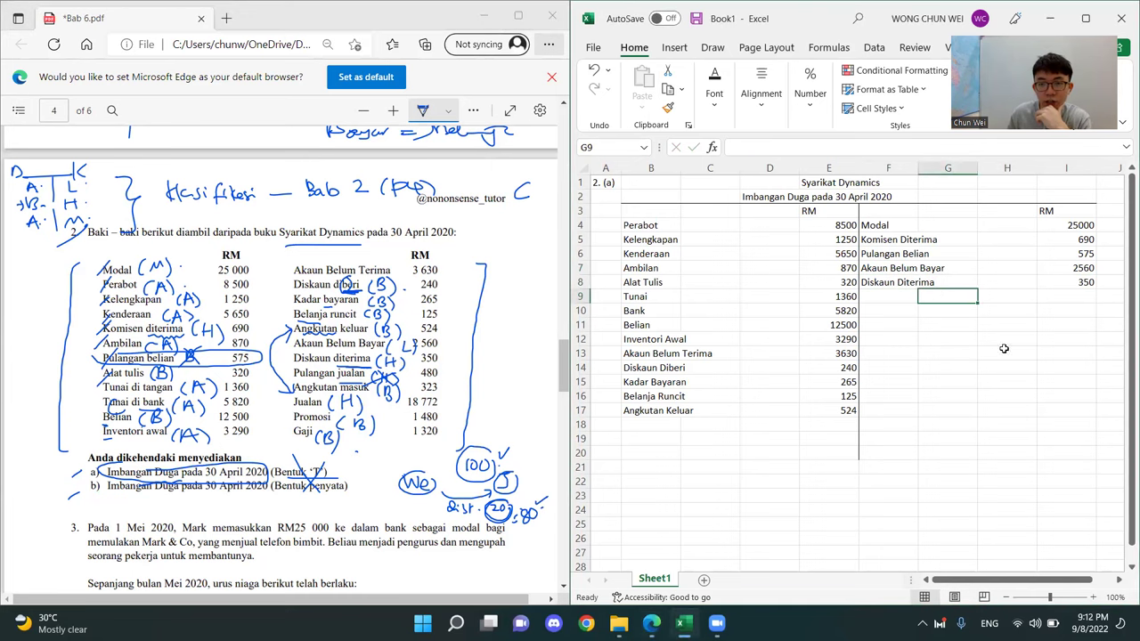
left_click_drag(892, 211, 971, 369)
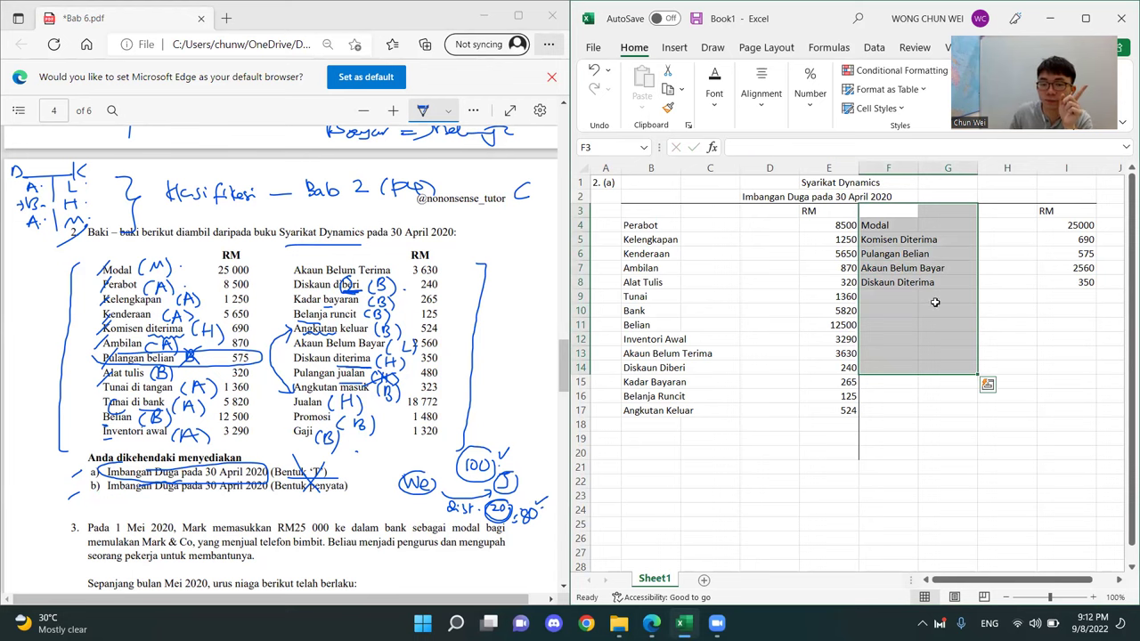
left_click(935, 303)
left_click_drag(890, 255, 964, 394)
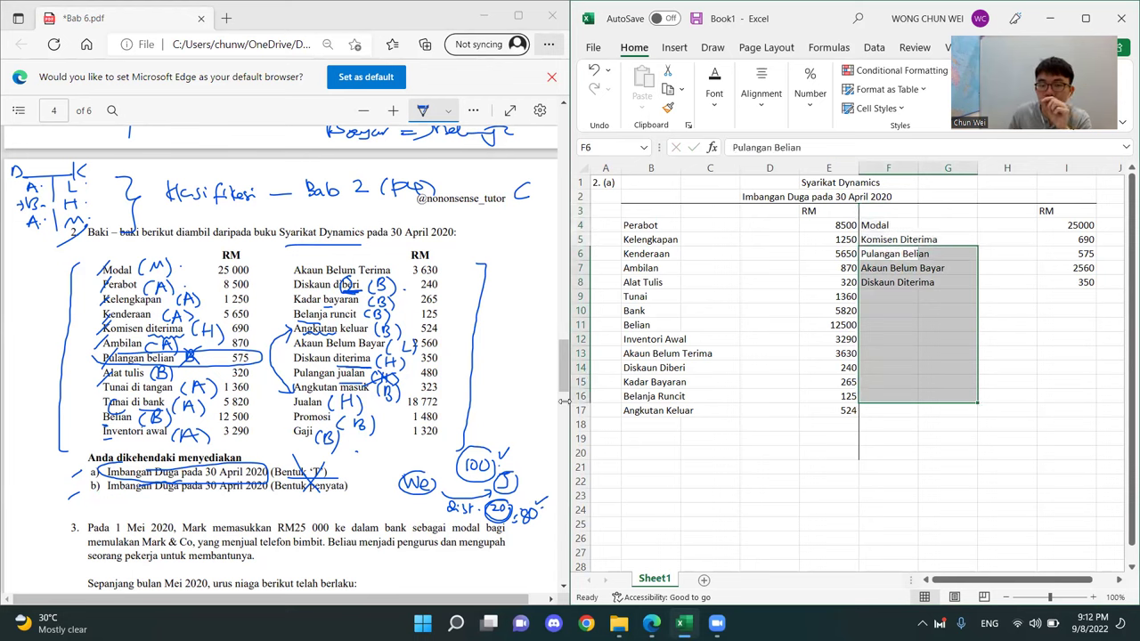
Enter Pulangan Jualan in B18 on the debit side with 480 in E18
left_click(654, 423)
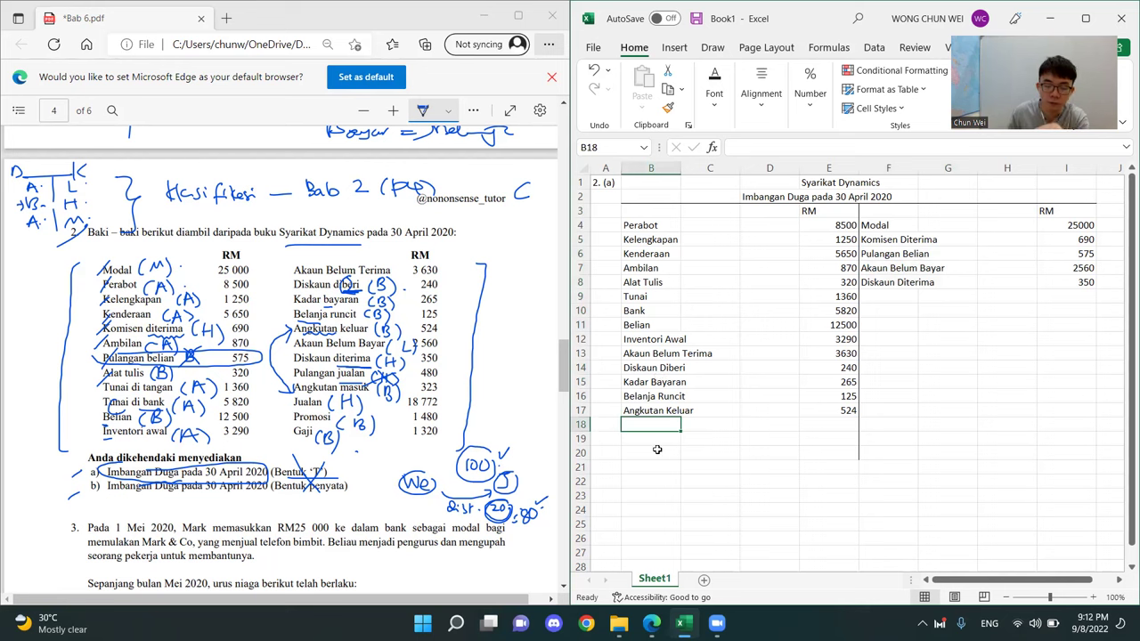
type("Pulangan")
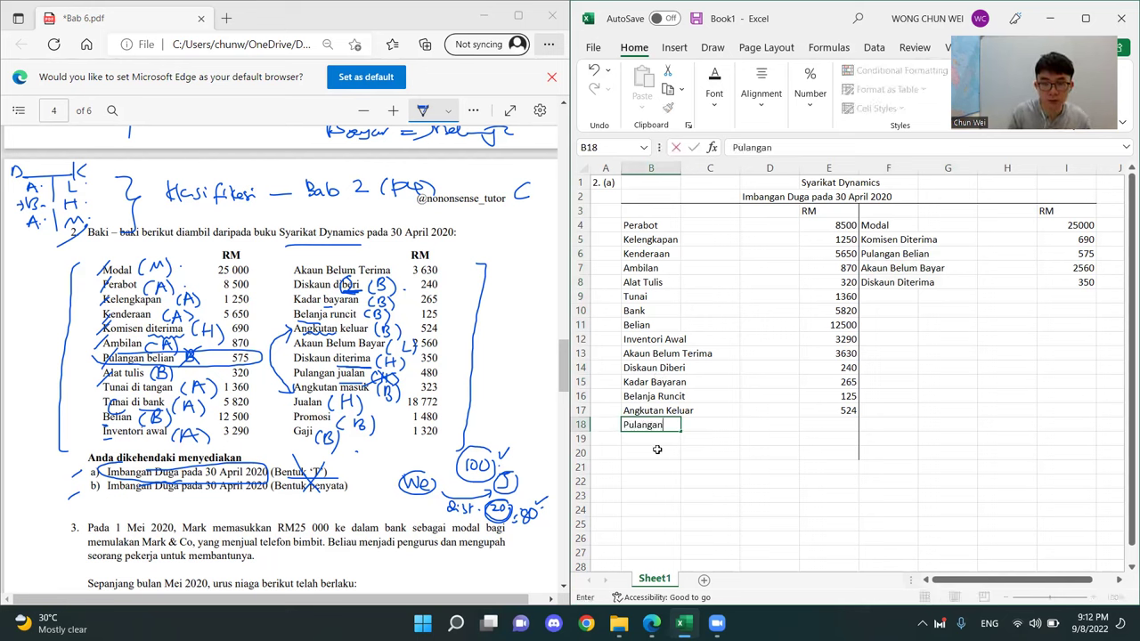
type(" Jualan")
key("Return")
key("Right")
key("Right")
key("Right")
key("Up")
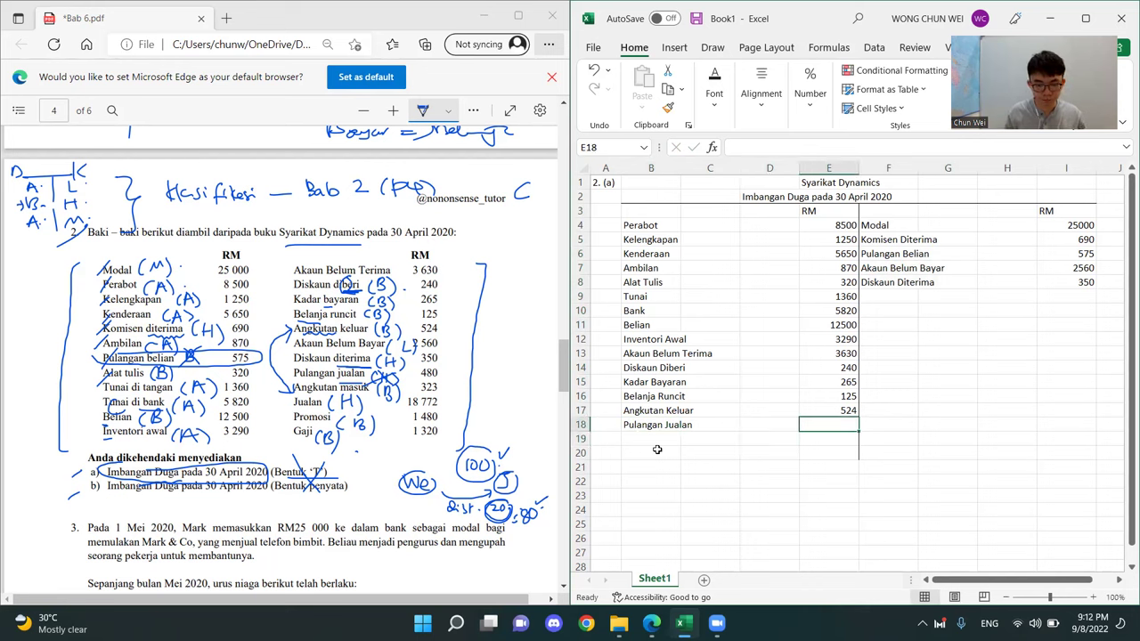
type("480")
key("Return")
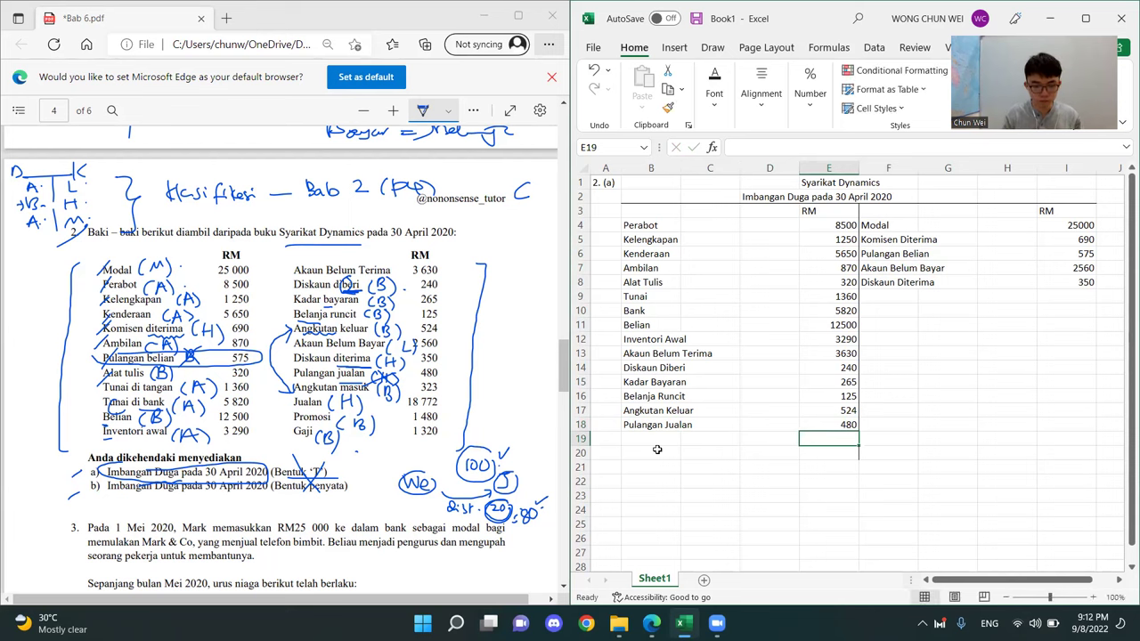
Insert two blank rows at row 19 to make room for the remaining accounts
key("shift+space")
key("ctrl+shift+plus")
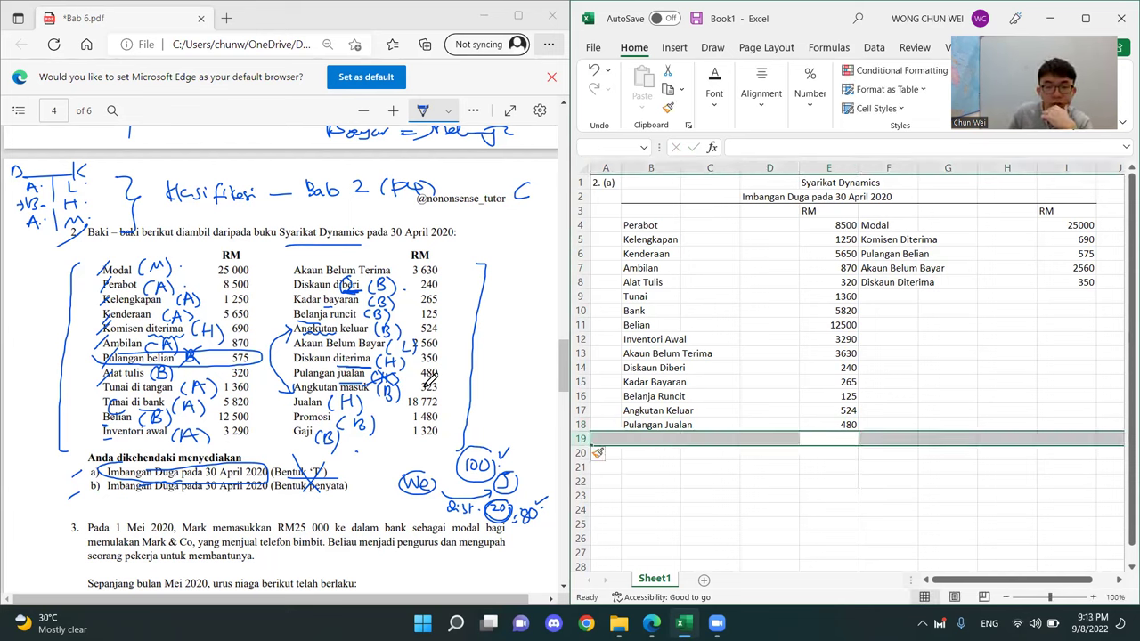
left_click(707, 456)
Enter Angkutan Masuk in B19 on the debit side with 323 in E19
left_click(660, 441)
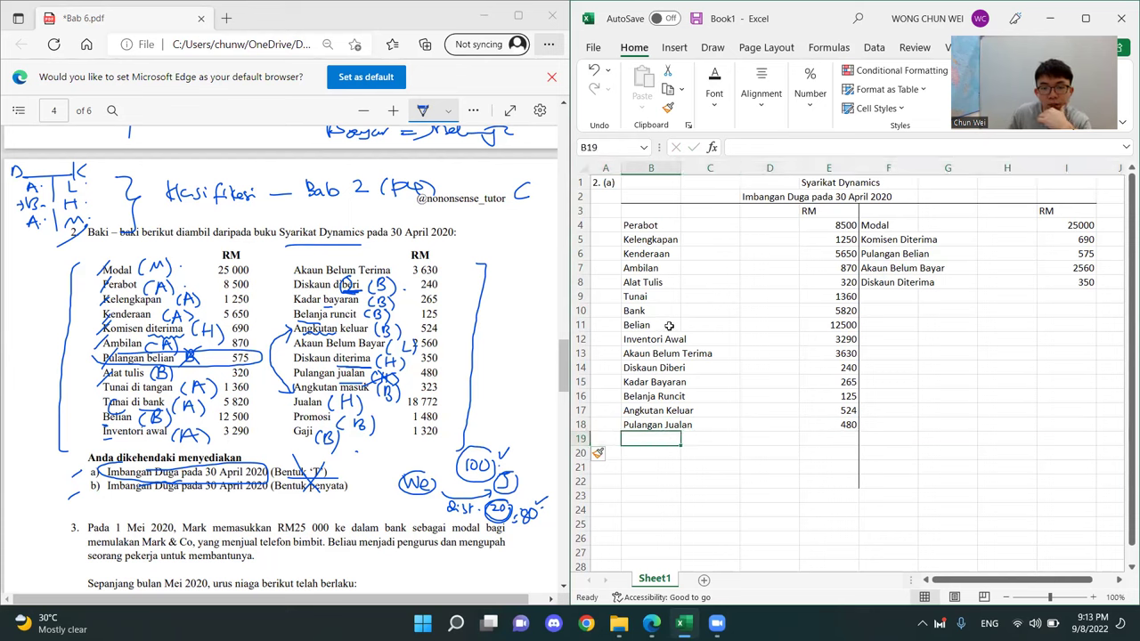
type("A")
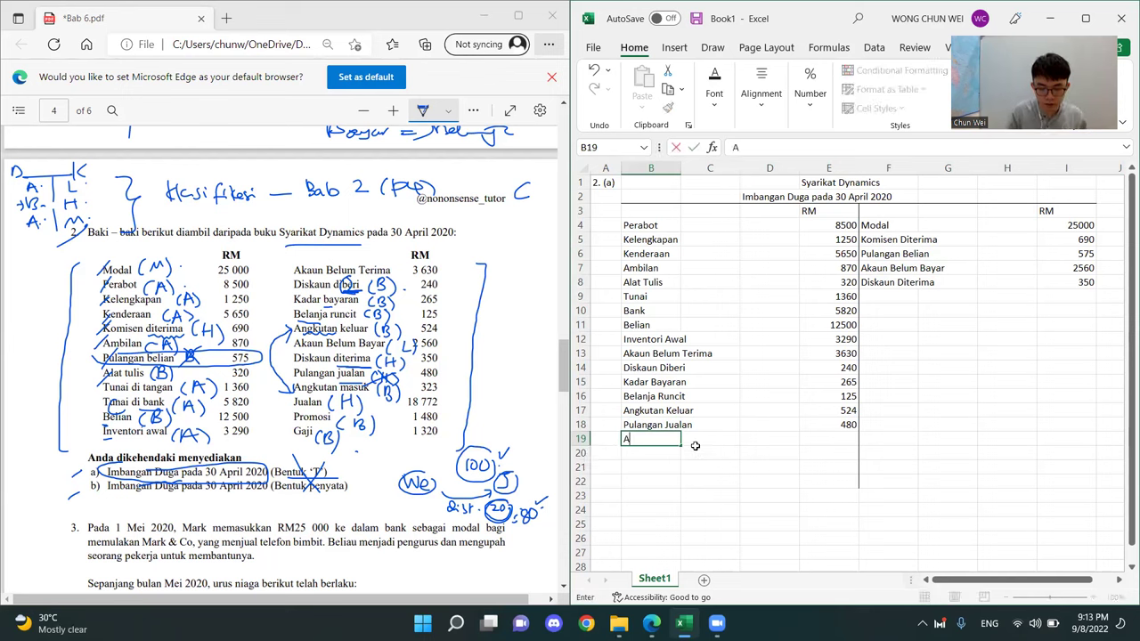
type("ngkutan Mas")
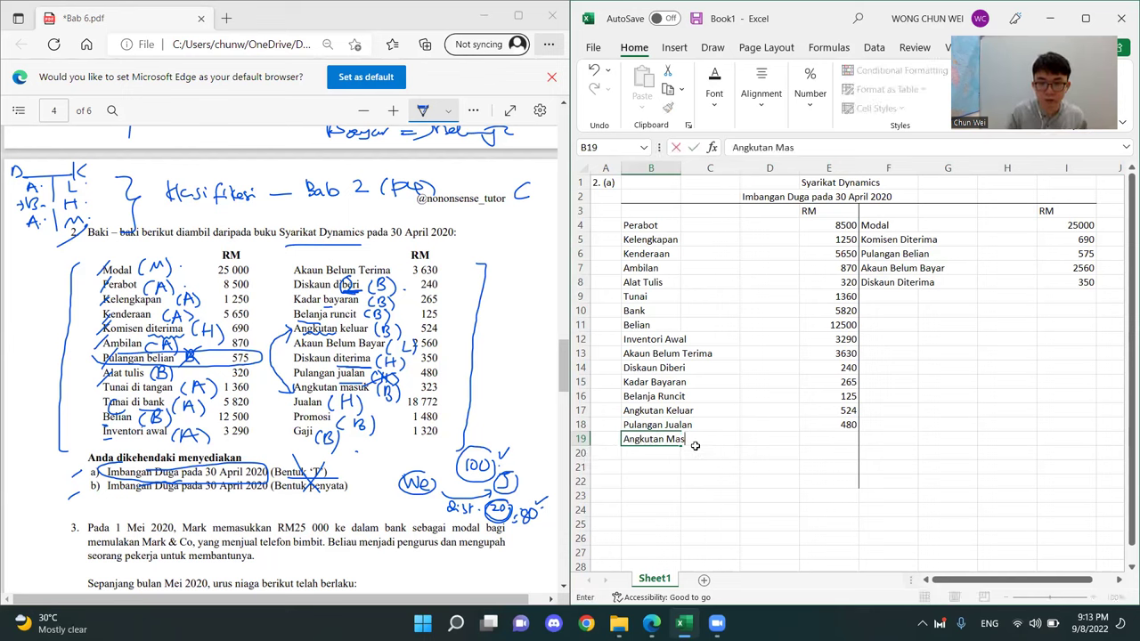
type("uk")
key("Tab")
key("Tab")
key("Tab")
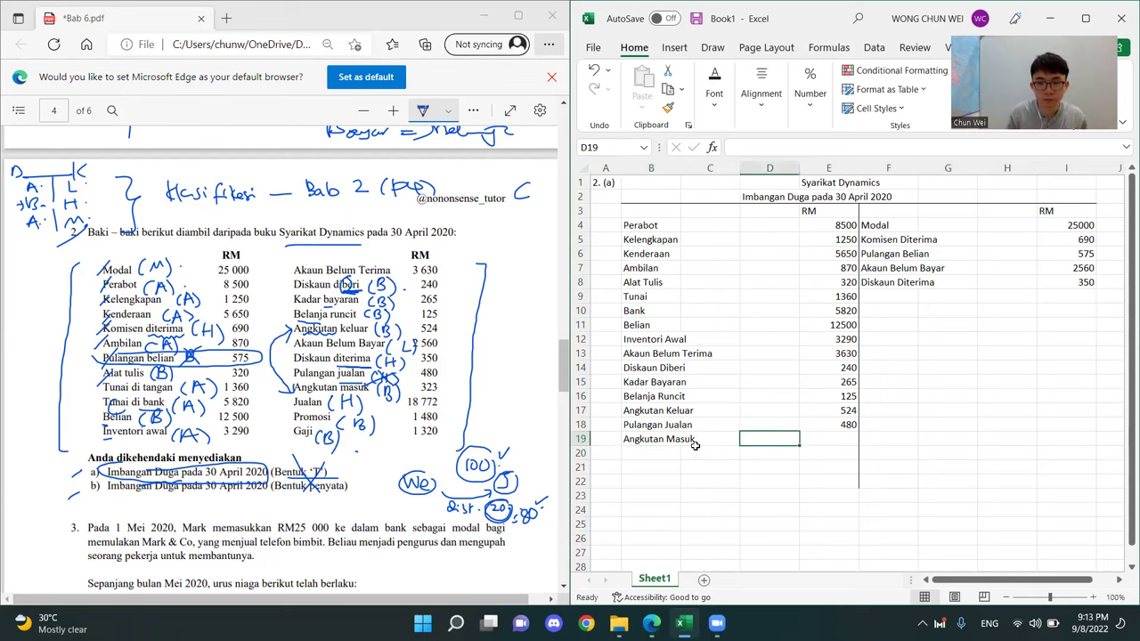
type("323")
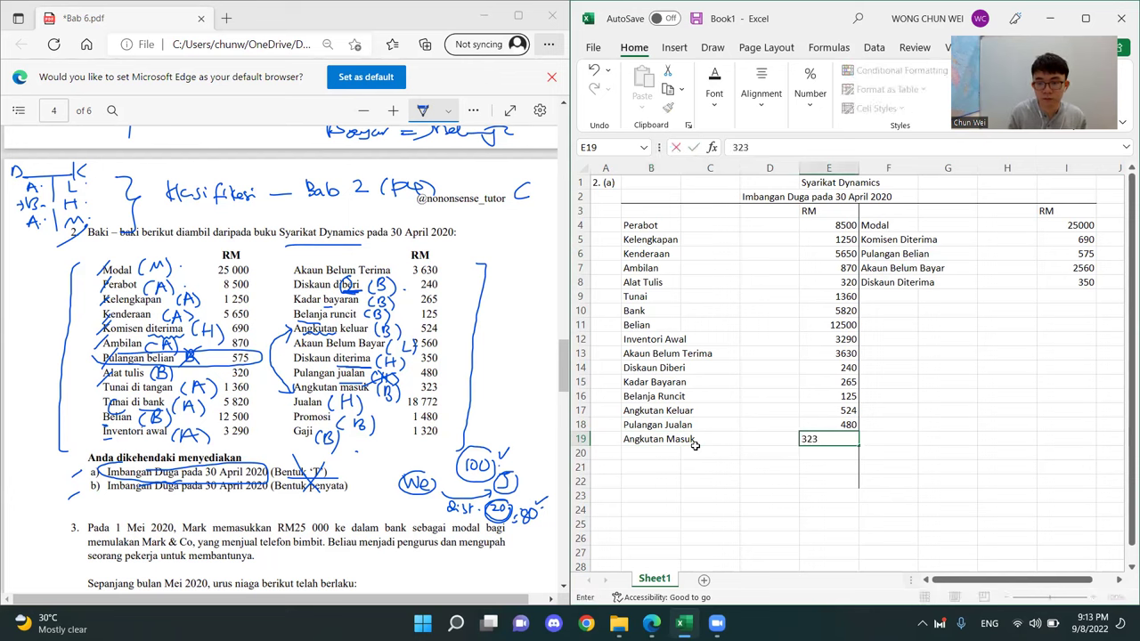
key("Return")
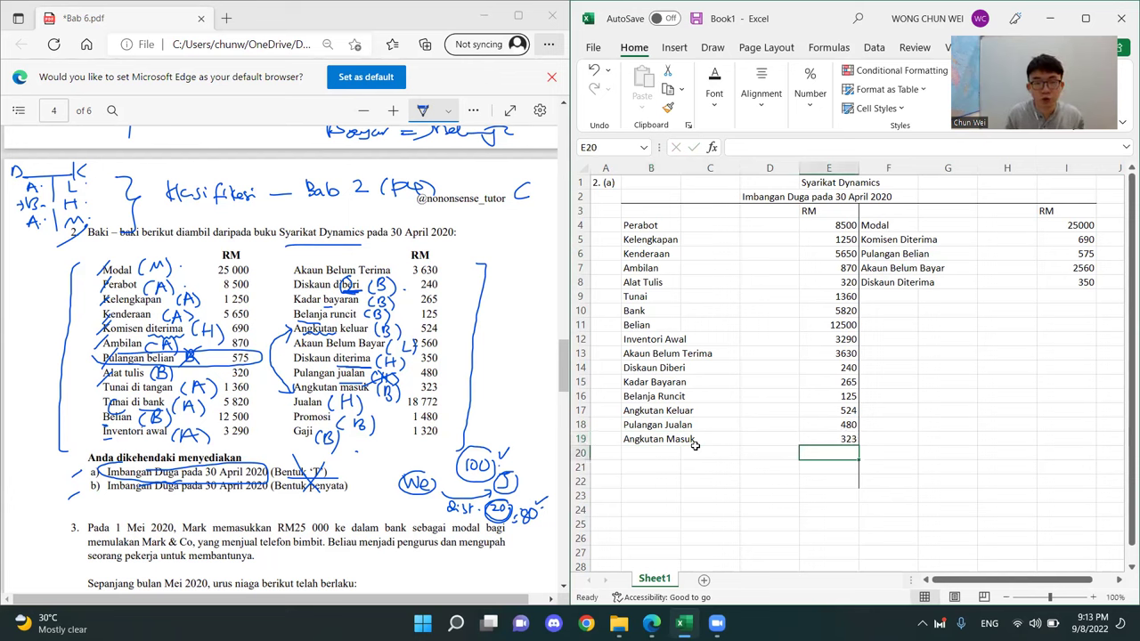
Enter Jualan in F9 on the credit side with 18772 in I9
left_click(905, 299)
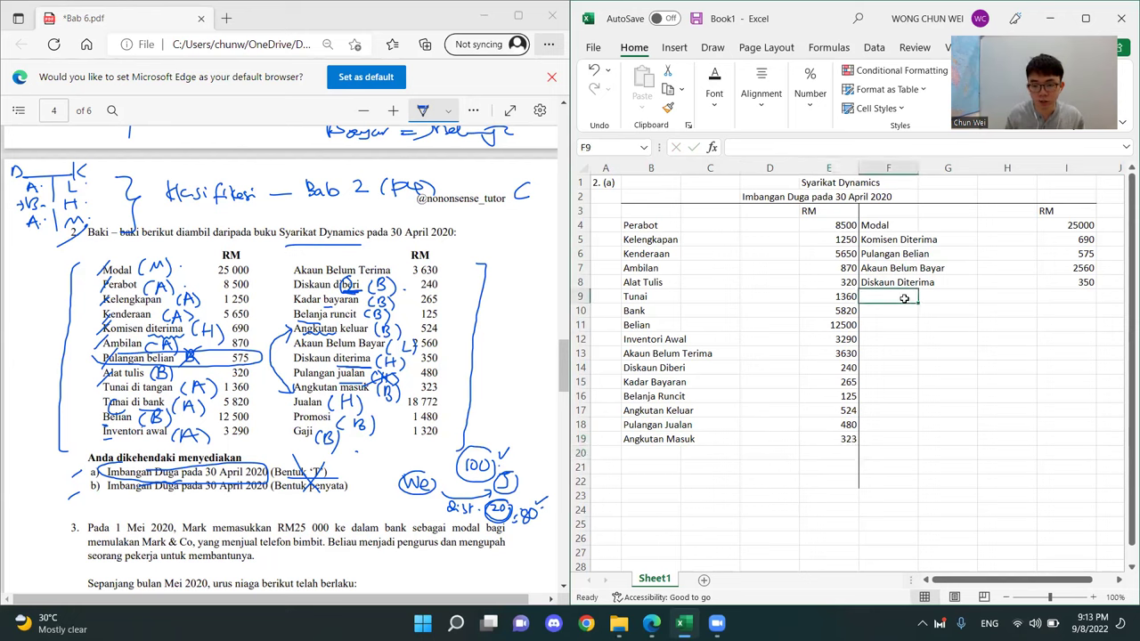
type("Jualan")
key("Tab")
key("Tab")
key("Tab")
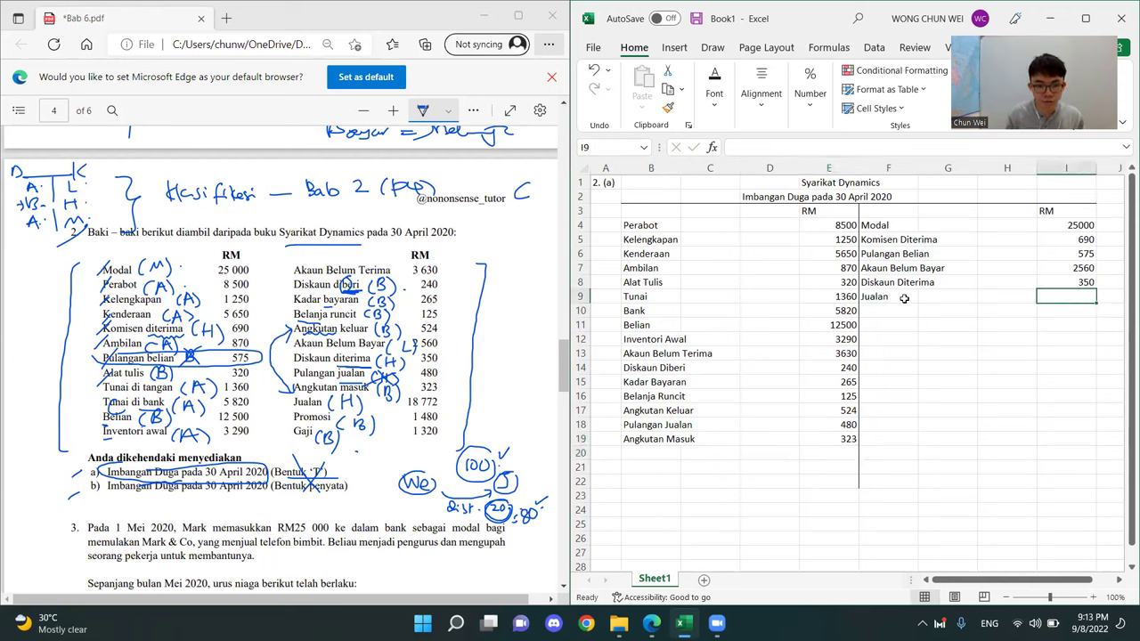
type("18772")
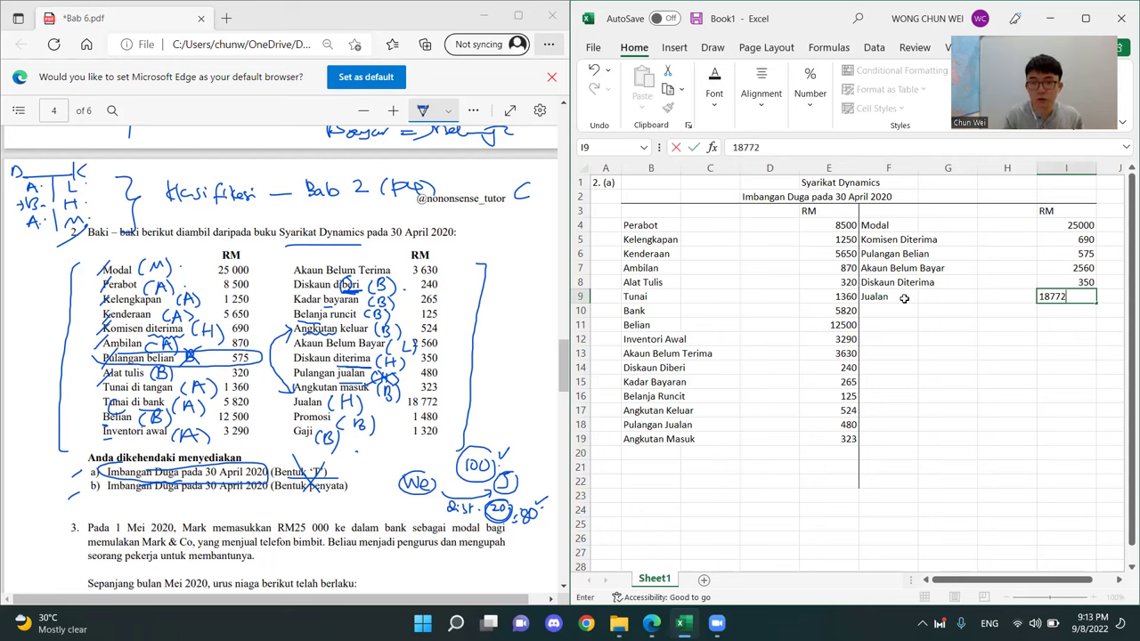
key("Return")
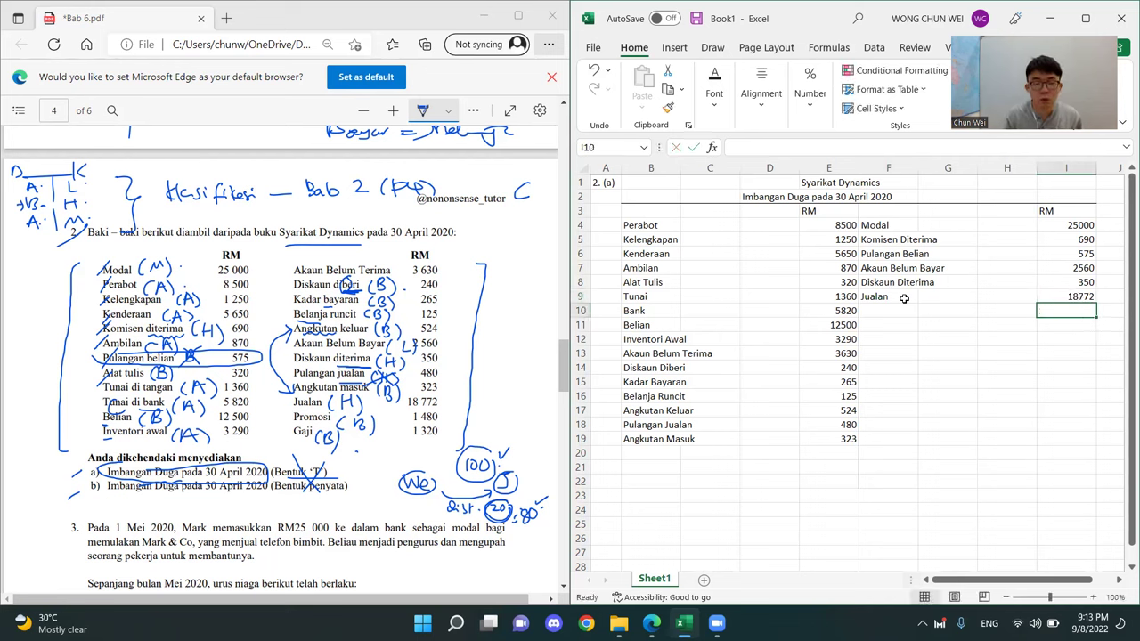
Enter Promosi in B20 on the debit side with 1480 in E20
left_click(667, 455)
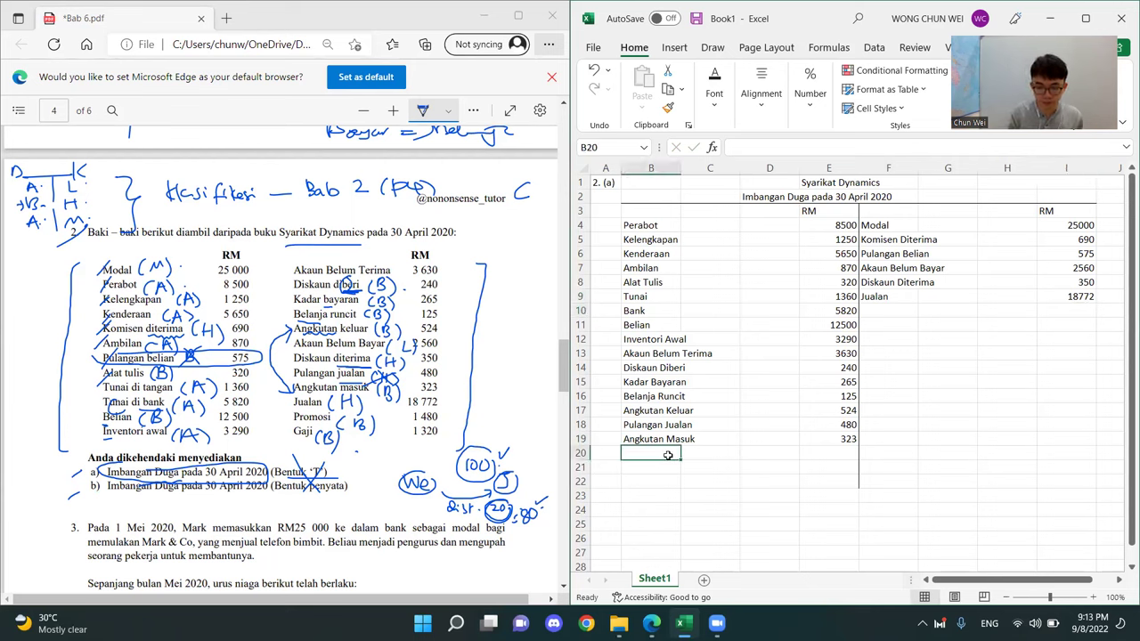
type("Promos")
key("Tab")
key("Tab")
key("Tab")
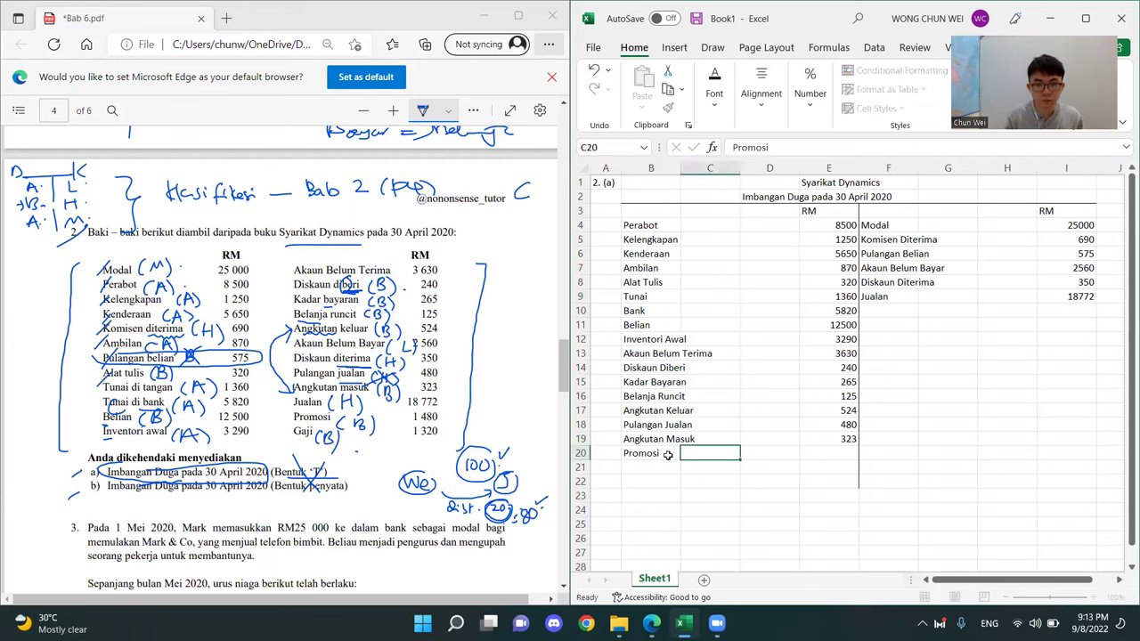
type("1480")
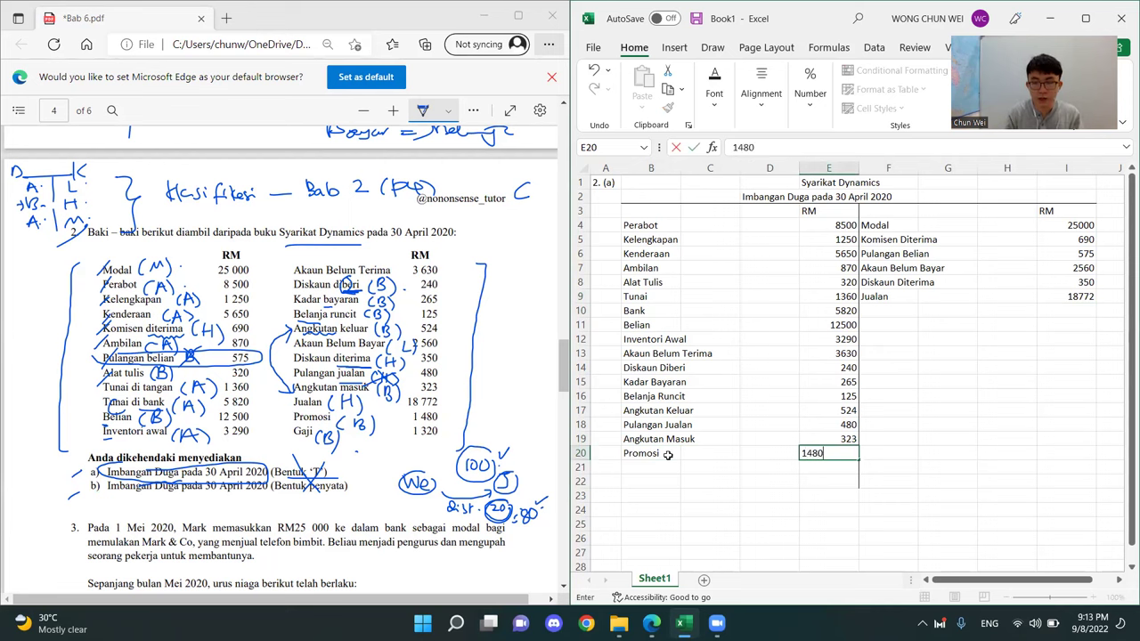
key("Return")
Enter Gaji in B21 on the debit side with 1320 in E21, and insert a blank row at row 22
key("Left")
key("Left")
key("Left")
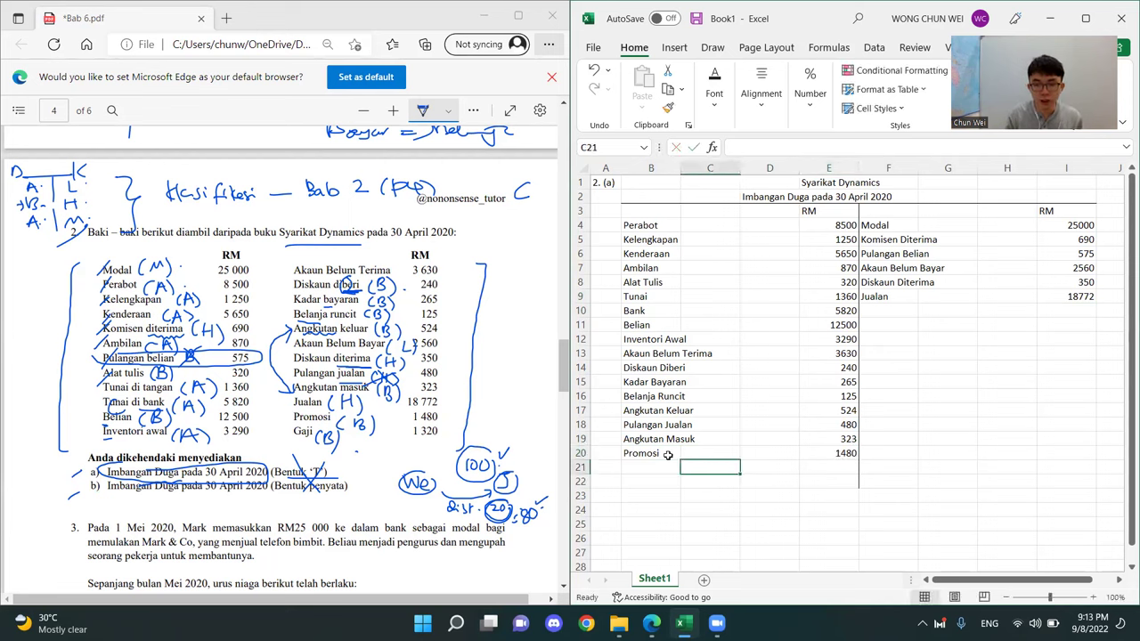
type("Ga")
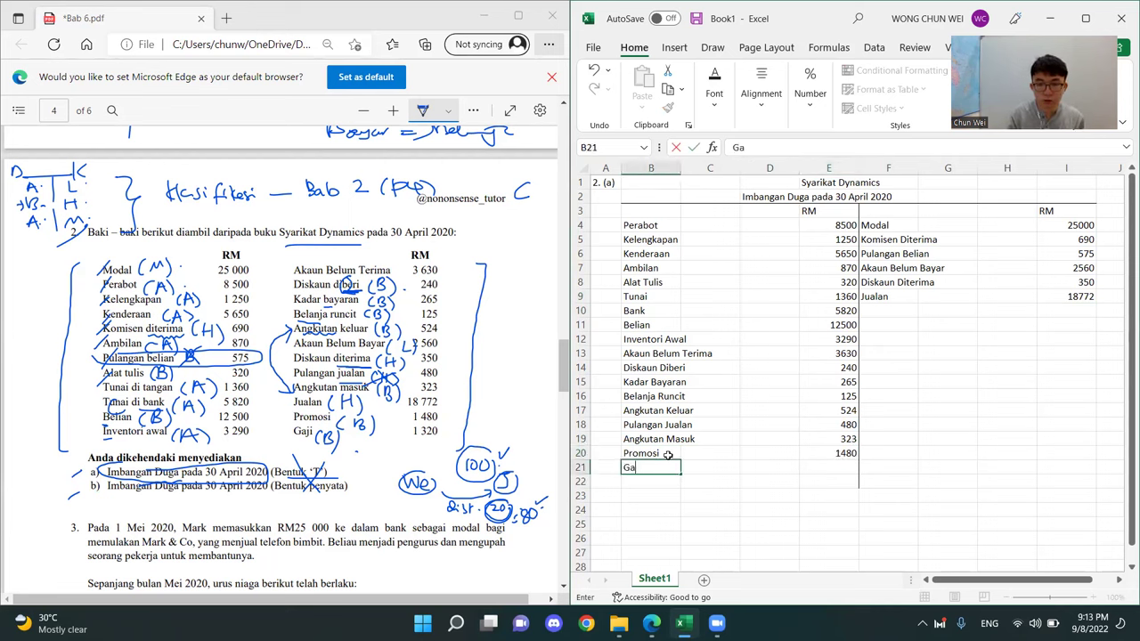
key("Right")
key("Right")
key("Right")
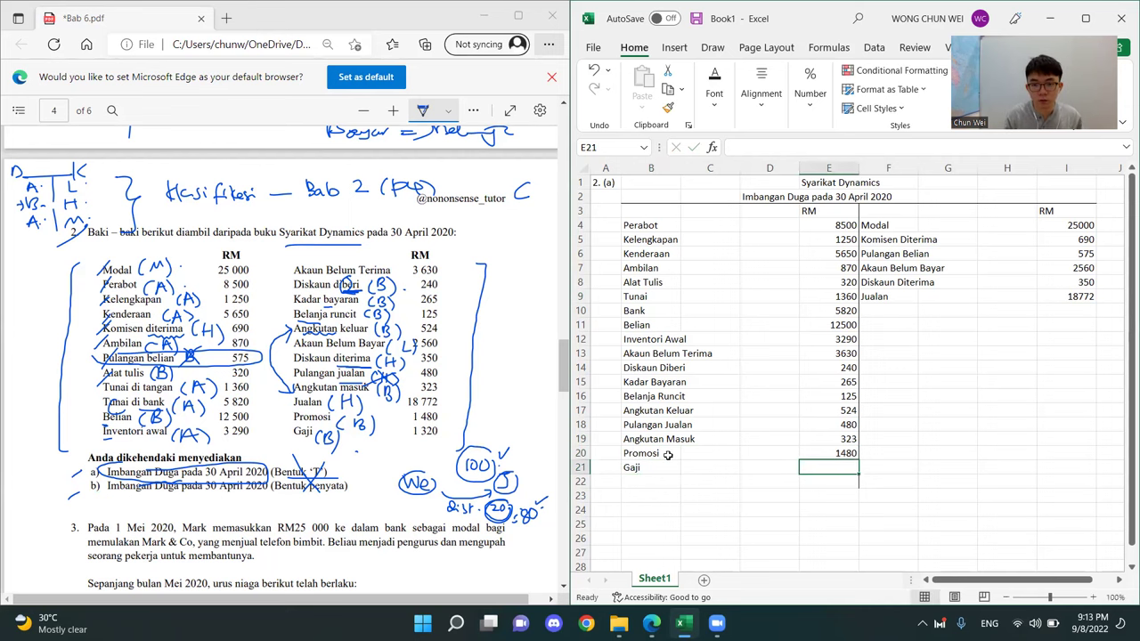
type("1320")
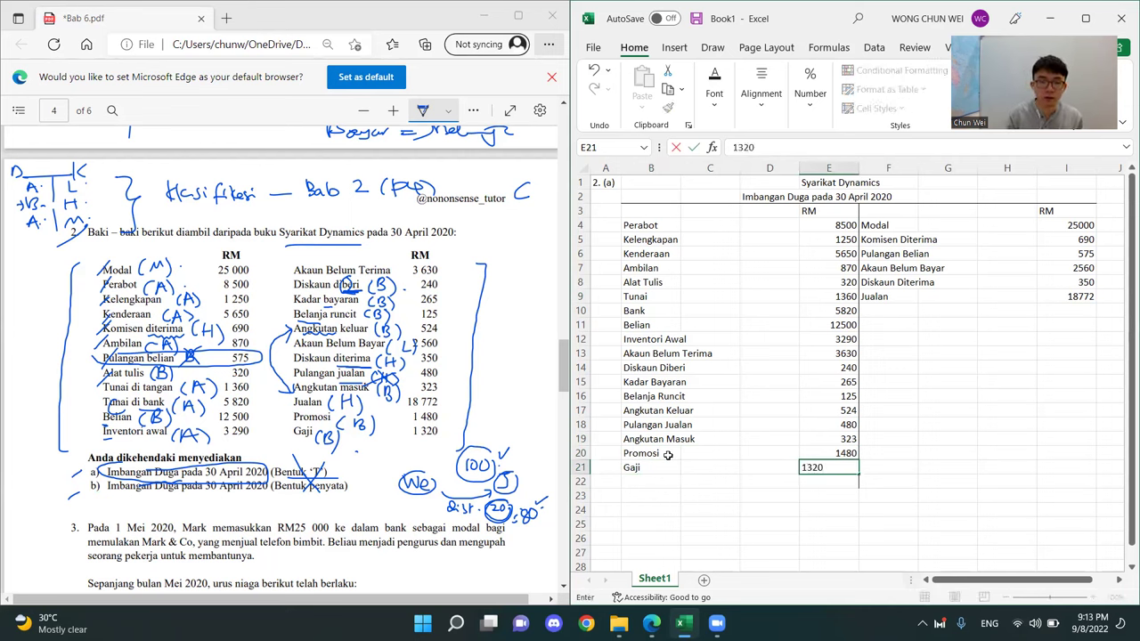
key("Return")
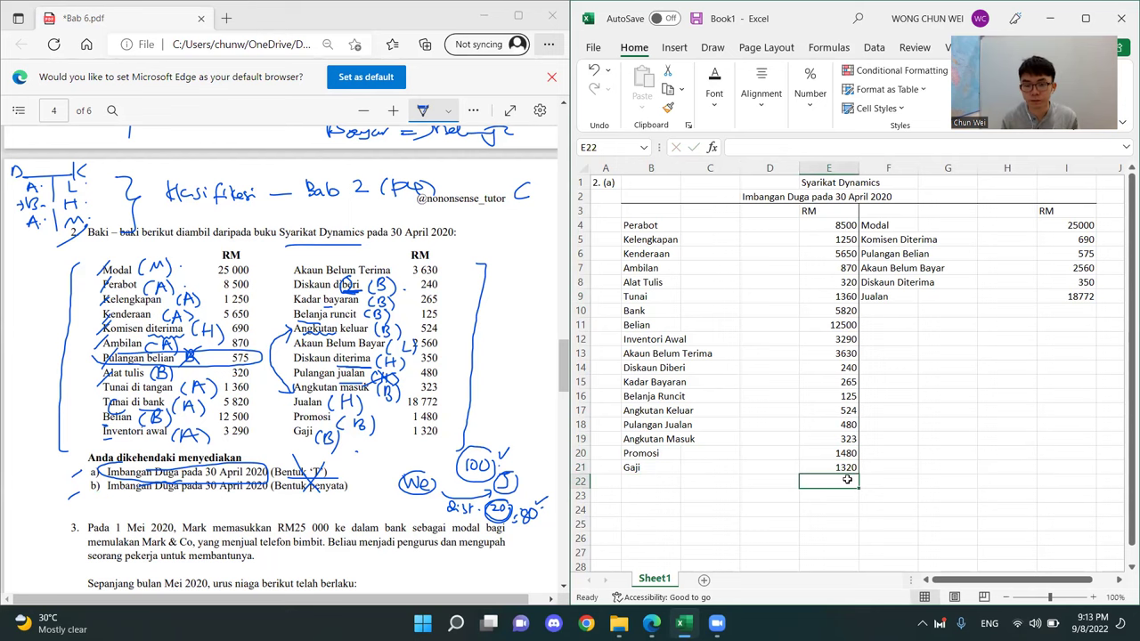
left_click_drag(847, 479, 988, 412)
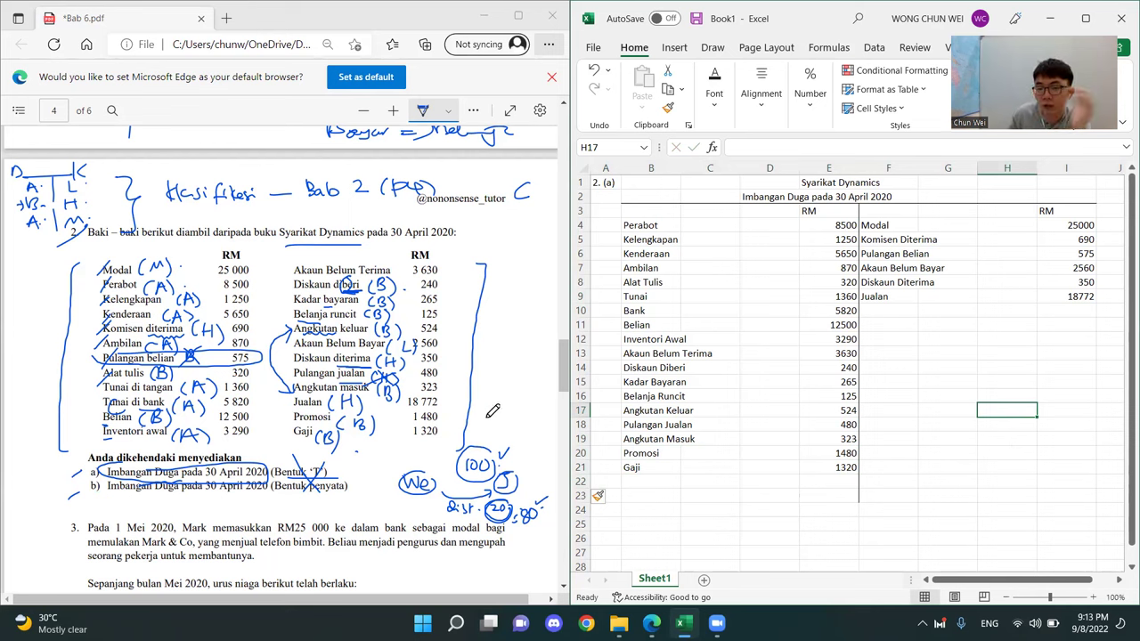
left_click(906, 365)
left_click_drag(659, 196, 1074, 521)
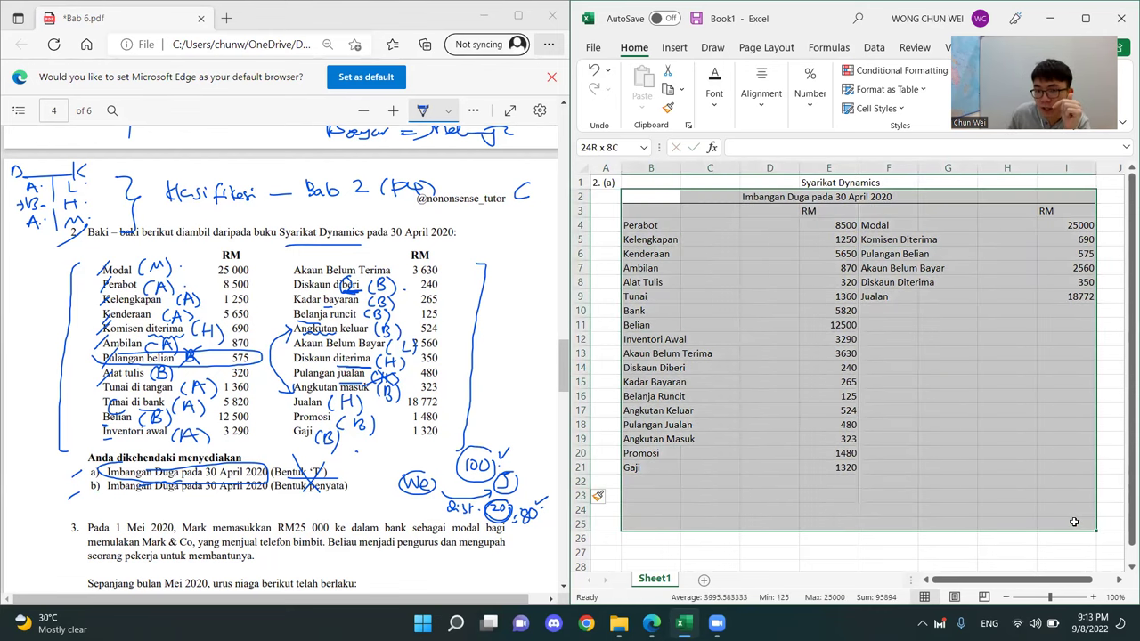
left_click(995, 479)
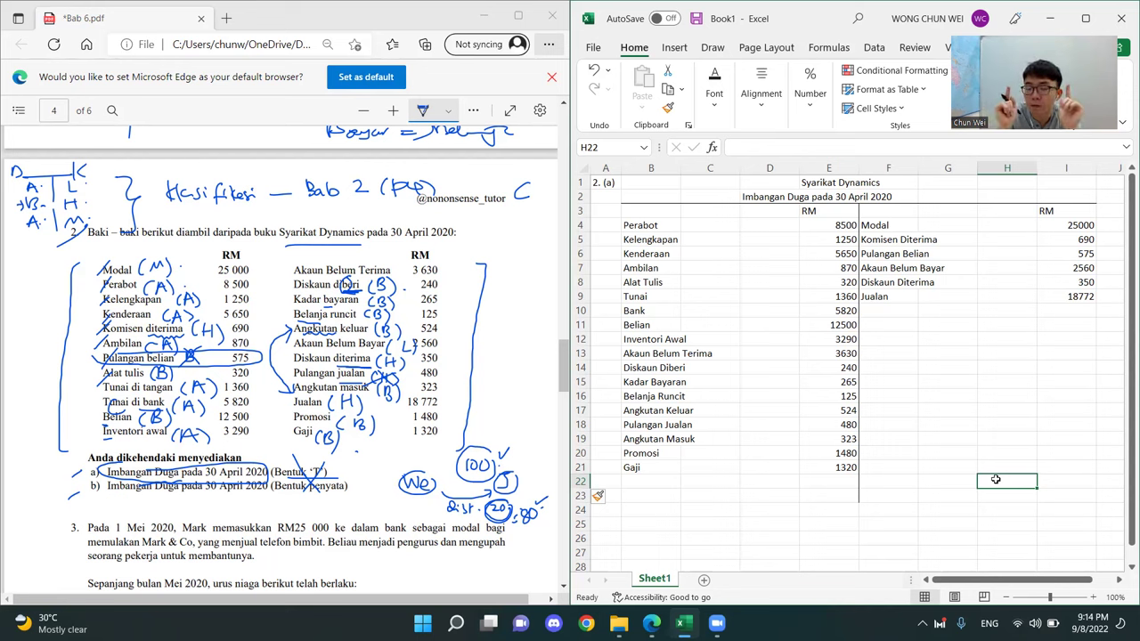
left_click(885, 488)
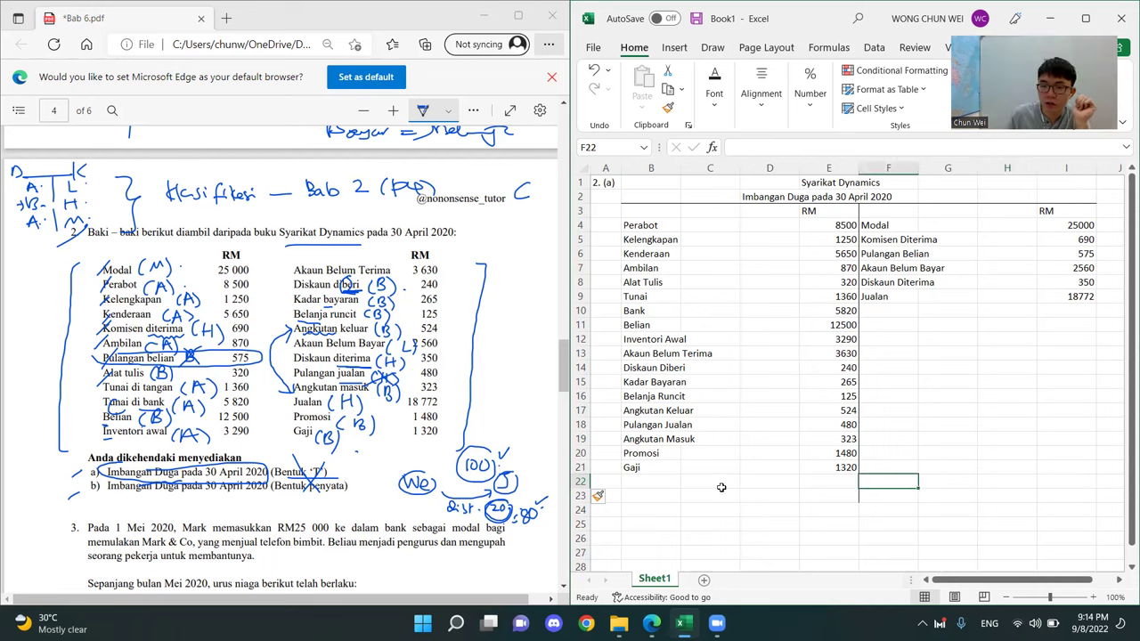
Apply a top and double bottom border to the debit total cell E22
left_click(841, 480)
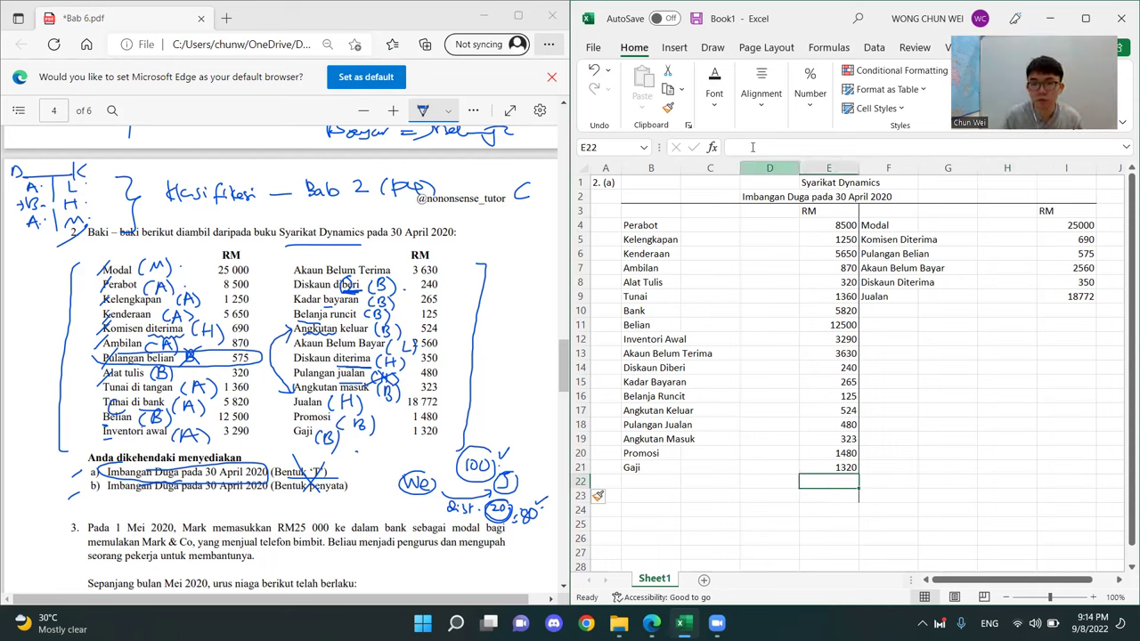
left_click(729, 118)
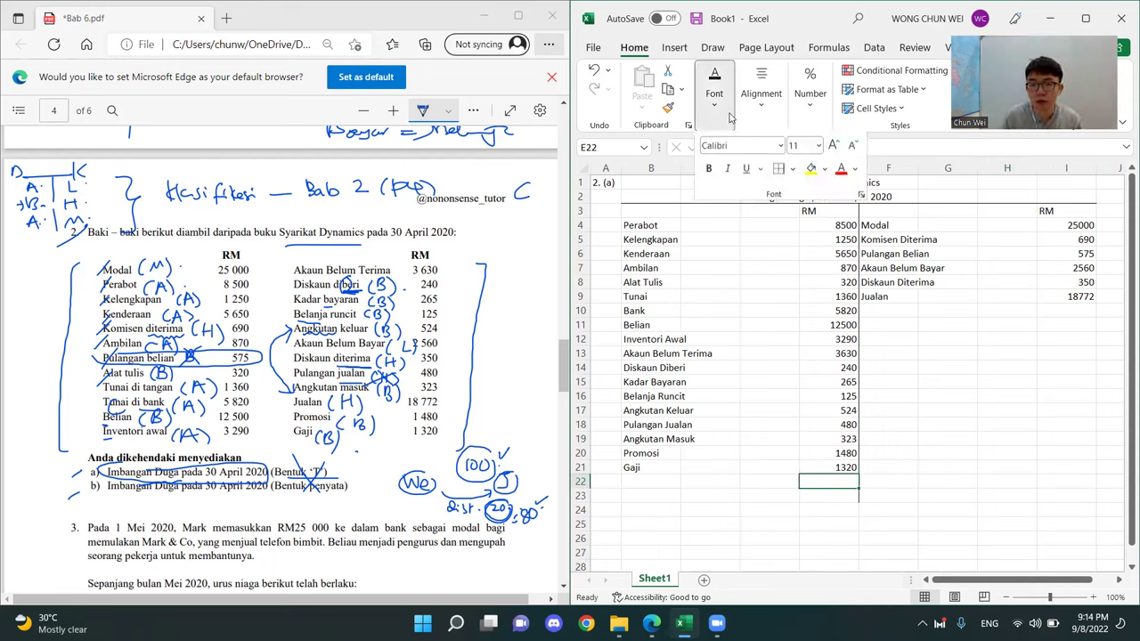
left_click(791, 170)
left_click(812, 476)
Apply the same top and double bottom border to I10, directly under the credit amounts
left_click_drag(1070, 225, 1068, 481)
left_click(1069, 309)
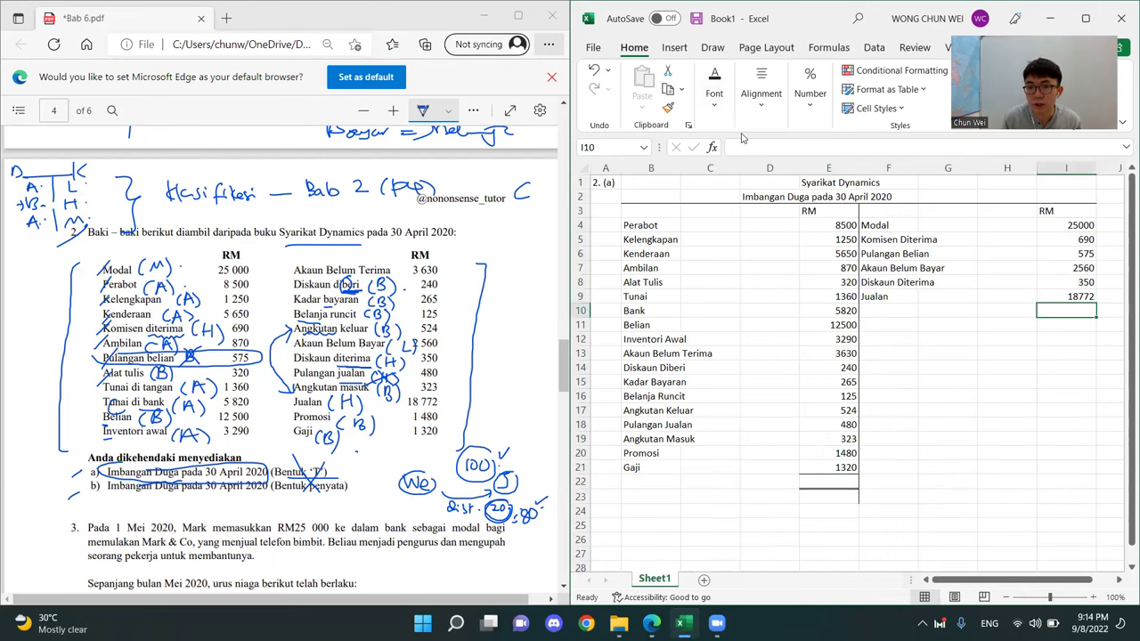
left_click(715, 94)
left_click(782, 169)
left_click(981, 445)
left_click(831, 487)
left_click(1076, 312)
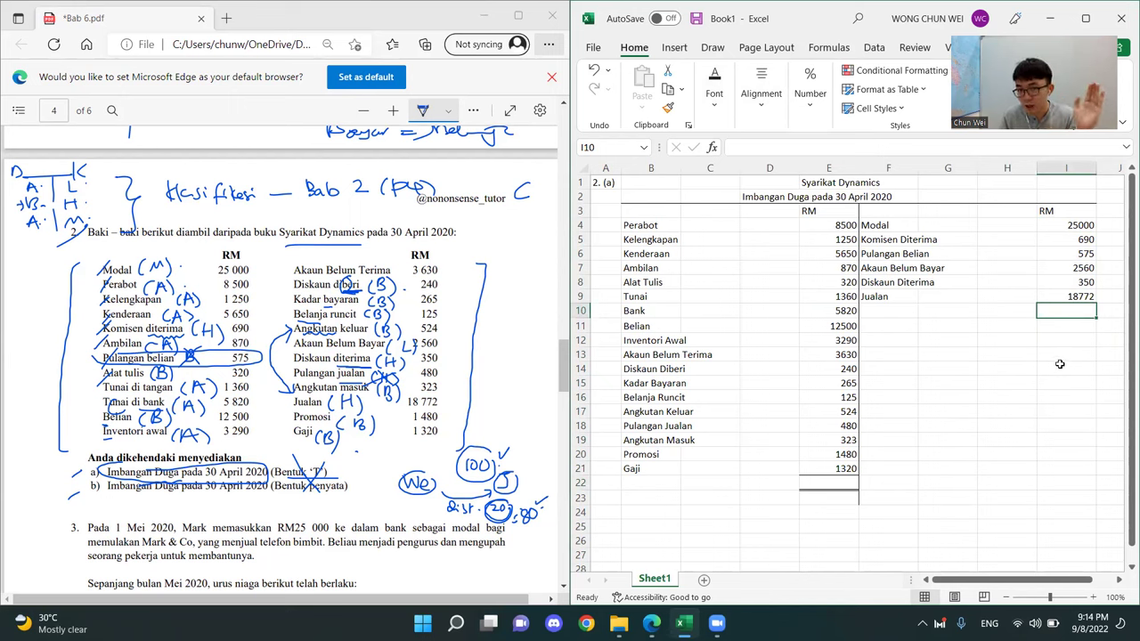
left_click(957, 403)
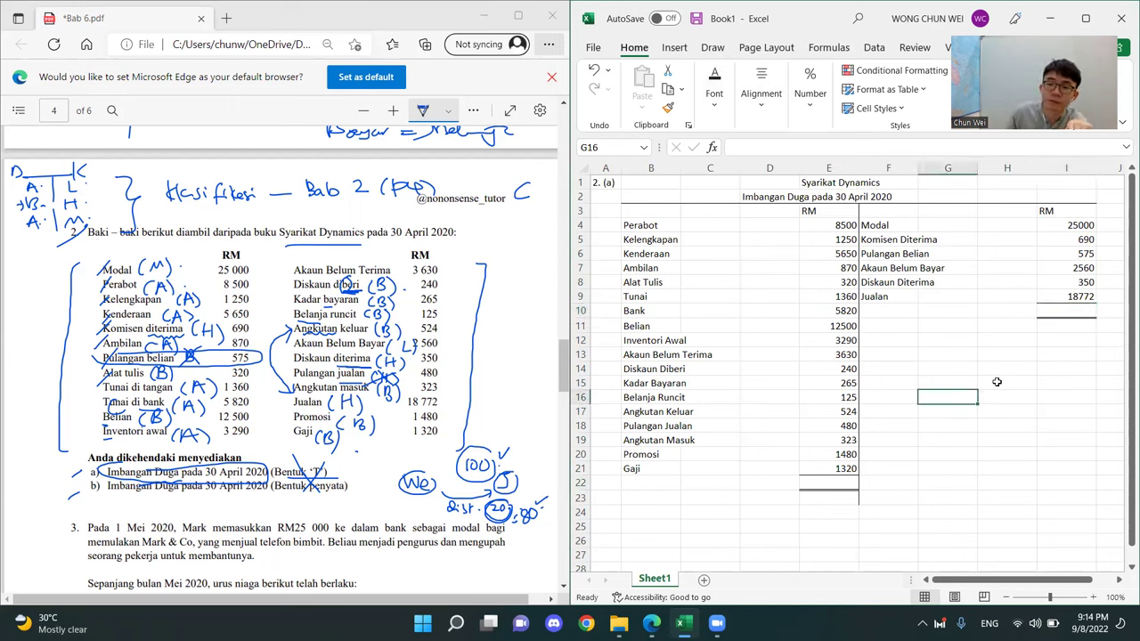
left_click(825, 479)
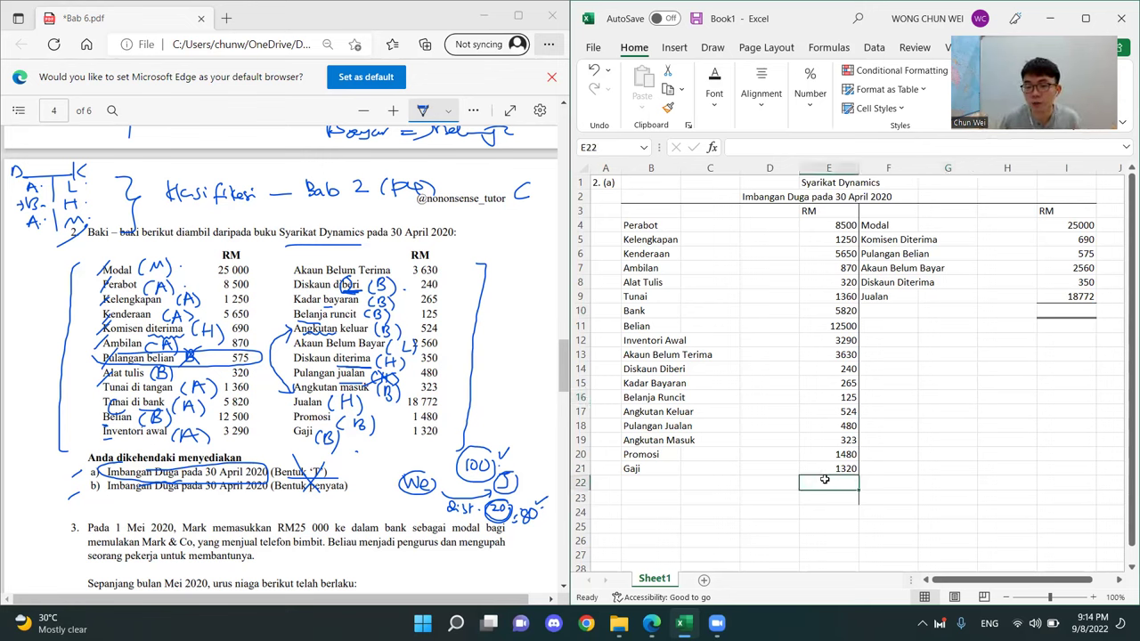
left_click(833, 312)
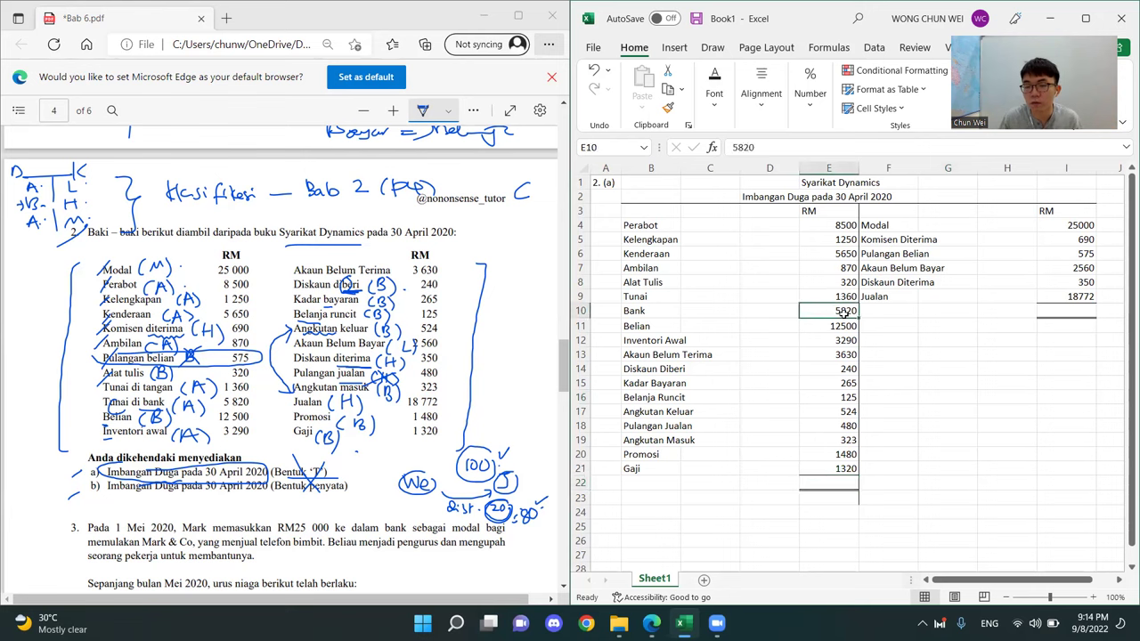
left_click(839, 228)
left_click_drag(839, 239, 828, 464)
left_click(830, 483)
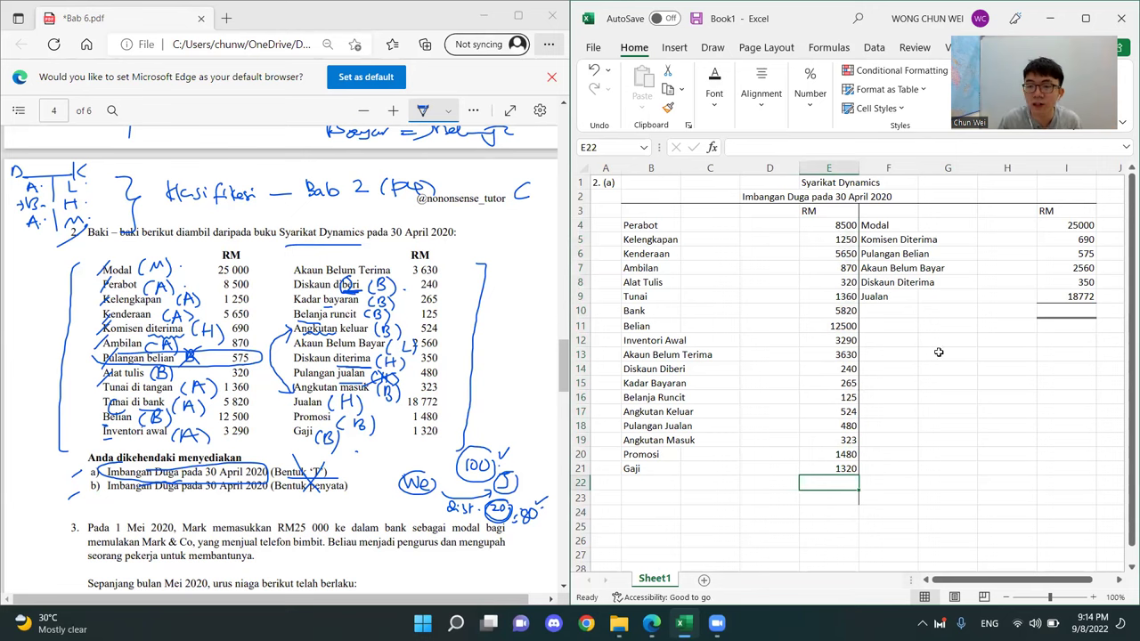
Undo the border applied to I10 under the credit amounts
left_click(1059, 310)
left_click(836, 488)
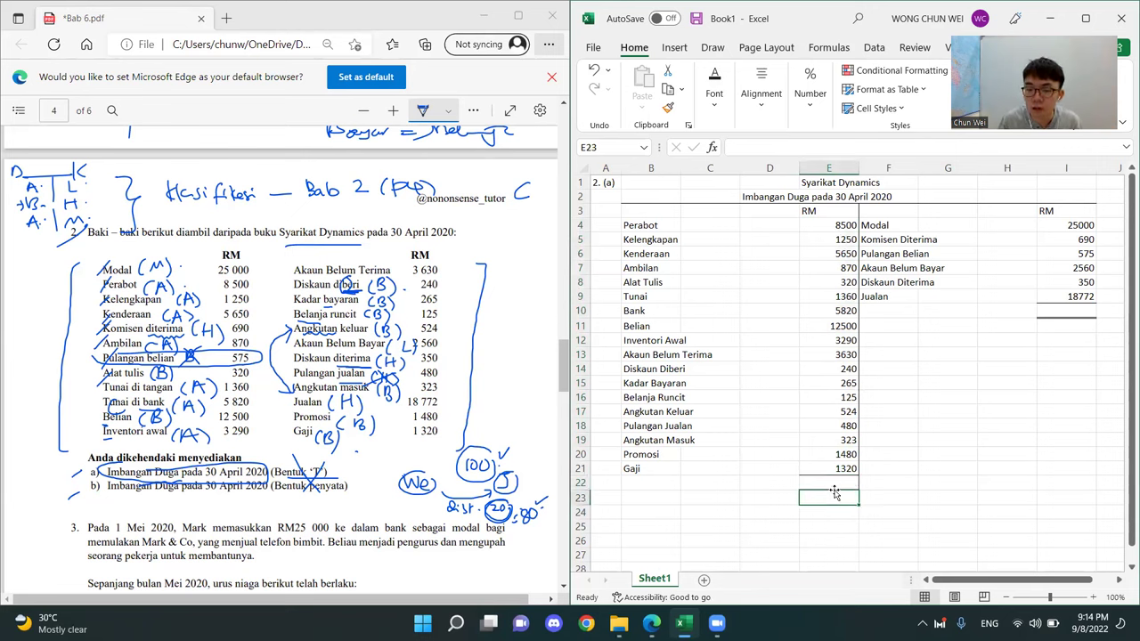
left_click_drag(837, 481, 1081, 496)
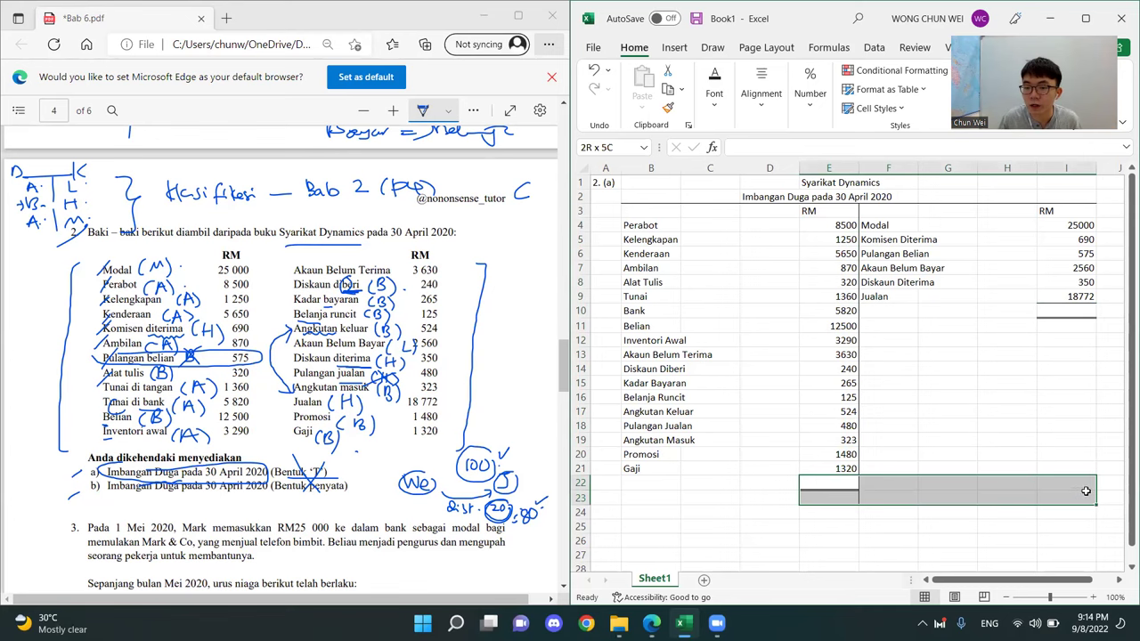
key("ctrl+z")
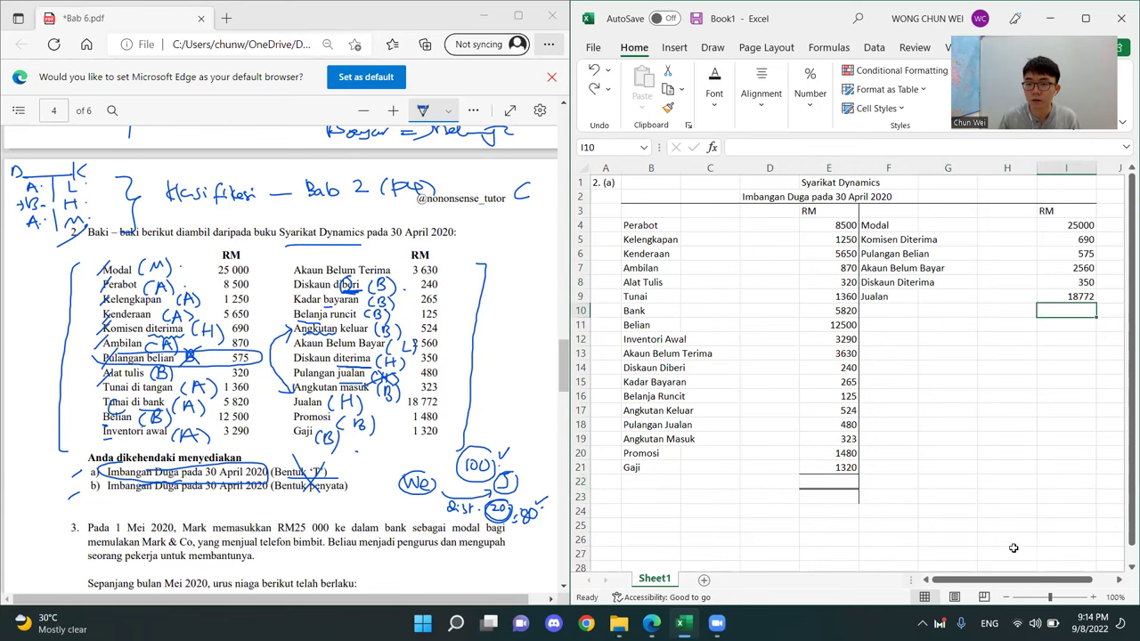
Apply the top and double bottom border to the credit total cell I22, level with the debit total
left_click(1075, 484)
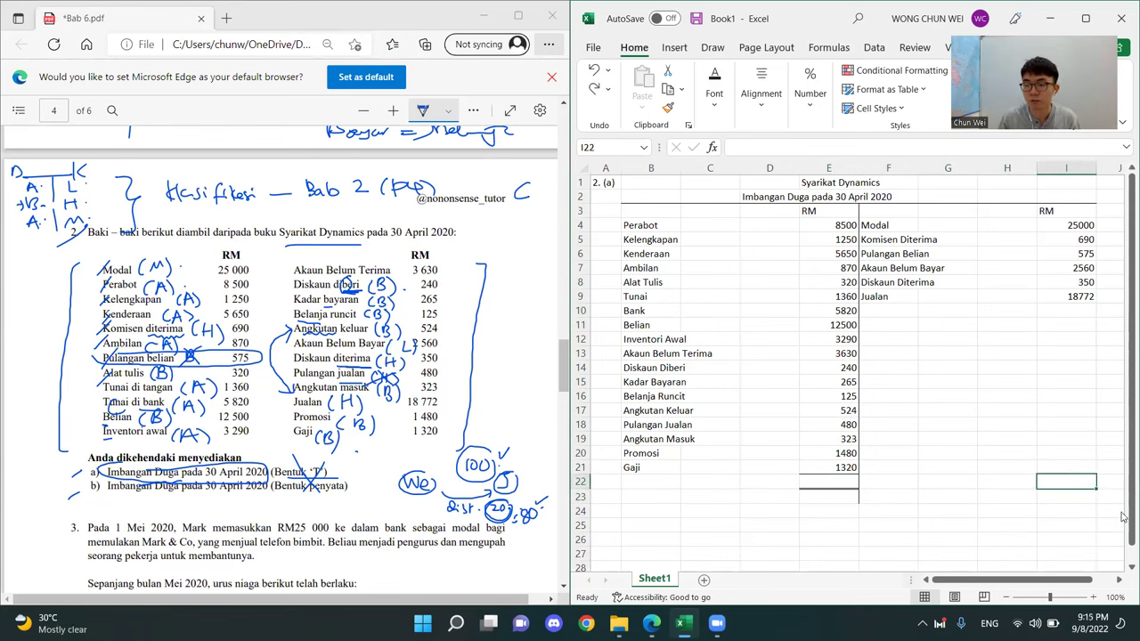
left_click(714, 94)
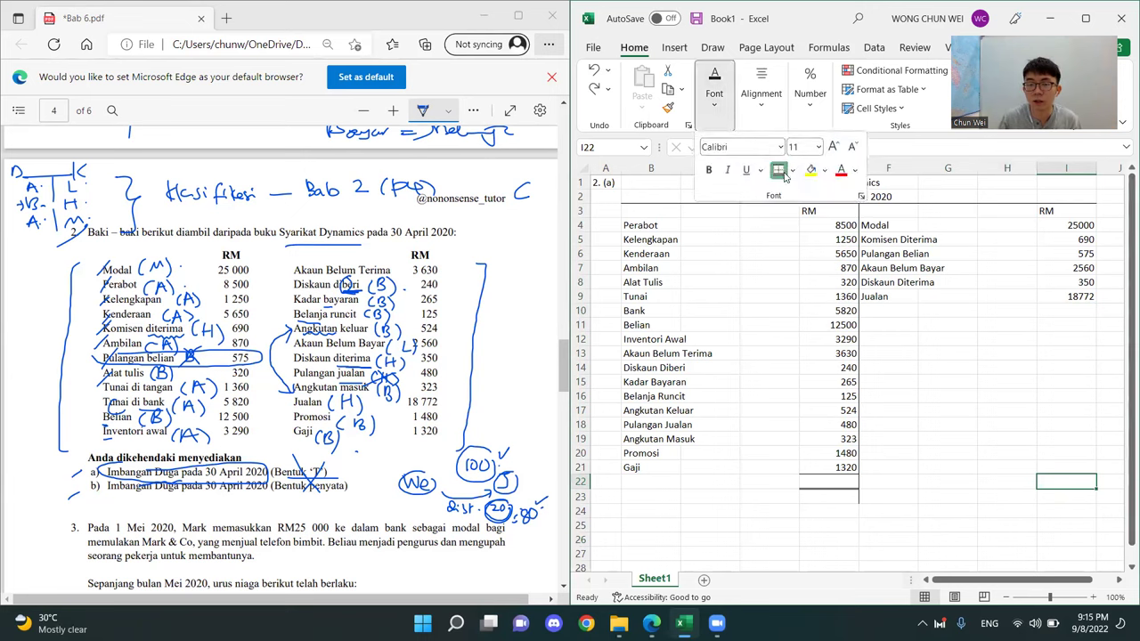
left_click(778, 170)
left_click(939, 511)
left_click(844, 522)
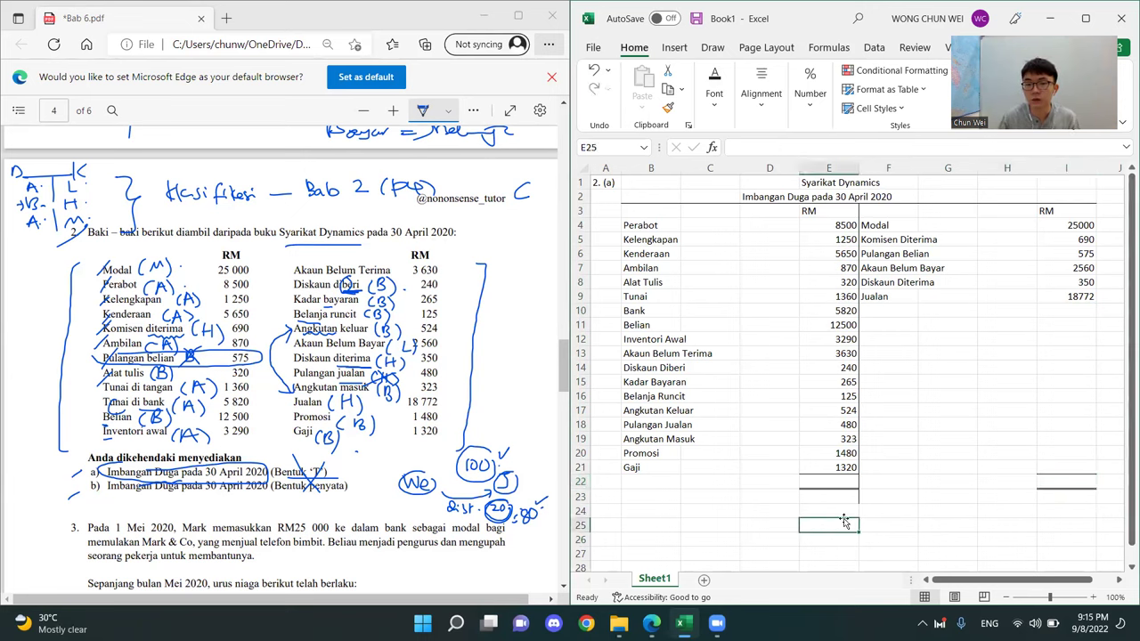
Review the debit amounts in column E one by one from Perabot down to Inventori Awal
left_click_drag(841, 224, 837, 428)
left_click(833, 227)
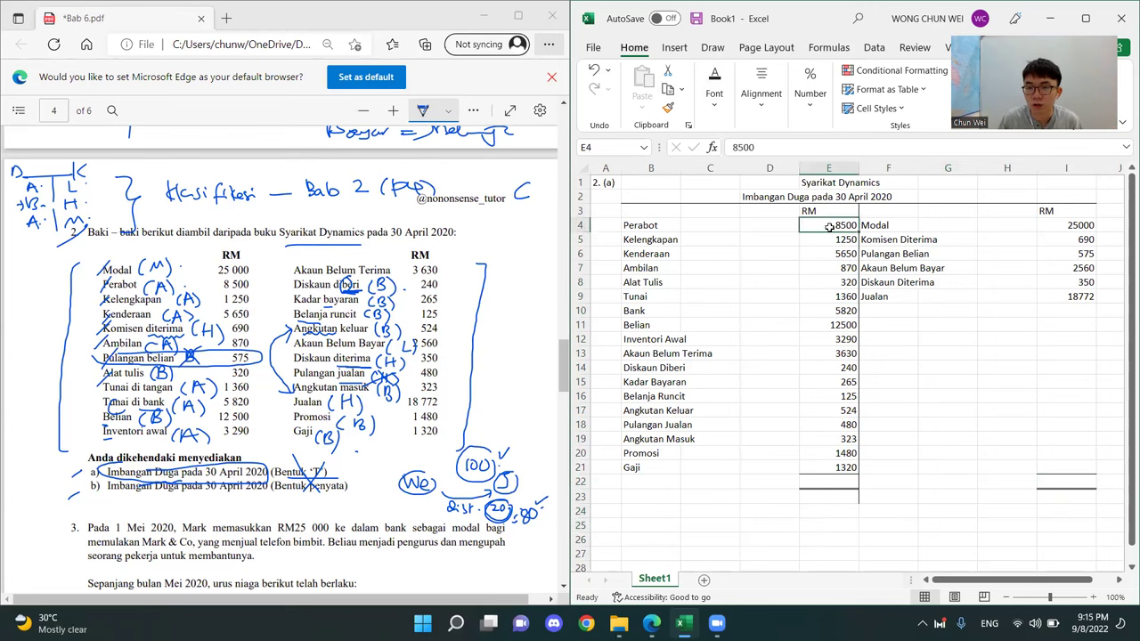
left_click(822, 245)
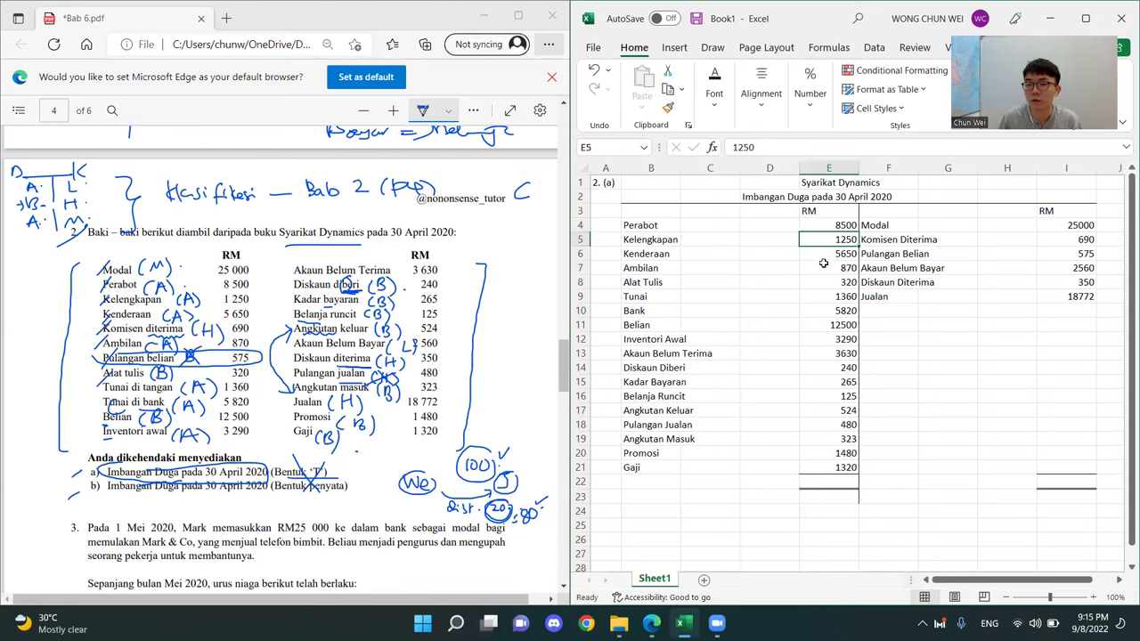
left_click(825, 259)
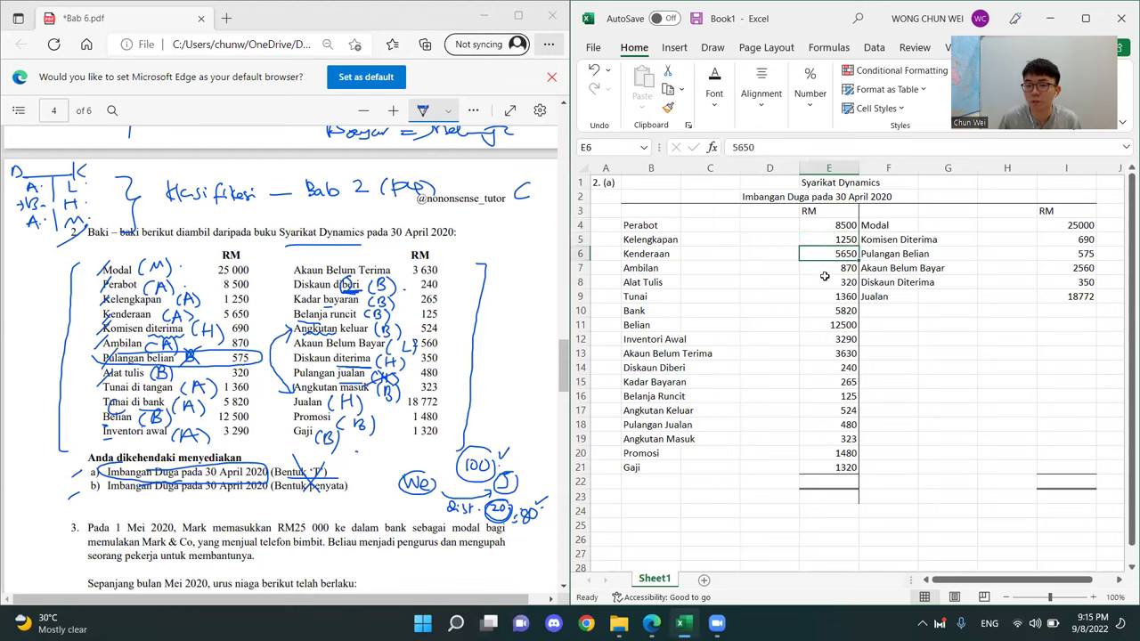
left_click(825, 269)
left_click(823, 281)
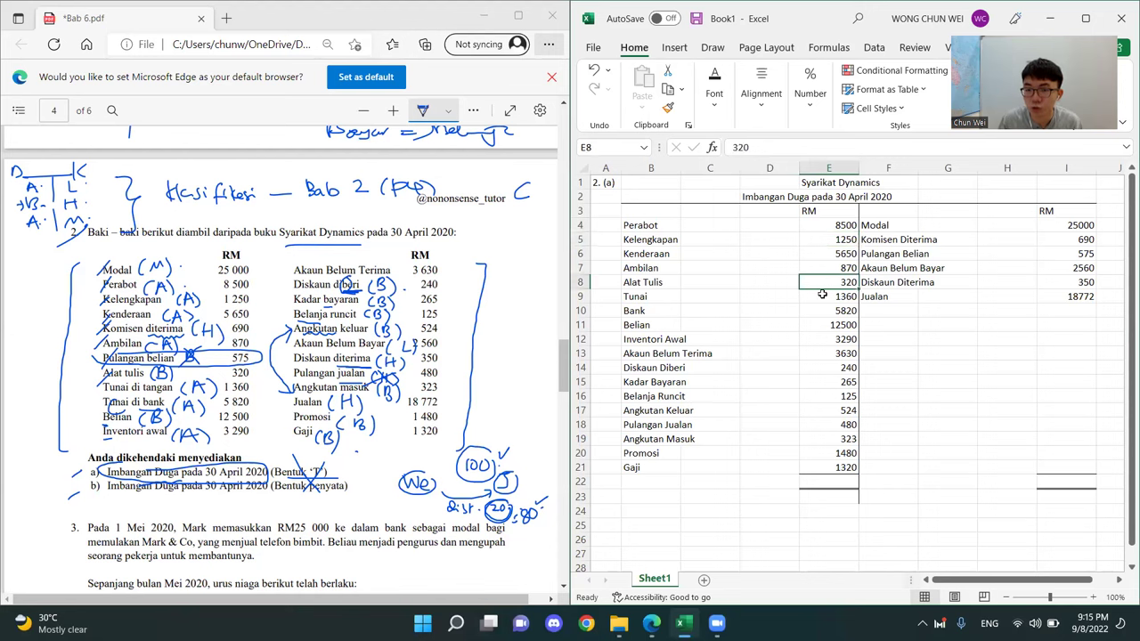
left_click(821, 298)
left_click(820, 312)
left_click(822, 326)
left_click(822, 340)
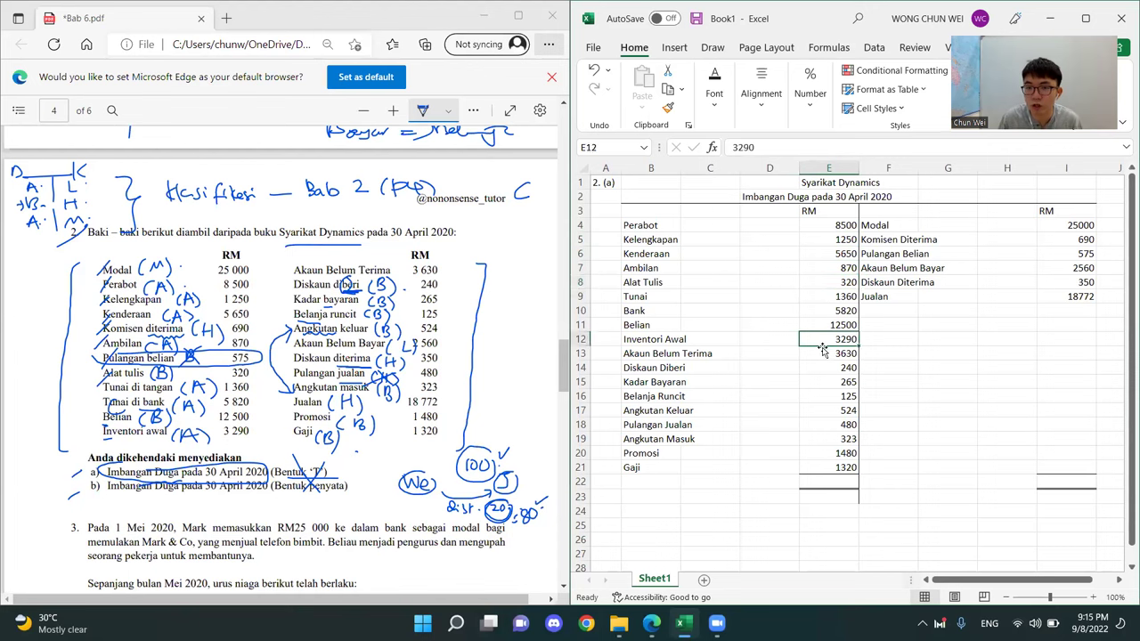
Total the debit amounts E4:E21 in E22 with AutoSum
left_click(828, 480)
left_click_drag(830, 228, 840, 482)
key("alt+equal")
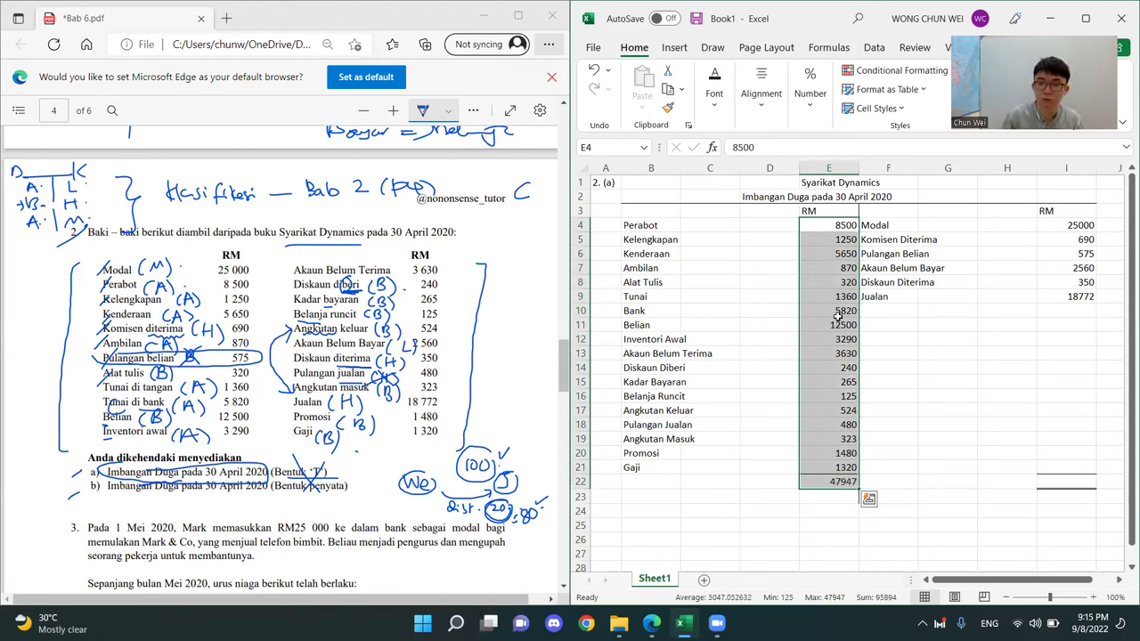
left_click(935, 367)
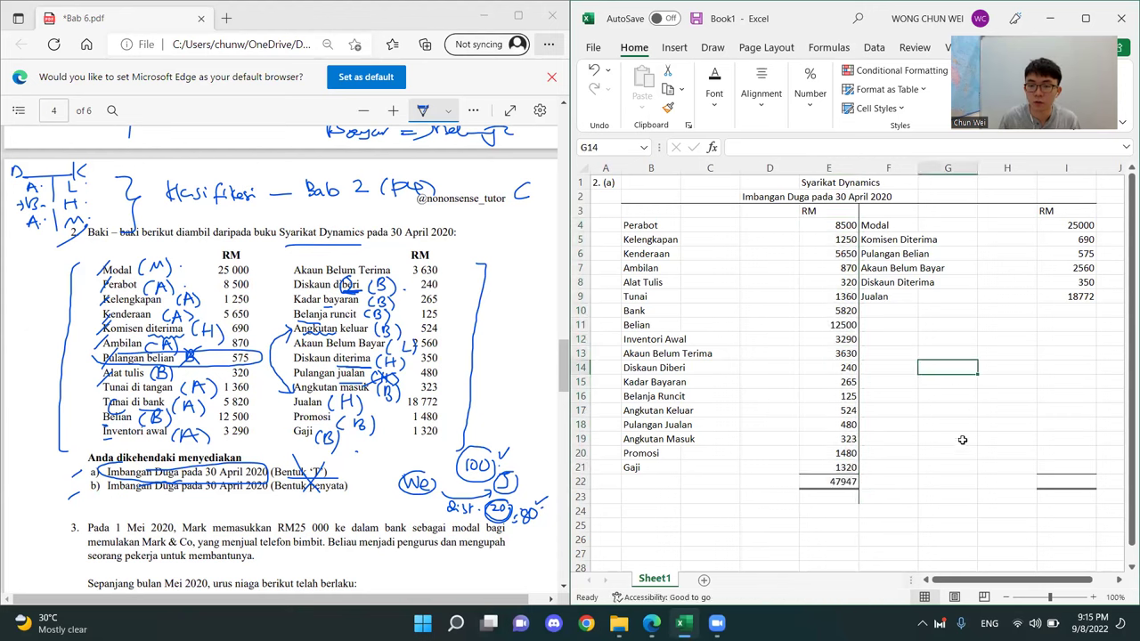
left_click(833, 483)
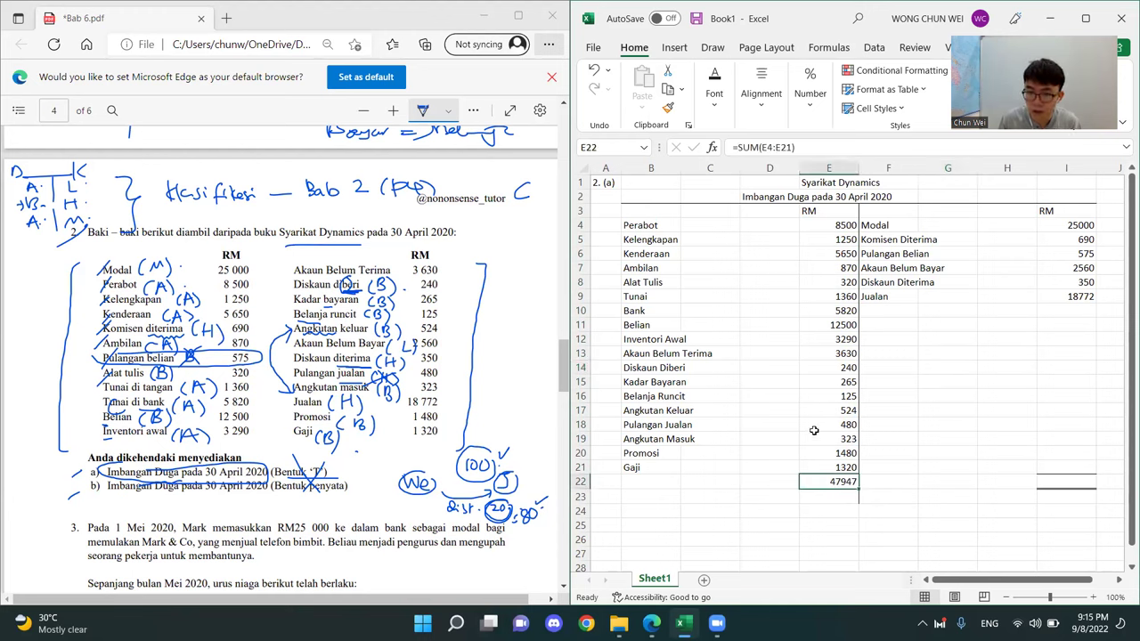
left_click(1065, 404)
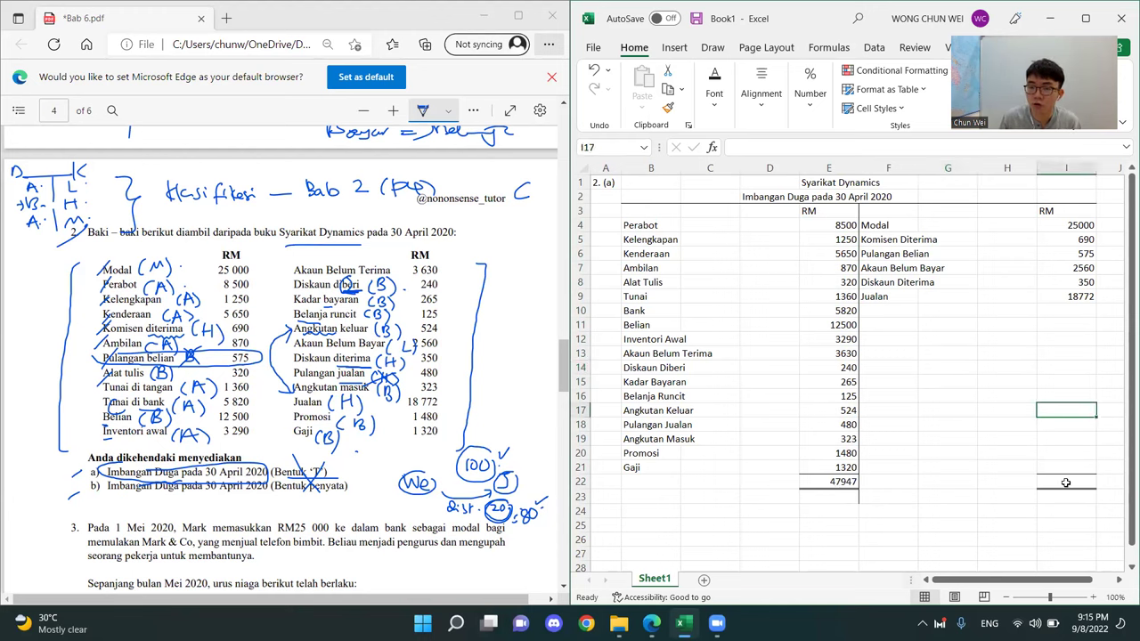
left_click(840, 479)
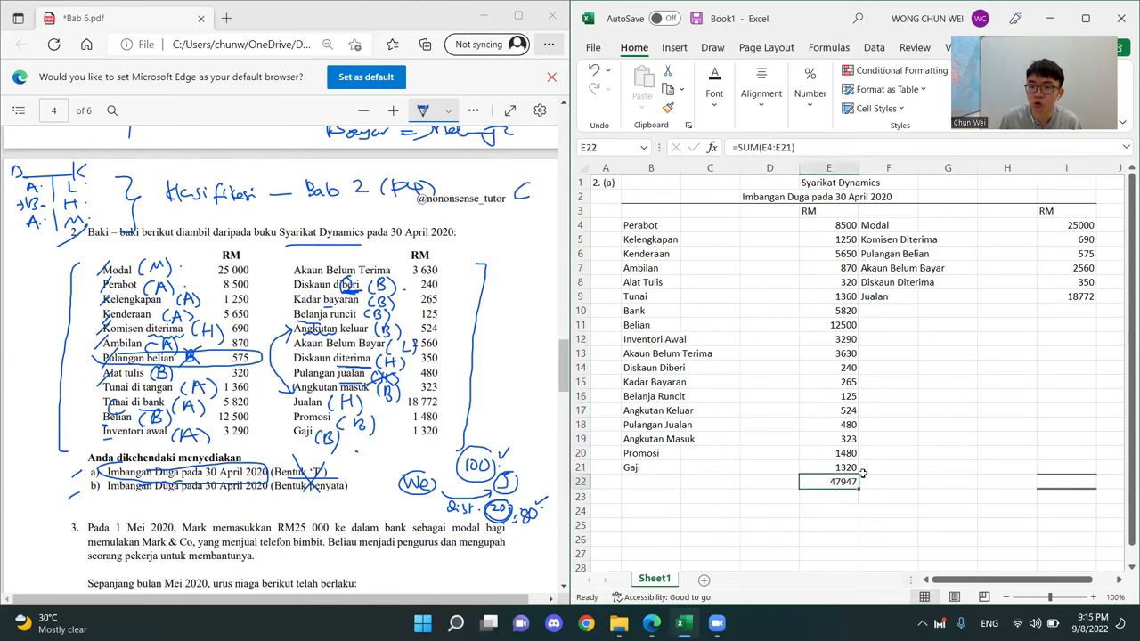
key("ctrl+c")
left_click(1066, 296)
left_click(1068, 225)
left_click_drag(1068, 225, 1082, 356)
Total the credit amounts in I22 with the formula =I4+I5+I6+I7+I8+I9
left_click(1062, 484)
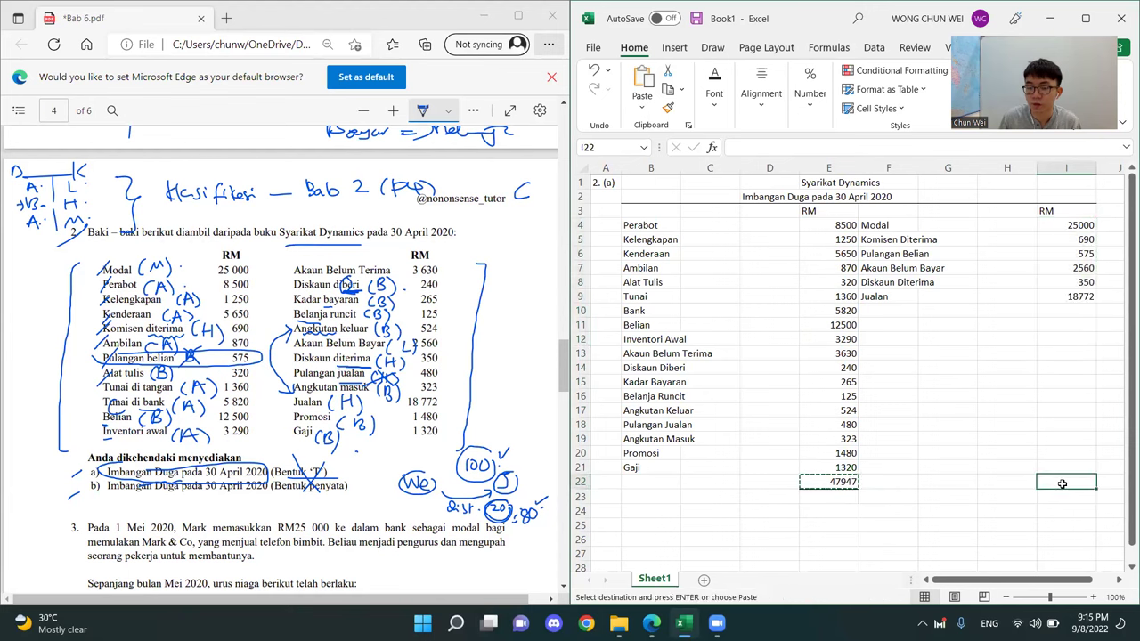
double_click(1070, 485)
type("=")
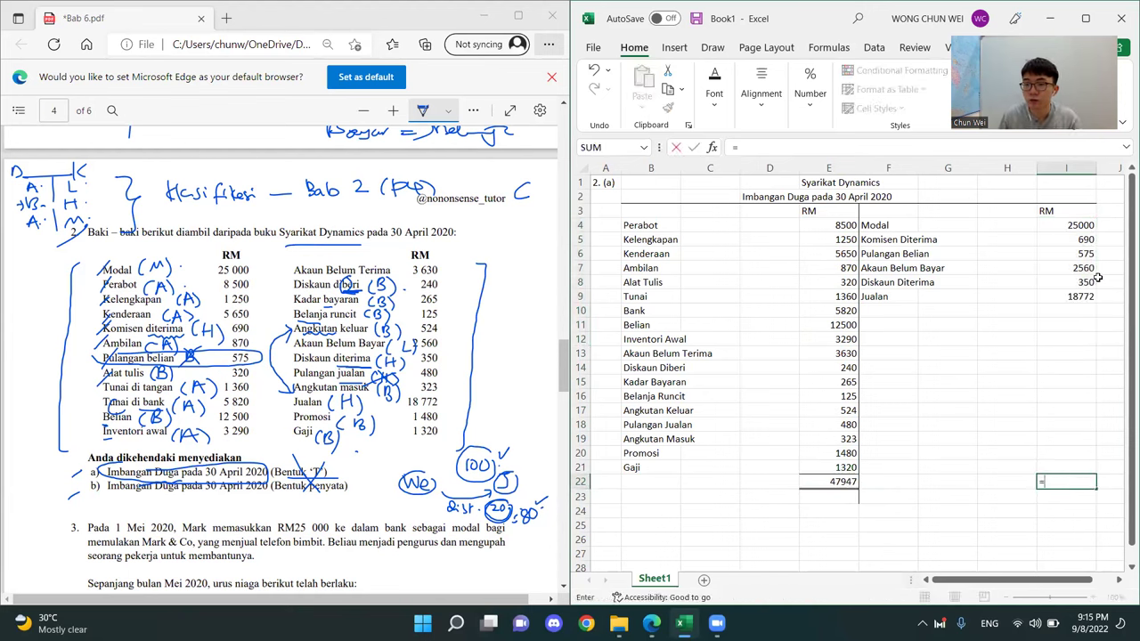
left_click(1077, 226)
type("+")
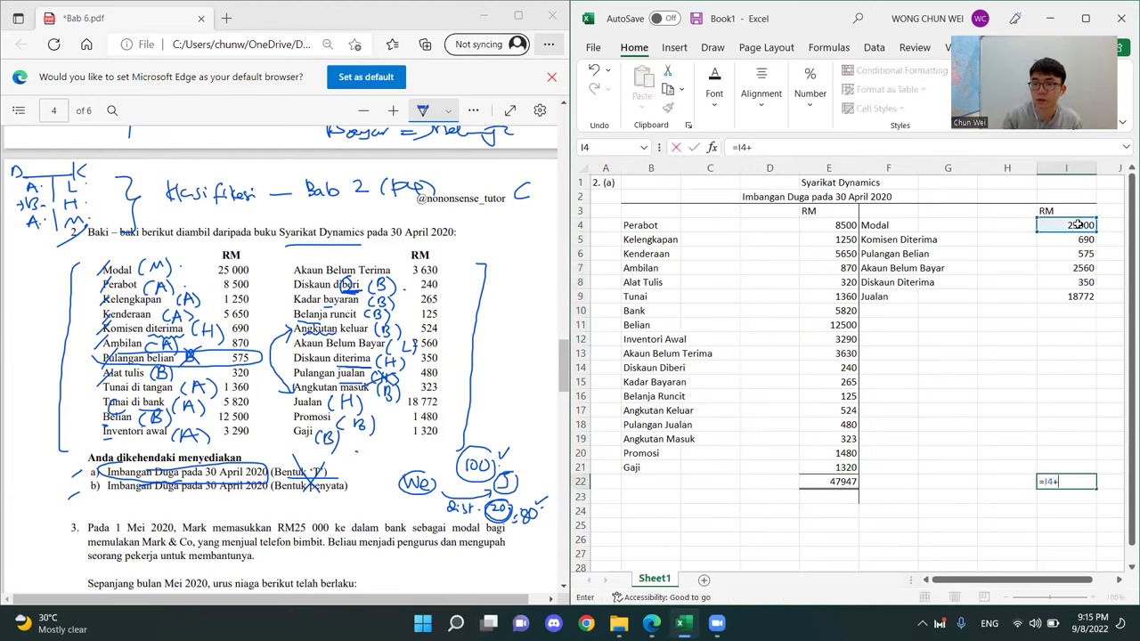
left_click(1053, 245)
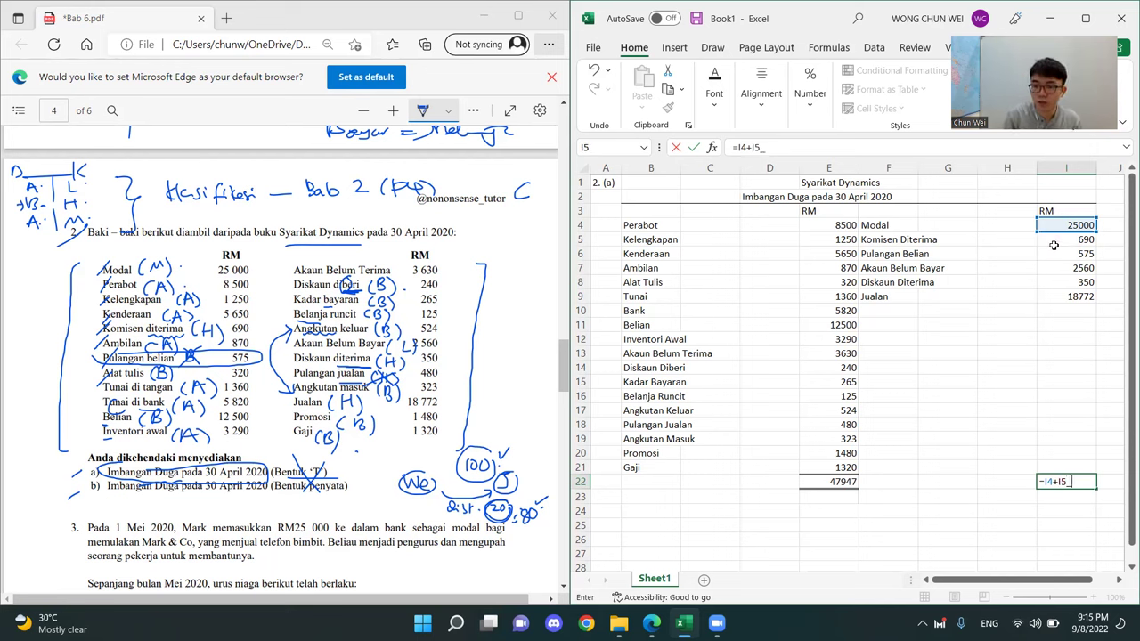
type("+")
left_click(1067, 253)
type("+")
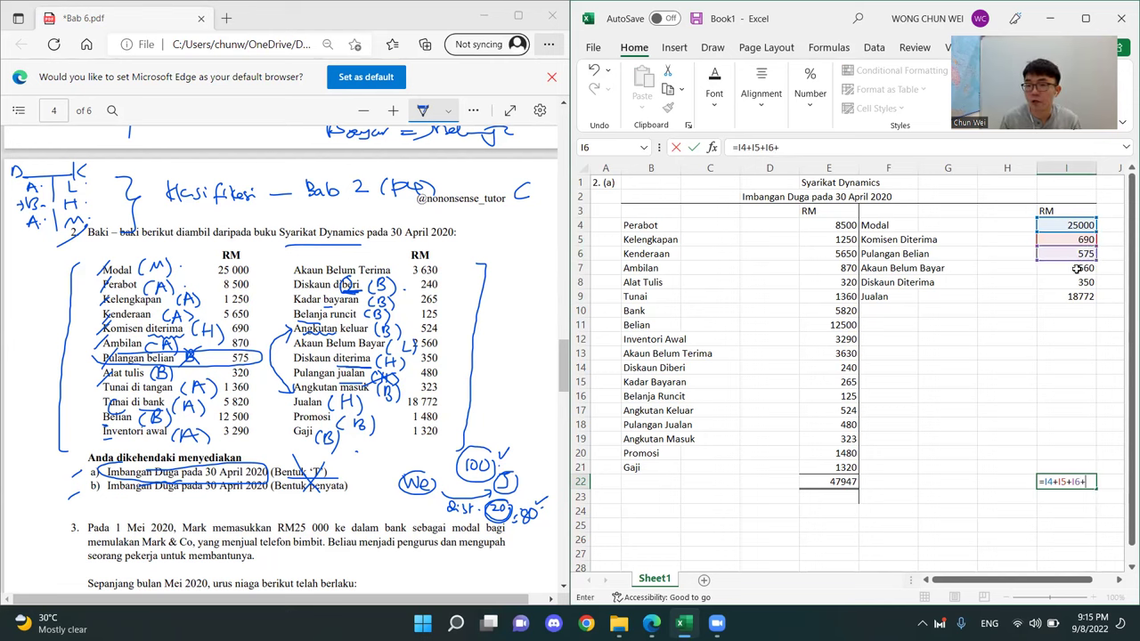
left_click(1074, 269)
type("+")
left_click(1047, 283)
type("+")
left_click(1063, 300)
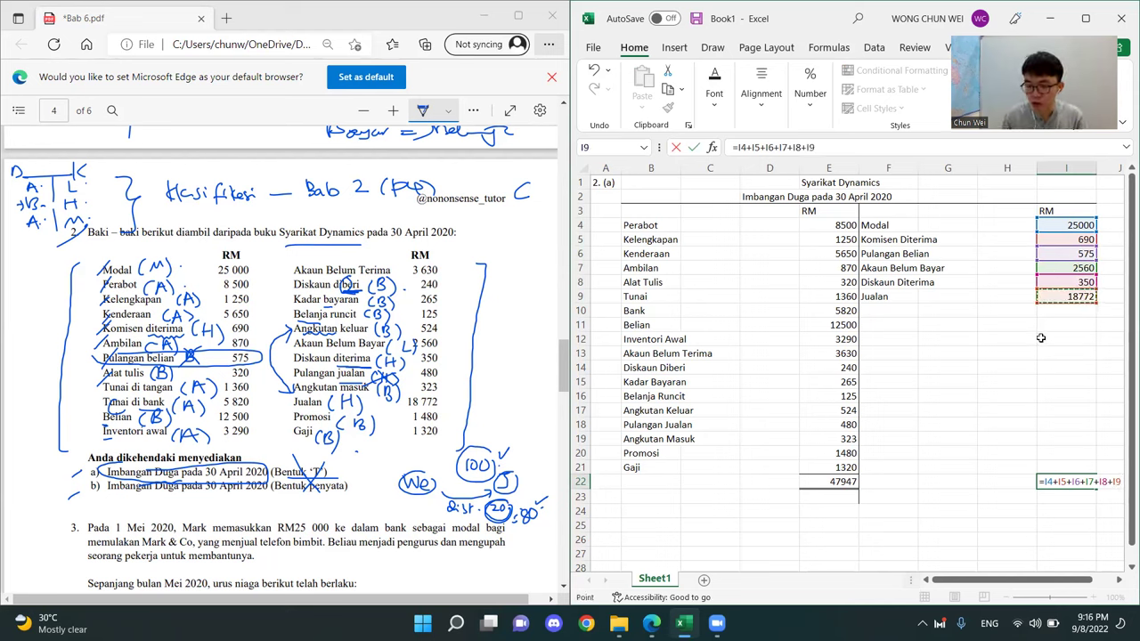
key("Return")
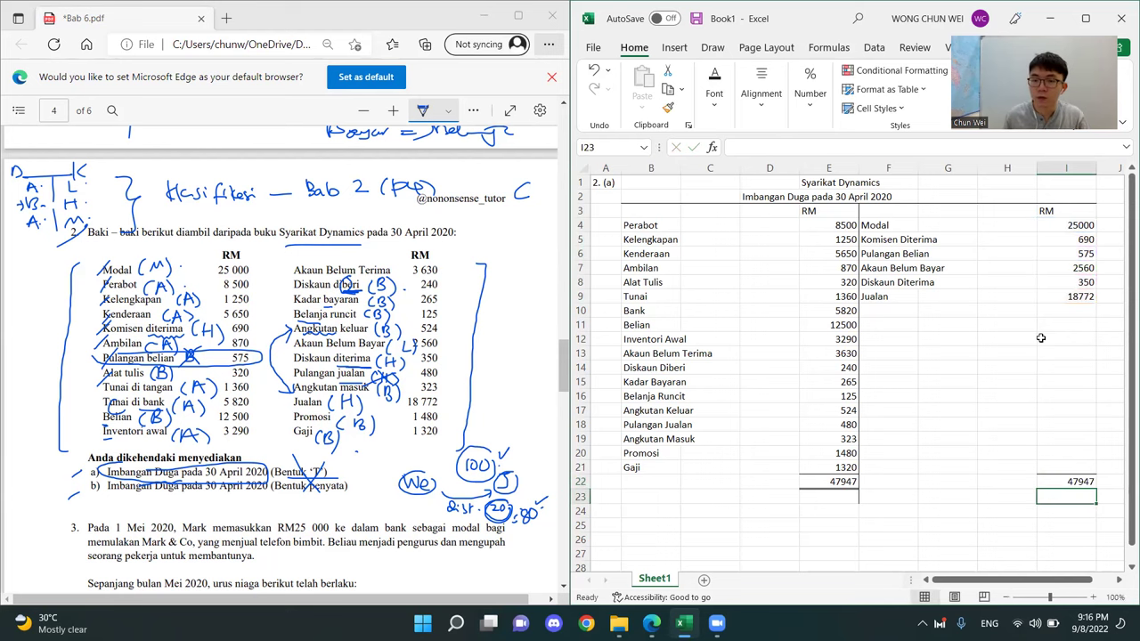
left_click(1079, 479)
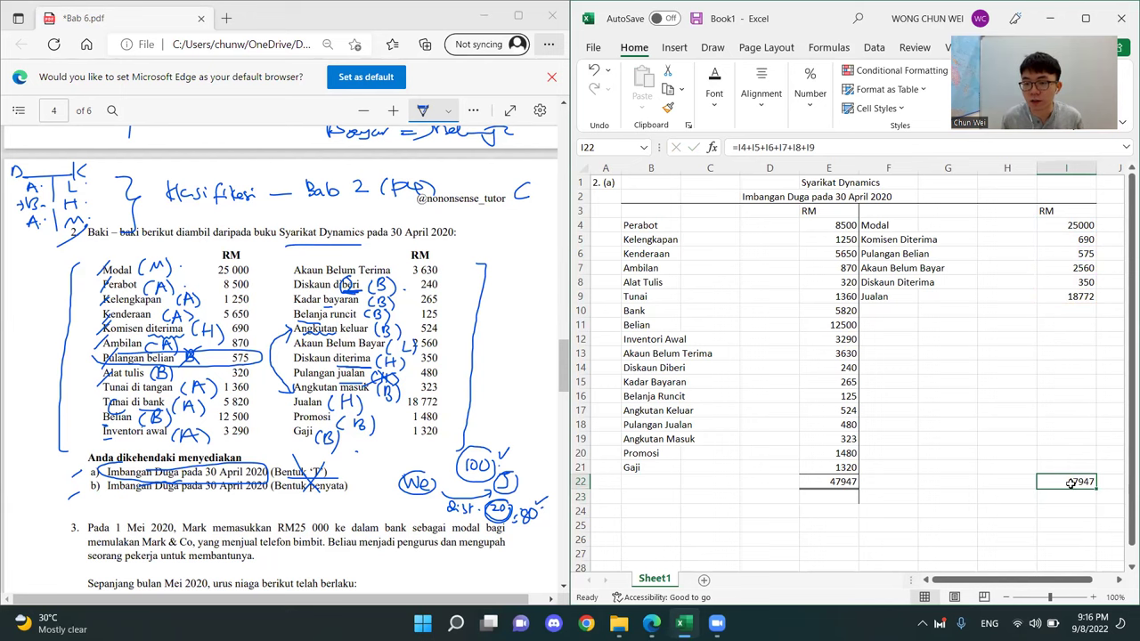
Compare the debit total in E22 with the credit total in I22 and check the statement title in D2
left_click(840, 482, "ctrl")
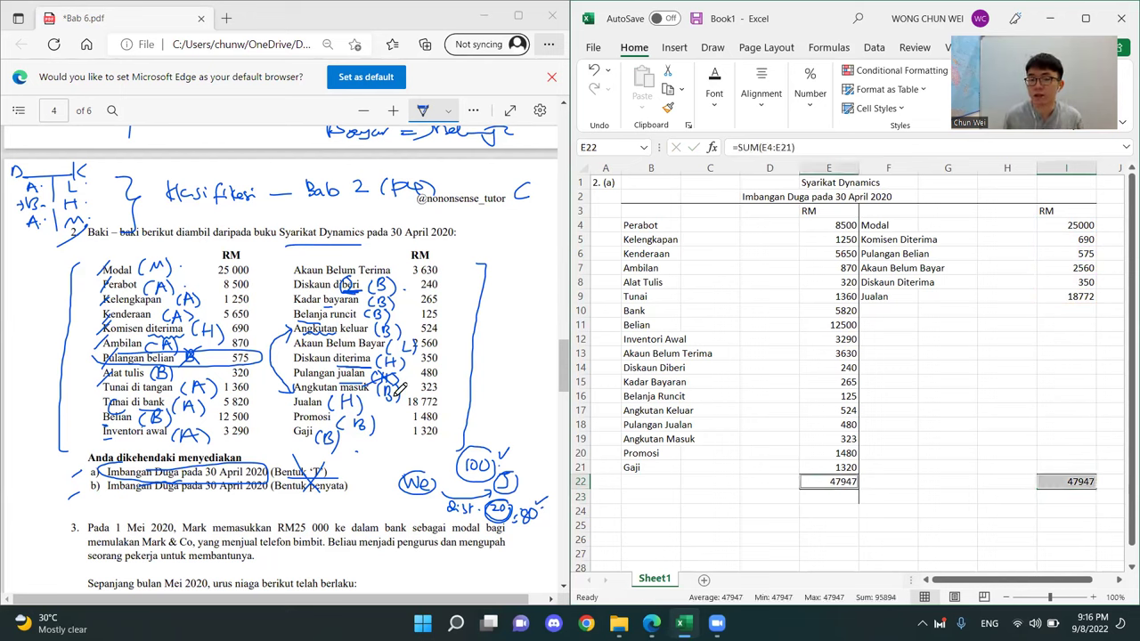
left_click_drag(826, 481, 1072, 481)
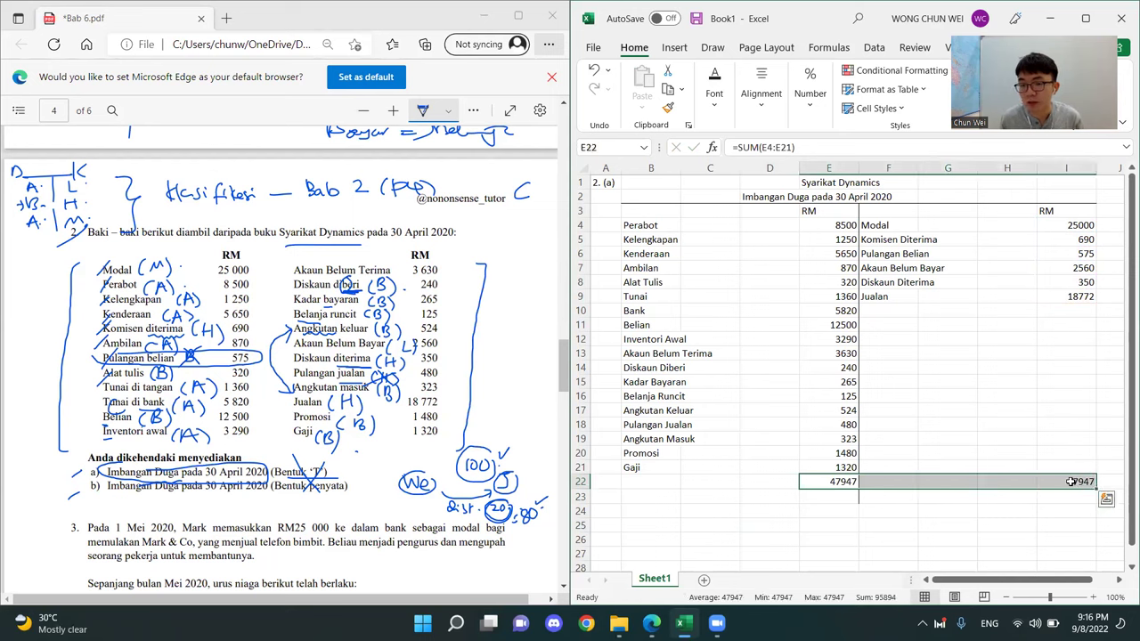
left_click(850, 479)
left_click(1077, 480)
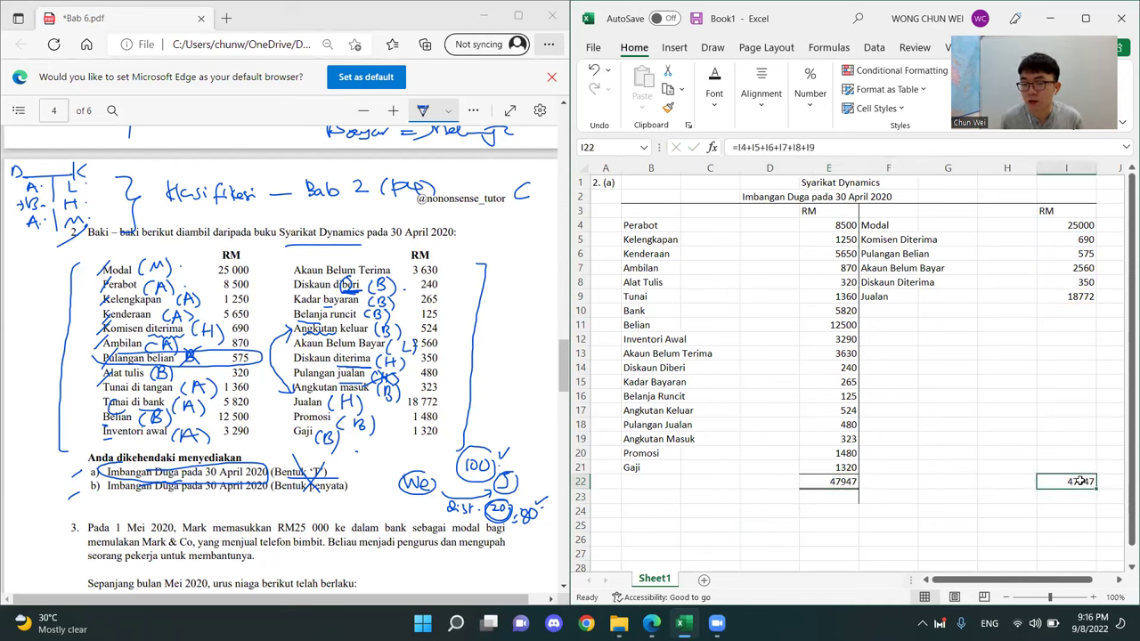
left_click(833, 480, "shift")
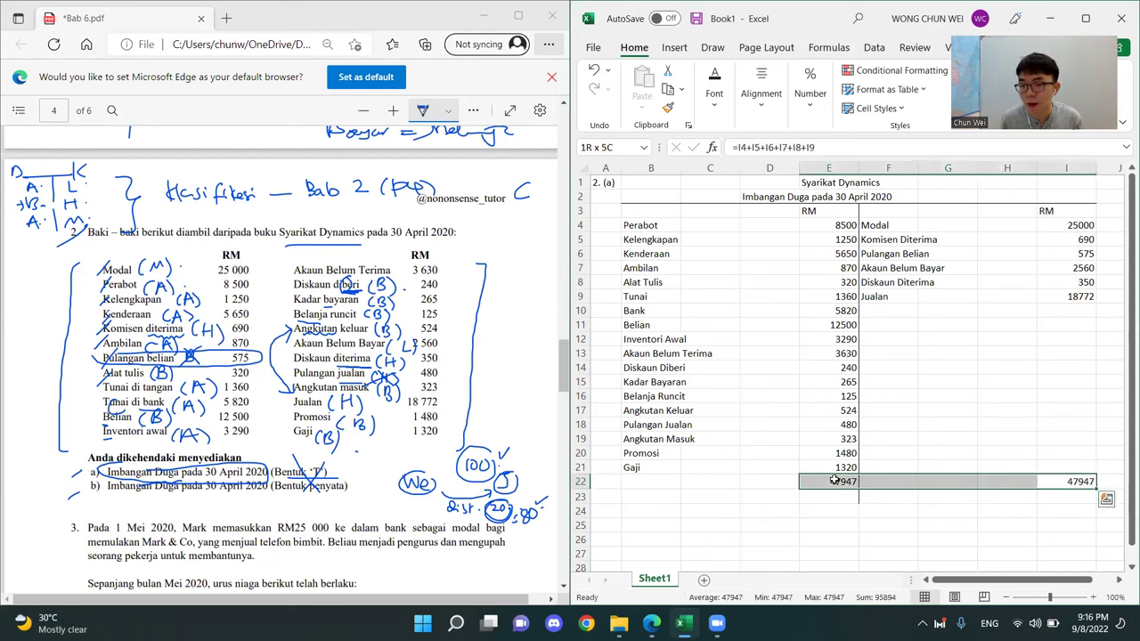
double_click(766, 196)
left_click_drag(771, 196, 704, 209)
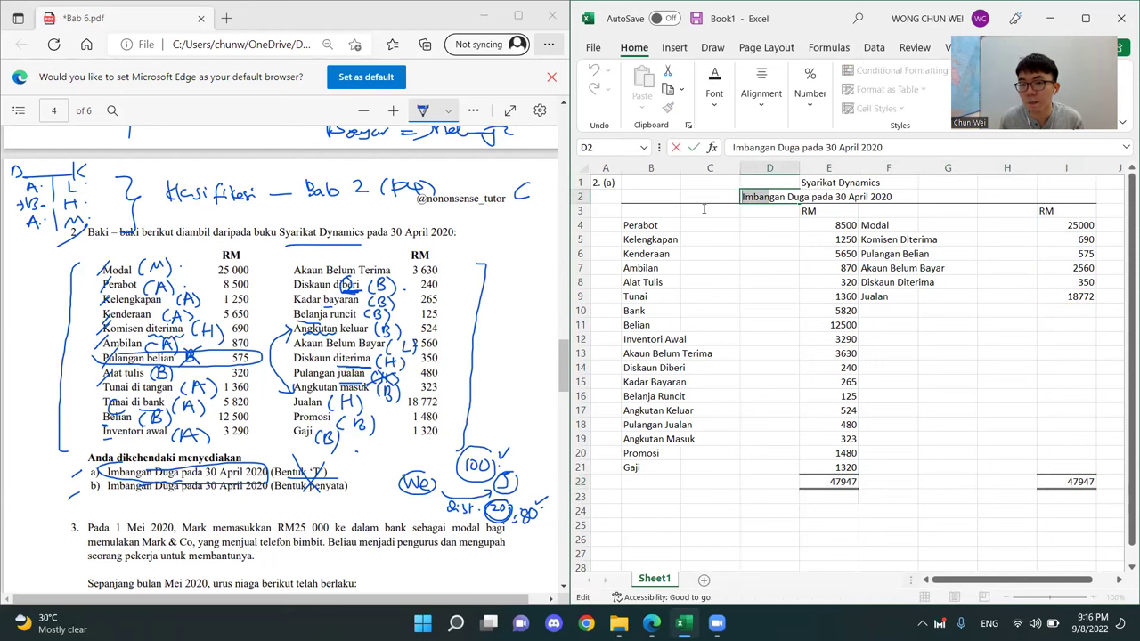
left_click(772, 229)
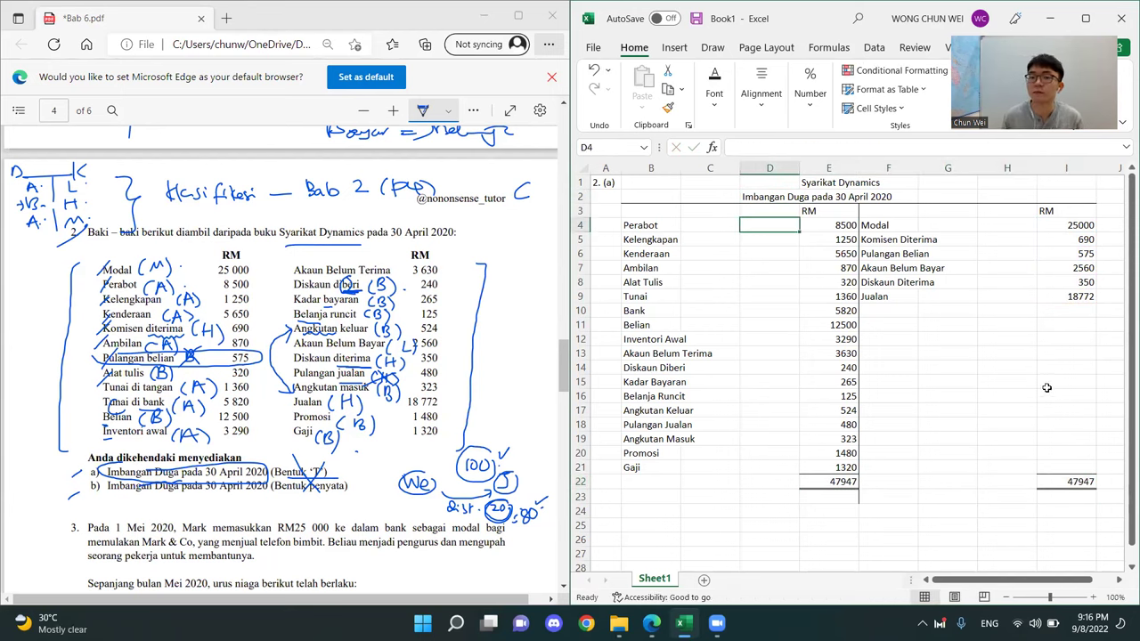
left_click(991, 461)
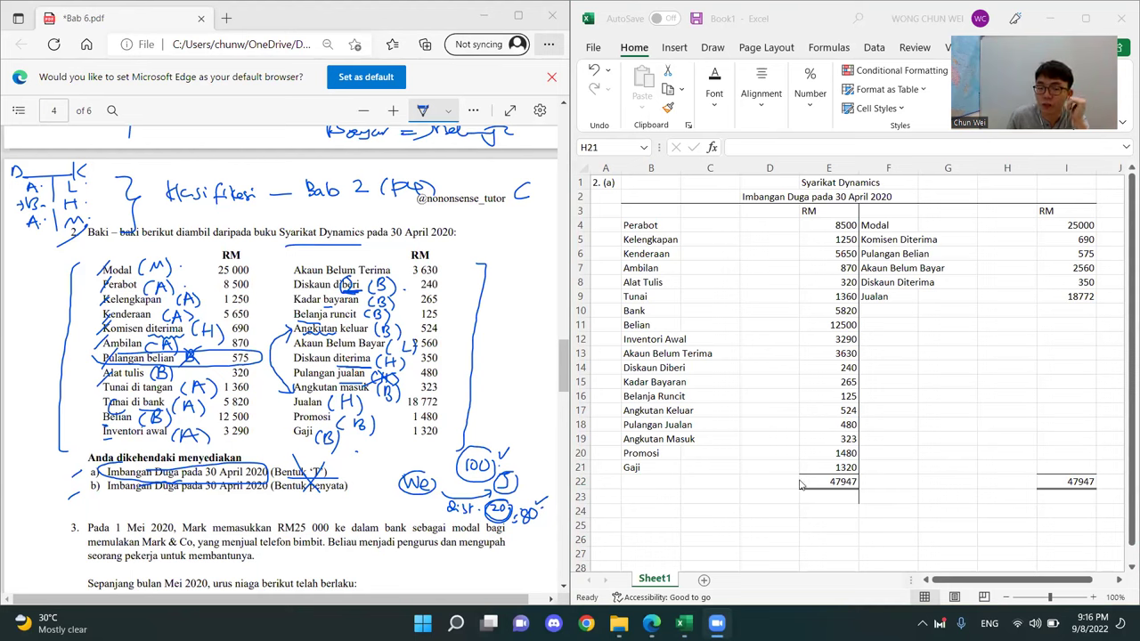
Circle the handwritten debit/credit (D/K) classification sketch beside question 2 on the PDF page
left_click(44, 165)
mouse_move(45, 166)
left_mouse_down()
mouse_move(69, 239)
mouse_move(104, 168)
mouse_move(78, 162)
left_mouse_up()
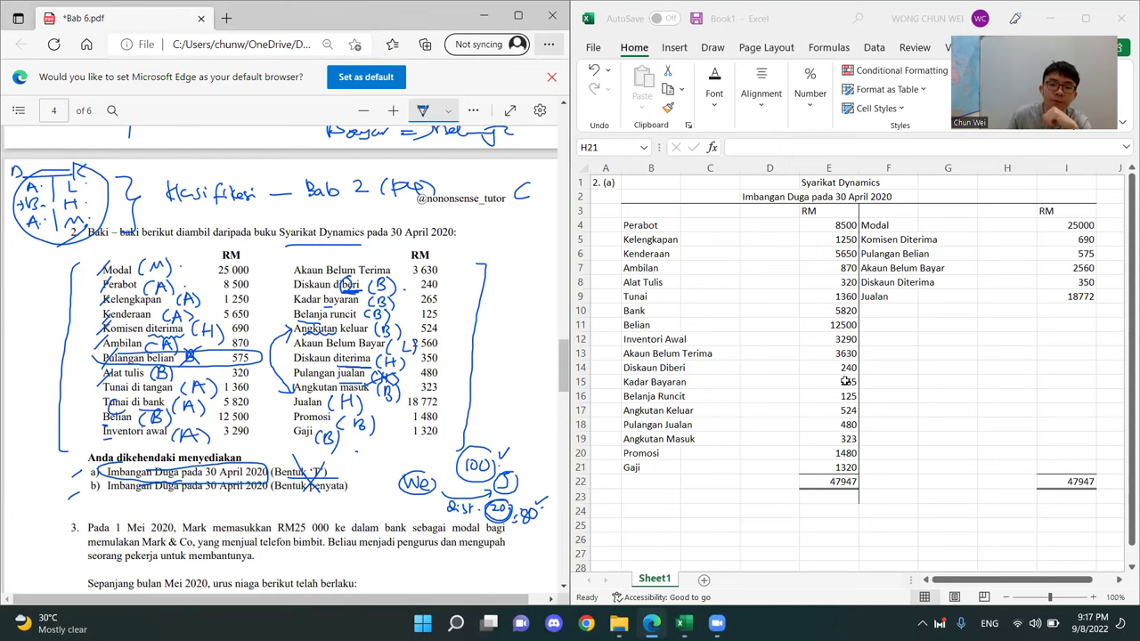
key("alt+Tab")
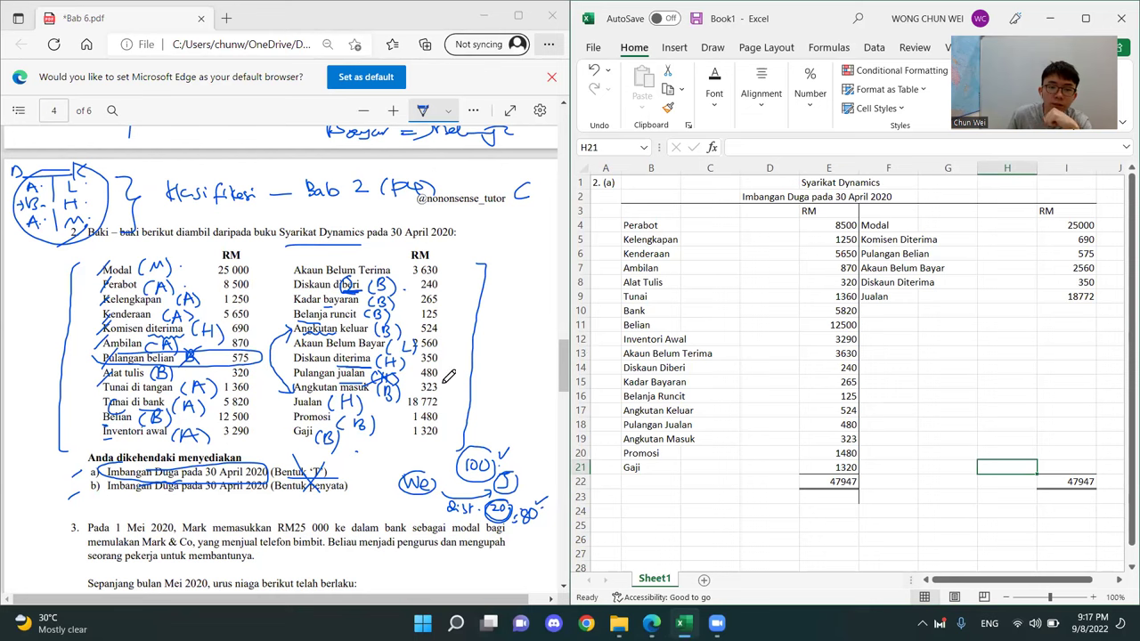
left_click(712, 410)
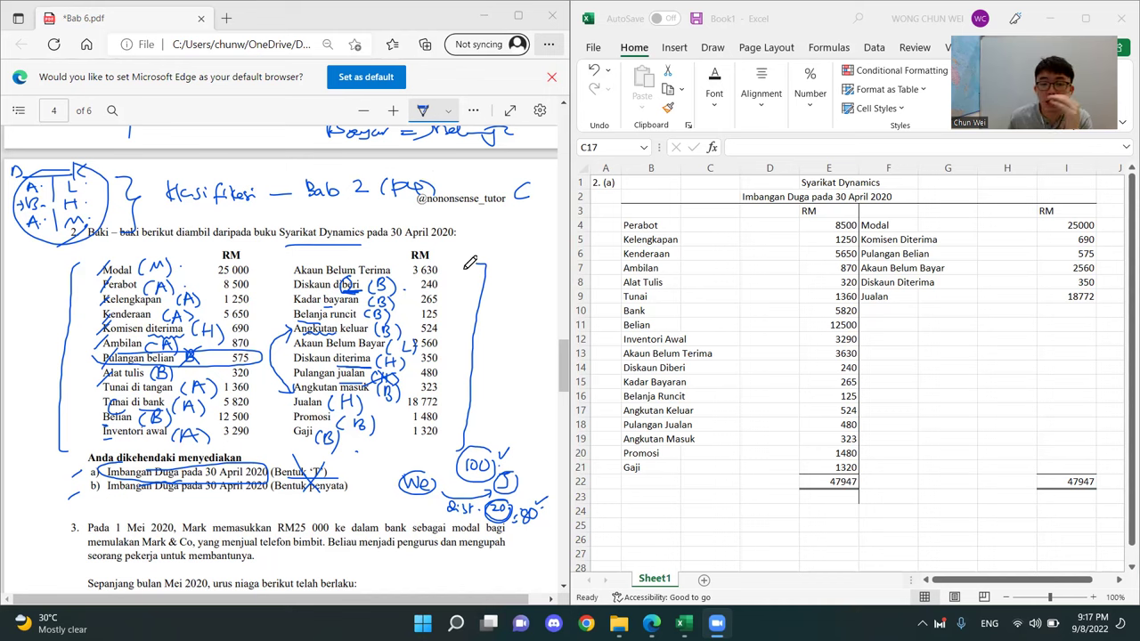
Erase the handwritten classification letters, ticks and circle from the first column of balances, Modal to Inventori awal, in the PDF
left_click(473, 111)
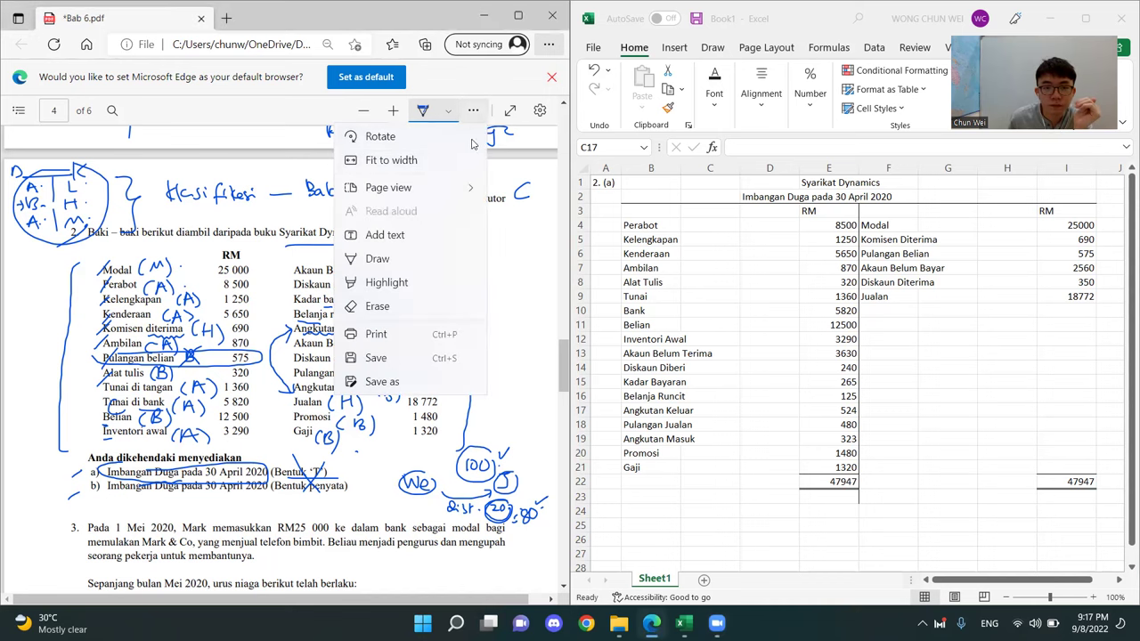
left_click(422, 306)
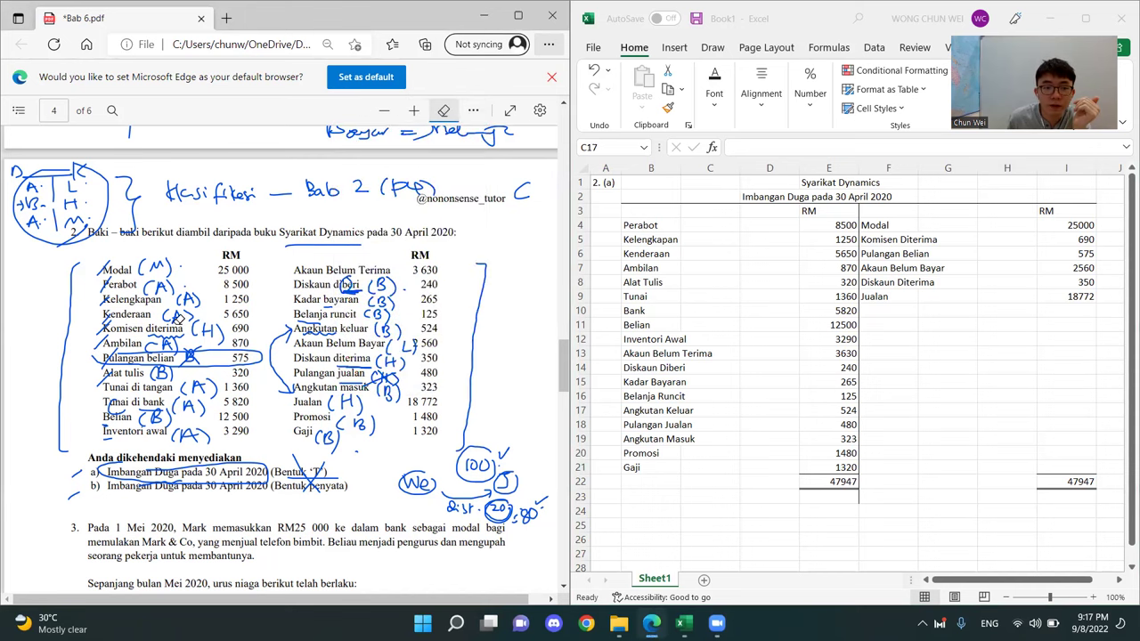
mouse_move(146, 274)
left_mouse_down()
mouse_move(151, 411)
mouse_move(161, 318)
left_mouse_up()
mouse_move(203, 272)
left_mouse_down()
mouse_move(163, 377)
mouse_move(199, 441)
mouse_move(182, 433)
mouse_move(185, 407)
mouse_move(175, 421)
mouse_move(212, 384)
mouse_move(195, 381)
mouse_move(202, 396)
left_mouse_up()
mouse_move(205, 328)
left_mouse_down()
mouse_move(196, 336)
mouse_move(163, 321)
mouse_move(191, 306)
mouse_move(157, 287)
mouse_move(196, 298)
mouse_move(178, 272)
left_mouse_up()
left_click_drag(106, 389, 105, 268)
left_click_drag(116, 381, 125, 330)
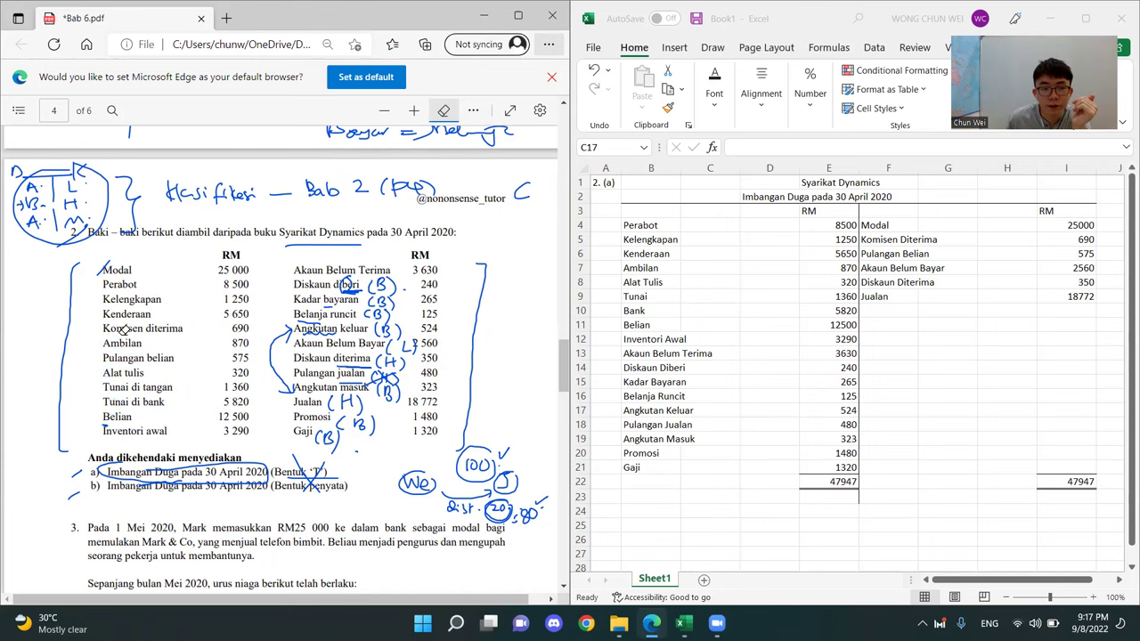
Erase the handwritten letters, underlines and linking arrow from the second column of balances, Akaun Belum Terima to Gaji
left_click_drag(273, 371, 288, 373)
mouse_move(288, 373)
left_mouse_down()
mouse_move(343, 441)
mouse_move(314, 436)
mouse_move(342, 385)
mouse_move(370, 396)
mouse_move(357, 375)
mouse_move(406, 361)
mouse_move(364, 346)
mouse_move(389, 365)
mouse_move(405, 331)
mouse_move(394, 279)
mouse_move(330, 279)
mouse_move(343, 288)
mouse_move(378, 278)
mouse_move(389, 297)
left_mouse_up()
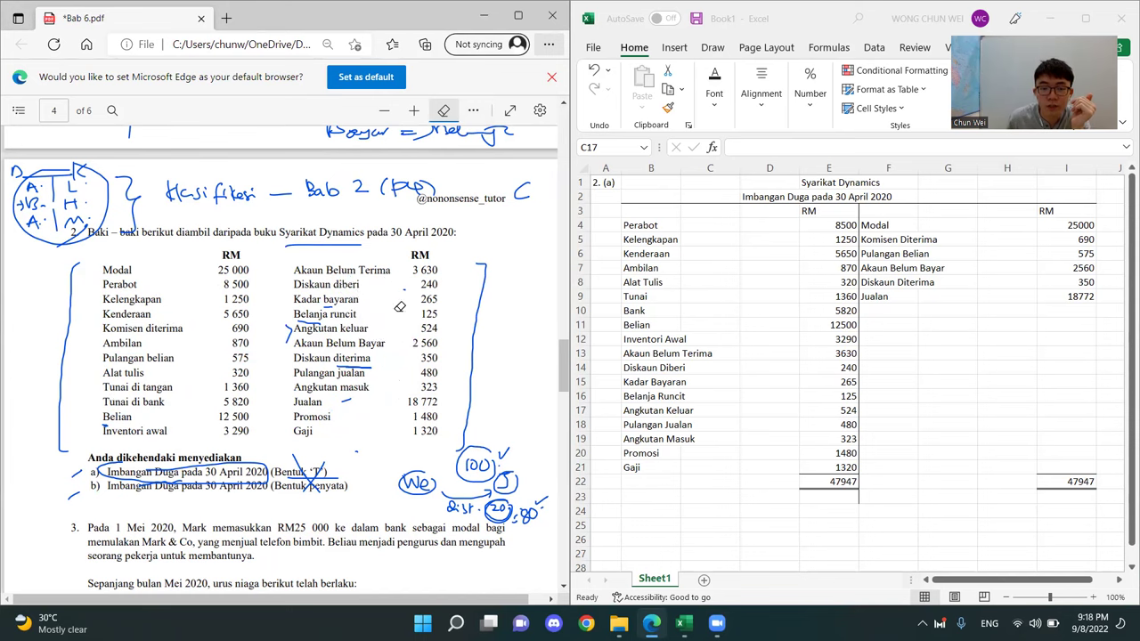
mouse_move(297, 327)
left_mouse_down()
mouse_move(342, 334)
mouse_move(372, 415)
left_mouse_up()
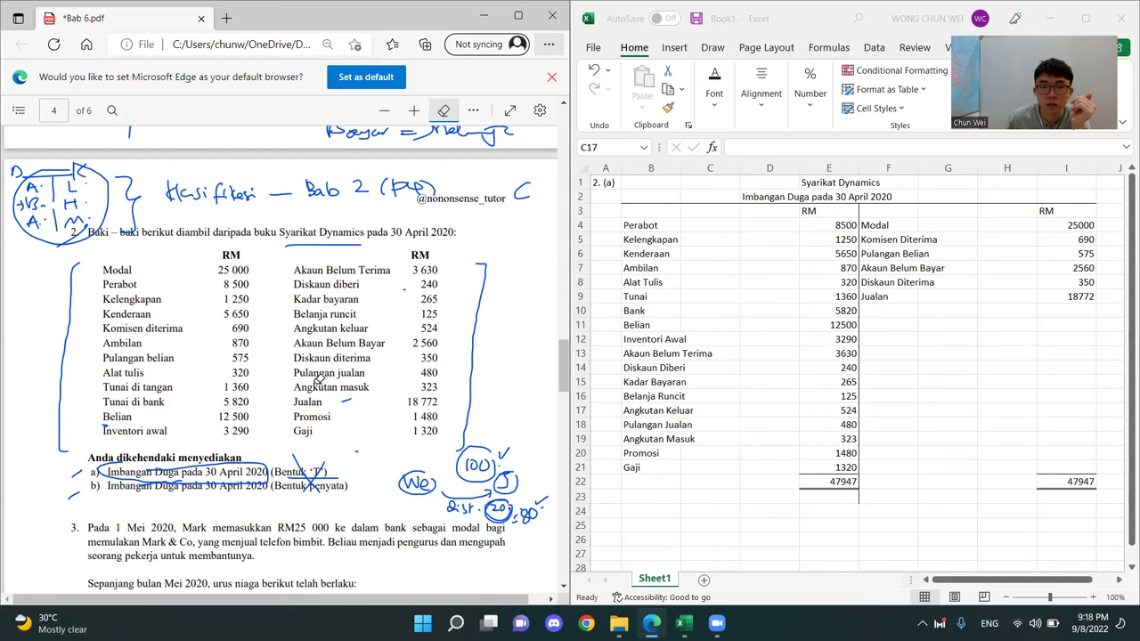
Return to the Draw pen and underline "Bentuk Penyata" in part b) of question 2
left_click(472, 110)
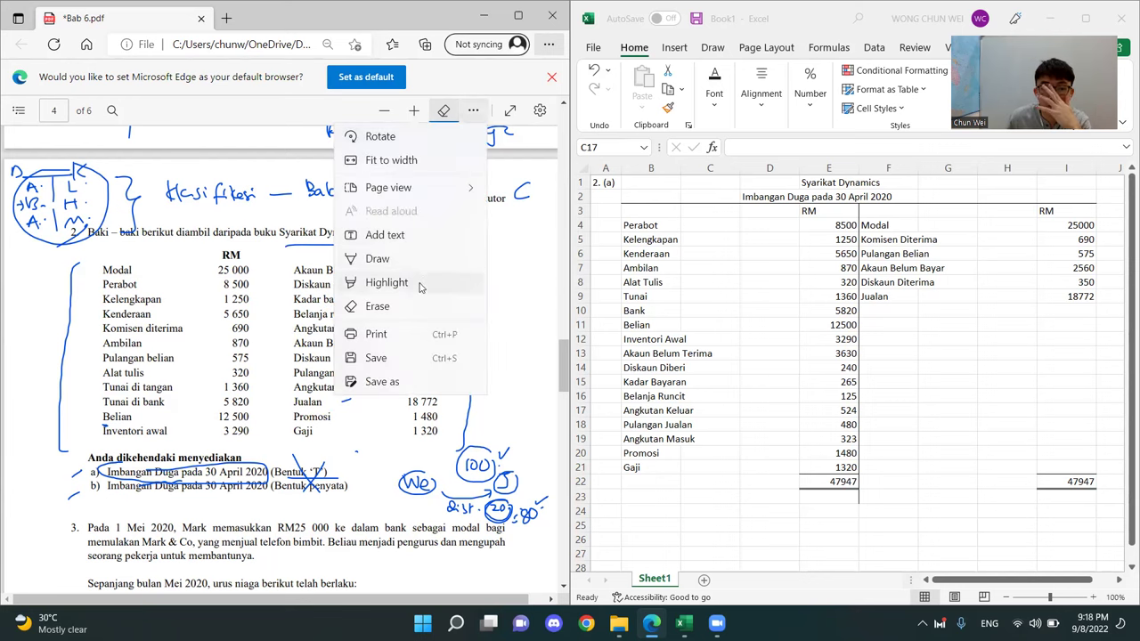
left_click(403, 259)
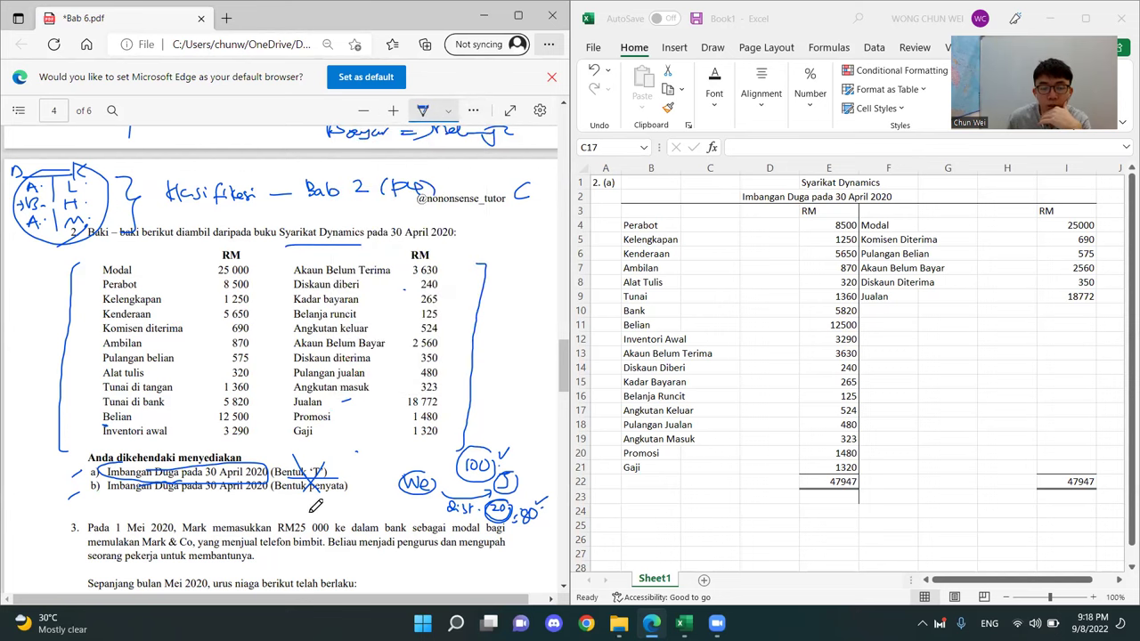
Enter the part label (b) in cell A25 of the worksheet and right-align column A
left_click(783, 415)
left_click(612, 523)
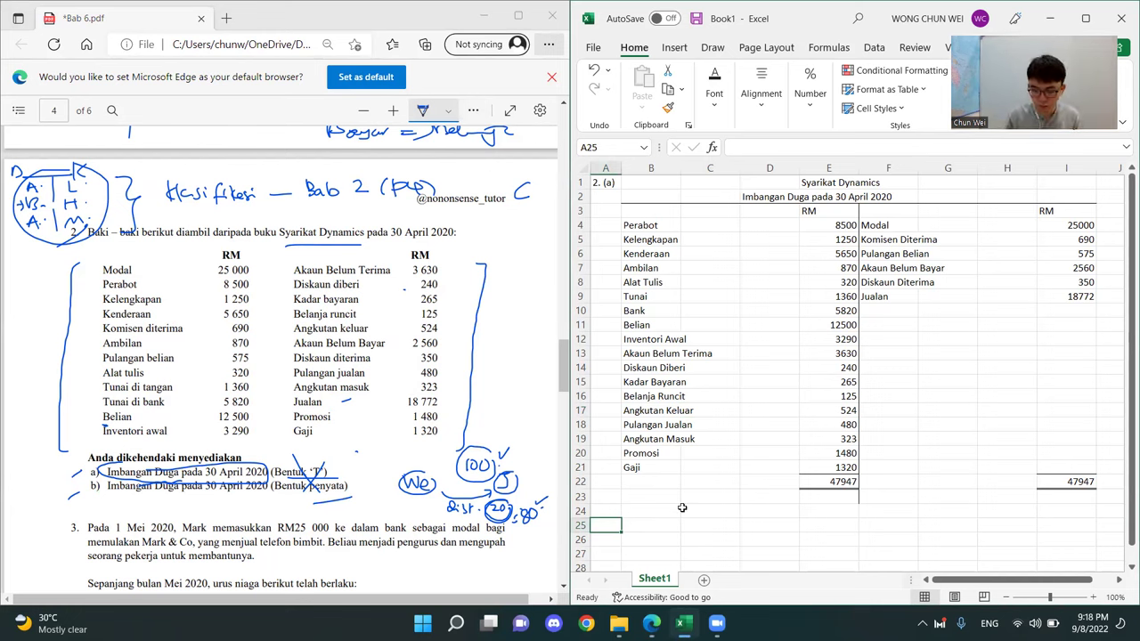
type("'(b)")
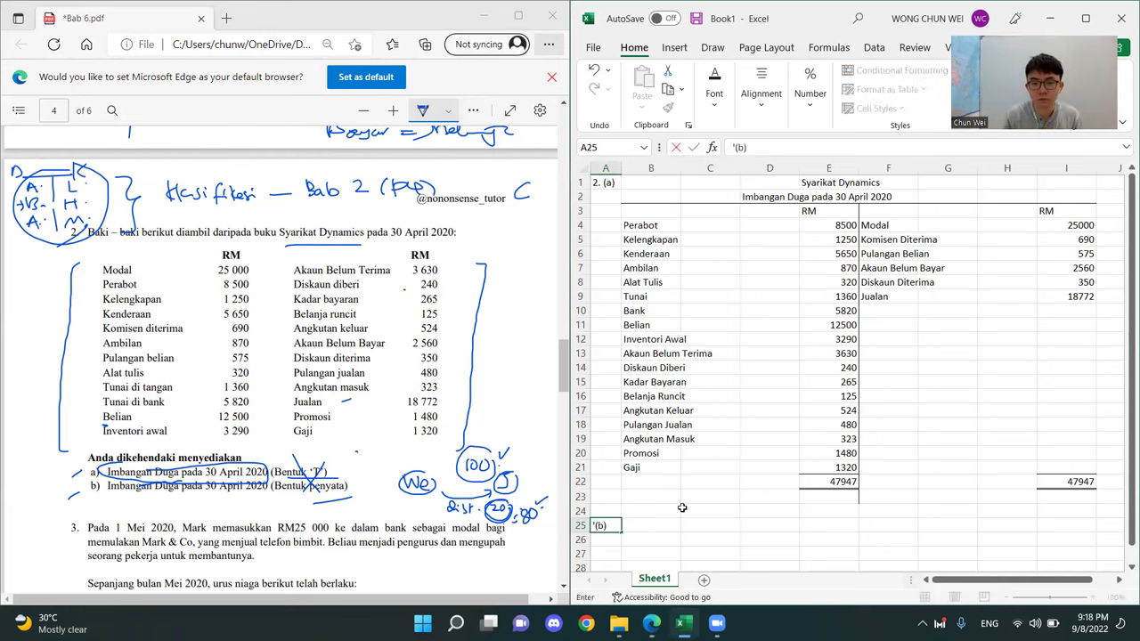
key("Return")
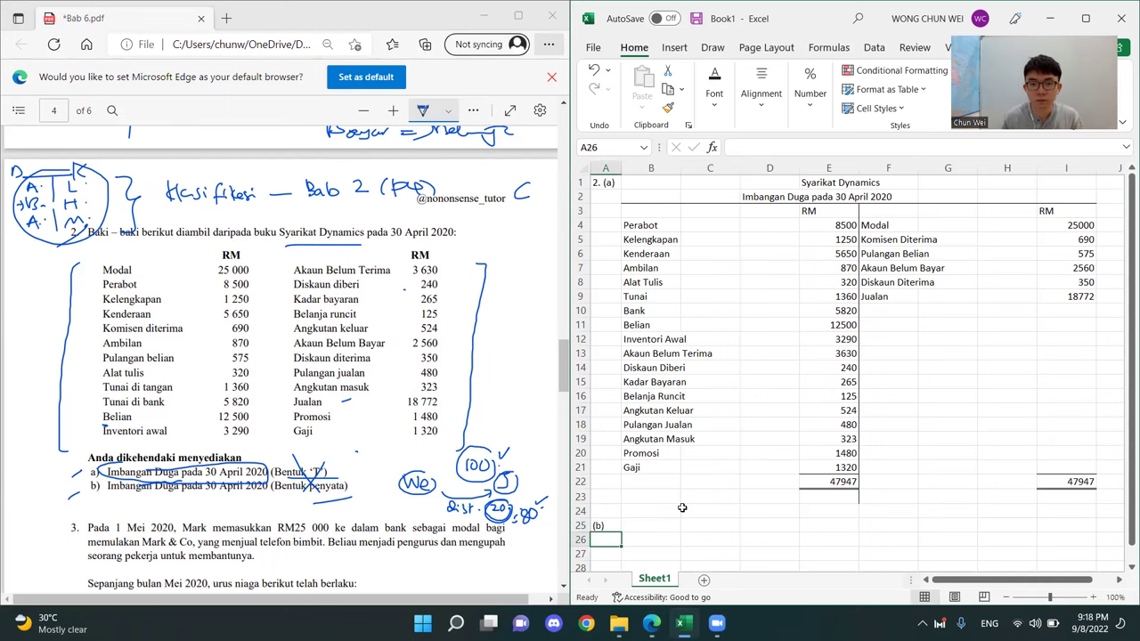
left_click(606, 168)
left_click(787, 171)
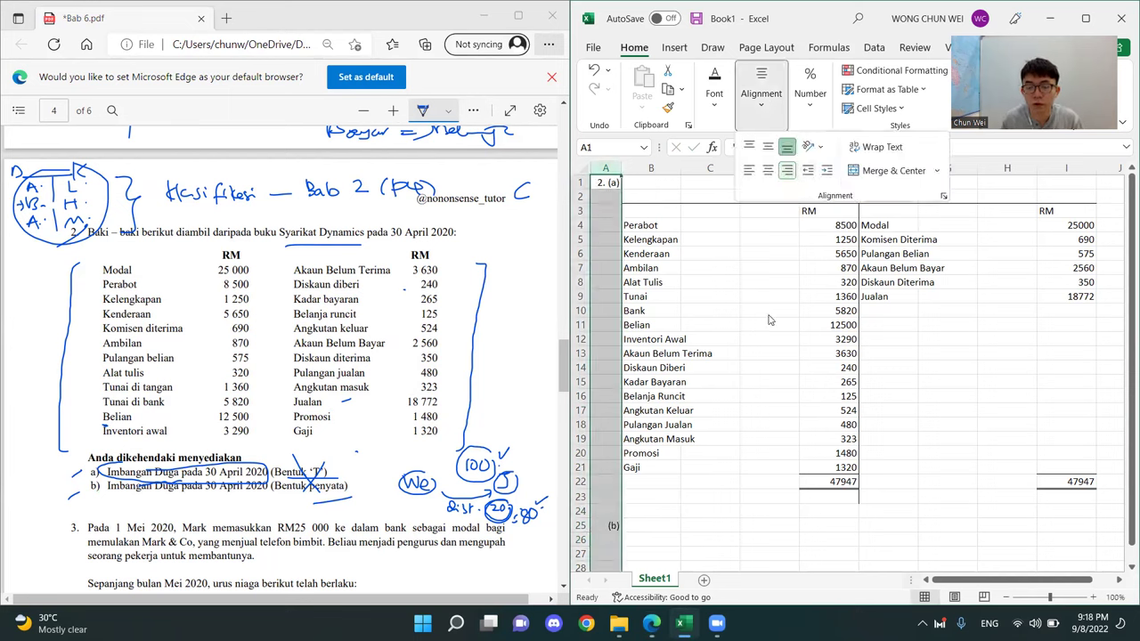
Apply a bottom border across B26:I26 for the part (b) heading rule
left_click_drag(660, 542, 1064, 542)
left_click(761, 93)
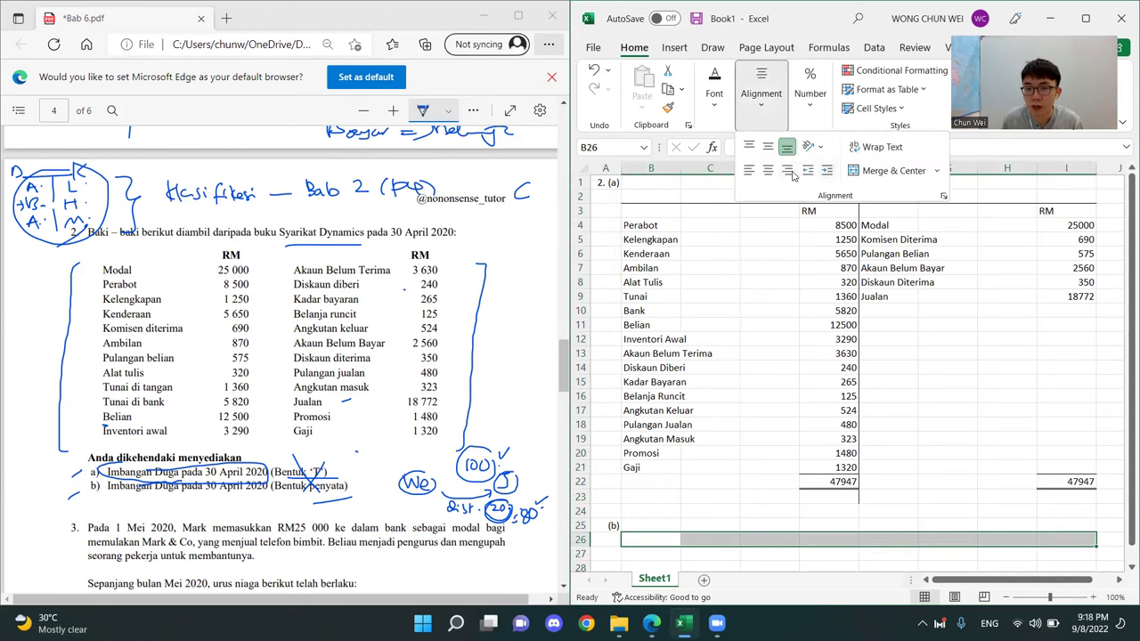
left_click(714, 95)
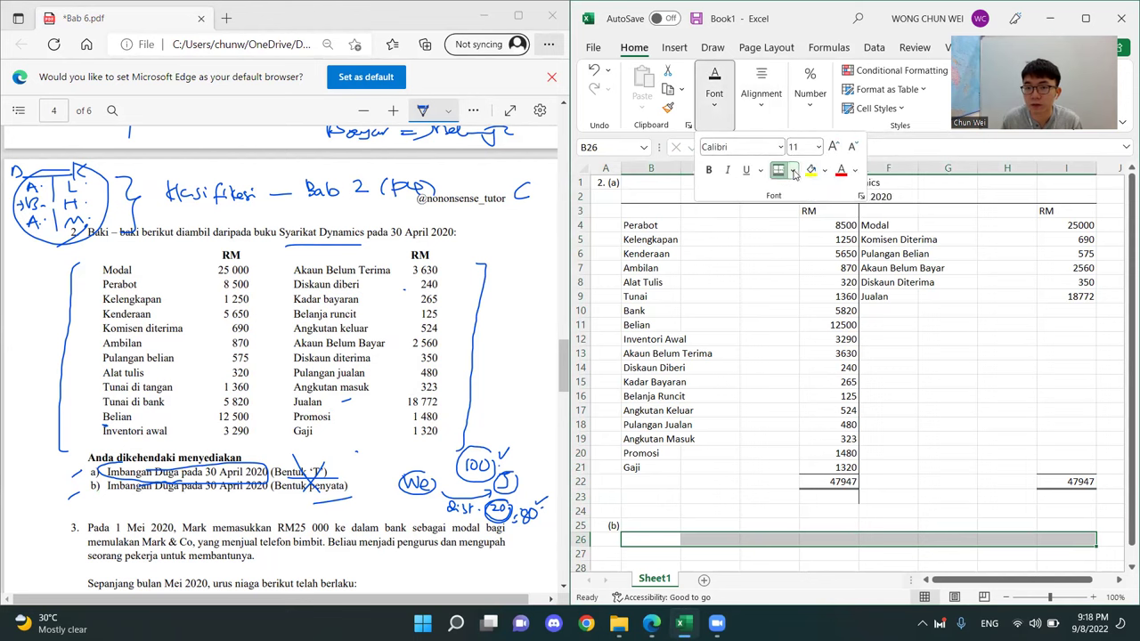
left_click(791, 170)
left_click(827, 213)
left_click(934, 524)
left_click(942, 525)
Enter the business name Syarikat Dynamics in E25 as the part (b) heading
left_click(819, 526)
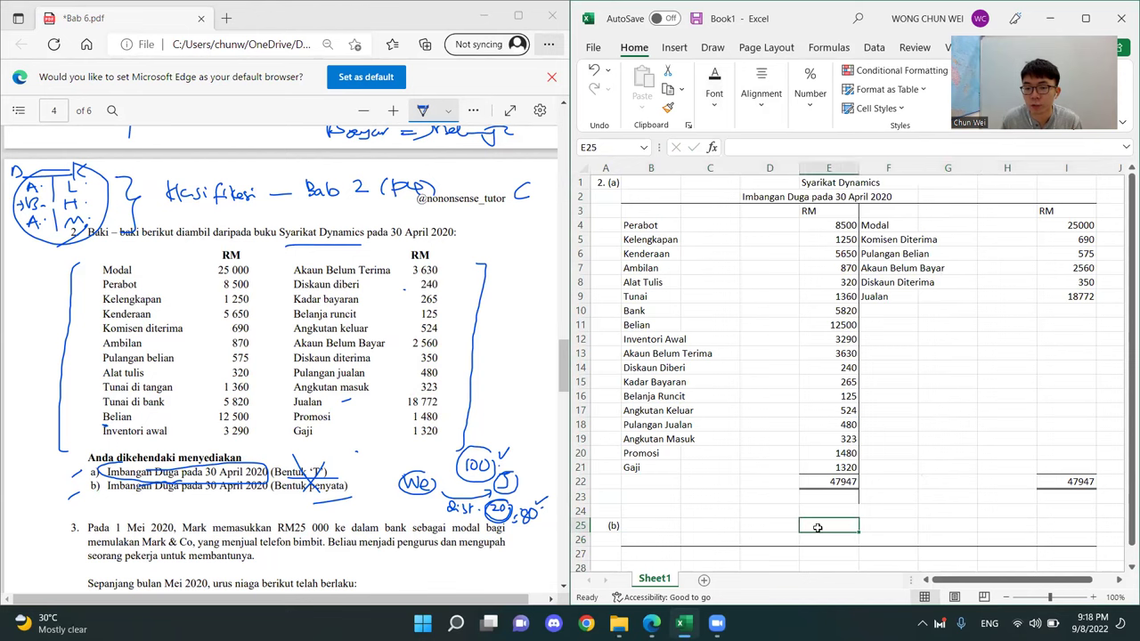
type("Syar")
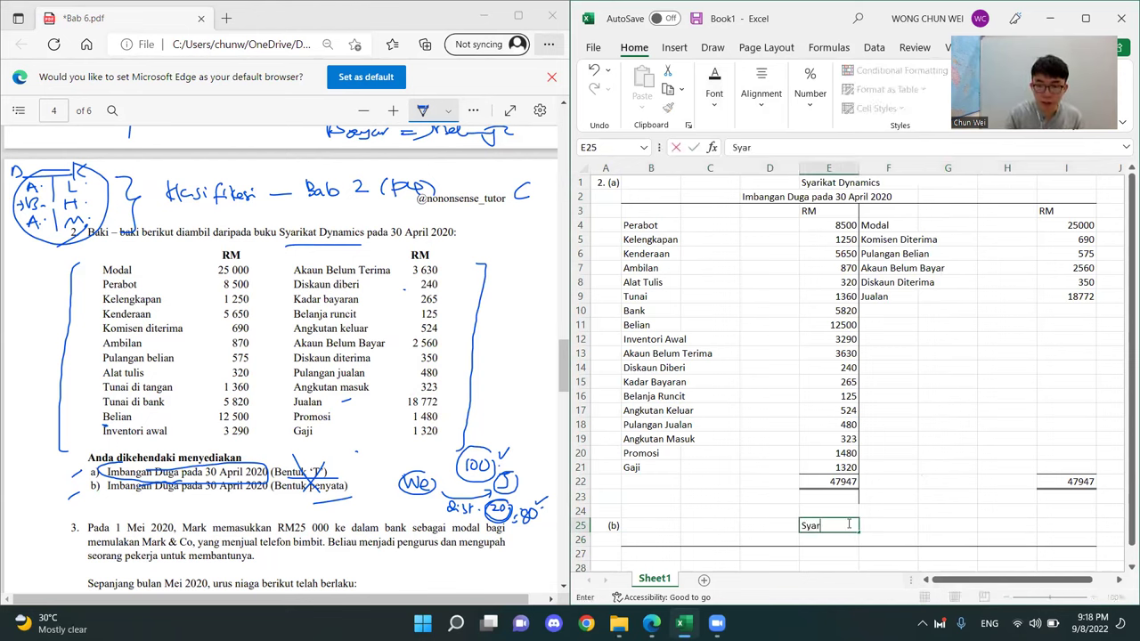
type("ikat")
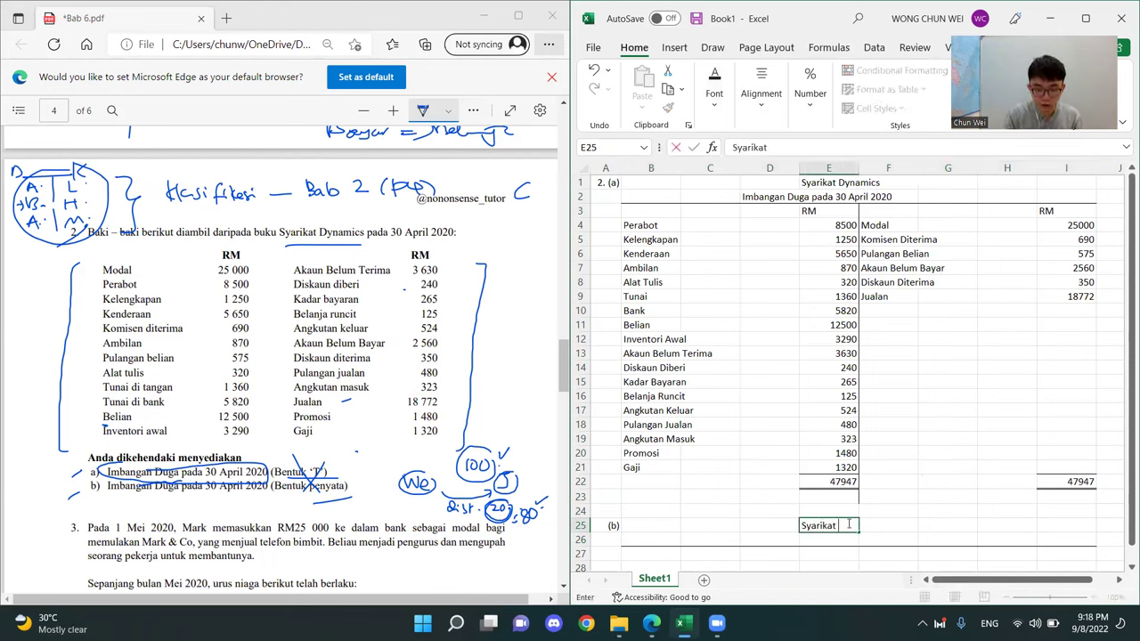
type(" Dynamics")
key("Return")
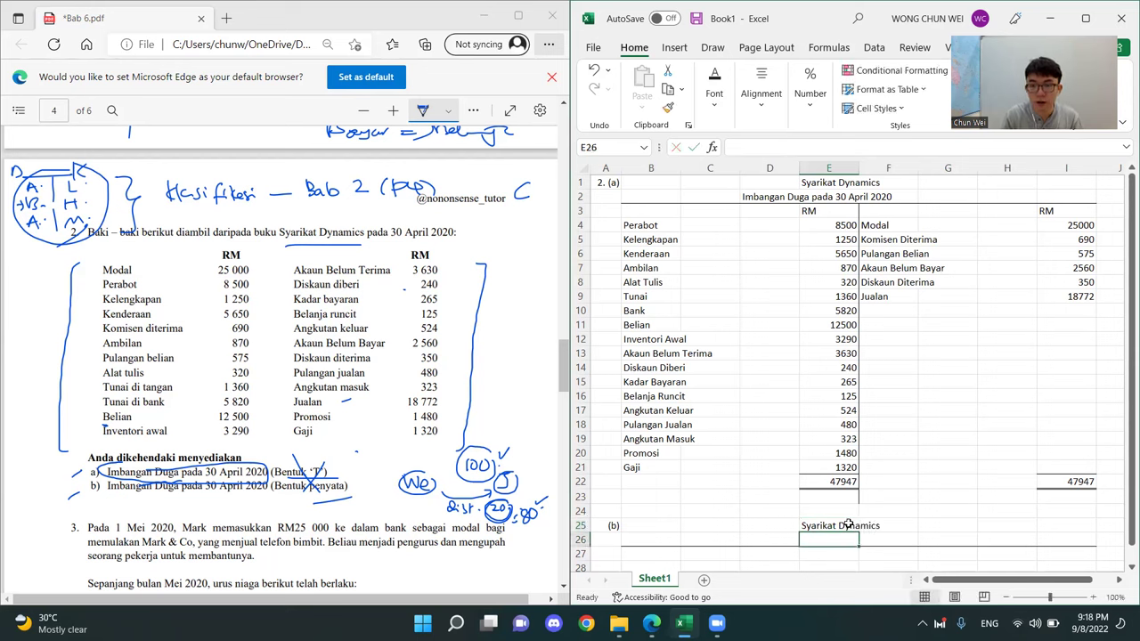
Enter the title "Imbangan Duga pada 30 April 2020" in D26, below the business name
key("Left")
type("Imba")
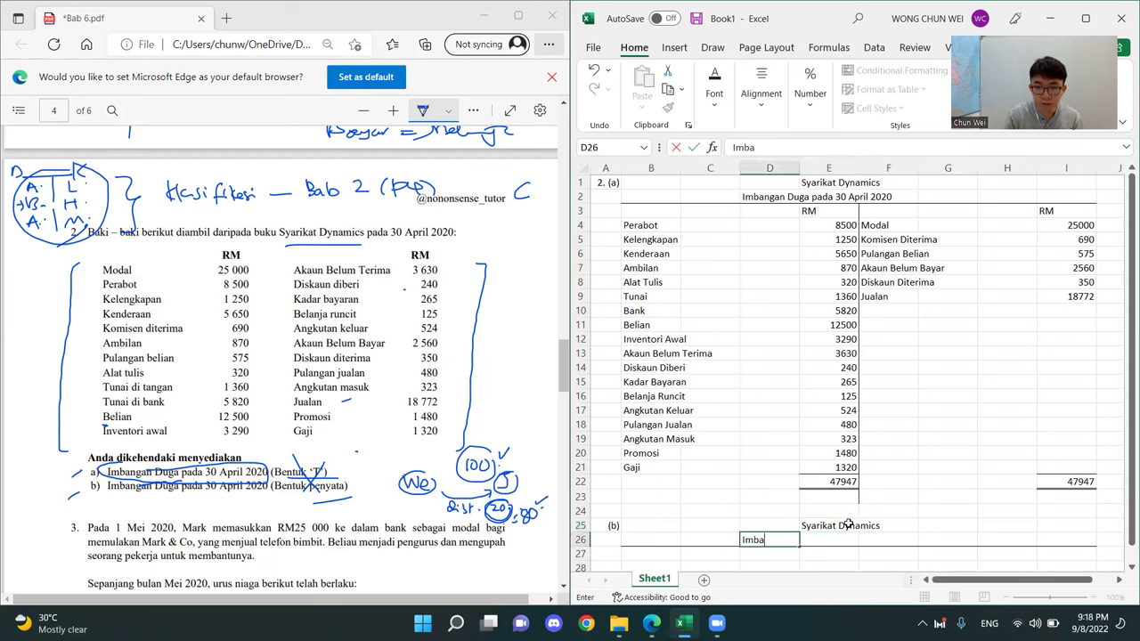
type("ngan Duga pada 30")
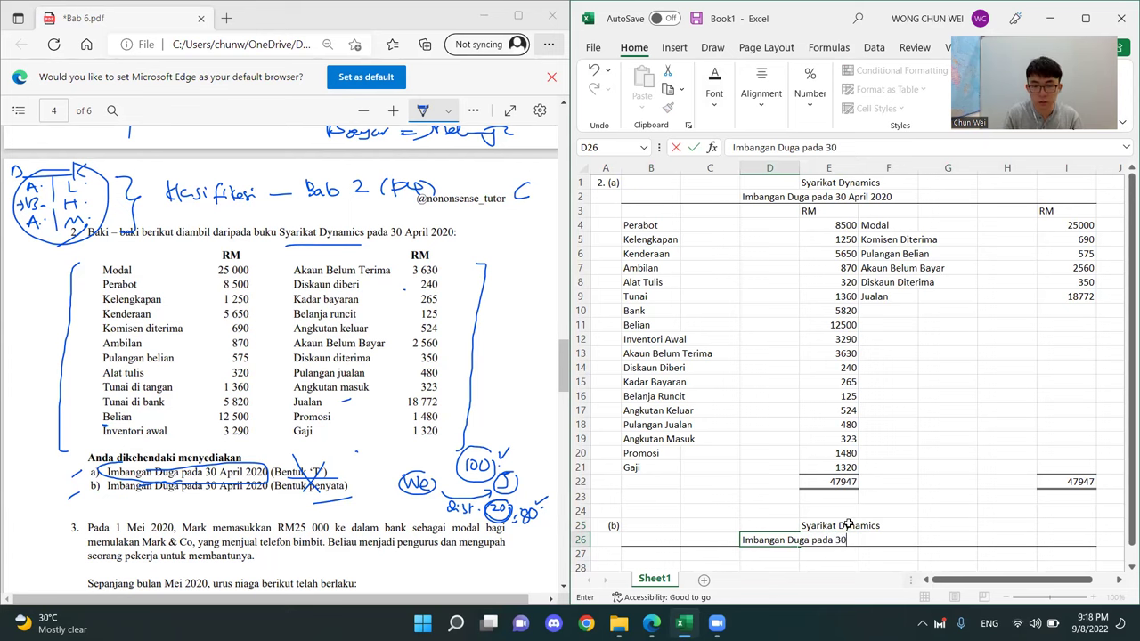
type(" April 2020")
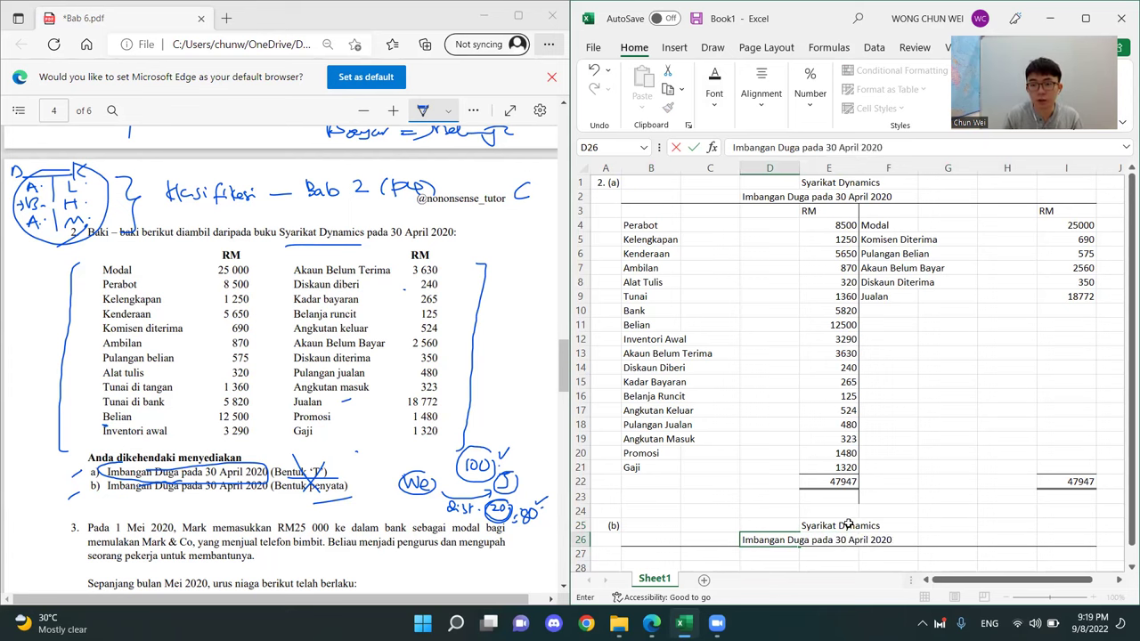
key("Return")
Remove the border from H26:I27 so the part (b) heading rule spans only B26:G26
scroll(786, 443, "down", 4)
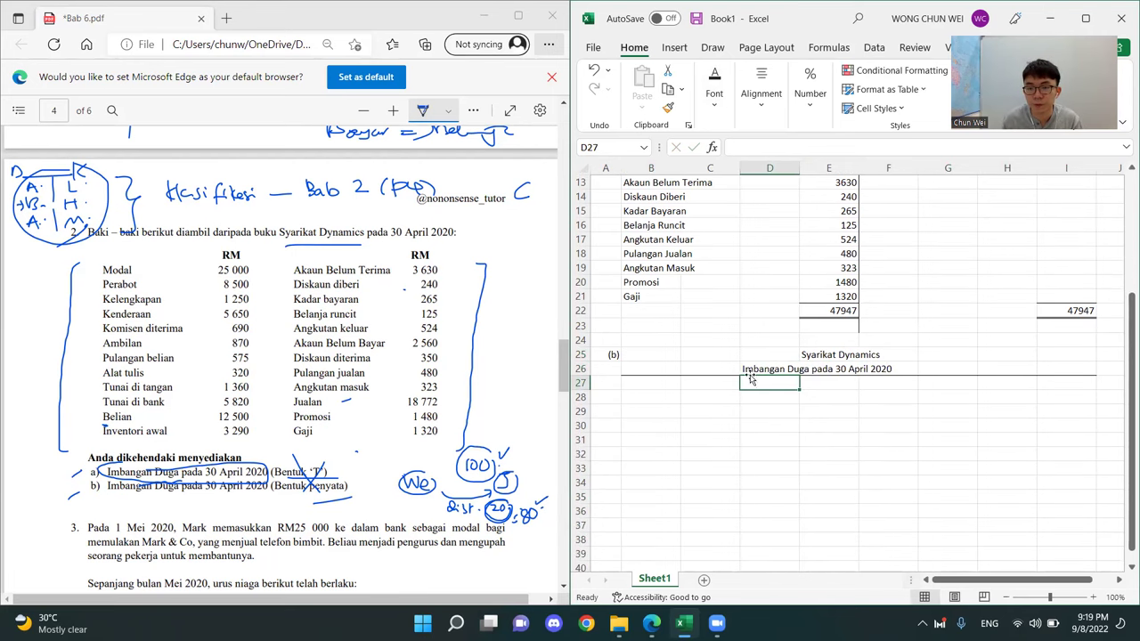
left_click_drag(1016, 365, 1051, 382)
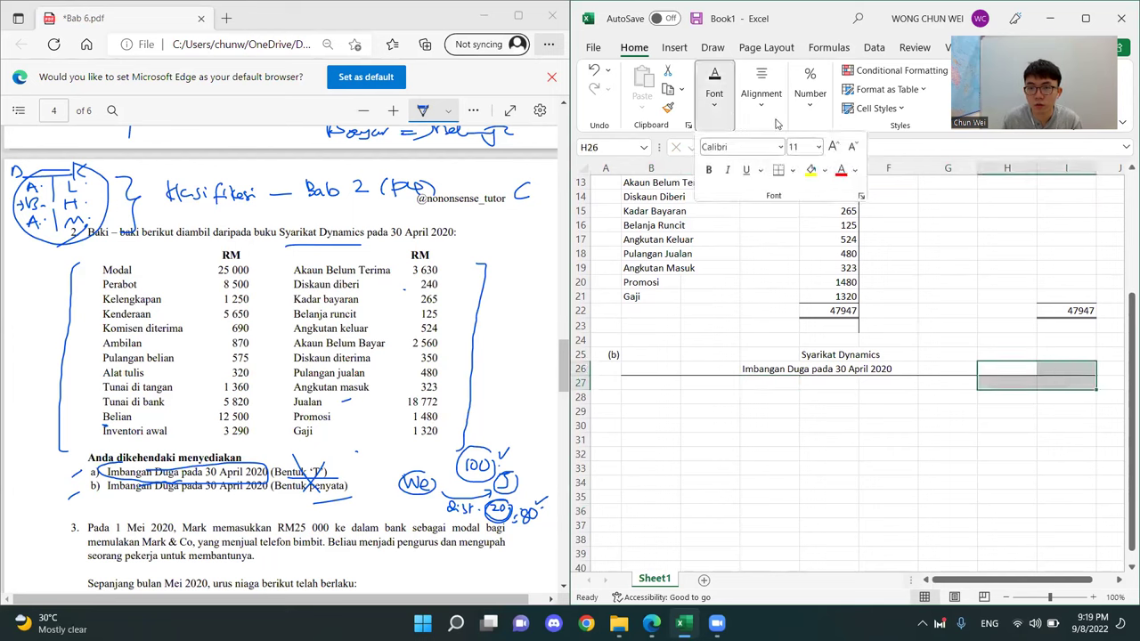
left_click(767, 111)
left_click(714, 100)
left_click(791, 170)
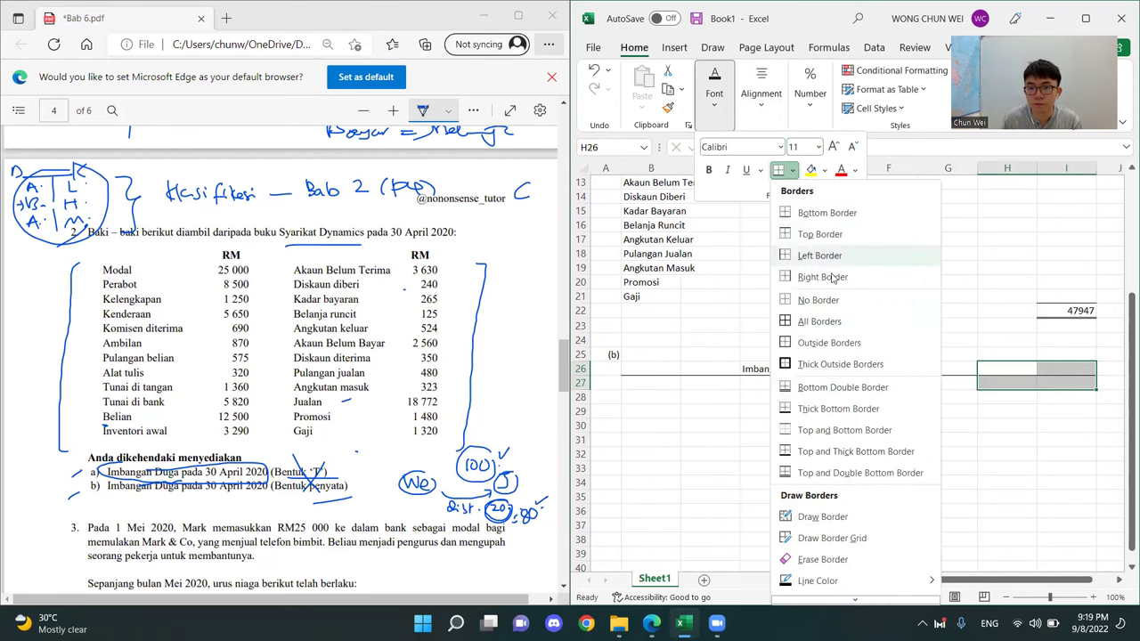
left_click(817, 300)
left_click(832, 499)
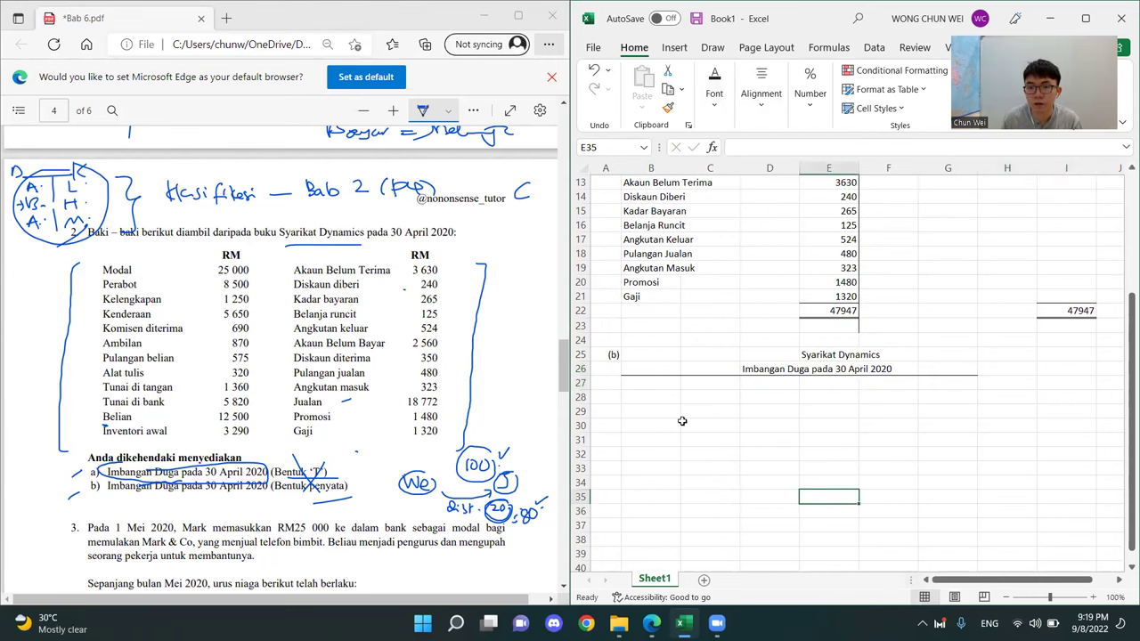
Try to shift the part (b) heading by copying E25:E26 into D25:D26, and undo the attempts
left_click_drag(822, 349, 815, 372)
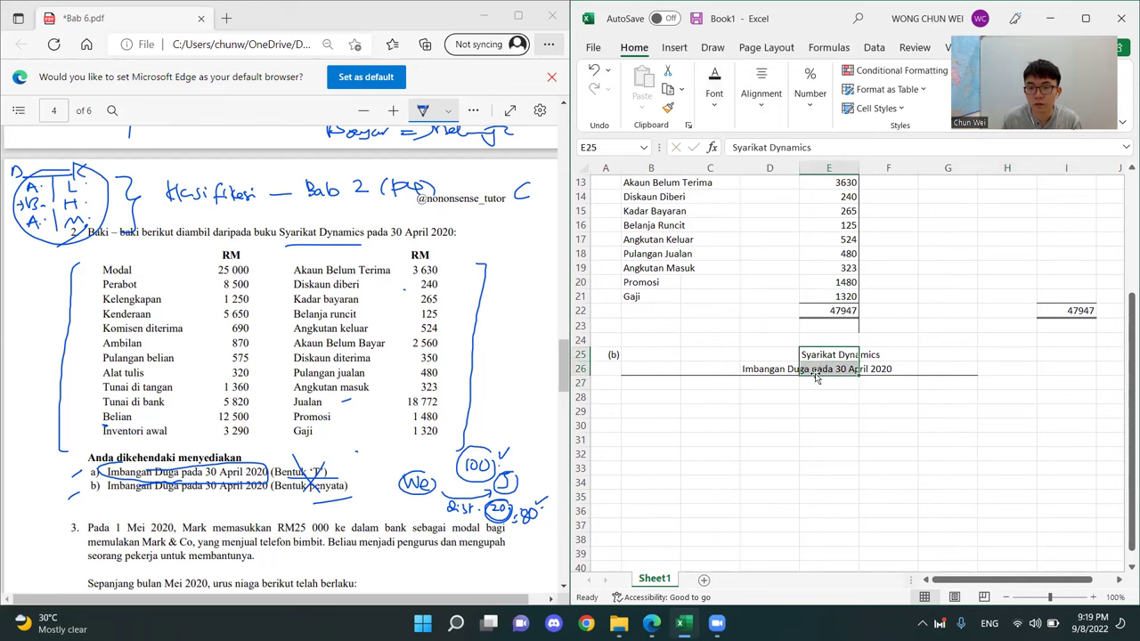
key("ctrl+c")
key("Left")
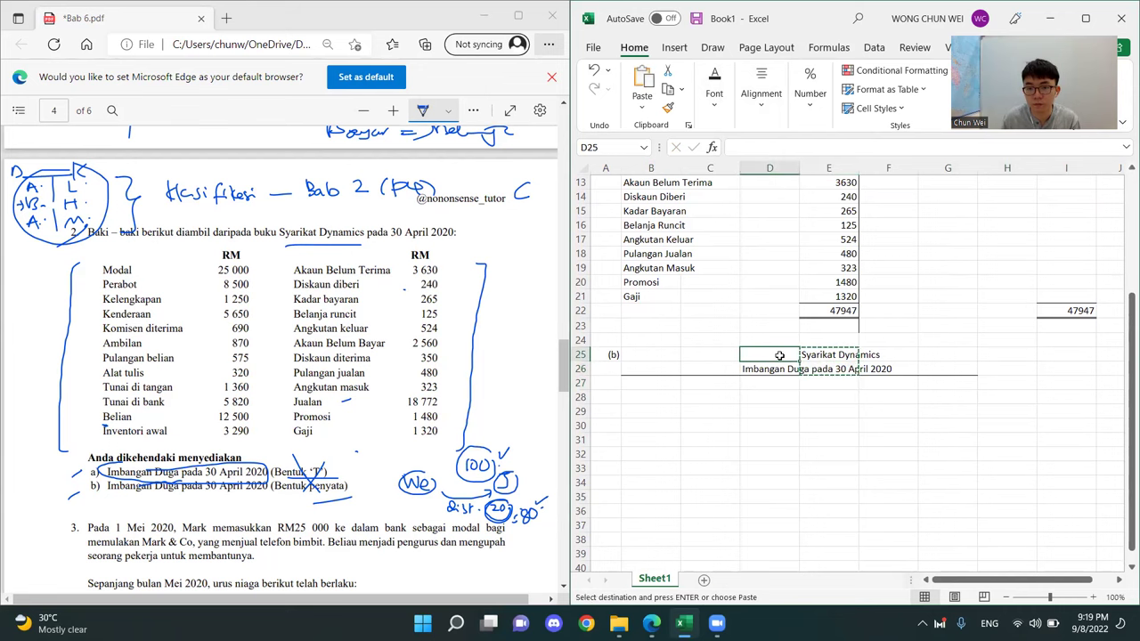
key("ctrl+v")
left_click(794, 423)
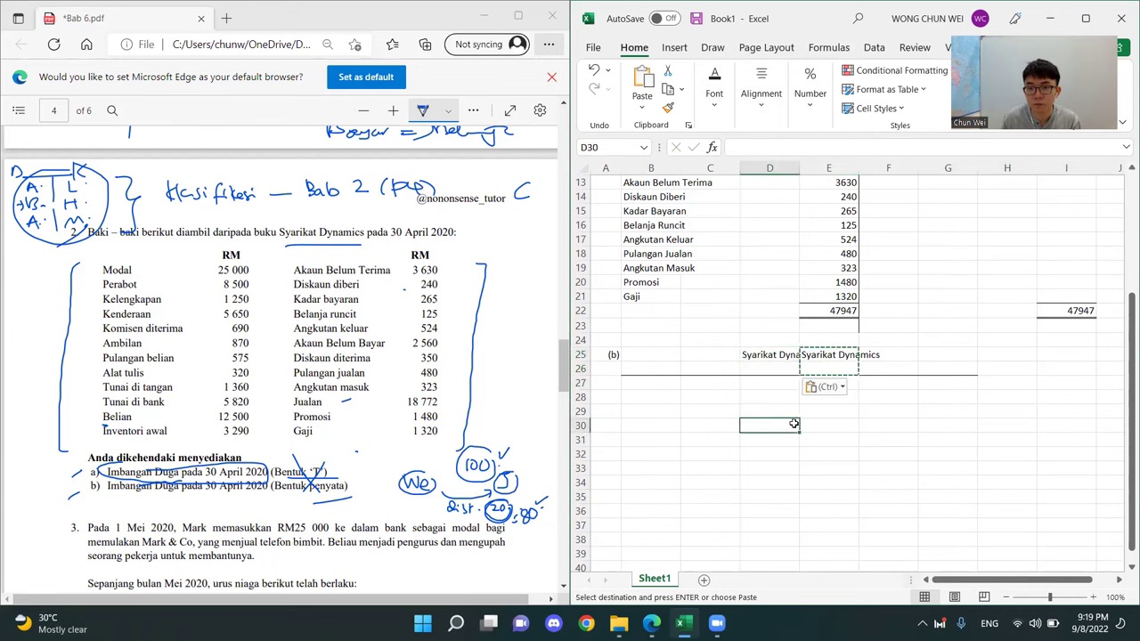
left_click(820, 359)
key("Delete")
left_click(814, 442)
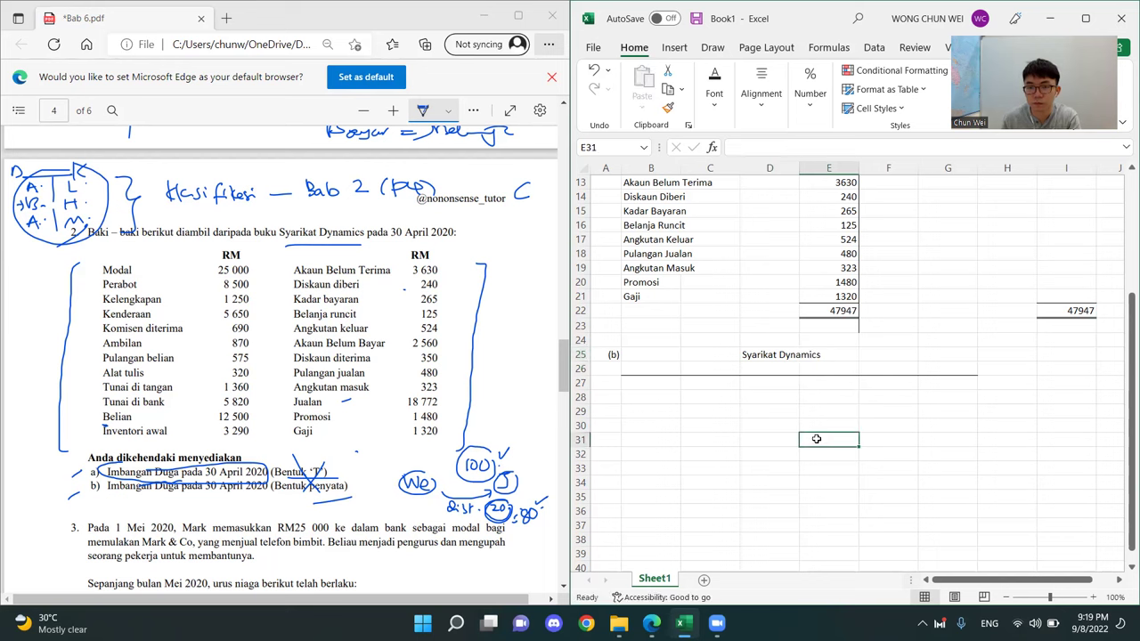
key("ctrl+z")
key("ctrl+z")
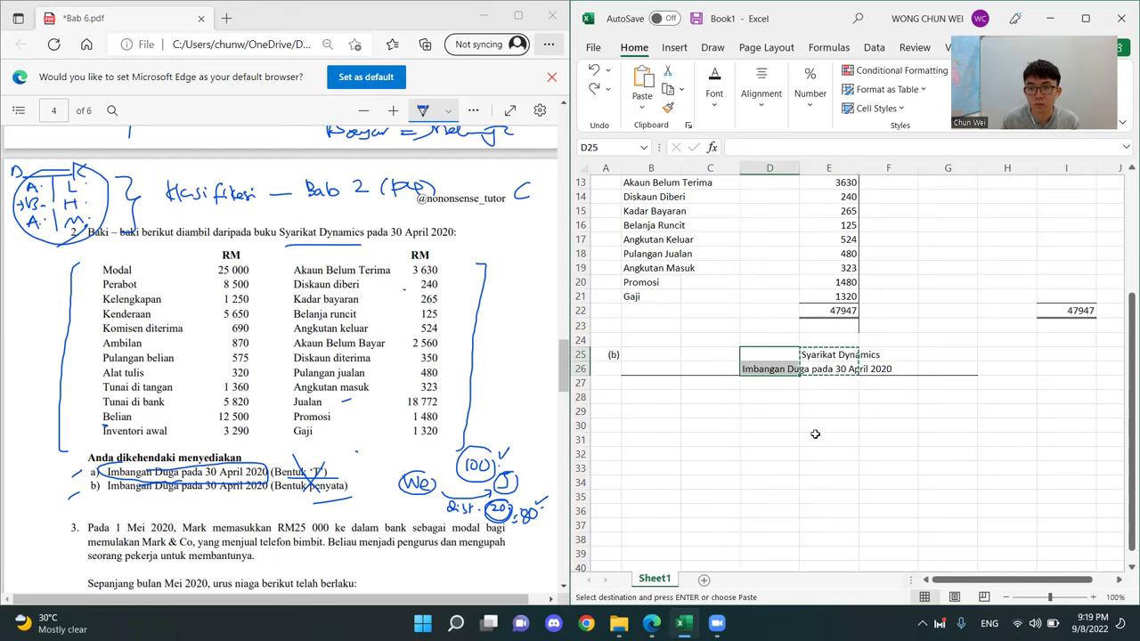
left_click(820, 356)
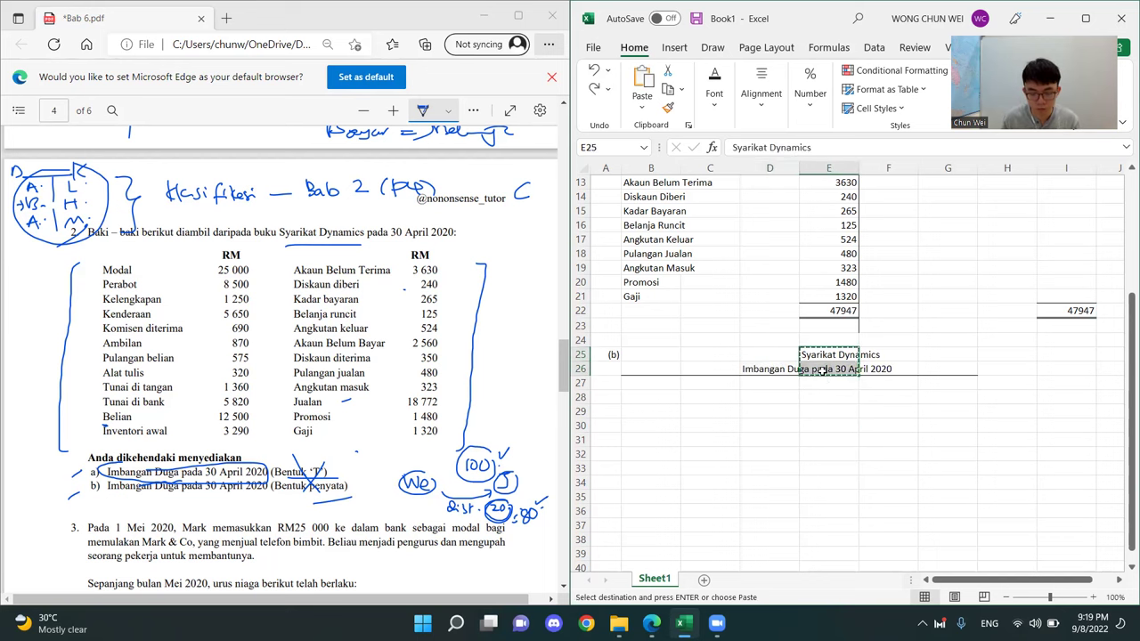
left_click_drag(782, 353, 787, 375)
key("ctrl+v")
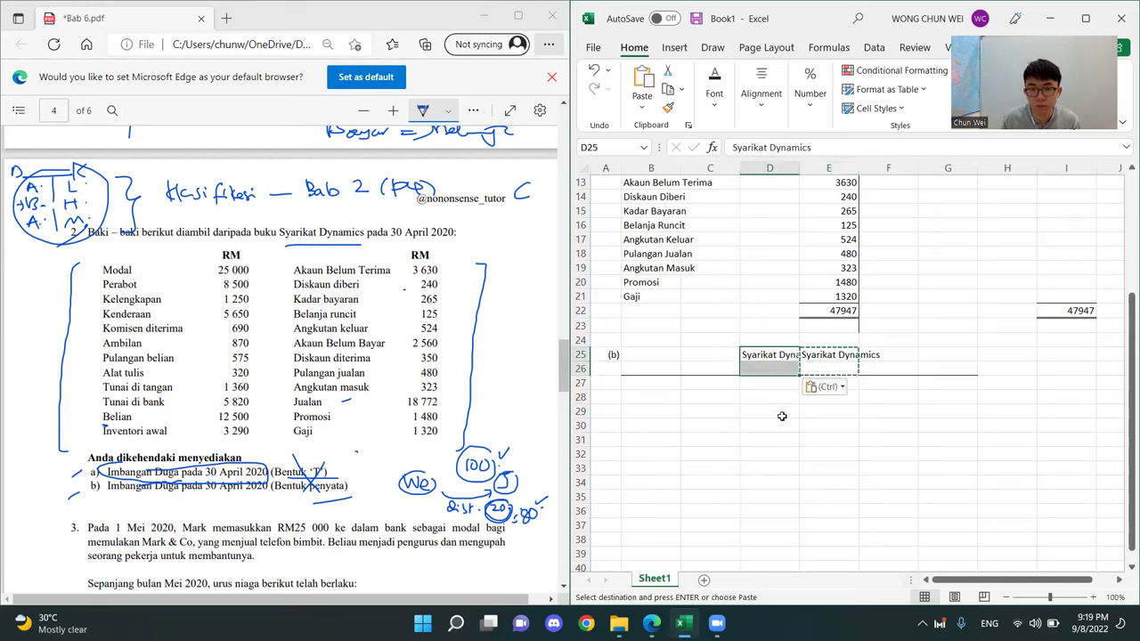
key("ctrl+z")
left_click(786, 422)
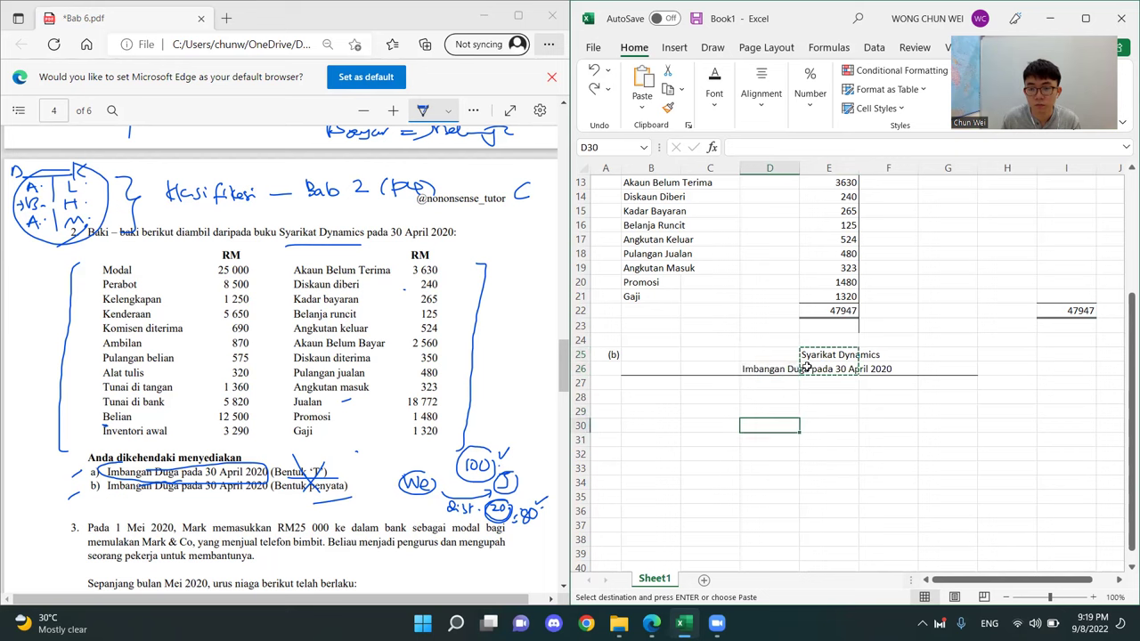
Move the business name Syarikat Dynamics from E25 to D25
left_click(775, 369)
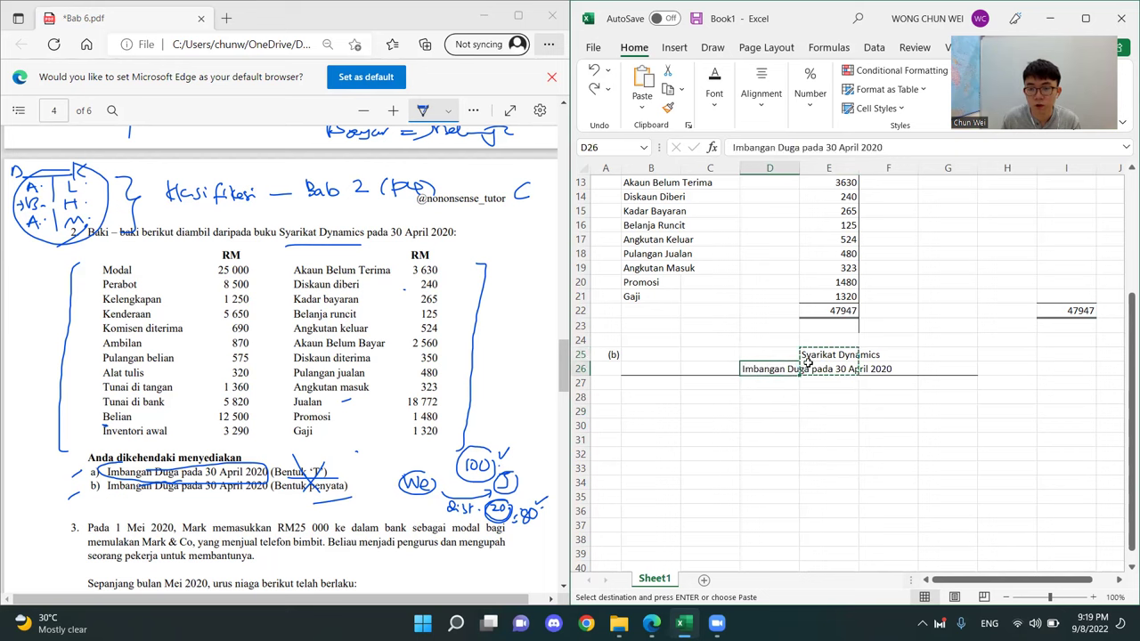
left_click(821, 358)
left_click(764, 356)
key("Return")
left_click(843, 438)
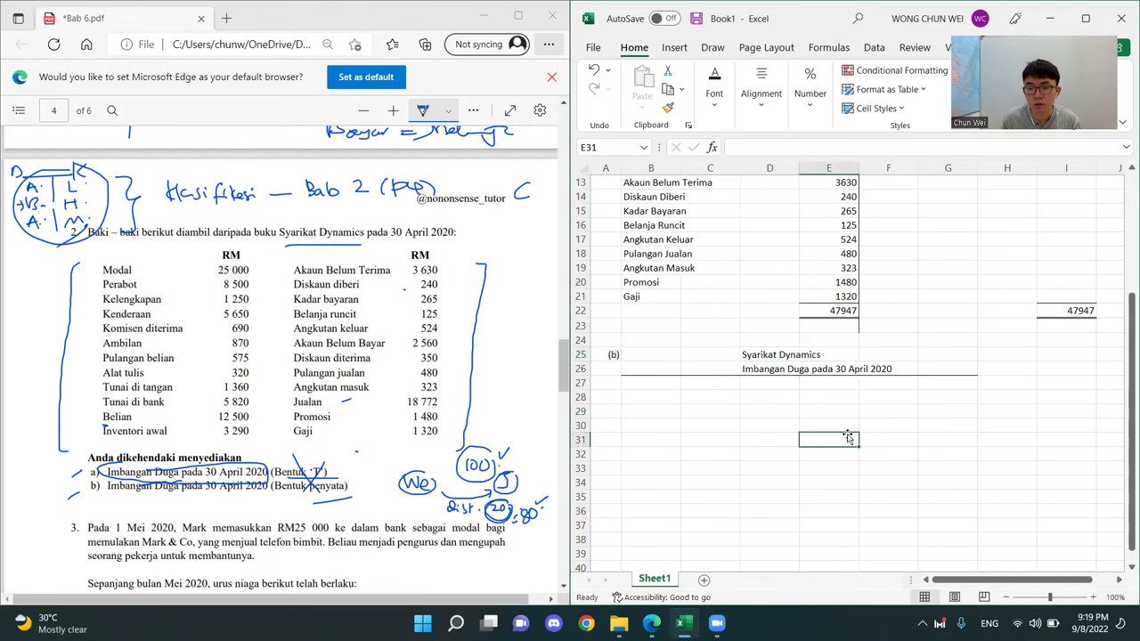
Copy the title "Imbangan Duga pada 30 April 2020" from D26 to C26 and clear D26
left_click(783, 368)
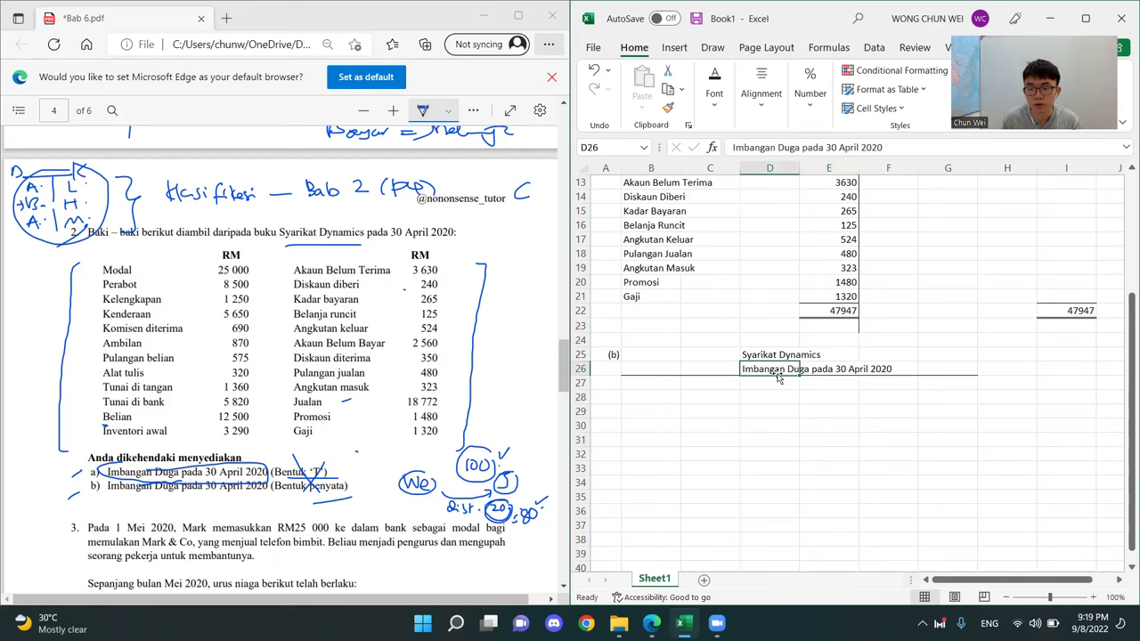
key("ctrl+c")
key("Left")
key("ctrl+v")
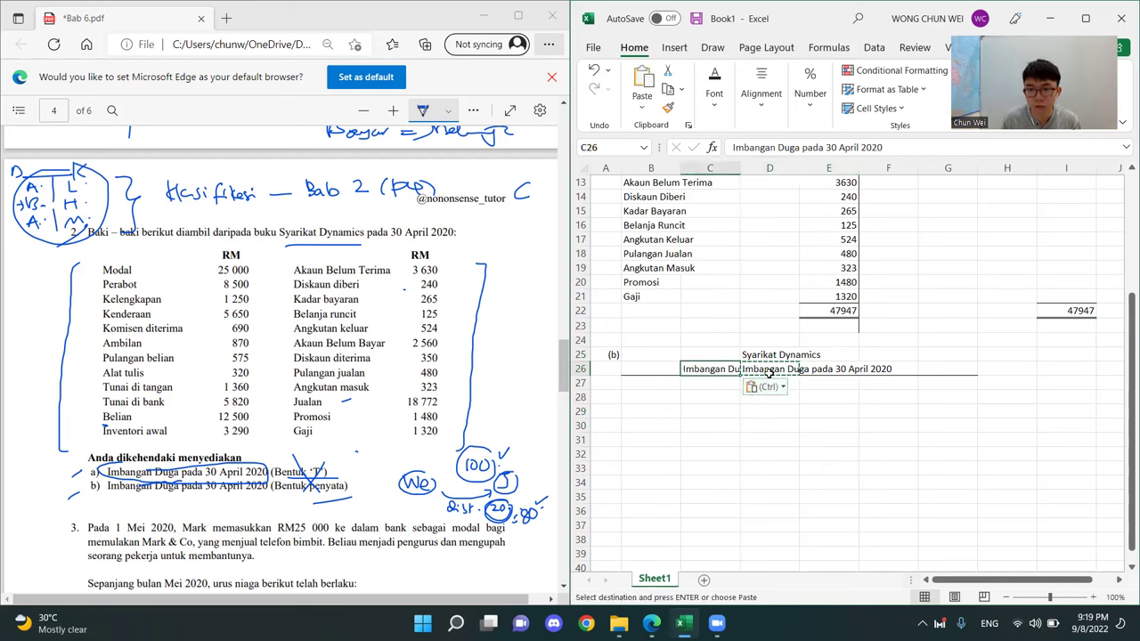
left_click(770, 372)
key("Delete")
left_click(769, 453)
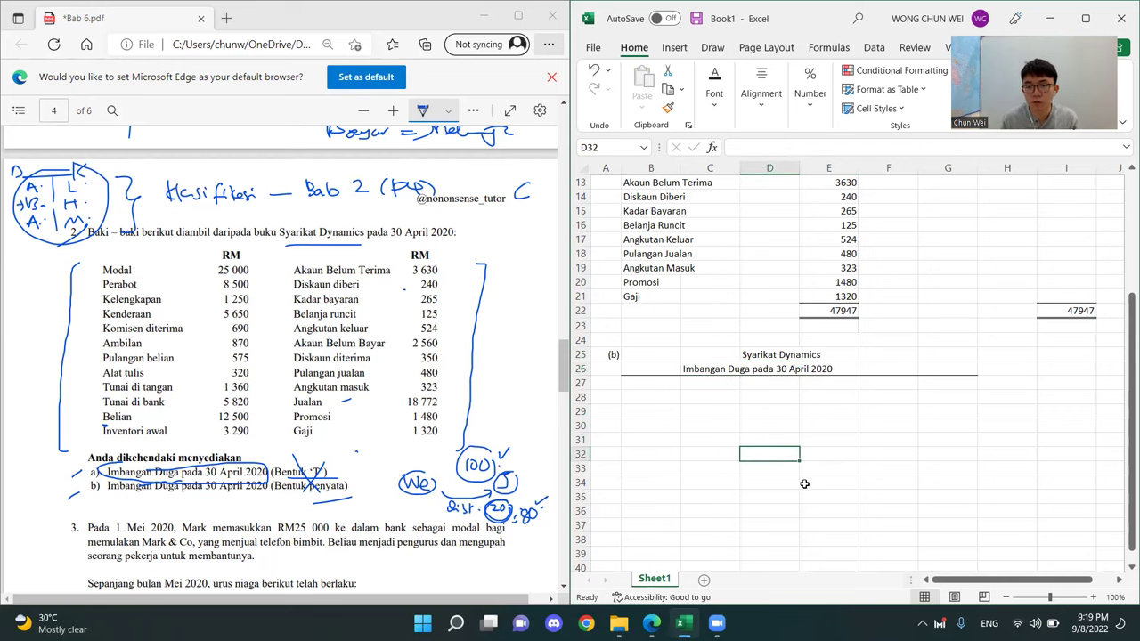
Try to move the title from C26 back to D26, and undo the move
left_click(715, 371)
left_click_drag(720, 378, 747, 379)
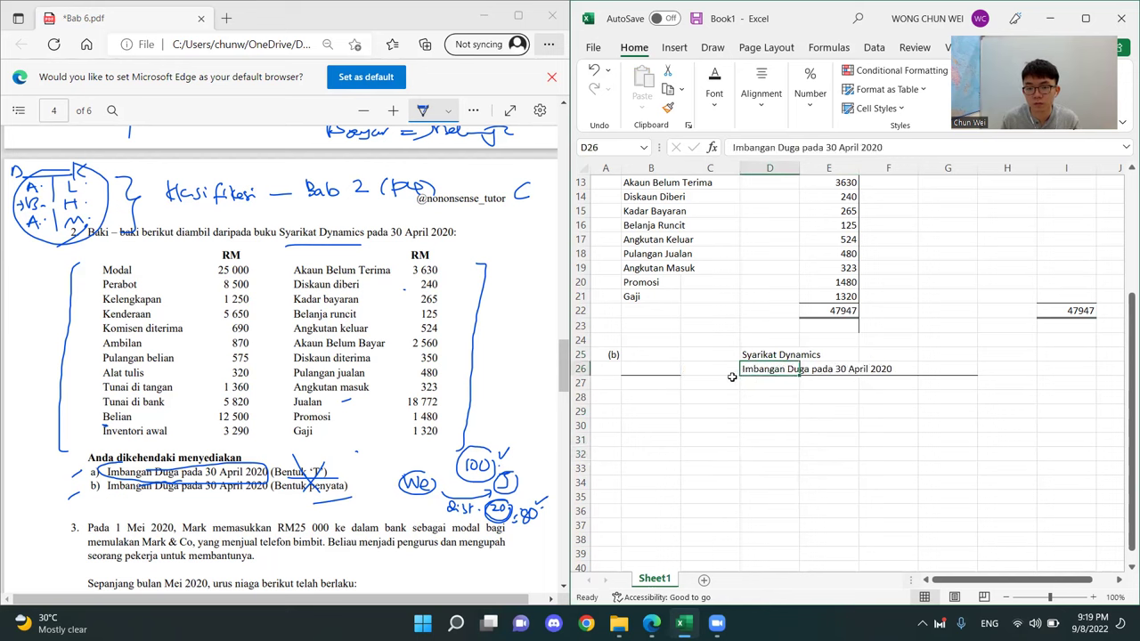
key("ctrl+z")
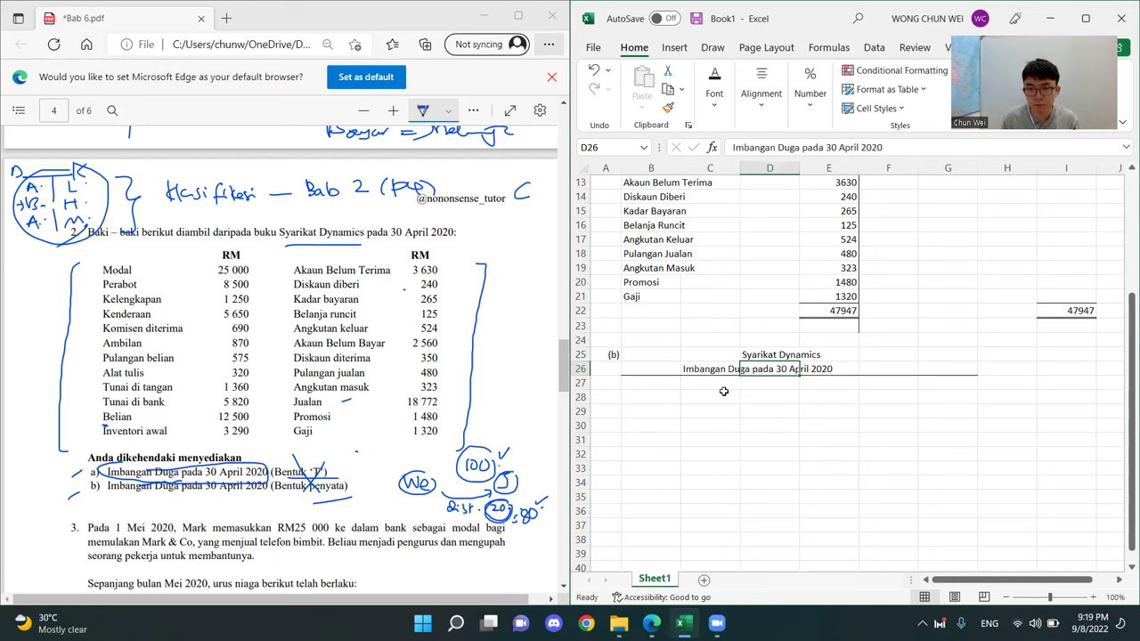
left_click(853, 411)
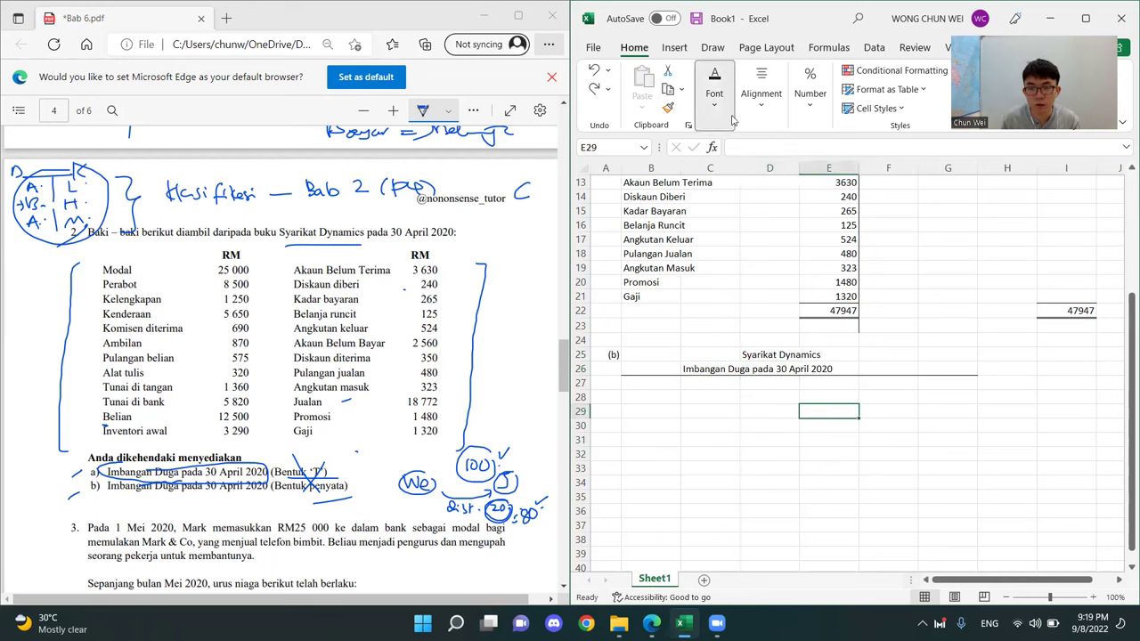
Draw a border line along the lower edge of H26 to extend the part (b) heading rule to column H
left_click(714, 89)
left_click(793, 171)
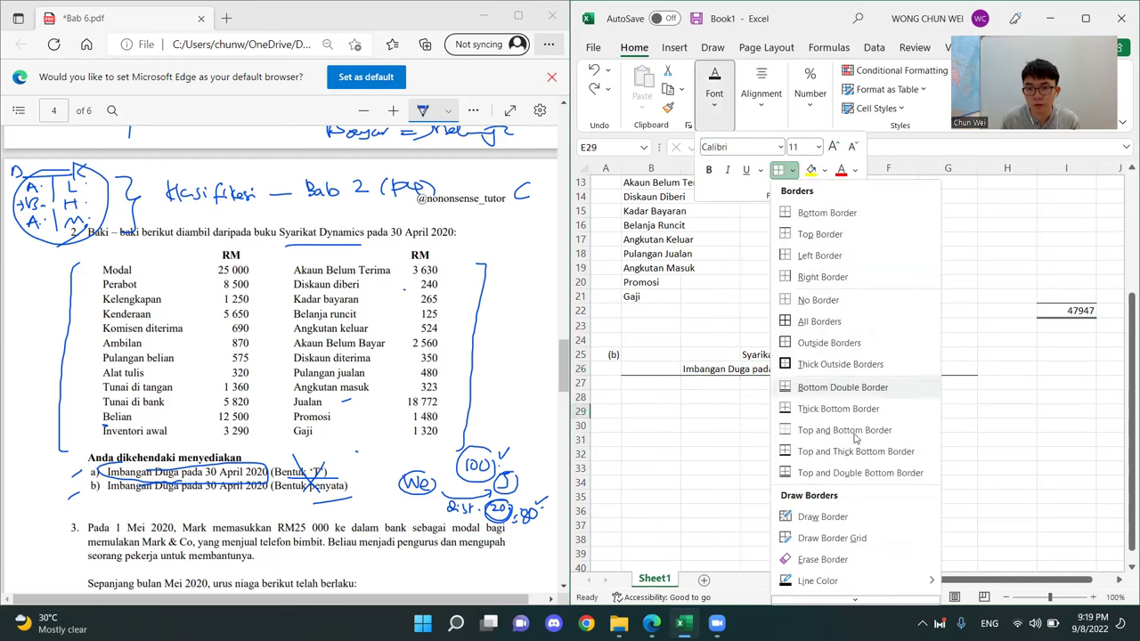
left_click(806, 518)
left_click(1006, 376)
left_click(729, 105)
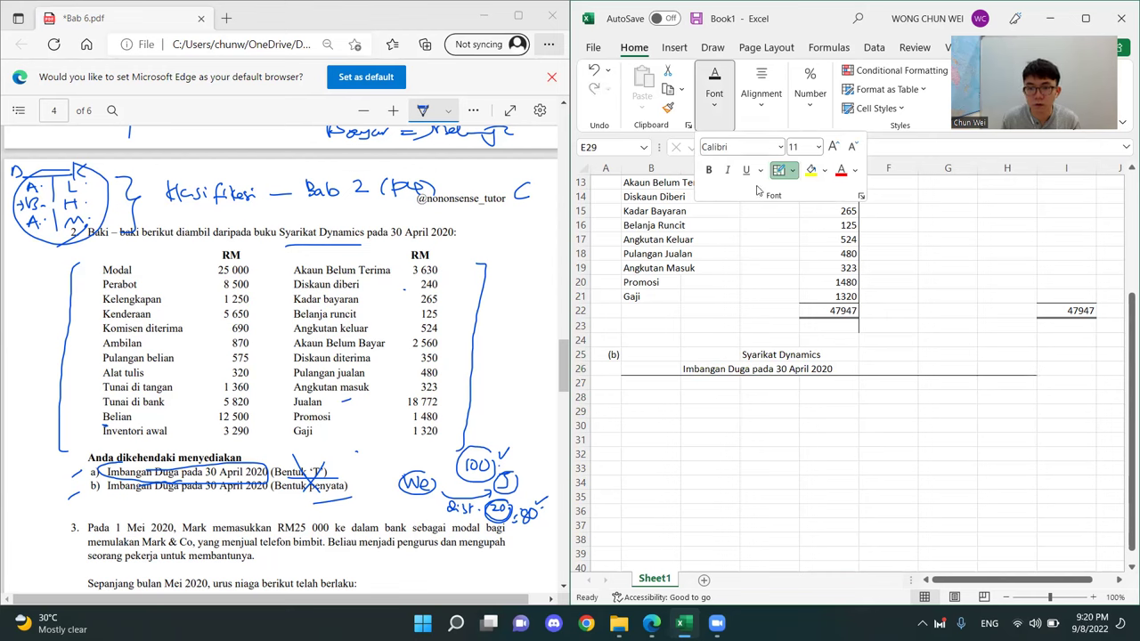
left_click(849, 463)
Move the business name from D25 to E25 and the "Imbangan Duga pada 30 April 2020" title from C26 to D26
left_click(771, 354)
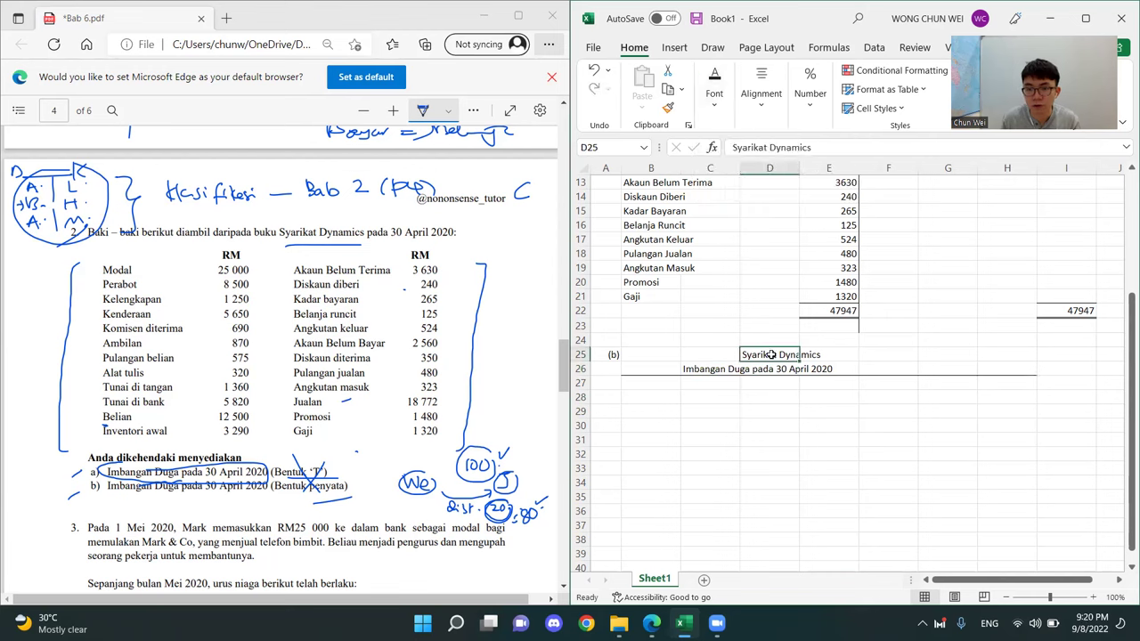
left_click_drag(771, 361, 830, 362)
left_click(806, 439)
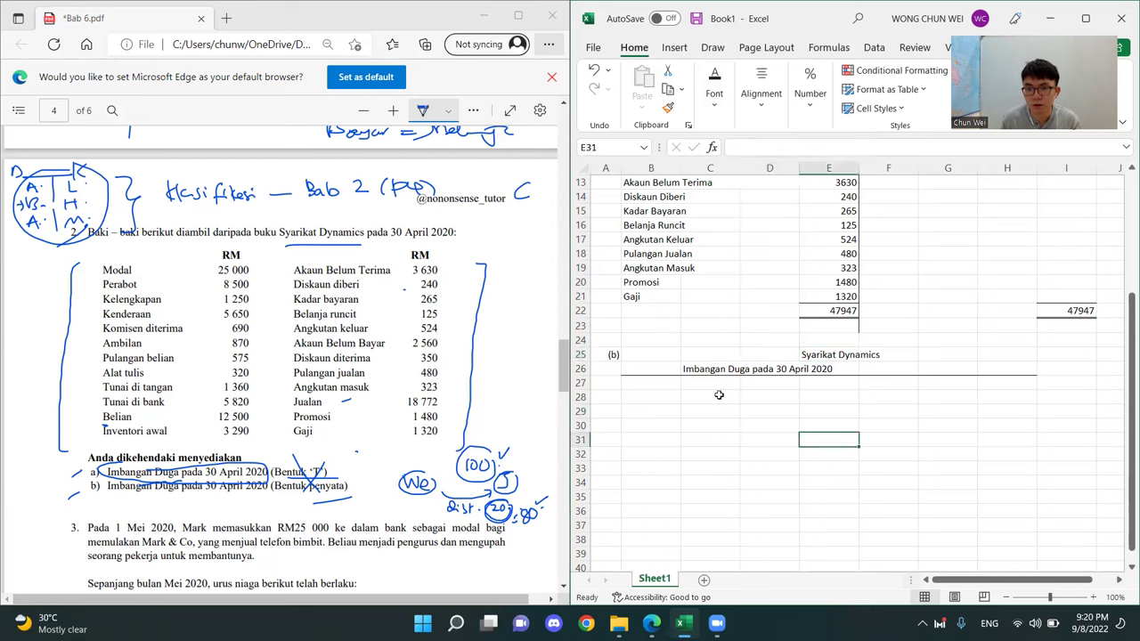
left_click(823, 356)
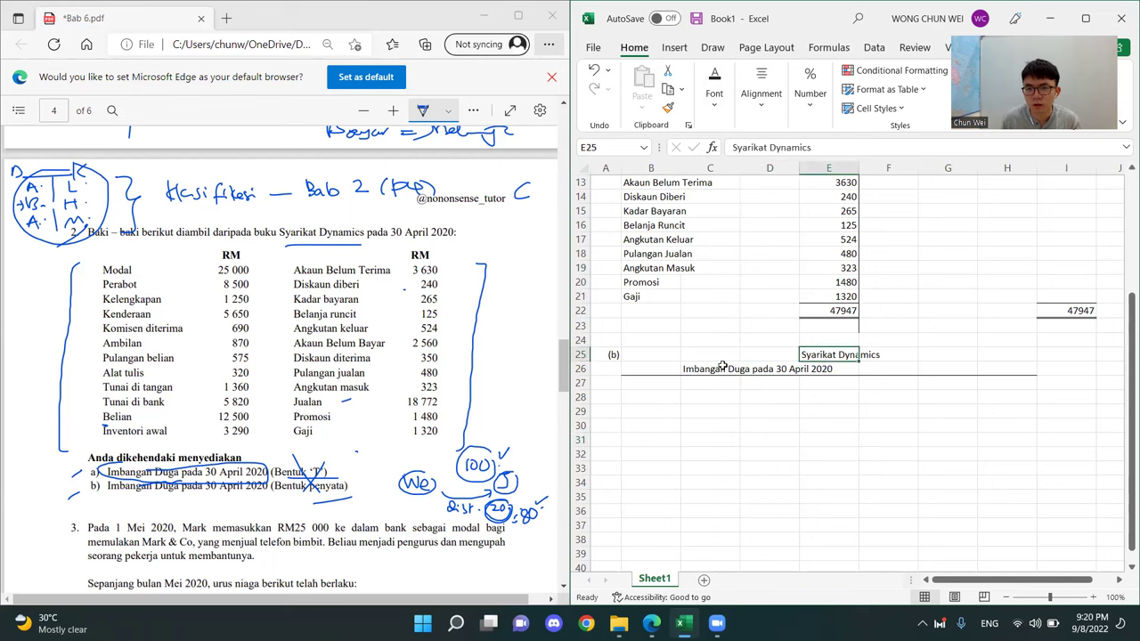
left_click(710, 367)
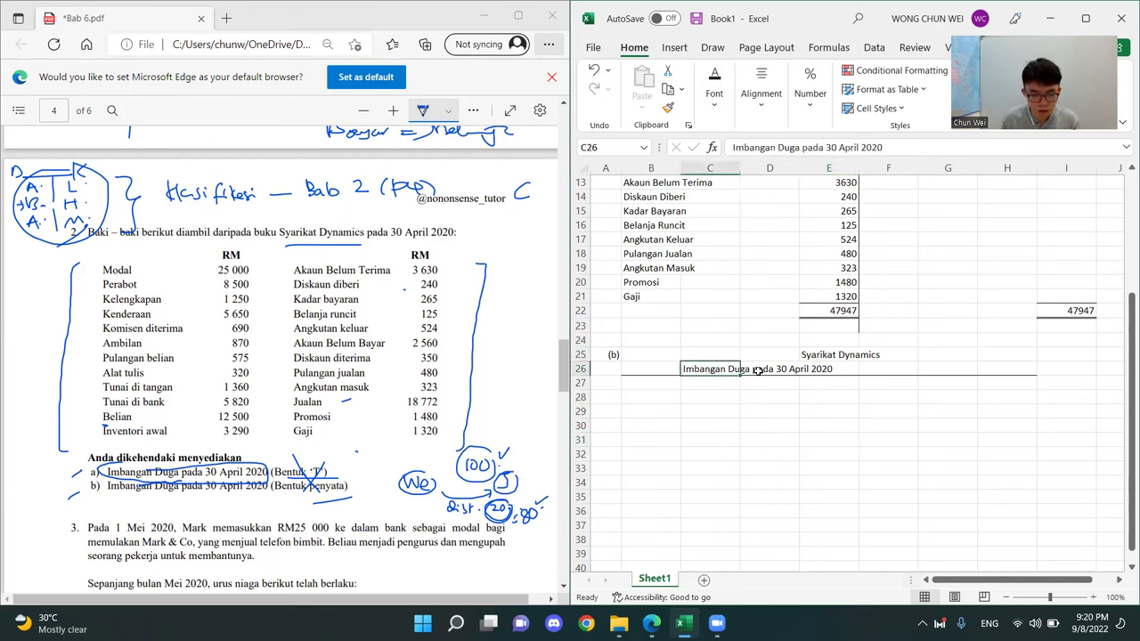
left_click_drag(719, 374, 748, 376)
key("Return")
Reapply the bottom border to C26 so the part (b) heading rule is continuous
left_click(700, 365)
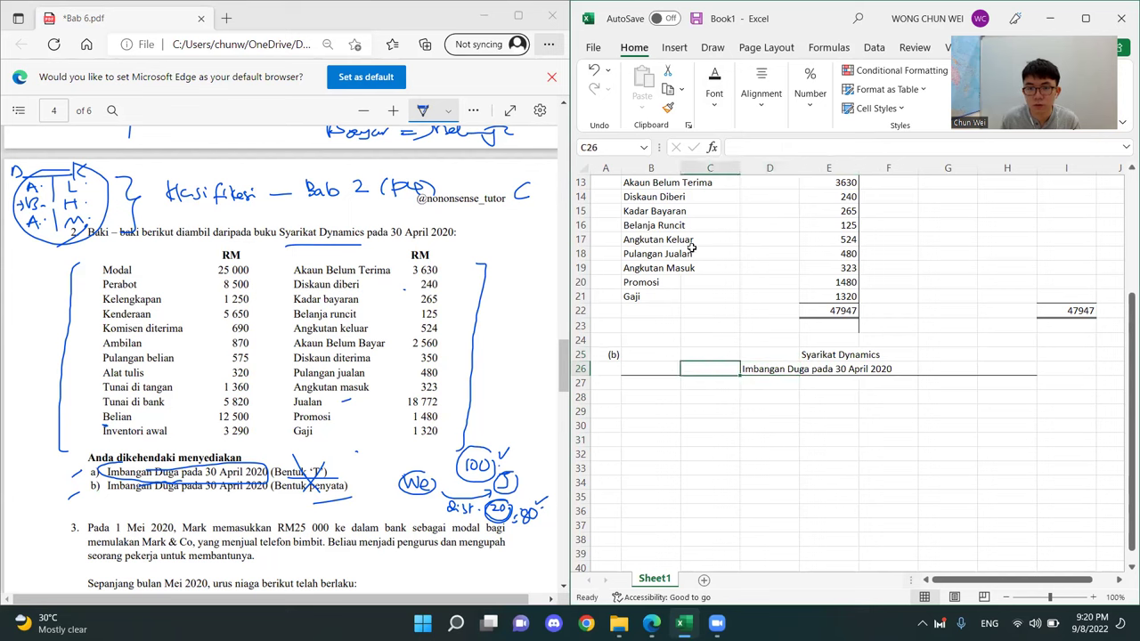
left_click(714, 89)
left_click(778, 170)
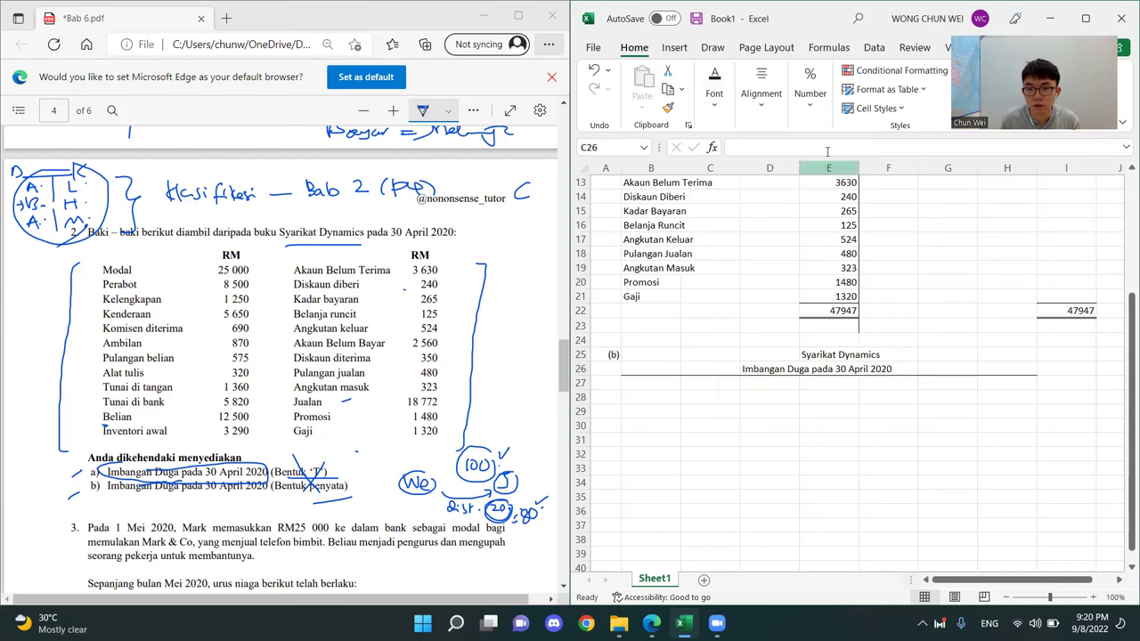
left_click(761, 89)
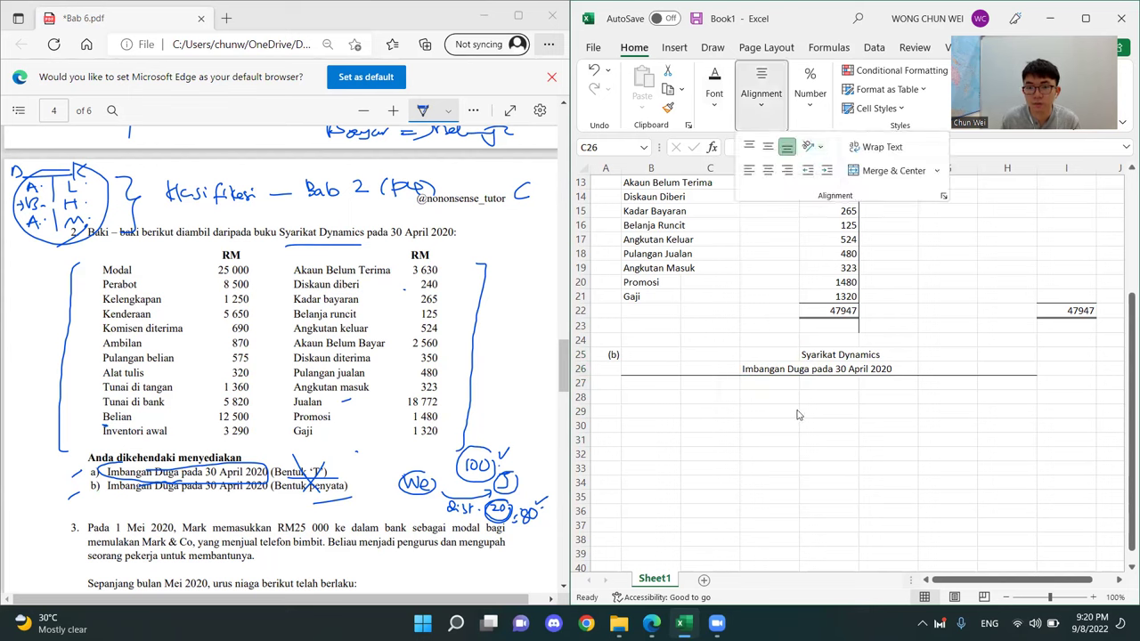
left_click(828, 458)
left_click(833, 451)
left_click(829, 355)
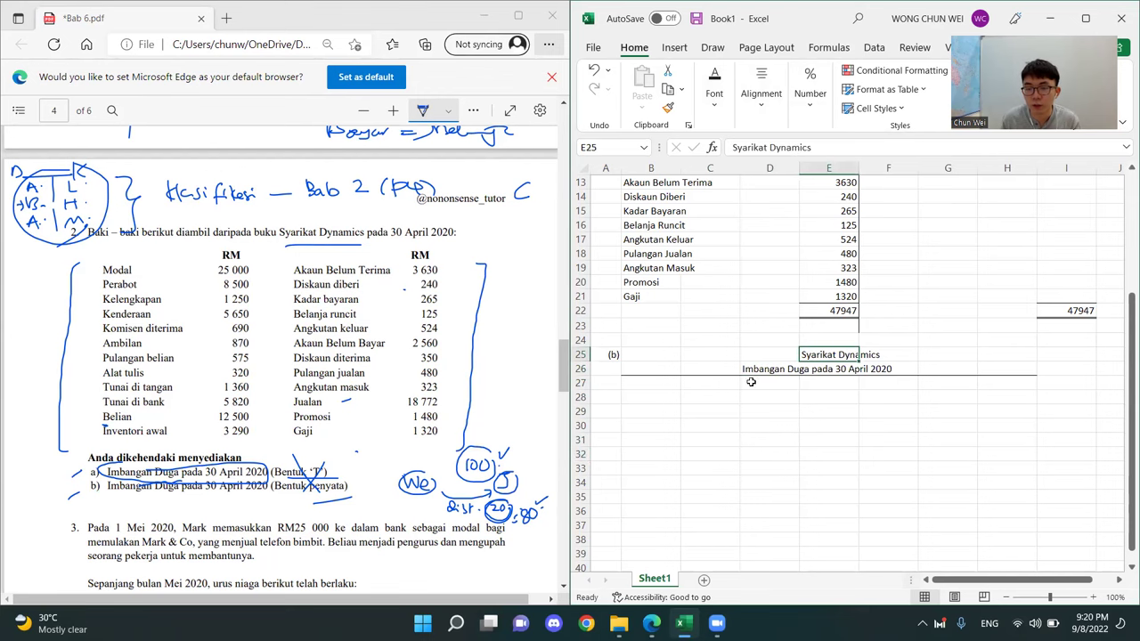
scroll(967, 381, "up", 4)
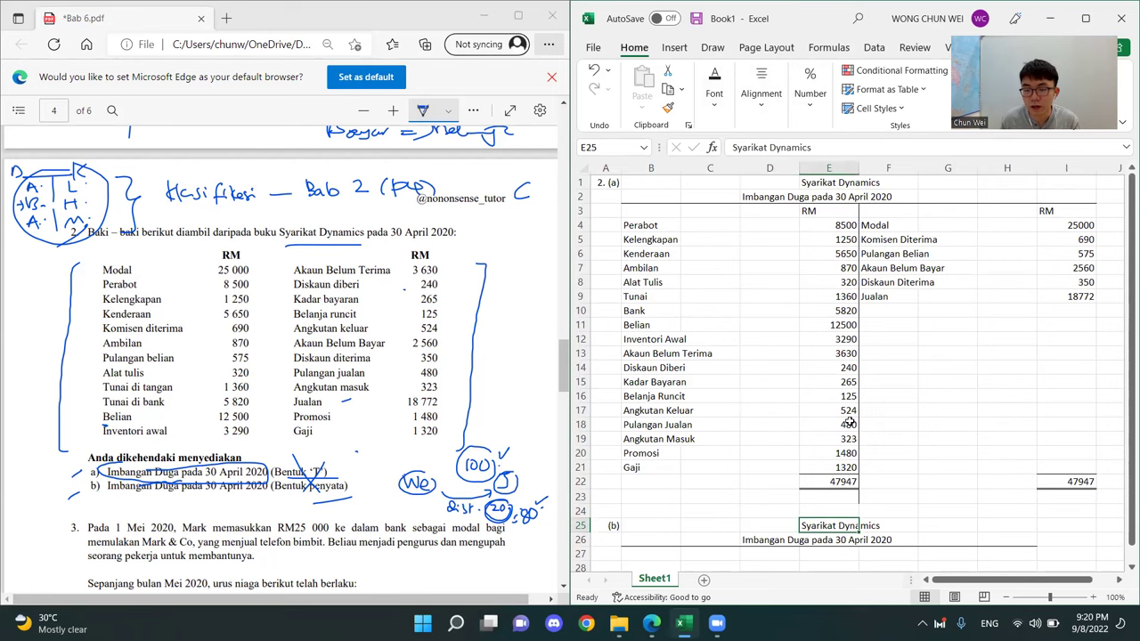
scroll(849, 423, "down", 2)
scroll(858, 448, "down", 2)
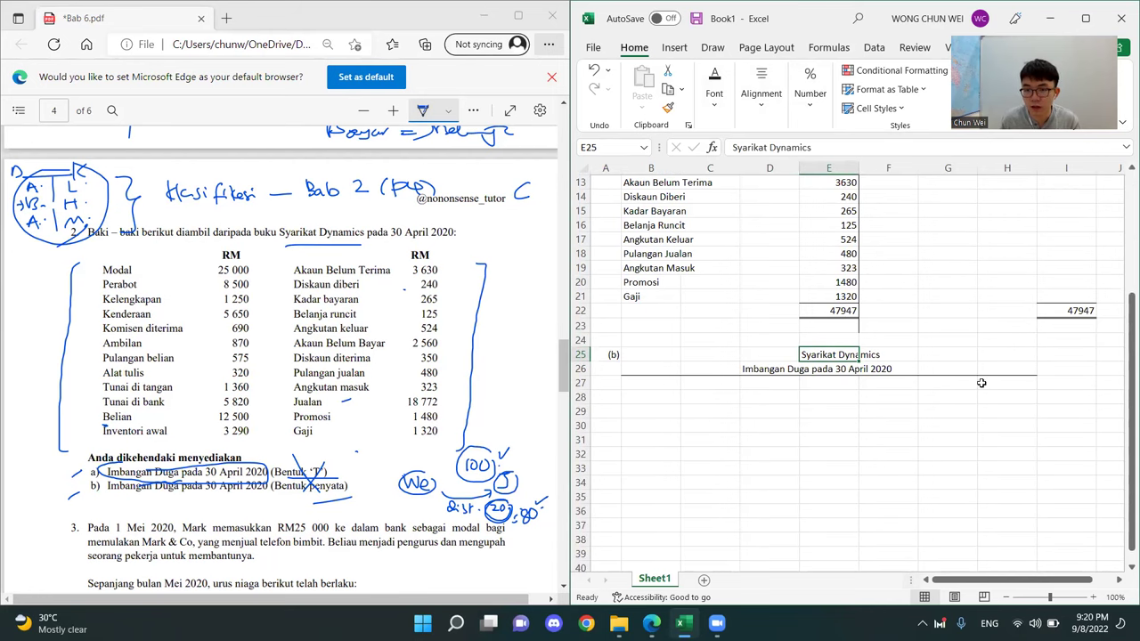
Enter the column headings Debit in G27 and Kredit in H27 below the part (b) title
left_click(933, 387)
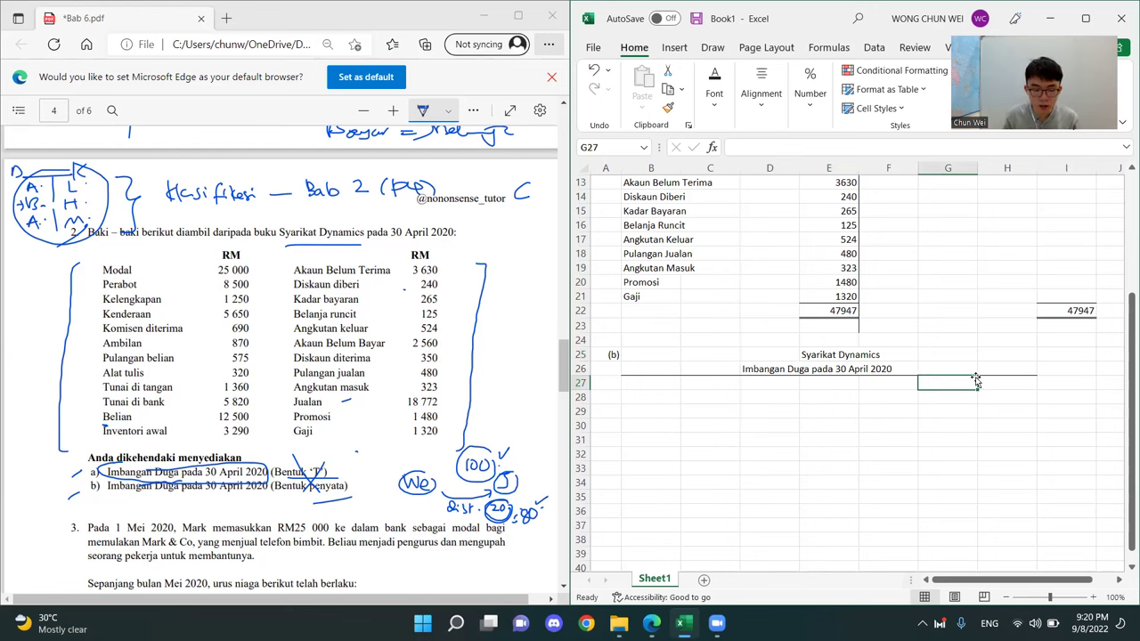
type("RM")
key("Tab")
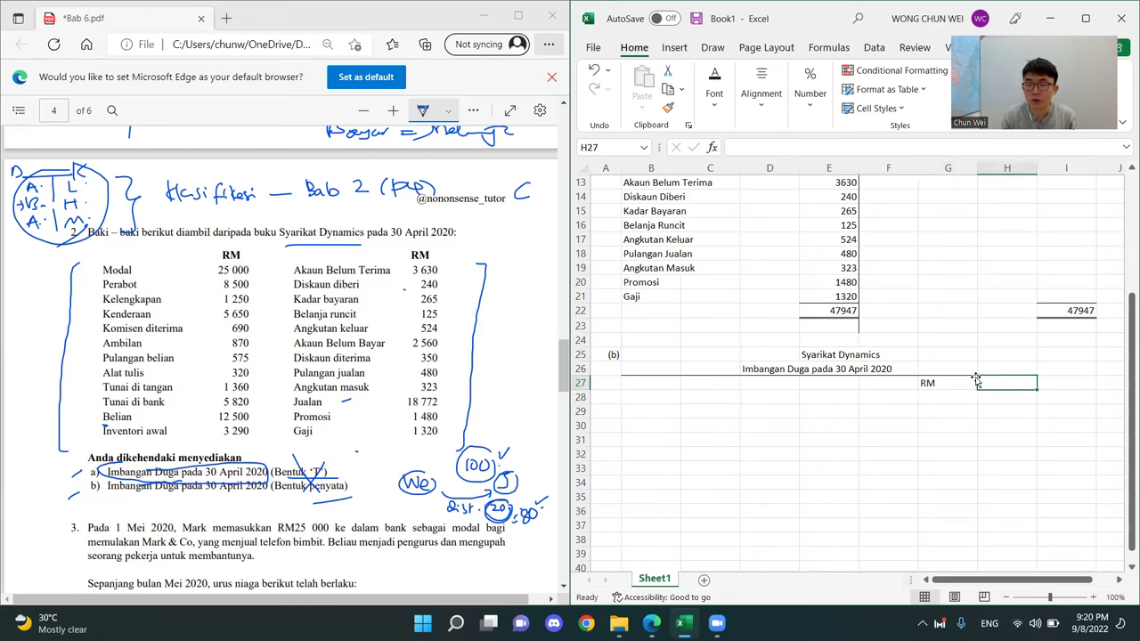
left_click(975, 380)
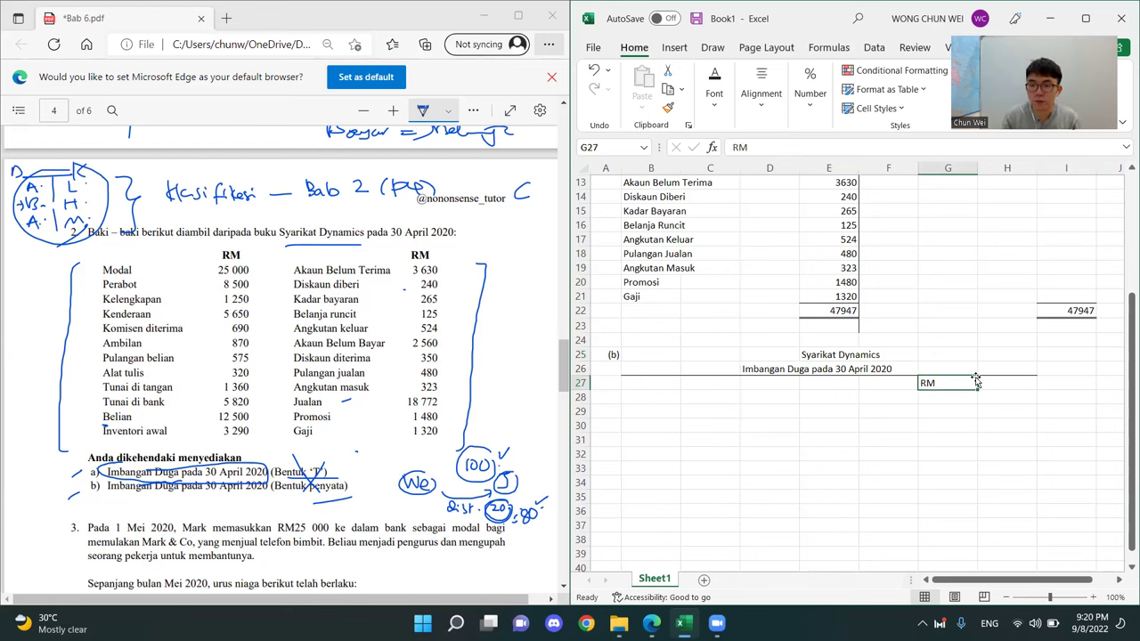
type("Debit")
key("Tab")
type("K")
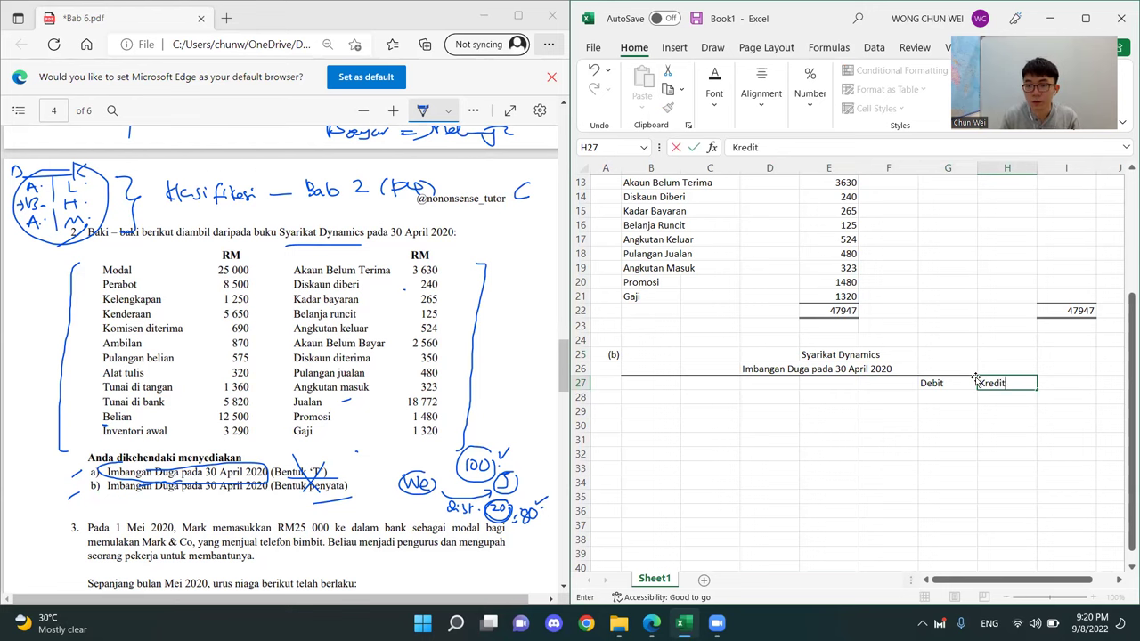
type("redit")
key("Return")
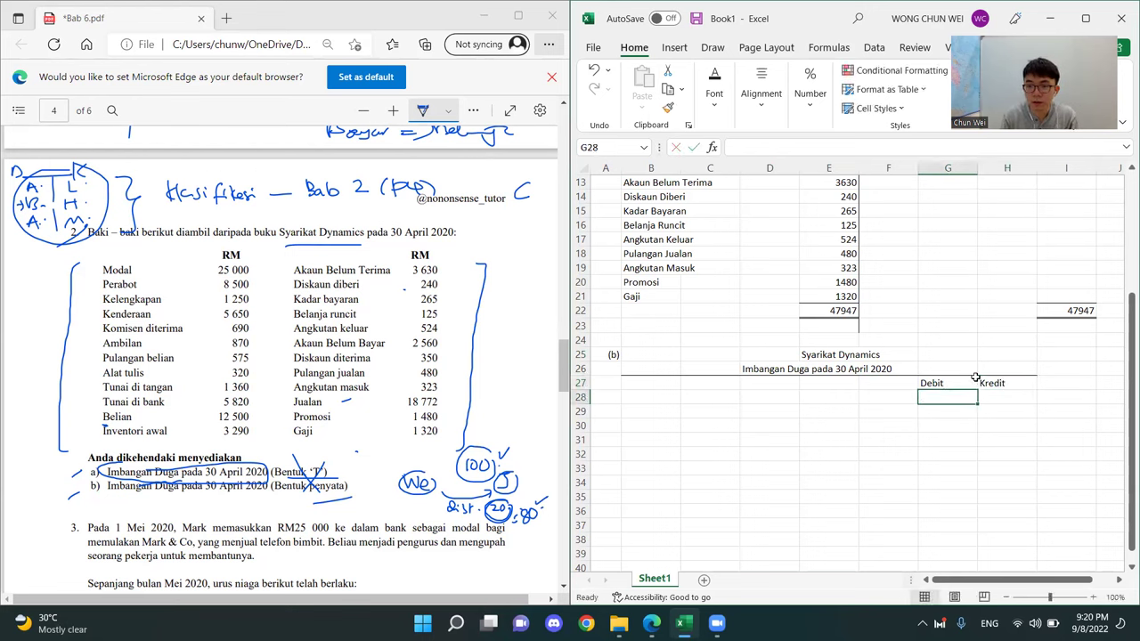
Enter the currency label RM in G28 and H28, under the Debit and Kredit headings
type("RM")
key("Return")
type("RM")
key("Tab")
key("Left")
key("BackSpace")
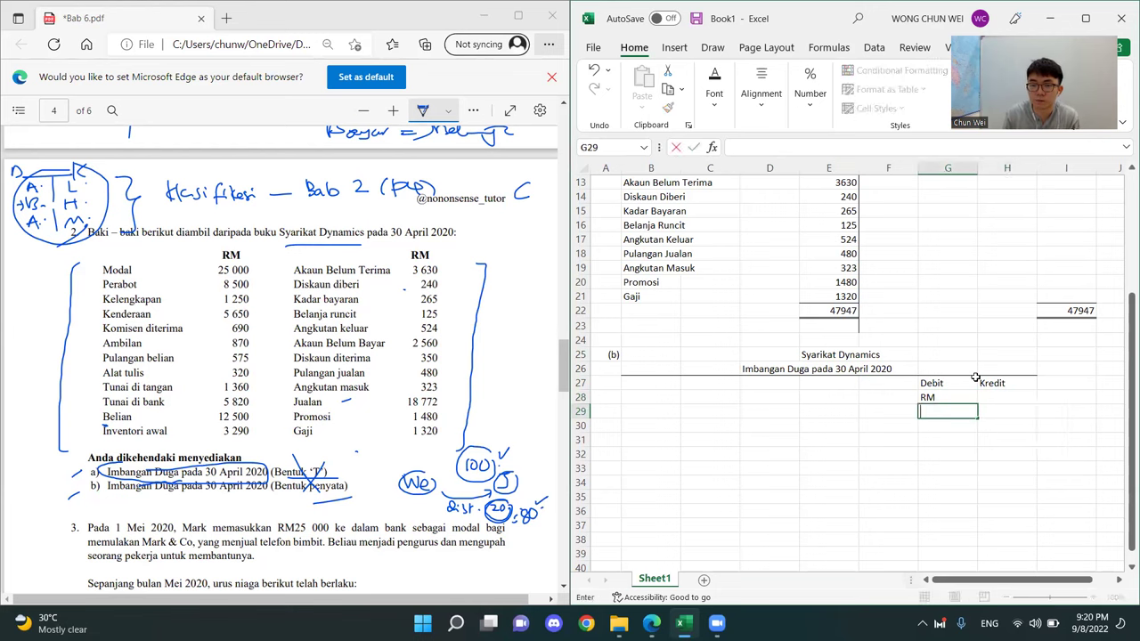
key("Right")
key("Up")
type("RM")
left_click(978, 381)
Centre the Debit, Kredit and RM column headings in rows 27 and 28 of part (b)
left_click_drag(959, 383, 955, 403)
left_click_drag(579, 382, 580, 397)
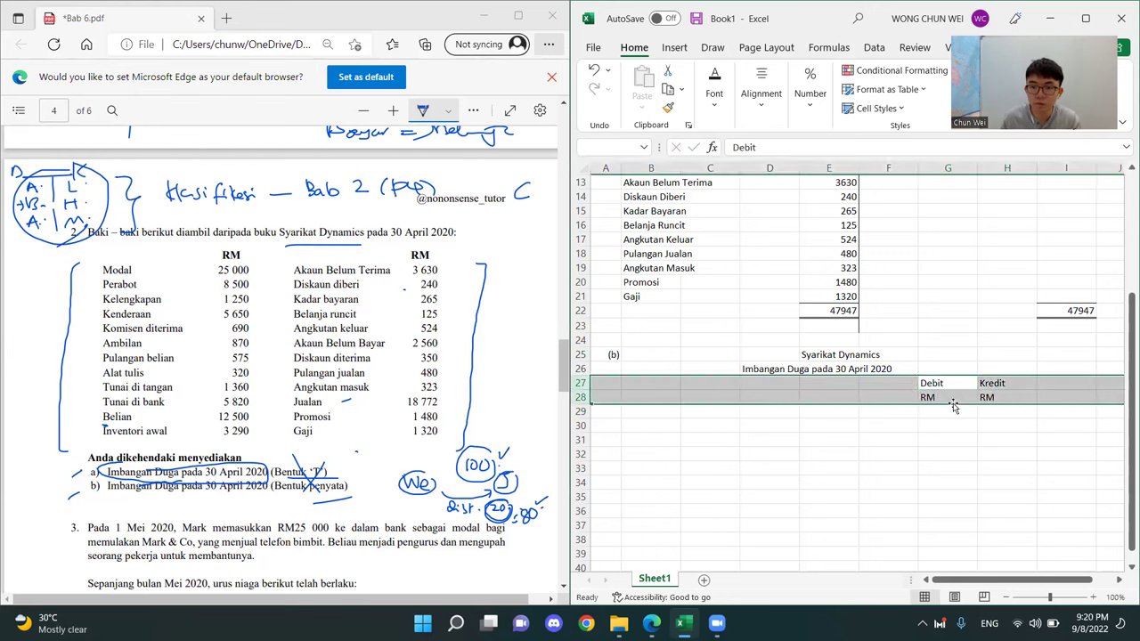
left_click(764, 114)
left_click(767, 170)
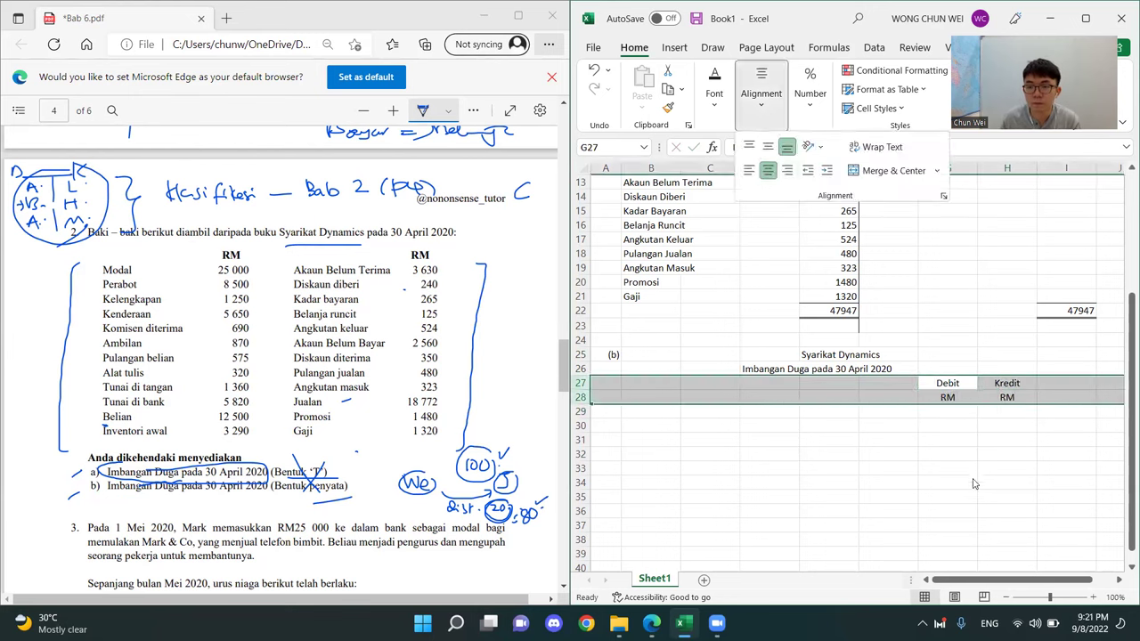
left_click(977, 482)
Compare the part (b) statement layout with the completed T-form trial balance in part (a)
left_click_drag(958, 388, 1003, 398)
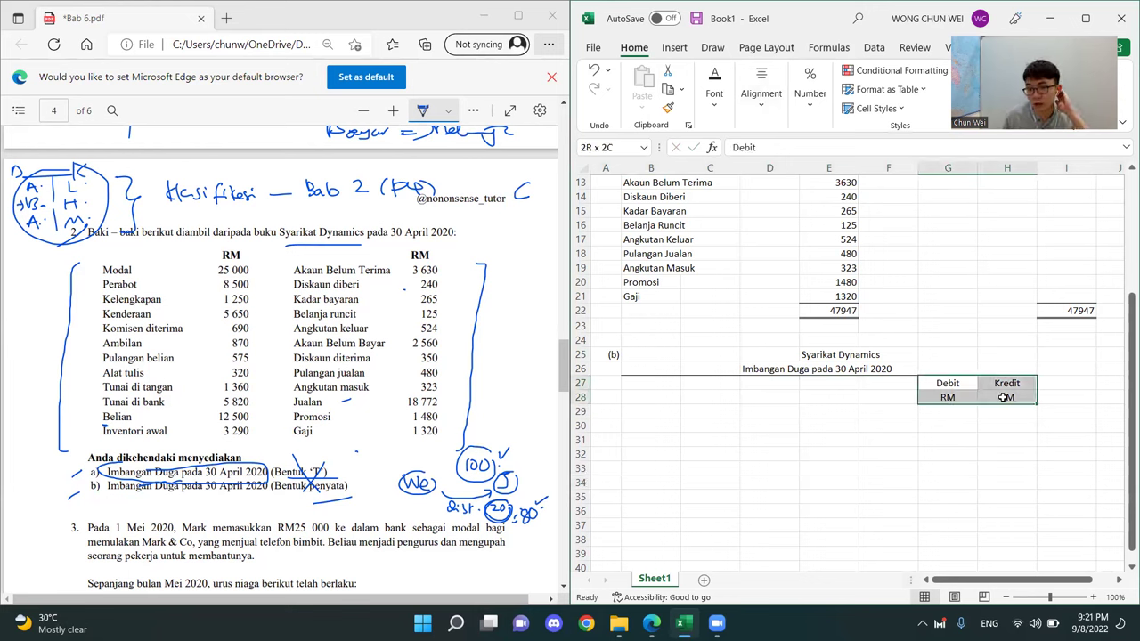
left_click(859, 435)
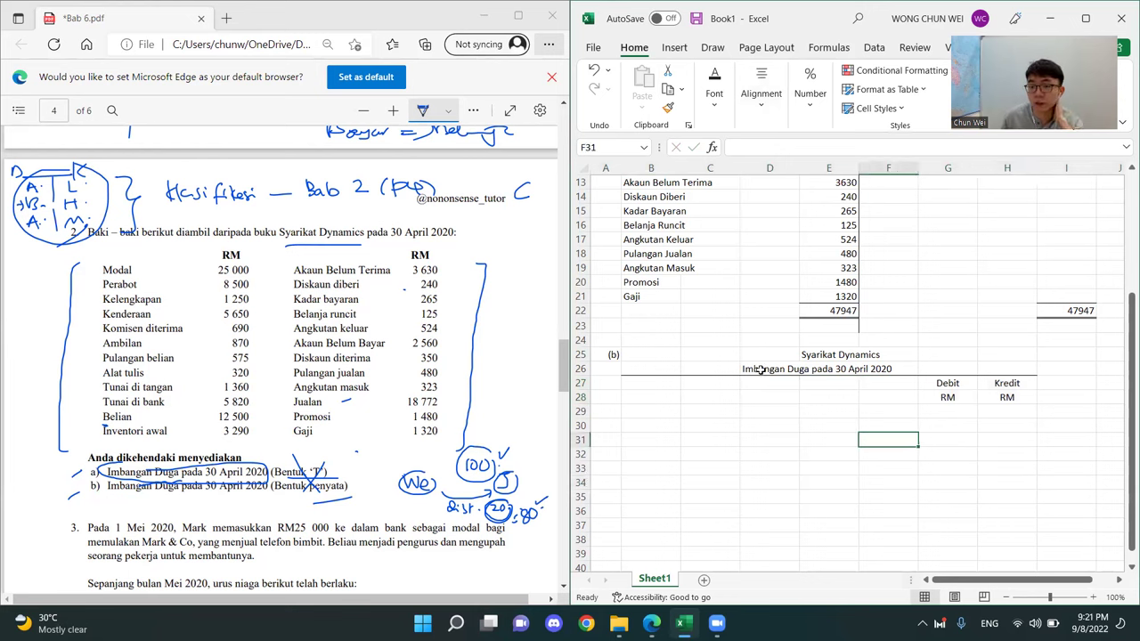
left_click(850, 411)
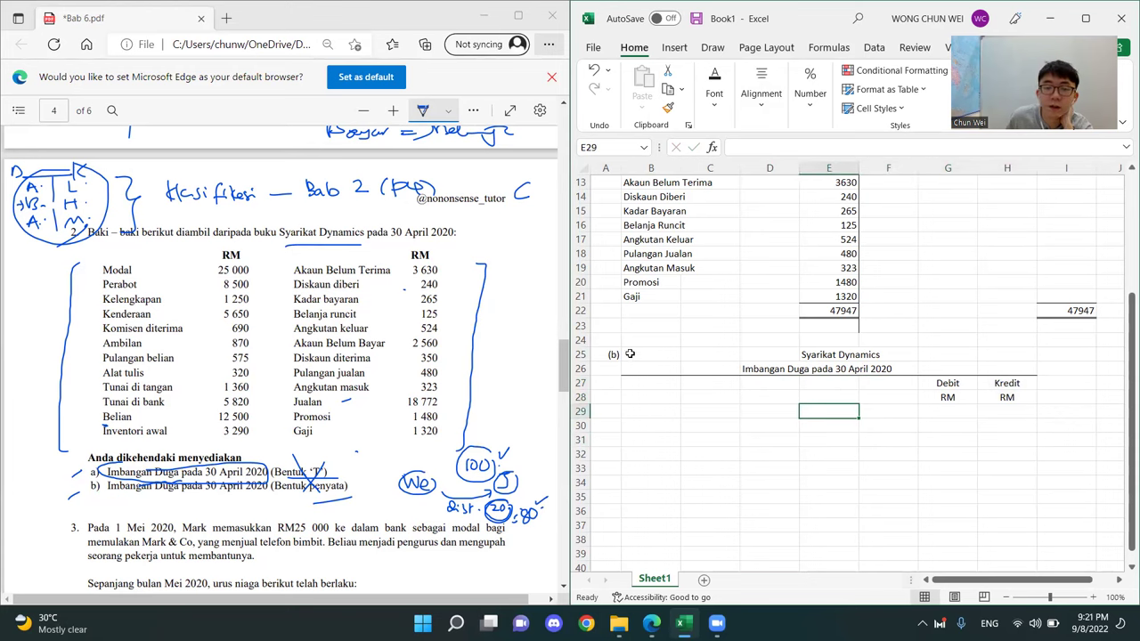
scroll(662, 334, "down", 2)
scroll(661, 334, "down", 2)
scroll(667, 352, "up", 1)
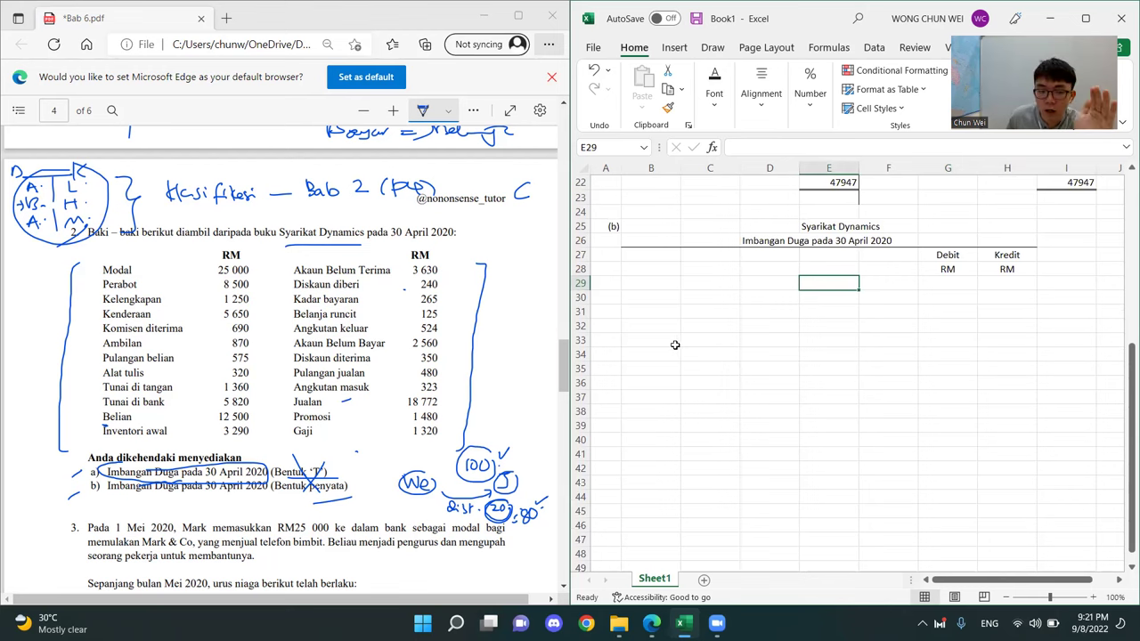
left_click_drag(659, 229, 1007, 411)
scroll(761, 216, "up", 7)
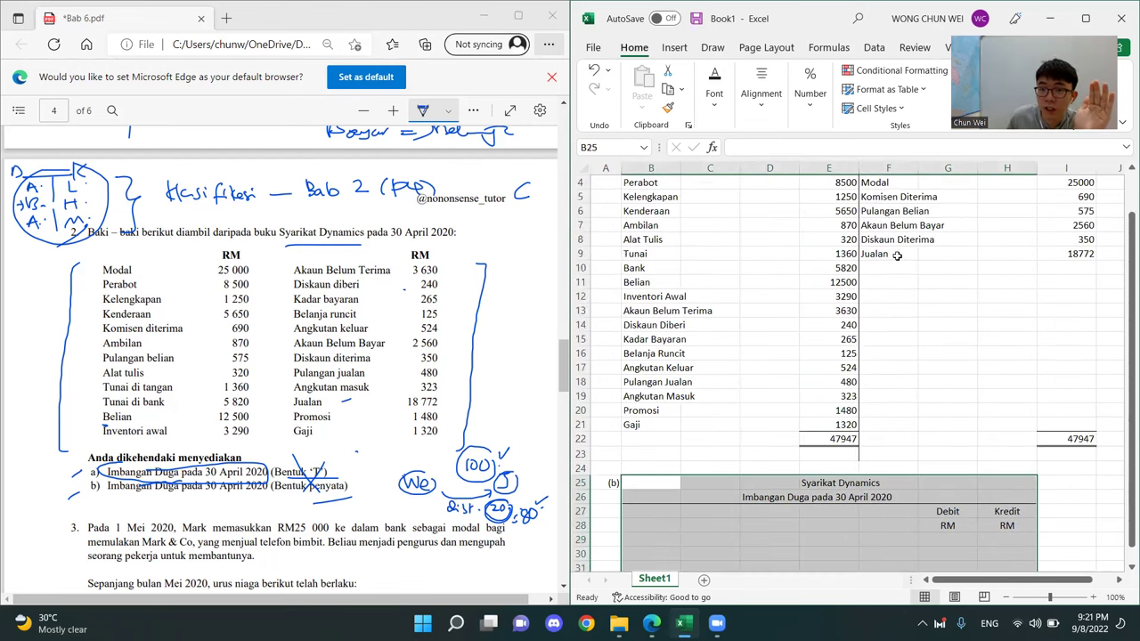
left_click_drag(684, 184, 1023, 455)
scroll(965, 361, "down", 4)
scroll(895, 343, "up", 4)
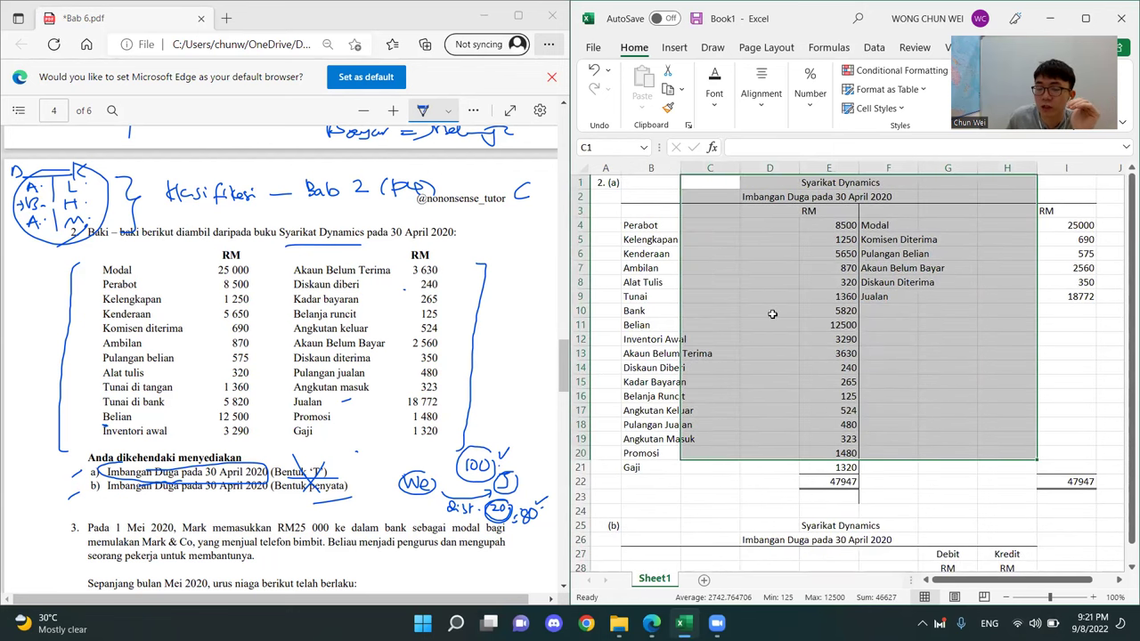
left_click(947, 310)
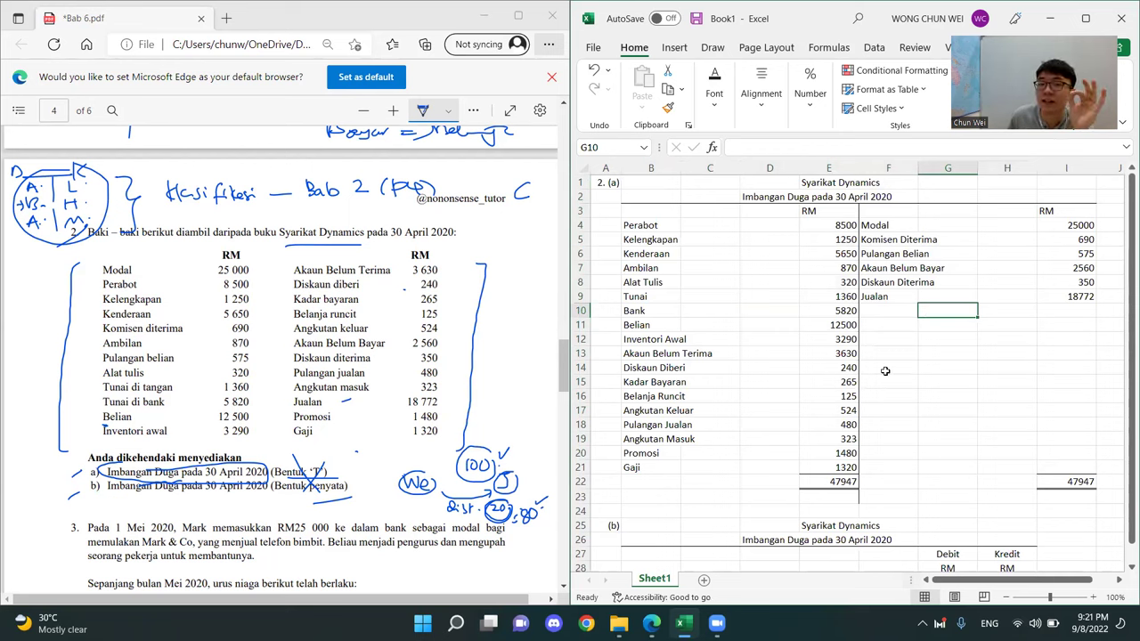
left_click(926, 381)
scroll(909, 365, "down", 2)
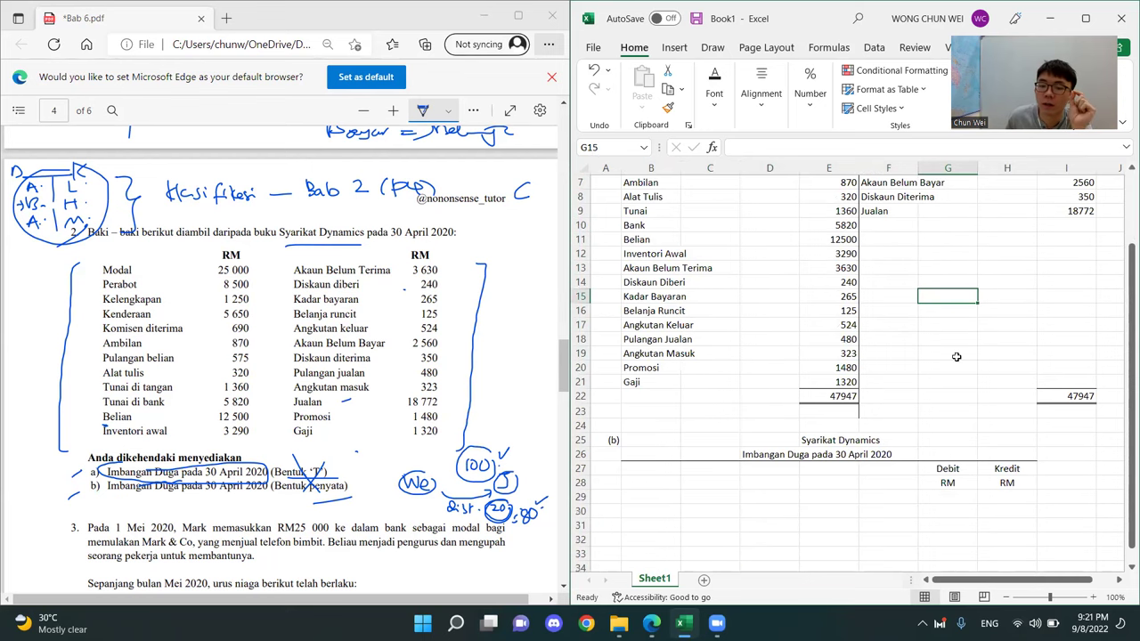
Examine the empty part (b) statement area and its Debit and Kredit columns against the part (a) account lists
scroll(957, 356, "down", 4)
left_click_drag(663, 271, 1012, 463)
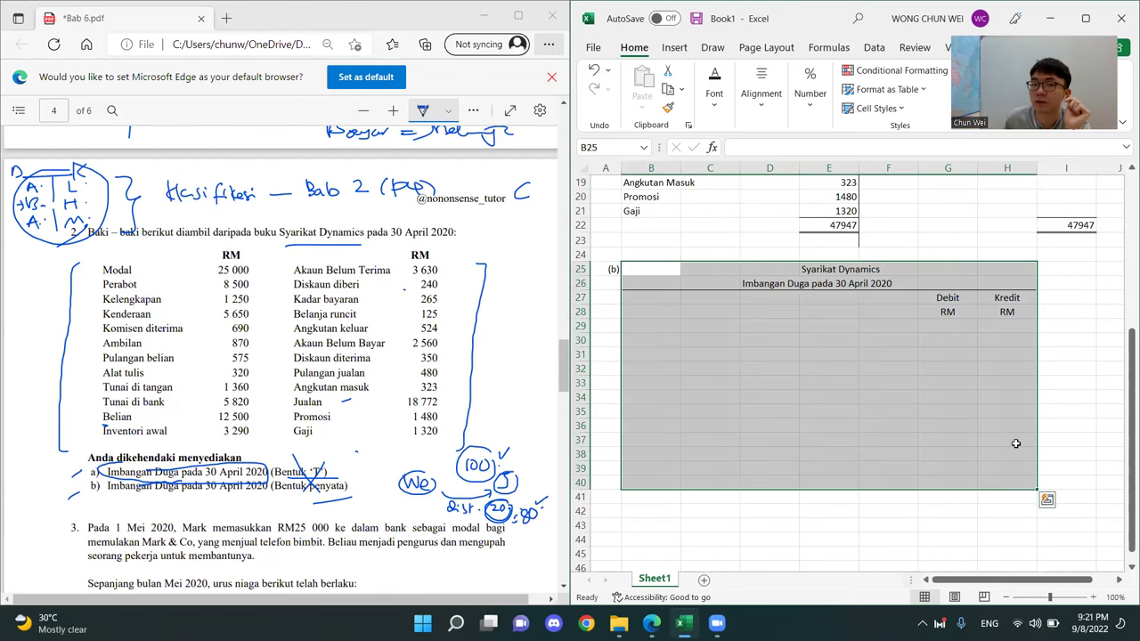
scroll(1013, 428, "down", 2)
scroll(1006, 405, "up", 1)
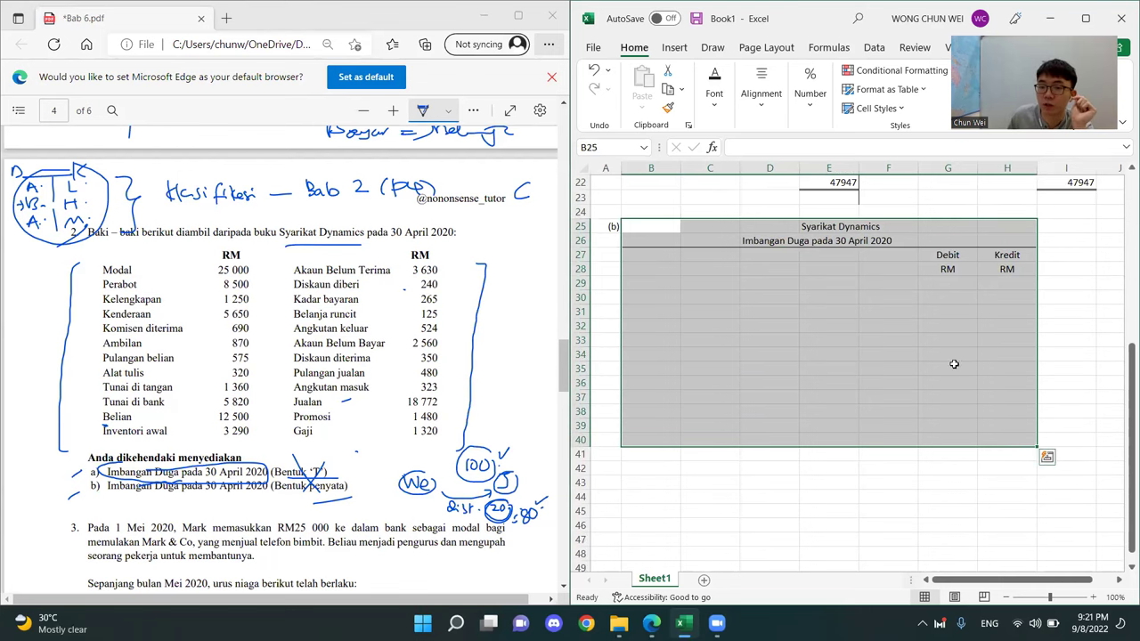
left_click(955, 256)
left_click(1006, 255)
scroll(997, 231, "up", 5)
scroll(997, 224, "up", 2)
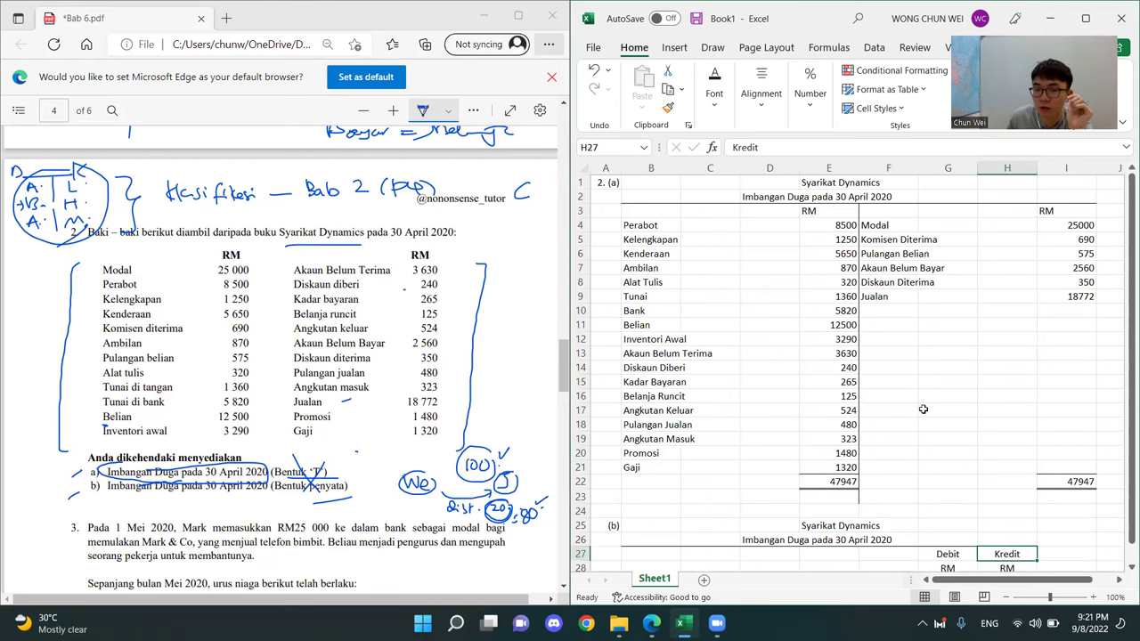
scroll(962, 428, "down", 3)
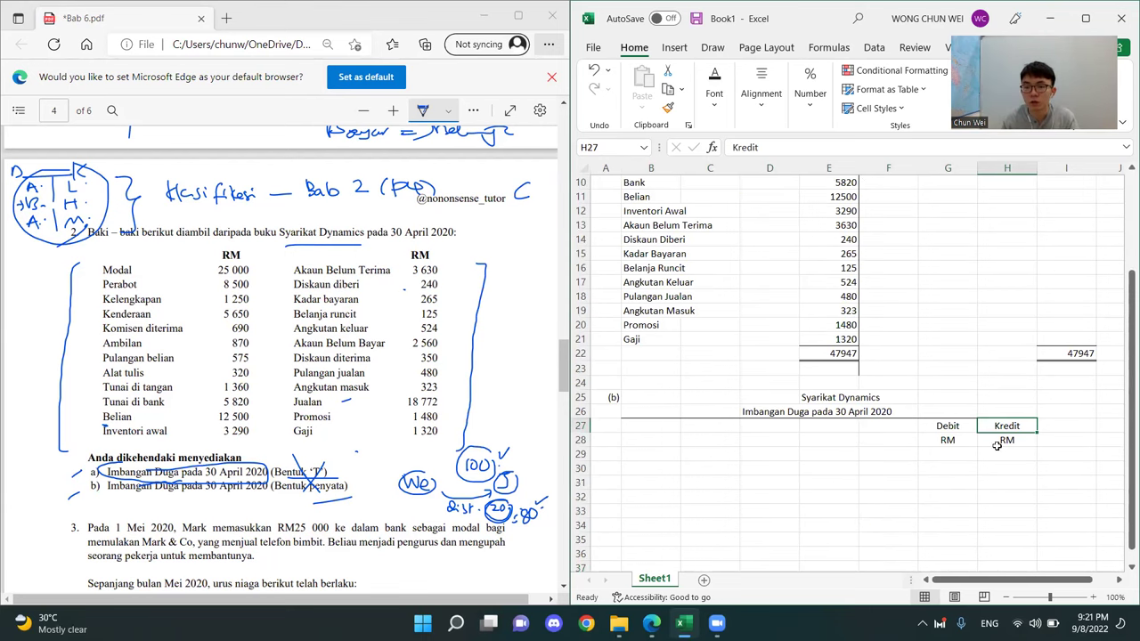
left_click_drag(947, 453, 1006, 526)
scroll(982, 431, "down", 6)
scroll(982, 432, "up", 3)
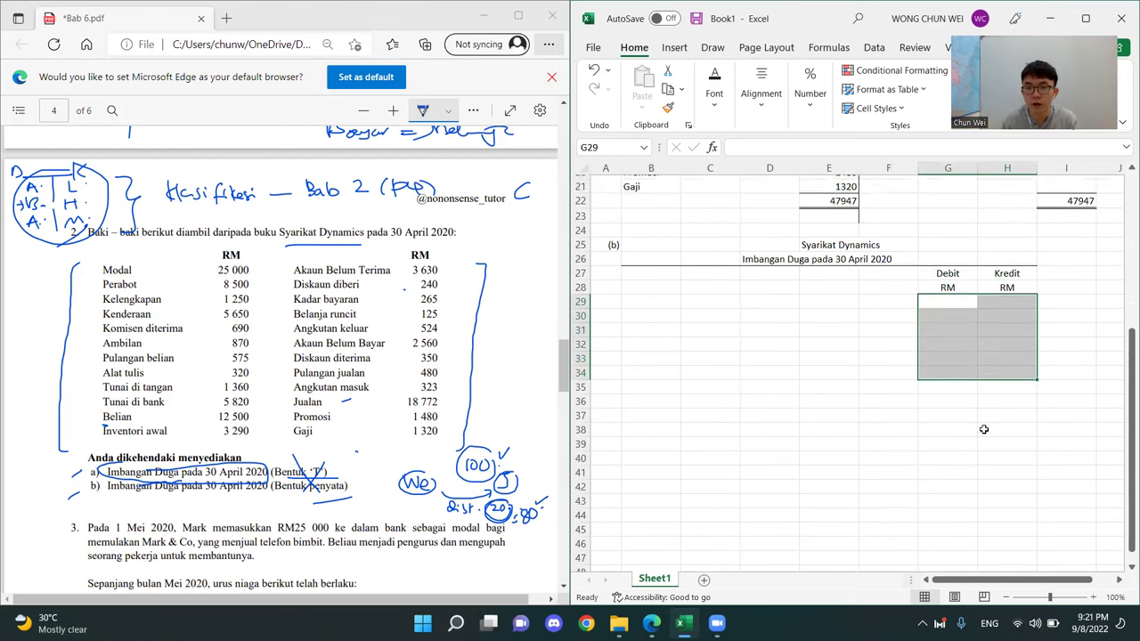
scroll(982, 432, "down", 1)
left_click(828, 453)
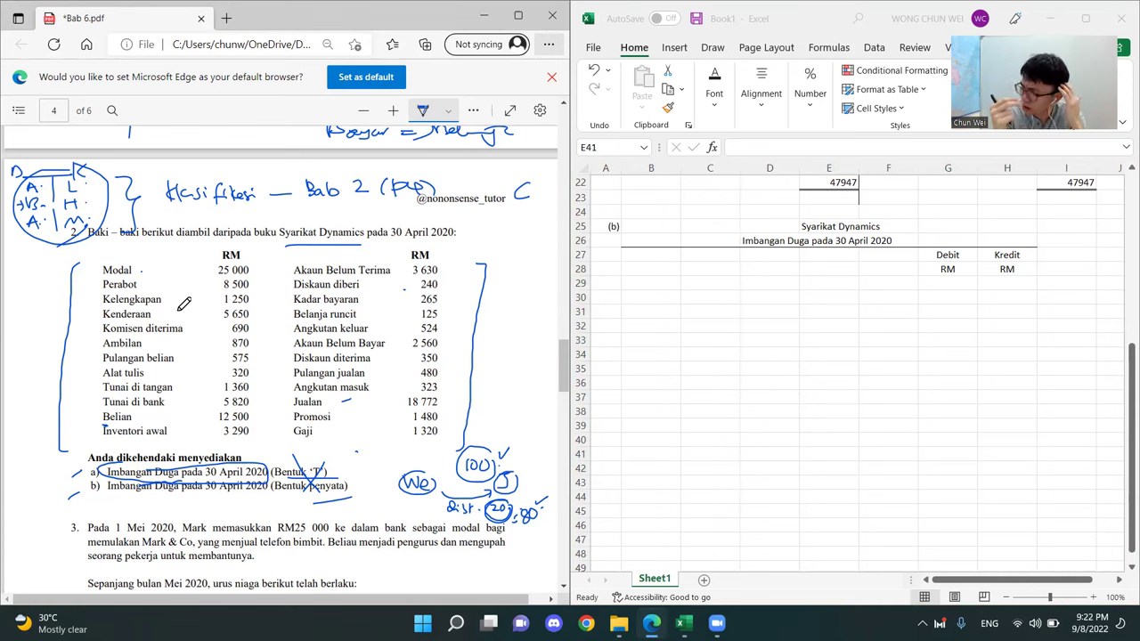
Switch to the question PDF in Edge and handwrite an A beside Kelengkapan in the balances list
mouse_move(178, 307)
left_mouse_down()
mouse_move(169, 294)
mouse_move(183, 301)
left_mouse_up()
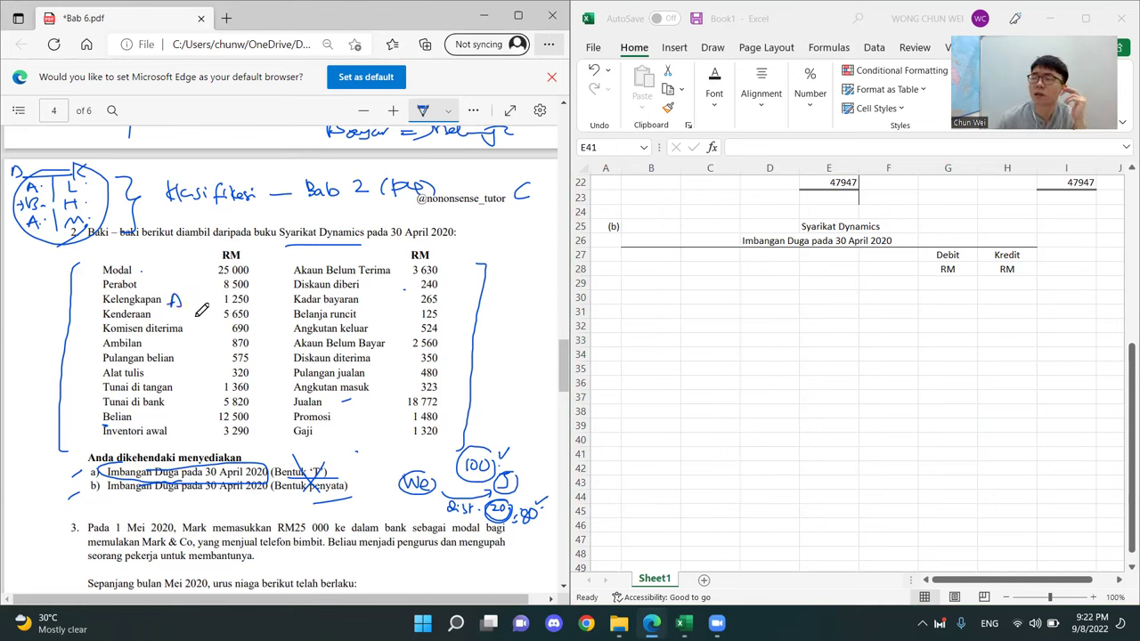
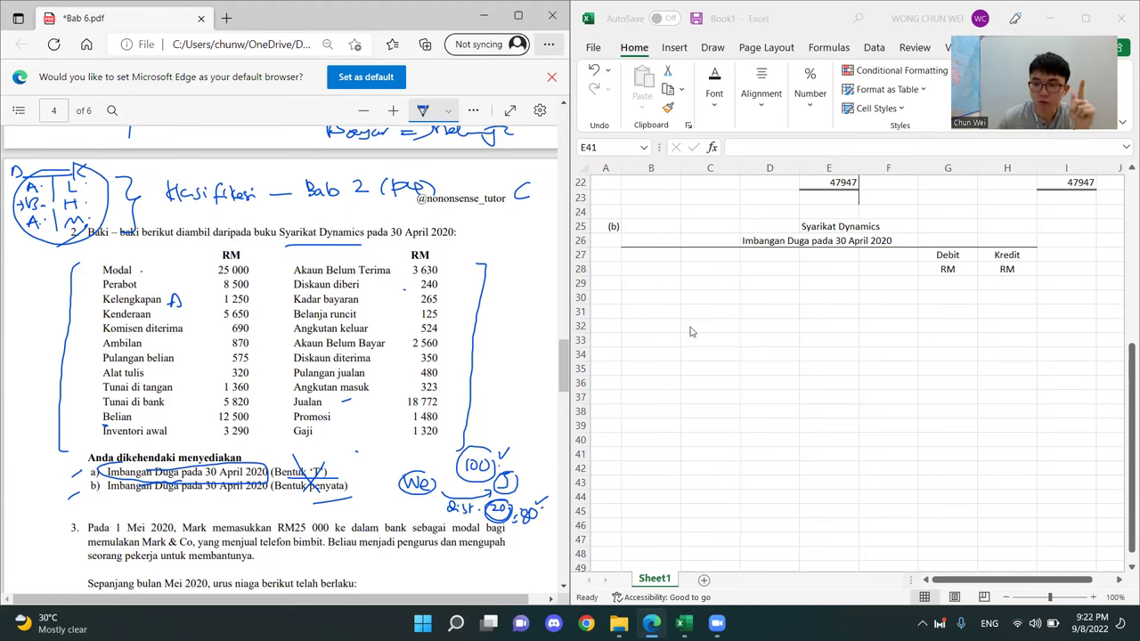
Switch back to Excel, enter the account name Modal in B29 and move to its Kredit cell H29
key("alt+Tab")
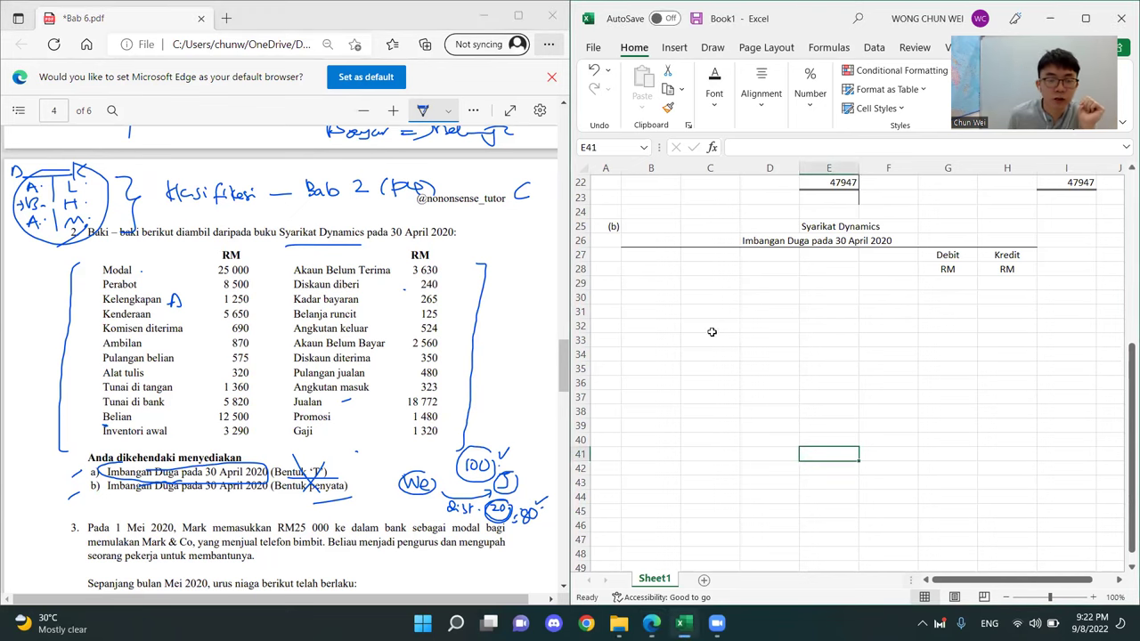
left_click(723, 296)
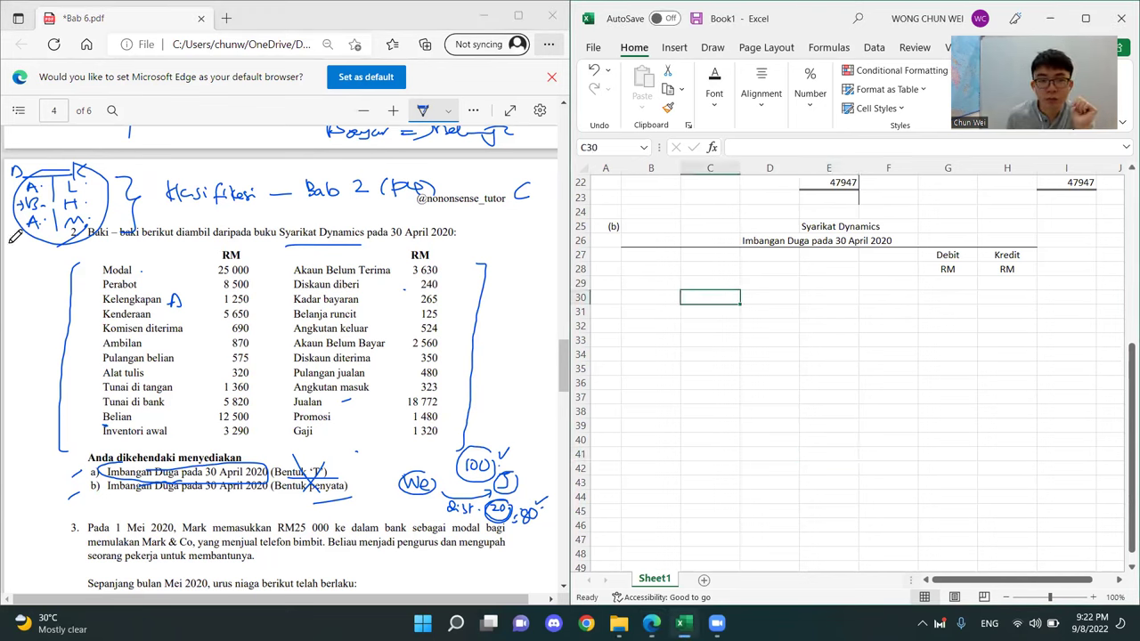
left_click(649, 283)
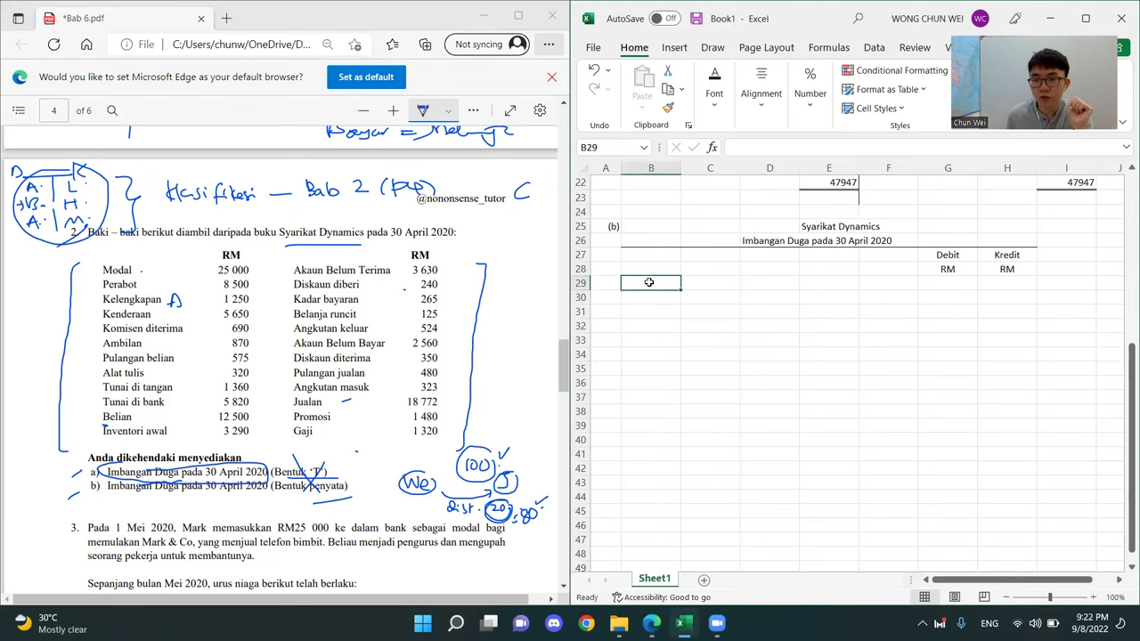
type("Modal")
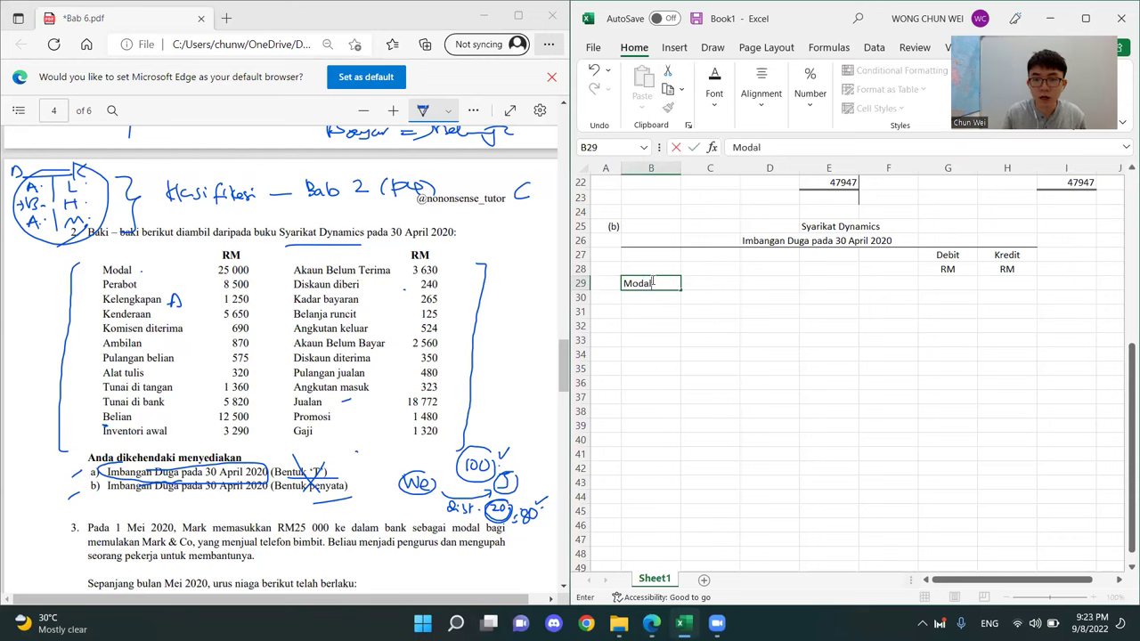
key("Tab")
key("Tab")
key("Tab")
key("Tab")
key("Tab")
key("Tab")
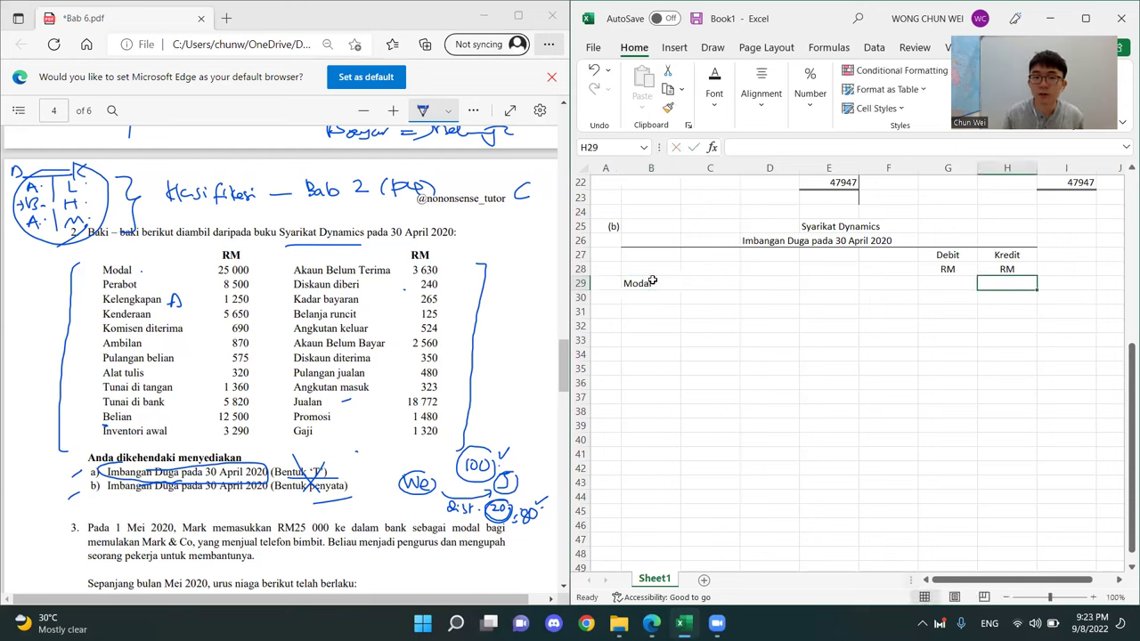
Enter 25000 in the Kredit column for Modal
key("shift+Tab")
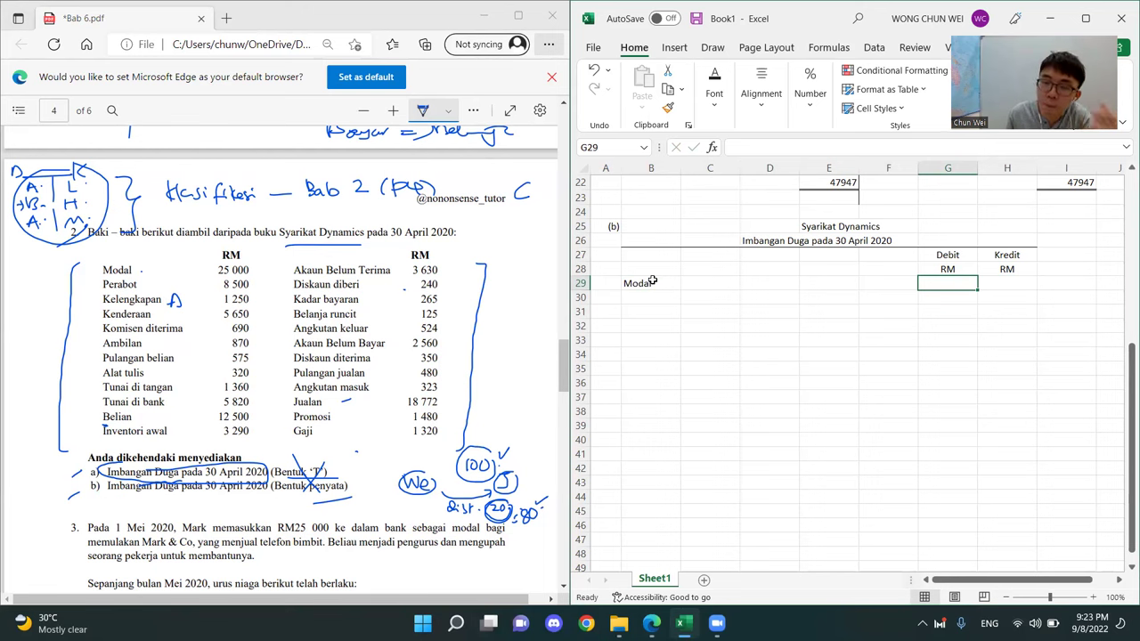
key("Right")
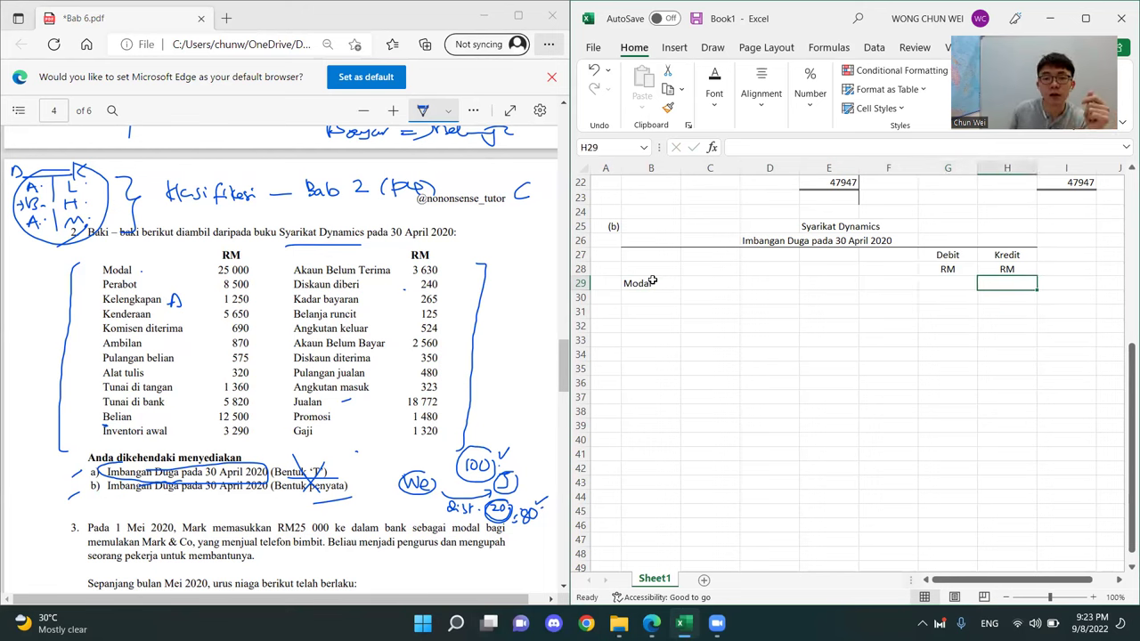
type("25000")
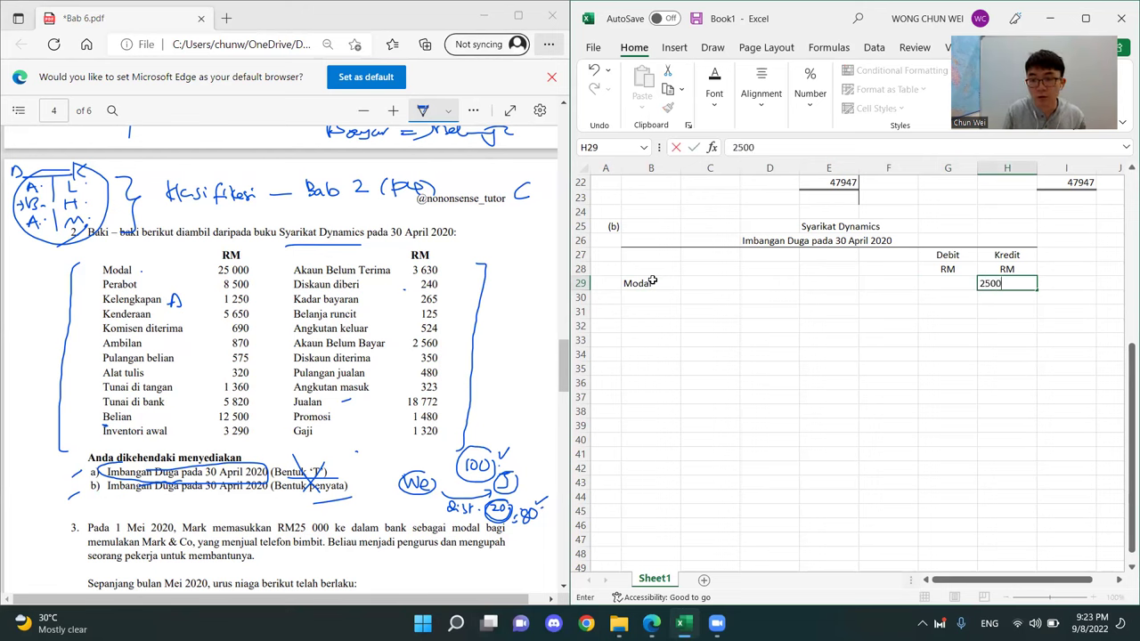
key("Return")
Add Perabot as the account in row 30, directly below Modal
key("Left")
key("Left")
key("Left")
key("Left")
key("Left")
key("Left")
key("Up")
left_click(654, 293)
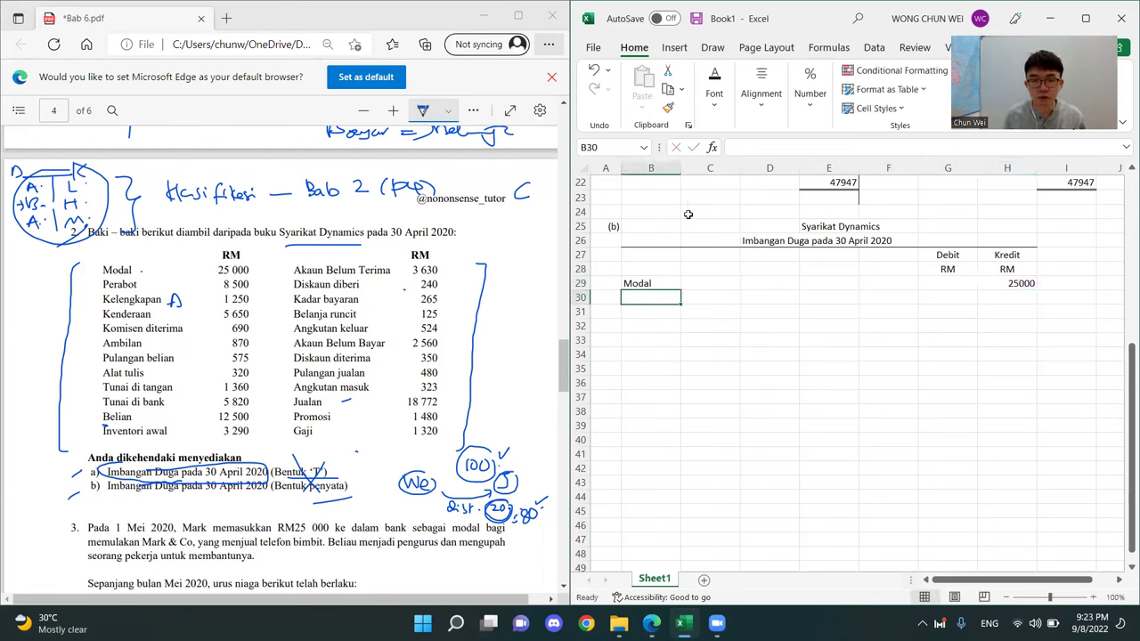
type("Perabot")
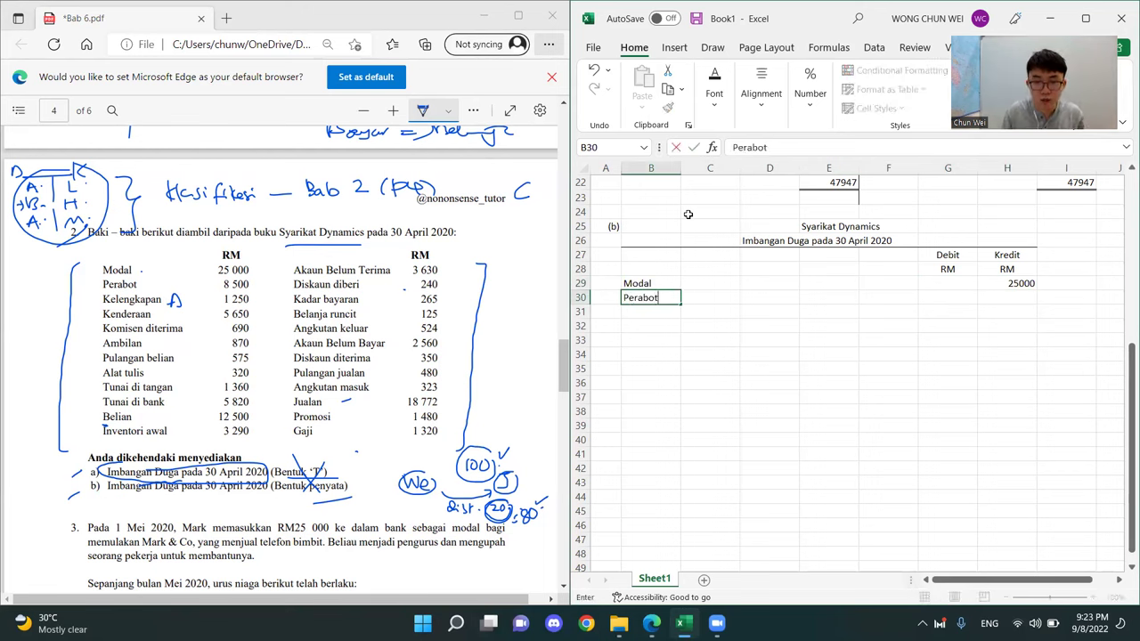
key("Return")
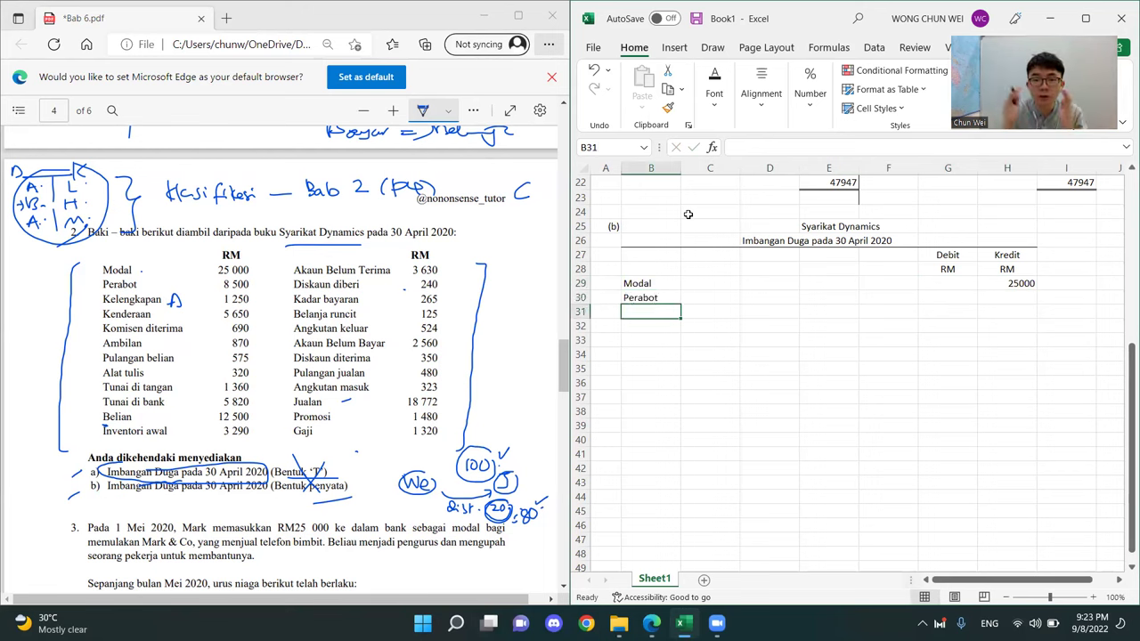
Enter 8500 in the Debit column for Perabot
left_click_drag(673, 260, 679, 493)
left_click(656, 383)
left_click(645, 300)
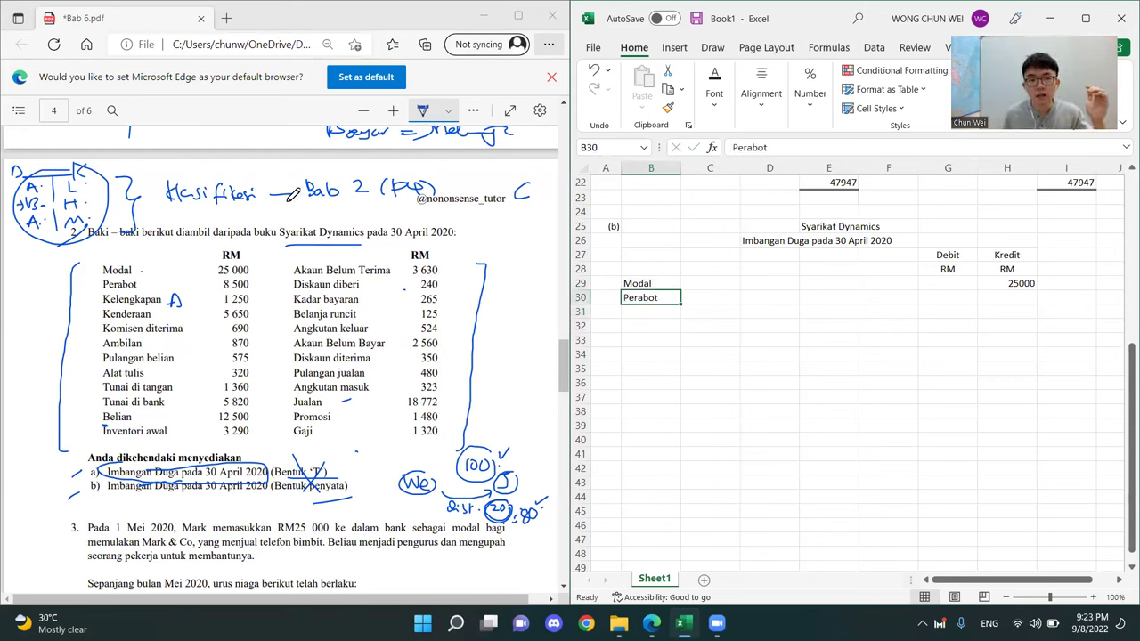
left_click_drag(898, 367, 895, 356)
left_click_drag(952, 249, 948, 490)
left_click(951, 303)
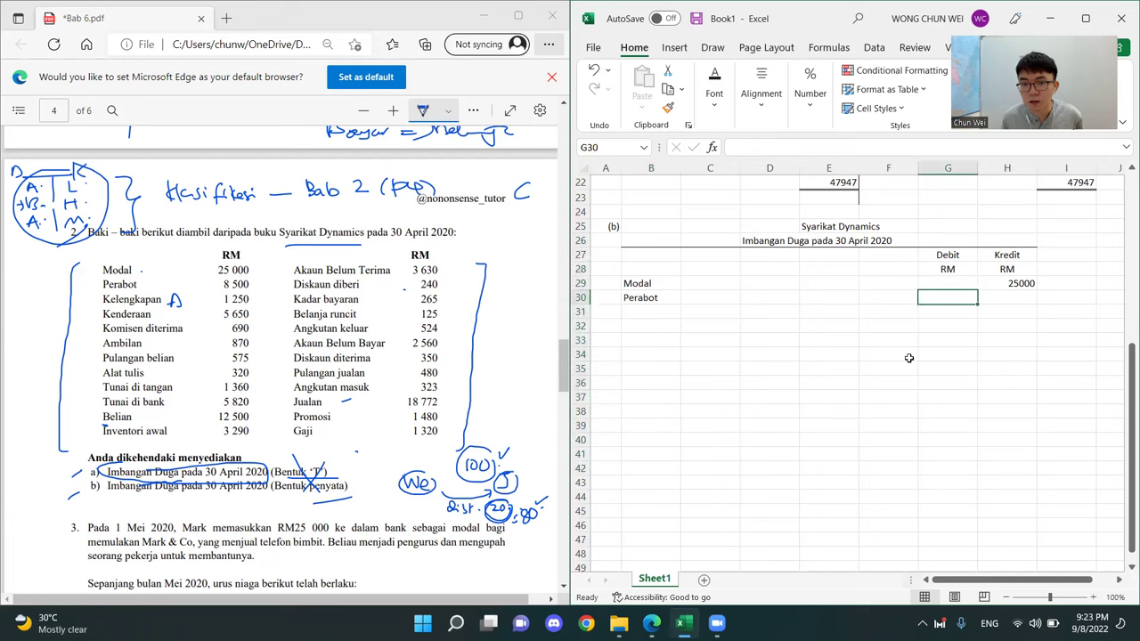
type("8500")
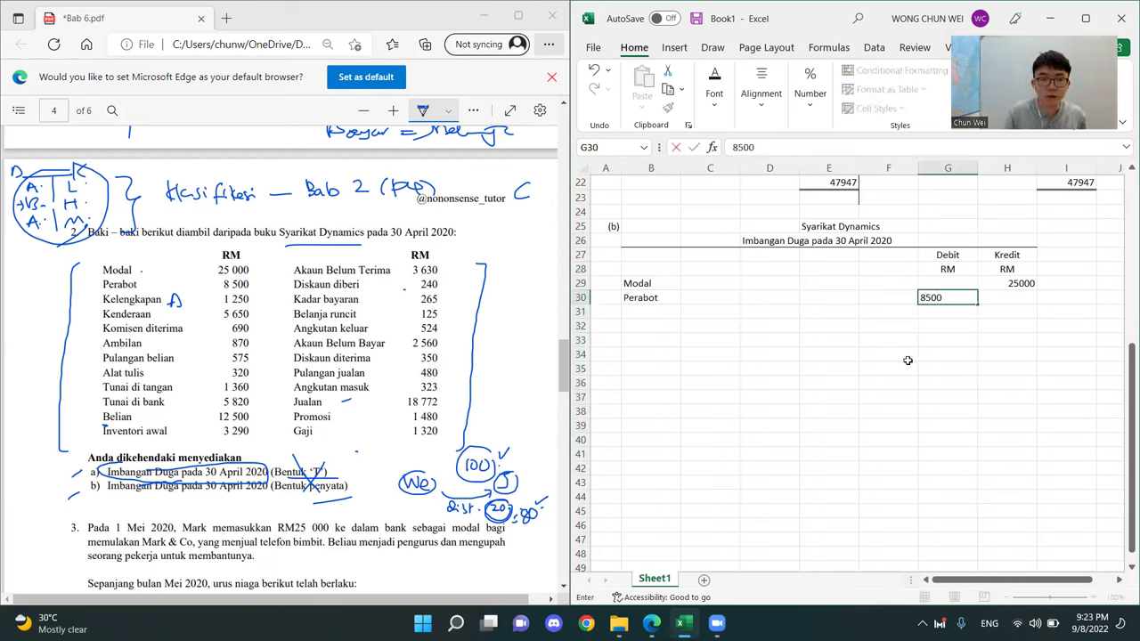
key("Return")
Add Kelengkapan in row 31 of the trial balance with a Debit amount of 1250
left_click(647, 308)
type("Kelengkapan")
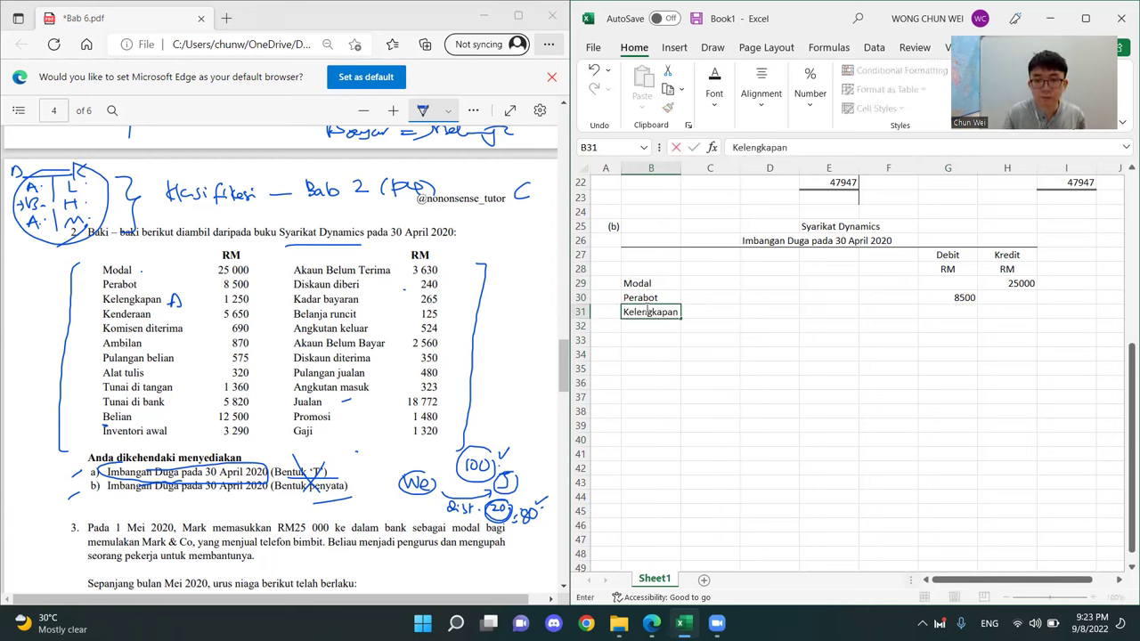
key("Return")
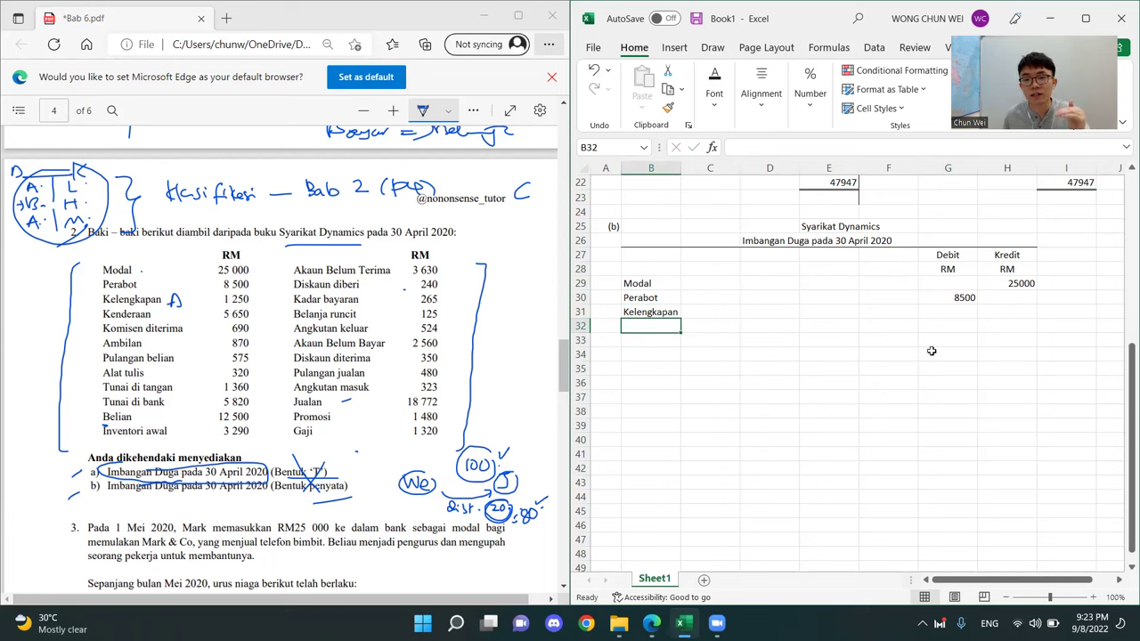
left_click_drag(948, 269, 947, 383)
left_click(960, 315)
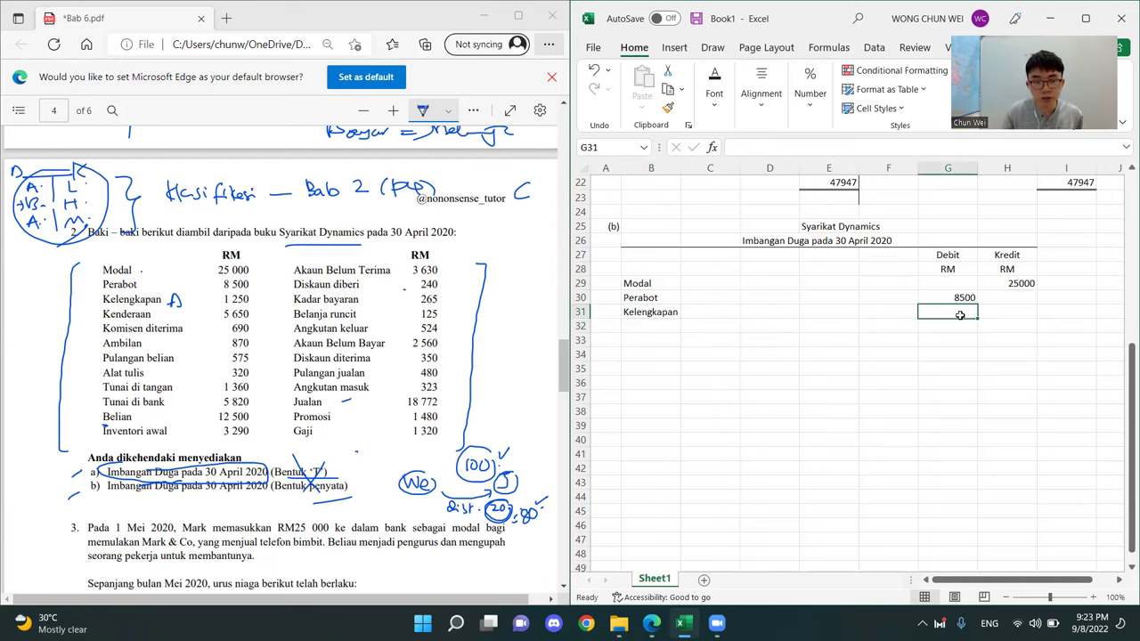
type("1250")
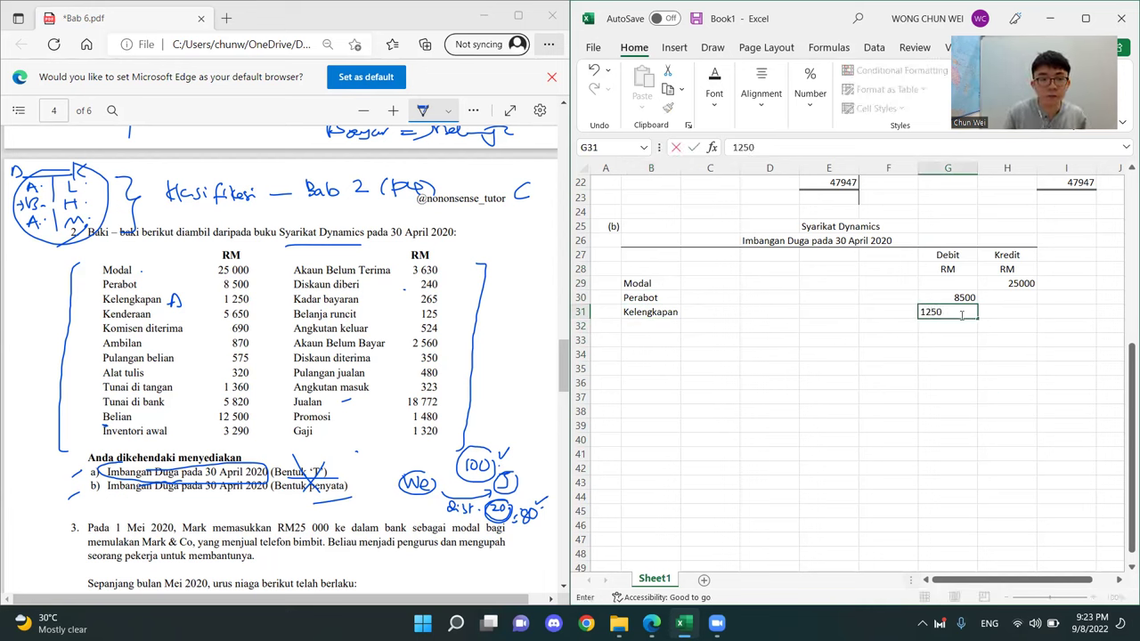
key("Return")
left_click(741, 322)
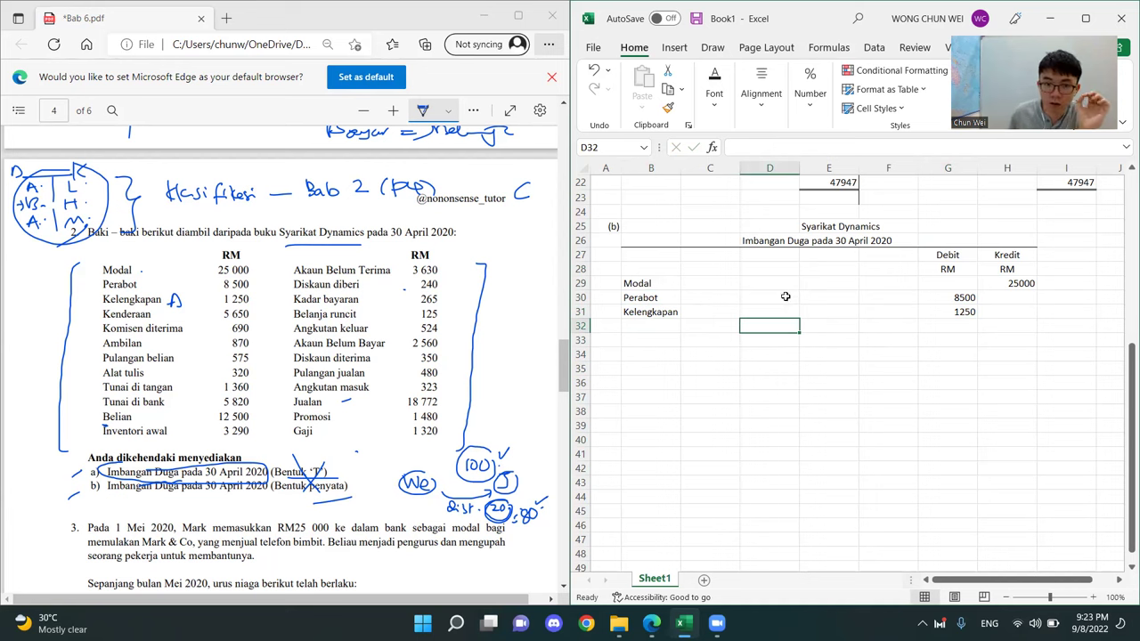
left_click(786, 294)
left_click(597, 78)
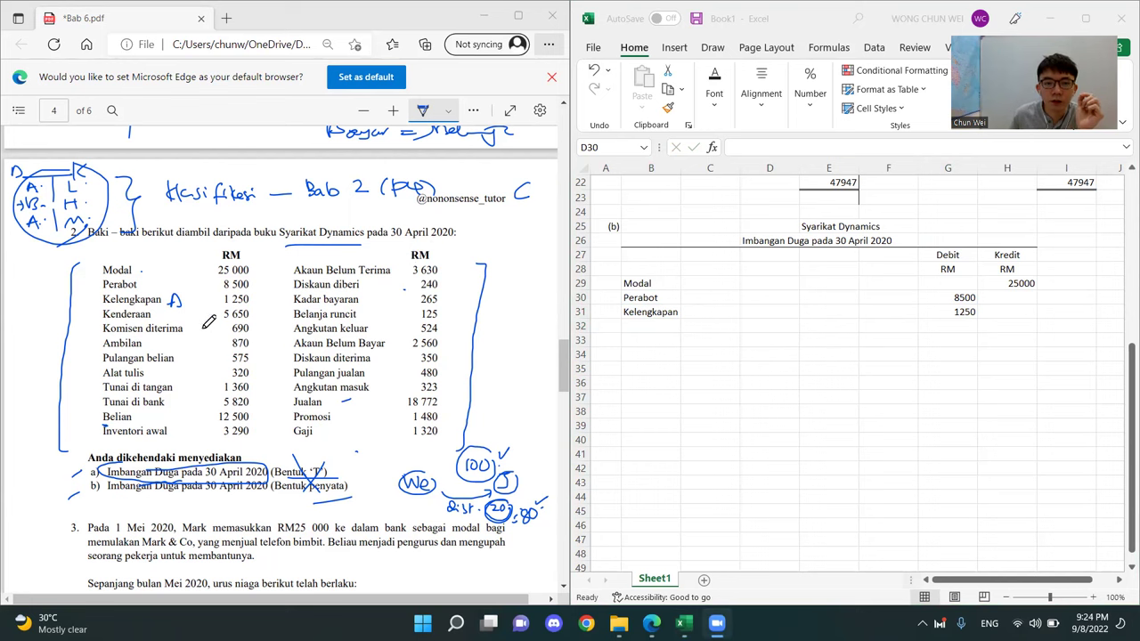
Add Kenderaan in row 32 of the trial balance with a Debit amount of 5650
left_click(661, 326)
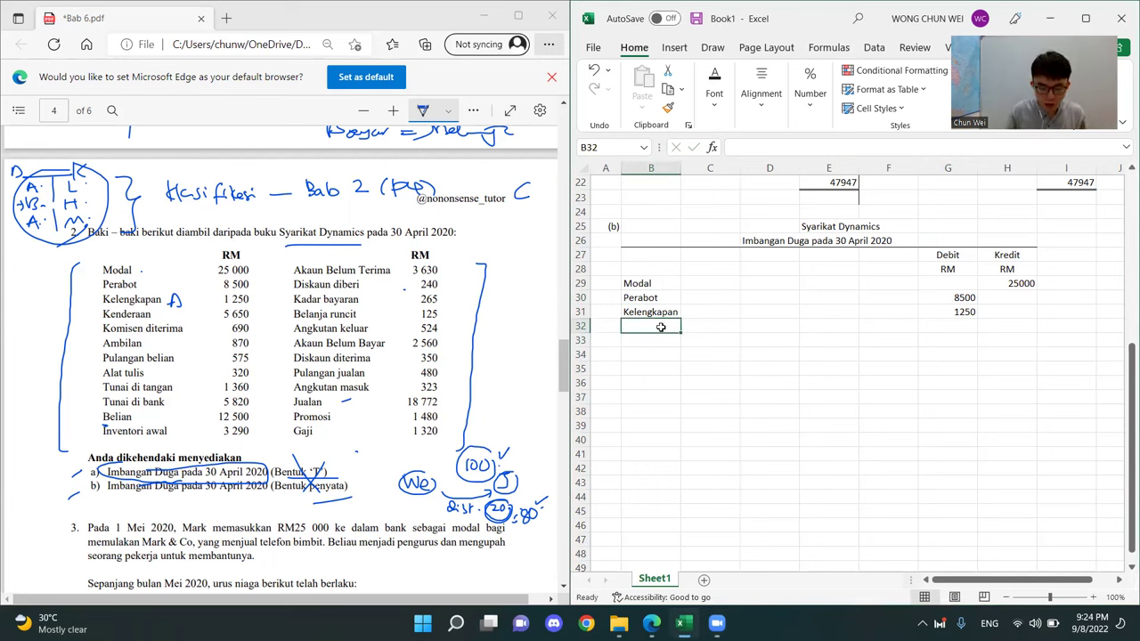
type("Kenderaan")
key("Return")
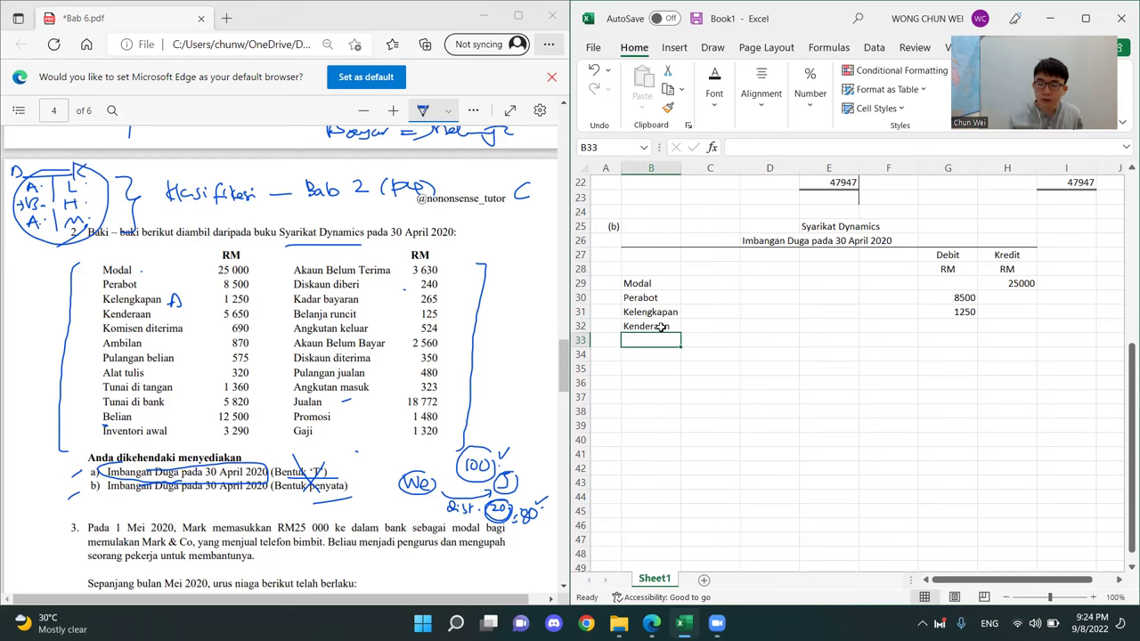
left_click_drag(655, 282, 653, 527)
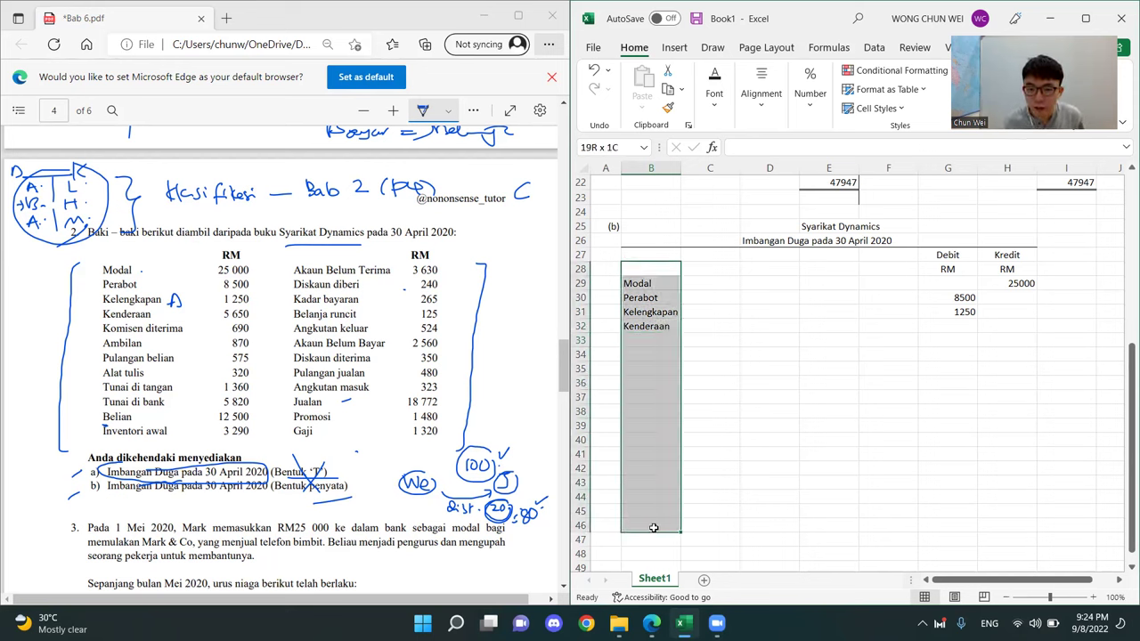
left_click(661, 333)
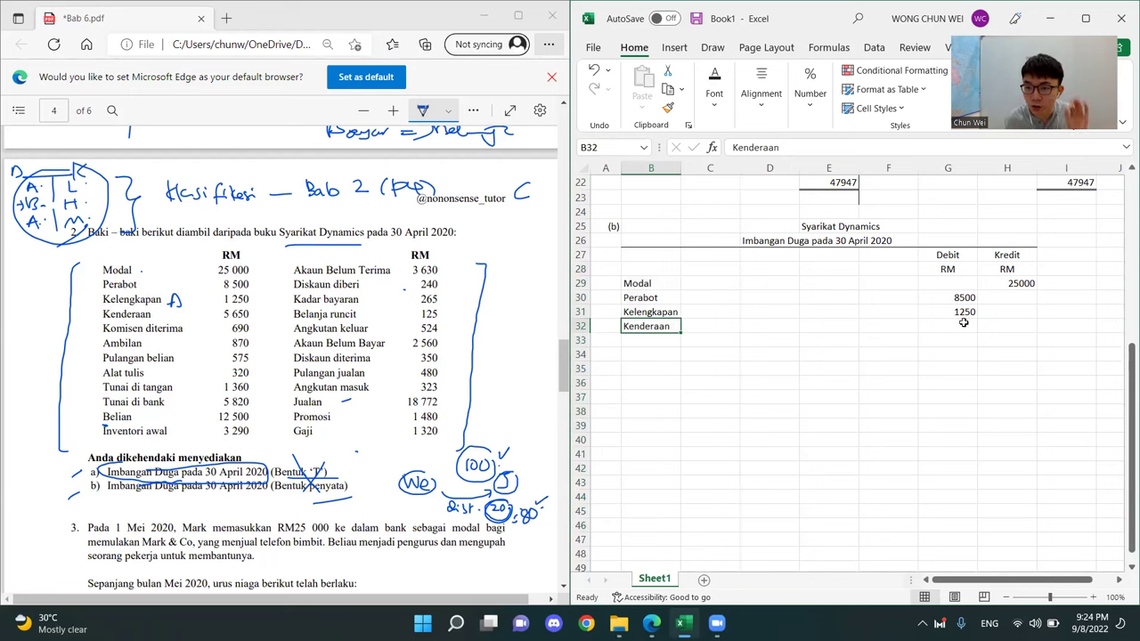
left_click(965, 269)
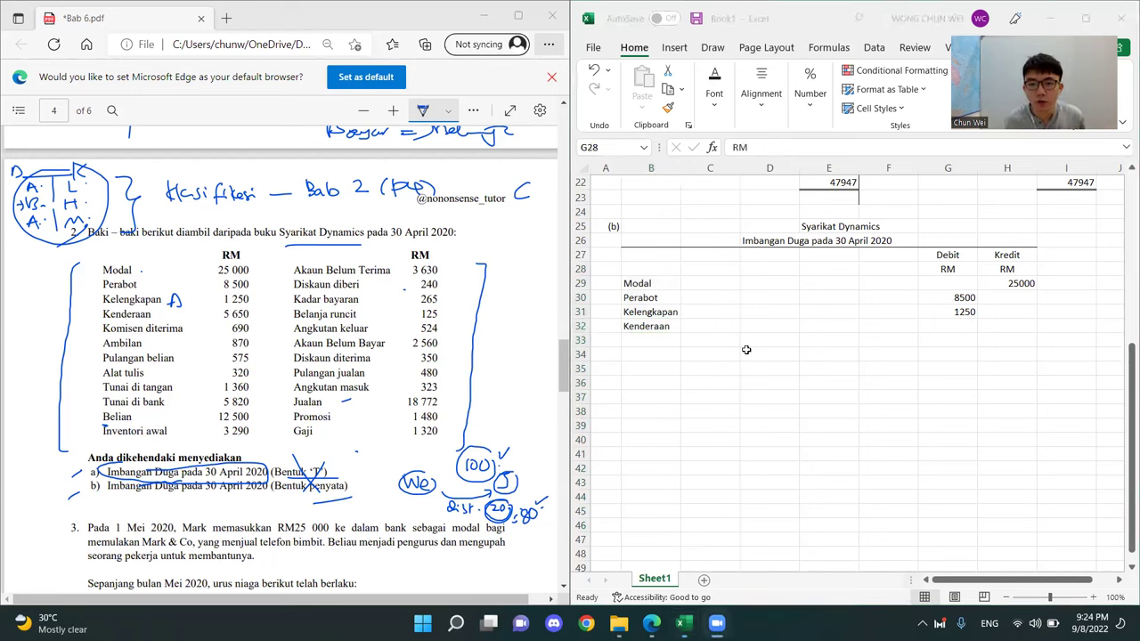
left_click(930, 325)
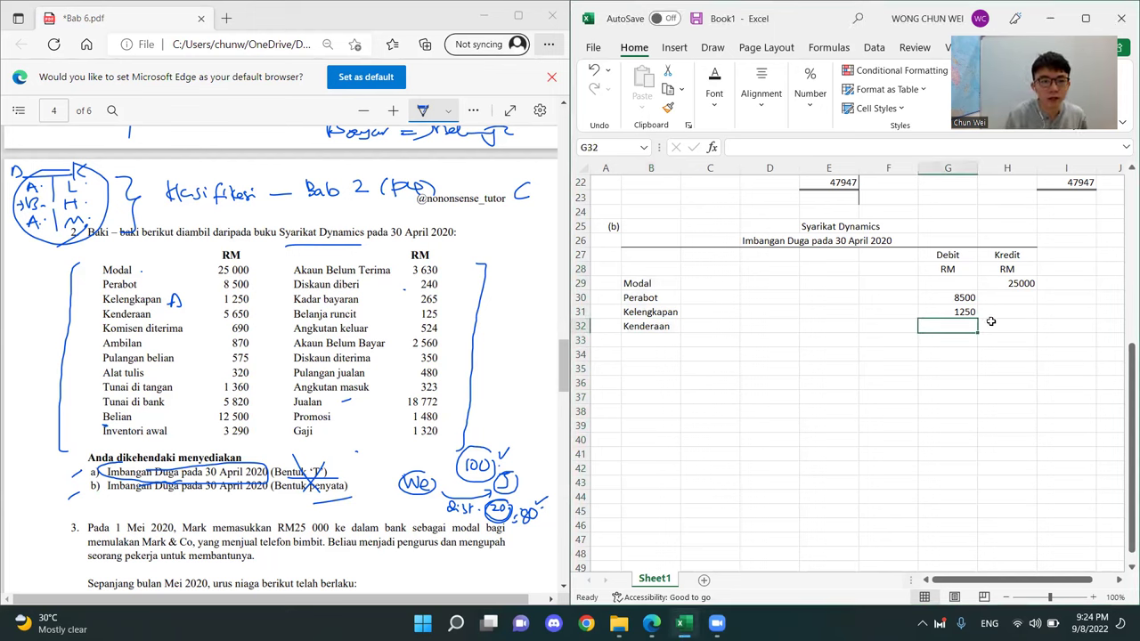
type("5650")
key("Return")
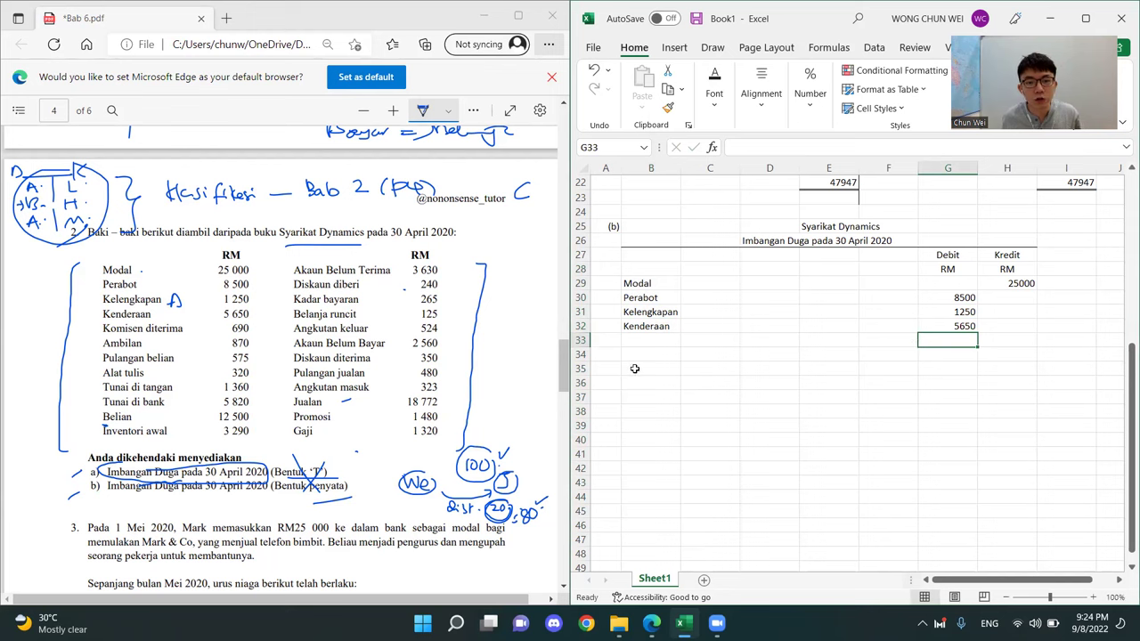
Add Komisen Diterima in row 33 of the trial balance with a Kredit amount of 690
left_click(663, 340)
type("Komi")
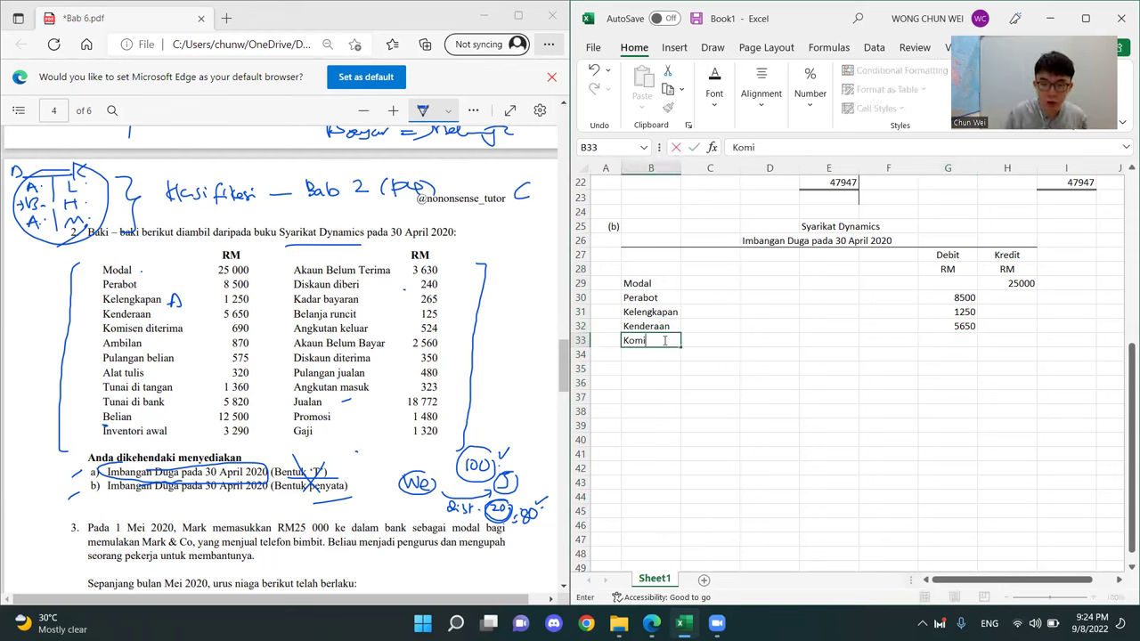
type("sen Diterima")
key("Return")
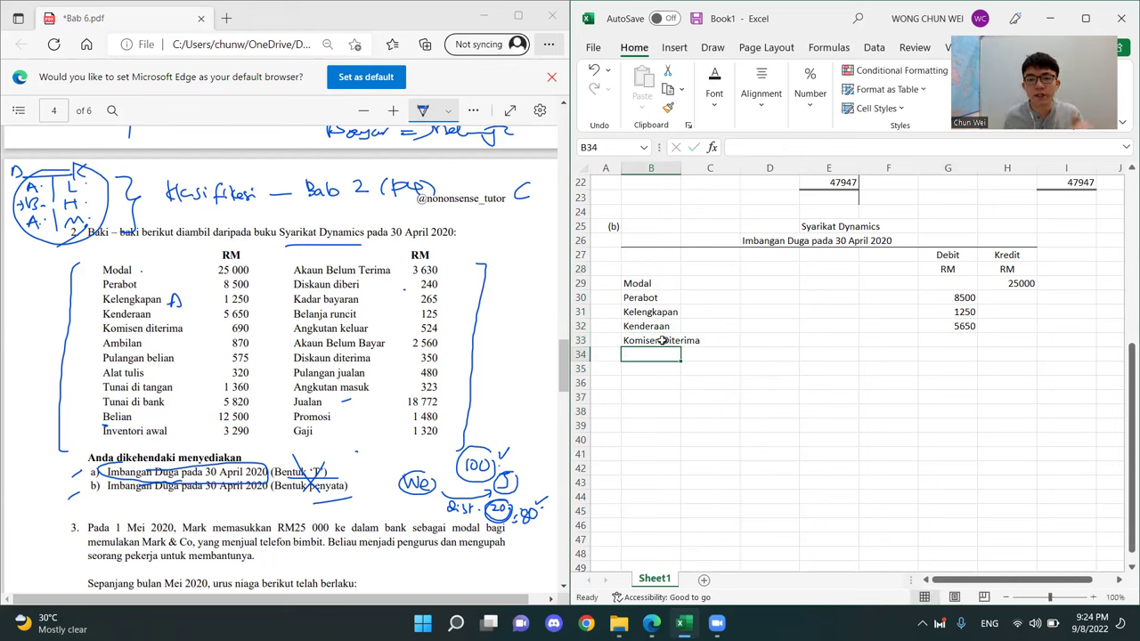
left_click(663, 340)
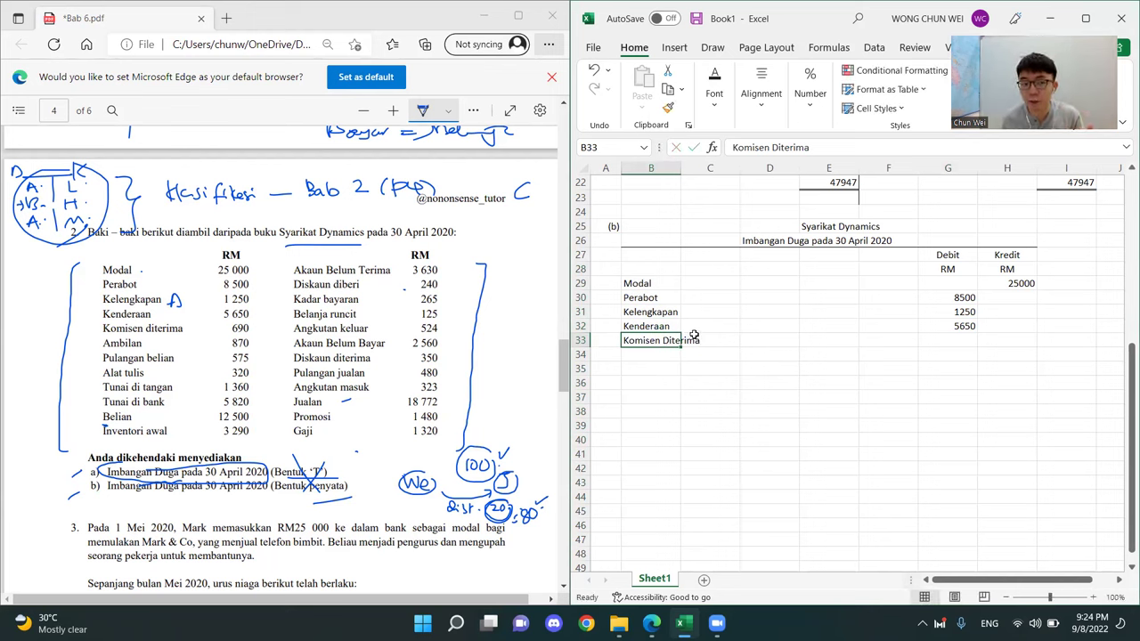
left_click_drag(1004, 254, 1017, 411)
left_click(1014, 343)
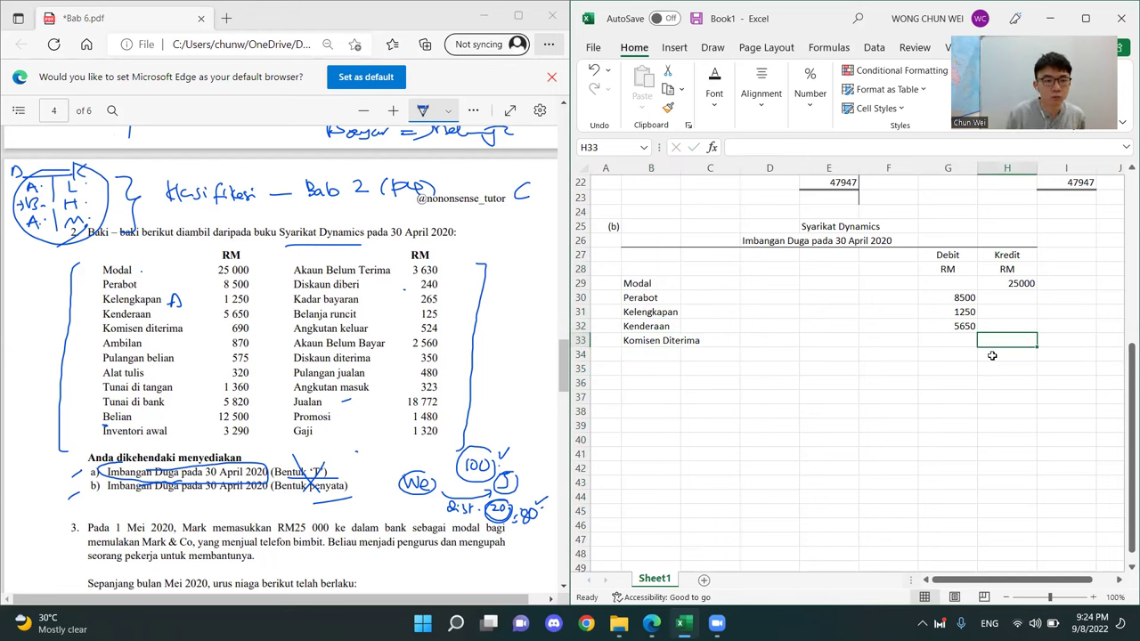
type("690")
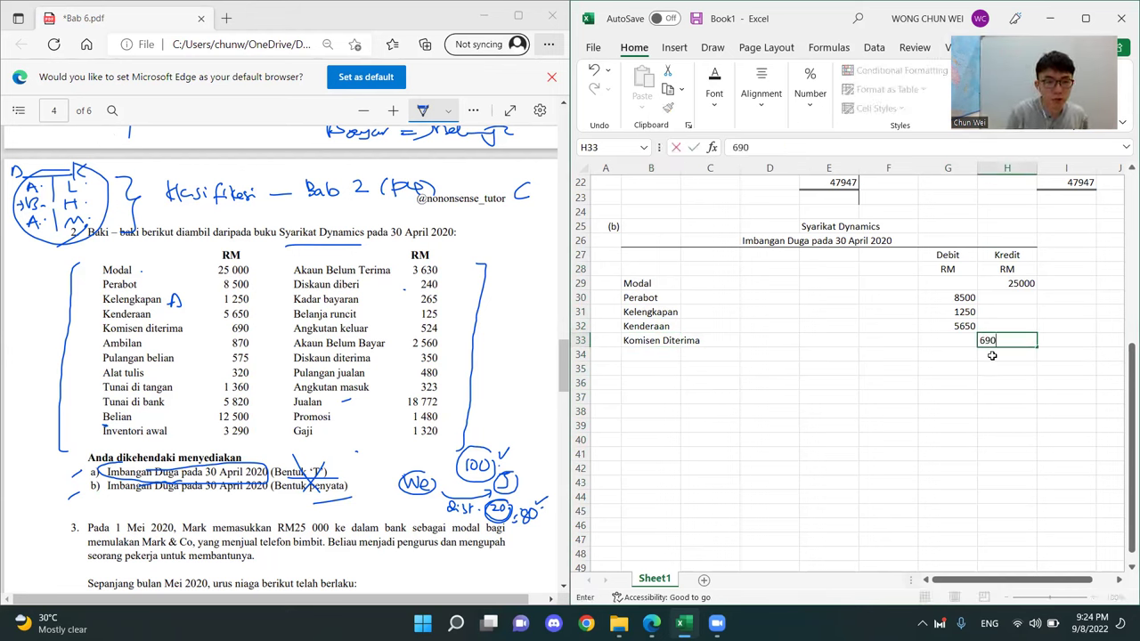
key("Return")
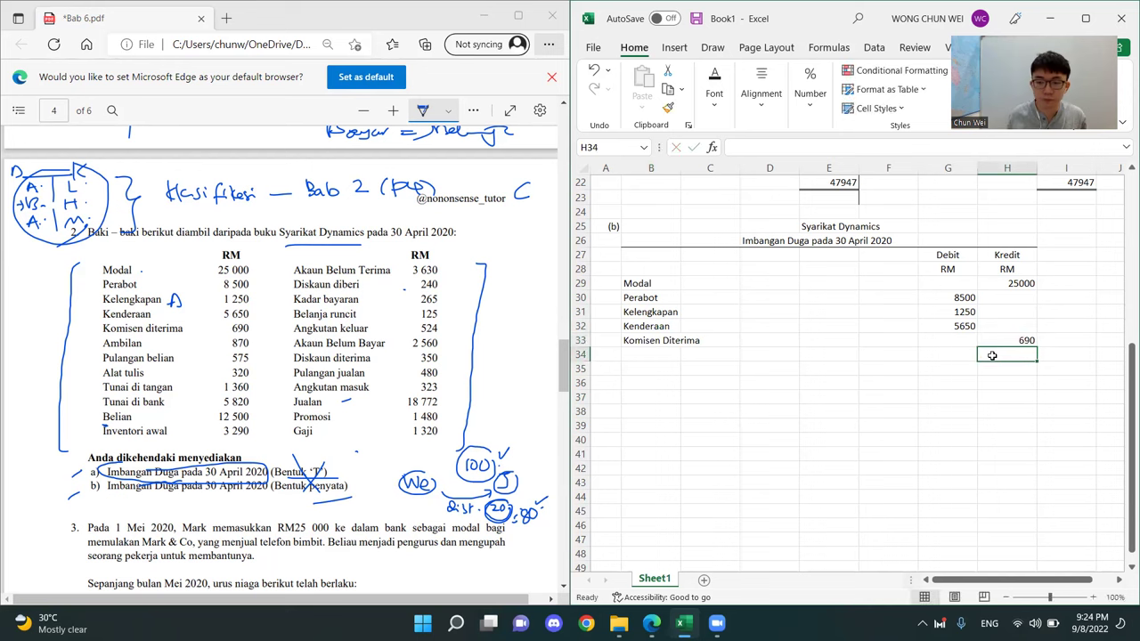
Add Ambilan in row 34 of the trial balance with a Debit amount of 870
left_click(637, 356)
type("Ambilan")
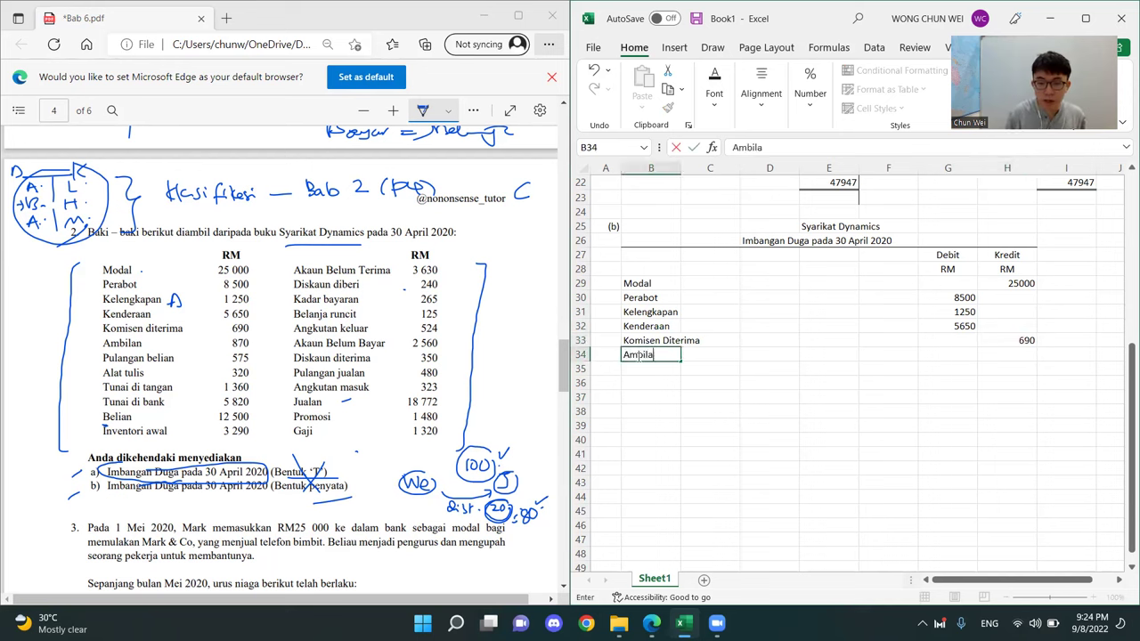
key("Return")
key("Right")
key("Right")
key("Right")
key("Right")
key("Right")
key("Up")
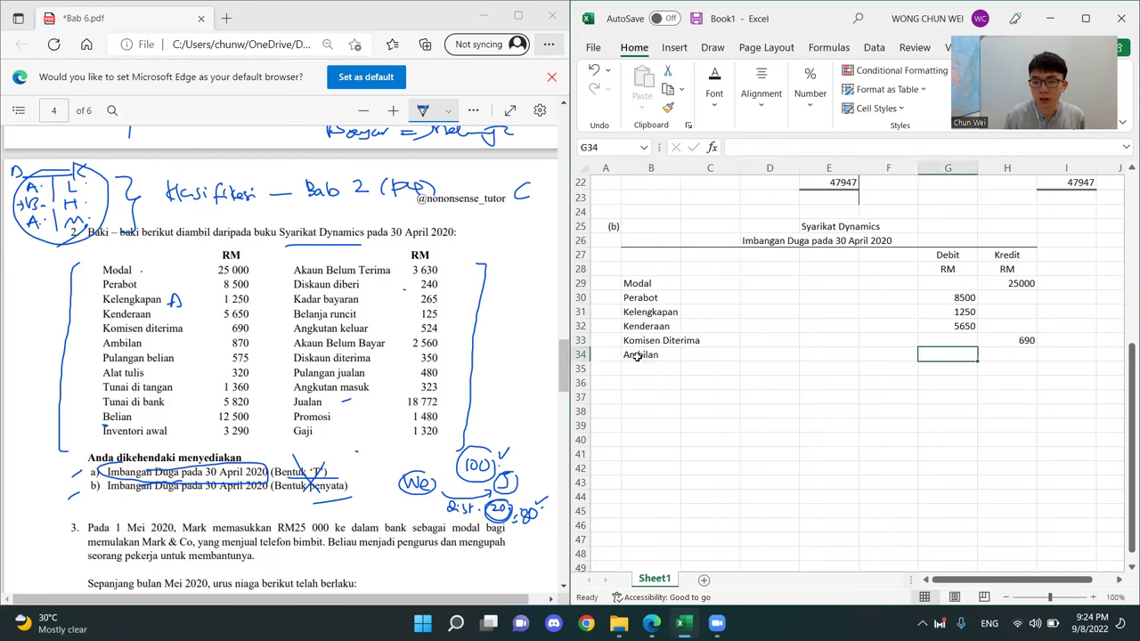
type("870")
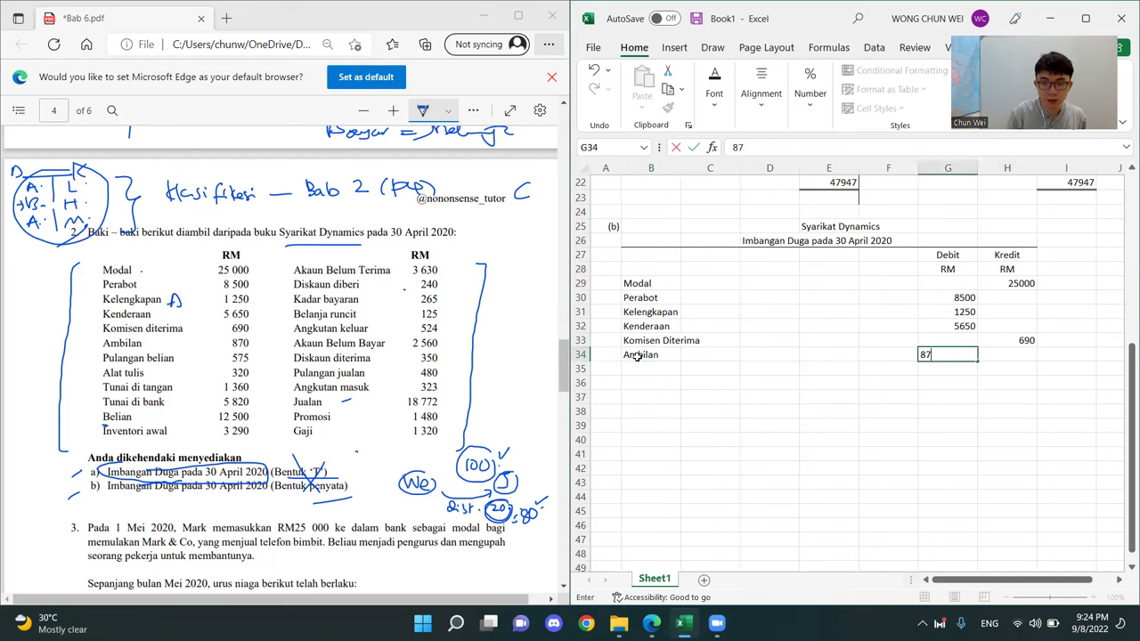
key("Return")
Add Pulangan Belian in row 35 of the trial balance with a Kredit amount of 575
key("Left")
key("Left")
key("Left")
key("Left")
key("Left")
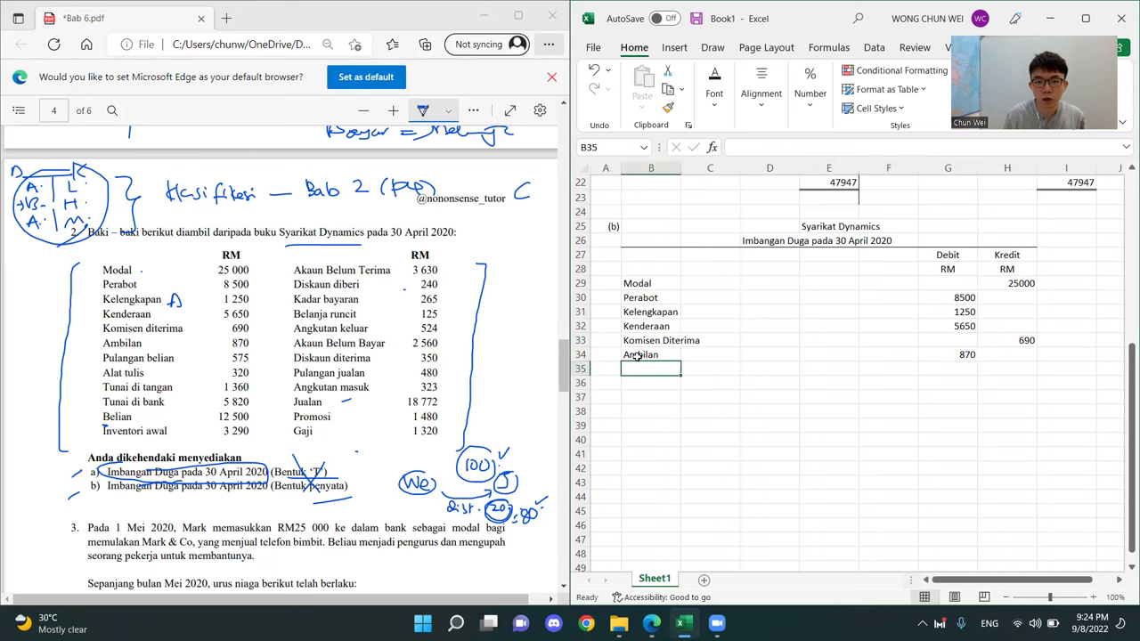
type("Pu")
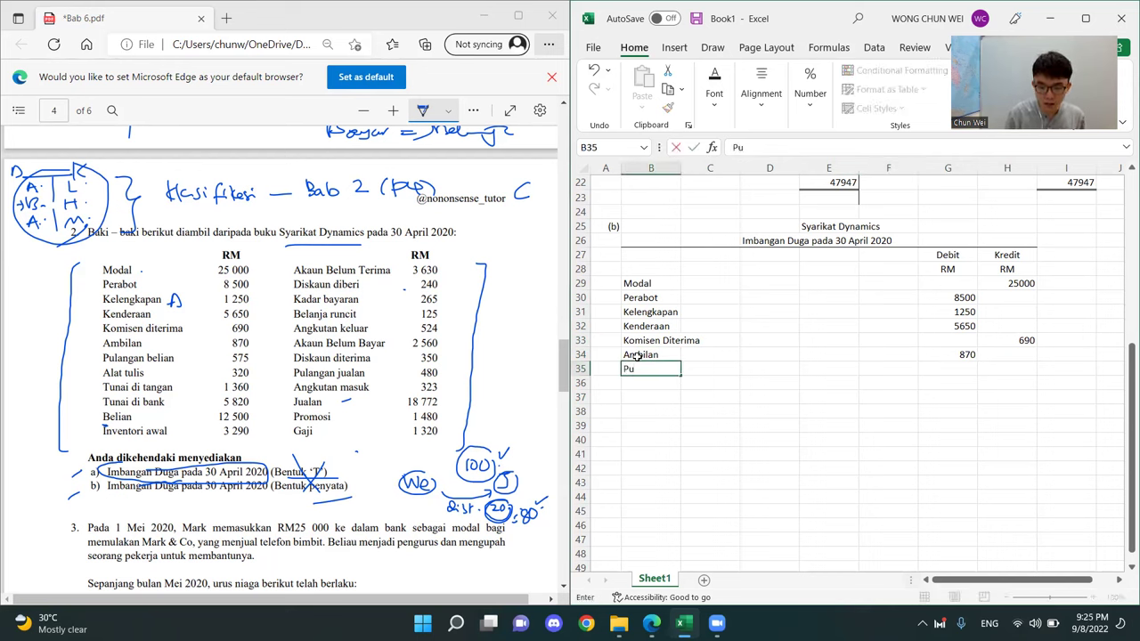
type("langan Belian")
key("Return")
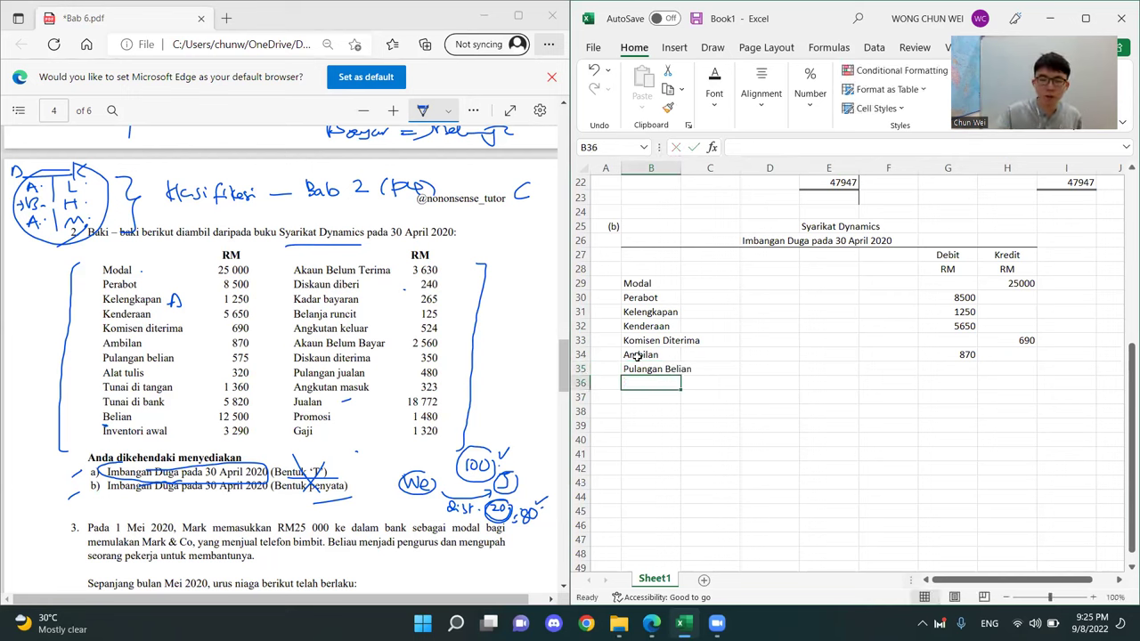
left_click_drag(1005, 365, 1005, 355)
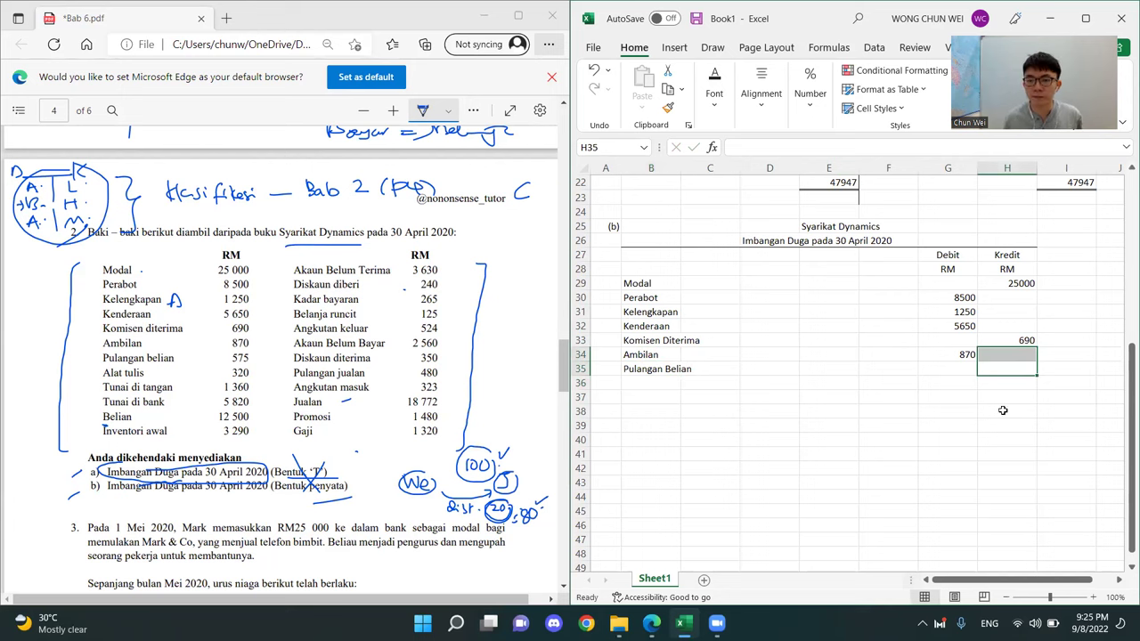
left_click(1003, 411)
left_click(1011, 374)
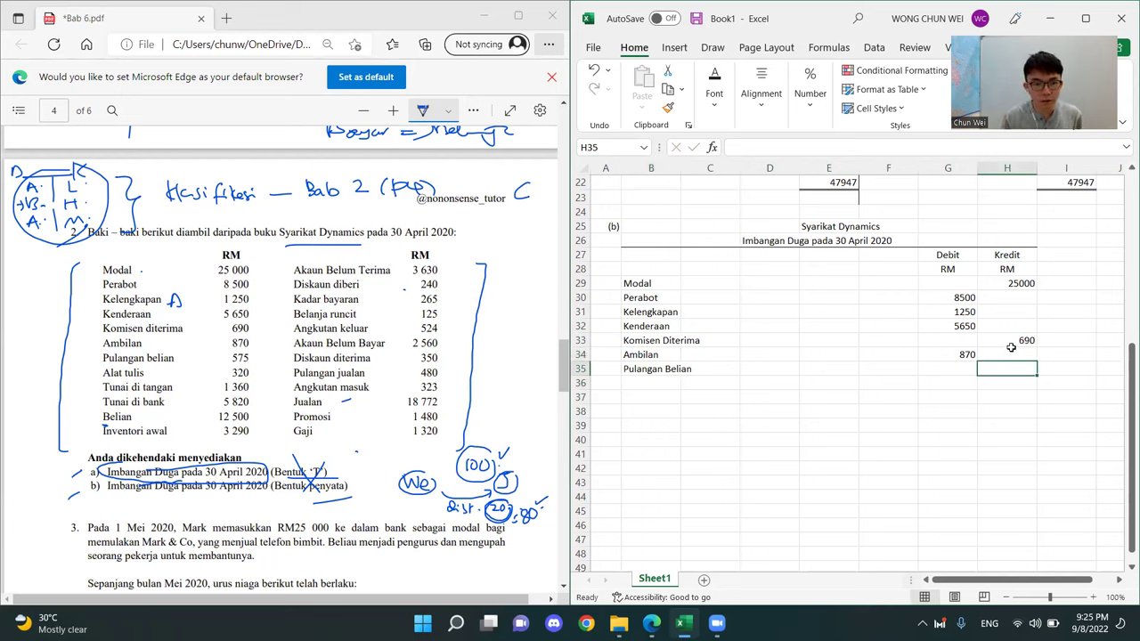
type("575")
key("Return")
Add Alat Tulis in row 36 of the trial balance with a Debit amount of 320
key("Left")
key("Left")
key("Left")
key("Left")
key("Left")
key("Left")
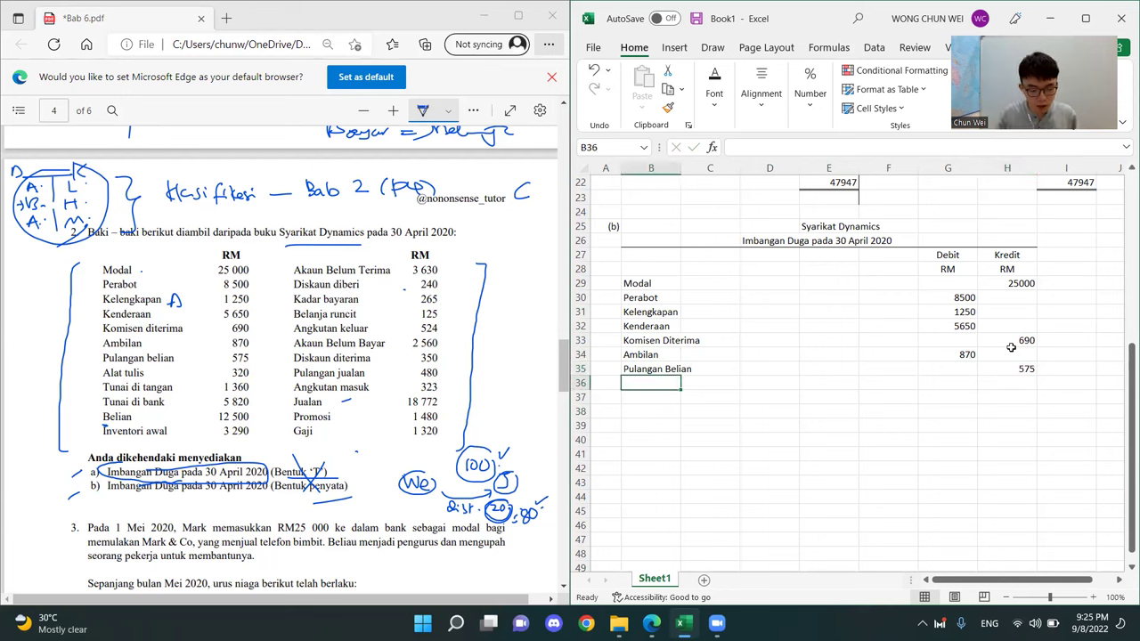
type("Alat TUlis")
key("Right")
key("Right")
key("Right")
key("Right")
key("Right")
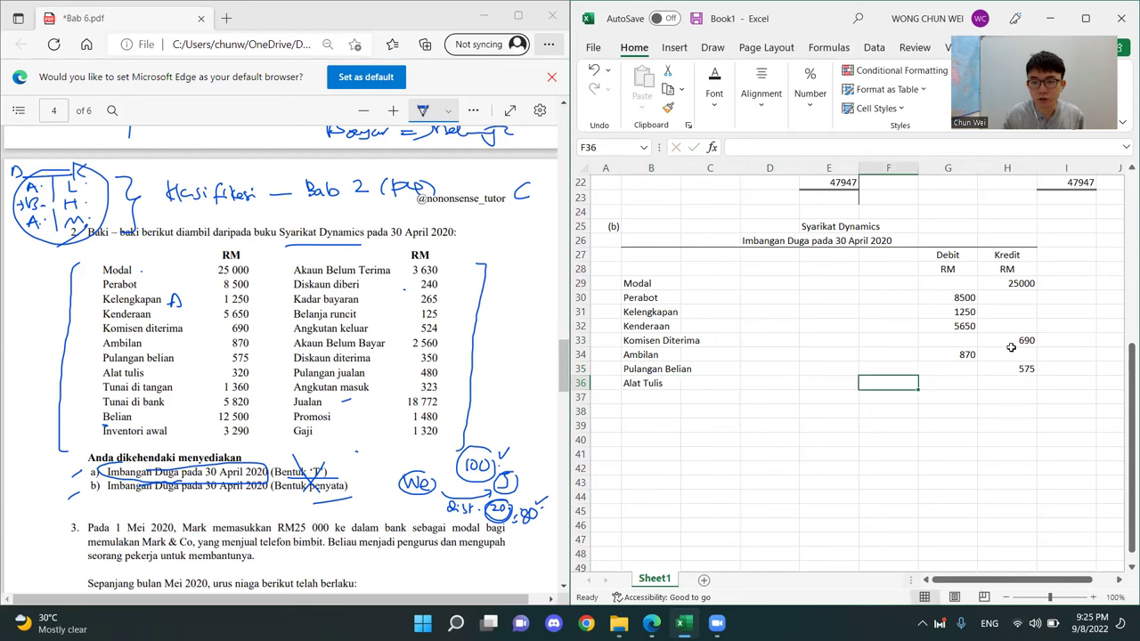
type("320")
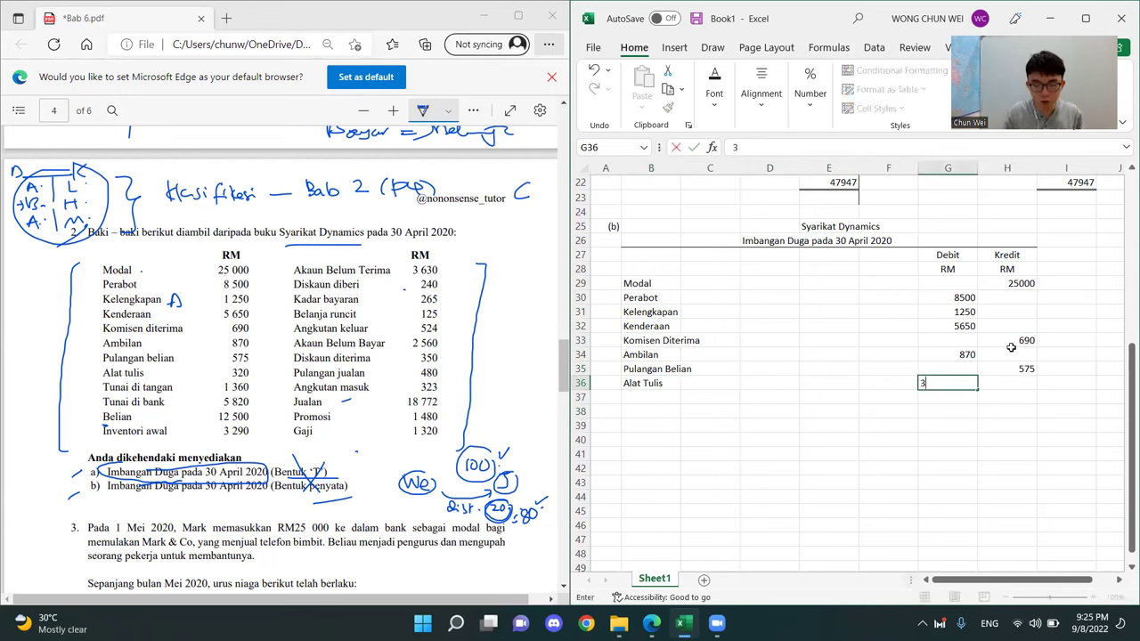
key("Return")
Add Tunai in row 37 of the trial balance with a Debit amount of 5820
key("Left")
key("Left")
key("Left")
key("Left")
key("Left")
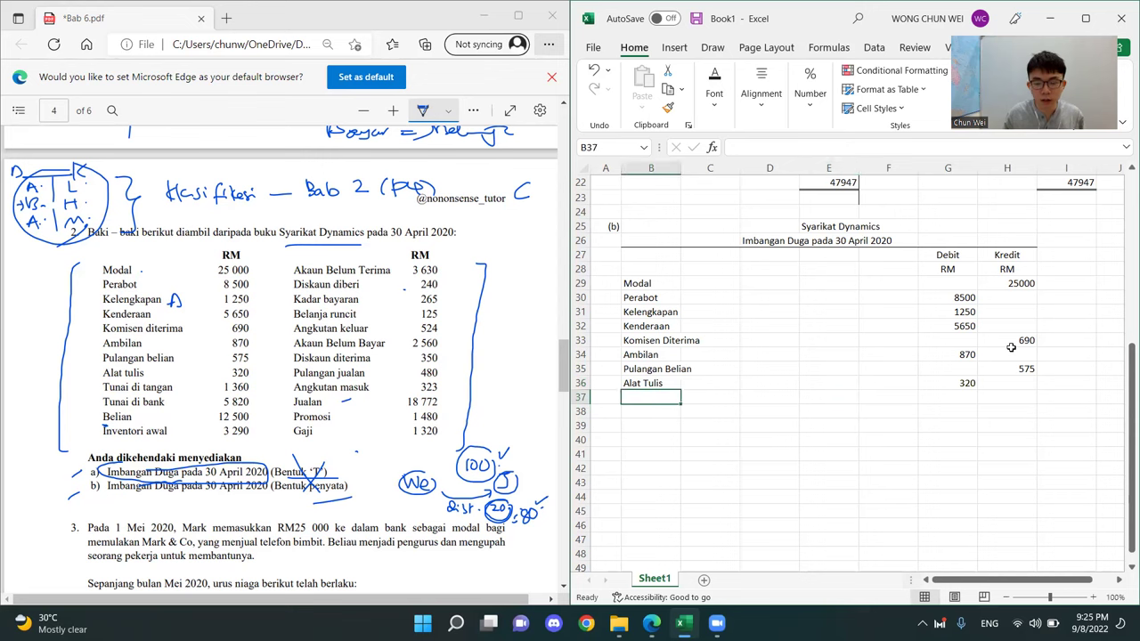
type("Tunai")
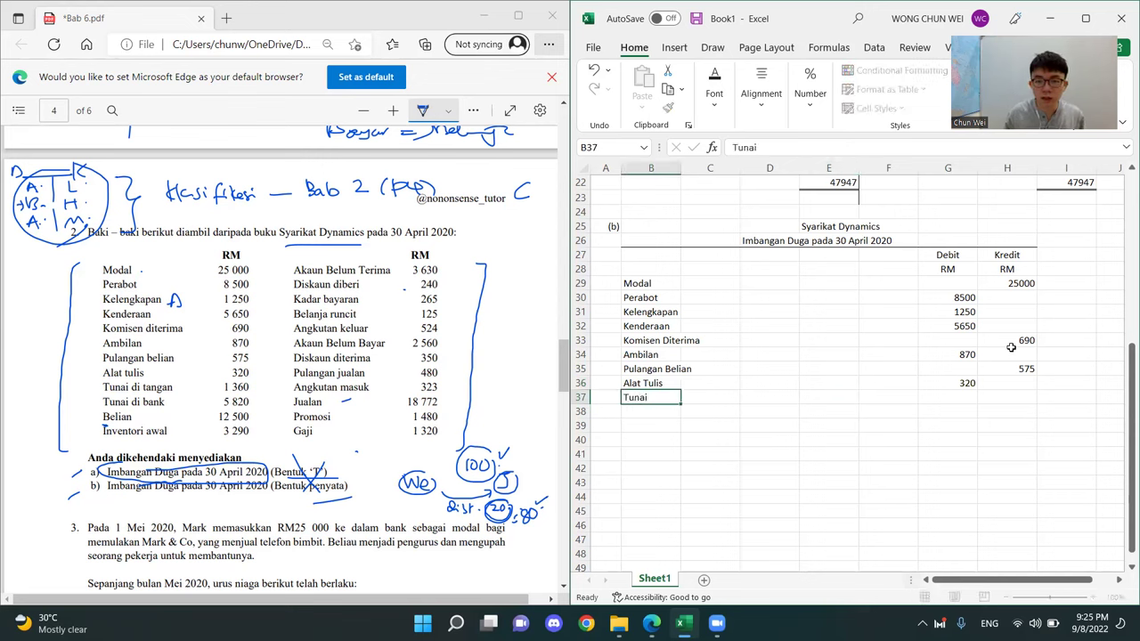
key("Right")
key("Right")
key("Right")
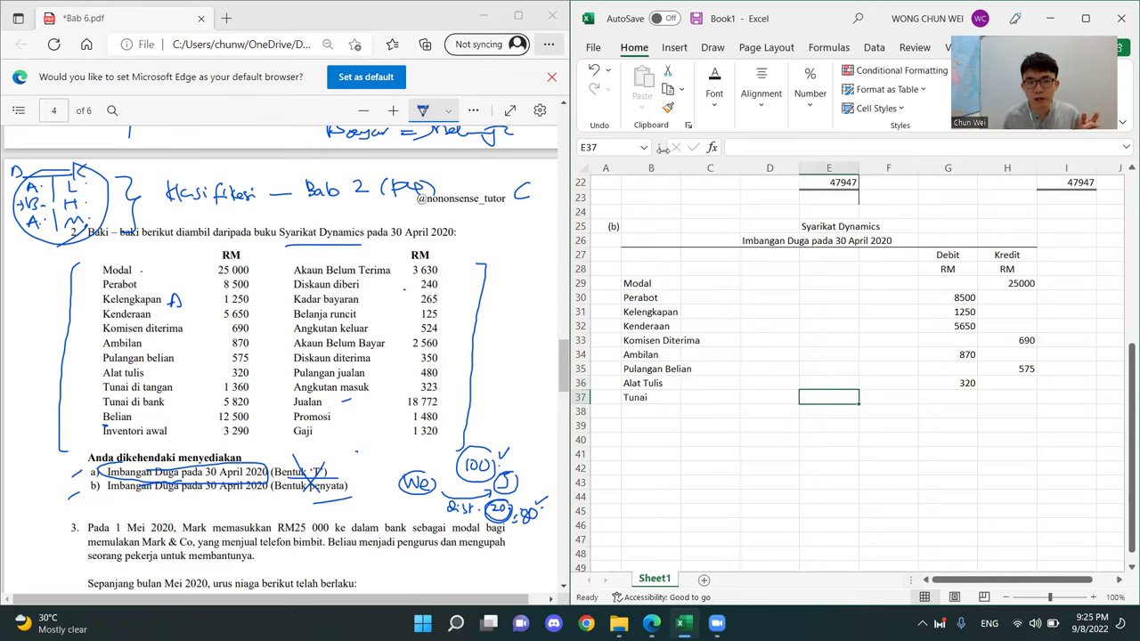
left_click(960, 399)
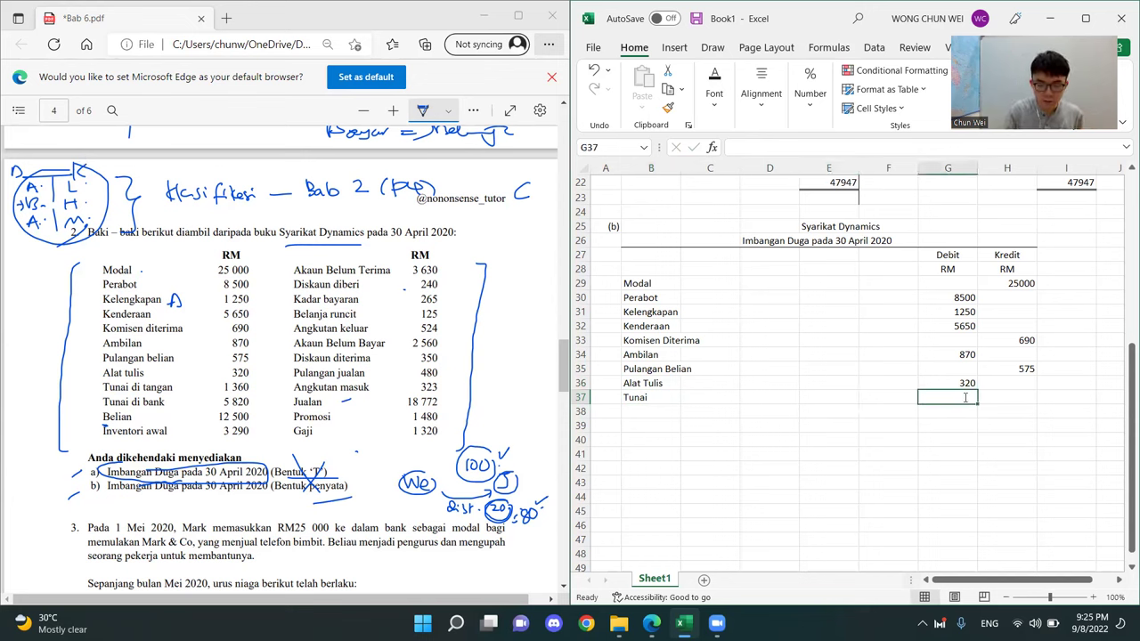
type("5820")
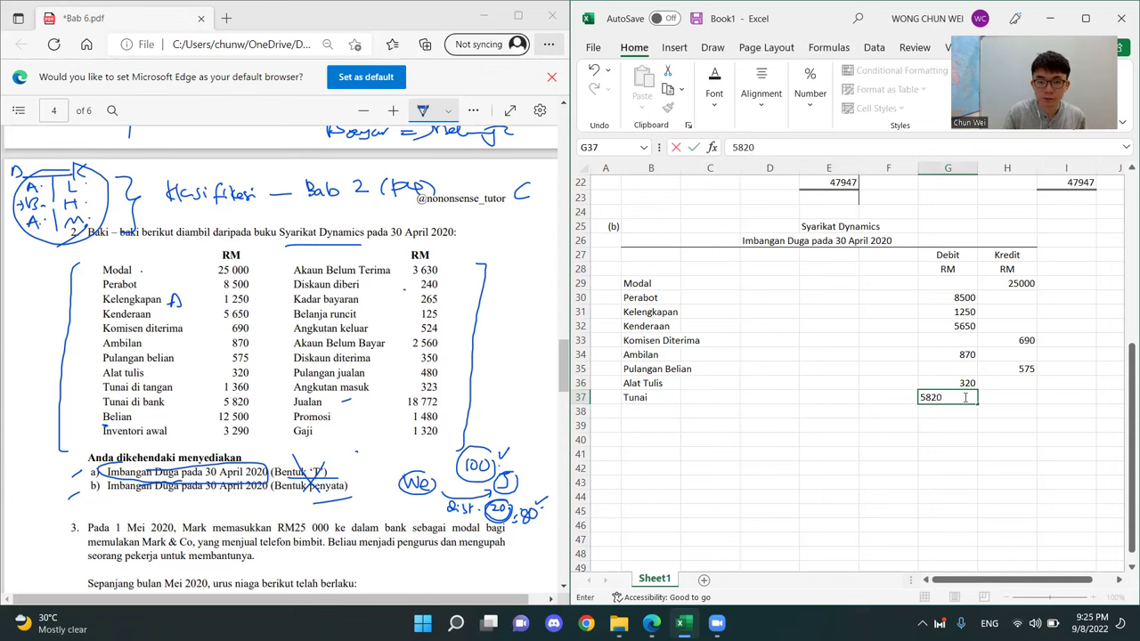
key("Return")
Add Belian in row 38 of the trial balance with a Debit amount of 12500
key("Left")
key("Left")
key("Left")
key("Left")
key("Left")
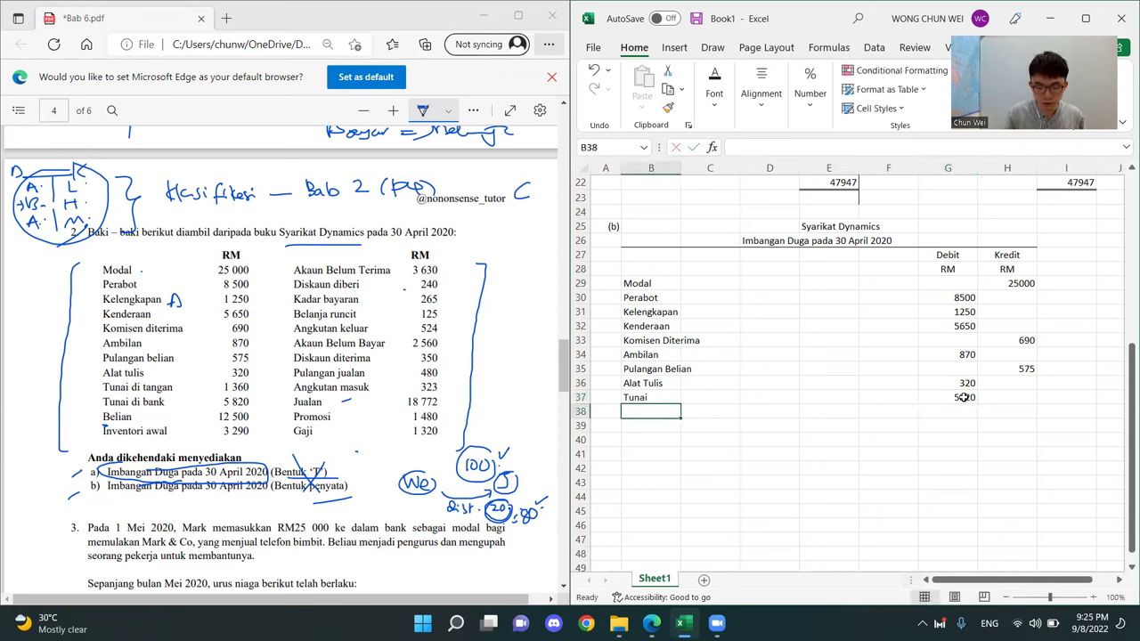
type("Belian")
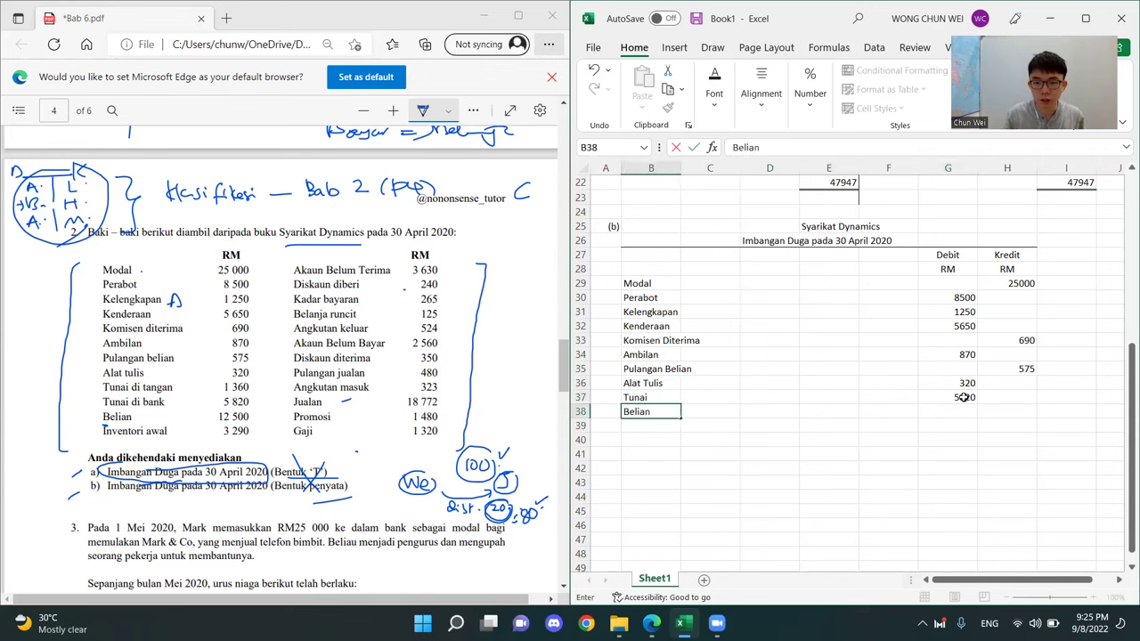
key("Right")
key("Right")
key("Right")
key("Right")
key("Right")
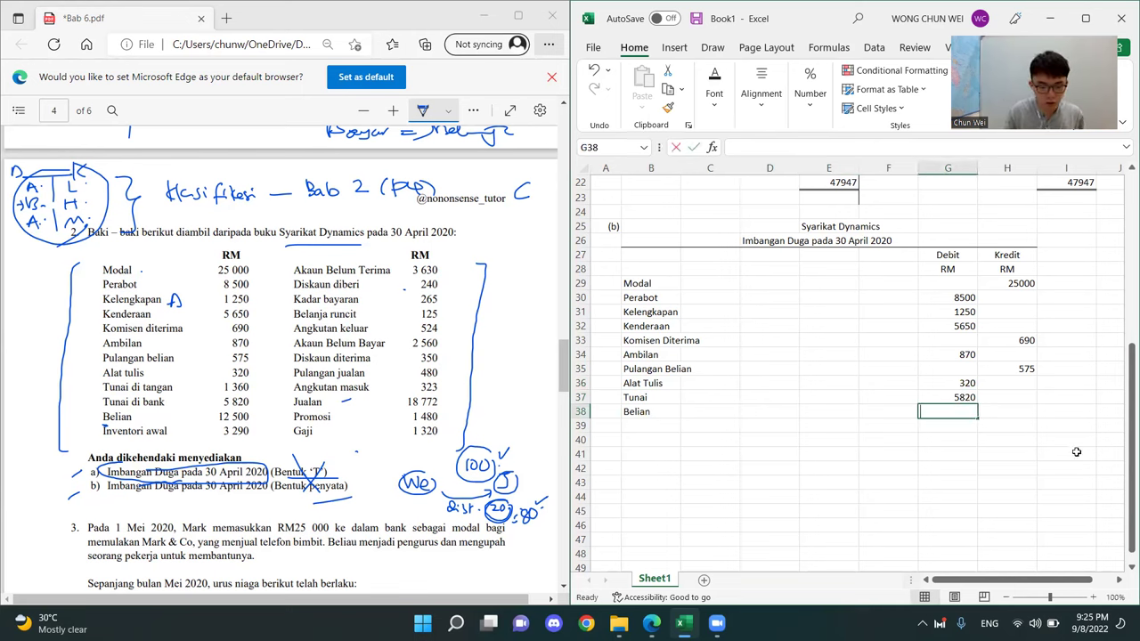
type("12500")
key("Return")
Add Inventori Awal in row 39 of the trial balance with a Debit amount of 3290
key("Left")
key("Left")
key("Left")
key("Left")
key("Left")
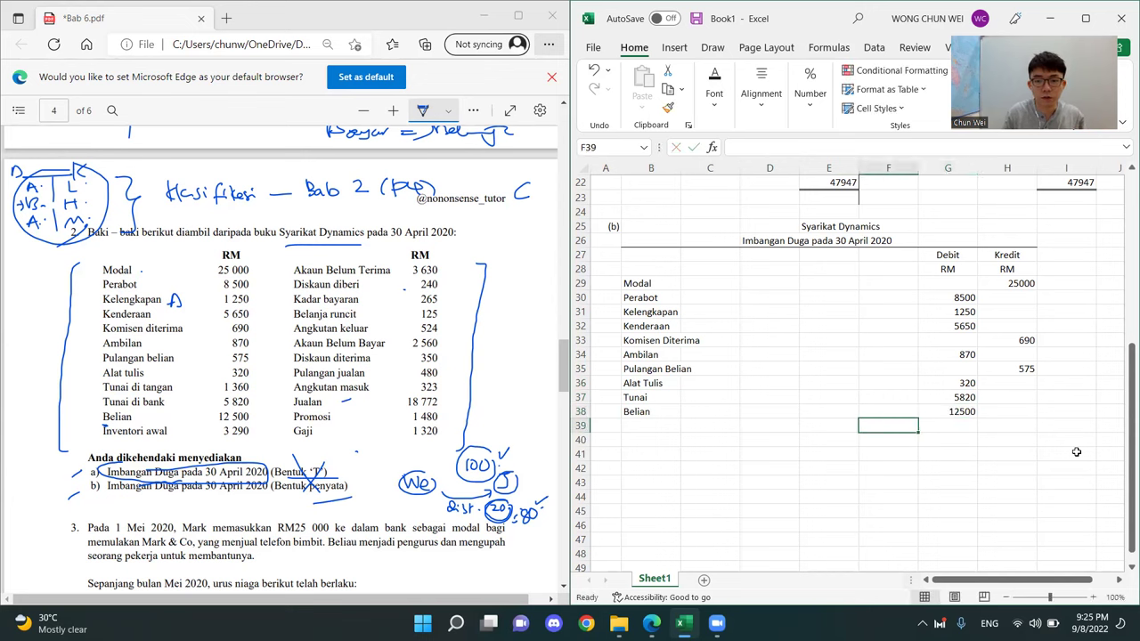
type("Inve")
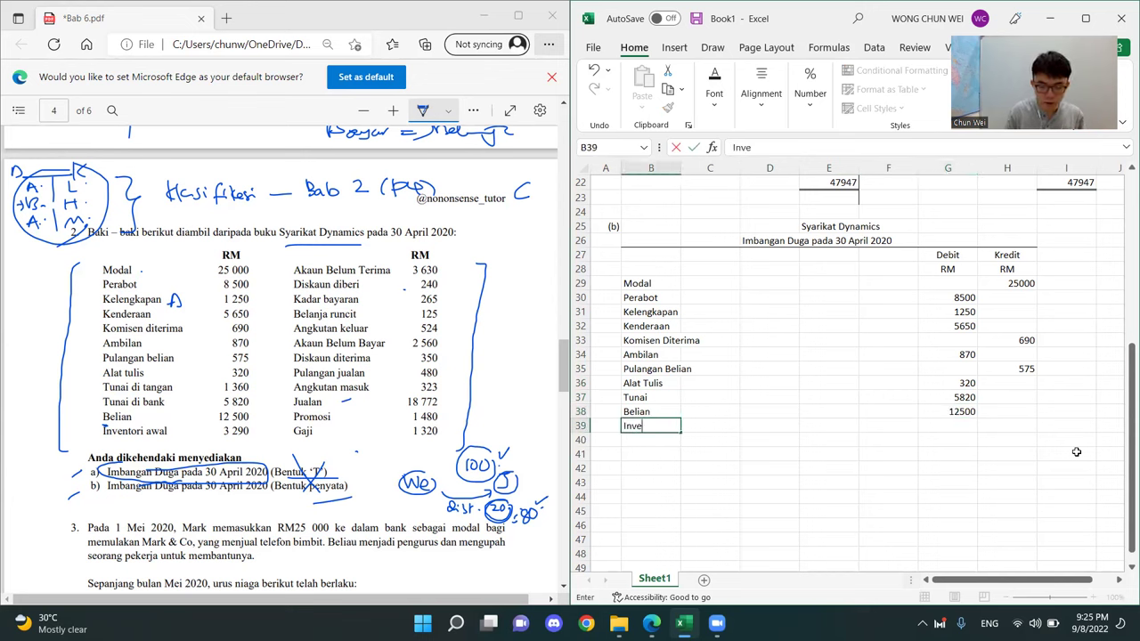
type("ntori Awal")
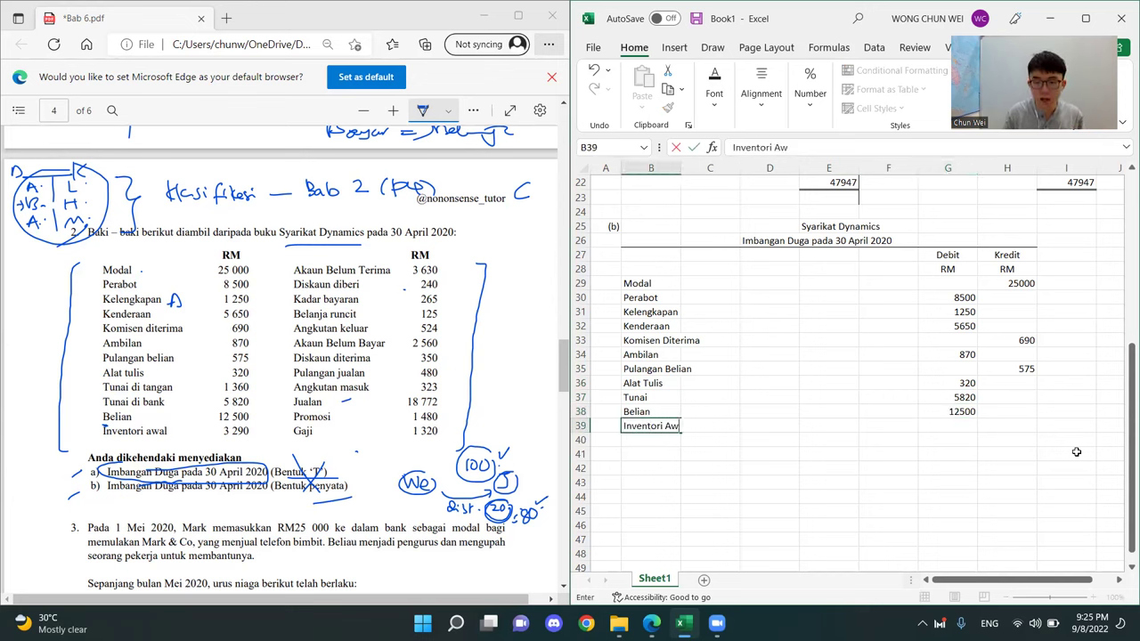
key("Right")
key("Right")
key("Right")
key("Right")
key("Right")
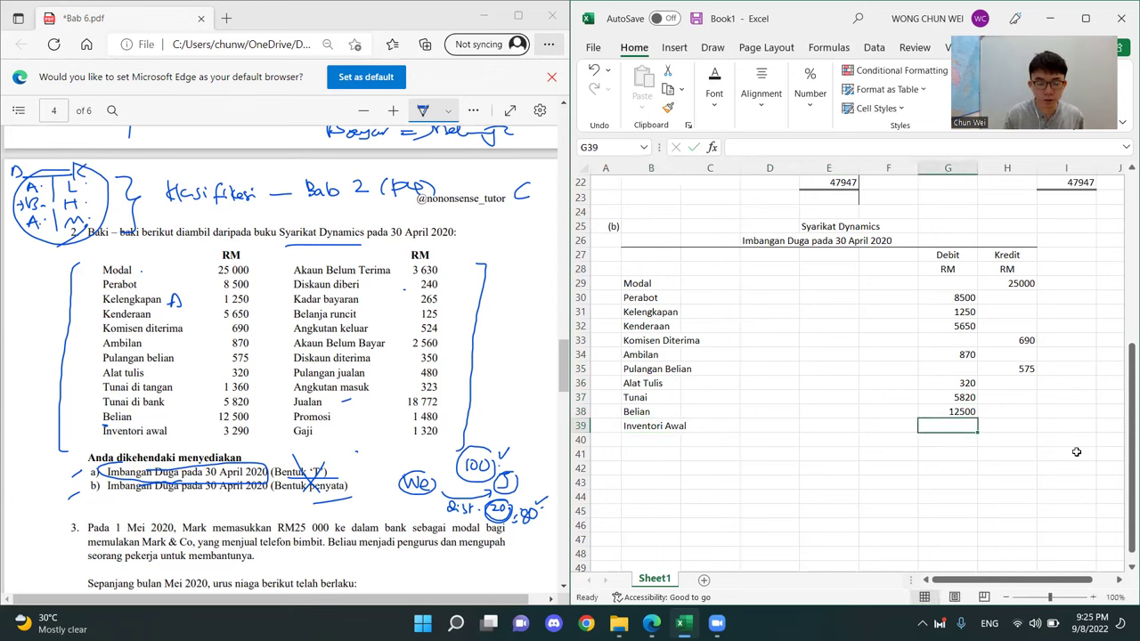
type("3290")
key("Return")
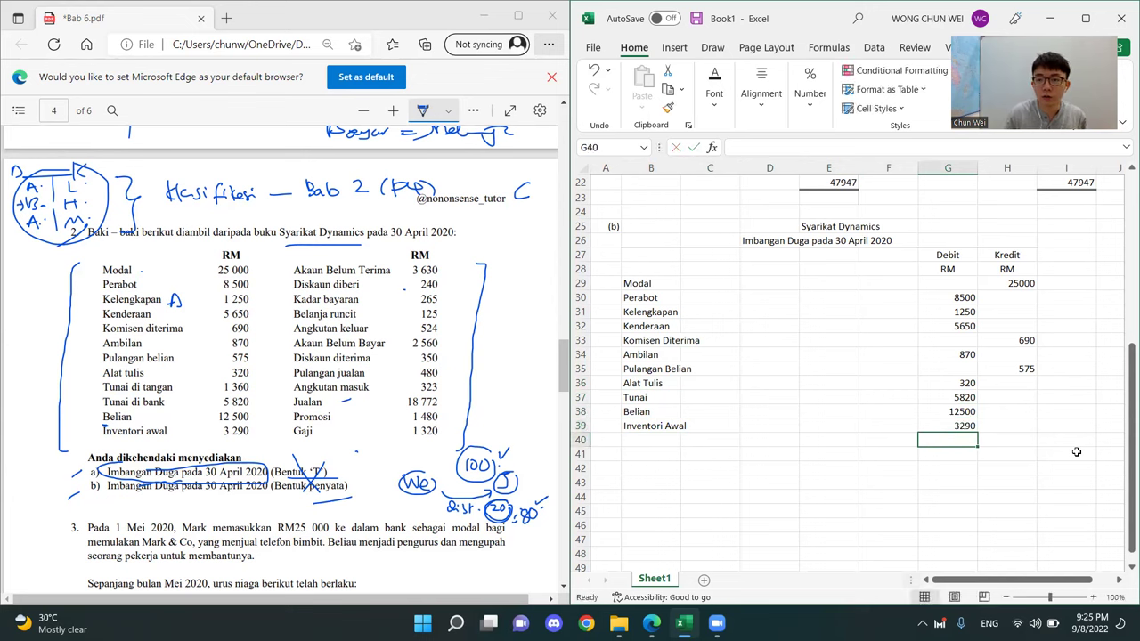
Add Akaun Belum Terima in row 40 of the trial balance with a Debit amount of 3630
left_click_drag(947, 239, 947, 468)
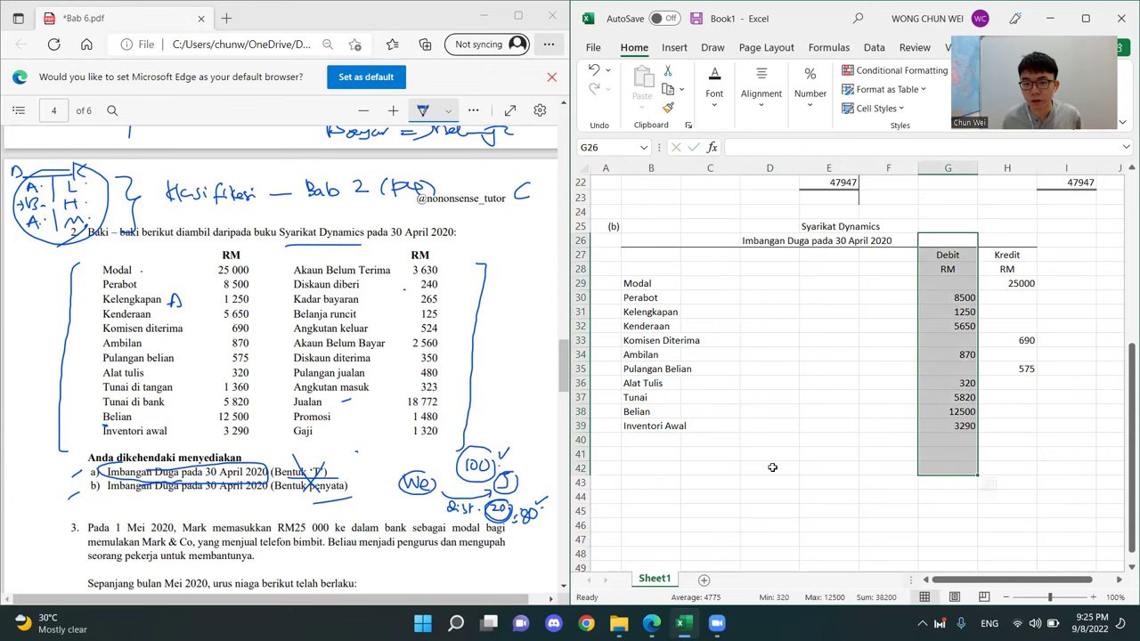
left_click(661, 440)
type("Akaun Belum Terima")
key("Tab")
key("Tab")
key("Tab")
key("Tab")
key("Tab")
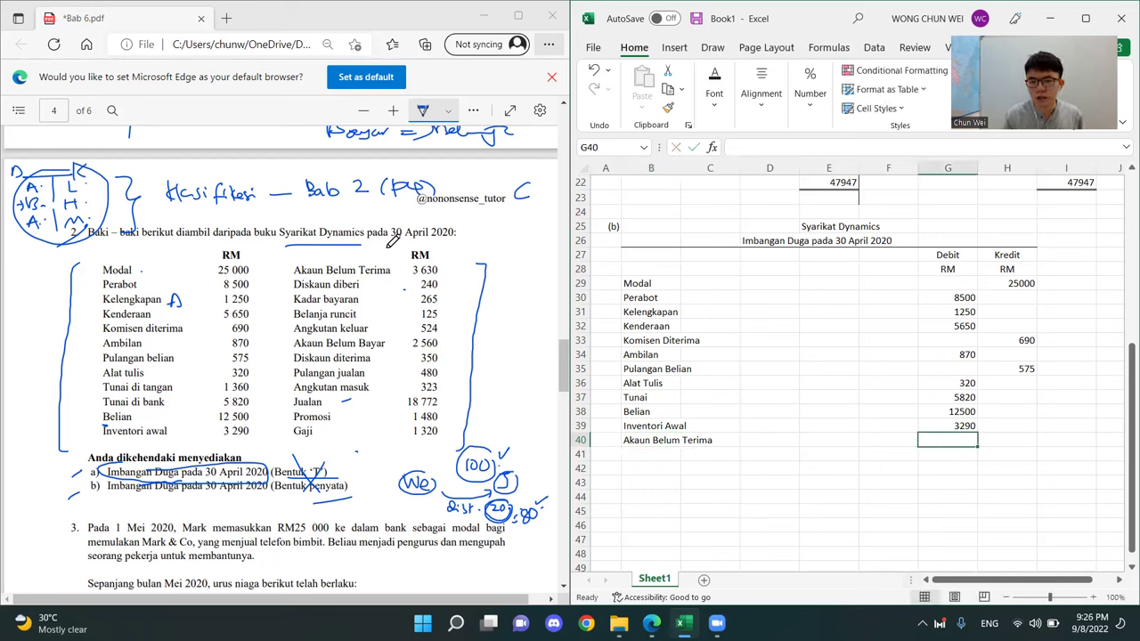
type("3630")
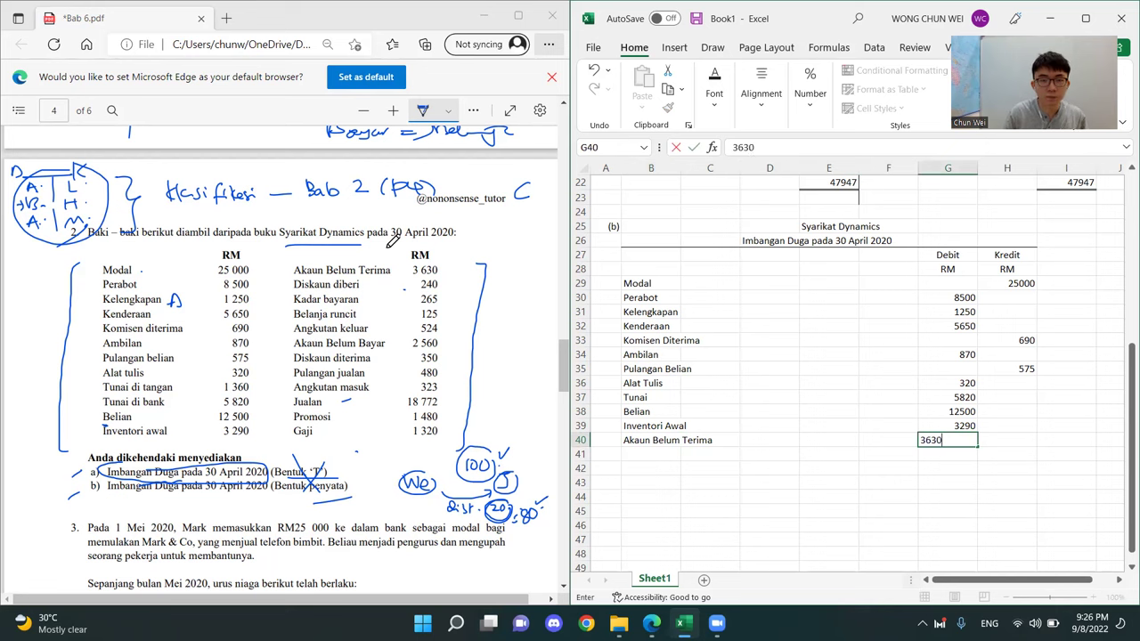
key("Return")
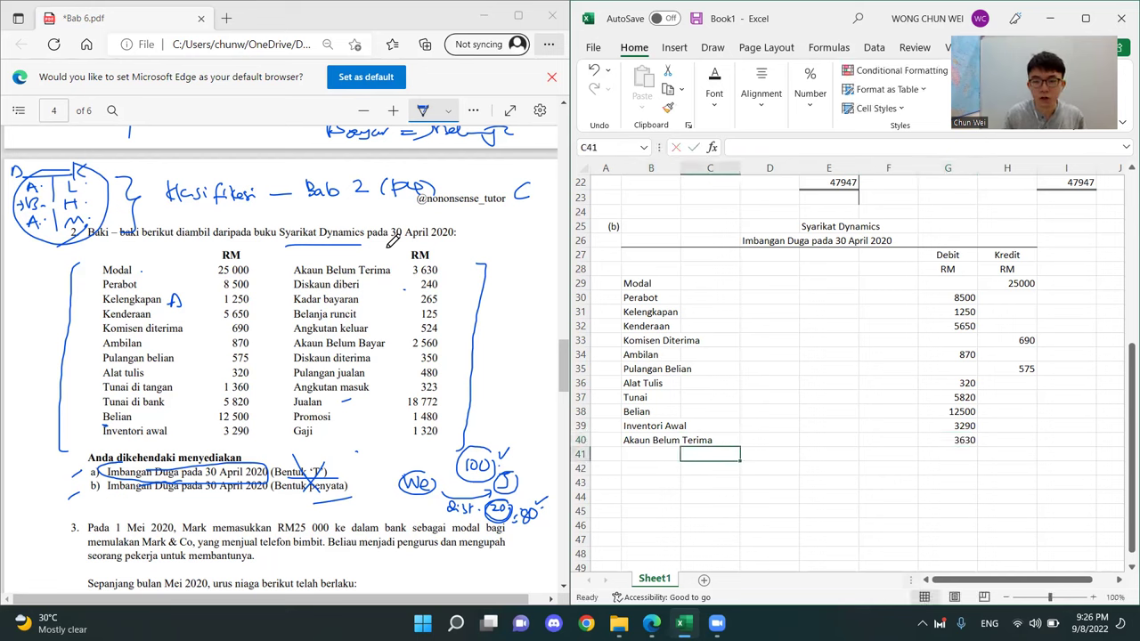
Add Diskaun Diberi in row 41 of the trial balance with a Debit amount of 240
type("Diskaun DIberi")
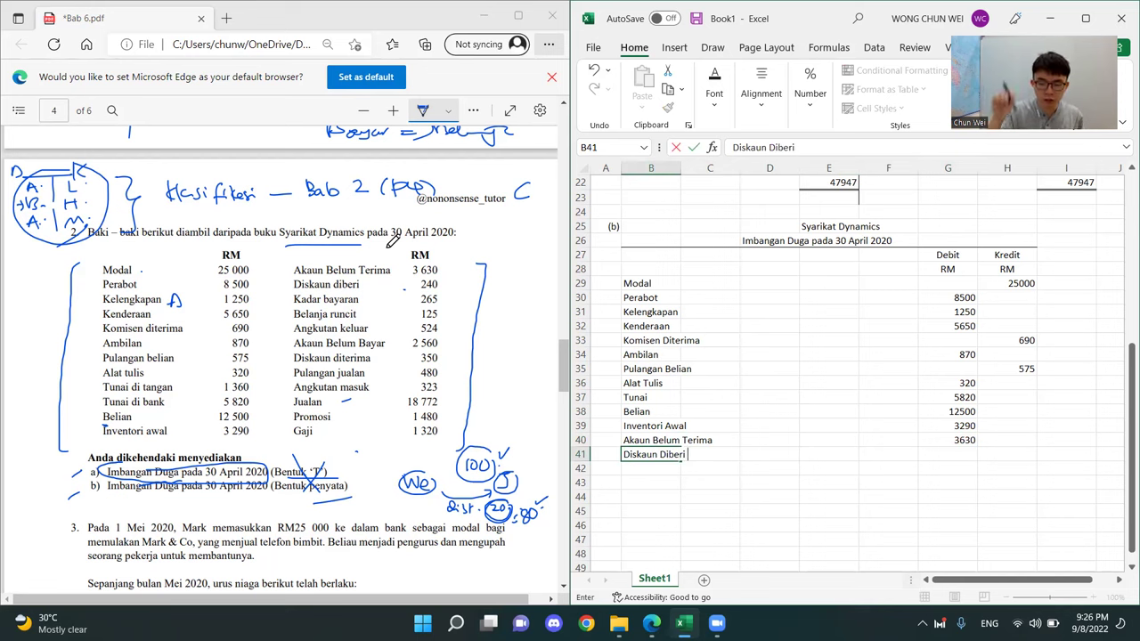
key("Tab")
key("Tab")
key("Tab")
key("Tab")
key("Tab")
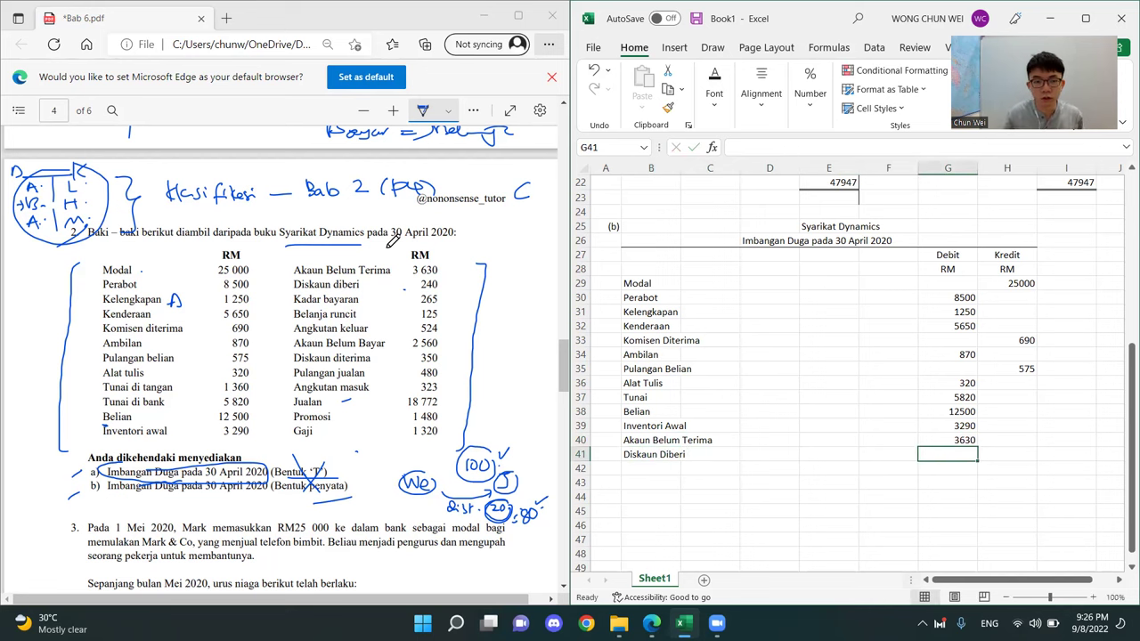
type("240")
key("Return")
Add Kadar Bayaran in row 42 of the trial balance with a Debit amount of 265
key("Left")
key("Left")
key("Left")
key("Left")
key("Left")
type("Ka")
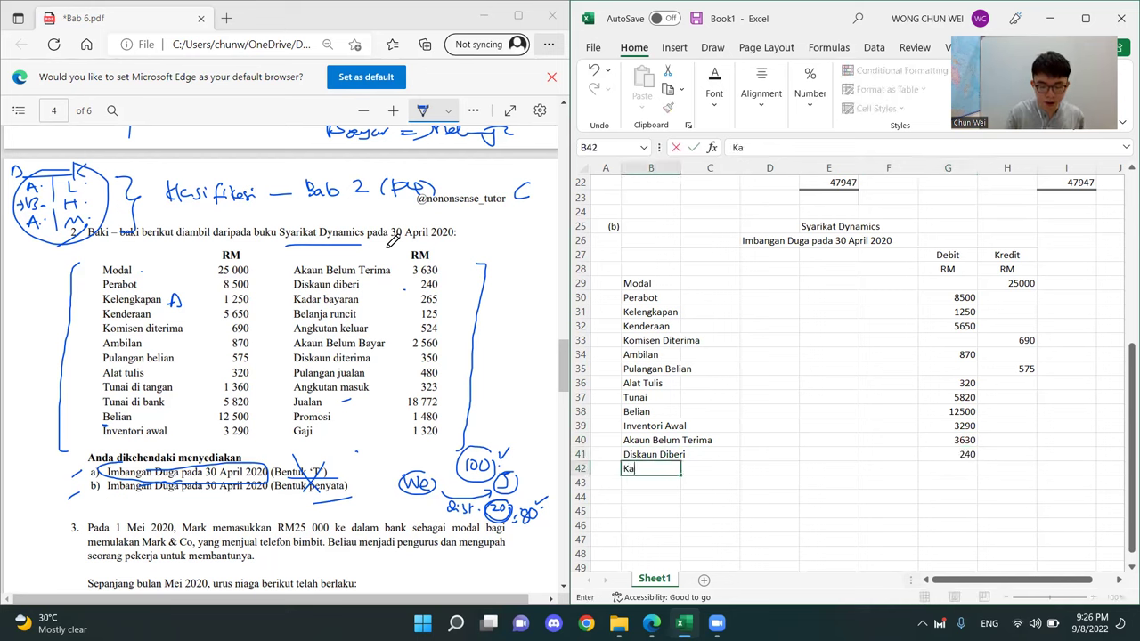
type("dar Bayaran")
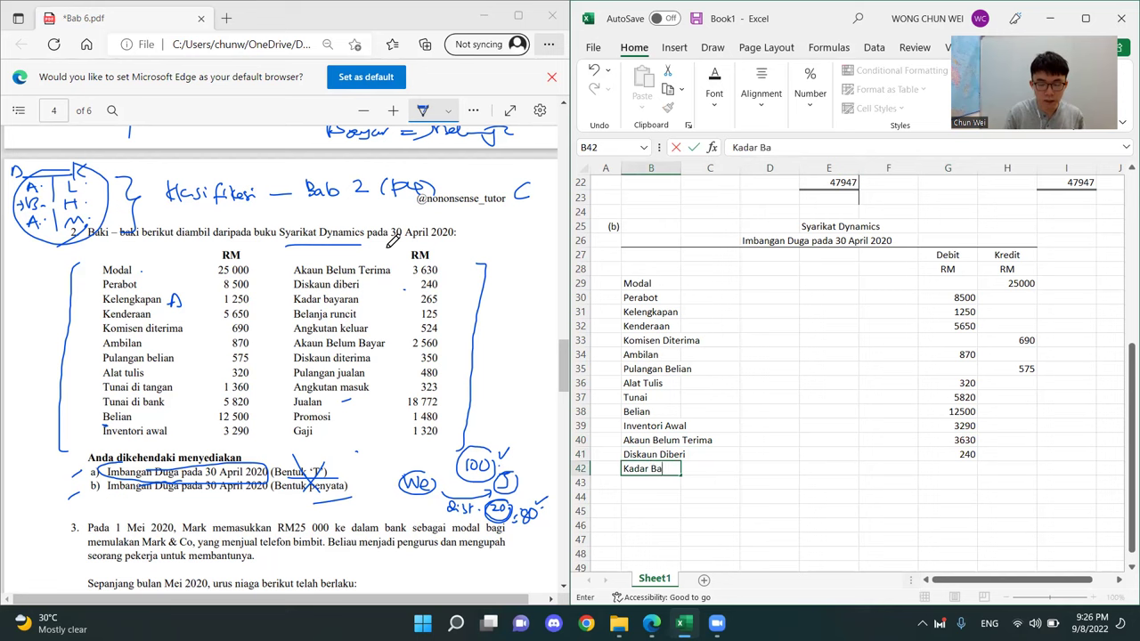
key("Right")
key("Right")
key("Right")
key("Right")
key("Right")
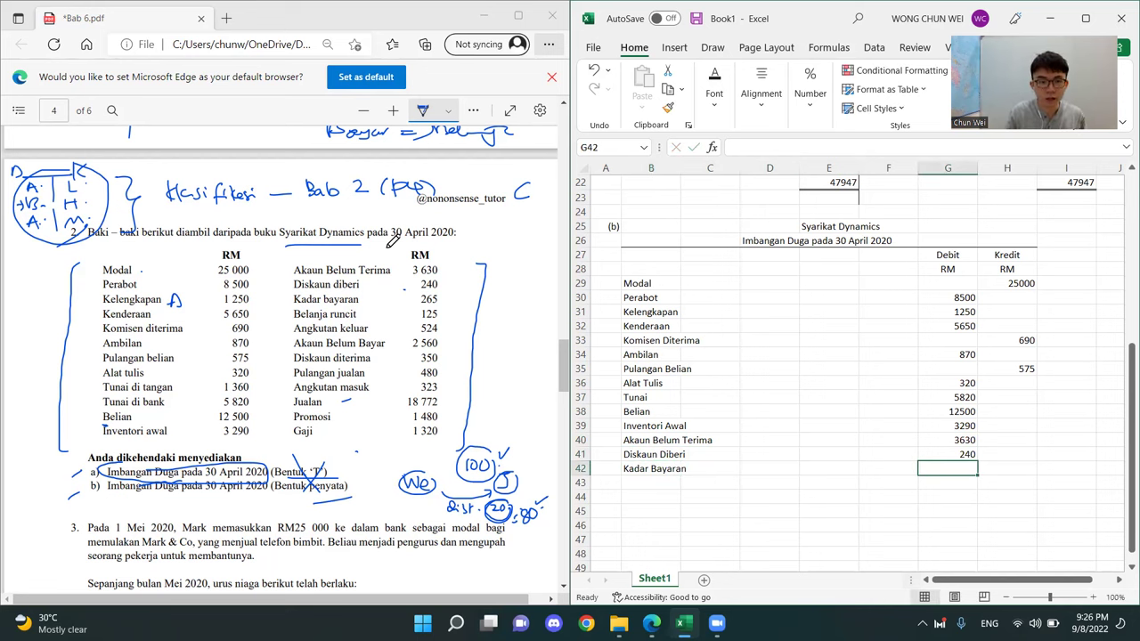
type("265")
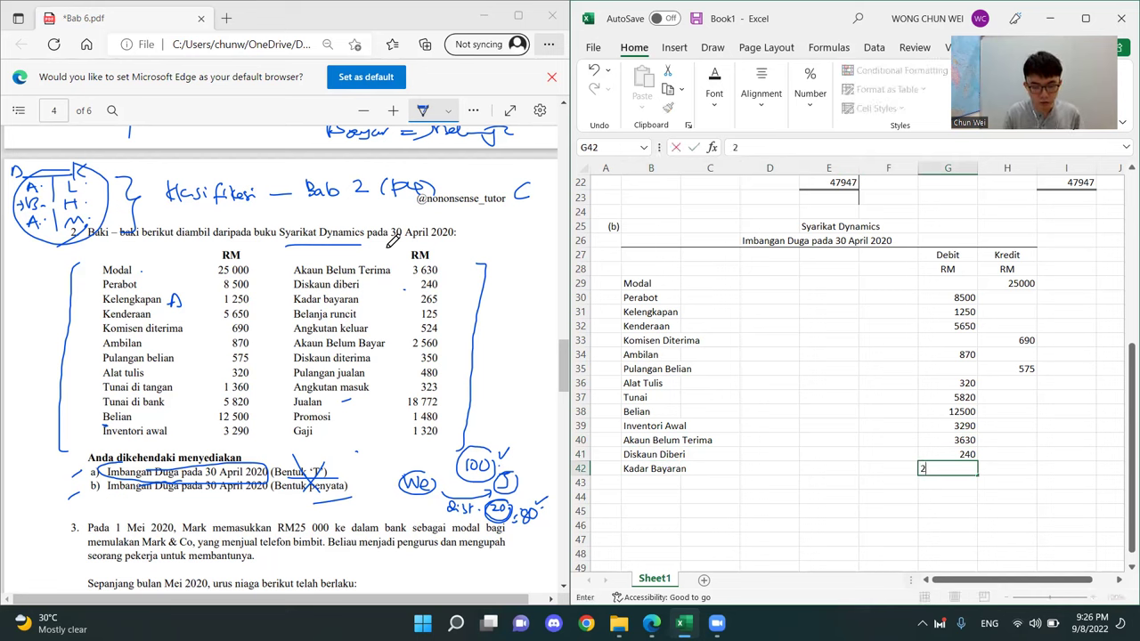
key("Return")
Add Belanja Runcit in row 43 of the trial balance with a Debit amount of 125
key("Left")
key("Left")
key("Left")
key("Left")
key("Left")
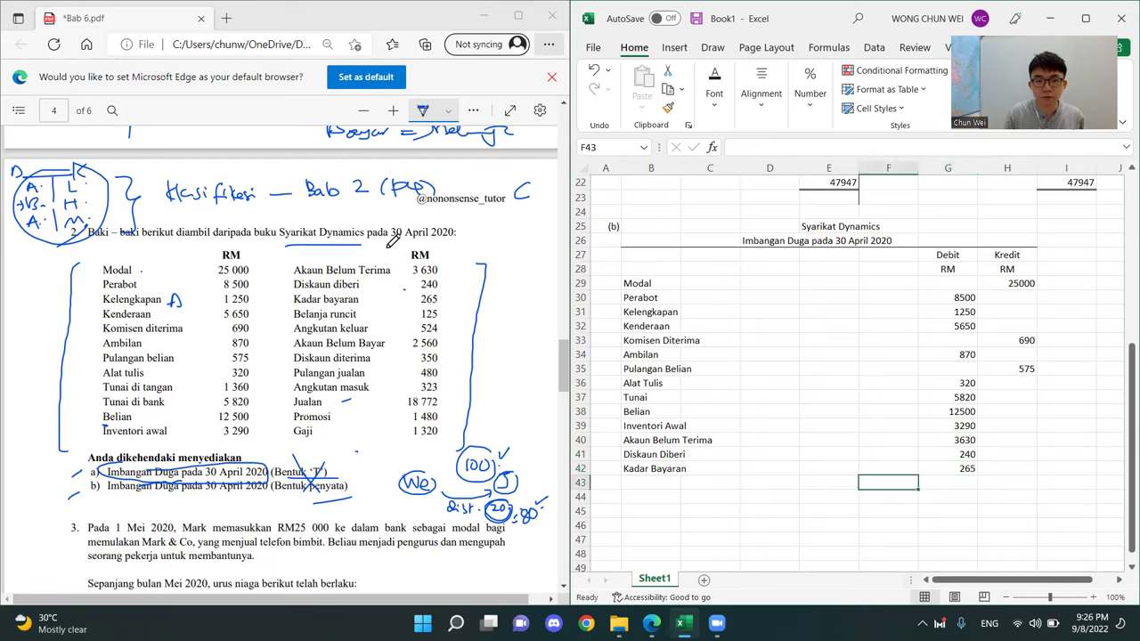
type("Belian")
key("BackSpace")
key("BackSpace")
key("BackSpace")
type("anj")
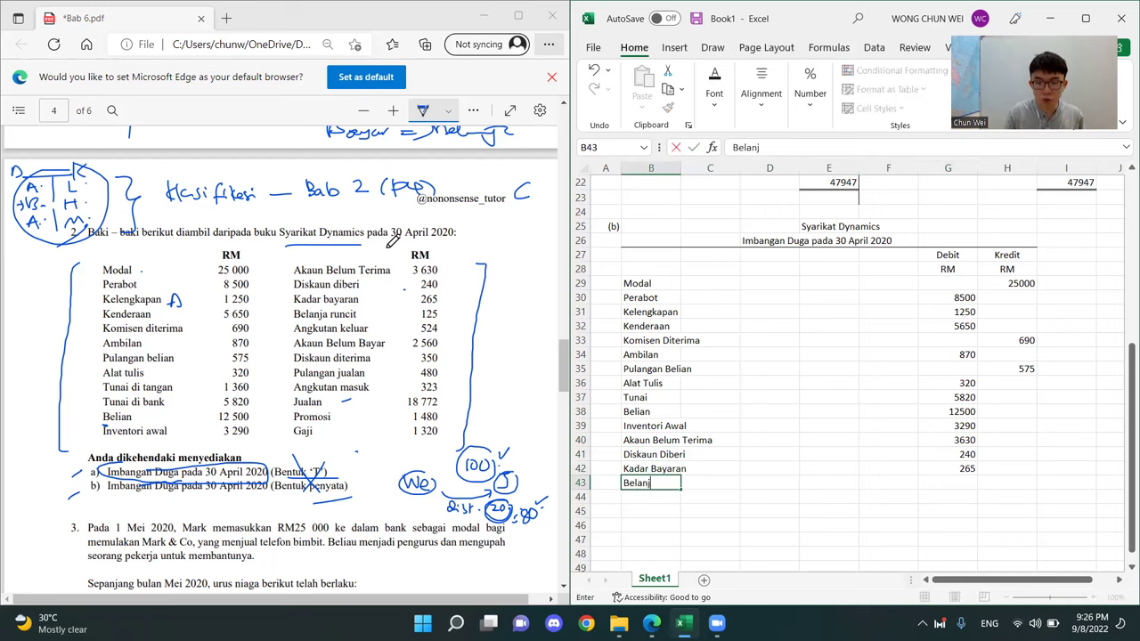
type("a Runcit")
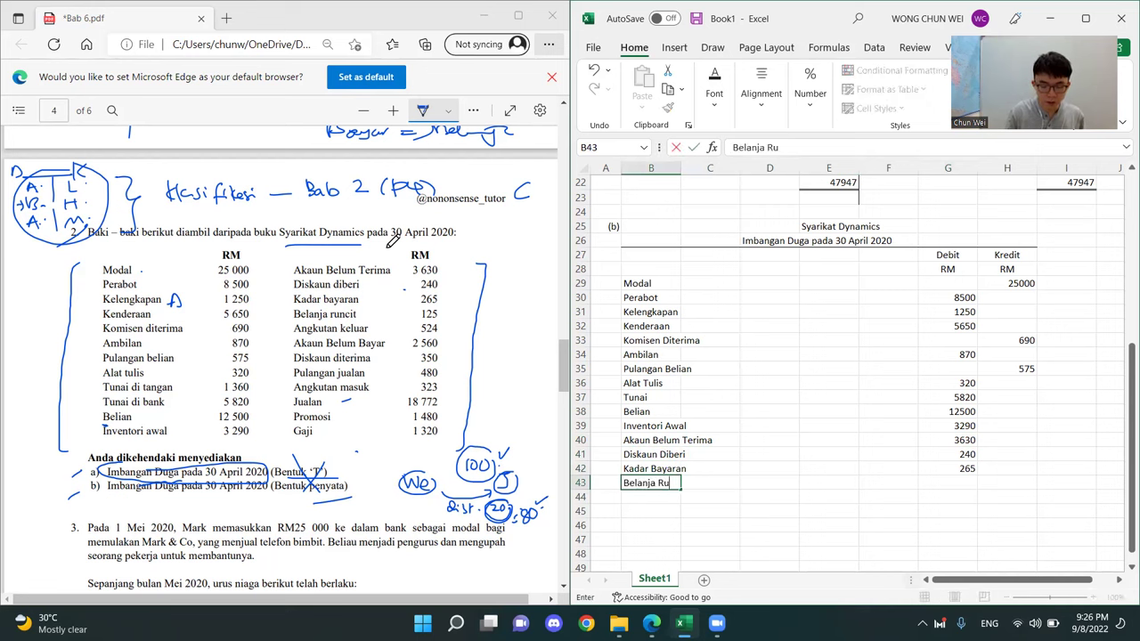
key("Right")
key("Right")
key("Right")
key("Right")
key("Right")
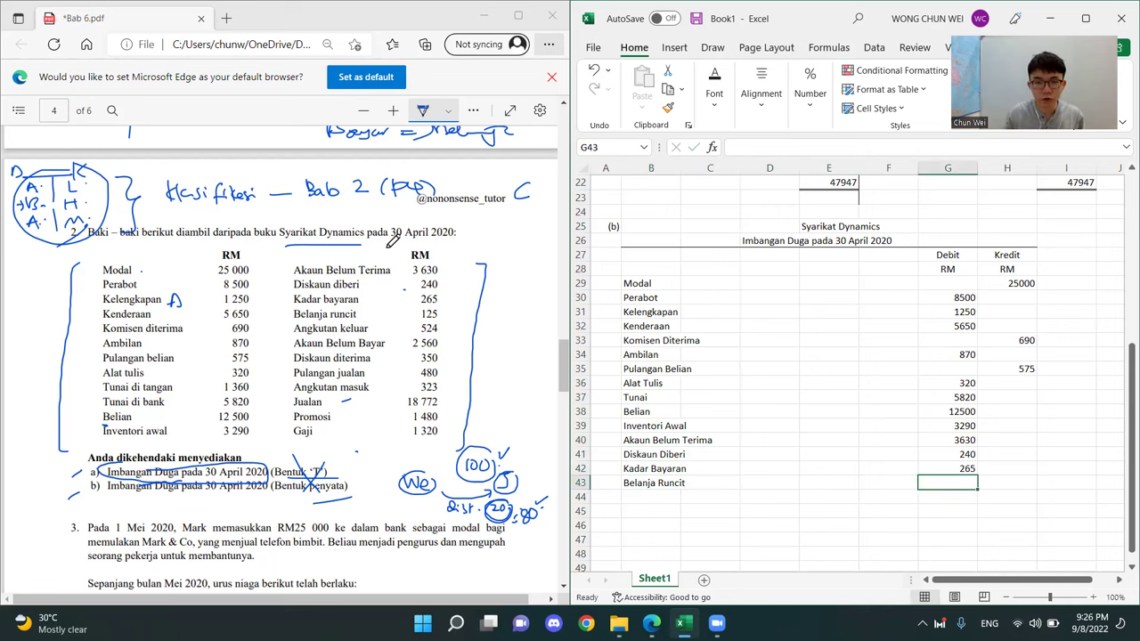
type("125")
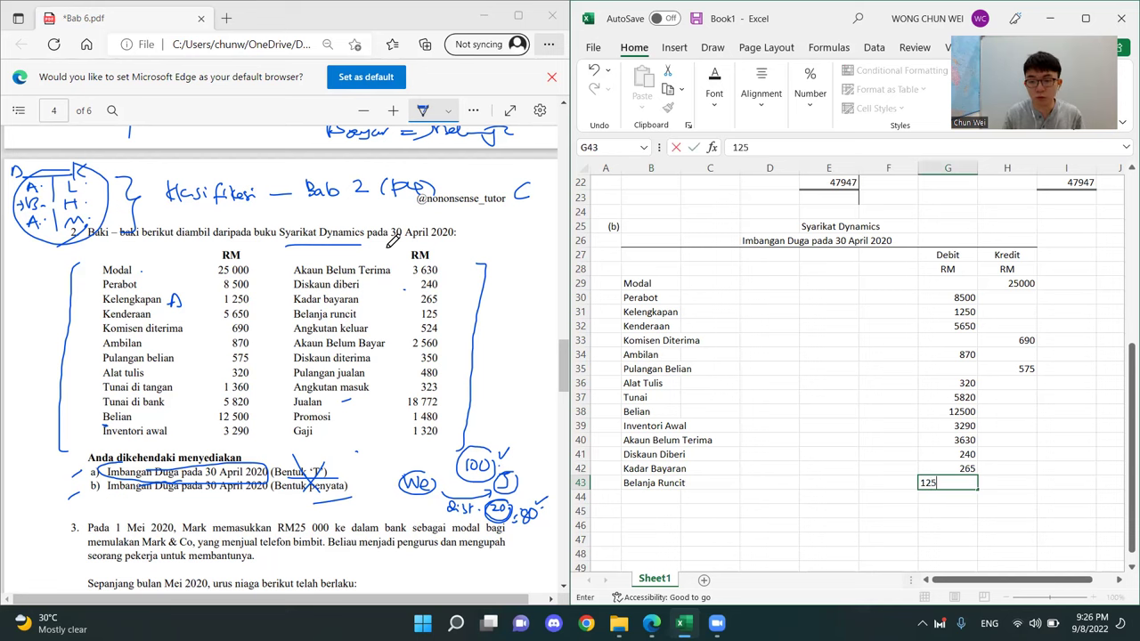
key("Return")
Add Angkutan Keluar in row 44 of the trial balance with a Debit amount of 524
key("Left")
key("Left")
key("Left")
key("Left")
key("Left")
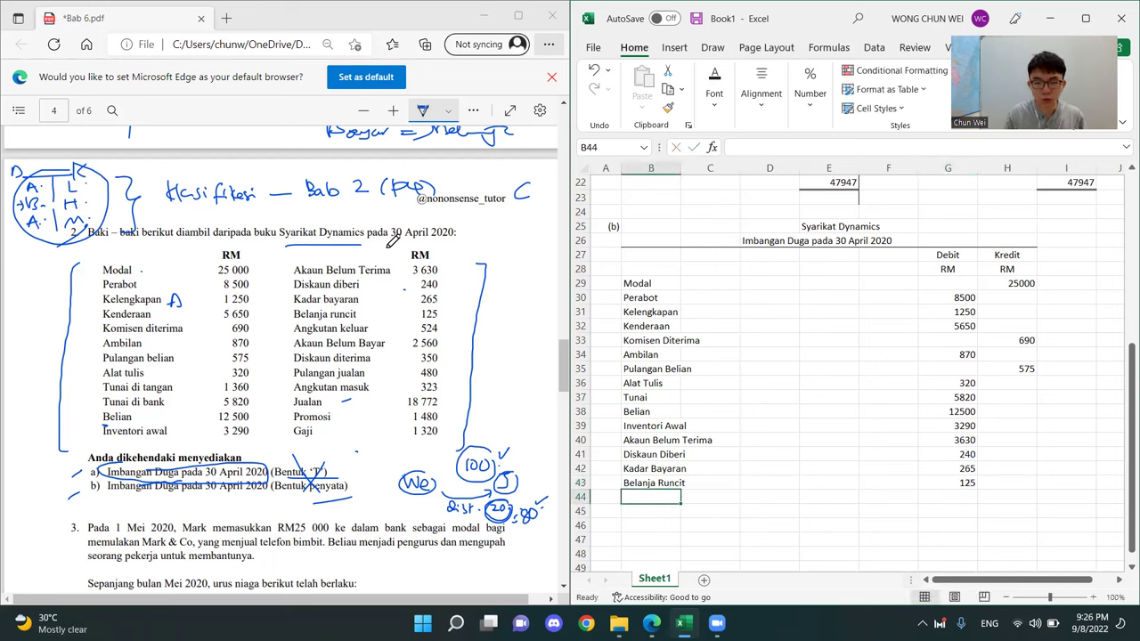
type("Angkutan ")
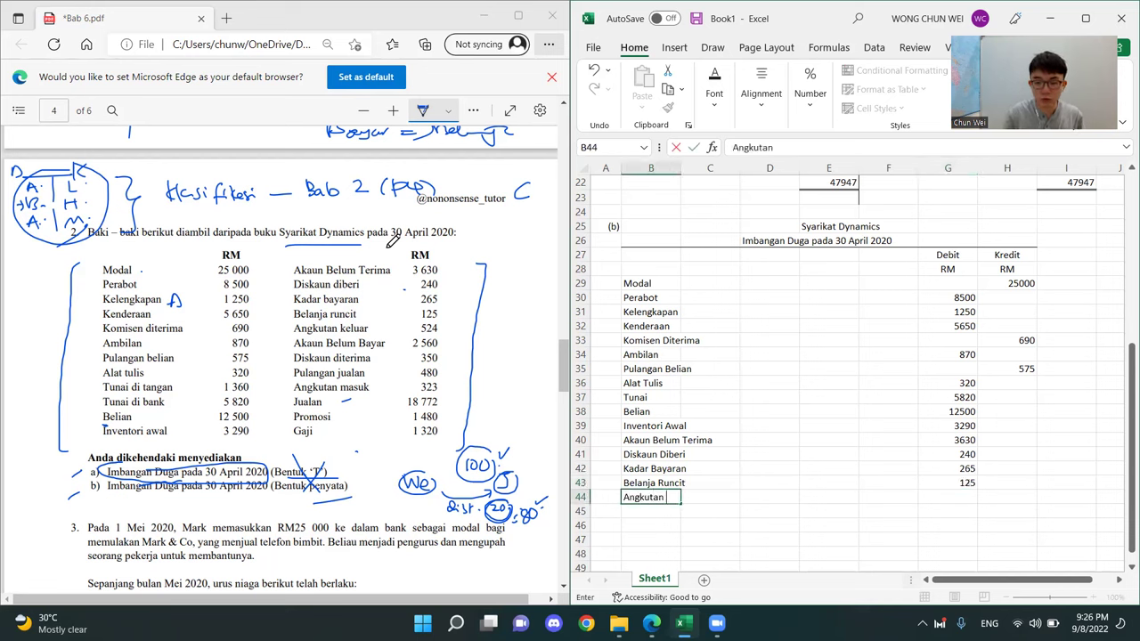
type("Keluar")
key("Right")
key("Right")
key("Right")
key("Right")
key("Right")
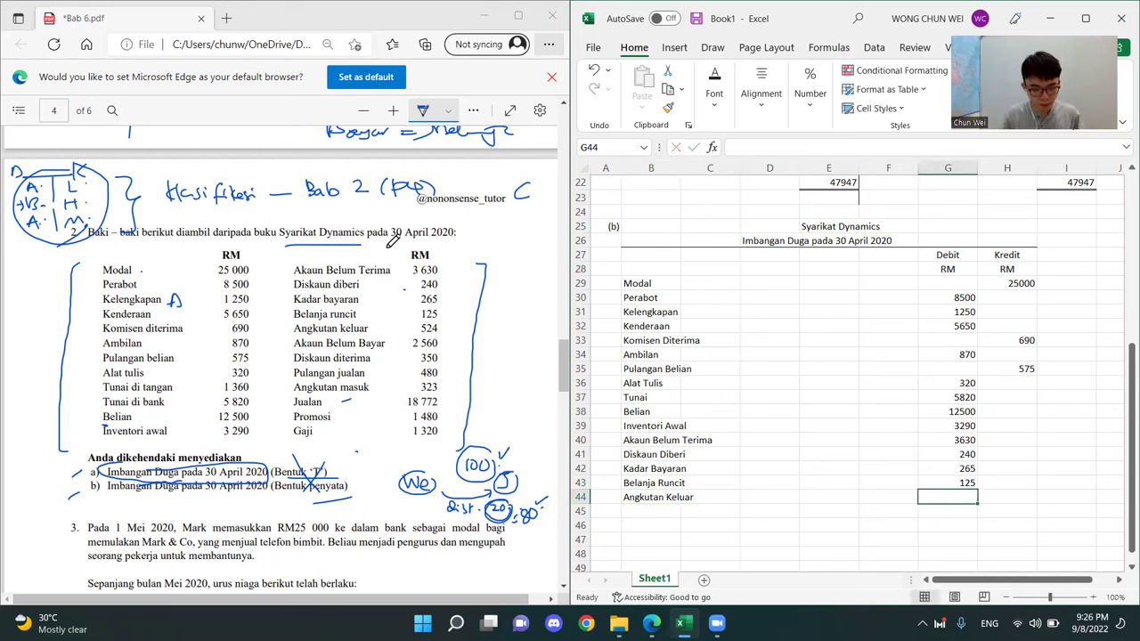
type("524")
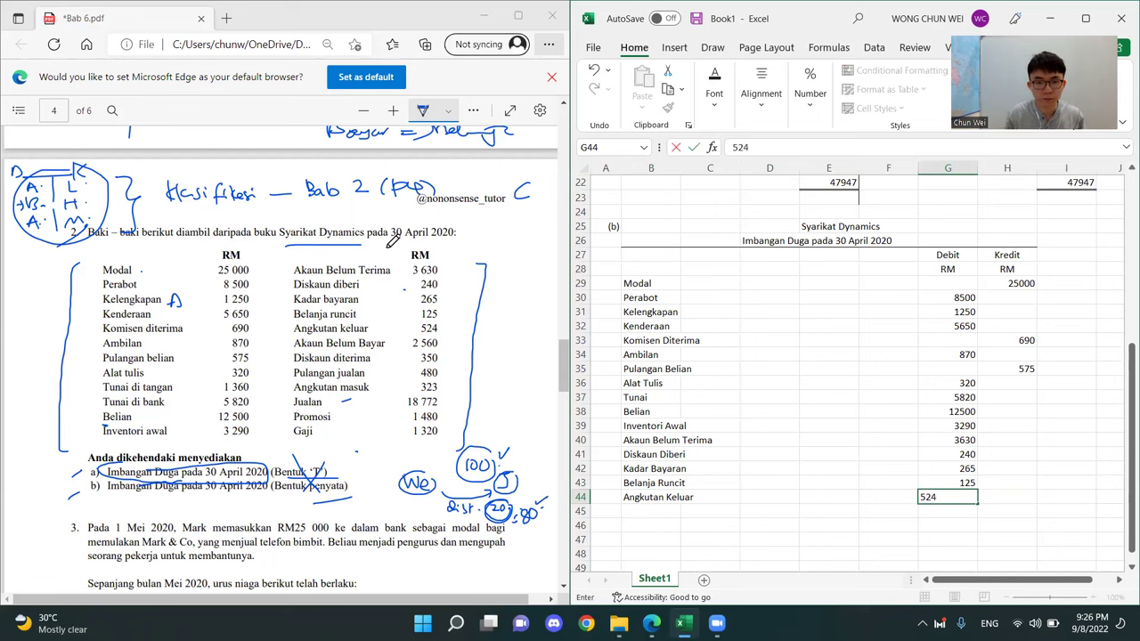
key("Return")
Add Akaun Belum Bayar in row 45 of the trial balance with a Kredit amount of 2560
key("Left")
key("Left")
key("Left")
key("Left")
key("Left")
type("A")
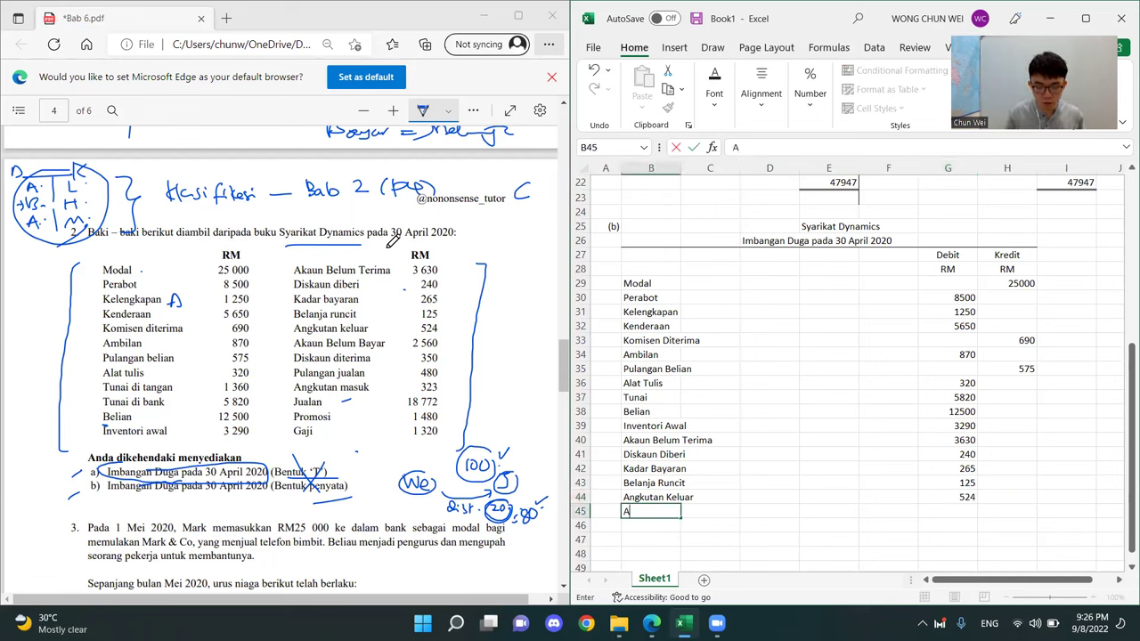
type("kaun Belum Bayr")
key("BackSpace")
type("a")
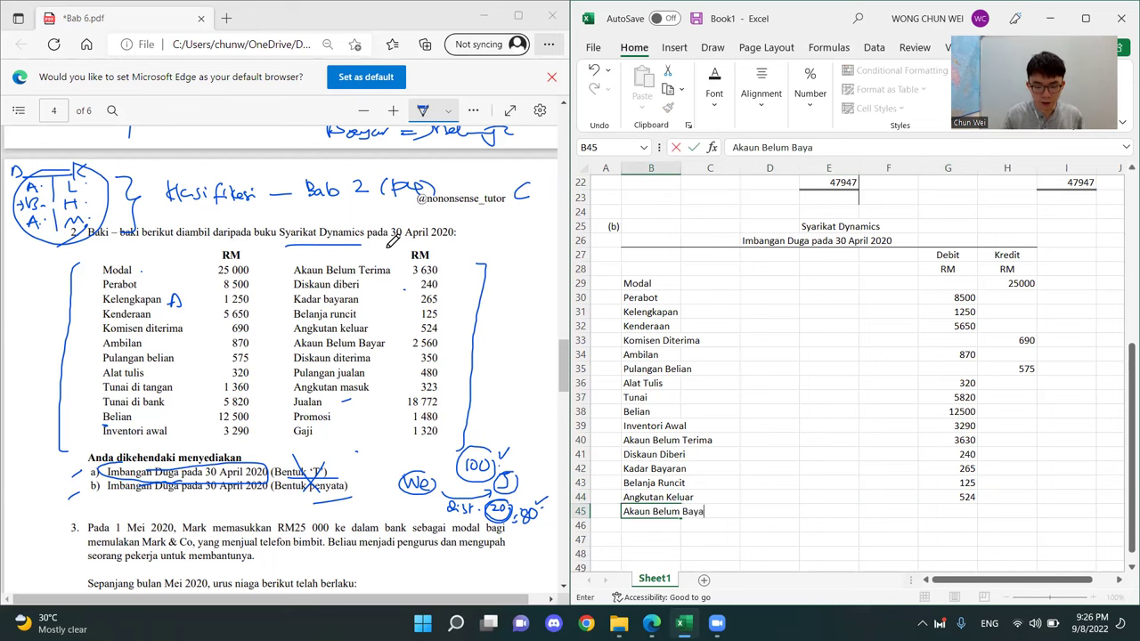
key("Tab")
key("Tab")
key("Tab")
key("Tab")
key("Tab")
key("Tab")
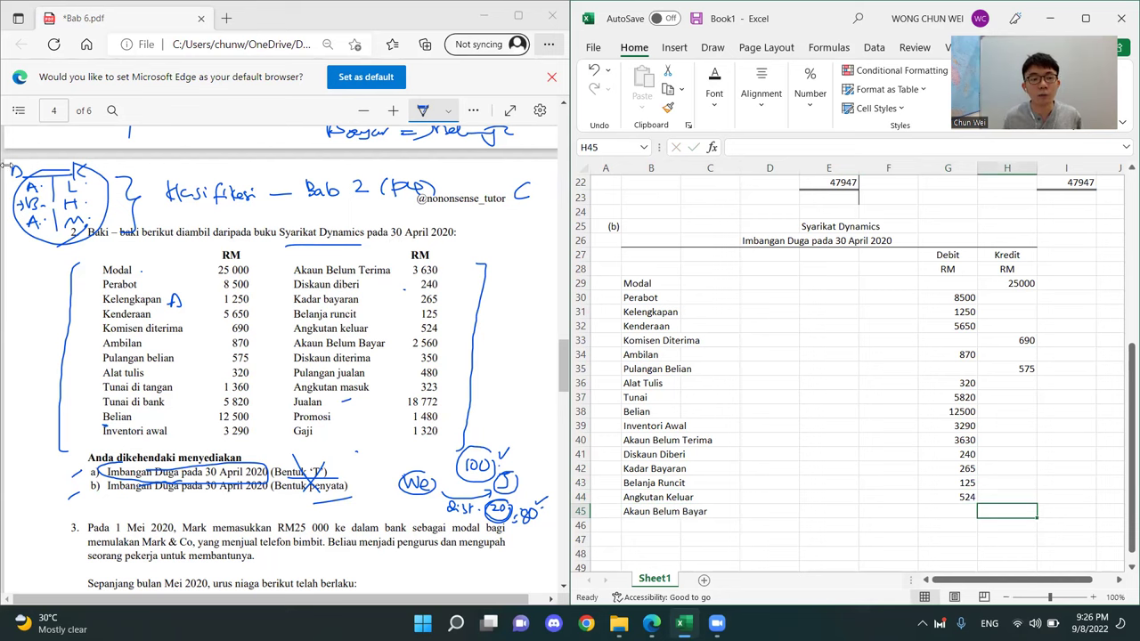
left_click_drag(1015, 258, 1015, 561)
left_click(1010, 509)
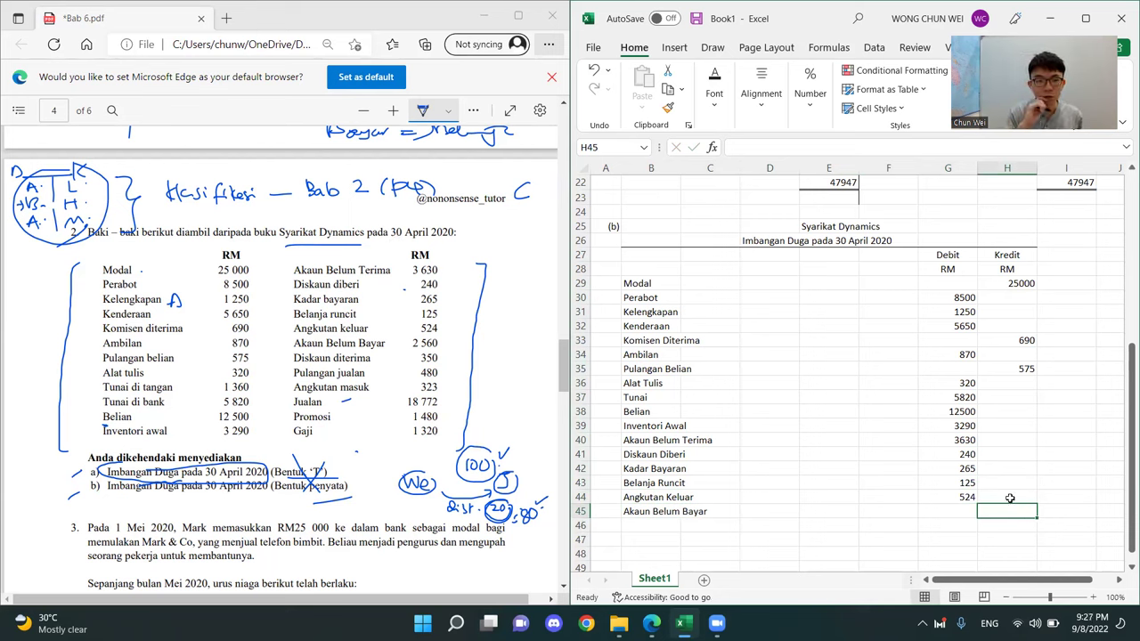
type("2560")
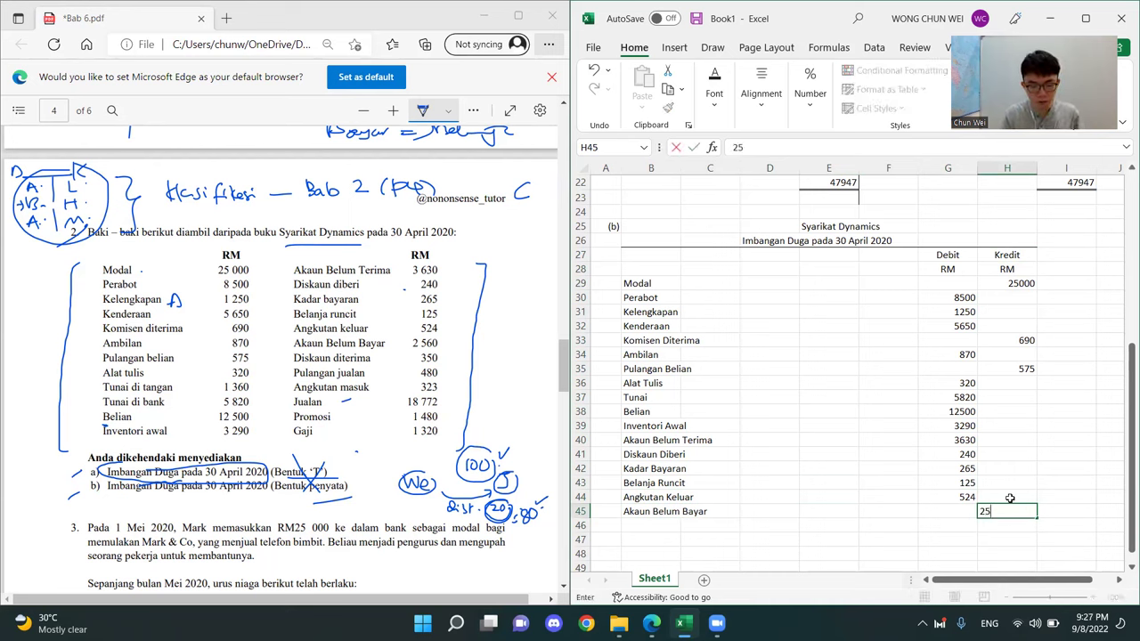
key("Return")
Add Diskaun Diterima in row 46 of the trial balance with a Kredit amount of 350
key("Left")
key("Left")
key("Left")
key("Left")
key("Left")
key("Left")
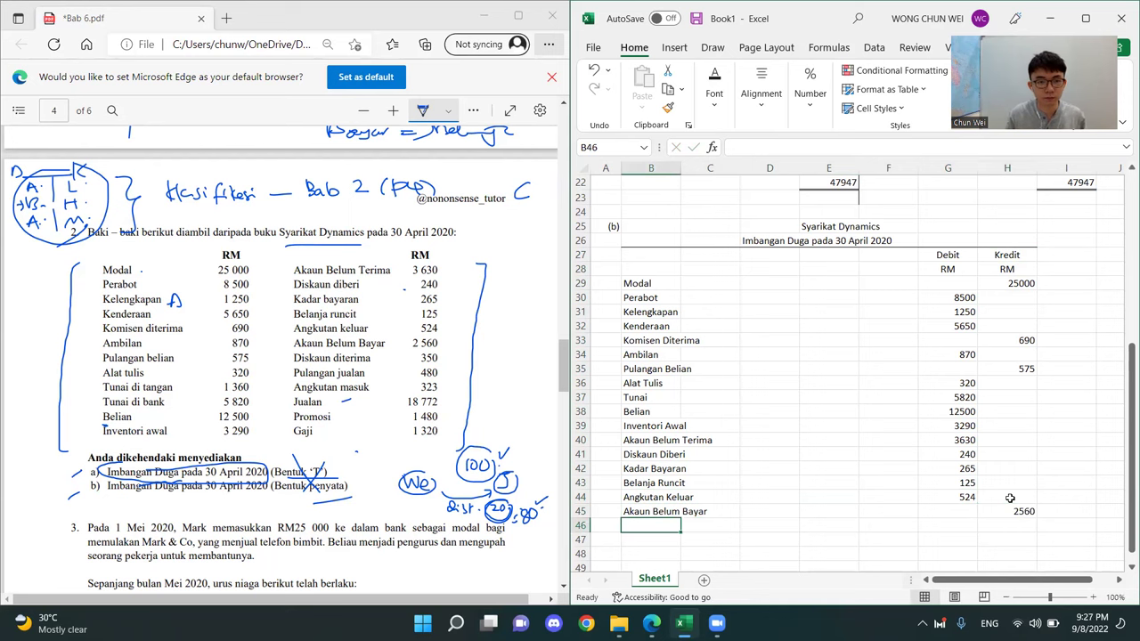
type("Diskaun ")
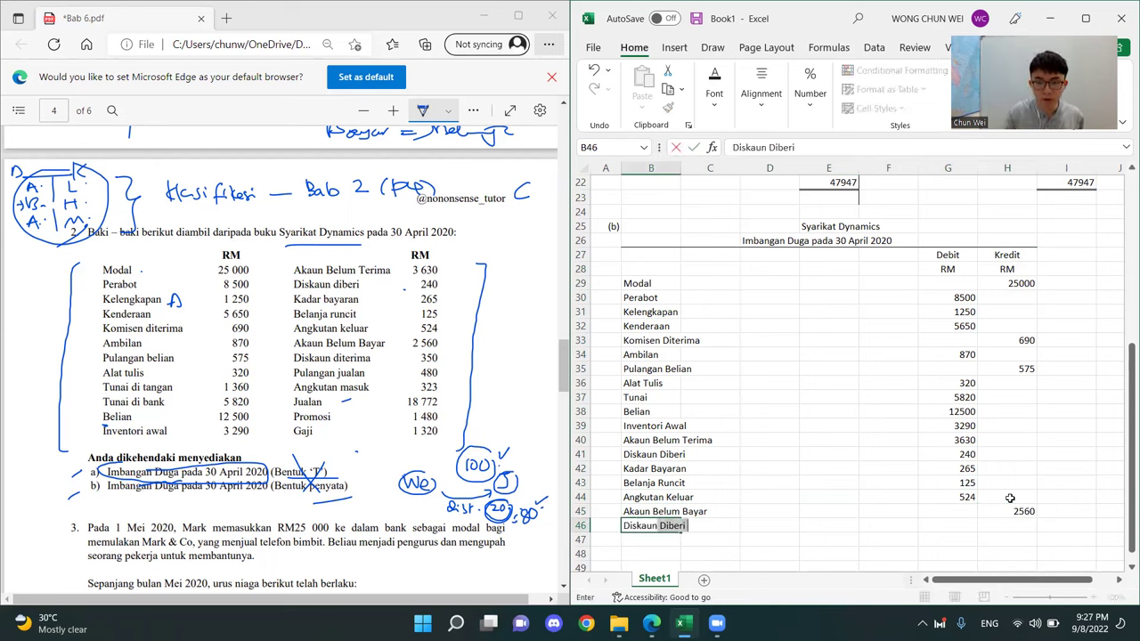
type("Diterima")
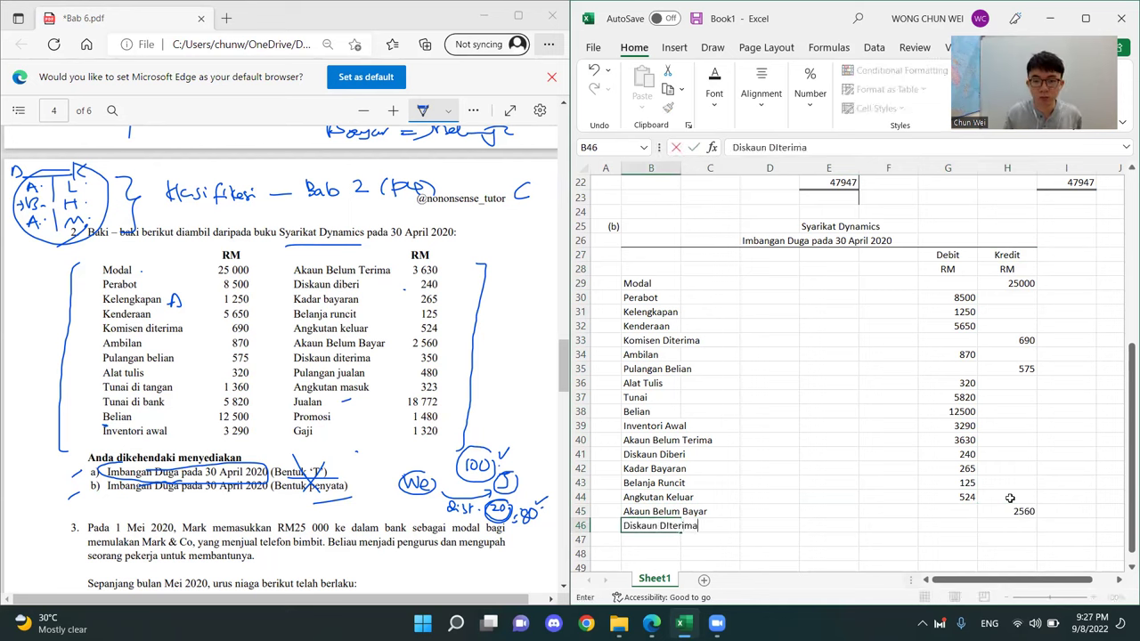
key("Tab")
key("Right")
key("Right")
key("Right")
key("Right")
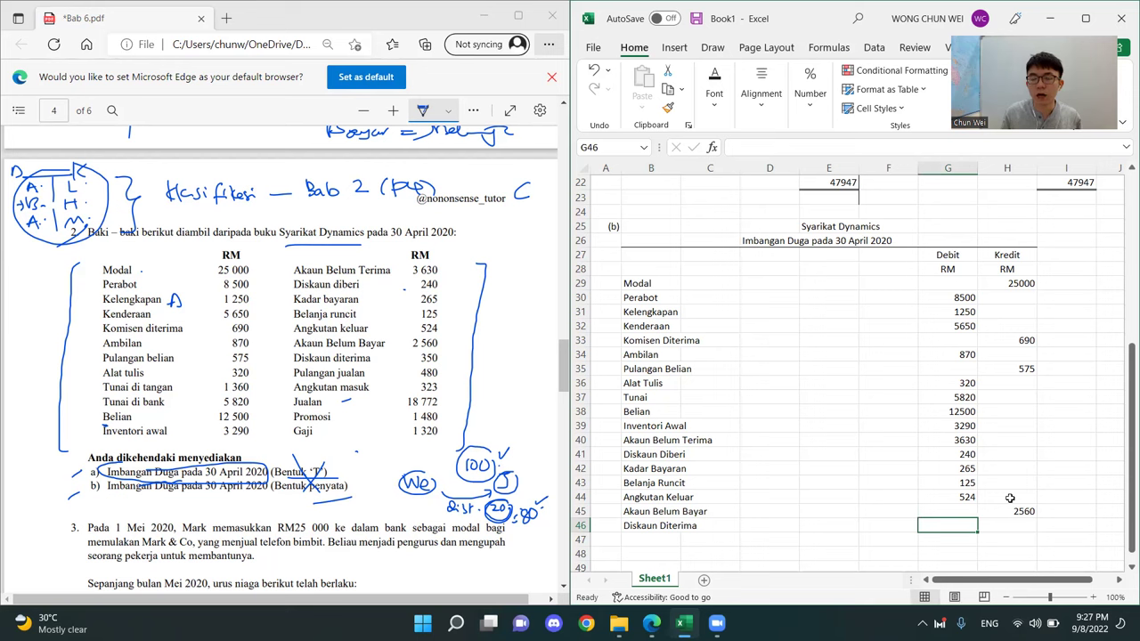
key("Right")
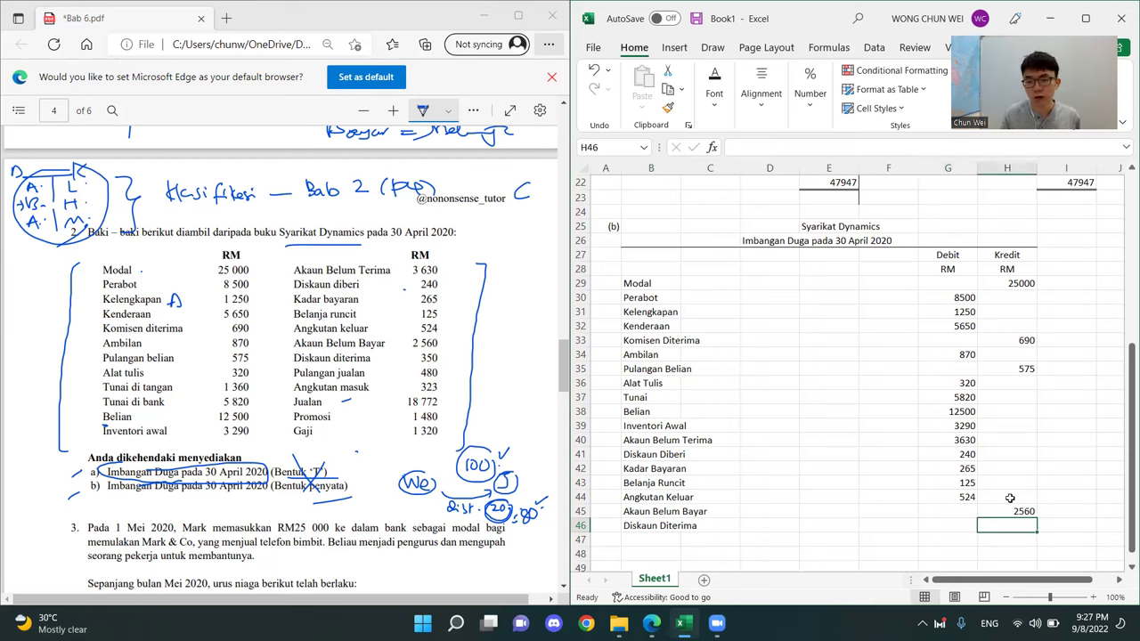
type("350")
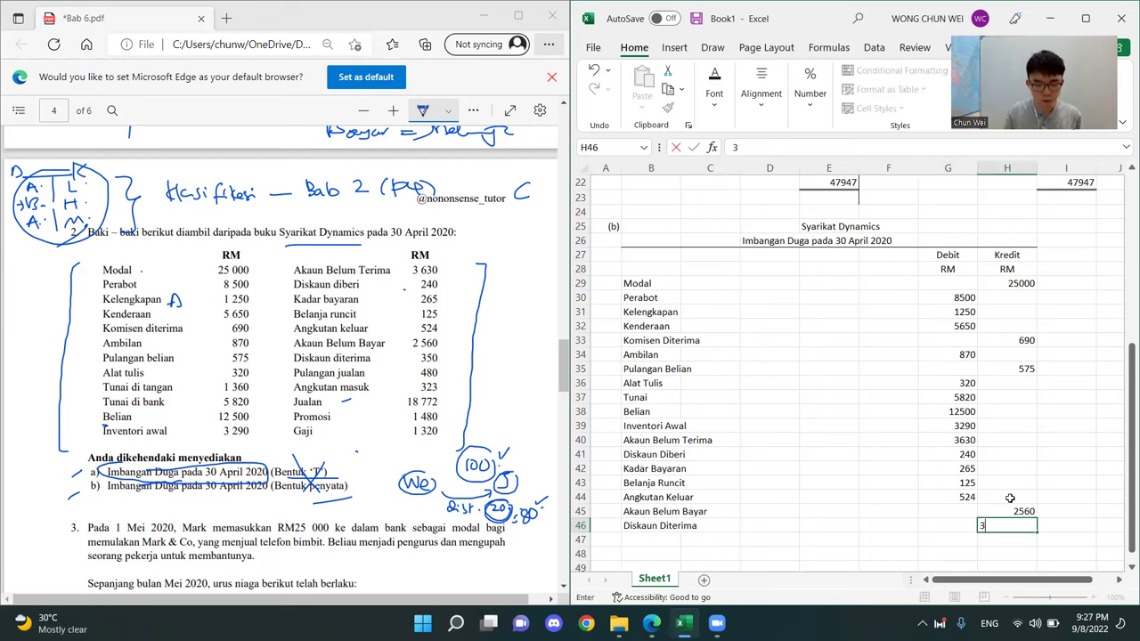
key("Return")
Add Pulangan Jualan in row 47 of the trial balance with a Debit amount of 480
key("Left")
key("Left")
key("Left")
key("Left")
key("Left")
key("Left")
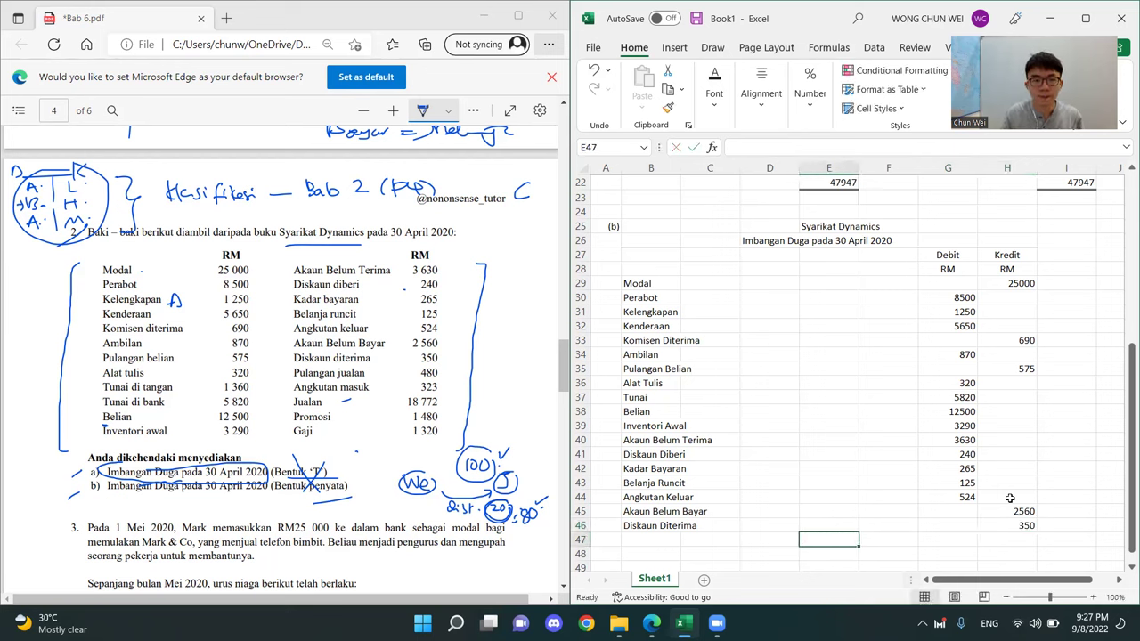
type("Pulanganm")
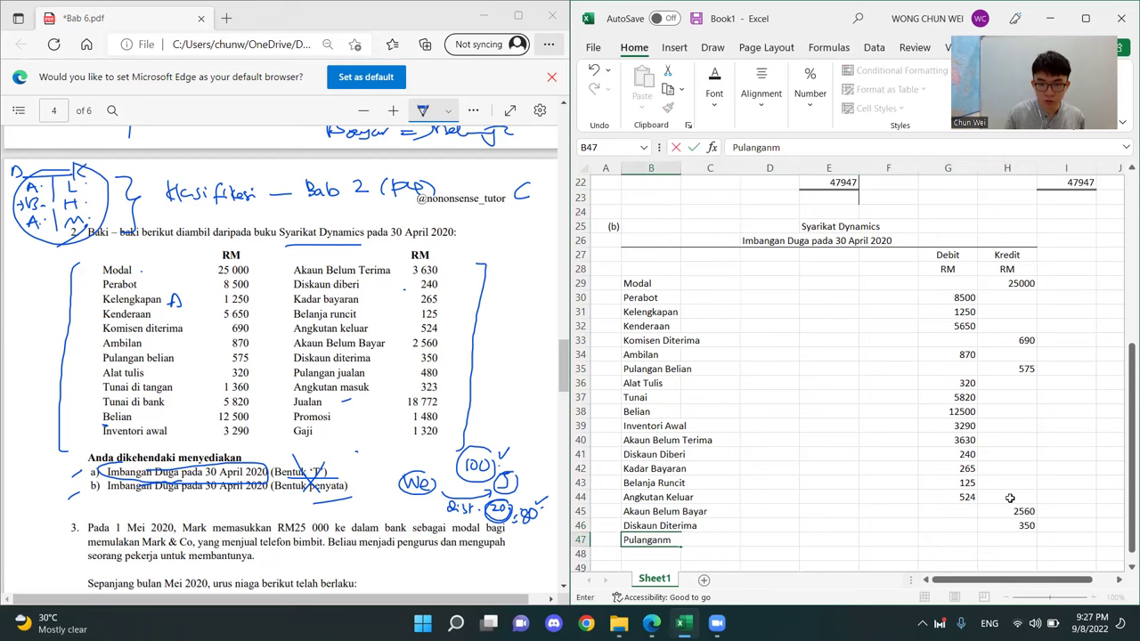
key("BackSpace")
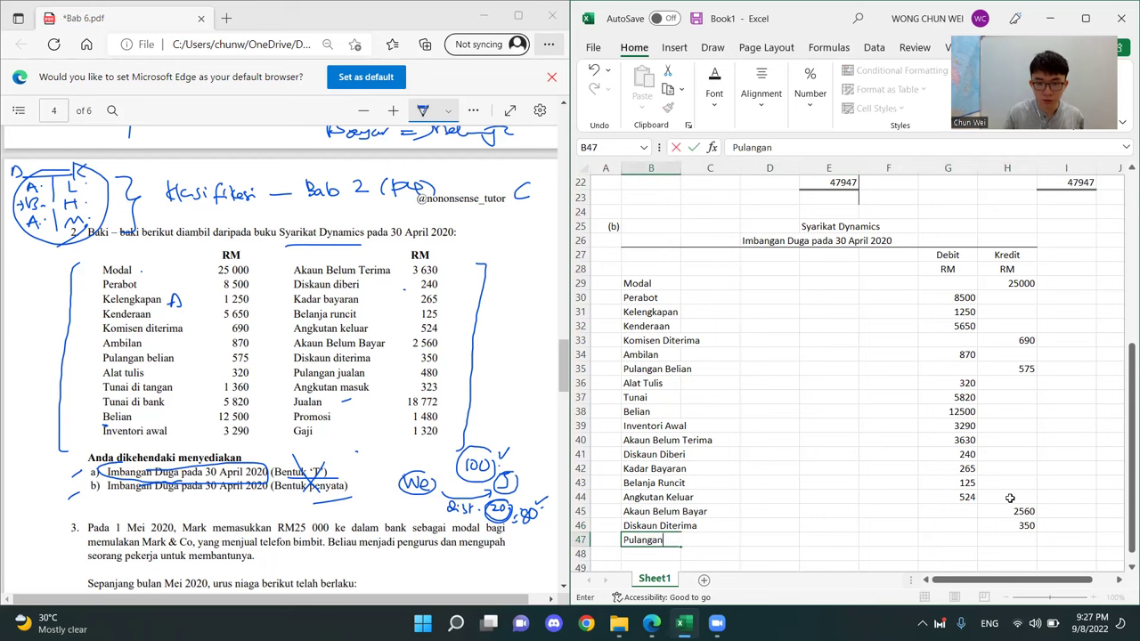
type("Jualan")
key("Return")
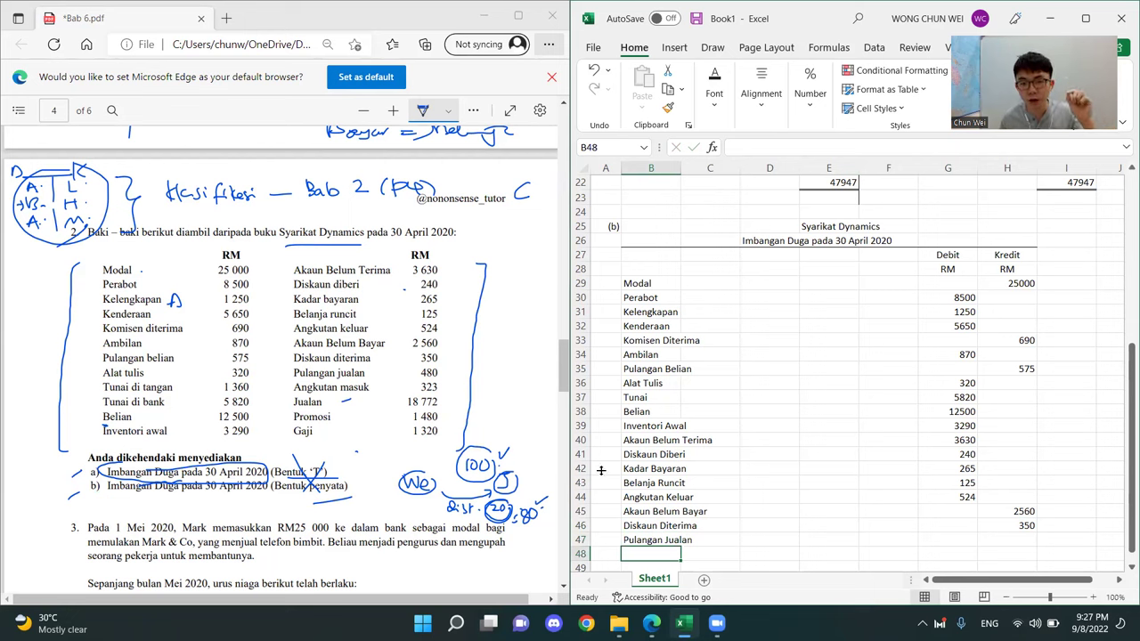
double_click(652, 540)
double_click(632, 541)
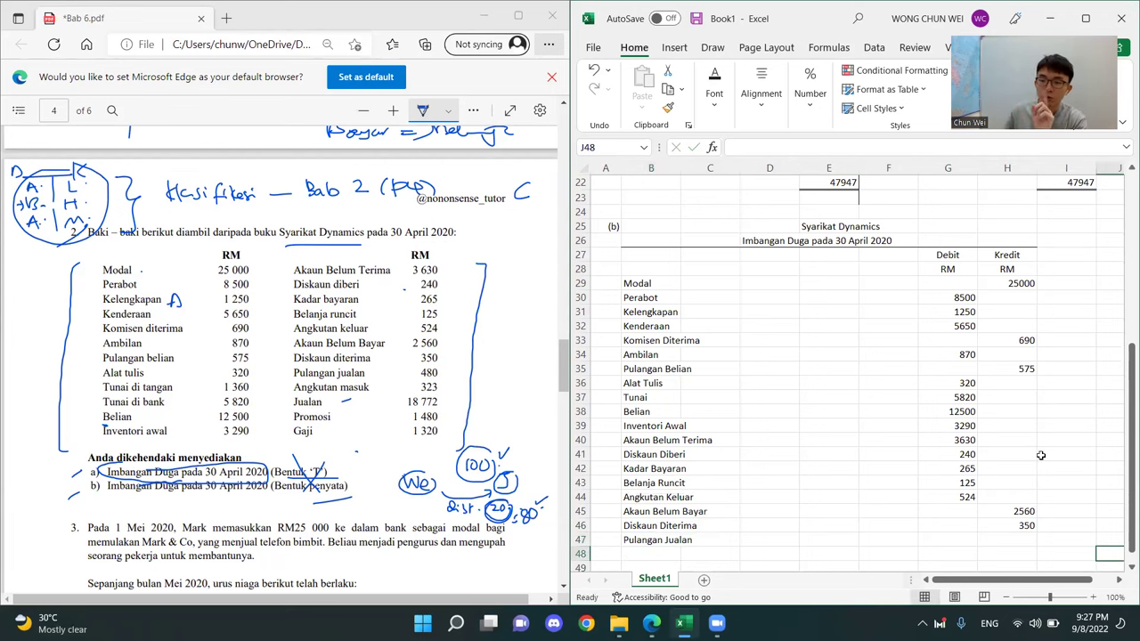
left_click_drag(1015, 441, 1016, 540)
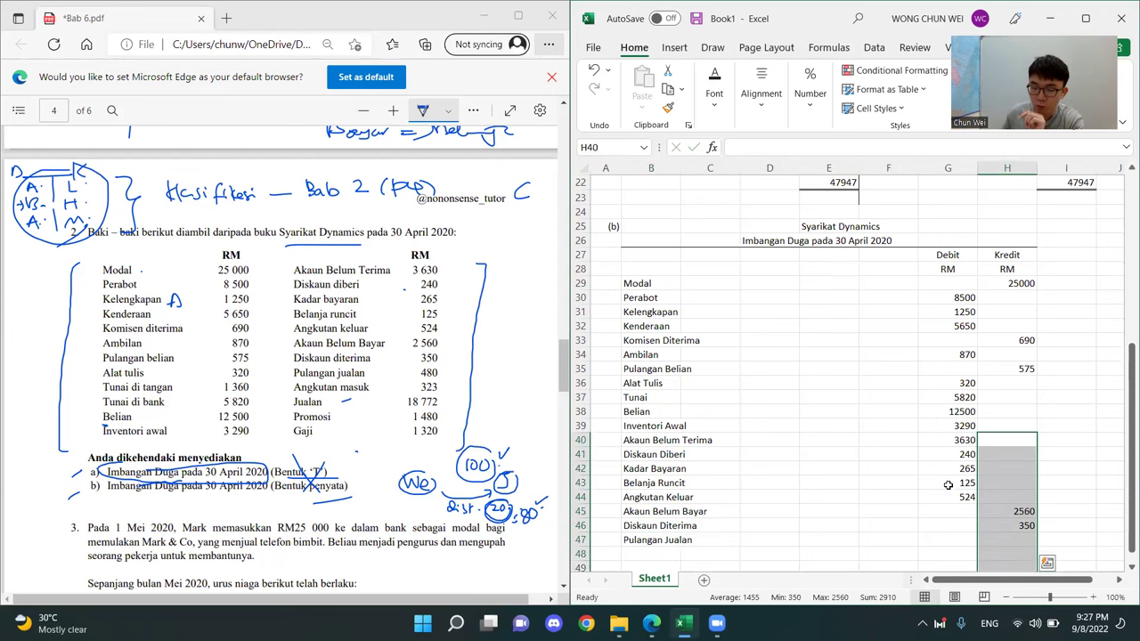
left_click(948, 538)
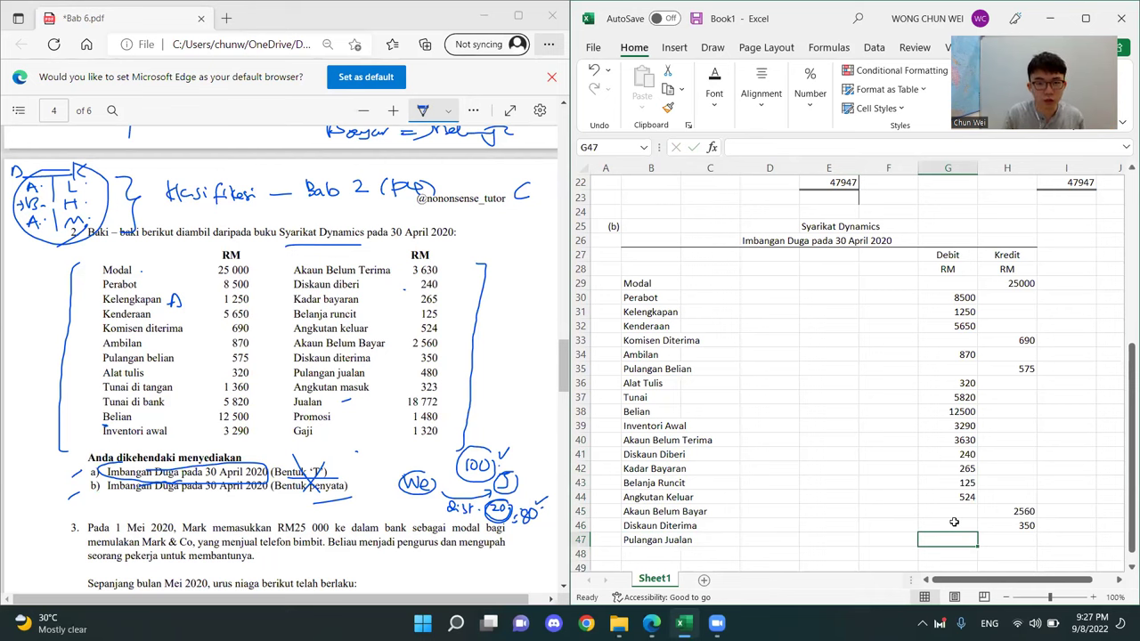
type("480")
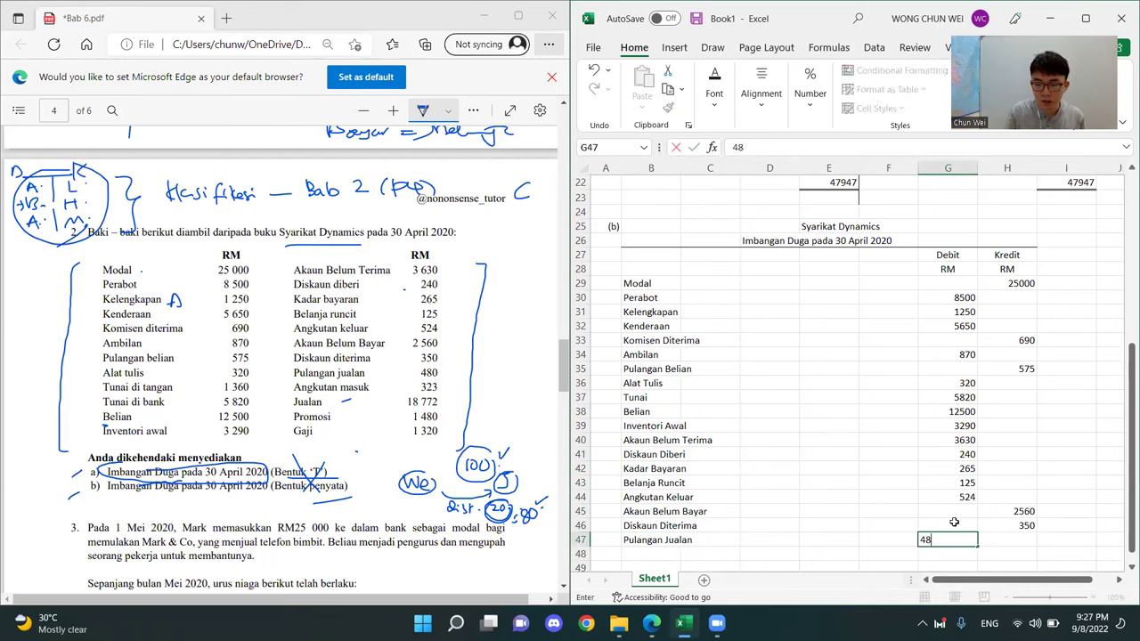
key("Return")
Add Angkutan Masuk in row 48 of the trial balance with a Debit amount of 323
key("Left")
key("Left")
key("Left")
key("Left")
key("Left")
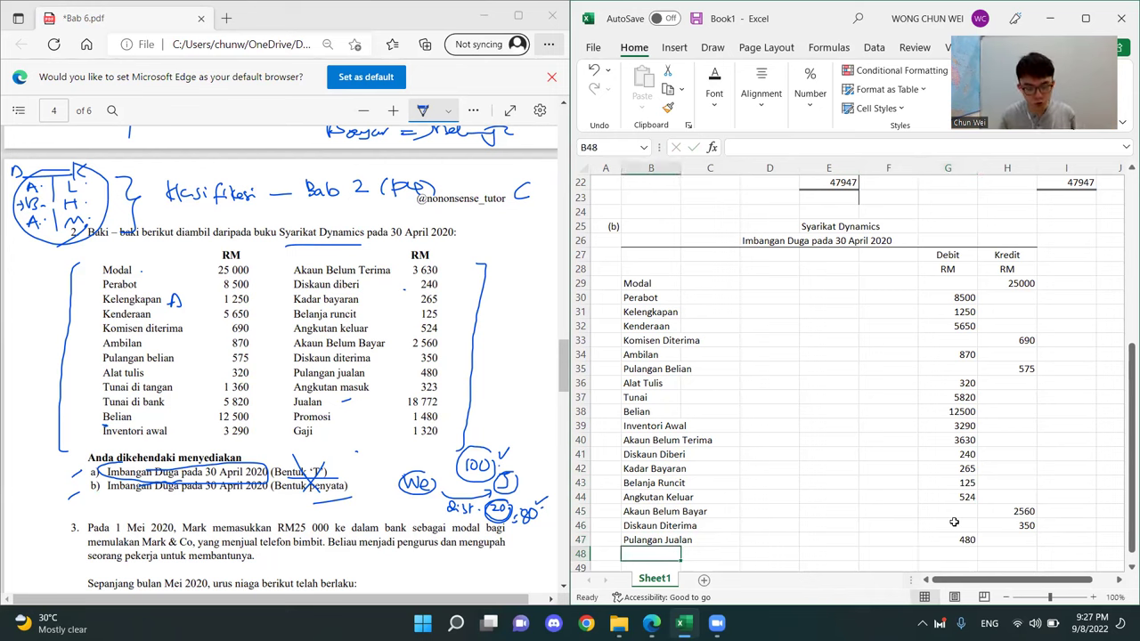
type("Anglutan")
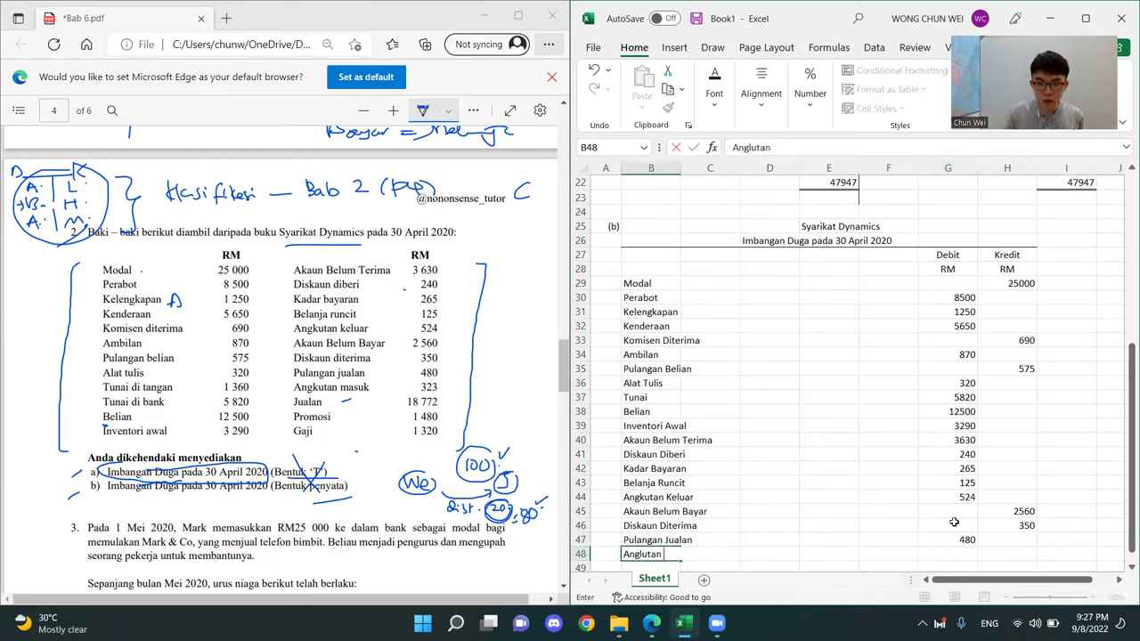
key("BackSpace")
key("BackSpace")
key("BackSpace")
type("kutan Mas")
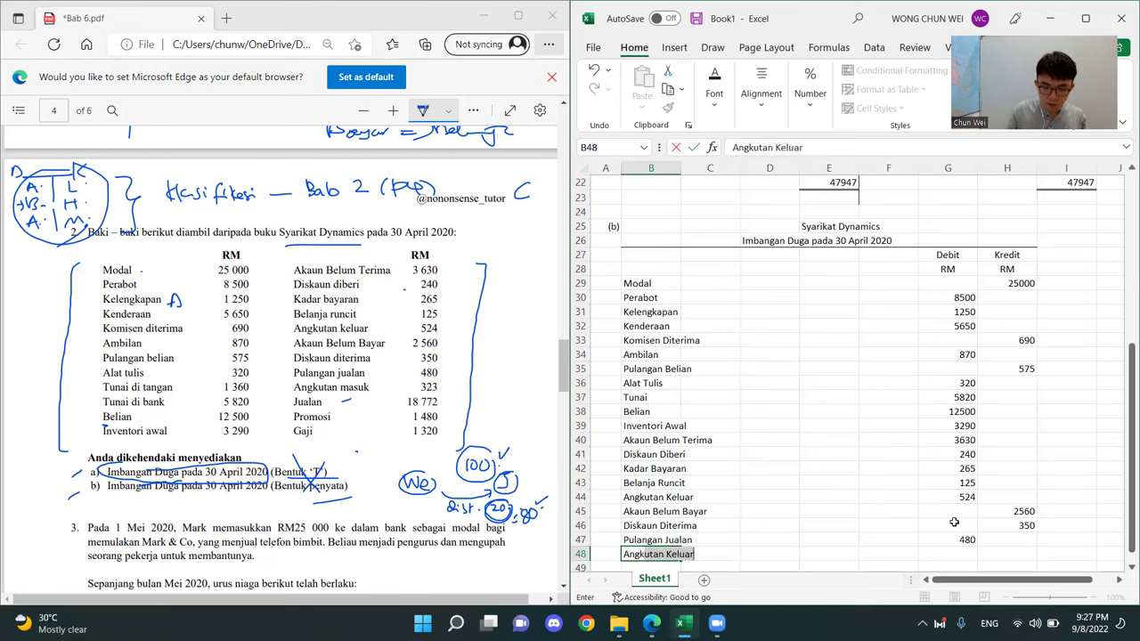
type("ulk")
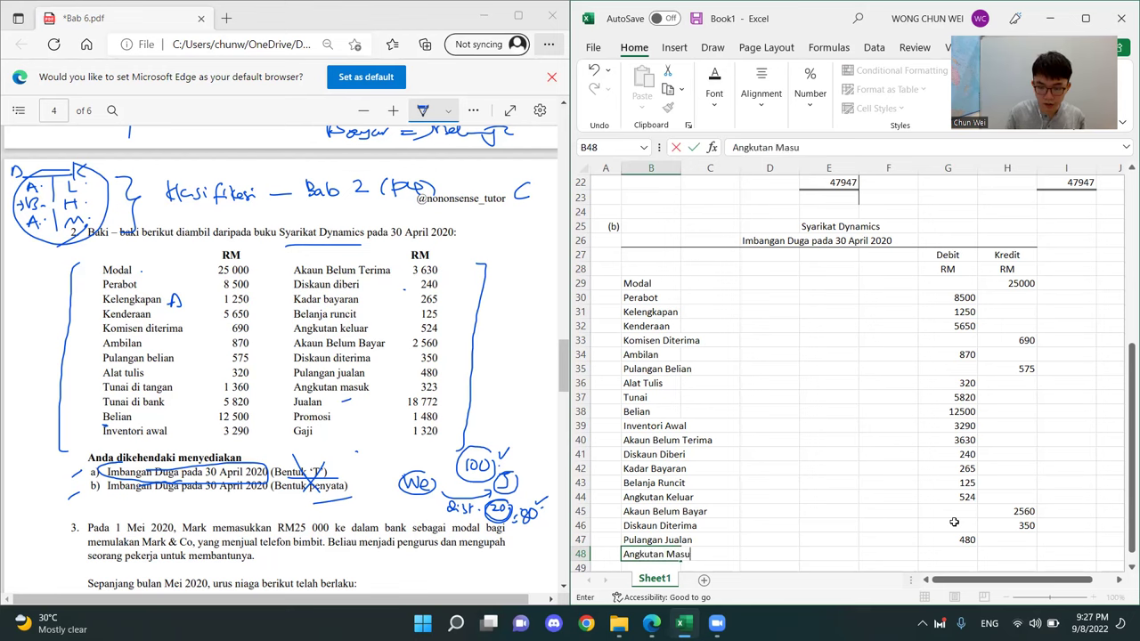
key("Right")
key("Right")
key("Right")
key("Right")
key("Right")
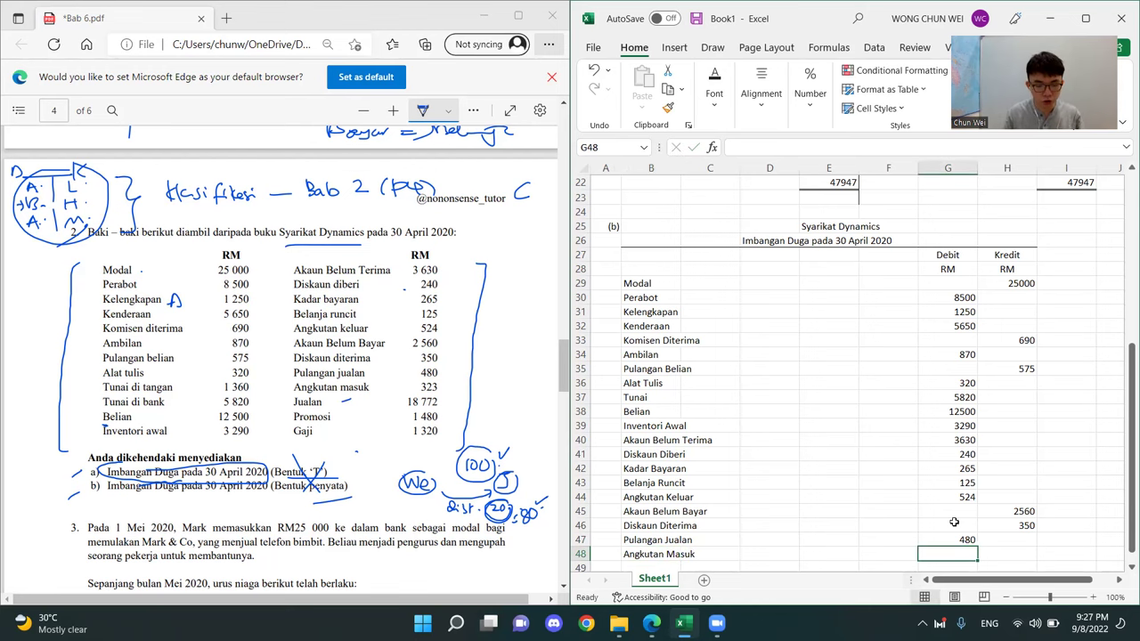
type("323")
key("Return")
Add Jualan in row 49 of the trial balance with a Kredit amount of 18772
key("Return")
key("Left")
key("Left")
key("Left")
key("Left")
key("Left")
key("Up")
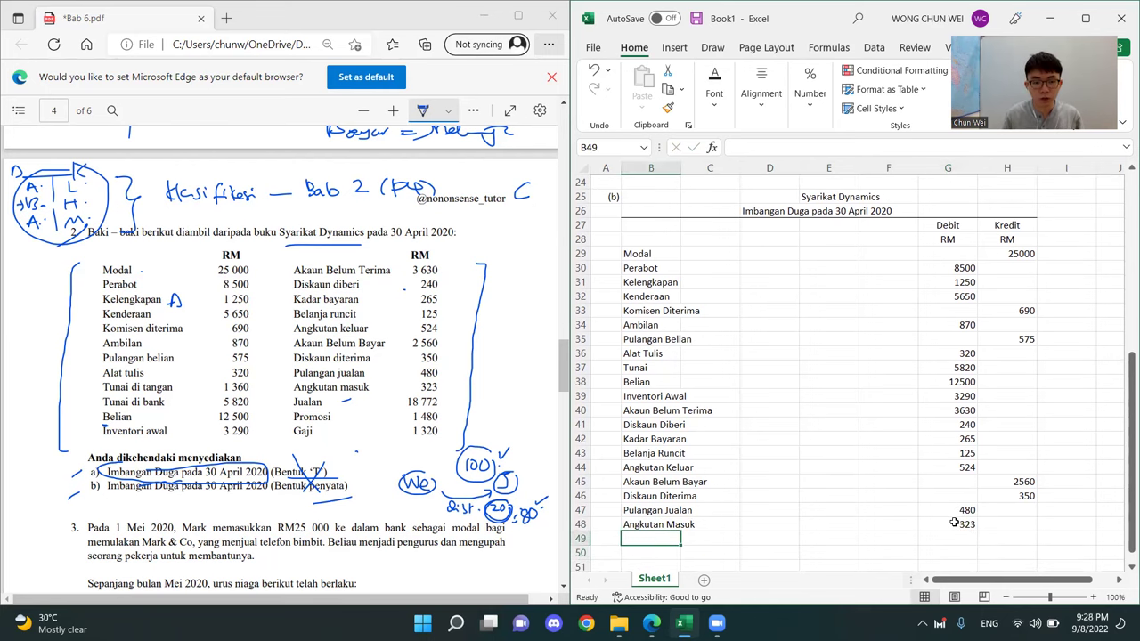
type("Jualan")
key("Right")
key("Right")
key("Right")
key("Right")
key("Right")
key("Right")
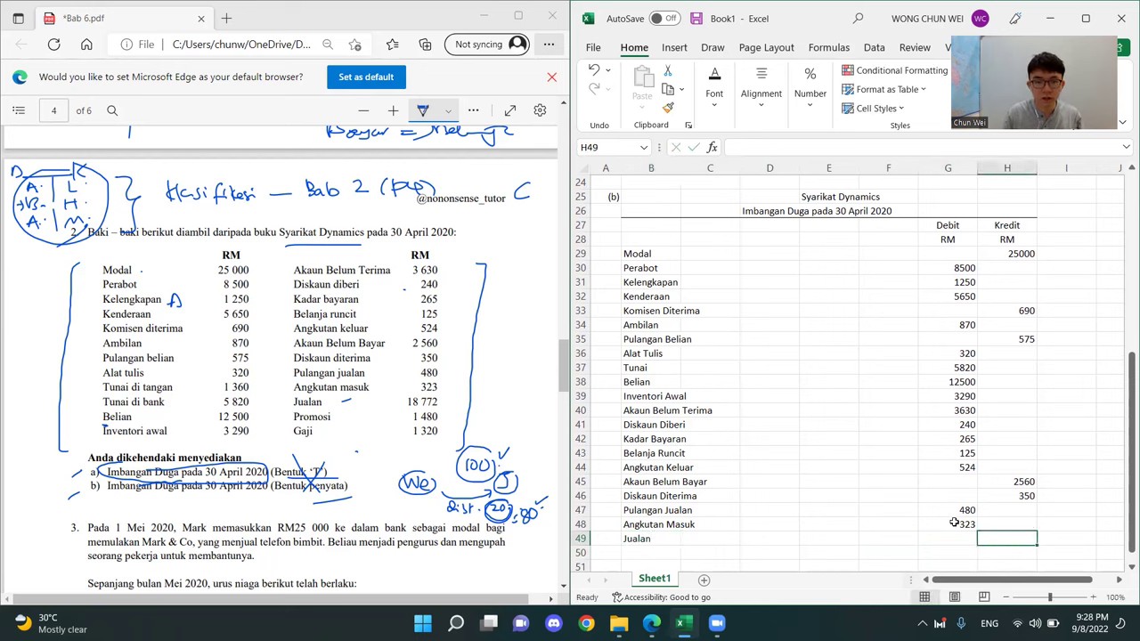
type("187")
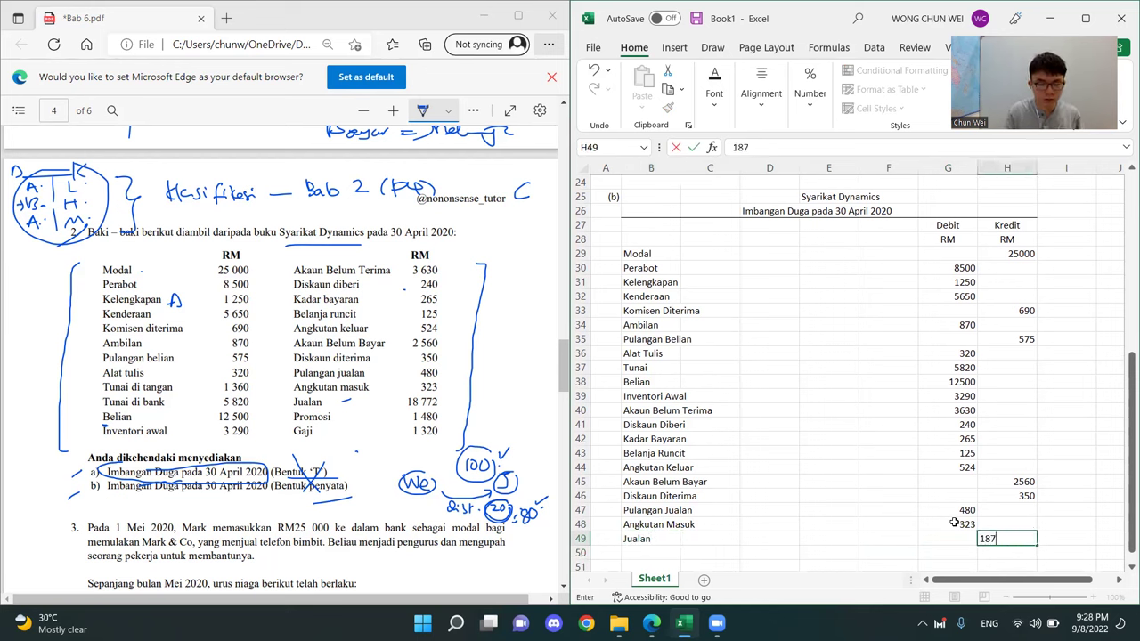
type("72")
key("Return")
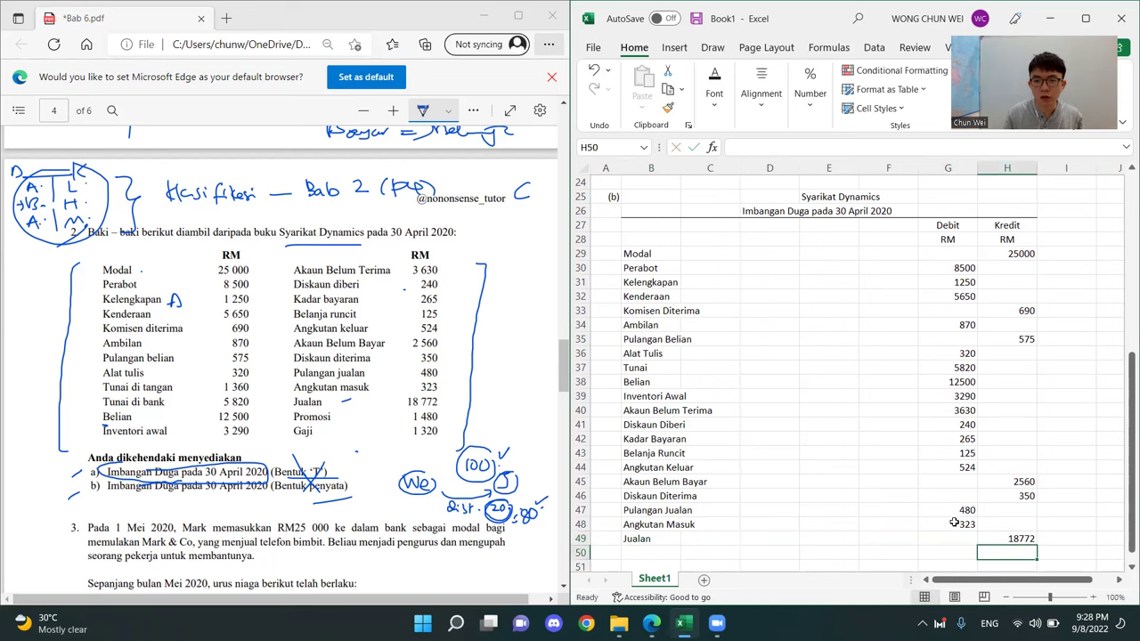
Add Promosi in row 50 of the trial balance with a Debit amount of 1480
key("Left")
key("Left")
key("Left")
key("Left")
key("Left")
key("Left")
type("Promos")
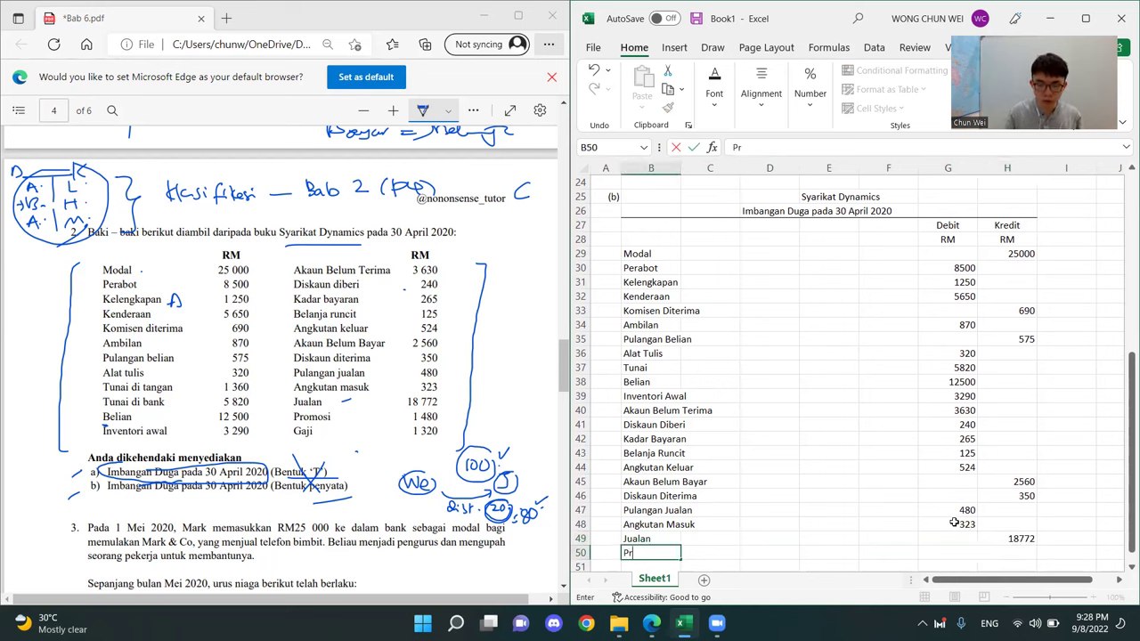
key("Right")
key("Right")
key("Right")
key("Right")
key("Right")
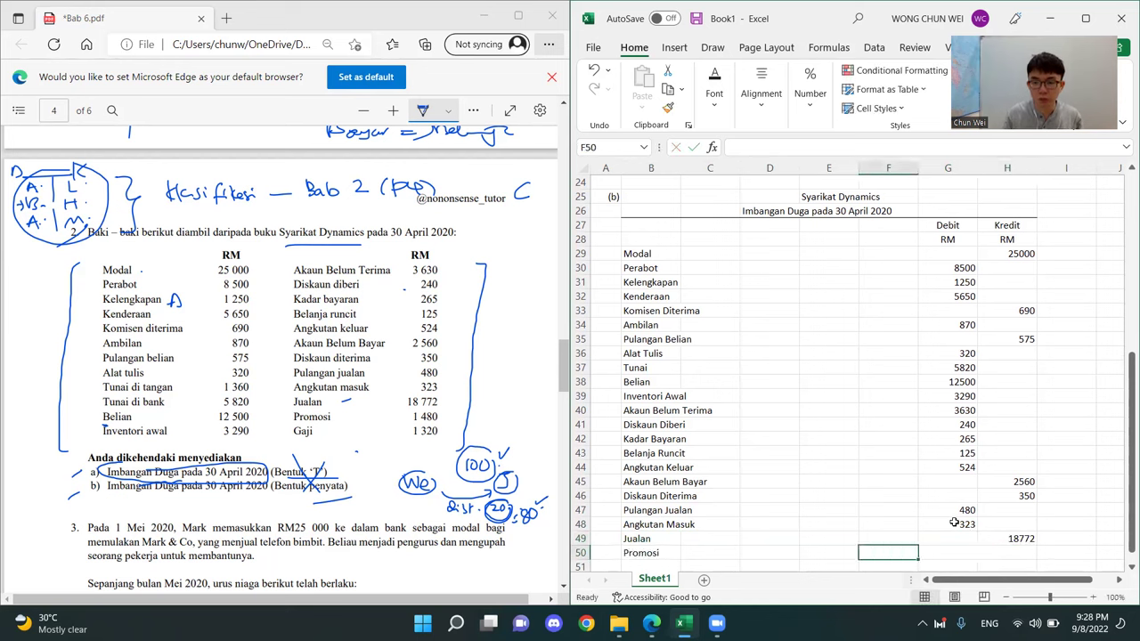
type("1480")
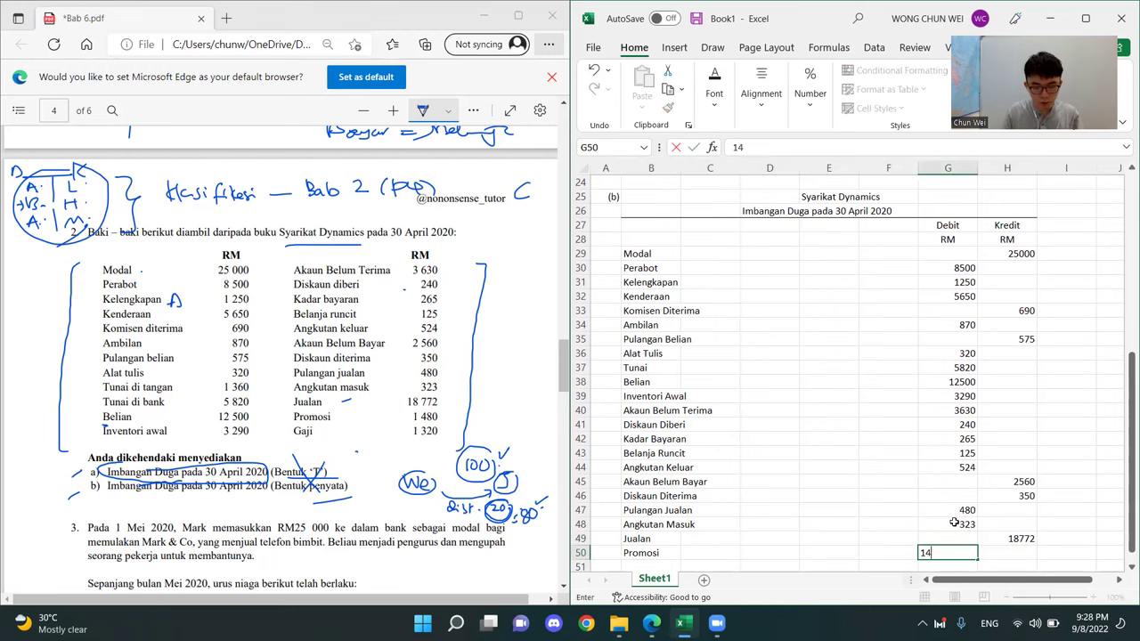
Add Gaji in row 51 of the trial balance with a Debit amount of 1320
key("Left")
key("Left")
key("Left")
key("Left")
key("Left")
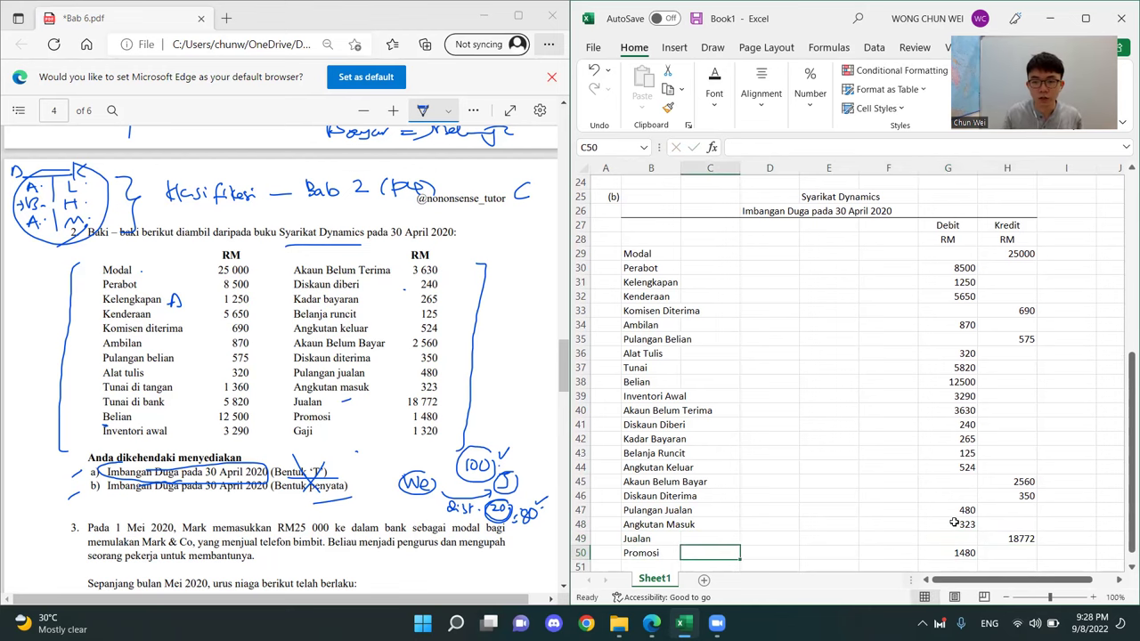
key("Down")
type("Ga")
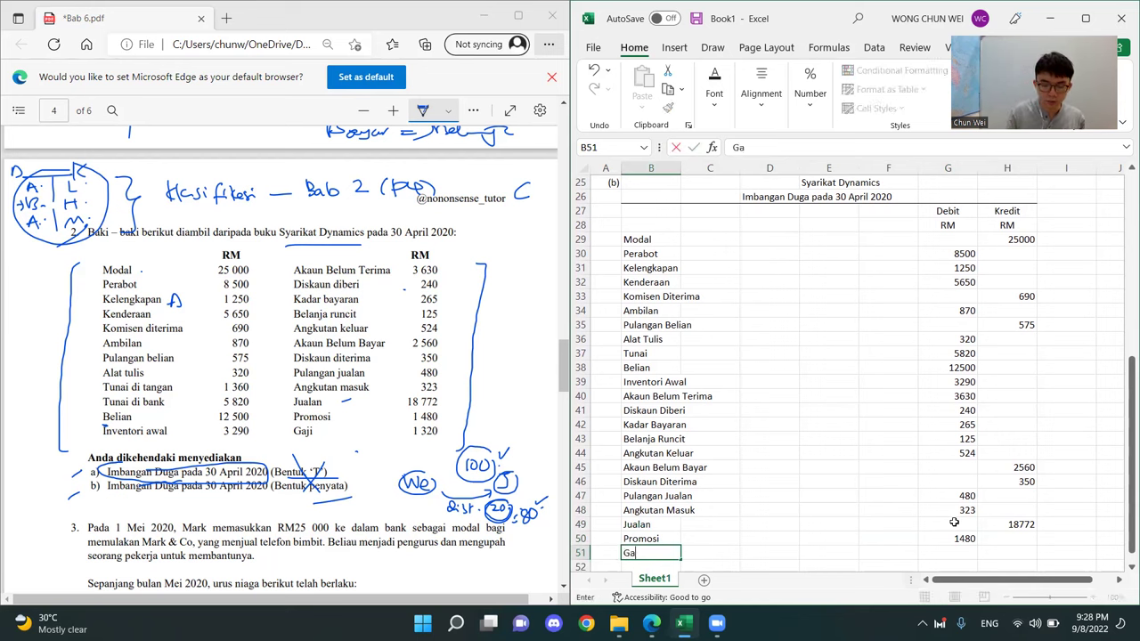
key("Right")
key("Right")
key("Right")
key("Right")
key("Right")
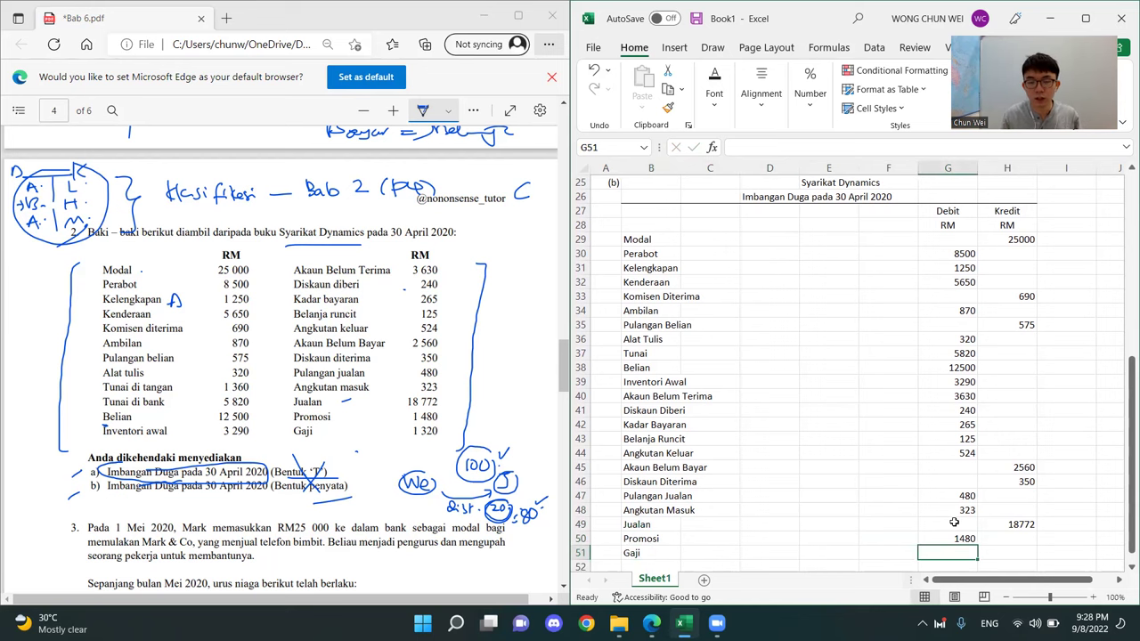
type("1320")
key("Return")
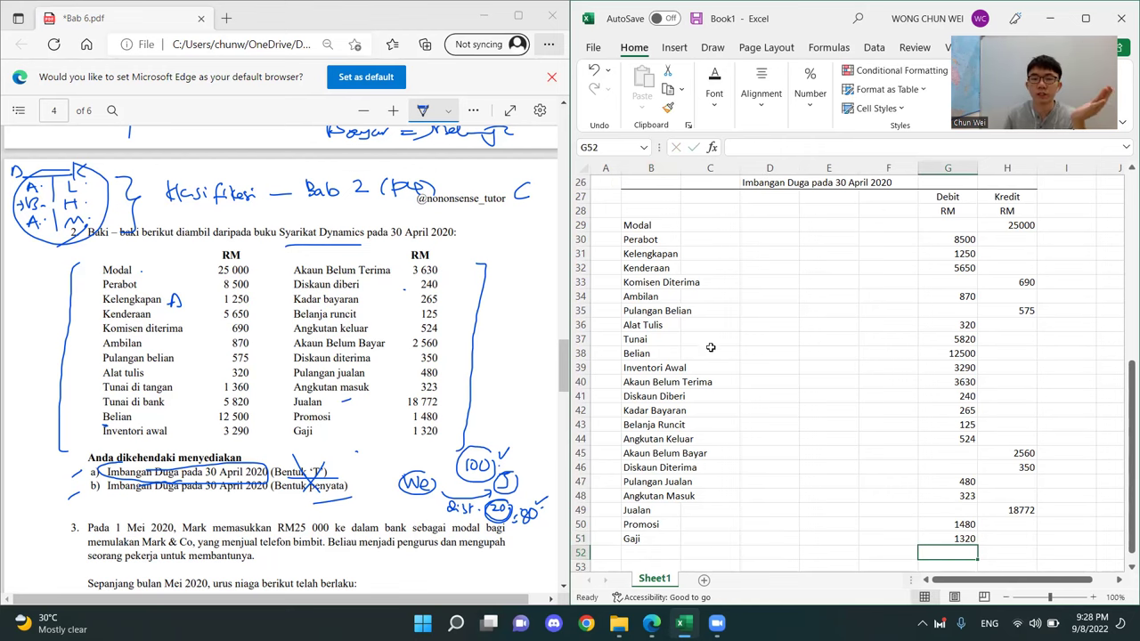
In the PDF question, handwrite M beside Modal, A beside Perabot, Kelengkapan and Kenderaan, and H beside Komisen diterima
left_click_drag(709, 347, 709, 340)
left_click_drag(832, 337, 1104, 554)
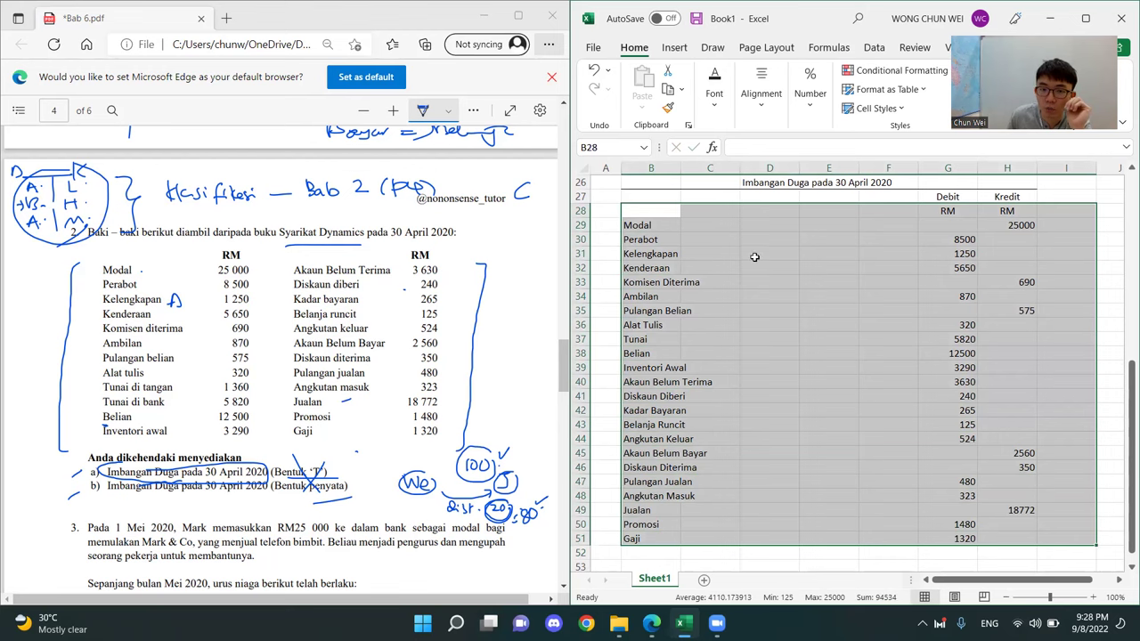
left_click(150, 260)
mouse_move(143, 265)
left_mouse_down()
mouse_move(164, 263)
mouse_move(189, 282)
mouse_move(169, 283)
mouse_move(188, 296)
mouse_move(157, 311)
mouse_move(218, 333)
left_mouse_up()
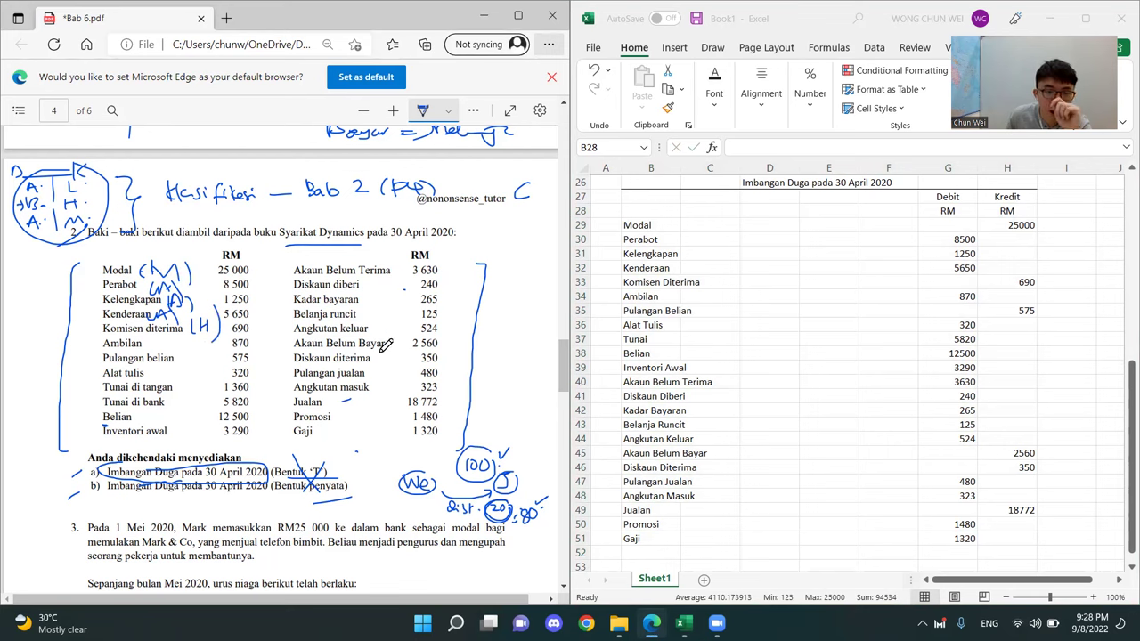
Review the trial balance's title, account names and Debit and Kredit amounts against the balances listed in the question
left_click(722, 240)
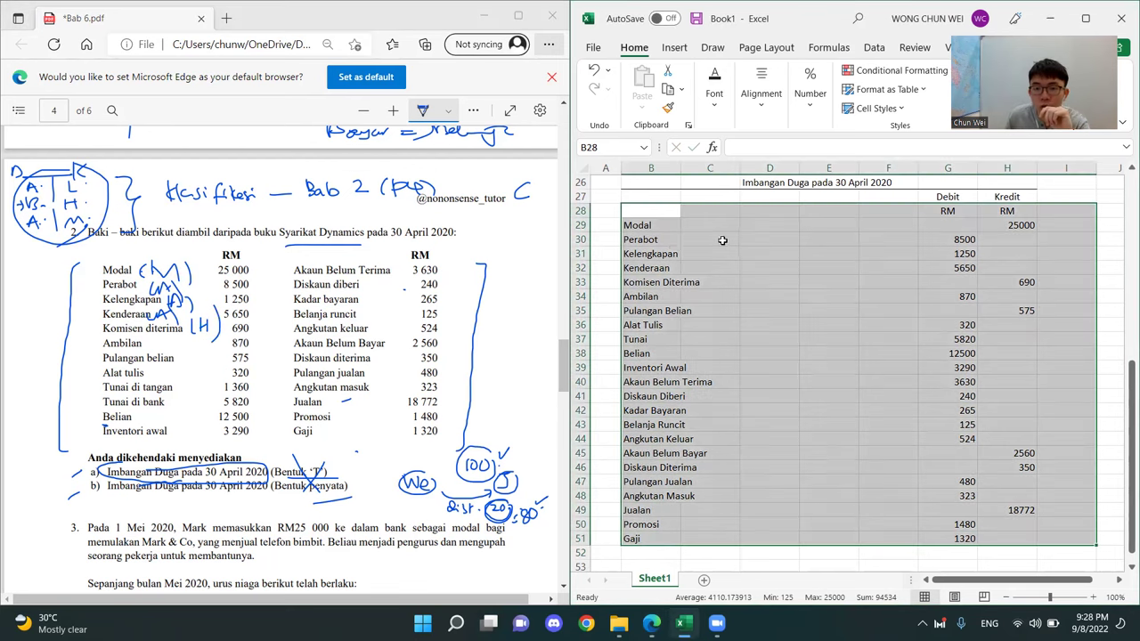
left_click_drag(672, 234, 712, 496)
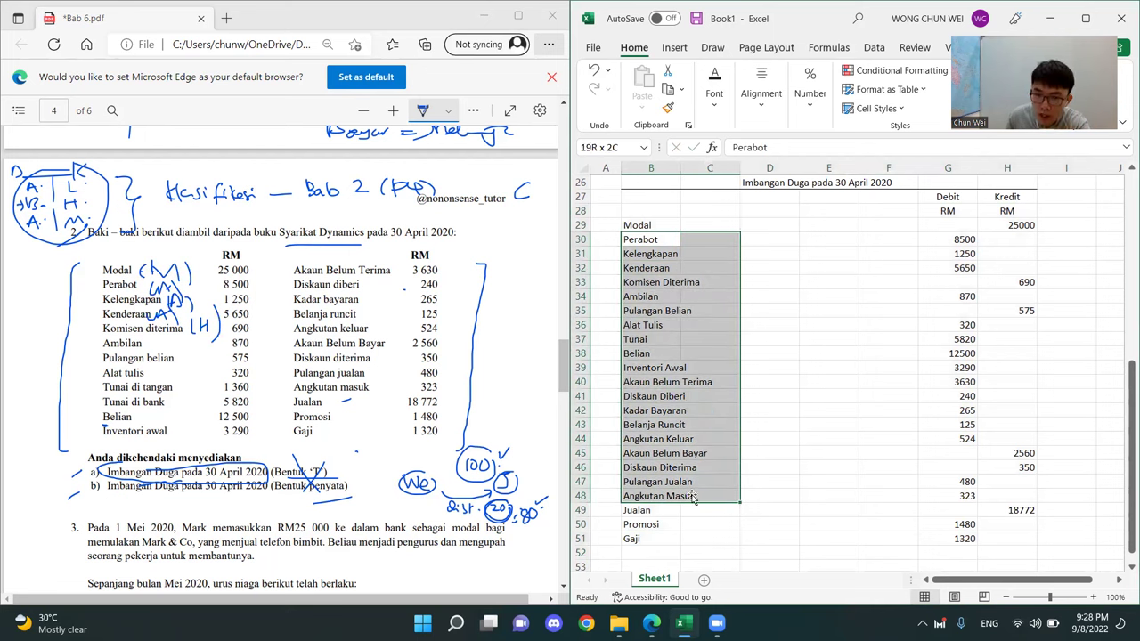
left_click_drag(958, 221, 1020, 539)
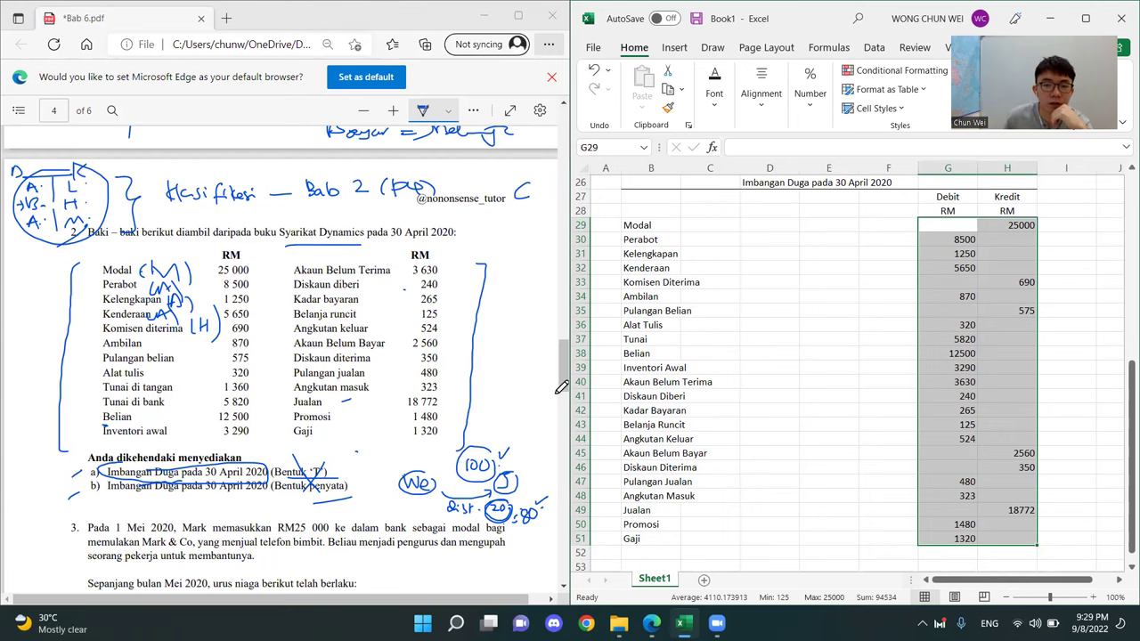
left_click_drag(562, 379, 562, 384)
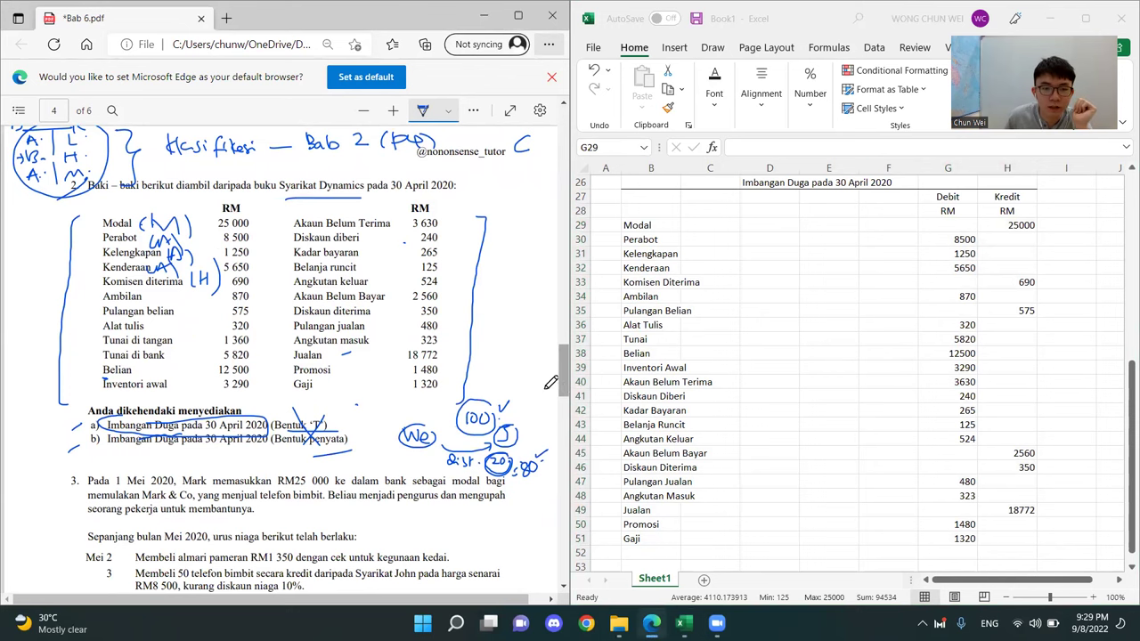
key("alt+Tab")
scroll(813, 448, "up", 1)
scroll(813, 448, "down", 1)
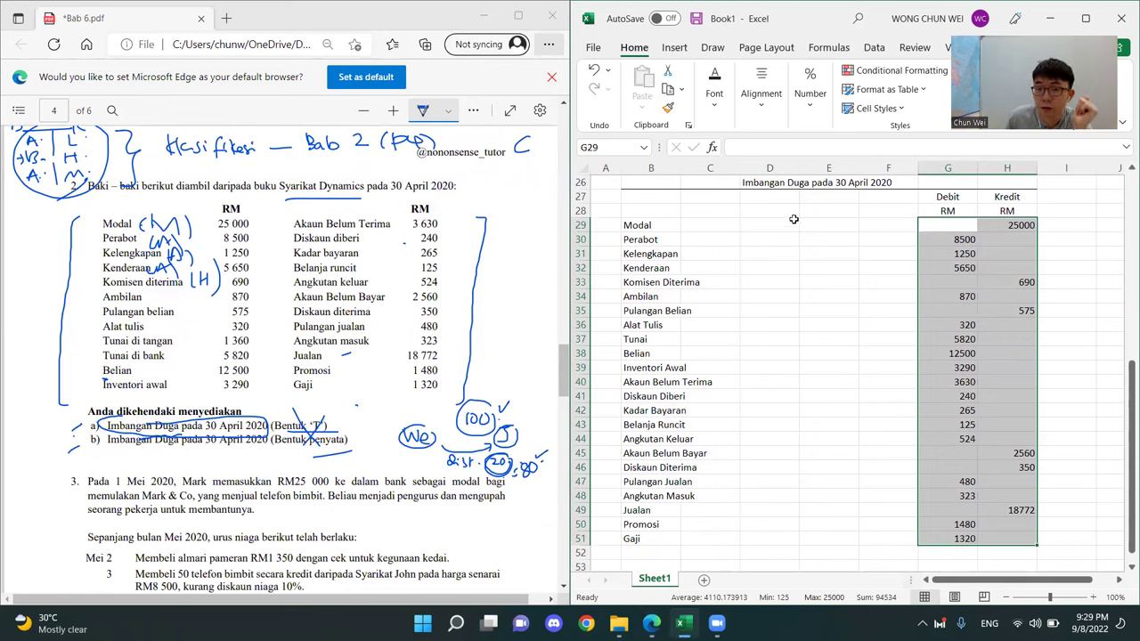
double_click(774, 184)
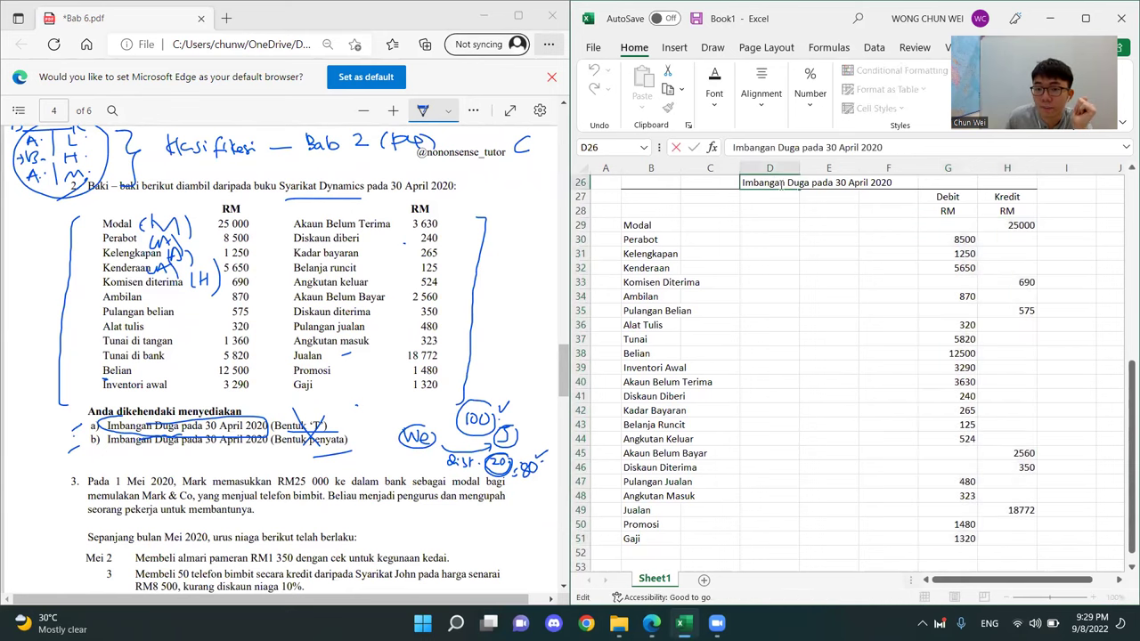
left_click(769, 339)
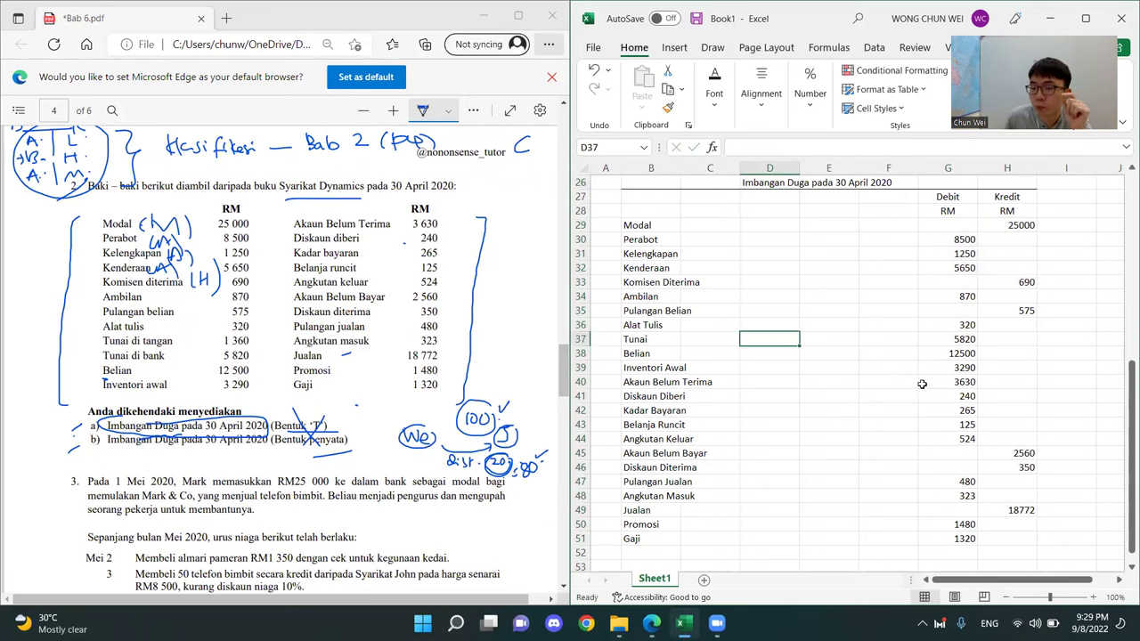
Apply a top and double bottom border to the total cells G52:H52
left_click(1015, 542)
left_click_drag(965, 228, 988, 552)
left_click(1020, 559)
left_click(714, 94)
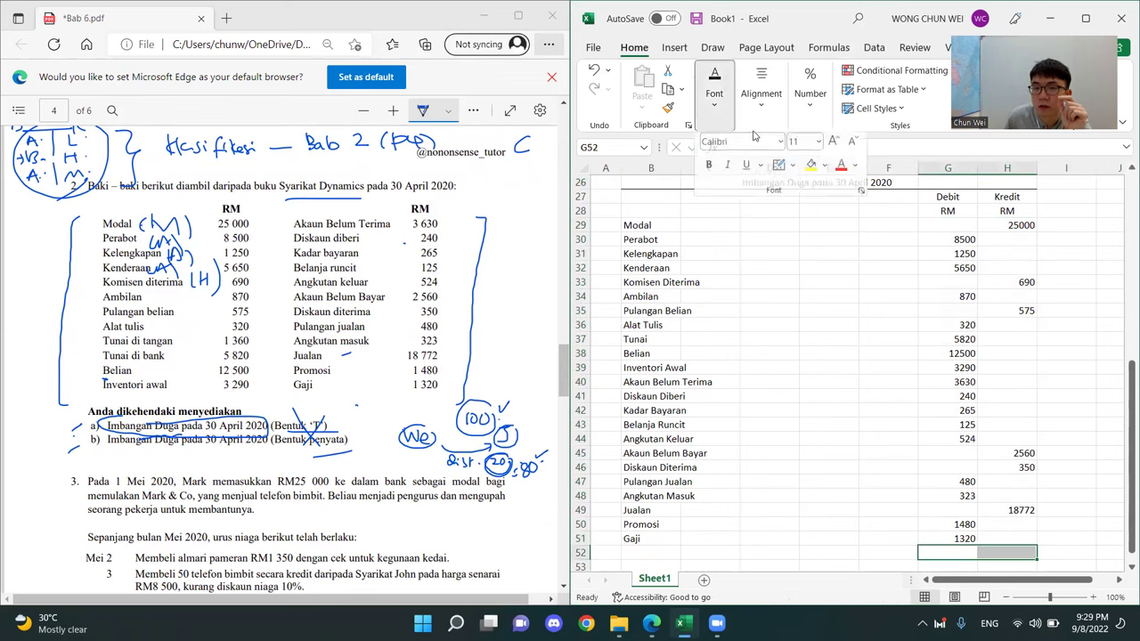
left_click(791, 170)
left_click(860, 473)
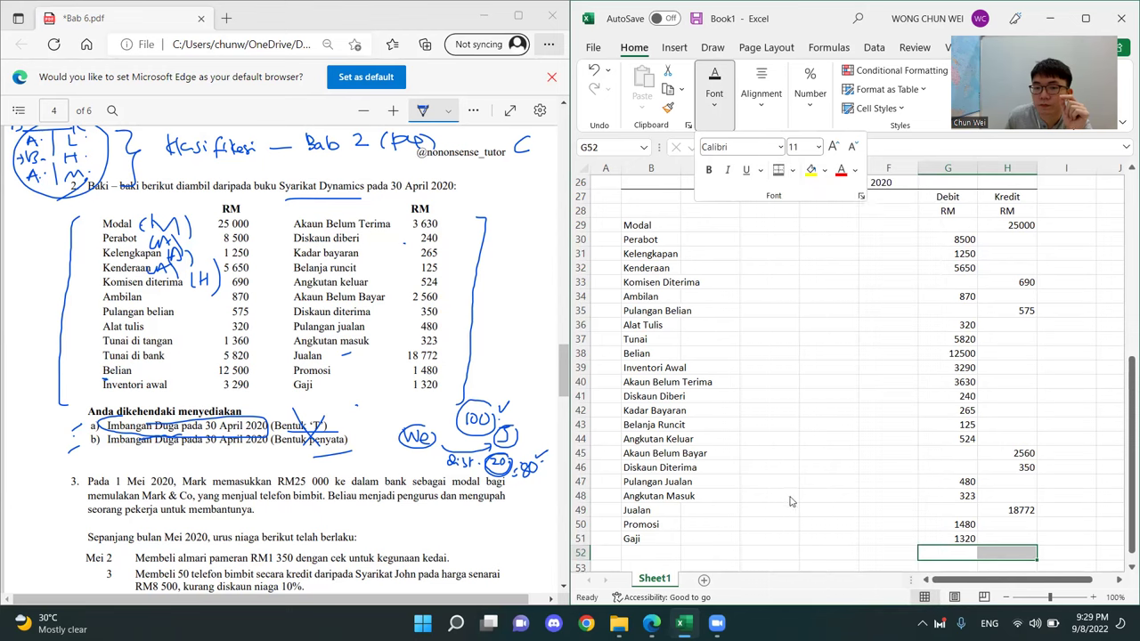
left_click(817, 538)
left_click_drag(955, 556, 1012, 557)
left_click(1066, 515)
left_click(1066, 482)
Total the Debit amounts from G29 to G51 in cell G52 with AutoSum
left_click_drag(958, 219, 961, 558)
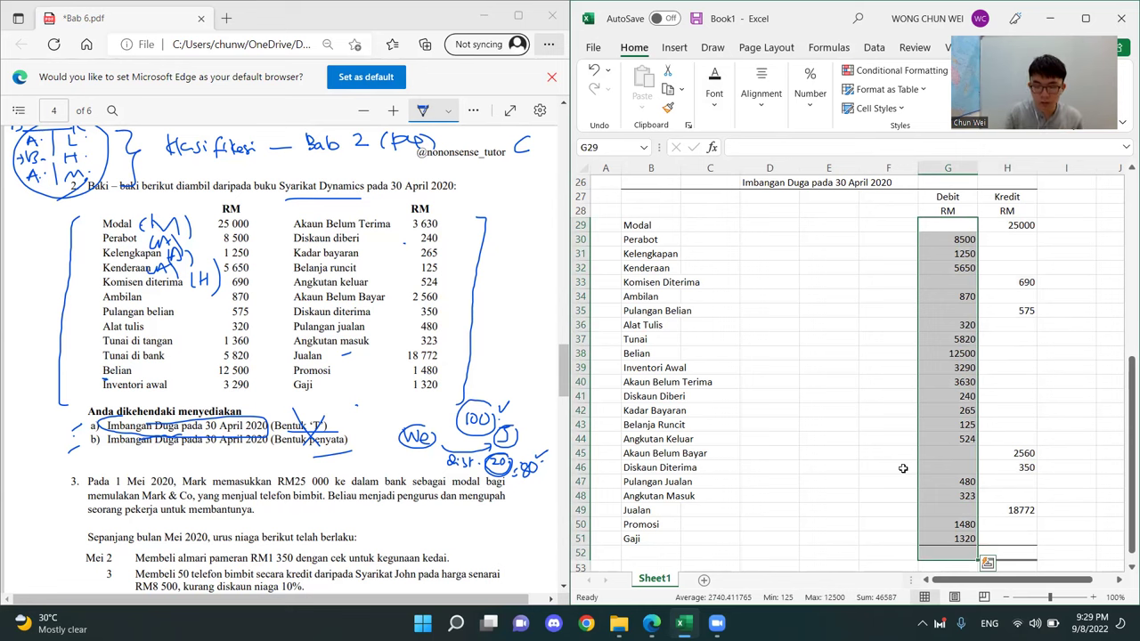
key("alt+=")
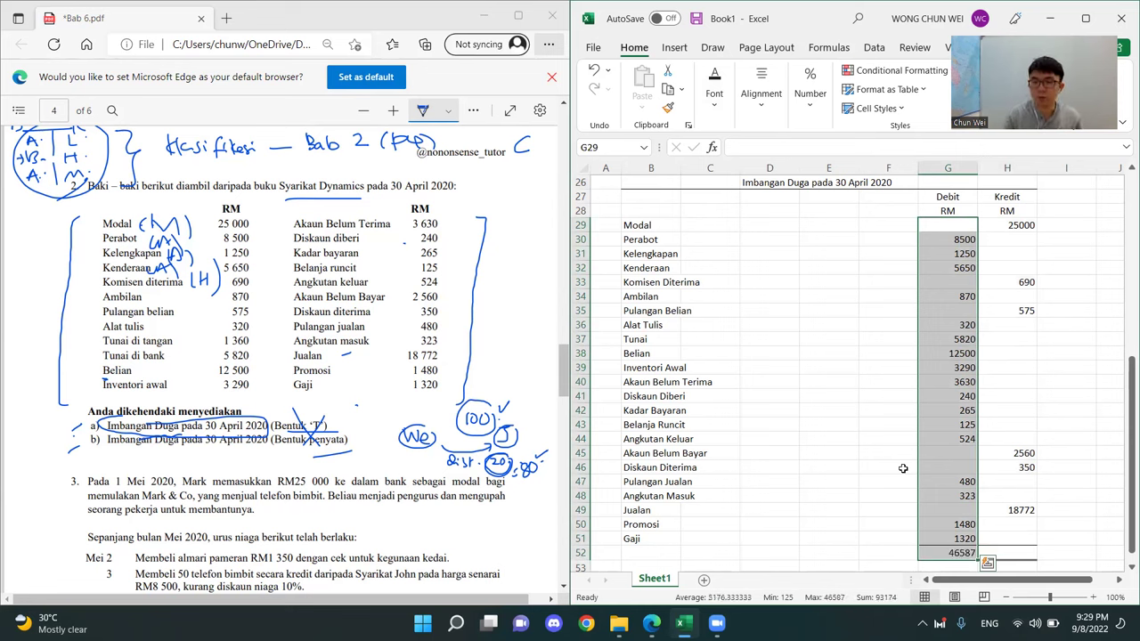
left_click(1069, 436)
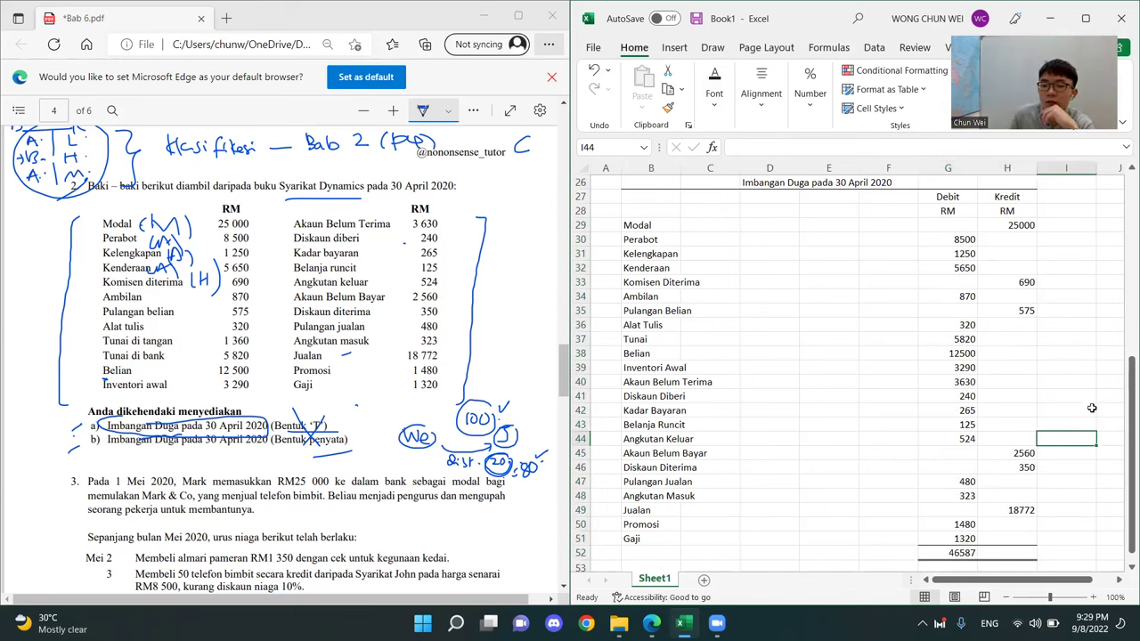
Total the Kredit amounts from H29 to H51 in cell H52 with AutoSum
scroll(1092, 407, "up", 4)
scroll(1091, 408, "down", 3)
scroll(1092, 408, "down", 2)
scroll(1092, 408, "up", 1)
left_click_drag(1024, 226, 1036, 561)
key("alt+equal")
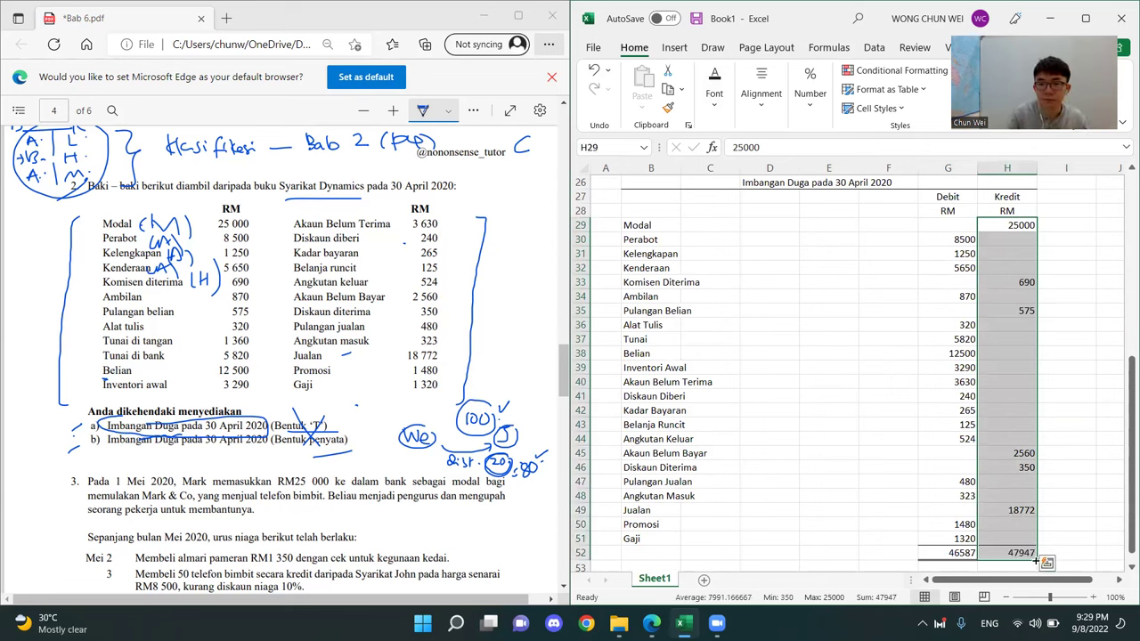
left_click(1082, 502)
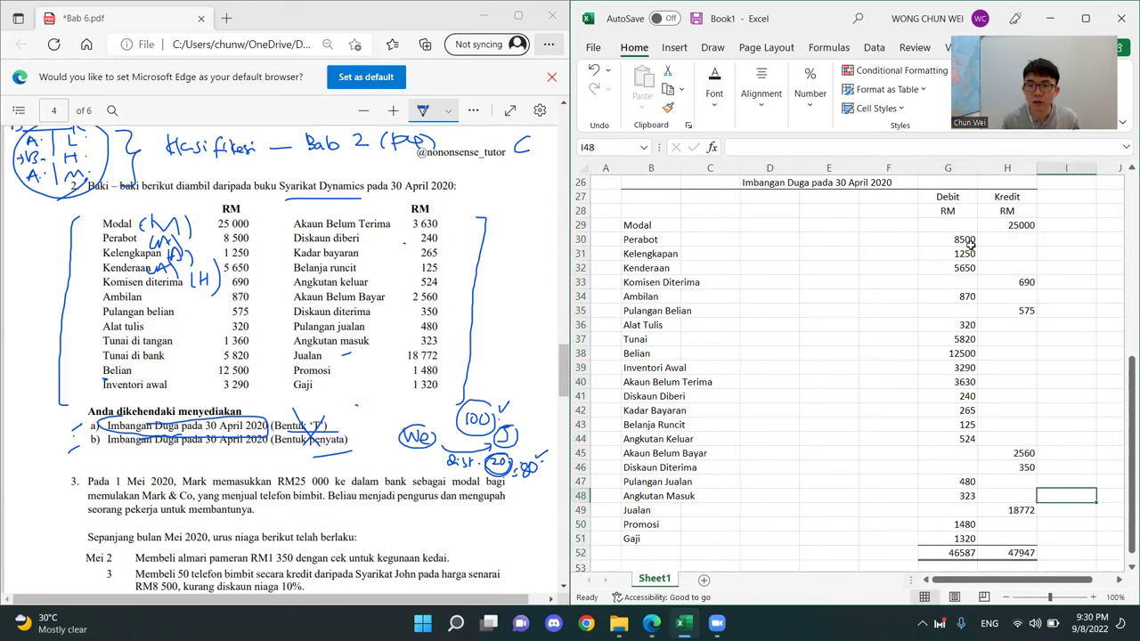
Re-enter the Debit total in G52 as =SUM(G29:G51) to recheck its range
left_click(951, 553)
key("alt+equal")
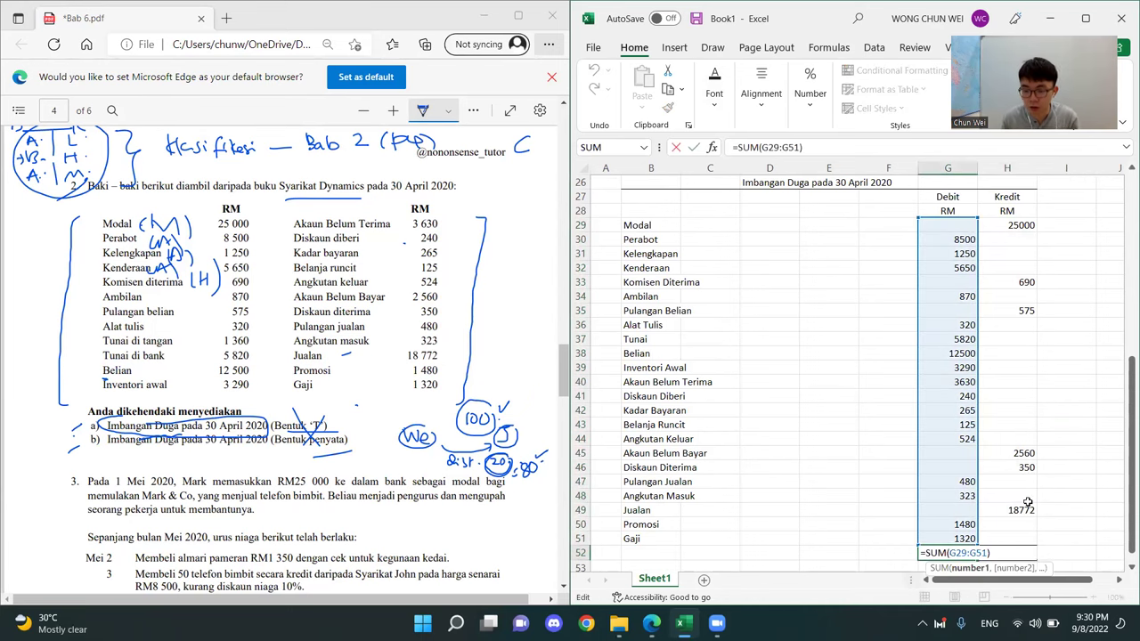
key("Return")
left_click(1068, 466)
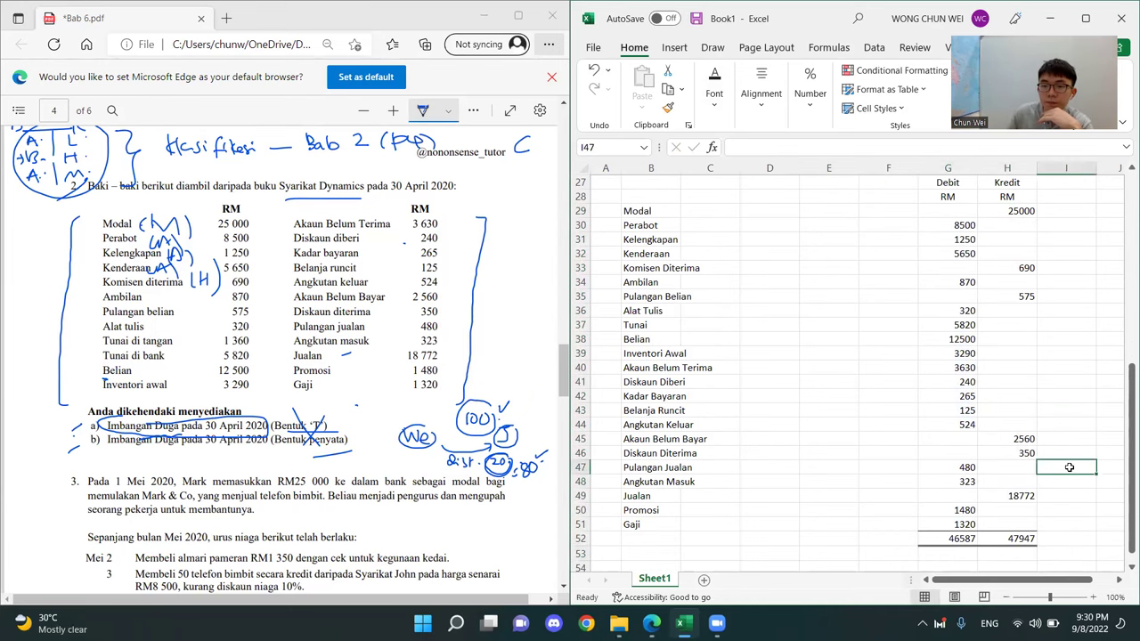
scroll(1068, 466, "up", 1)
scroll(1068, 467, "down", 1)
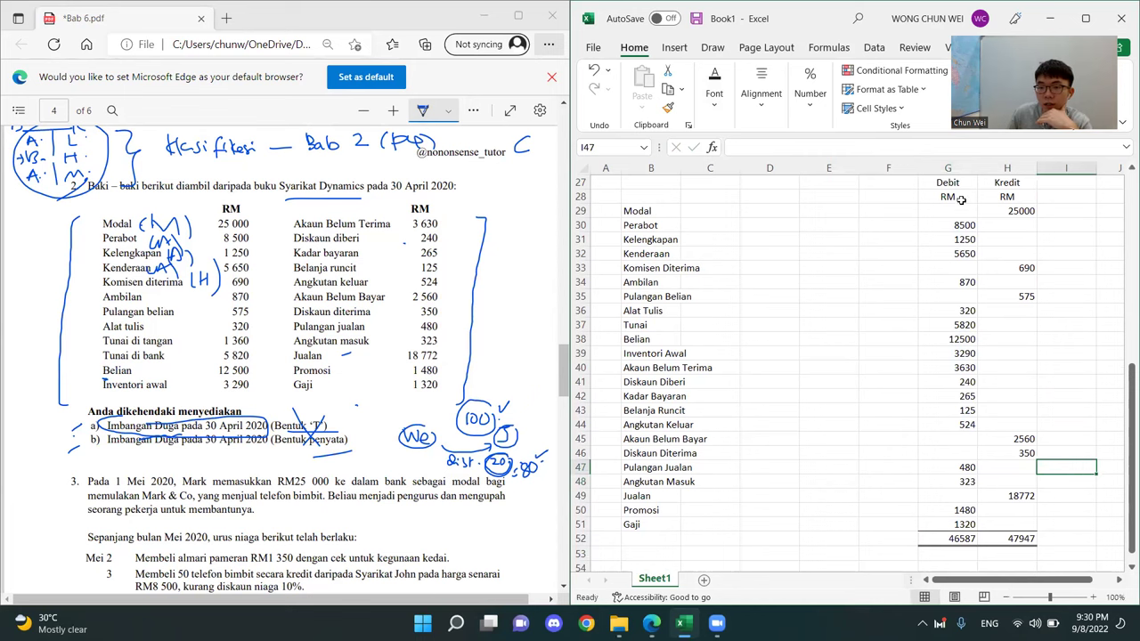
Compare the Debit and Kredit columns and their totals in row 52
left_click_drag(960, 185, 968, 545)
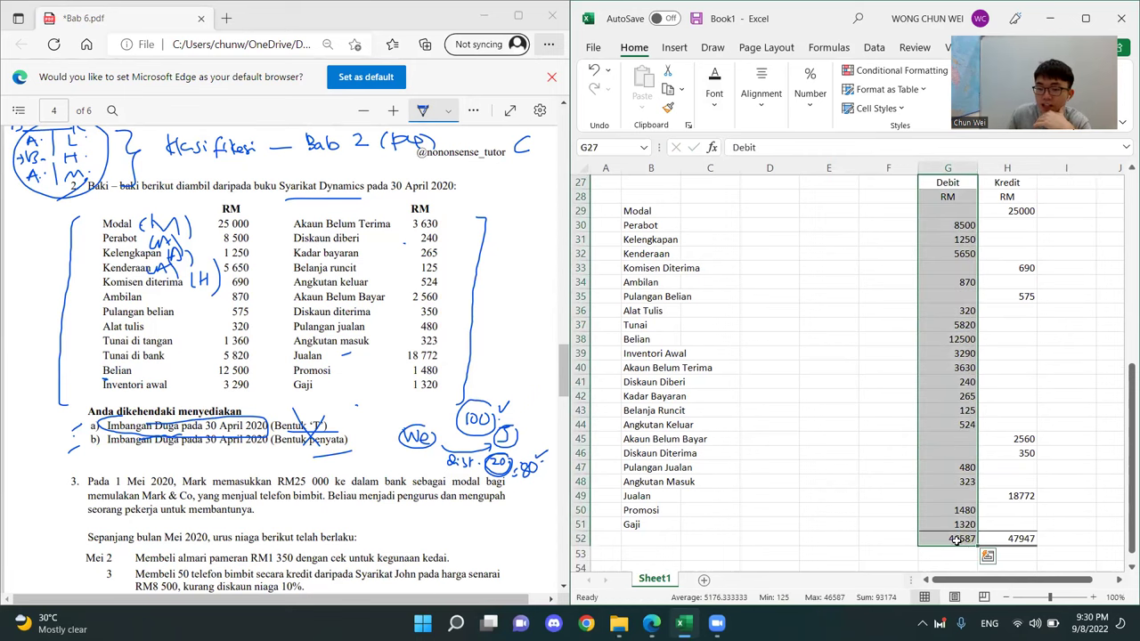
left_click(955, 538)
left_click(1019, 538)
left_click_drag(1020, 189, 1015, 538)
left_click(1069, 513)
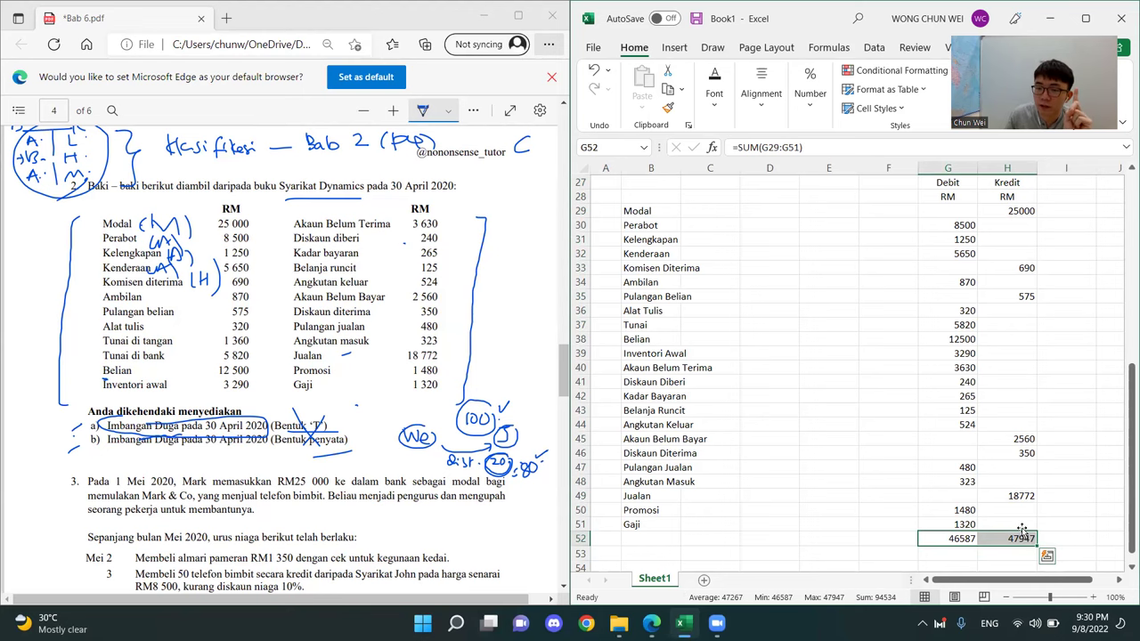
left_click(1054, 507)
scroll(1041, 512, "down", 1)
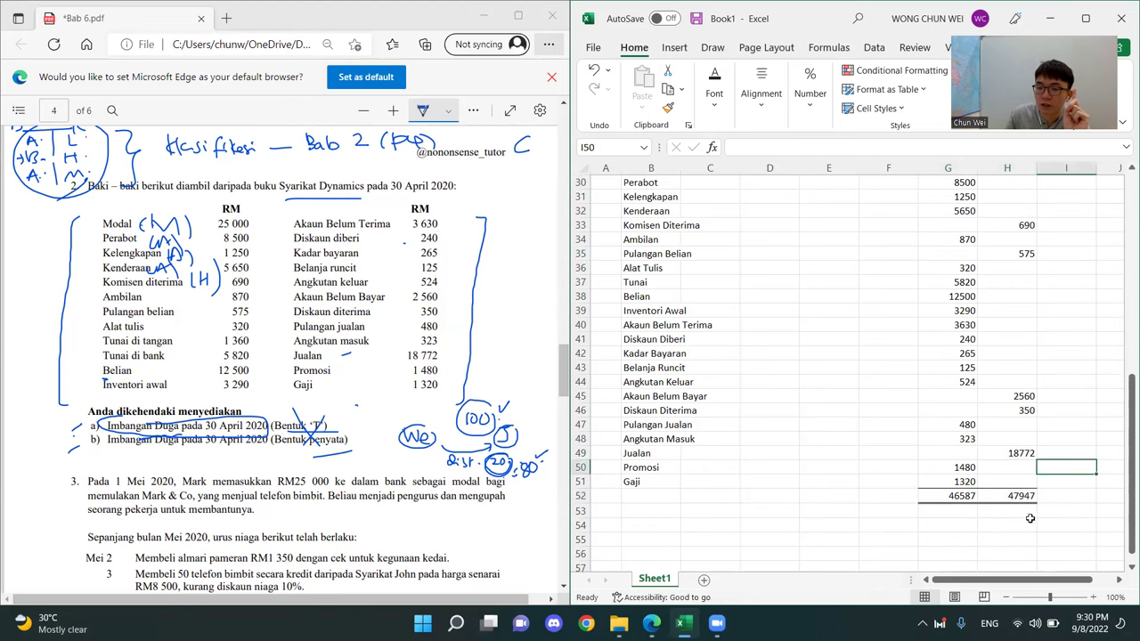
Calculate the difference between the Kredit and Debit totals in cell G55 with =H52-G52
left_click(962, 538)
type("=")
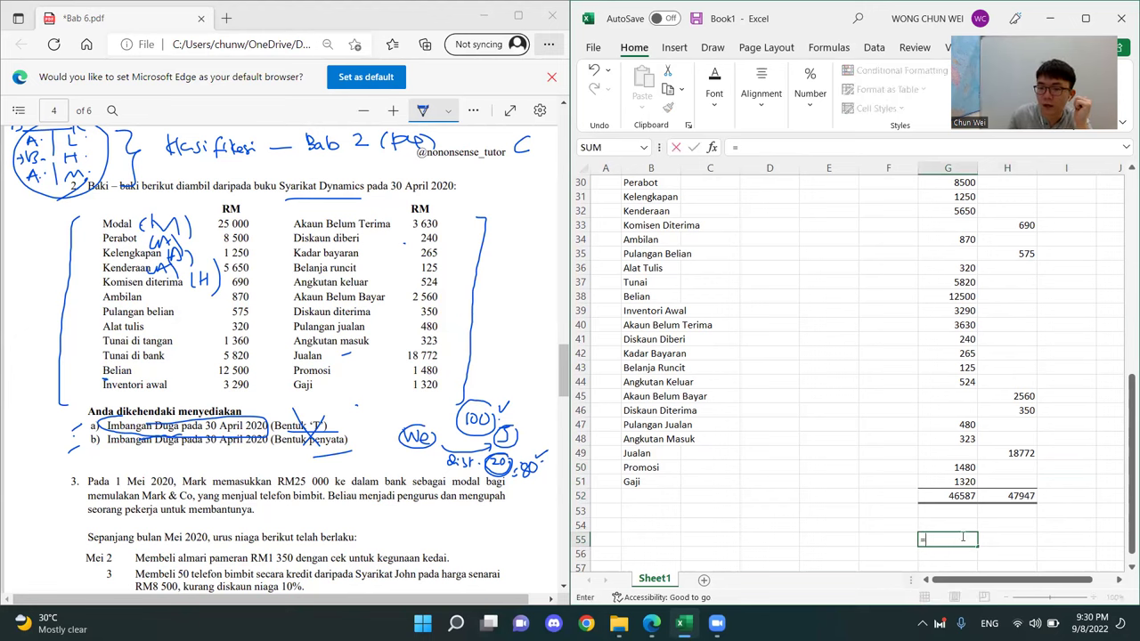
left_click(1012, 495)
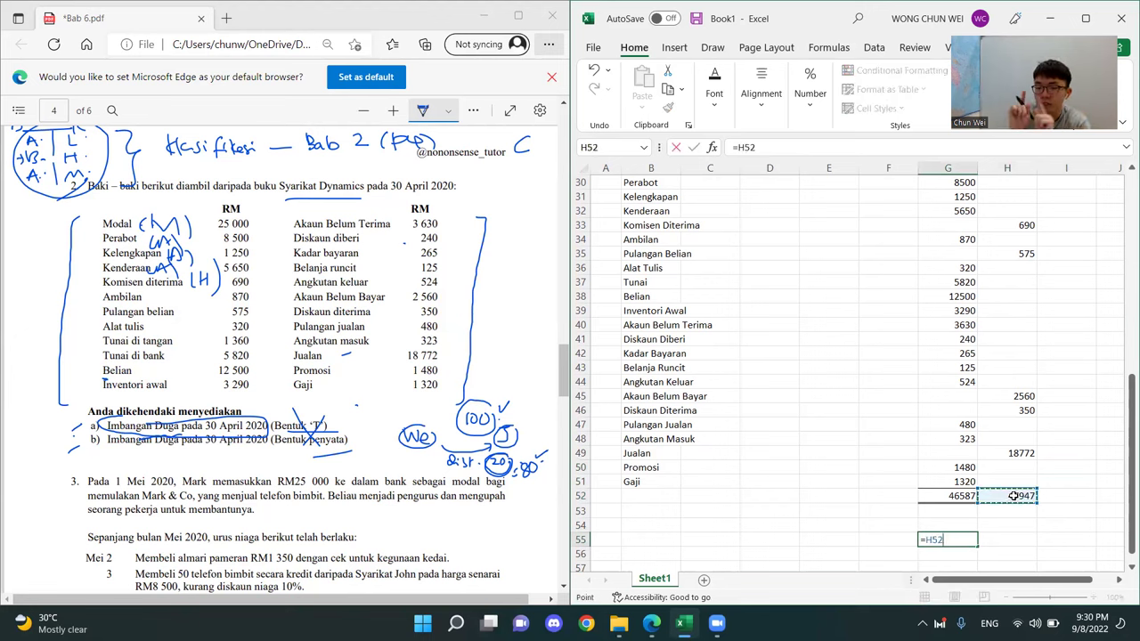
type("-")
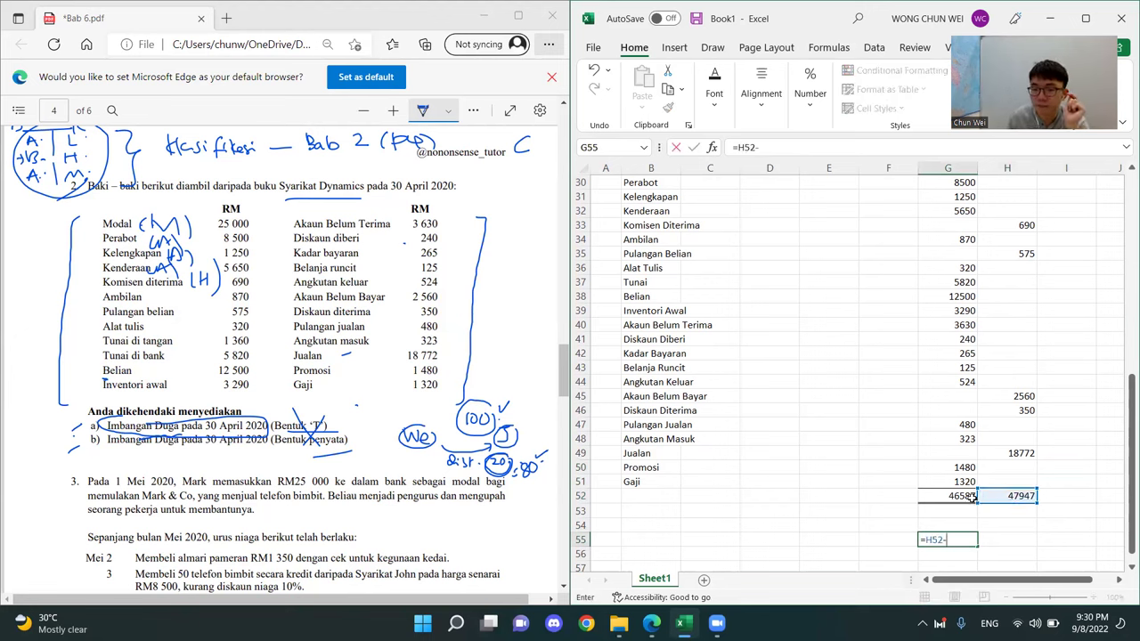
left_click(970, 496)
key("Return")
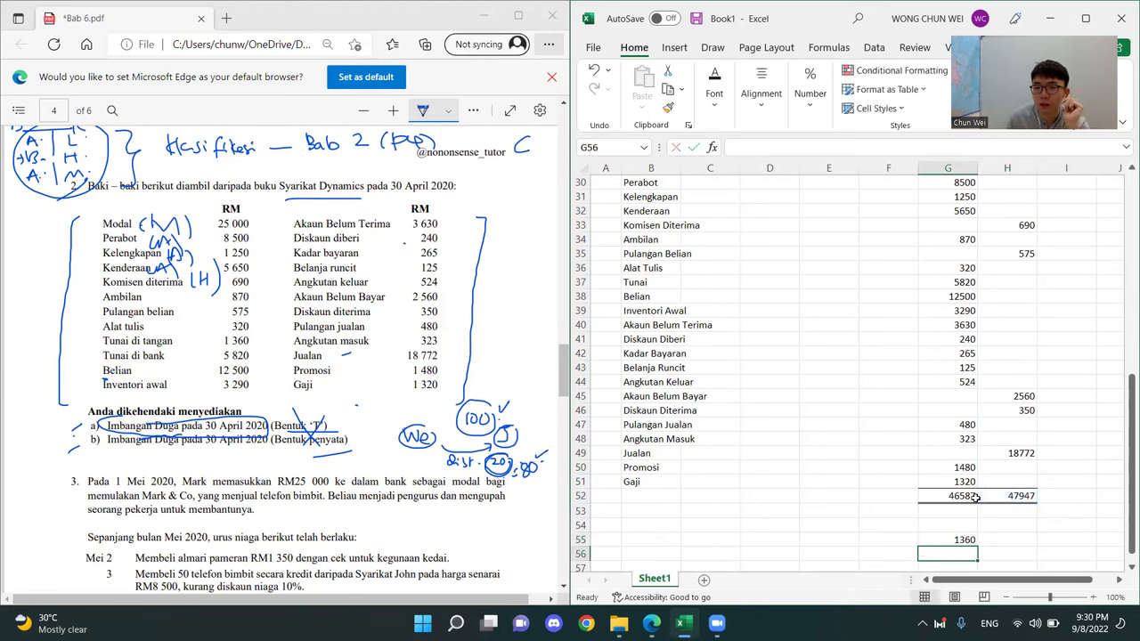
left_click(958, 539)
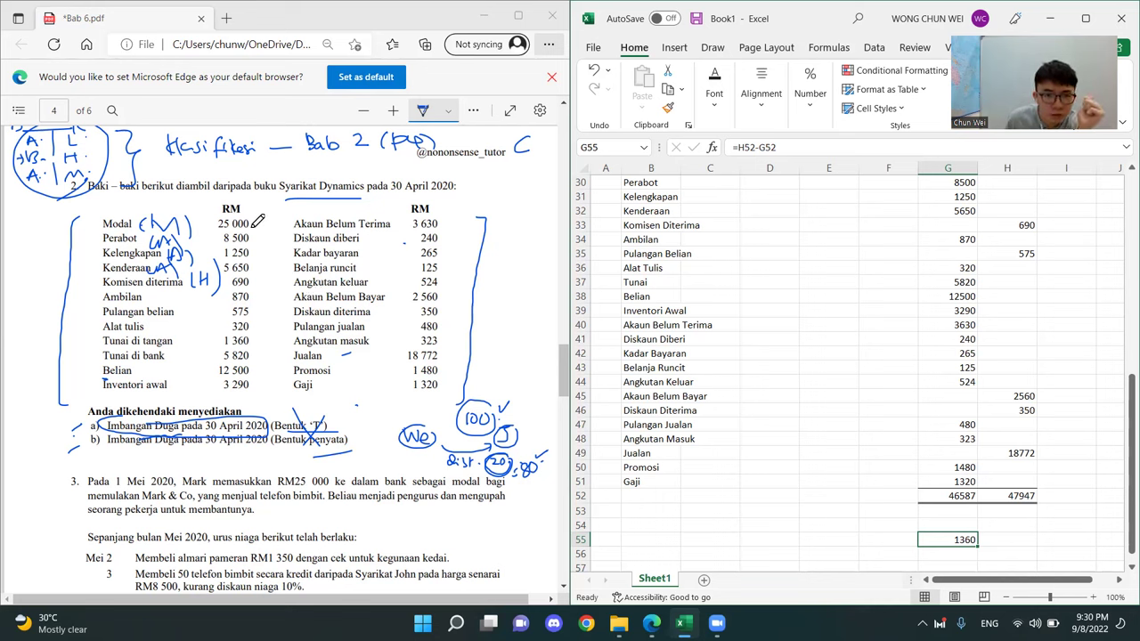
Circle the Tunai di tangan and Tunai di bank balances in the PDF question, comparing them with the worksheet's Tunai row
mouse_move(250, 335)
left_mouse_down()
mouse_move(114, 336)
mouse_move(89, 347)
mouse_move(260, 338)
mouse_move(230, 332)
left_mouse_up()
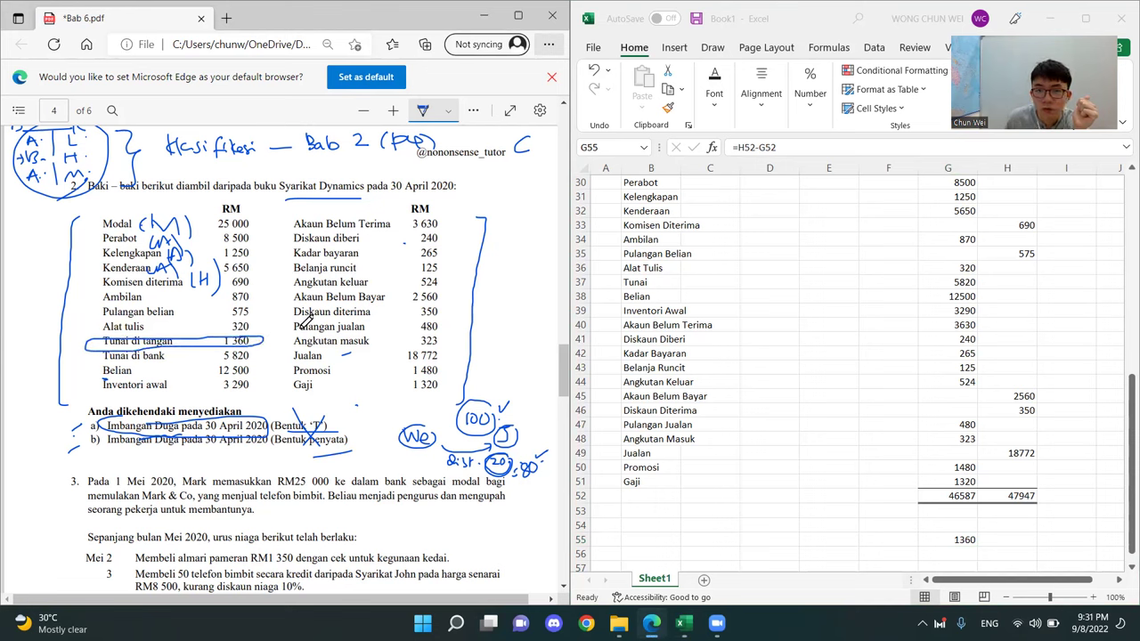
left_click(964, 534)
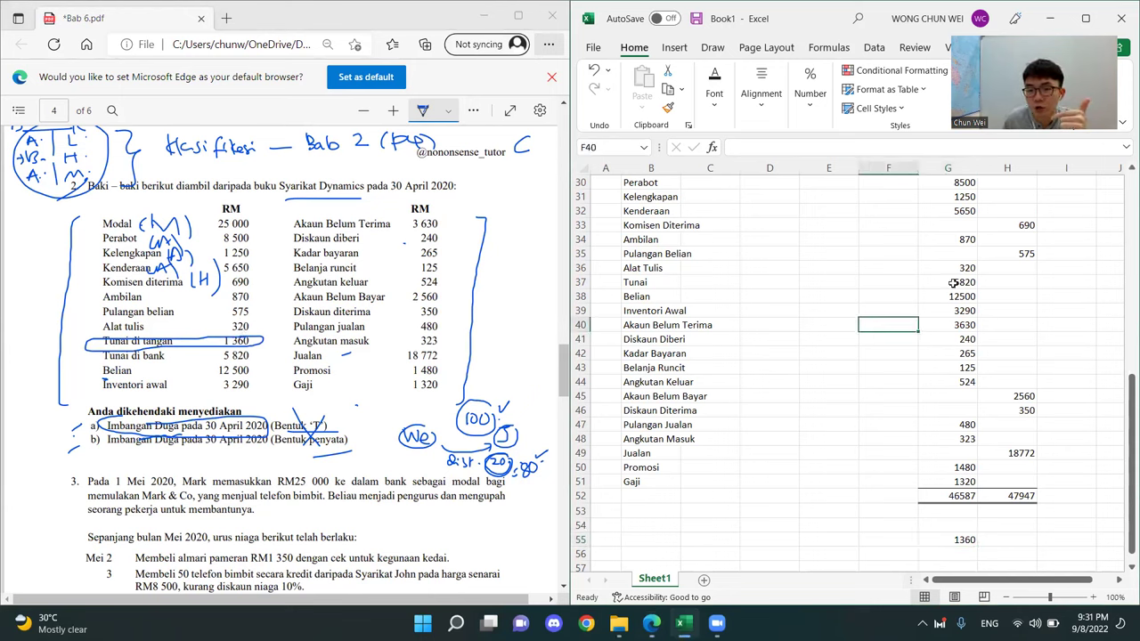
left_click_drag(960, 228, 956, 410)
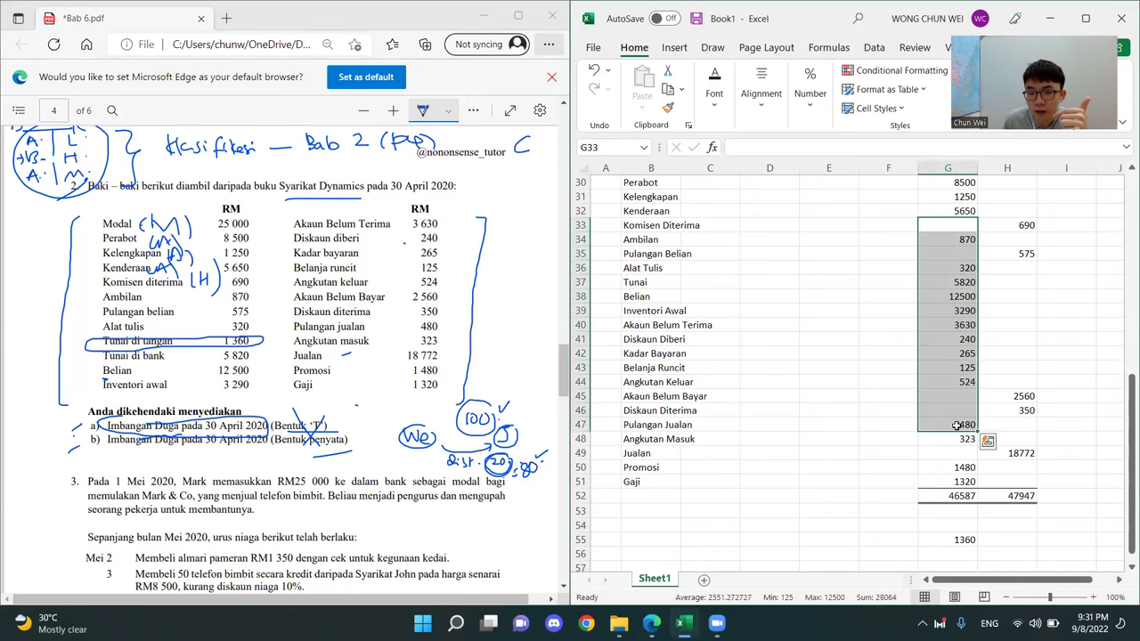
left_click(888, 349)
left_click_drag(640, 280, 953, 283)
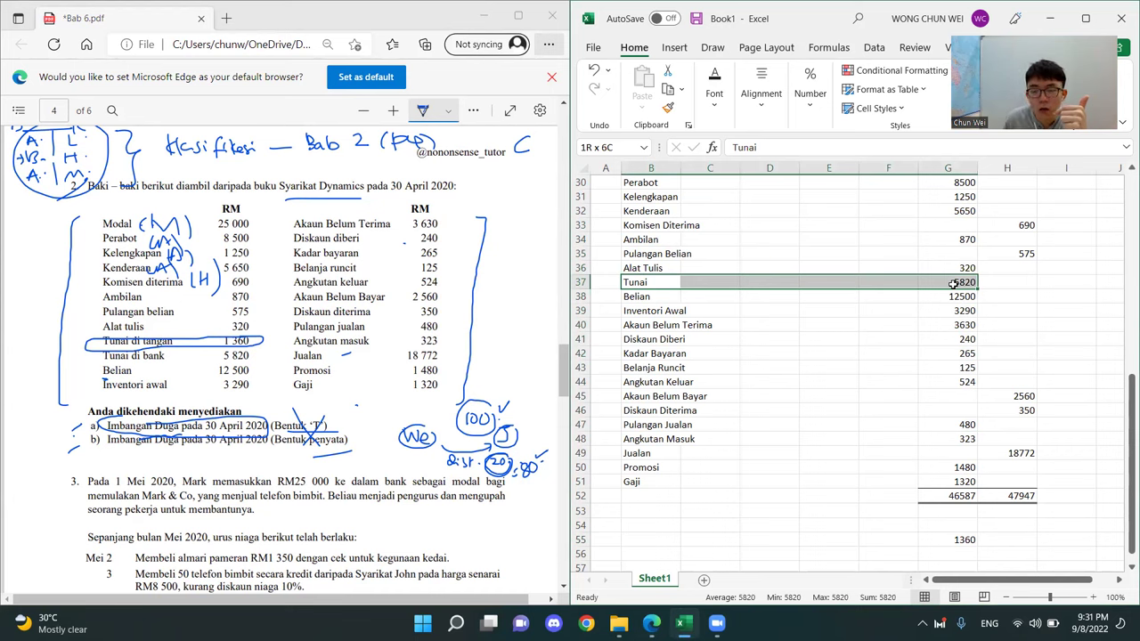
left_click_drag(952, 283, 953, 283)
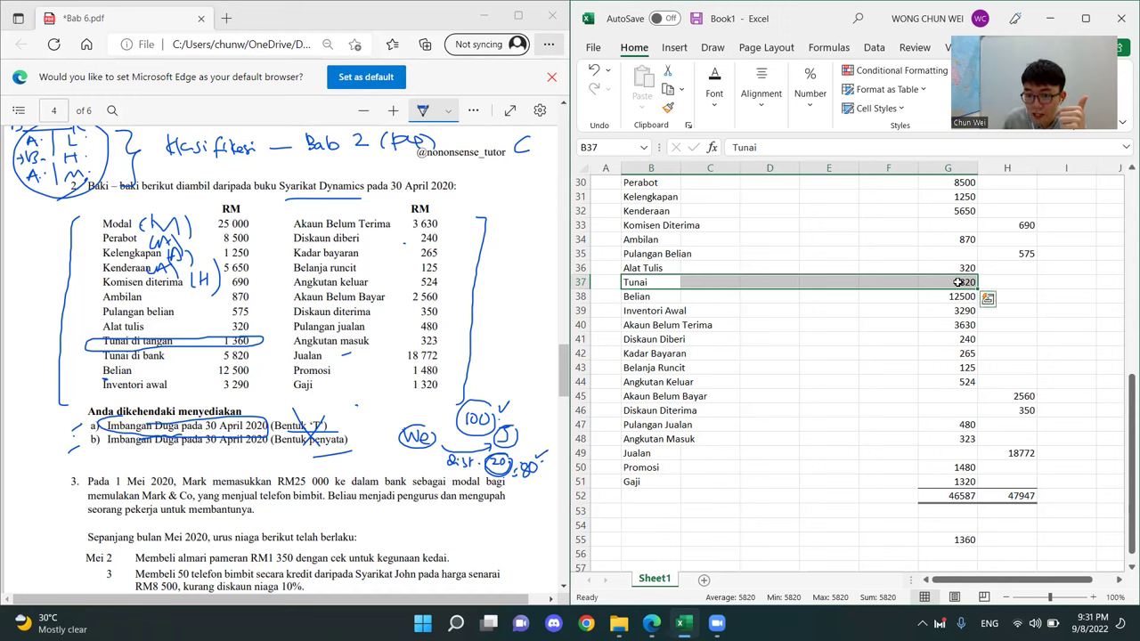
mouse_move(153, 361)
left_mouse_down()
mouse_move(267, 359)
mouse_move(256, 344)
mouse_move(222, 348)
left_mouse_up()
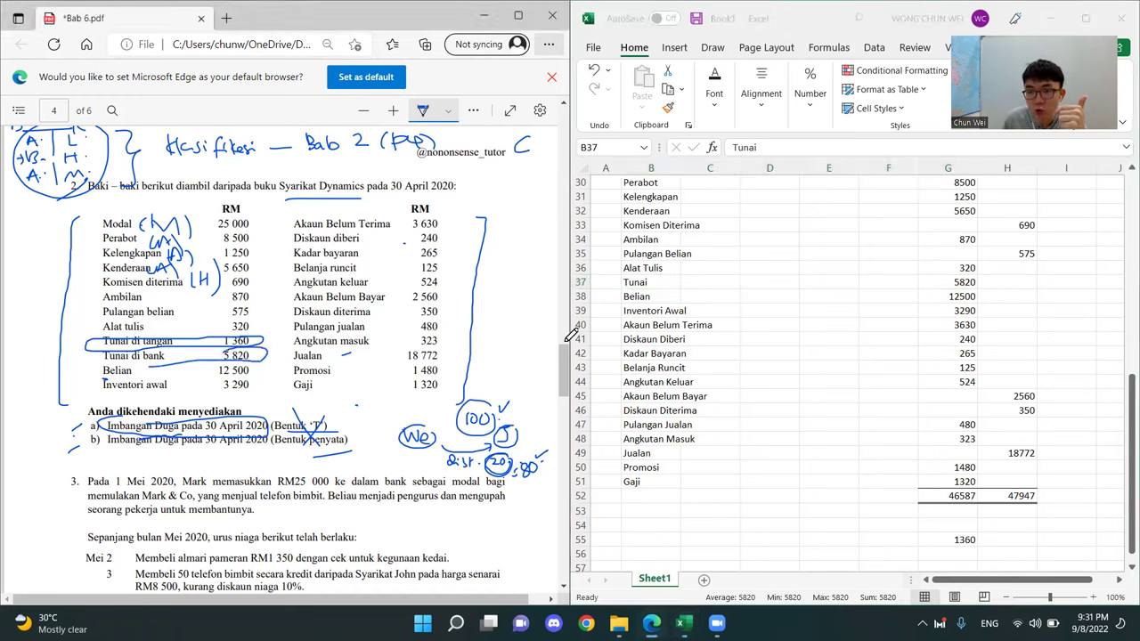
Insert a blank row above the Tunai entry in row 37 of the worksheet
left_click(947, 281)
left_click(641, 283)
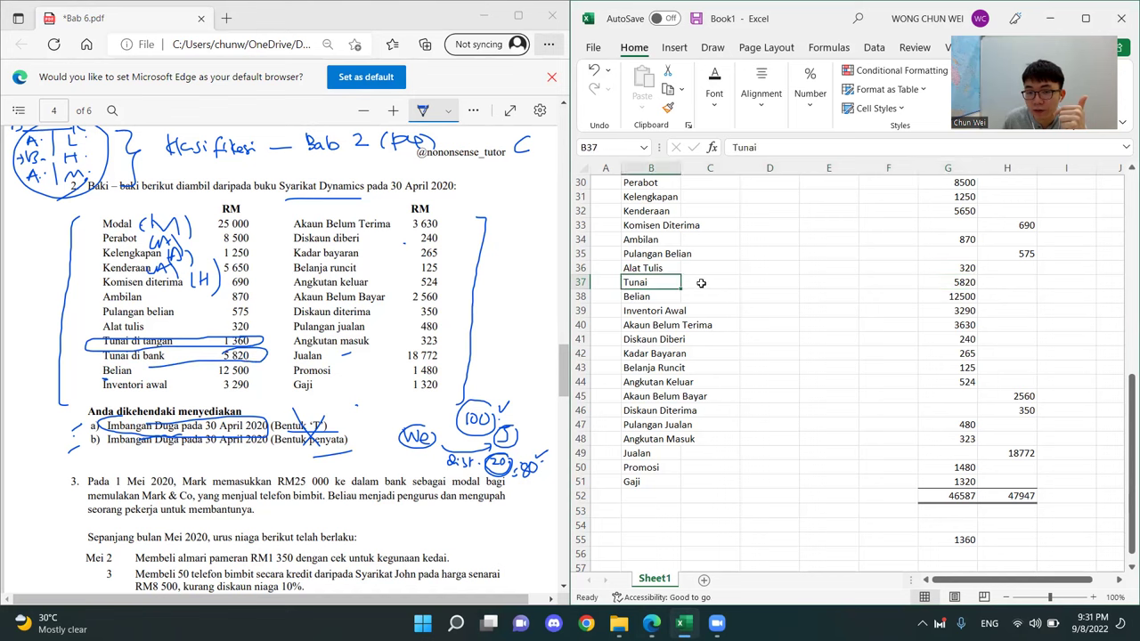
left_click(965, 283)
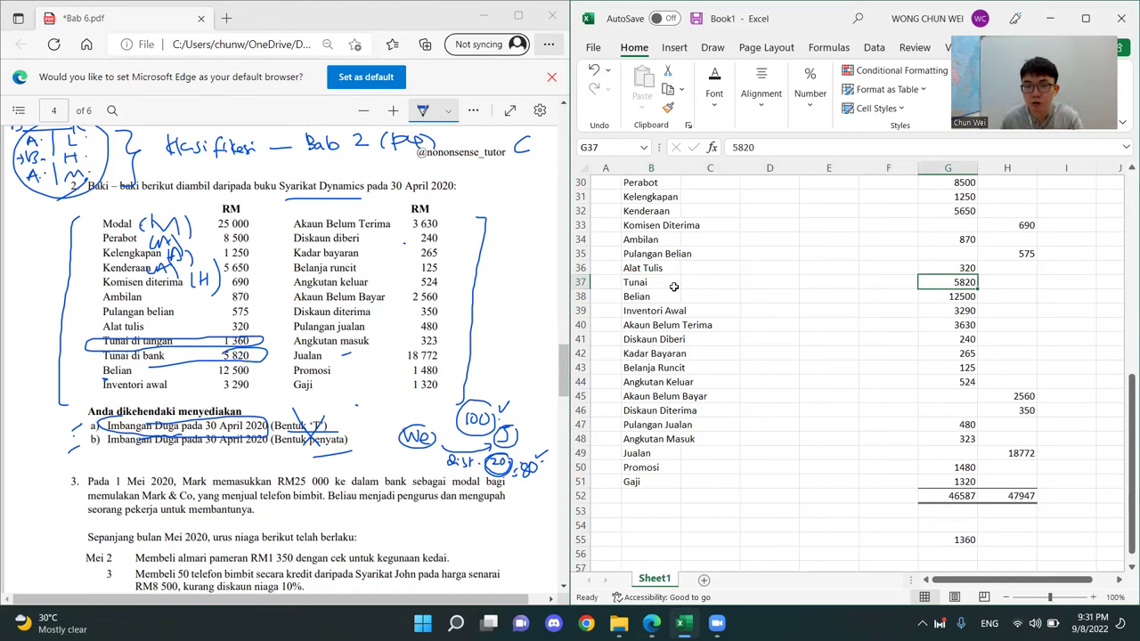
key("shift+space")
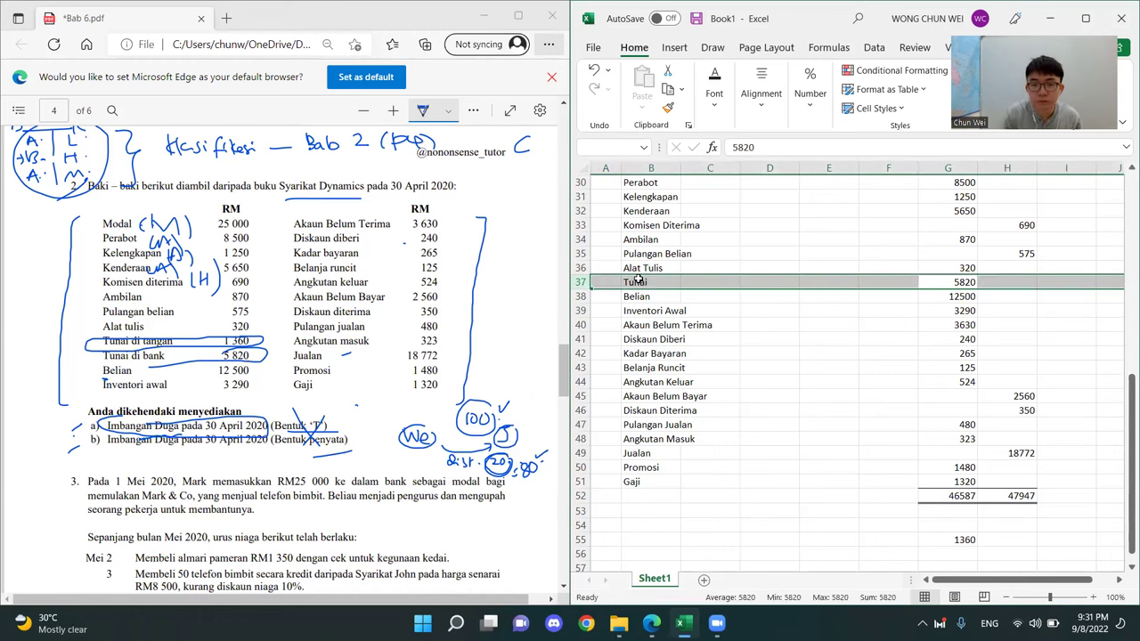
key("ctrl+shift+plus")
Label the new row Tunai in cell B37
left_click(648, 281)
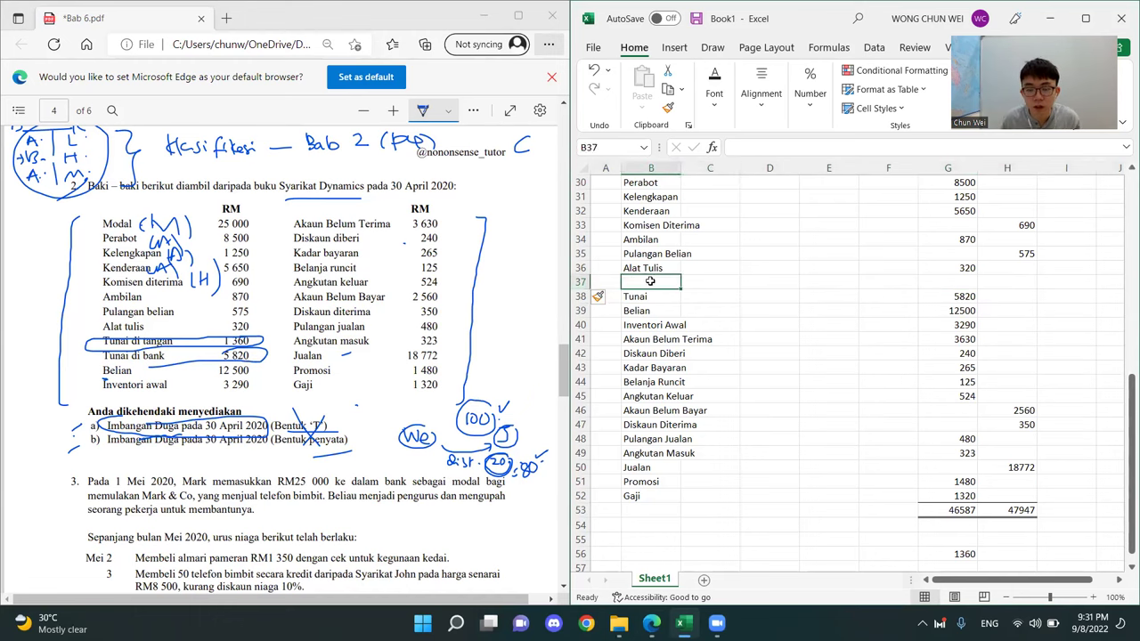
type("TUnai")
key("BackSpace")
key("BackSpace")
key("BackSpace")
type("unai")
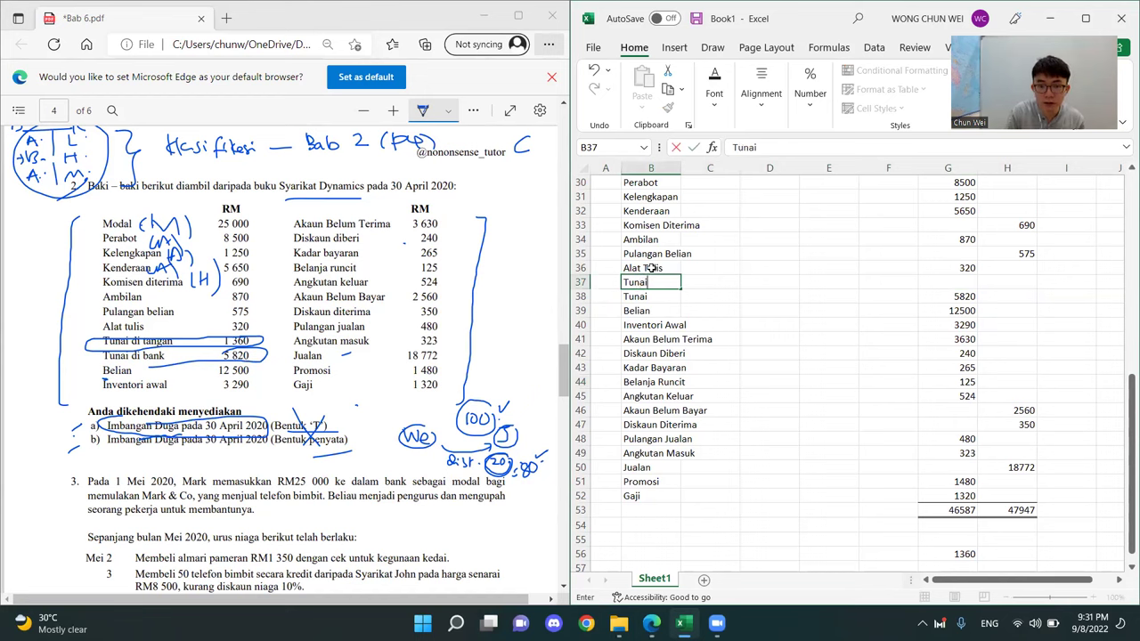
key("Return")
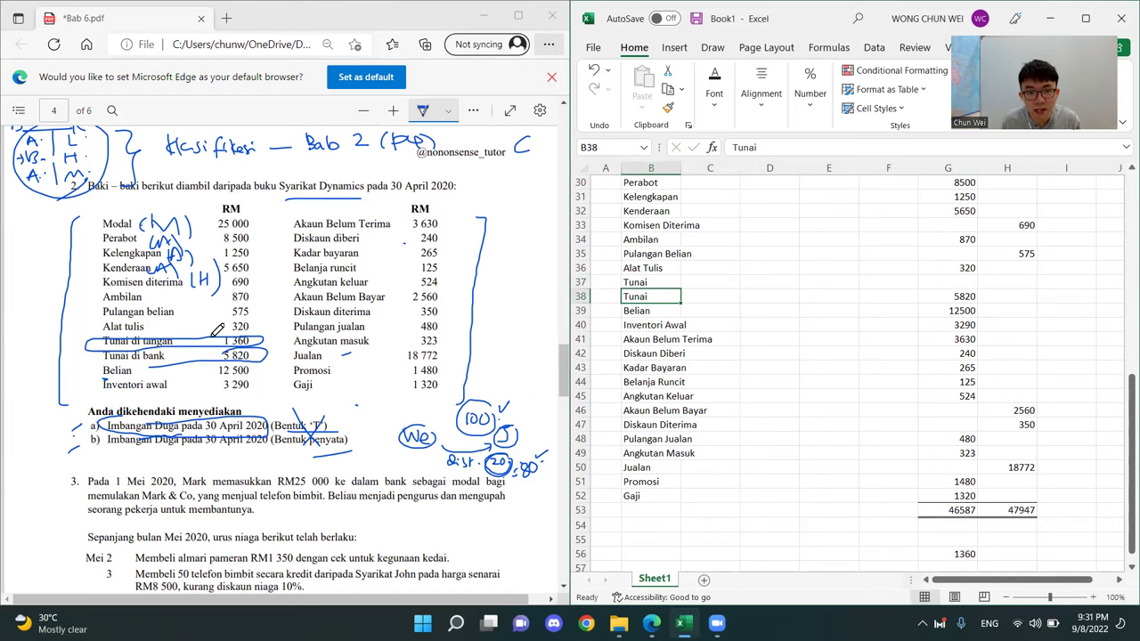
Enter 1360 as the Debit amount of the new Tunai row in cell G37
left_click(863, 340)
left_click(665, 298)
left_click_drag(732, 295, 949, 298)
key("Up")
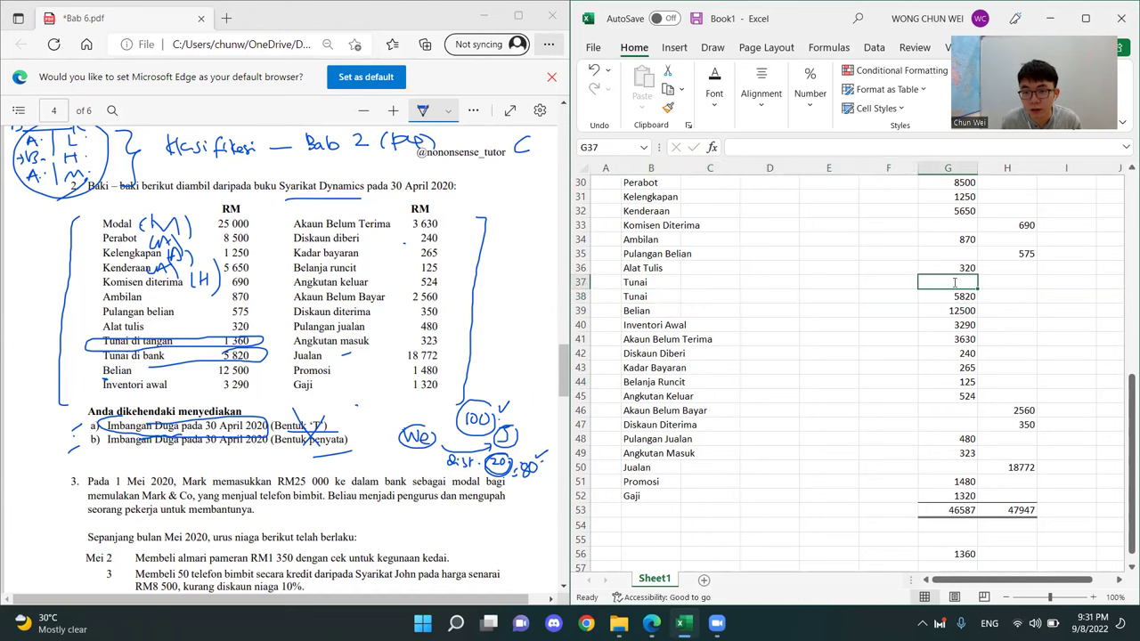
key("shift+Right")
key("shift+Right")
key("shift+Right")
key("shift+Right")
key("shift+Right")
left_click(961, 281)
type("1360")
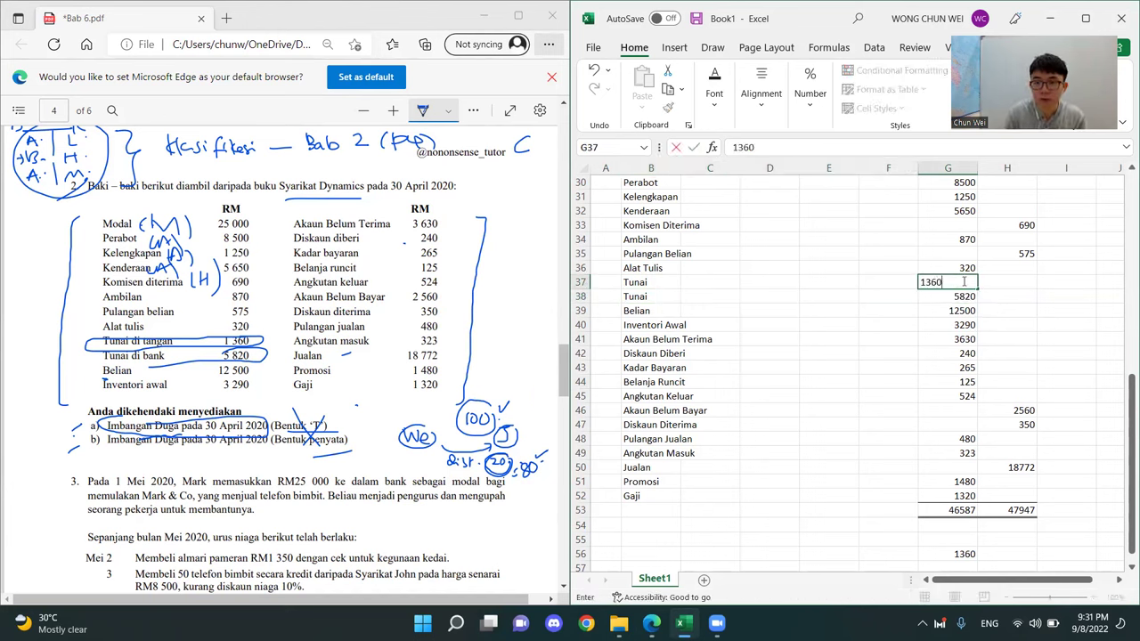
key("Return")
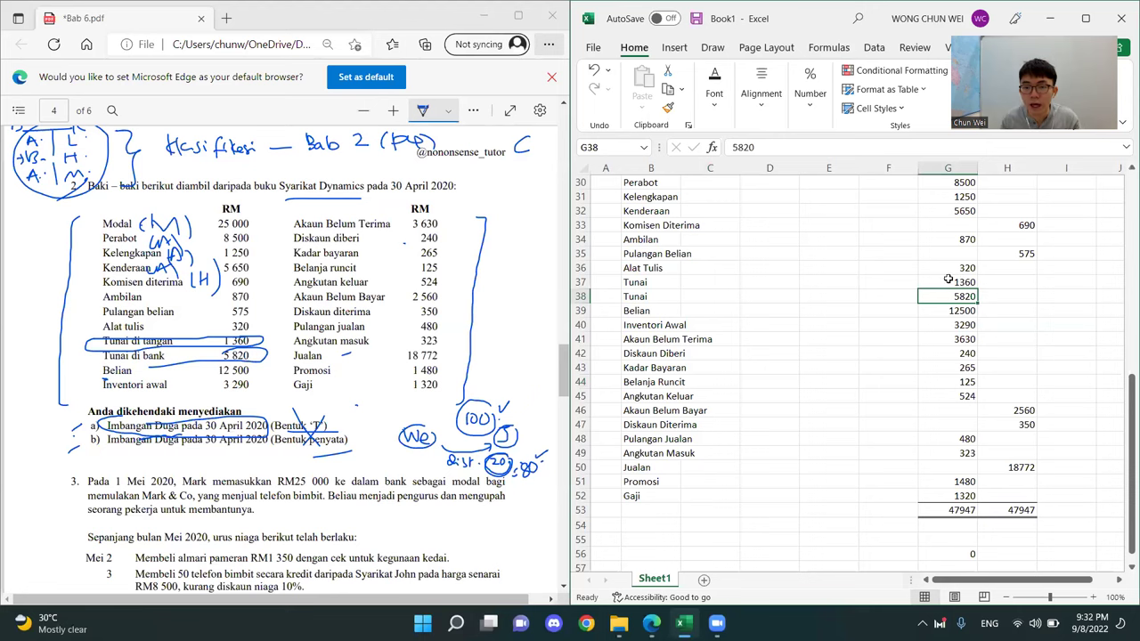
Circle the word bank in the PDF's Tunai di bank entry and rename the account in cell B38 as Bank
mouse_move(171, 342)
left_mouse_down()
mouse_move(149, 365)
mouse_move(136, 353)
left_mouse_up()
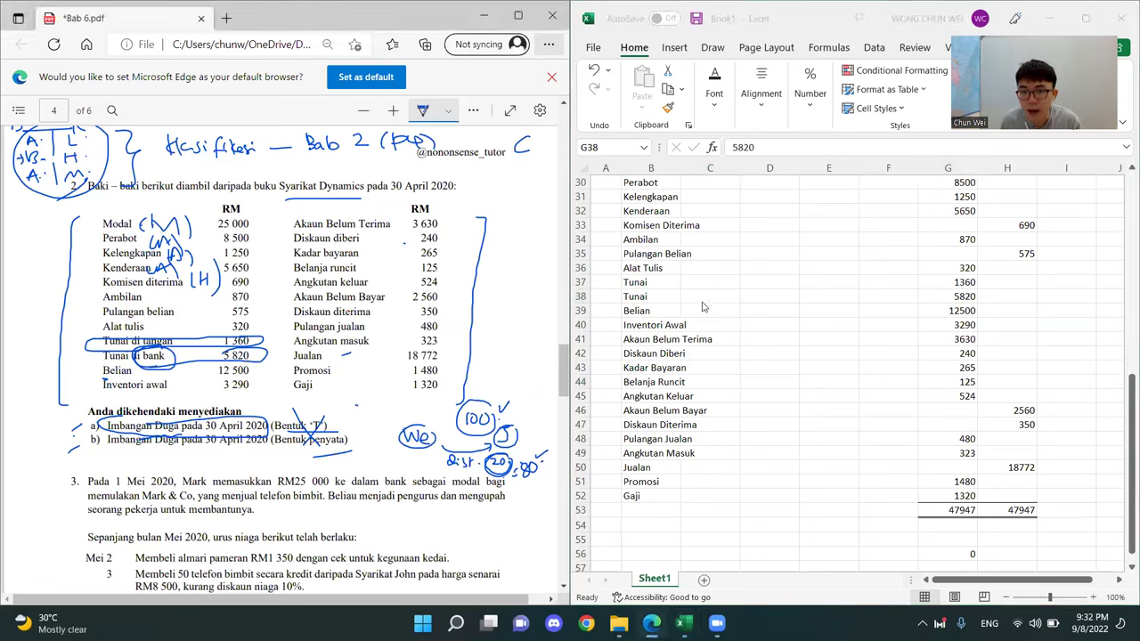
left_click(659, 298)
double_click(658, 297)
key("BackSpace")
key("BackSpace")
key("BackSpace")
key("BackSpace")
key("BackSpace")
type("Bank")
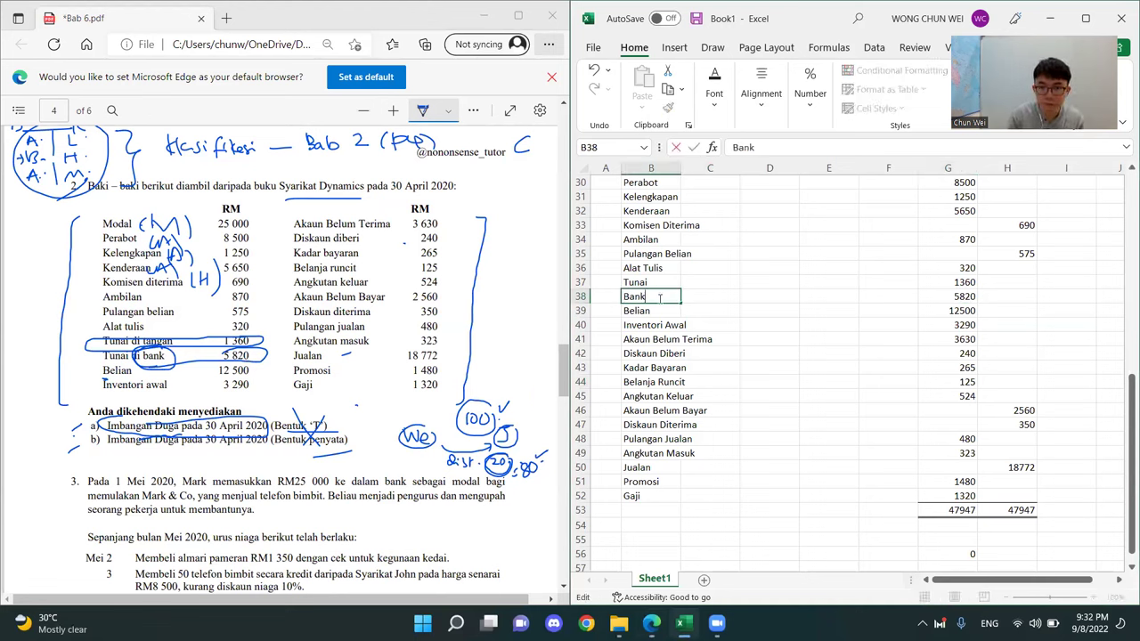
key("Return")
Check the Debit amounts down to row 52 and the total formulas in G53 and H53
left_click(940, 308)
left_click(961, 297)
left_click_drag(968, 192, 966, 496)
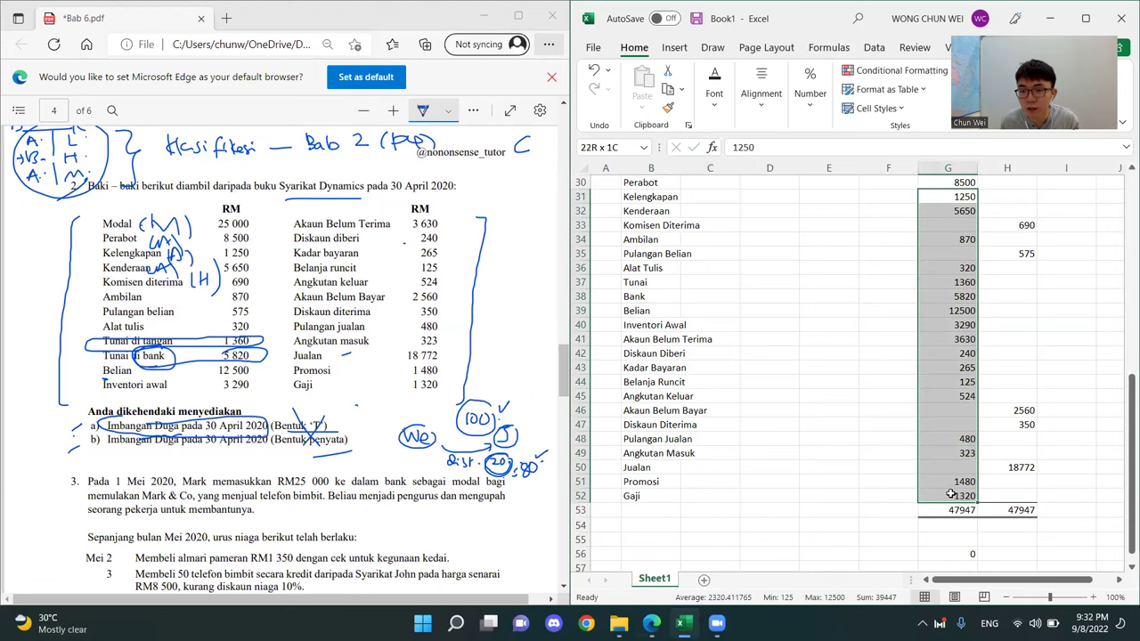
left_click(949, 530)
left_click(945, 510)
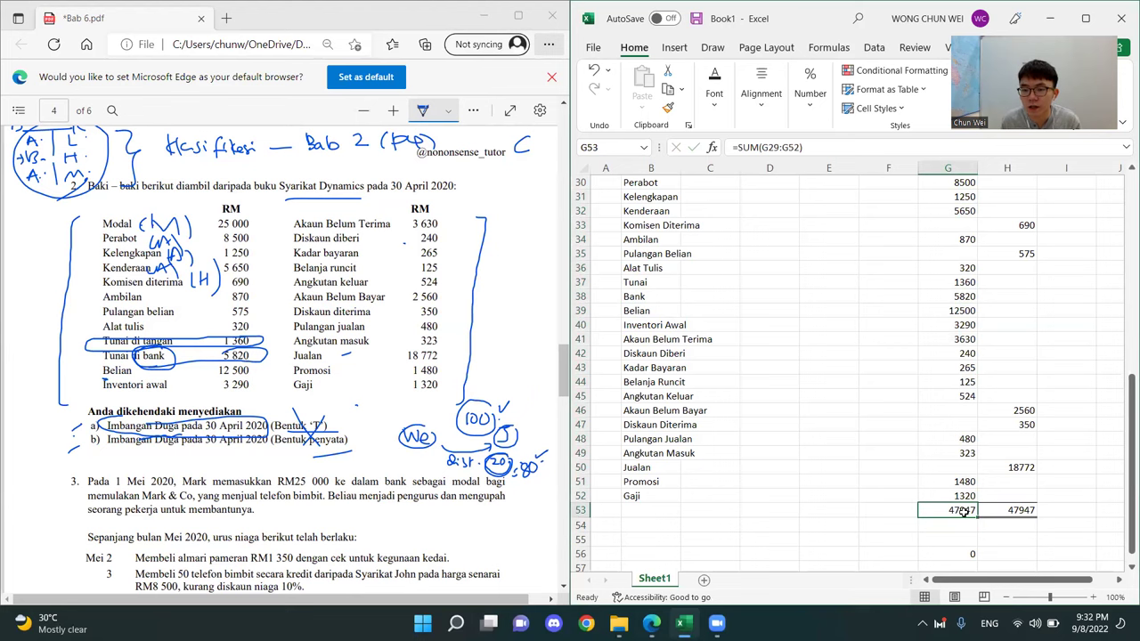
left_click(1006, 511)
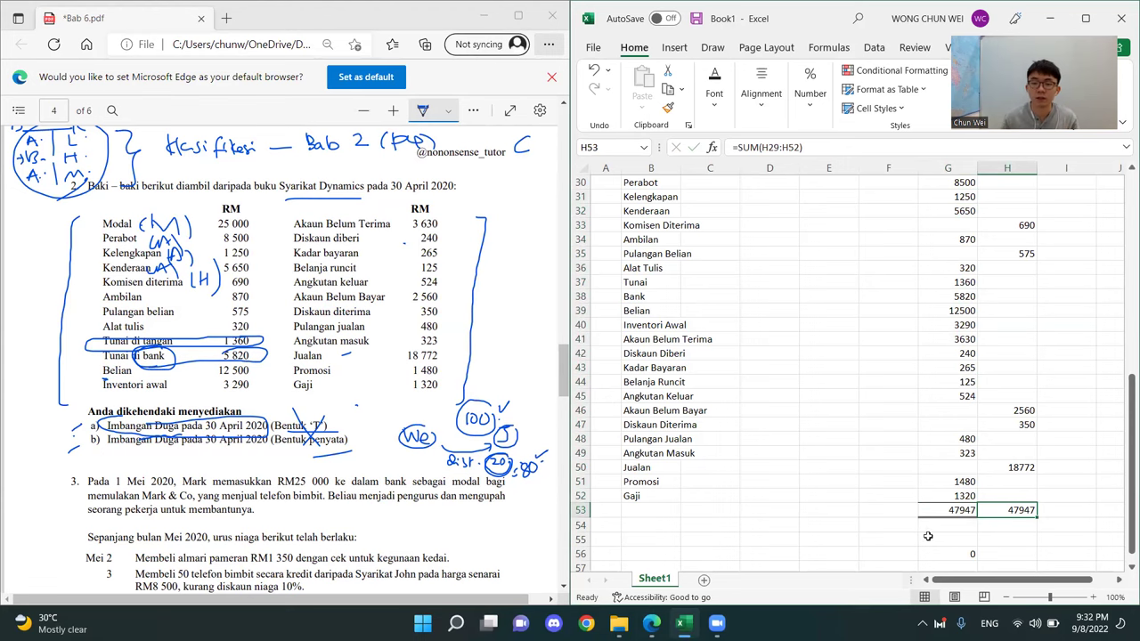
Clear the difference formula from cell G56 below the totals
left_click(968, 553)
key("Delete")
left_click(838, 450)
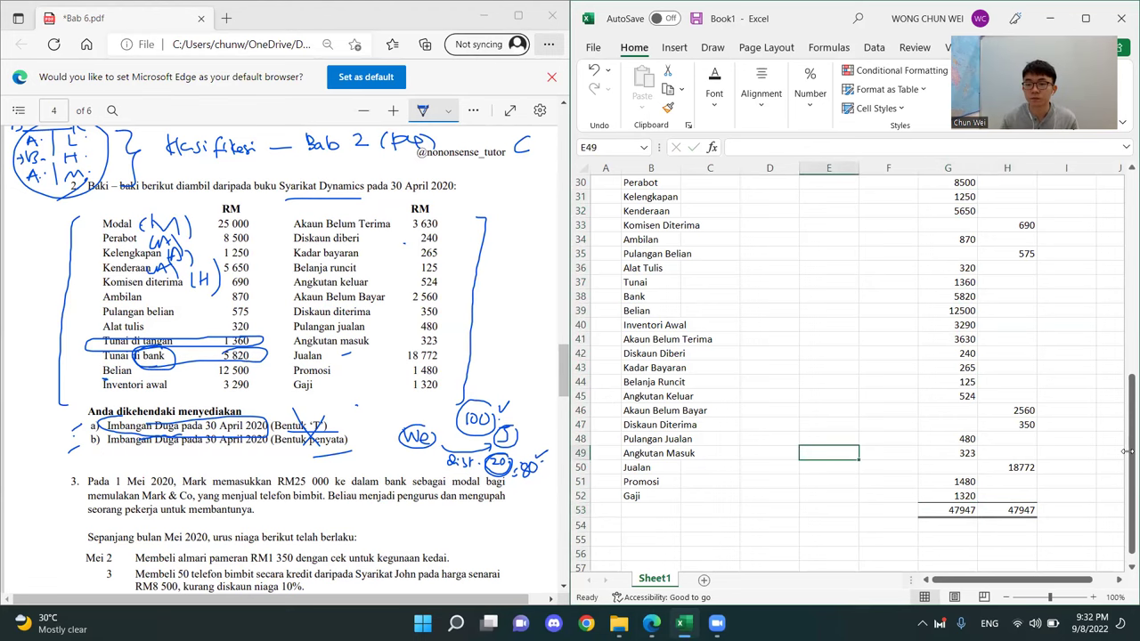
Review the trial balance against the question's balances and compare the Debit and Kredit totals in row 53
left_click_drag(1123, 450, 1121, 423)
left_click(1060, 396)
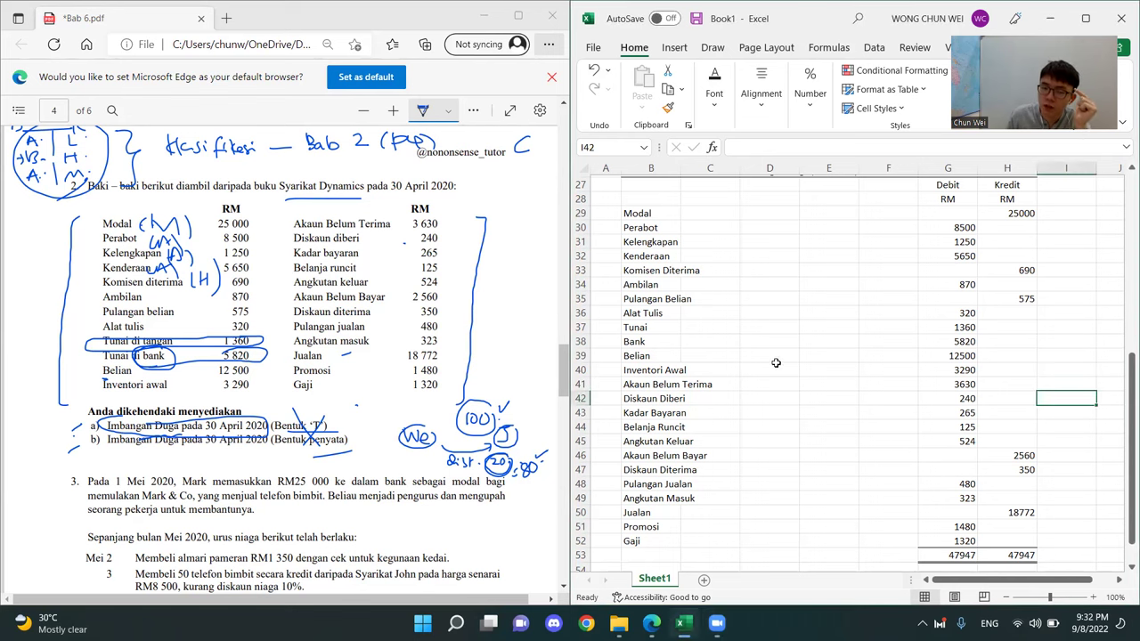
scroll(927, 415, "down", 1)
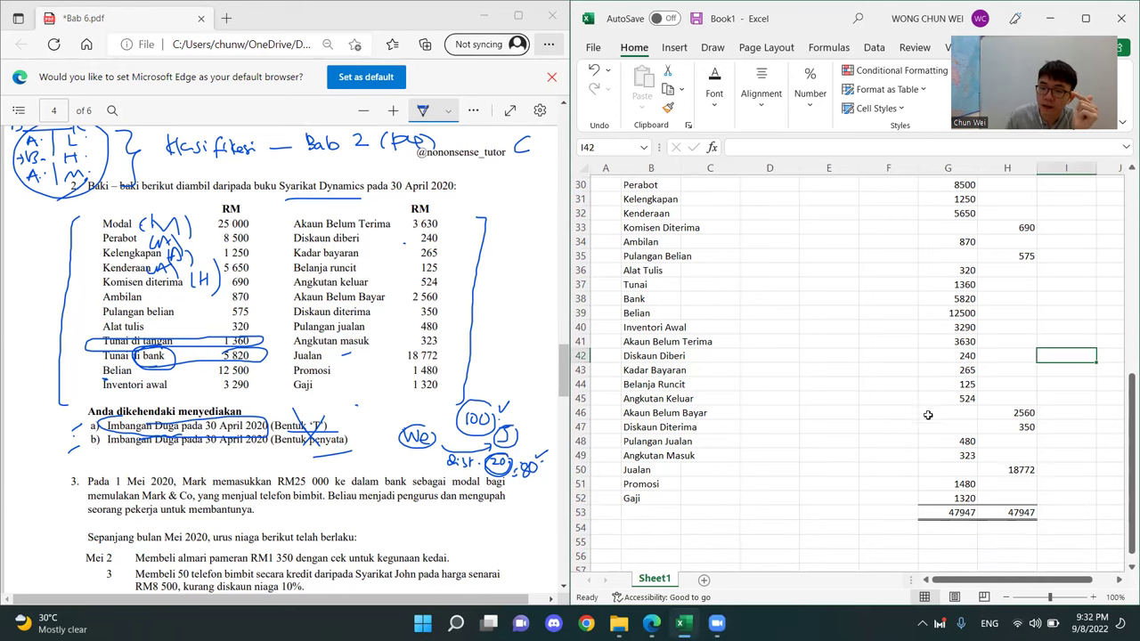
left_click(960, 513)
left_click(1012, 512)
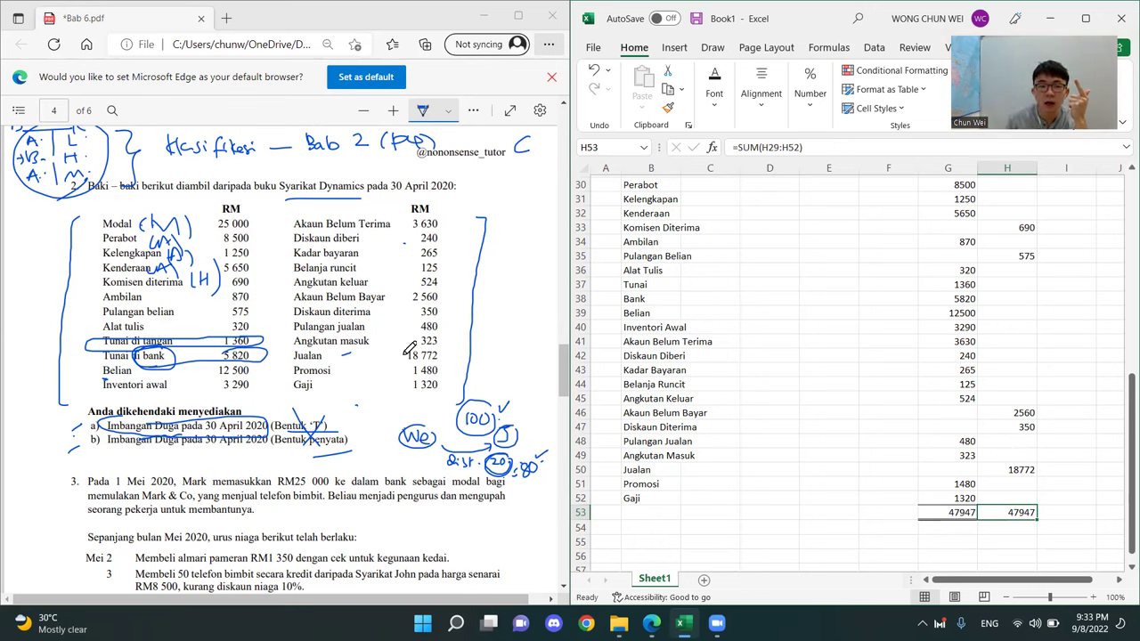
left_click(356, 334)
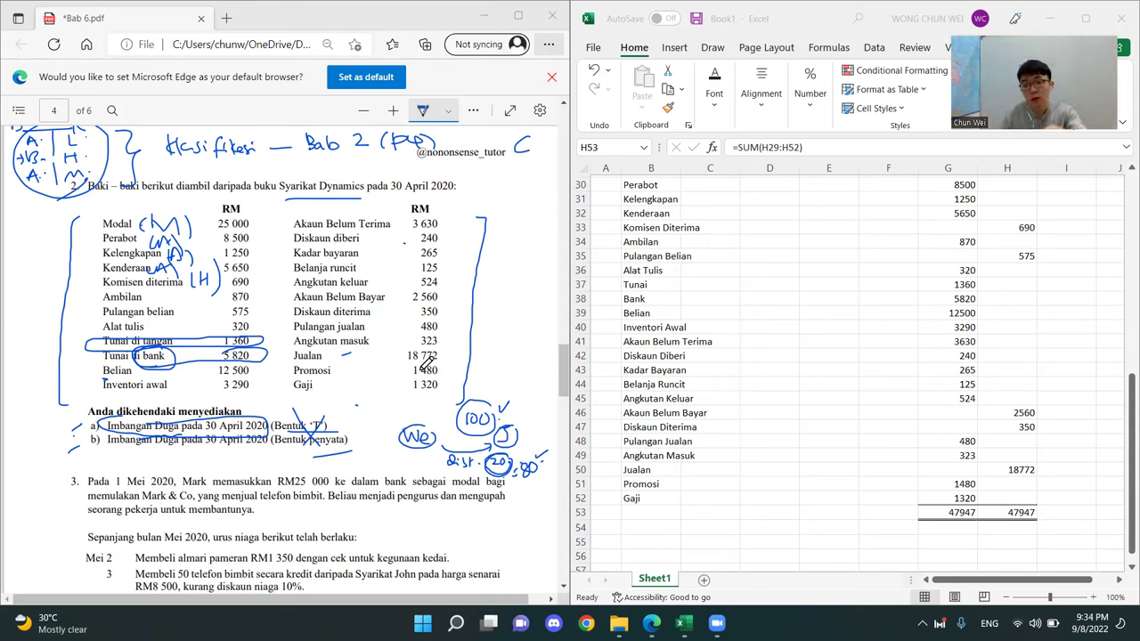
left_click(771, 322)
scroll(771, 322, "up", 1)
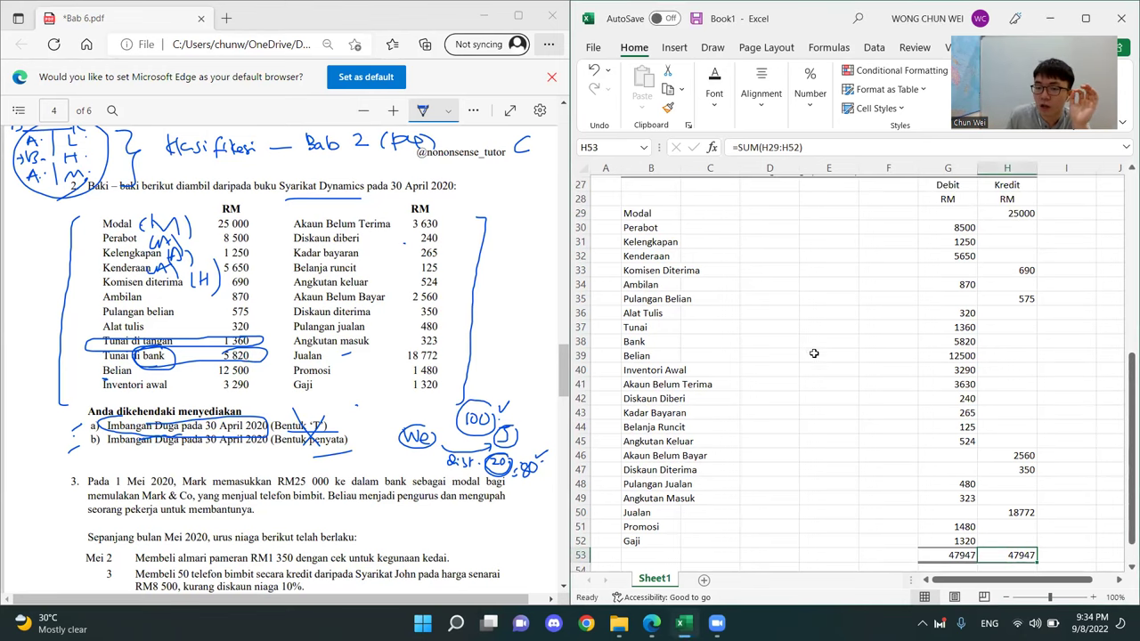
scroll(813, 353, "down", 1)
left_click_drag(960, 515, 1006, 513)
left_click(947, 532)
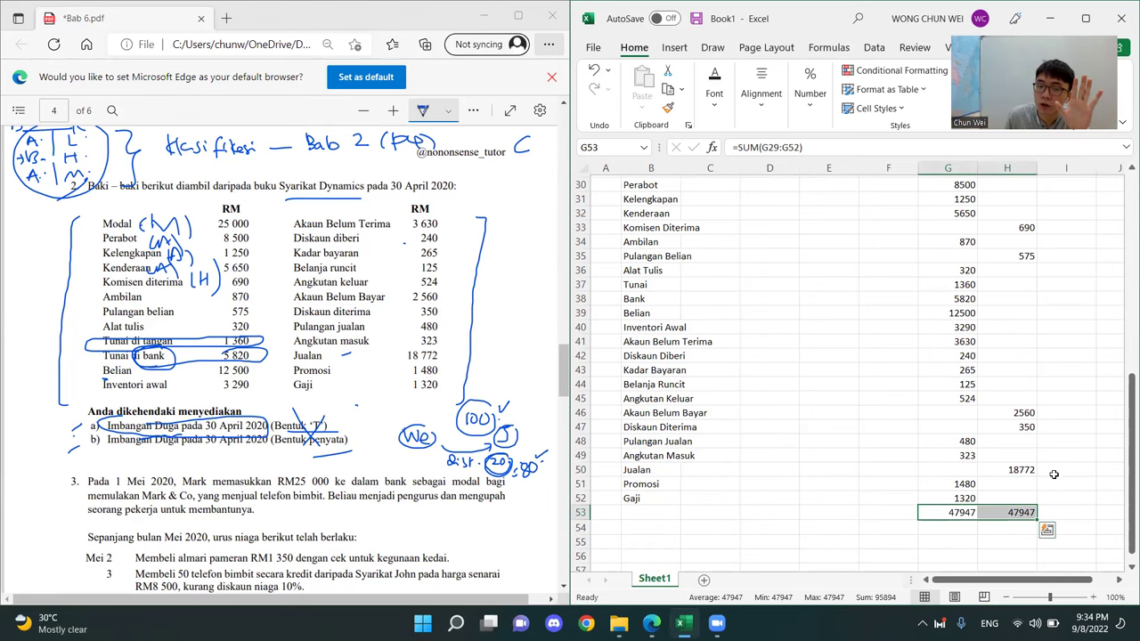
Examine the account names and the Debit and Kredit columns from the headings down to the totals
scroll(1043, 450, "up", 1)
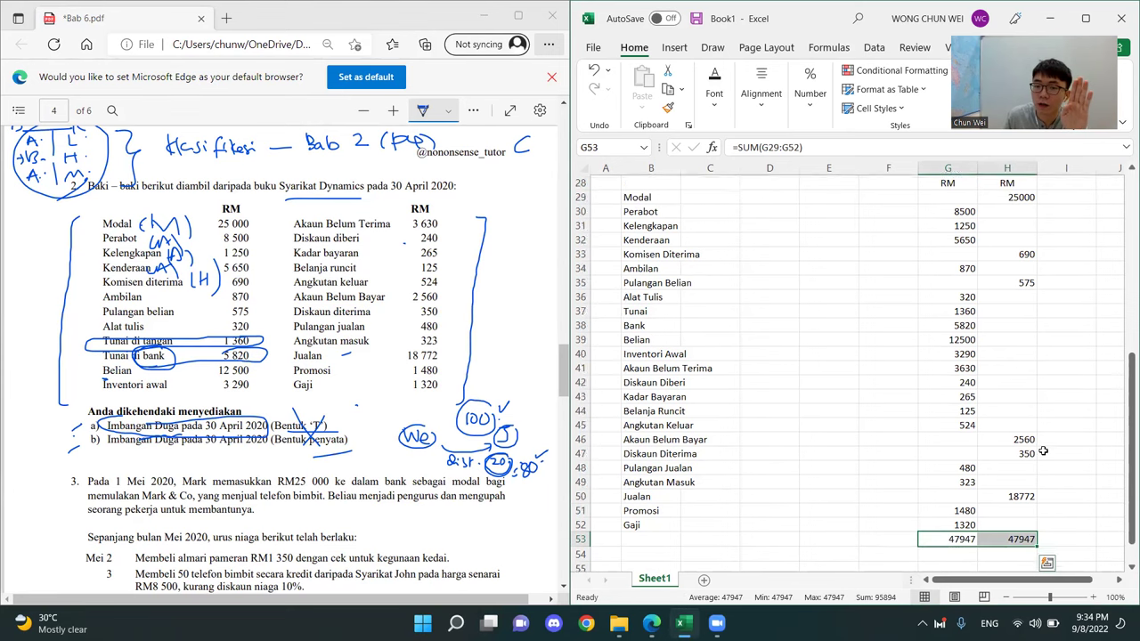
left_click(659, 201)
left_click_drag(725, 222, 947, 543)
left_click(948, 213)
left_click(1060, 216)
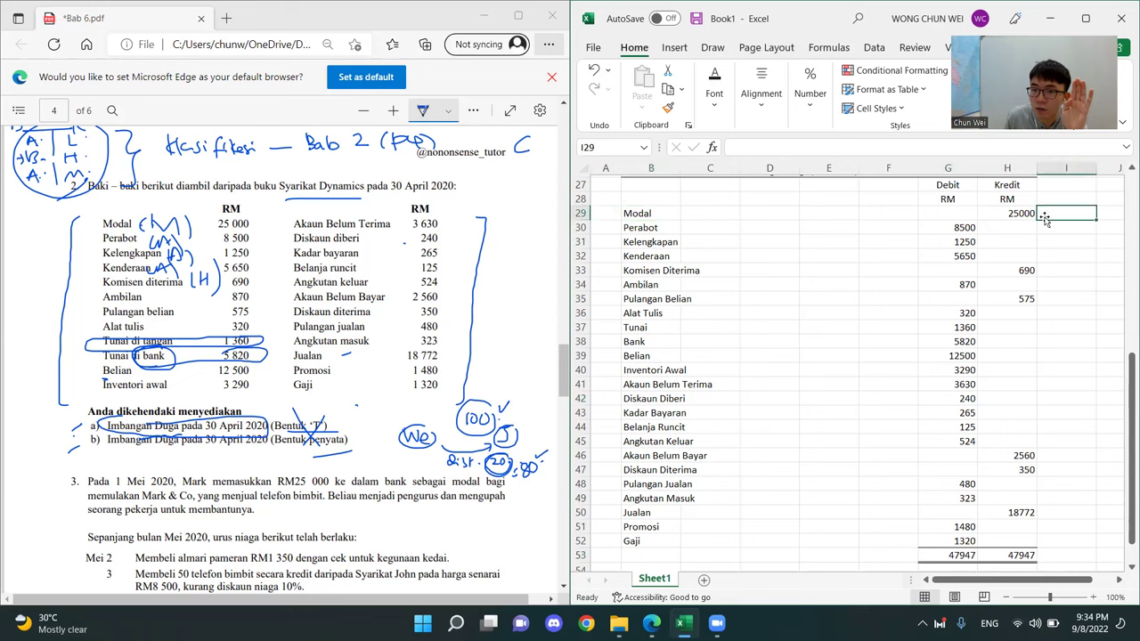
left_click_drag(1006, 185, 1020, 330)
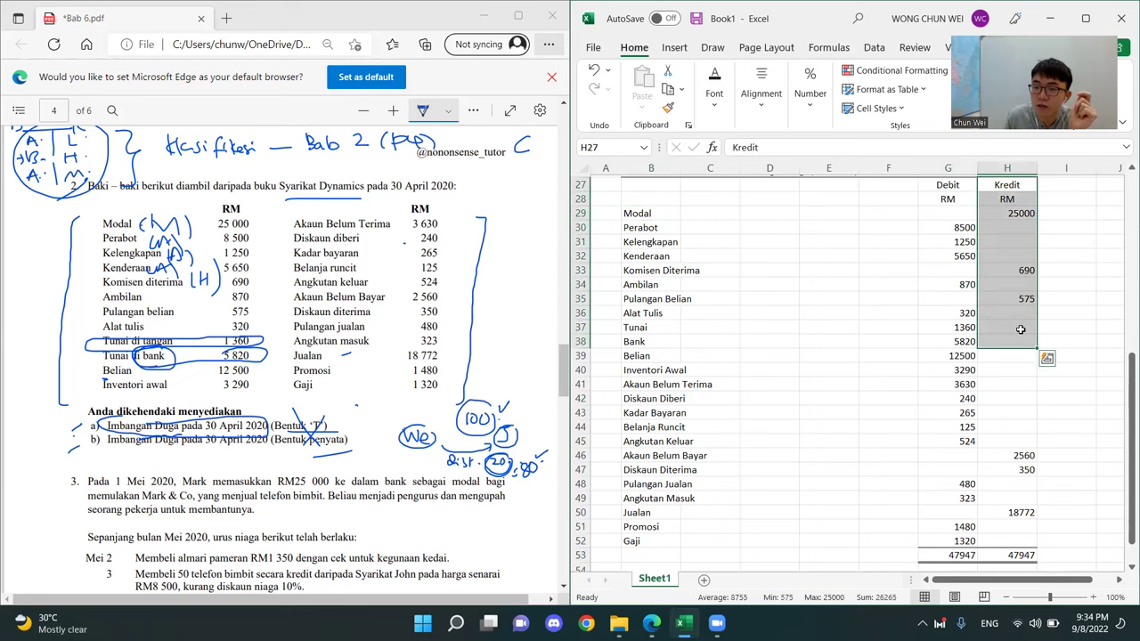
Review the trial balance entries from Kelengkapan down and the Debit total formula in G53
left_click(1061, 227)
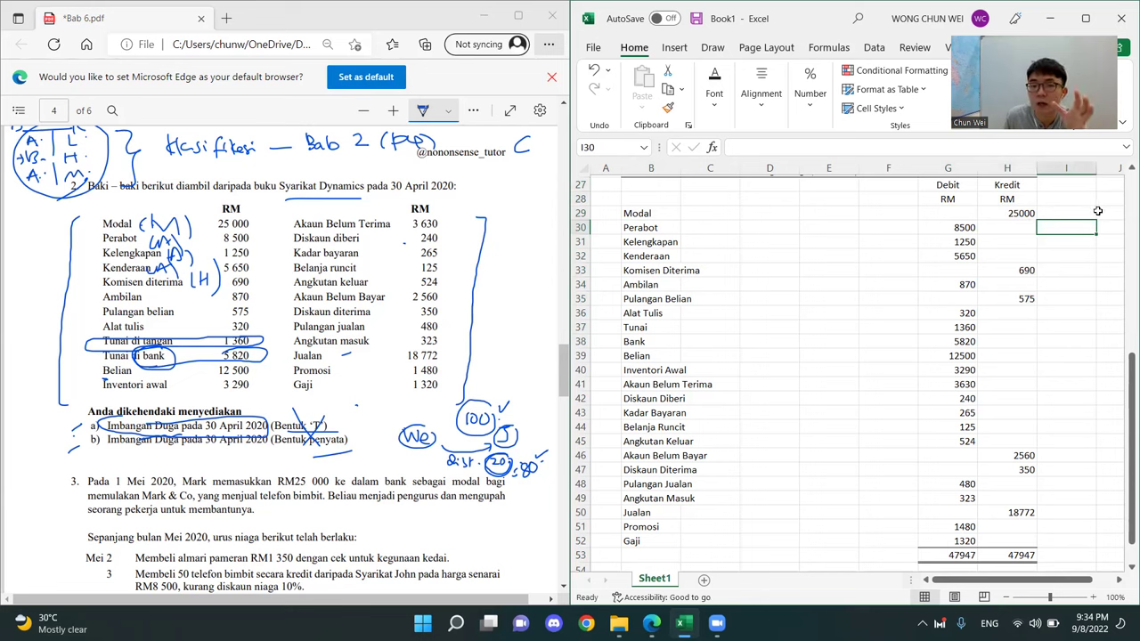
left_click(963, 240)
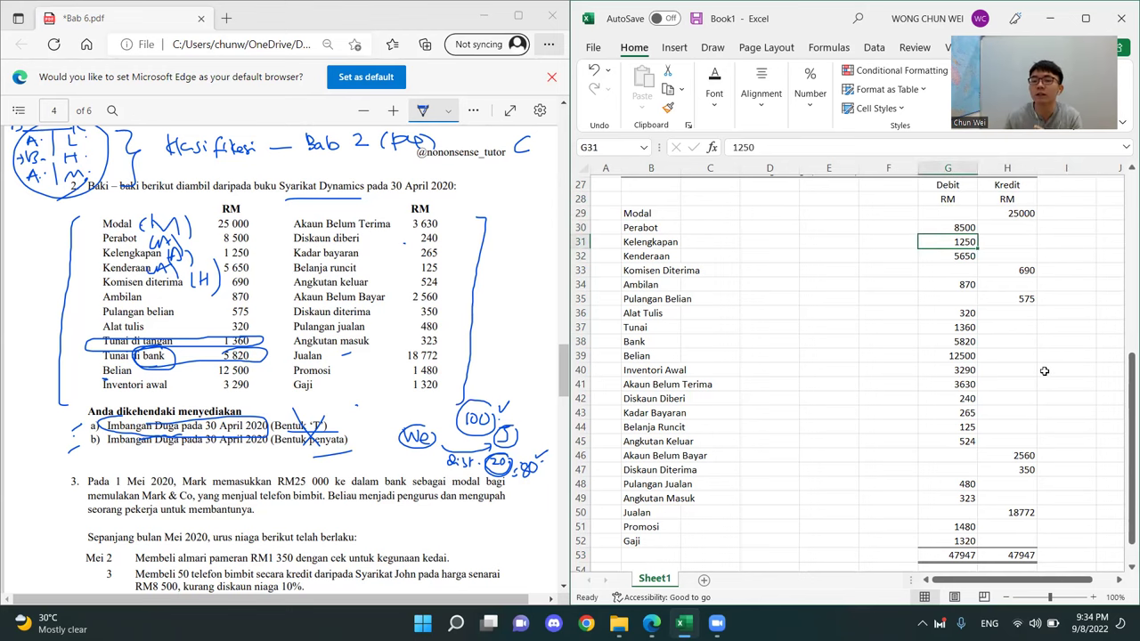
scroll(1040, 372, "down", 1)
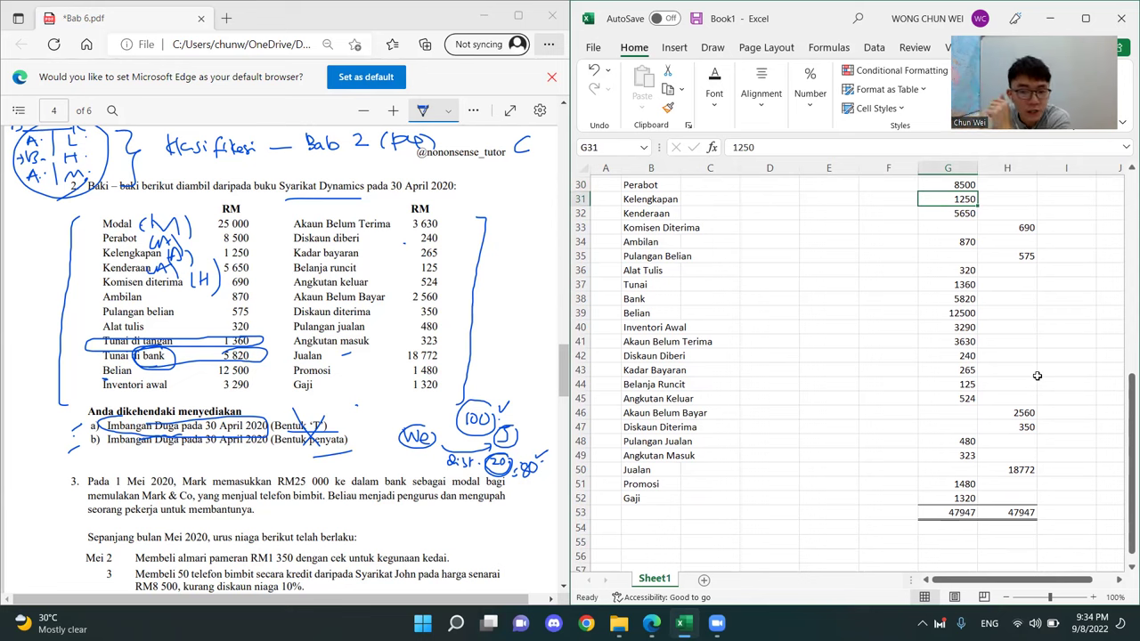
left_click(966, 517)
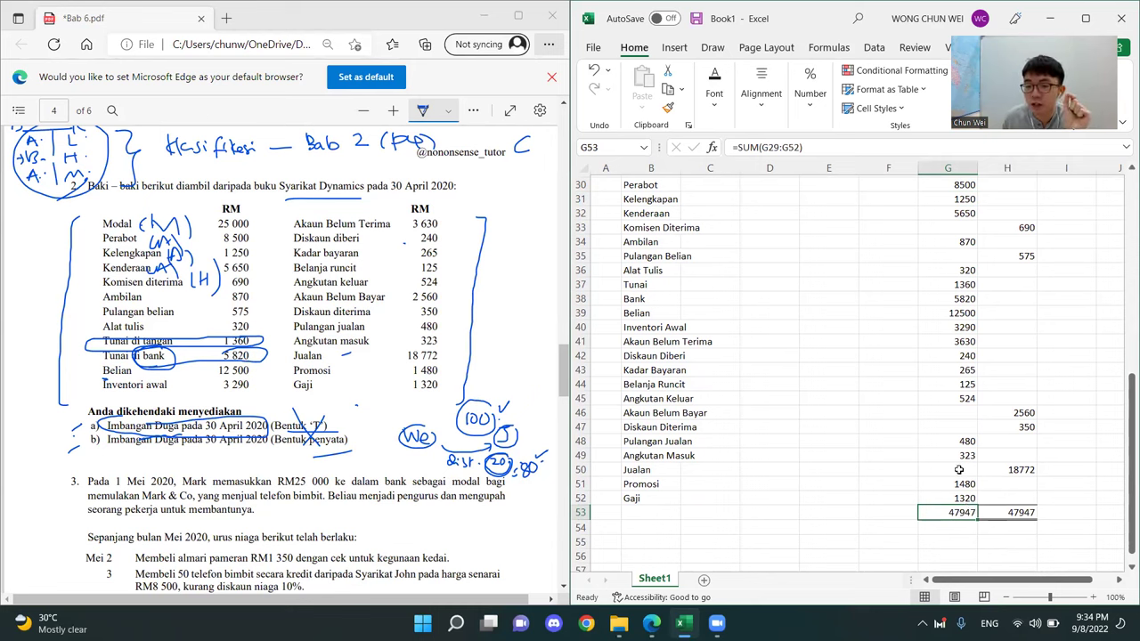
left_click(949, 442)
mouse_move(704, 200)
left_mouse_down()
mouse_move(1033, 445)
mouse_move(1036, 516)
left_mouse_up()
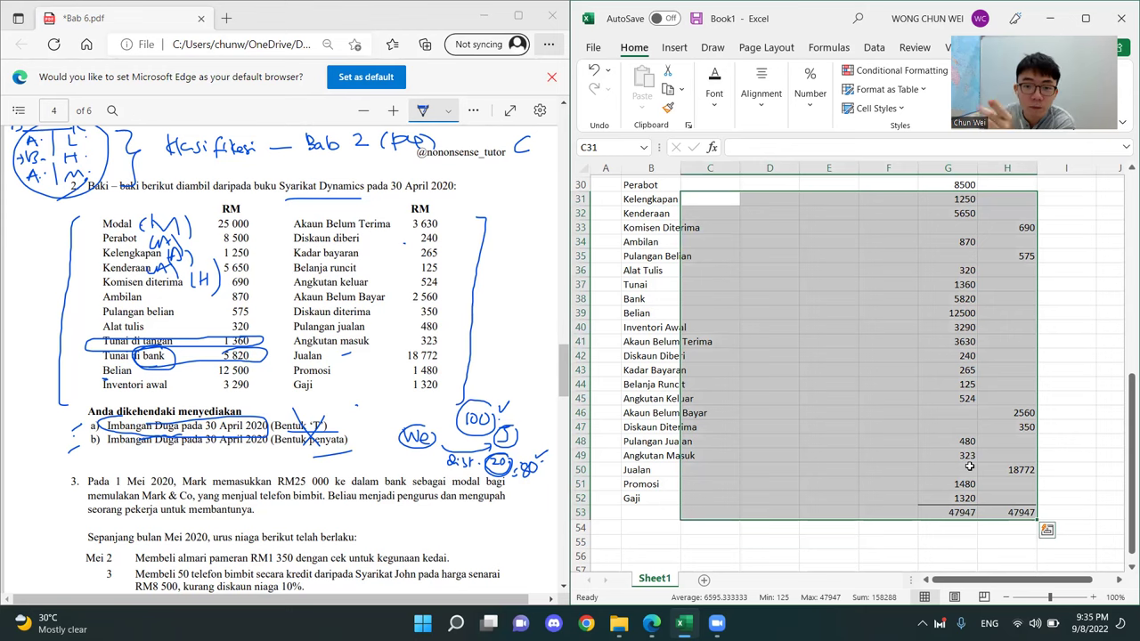
Draw a large cross mark in ink beside the bracketed list of balances in question 2 of the PDF
left_click(506, 309)
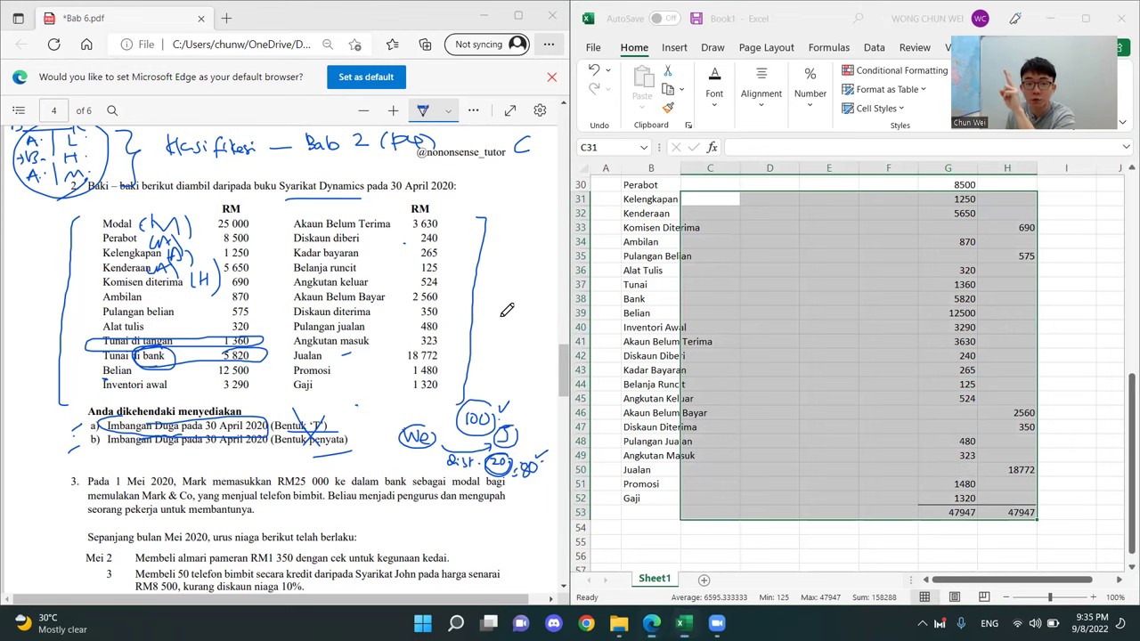
mouse_move(517, 273)
left_mouse_down()
mouse_move(491, 374)
mouse_move(530, 349)
left_mouse_up()
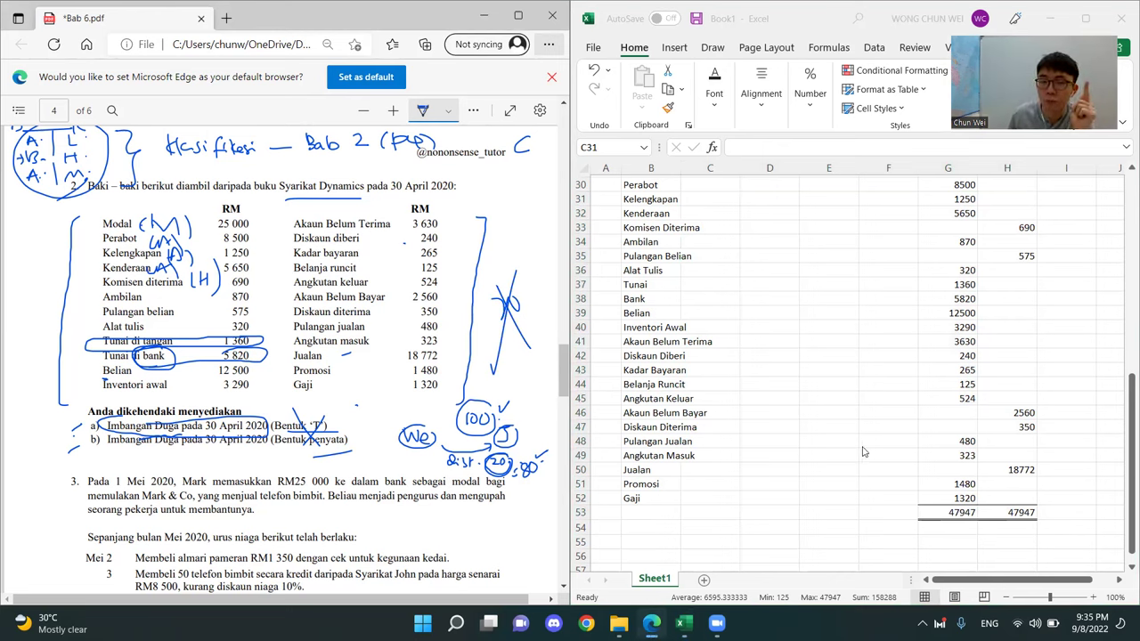
Check the Debit and Kredit totals in row 53 against the amounts listed above them
left_click(893, 470)
left_click_drag(1055, 503, 882, 522)
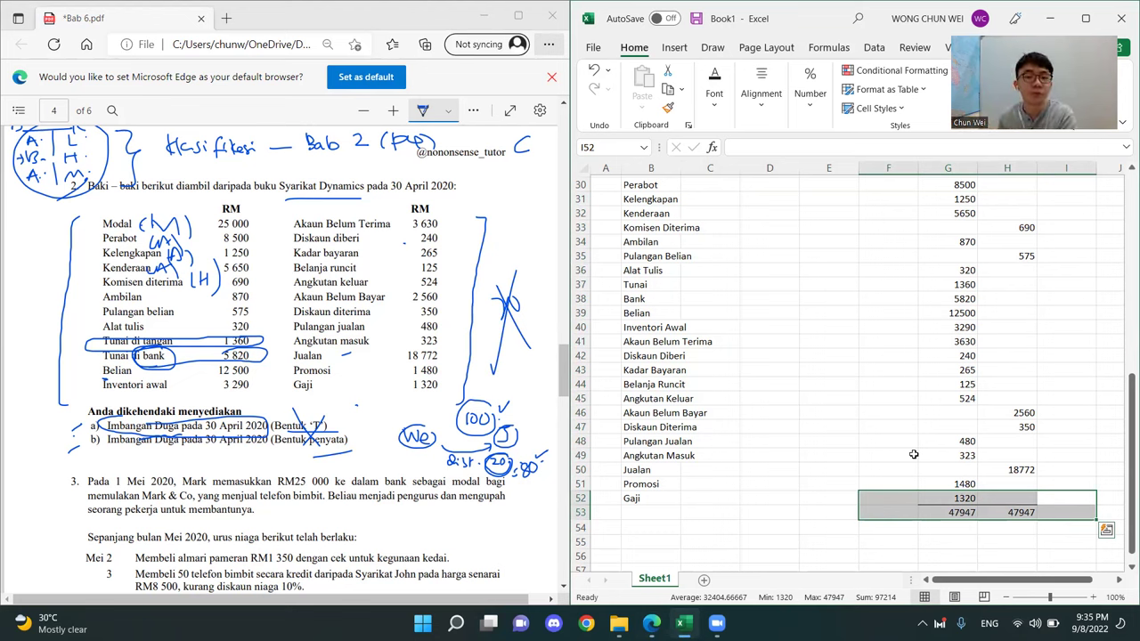
left_click(985, 529)
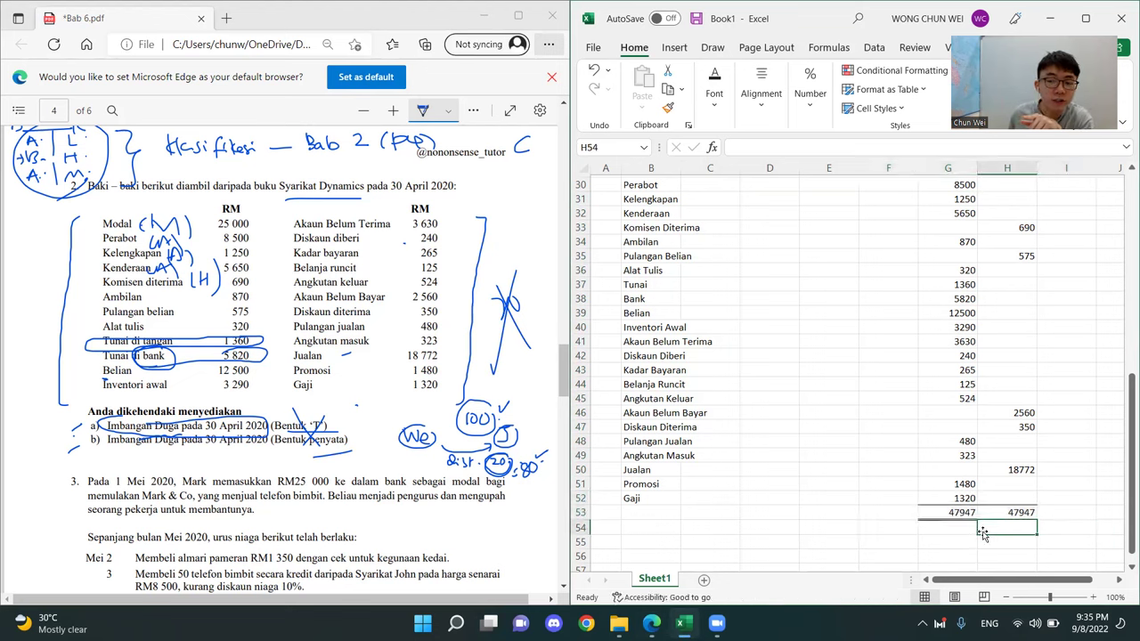
left_click_drag(1016, 513, 925, 302)
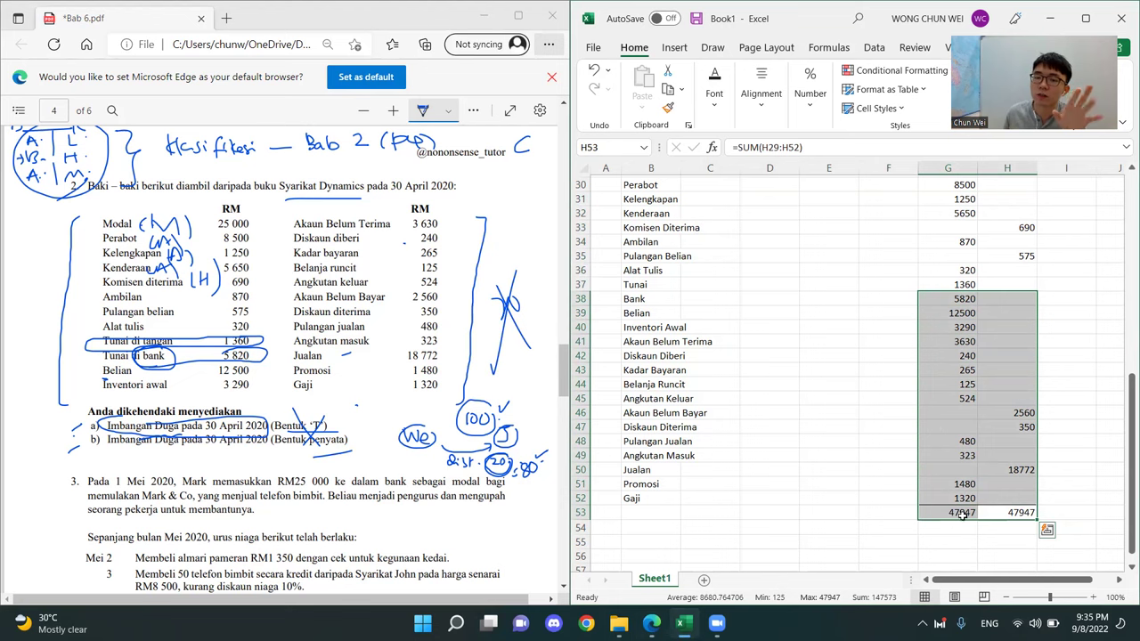
left_click(954, 358)
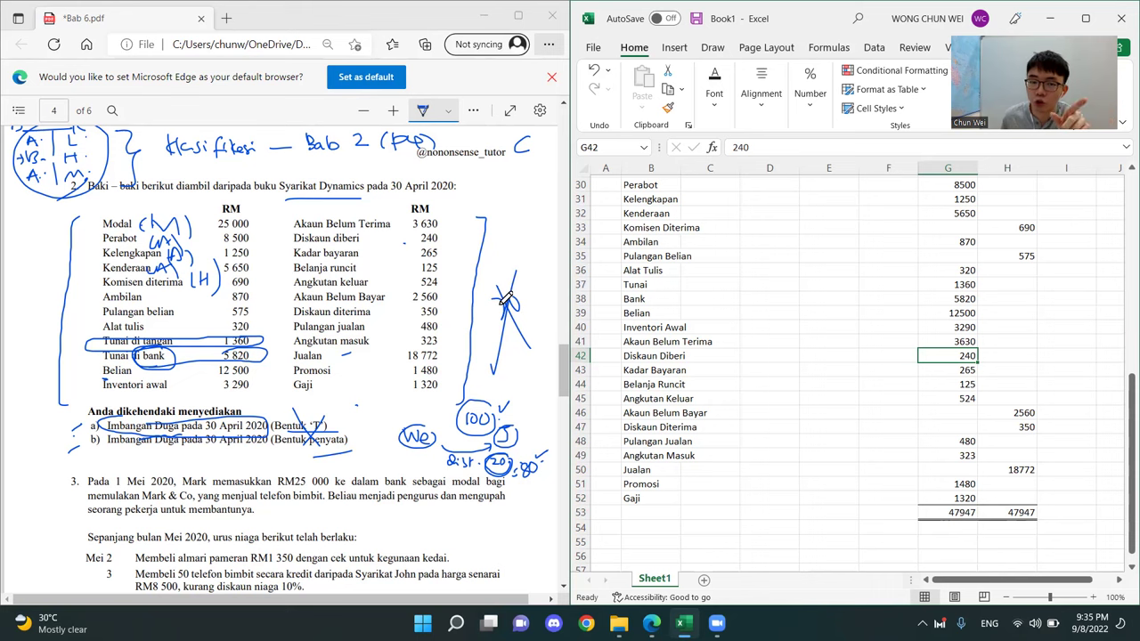
left_click(864, 483)
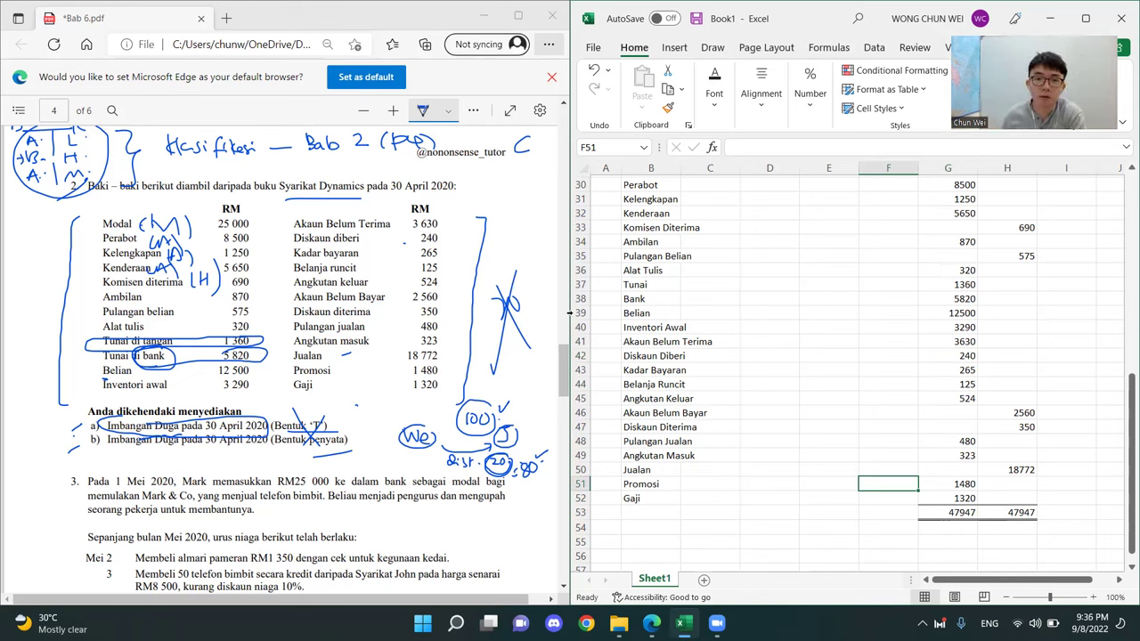
Examine the Tunai row and the trial balance entries from Bank down to the totals
left_click(568, 312)
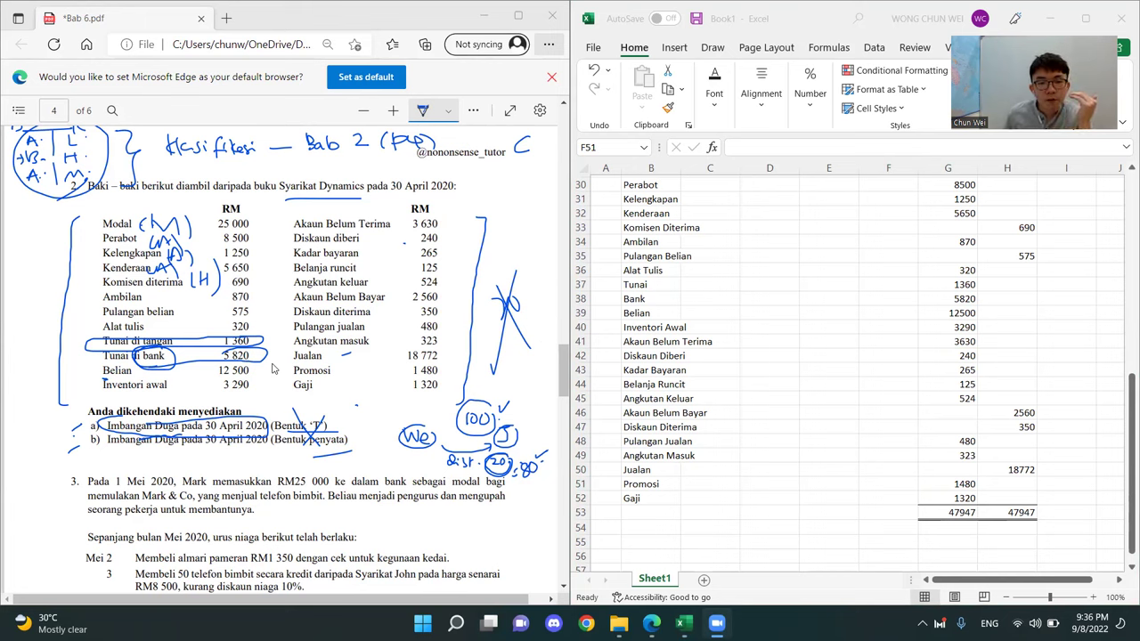
left_click(762, 311)
left_click(664, 347)
left_click_drag(663, 347, 947, 445)
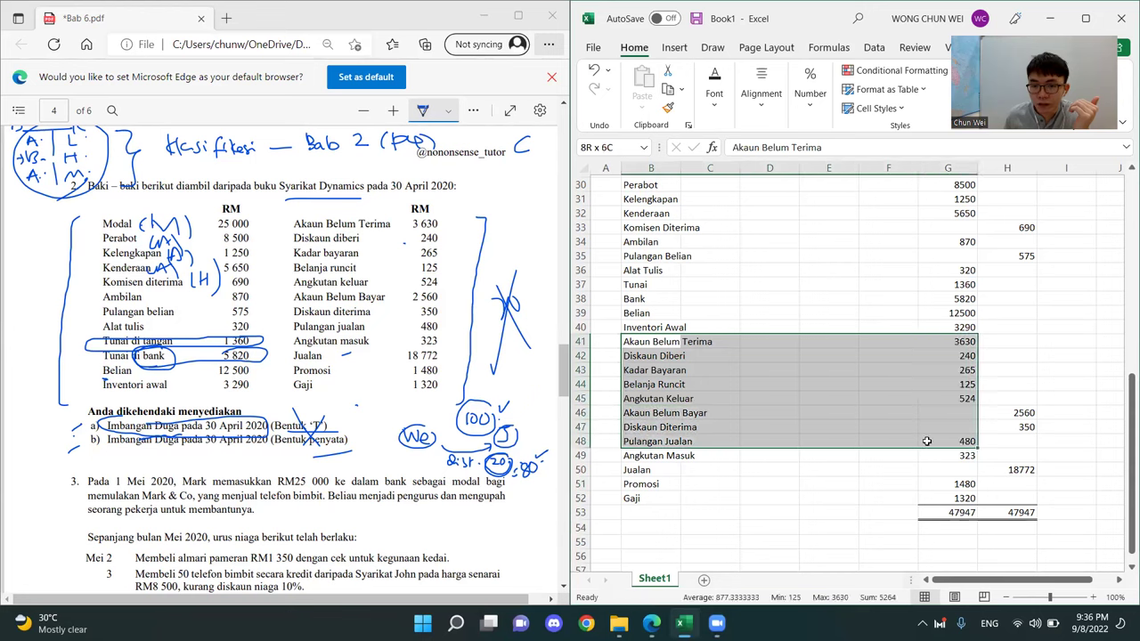
left_click(756, 456)
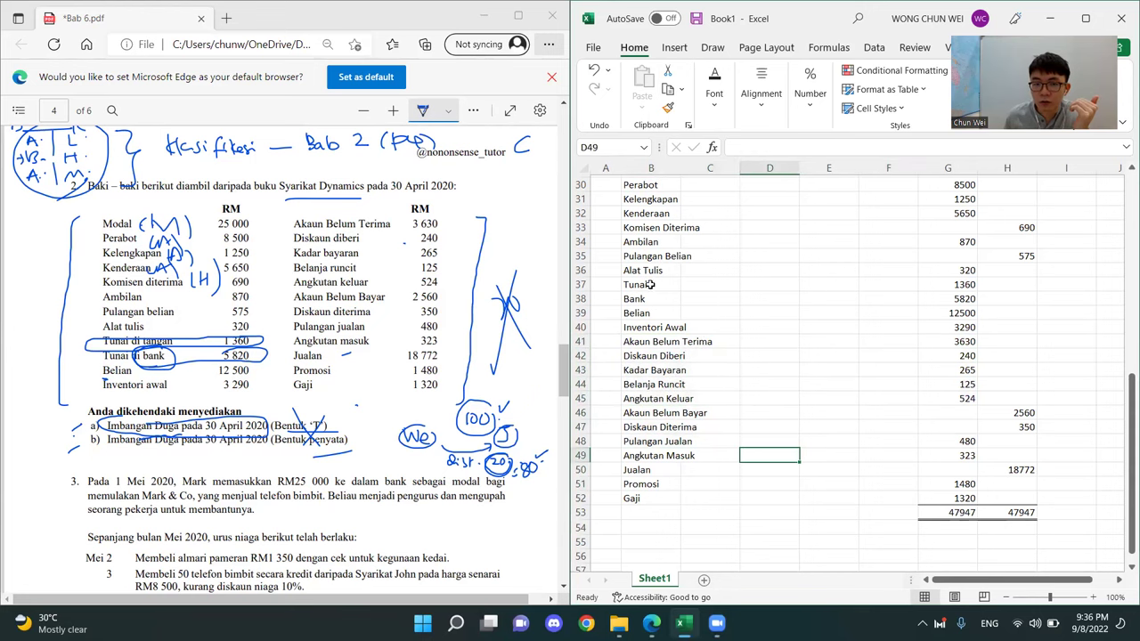
left_click_drag(651, 284, 947, 285)
left_click(579, 284)
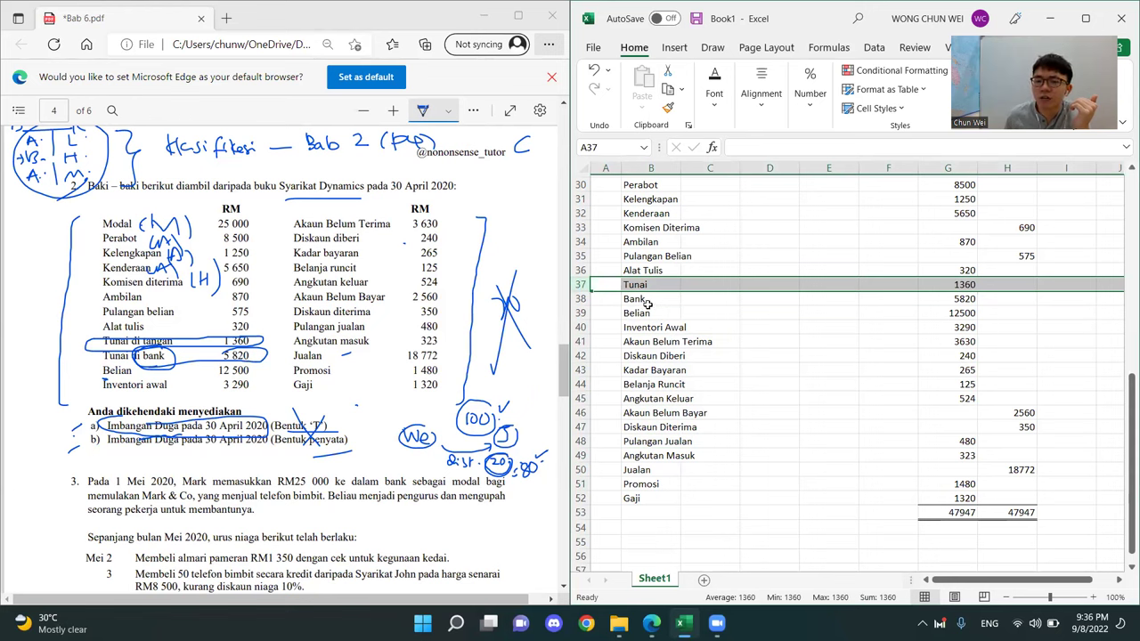
left_click_drag(633, 299, 1097, 561)
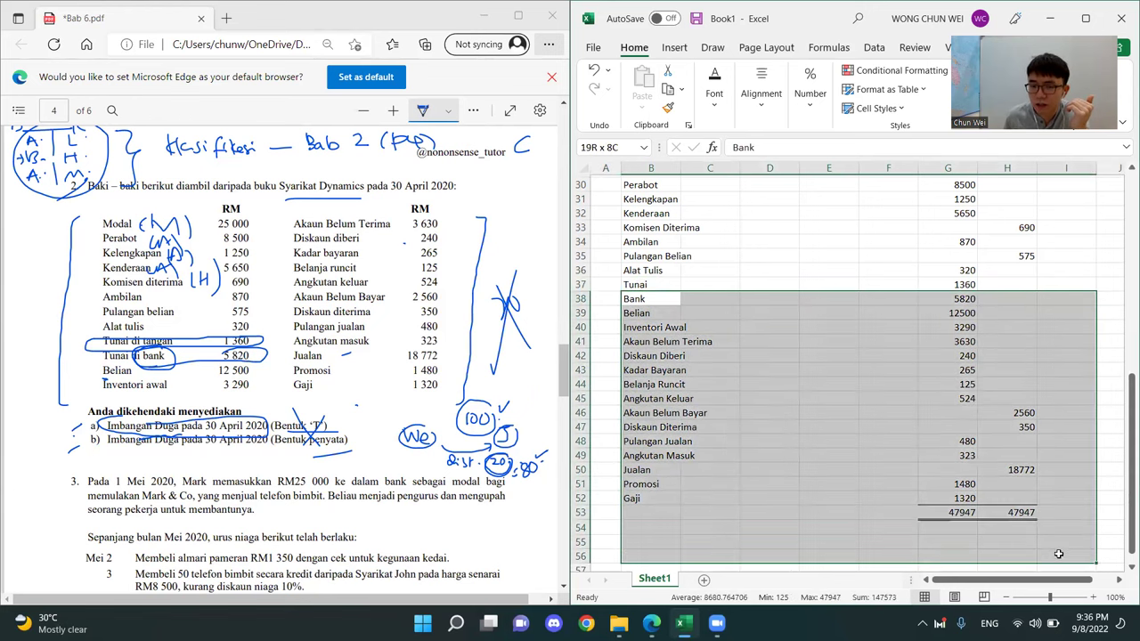
left_click(654, 280)
left_click_drag(646, 298, 1096, 550)
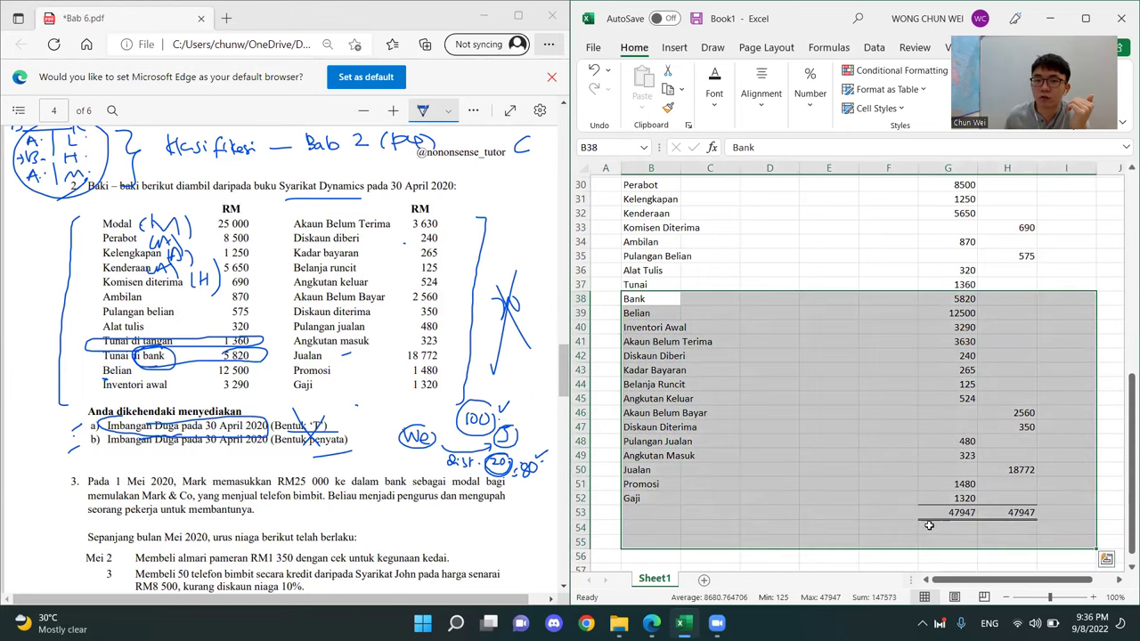
left_click(685, 308)
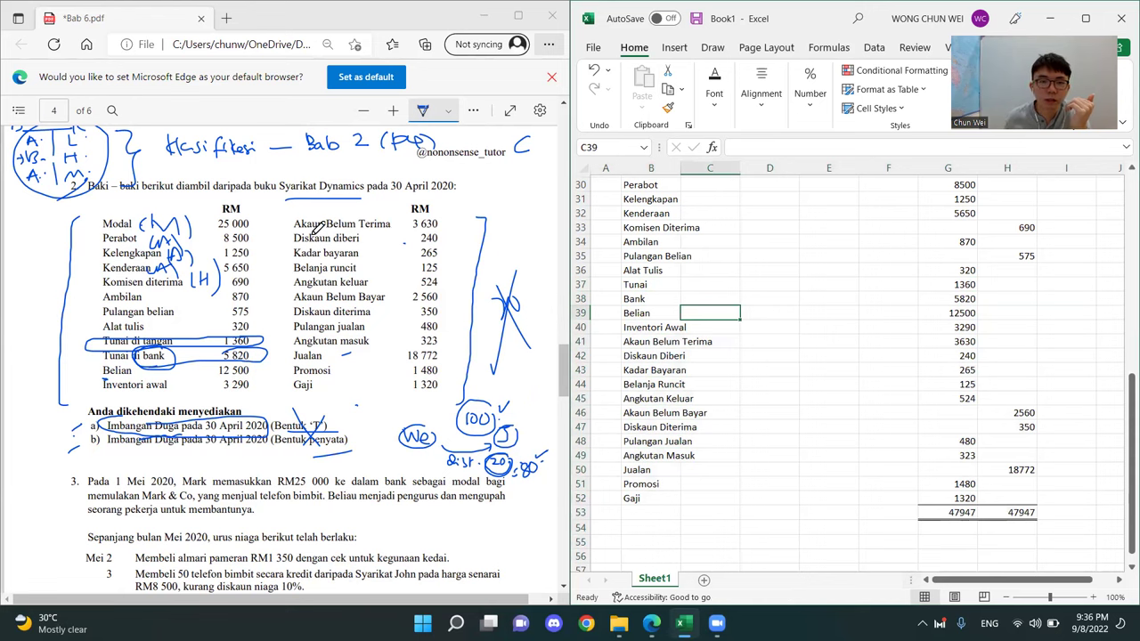
Handwrite Tunai below Gaji in question 2's balances and draw a line under the list
left_click(257, 171)
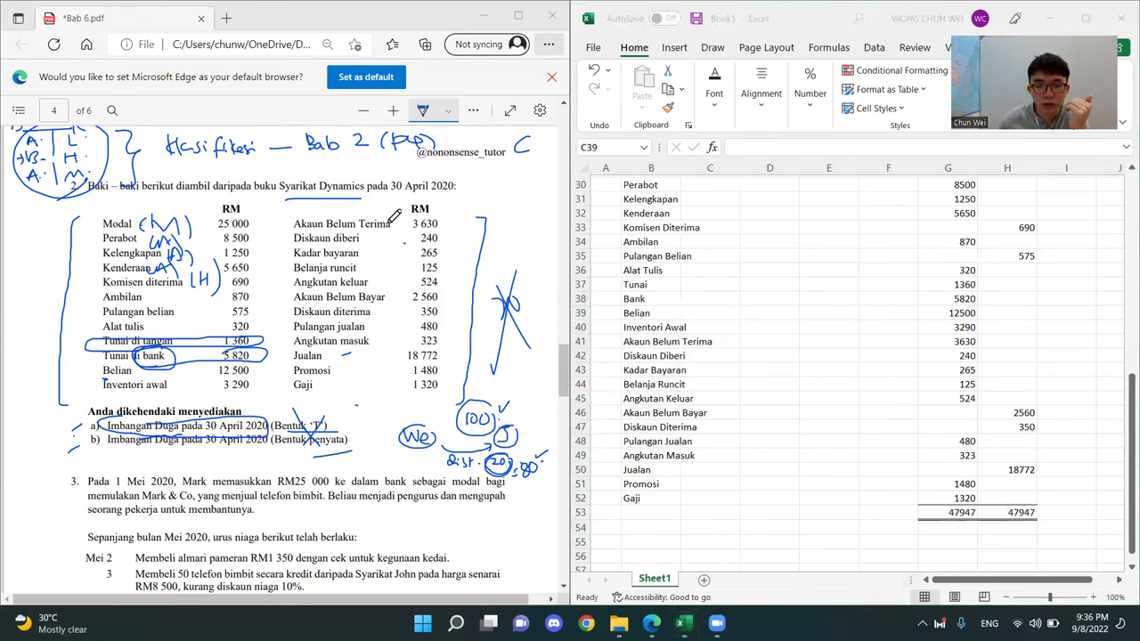
left_click(638, 506)
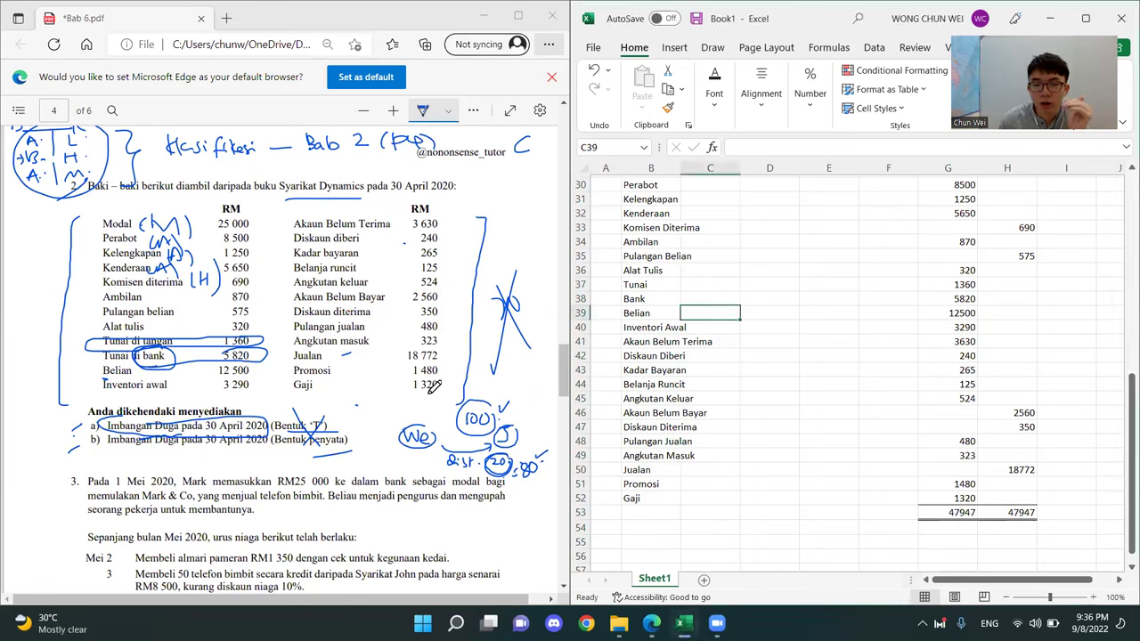
left_click(644, 511)
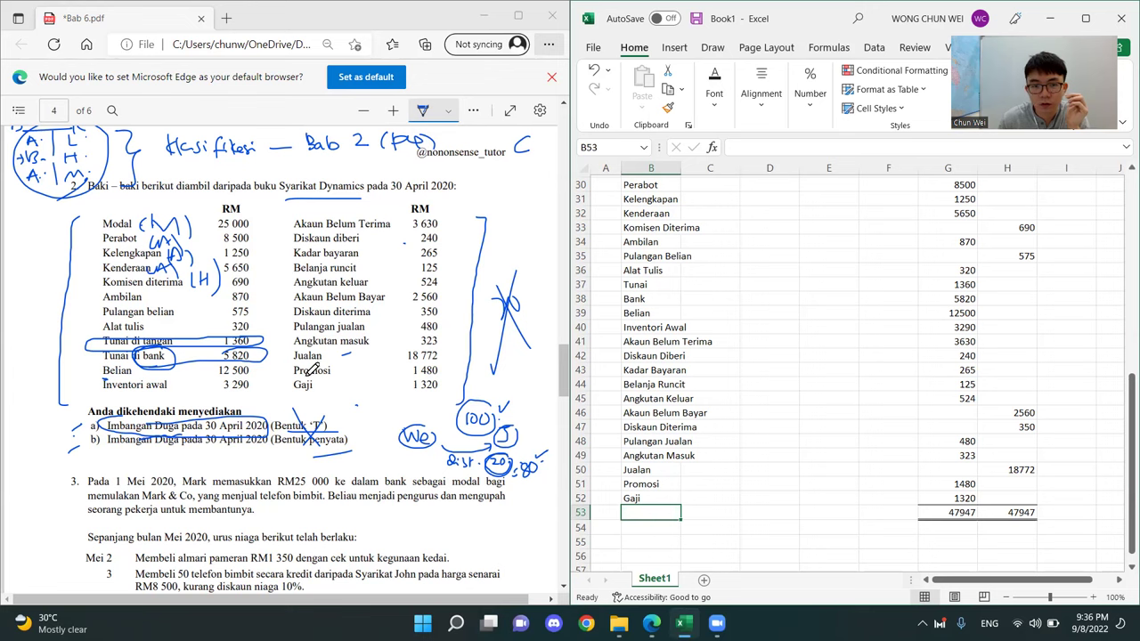
left_click(274, 388)
mouse_move(278, 389)
left_mouse_down()
mouse_move(452, 391)
mouse_move(321, 405)
mouse_move(331, 404)
left_mouse_up()
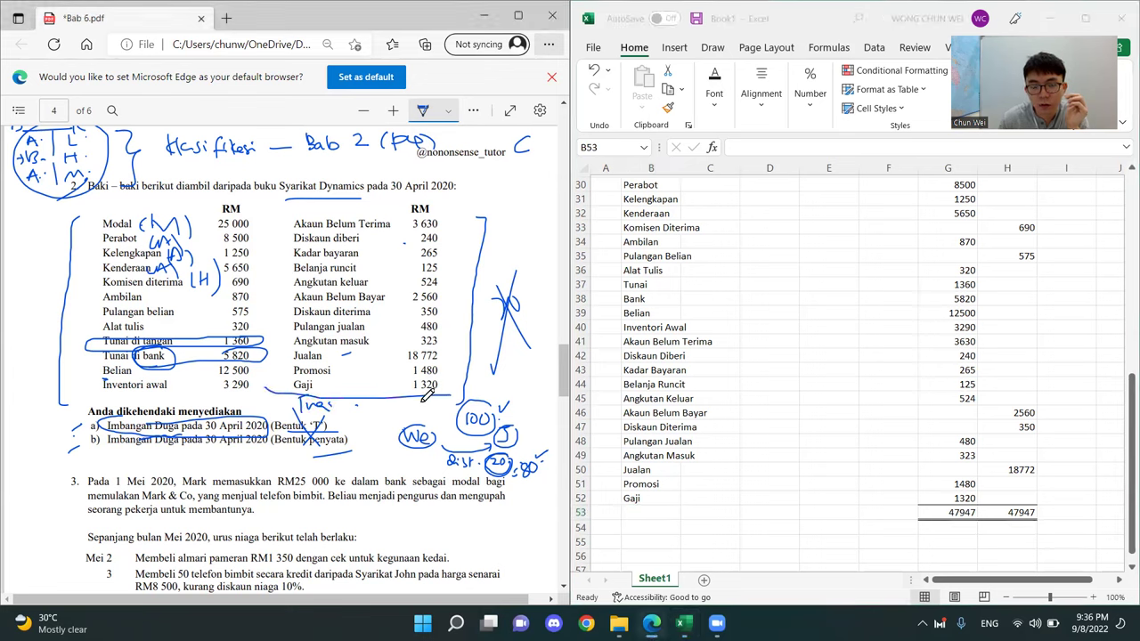
Draw horizontal ink lines across the notes below the balances and circle the space under Gaji's amount
left_click_drag(436, 431, 534, 397)
left_click_drag(488, 426, 537, 420)
left_click_drag(495, 438, 543, 437)
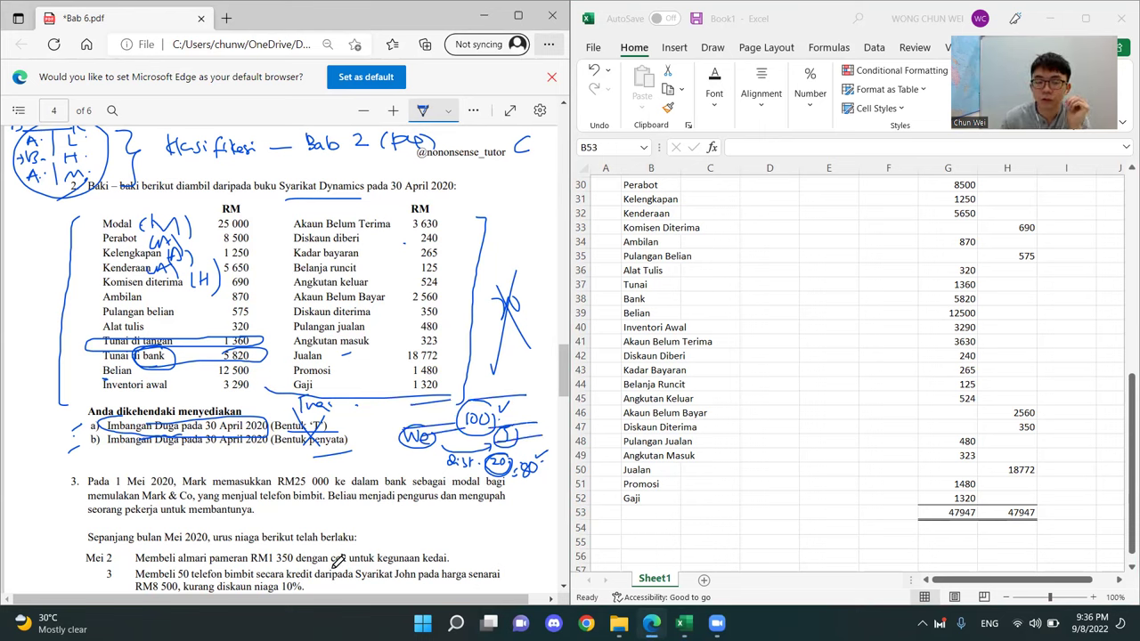
left_click_drag(392, 409, 459, 403)
left_click_drag(415, 442, 472, 426)
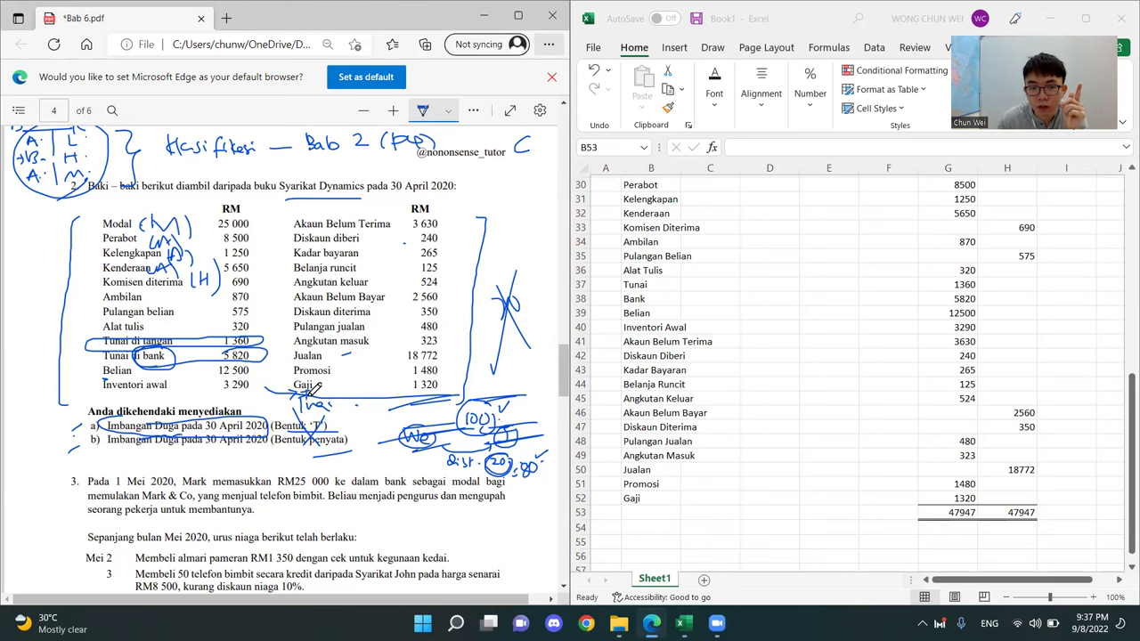
left_click_drag(412, 390, 442, 383)
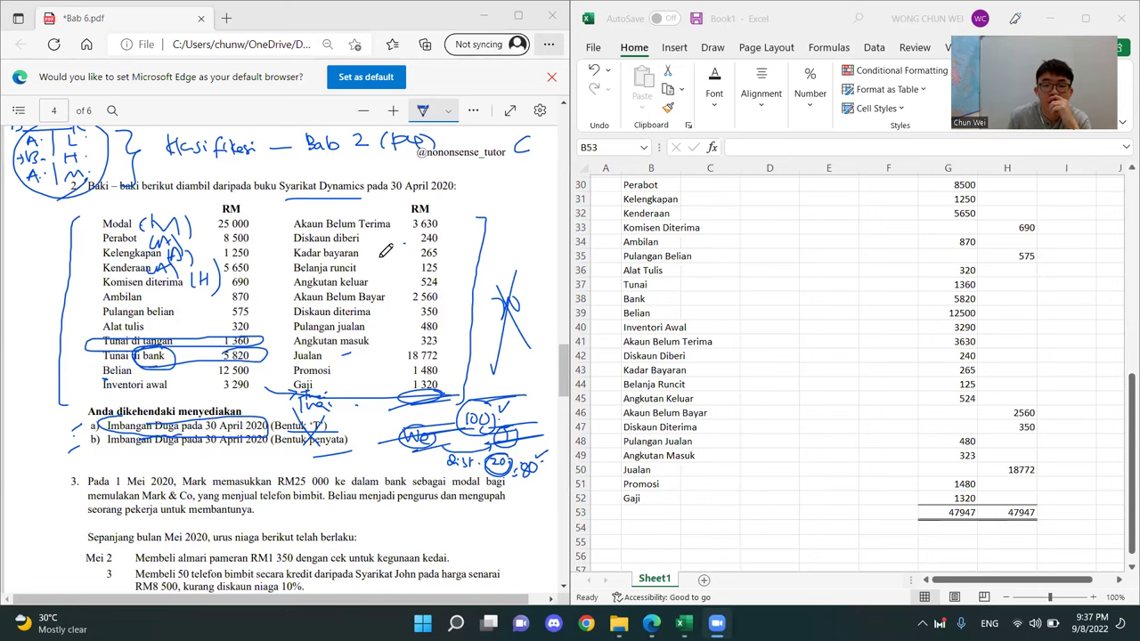
Examine the worksheet entries from Bank to Gaji together with the totals in row 53
left_click_drag(643, 270, 1024, 497)
left_click_drag(640, 297, 1022, 497)
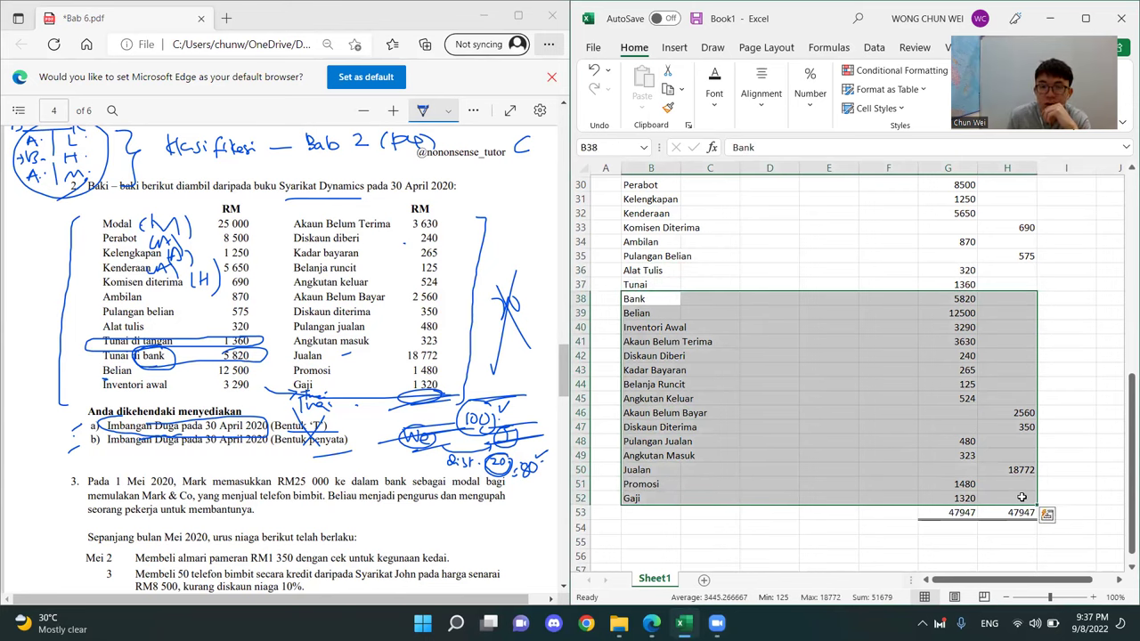
left_click(829, 522)
left_click(698, 427)
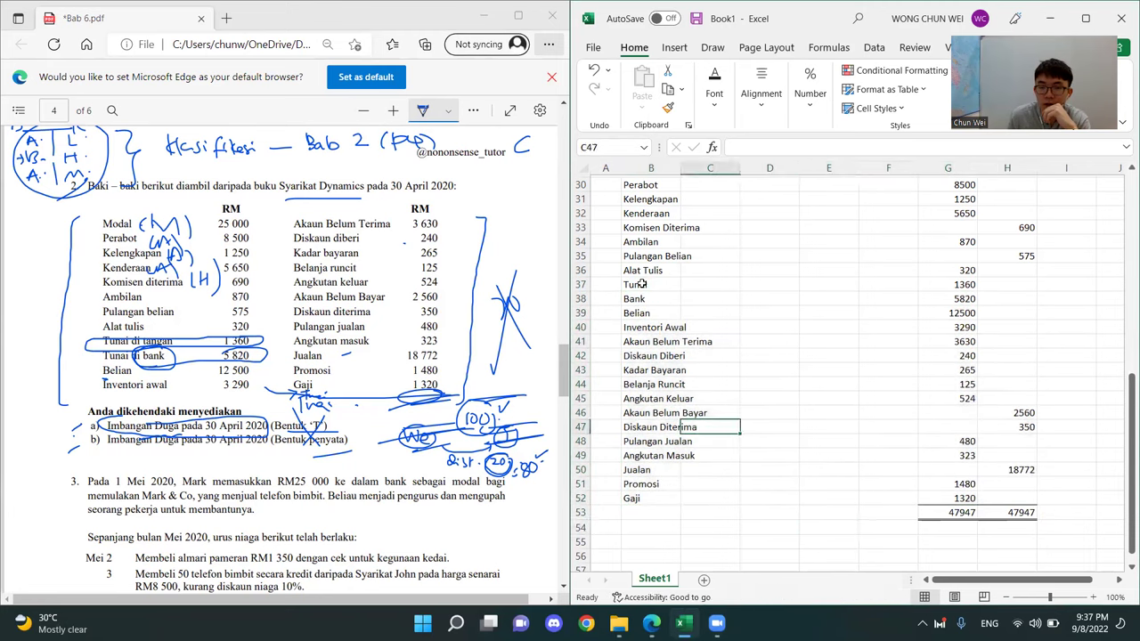
left_click_drag(630, 514, 1029, 514)
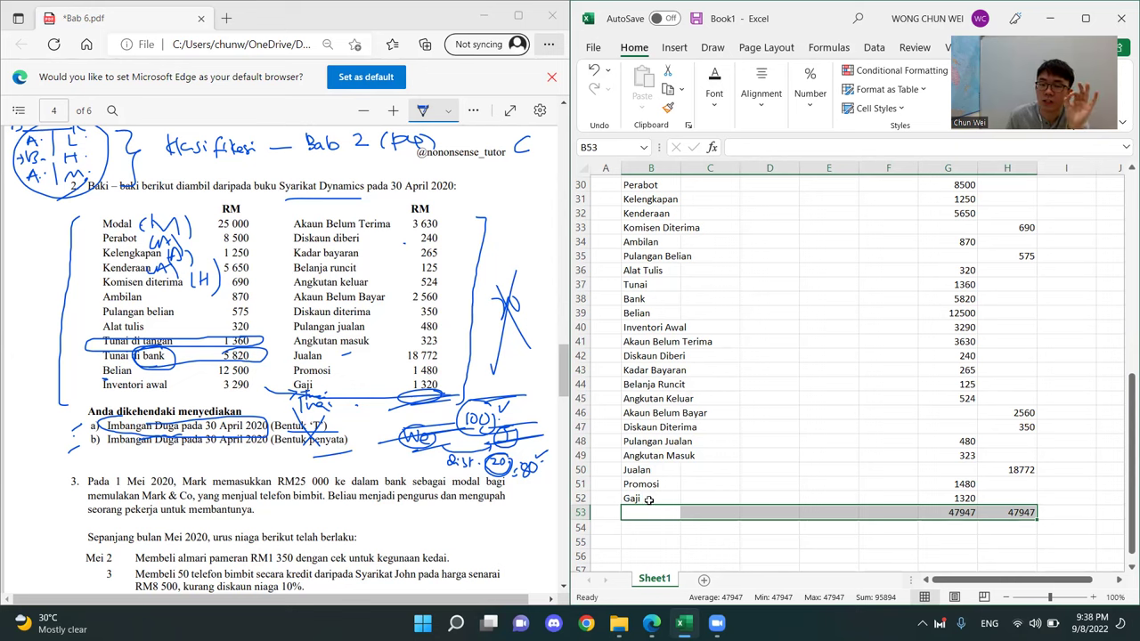
left_click(908, 559)
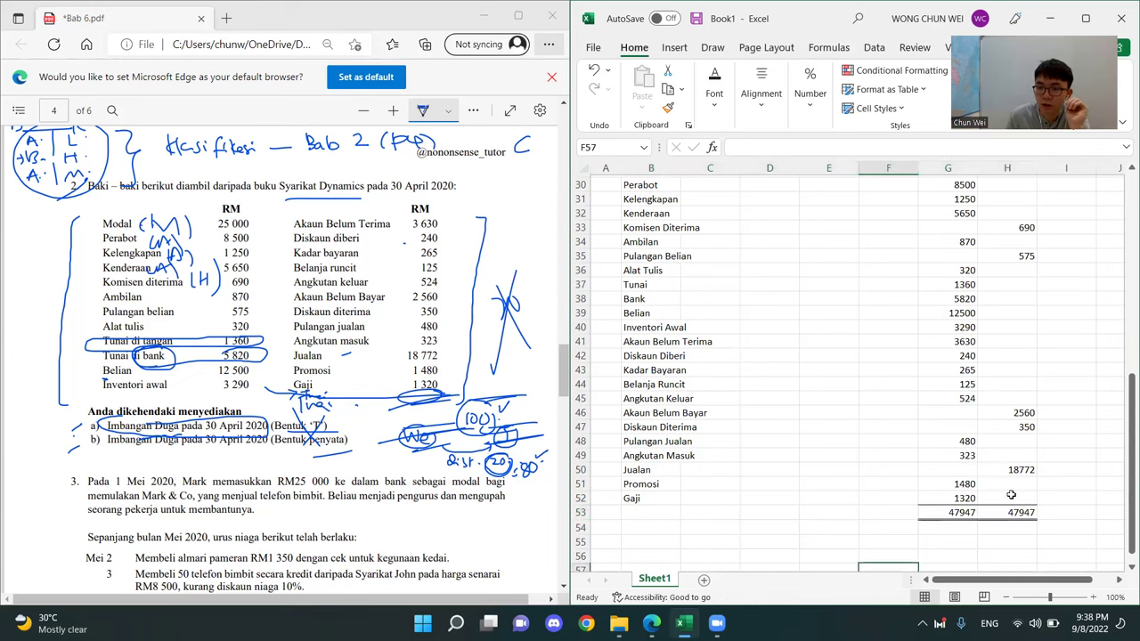
left_click(1078, 454)
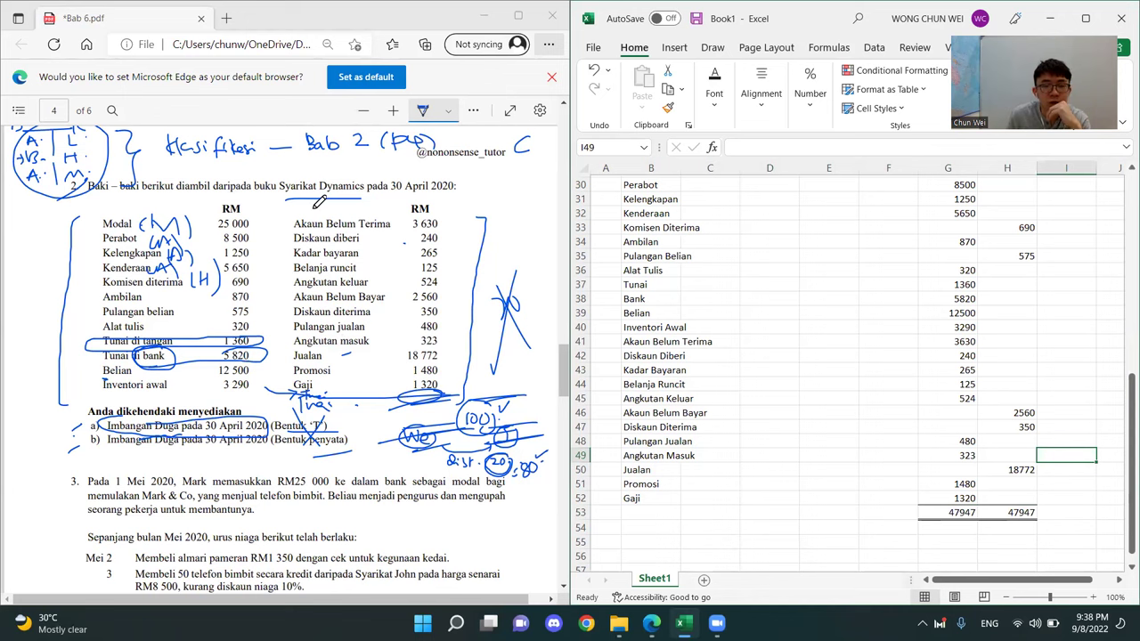
Review the statement-form trial balance in part (b) from its headings down, with the worksheet zoomed to 85%
scroll(928, 342, "up", 3)
scroll(928, 342, "up", 4)
scroll(924, 346, "down", 6)
scroll(920, 349, "up", 2)
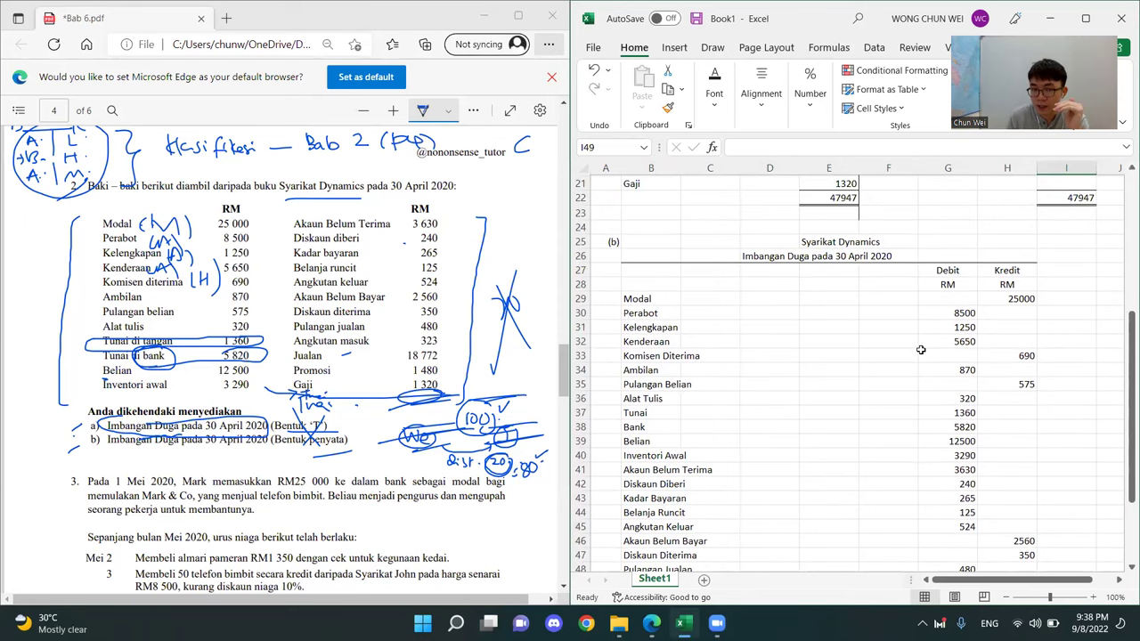
scroll(920, 349, "down", 1)
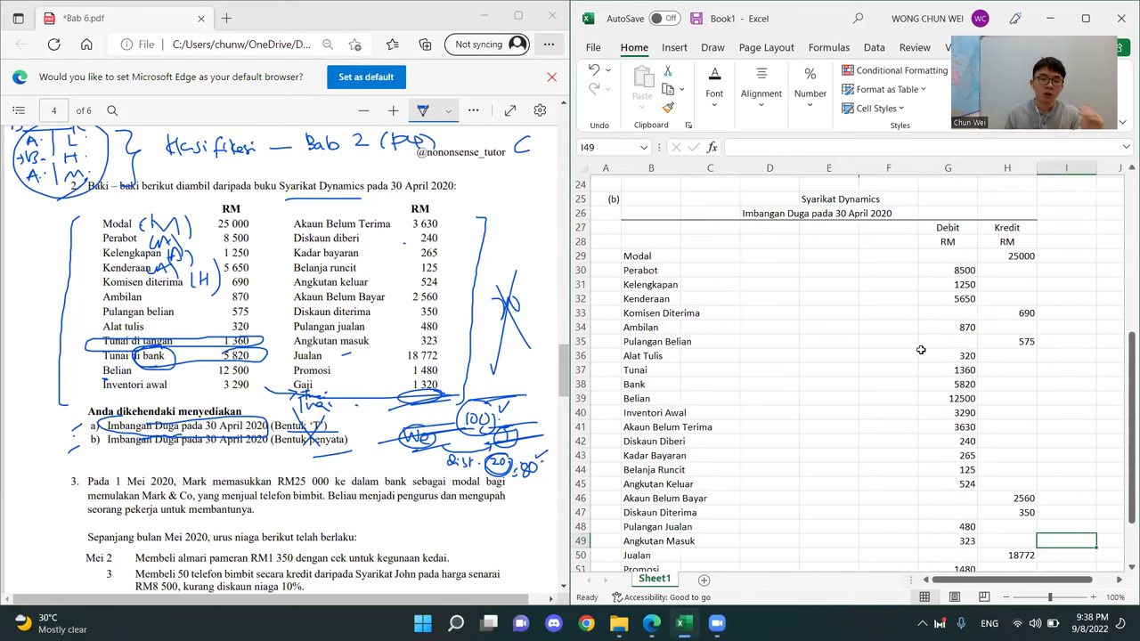
scroll(923, 356, "down", 1)
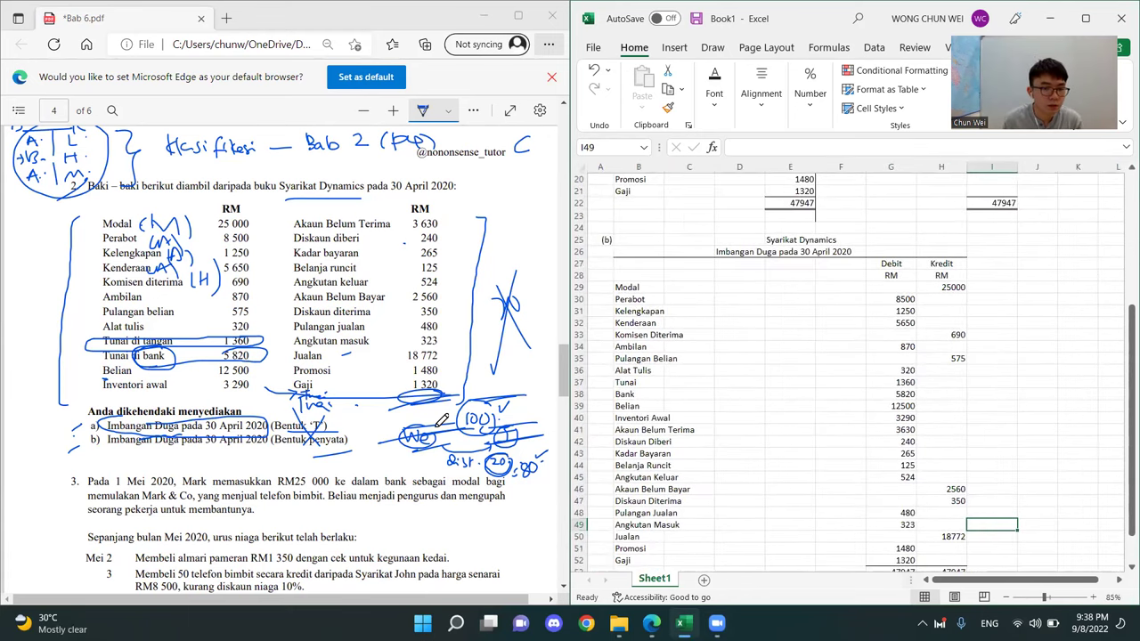
Look over question 3's May 2020 transactions in the PDF below the trial balance question
scroll(407, 468, "down", 10)
scroll(414, 475, "down", 5)
scroll(415, 481, "up", 7)
scroll(416, 485, "up", 5)
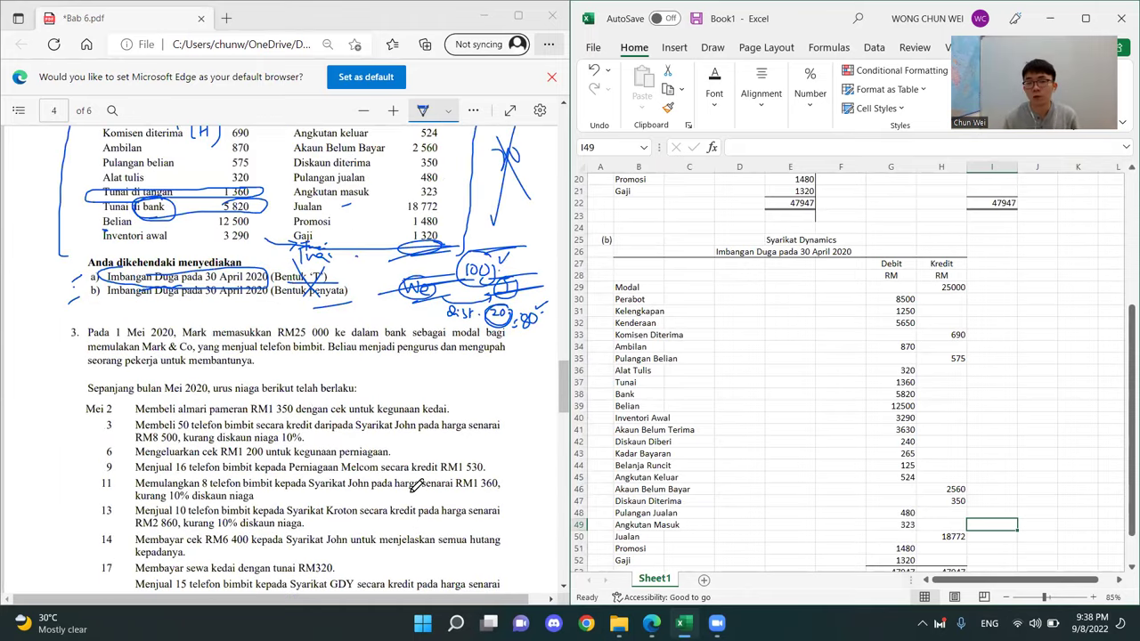
Review the whole statement-form trial balance of Syarikat Dynamics in part (b), from its headings to the totals in row 53
left_click(818, 377)
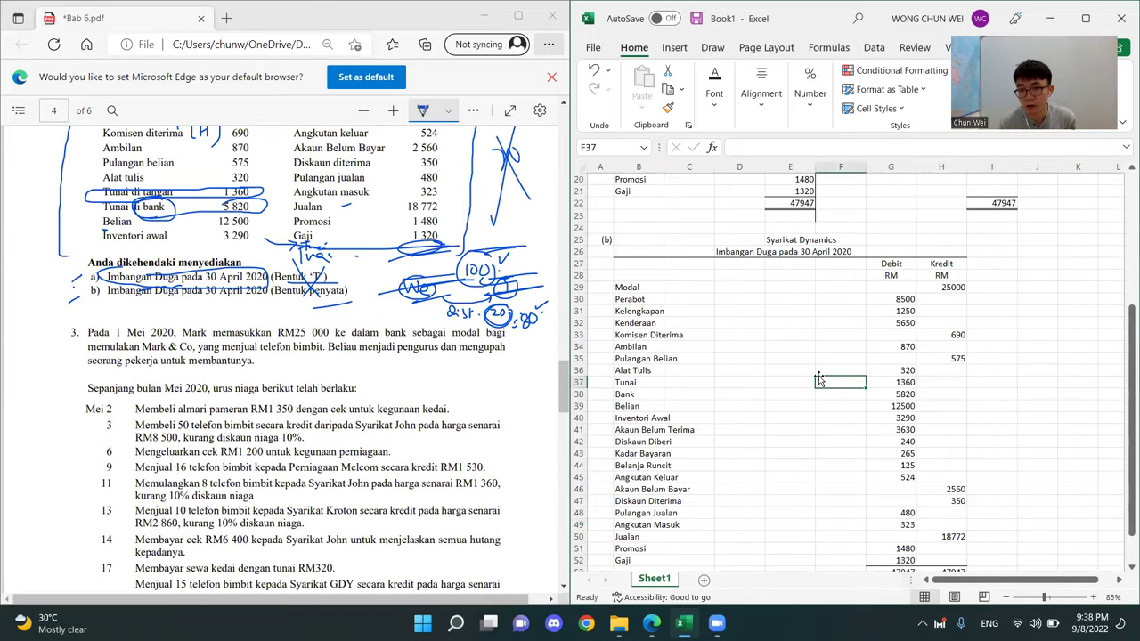
scroll(818, 377, "up", 1)
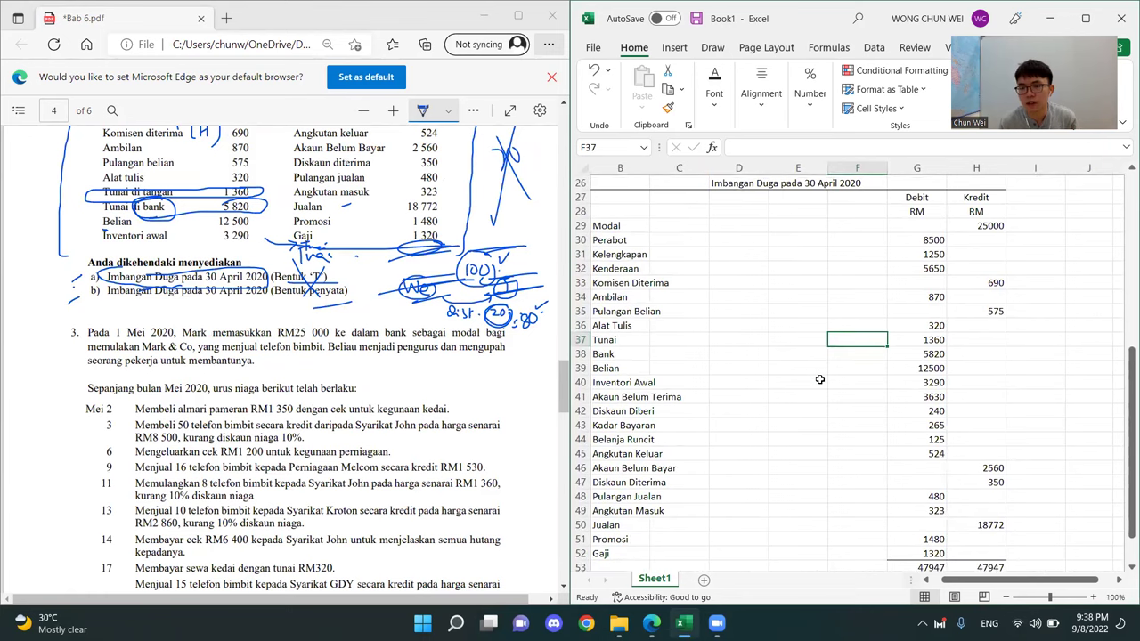
scroll(819, 379, "down", 1, "ctrl")
scroll(801, 396, "up", 2)
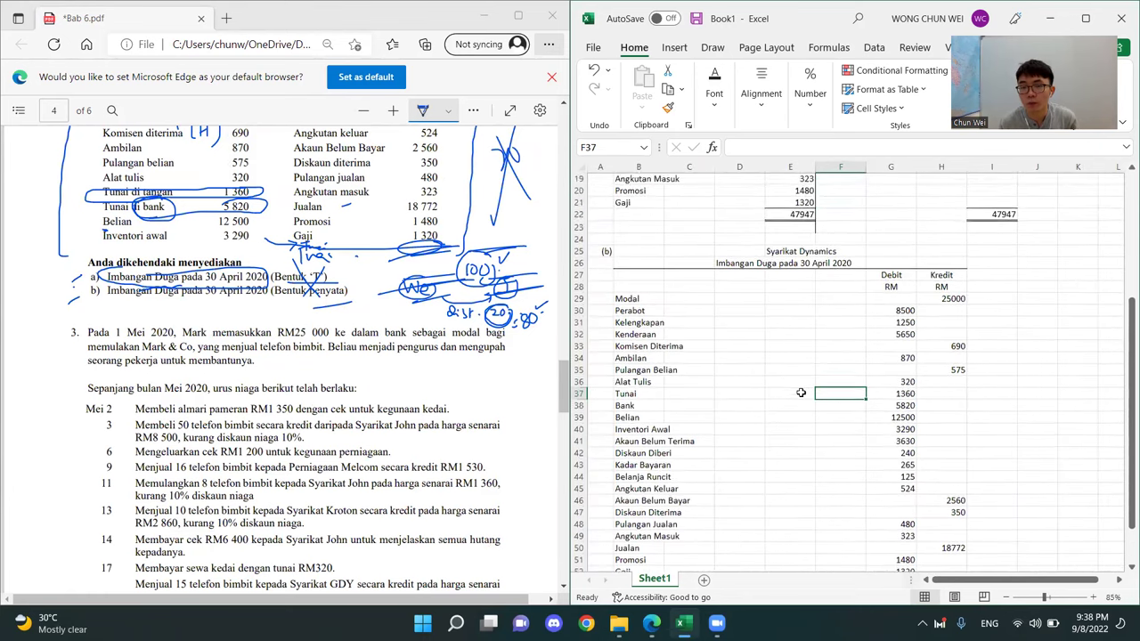
mouse_move(639, 205)
left_mouse_down()
mouse_move(846, 313)
mouse_move(976, 470)
mouse_move(979, 554)
left_mouse_up()
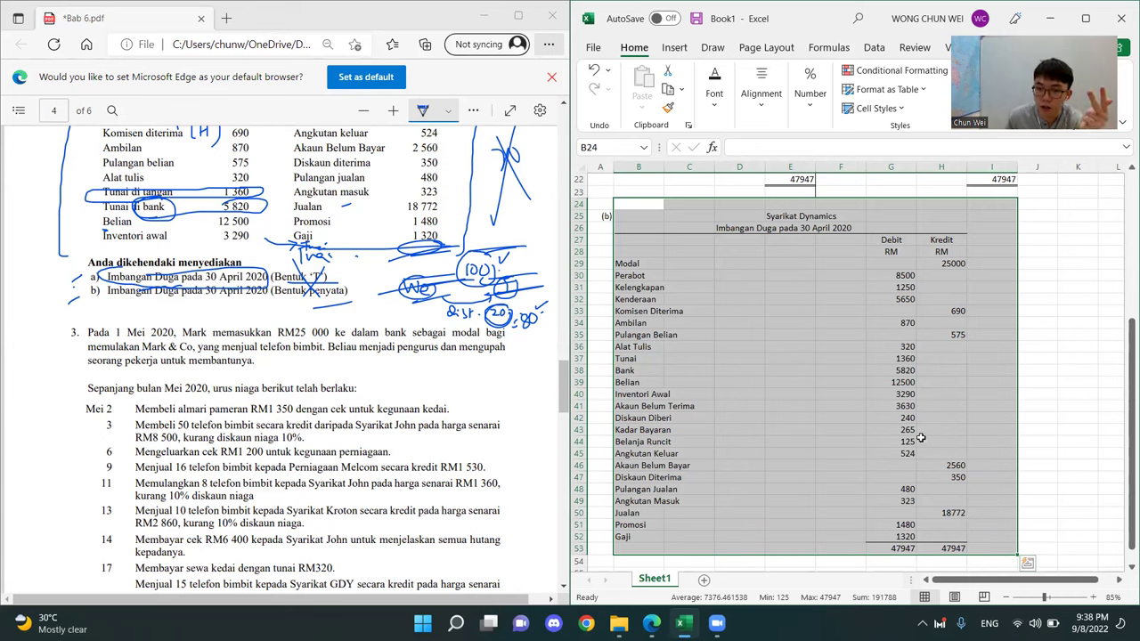
left_click(954, 430)
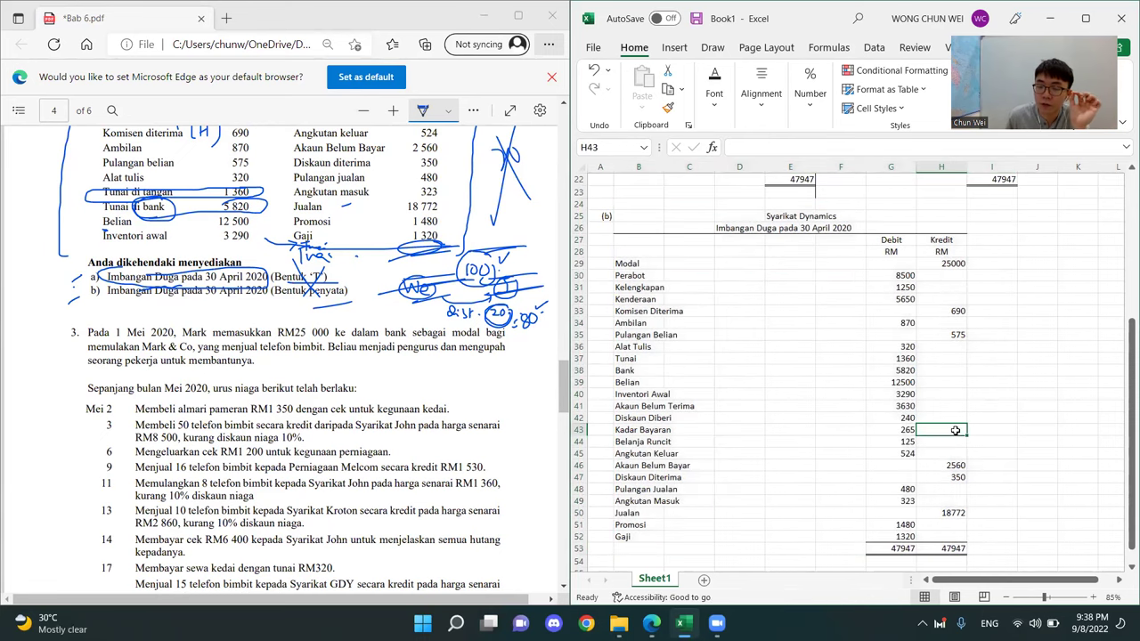
left_click(841, 443)
left_click_drag(630, 214, 1008, 563)
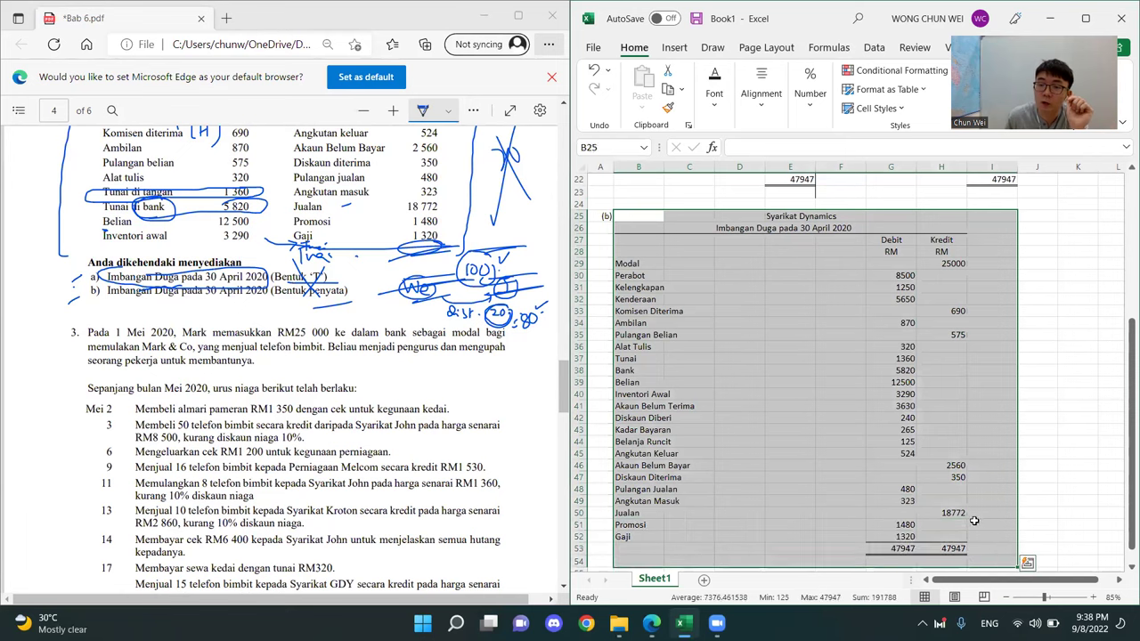
left_click(1008, 474)
Examine the Debit and Kredit columns of the part (b) trial balance down to their totals
left_click(908, 279)
left_click_drag(907, 278, 906, 550)
scroll(926, 534, "down", 1)
left_click(954, 228)
left_click_drag(957, 241, 962, 521)
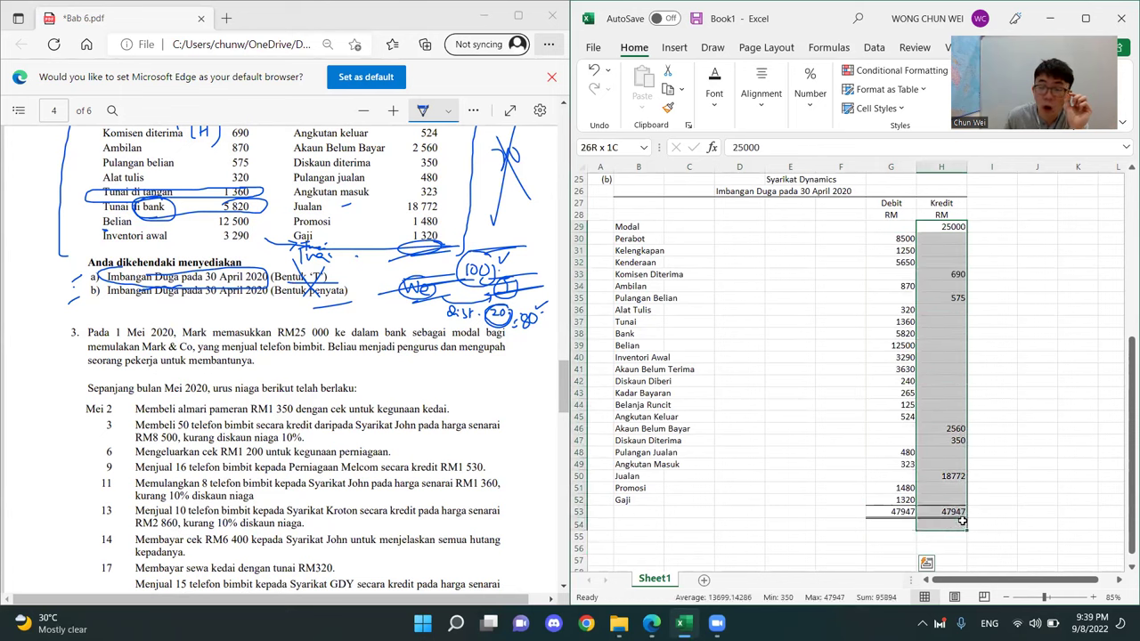
left_click_drag(891, 214, 895, 310)
left_click_drag(895, 385, 904, 512)
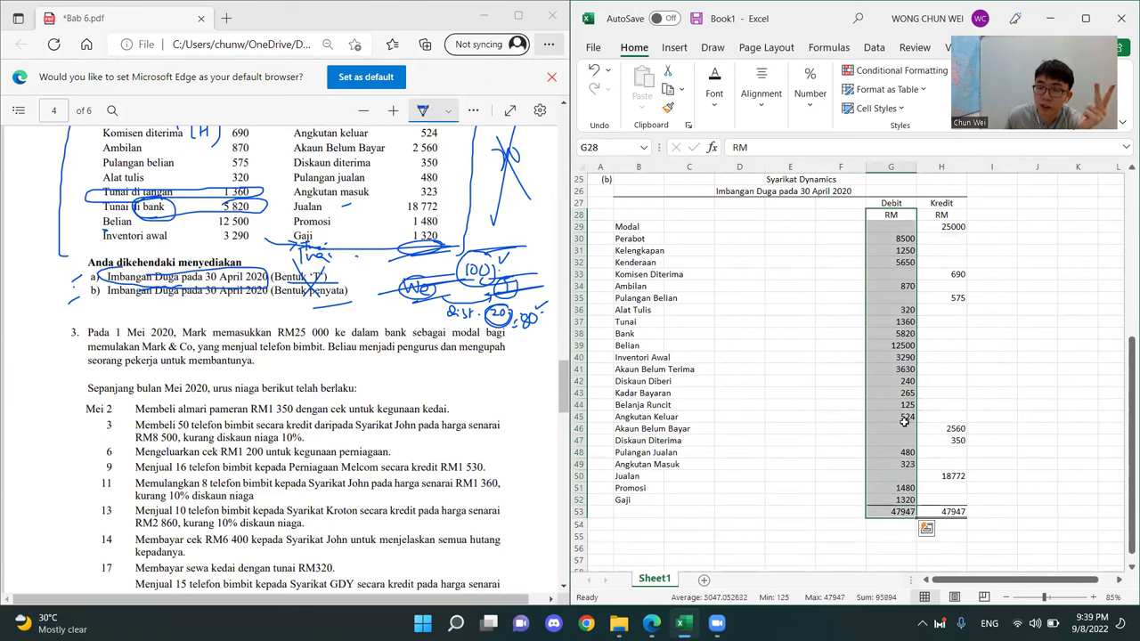
left_click_drag(952, 228, 958, 523)
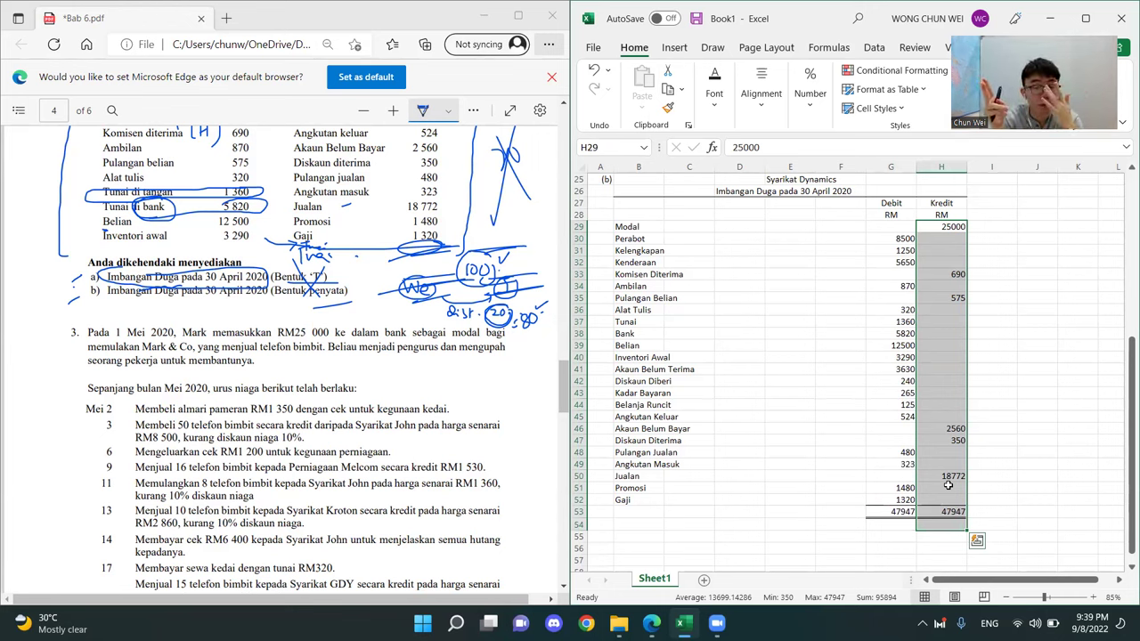
left_click(951, 318)
Shorten the Komisen Diterima label in cell B33 to "Komisen"
left_click(648, 278)
key("shift+space")
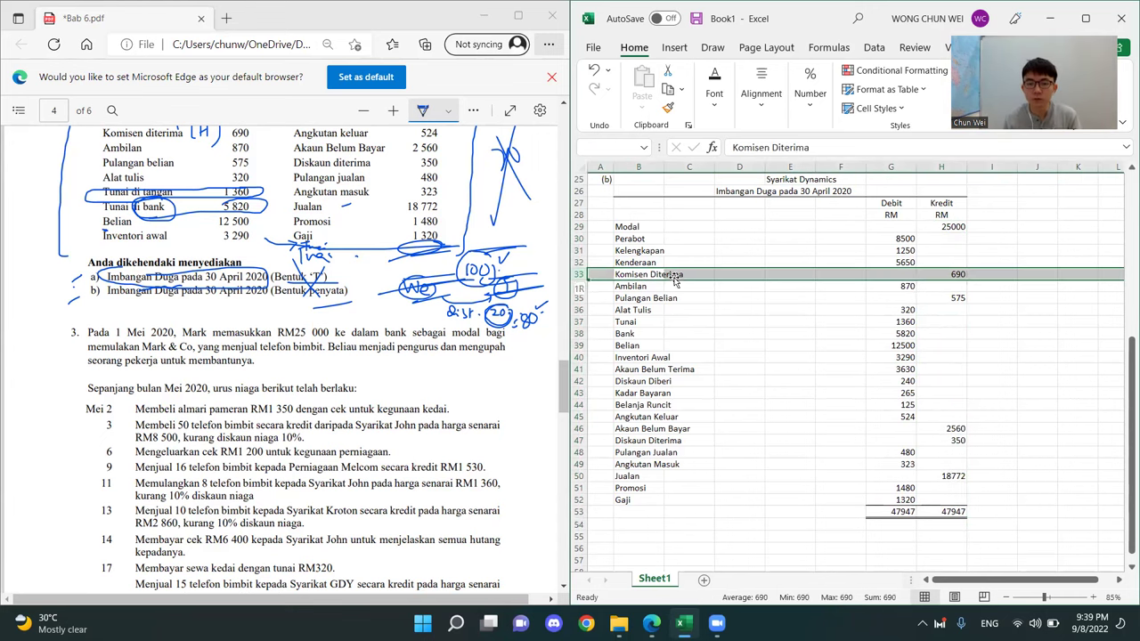
left_click(707, 344)
double_click(643, 277)
key("BackSpace")
key("Return")
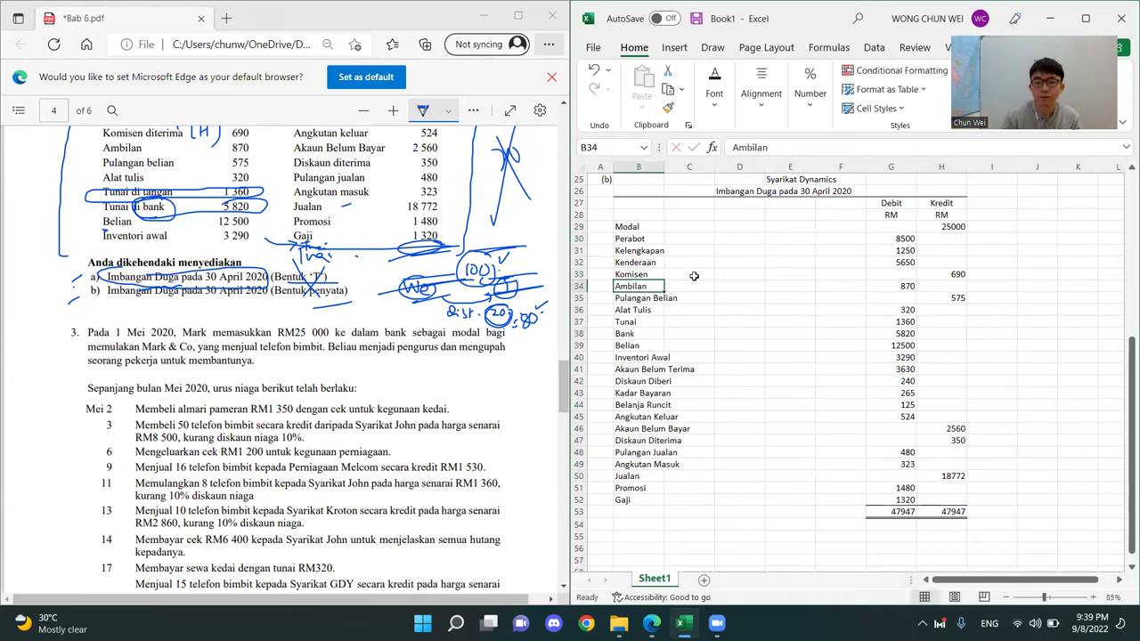
Fill the whole Komisen row, row 33, with yellow
left_click(634, 274)
key("shift+space")
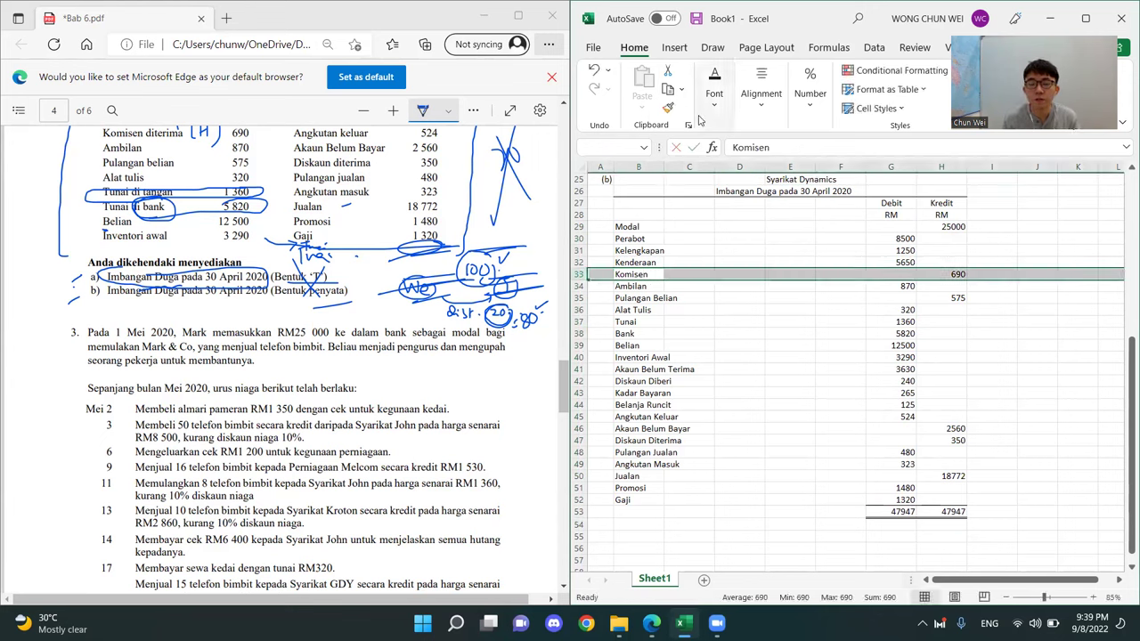
left_click(714, 94)
left_click(812, 176)
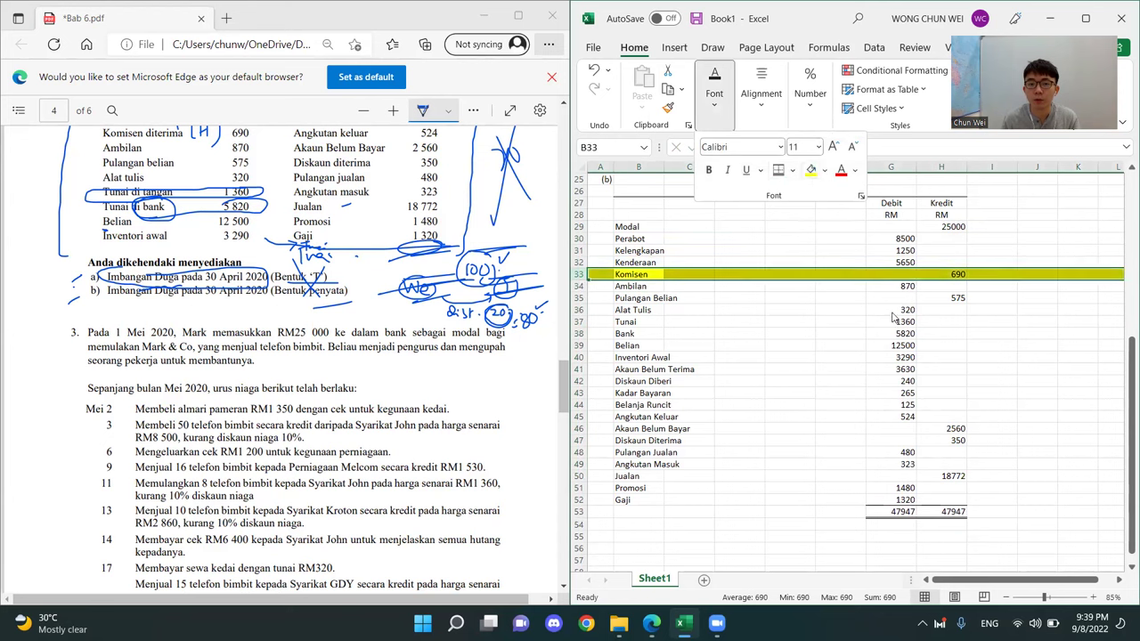
left_click(1001, 365)
Examine the highlighted Komisen row and its place in the Kredit column, with the worksheet zoomed to 100%
scroll(997, 355, "up", 1, "ctrl")
left_click_drag(1032, 576, 1012, 573)
scroll(1000, 408, "up", 2)
left_click(639, 341)
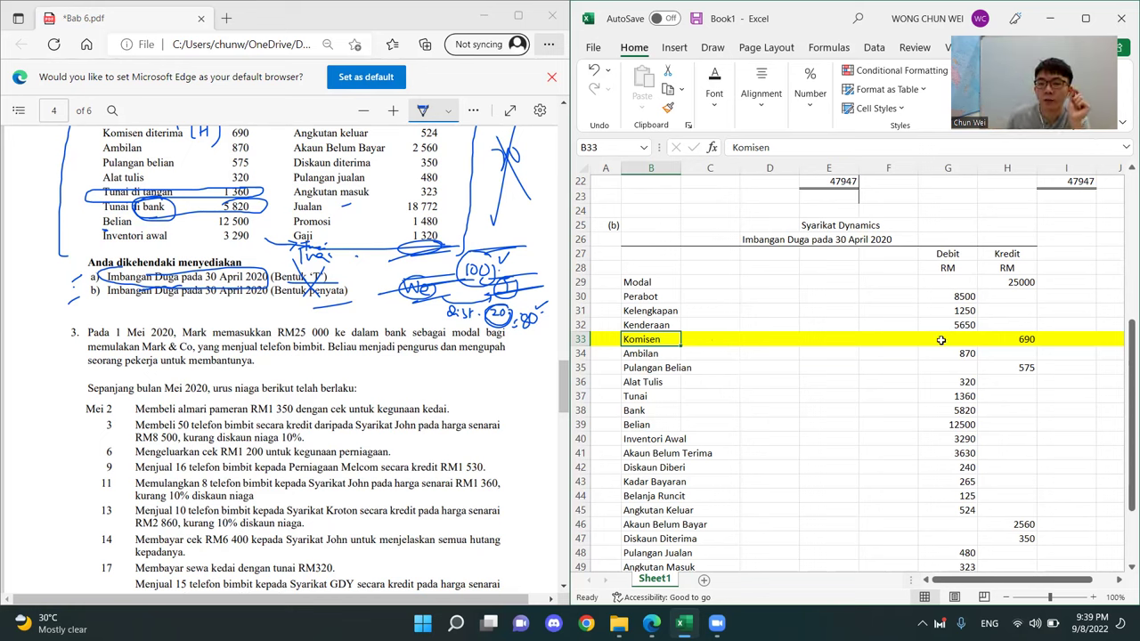
left_click(1006, 338)
left_click_drag(1006, 210, 1013, 426)
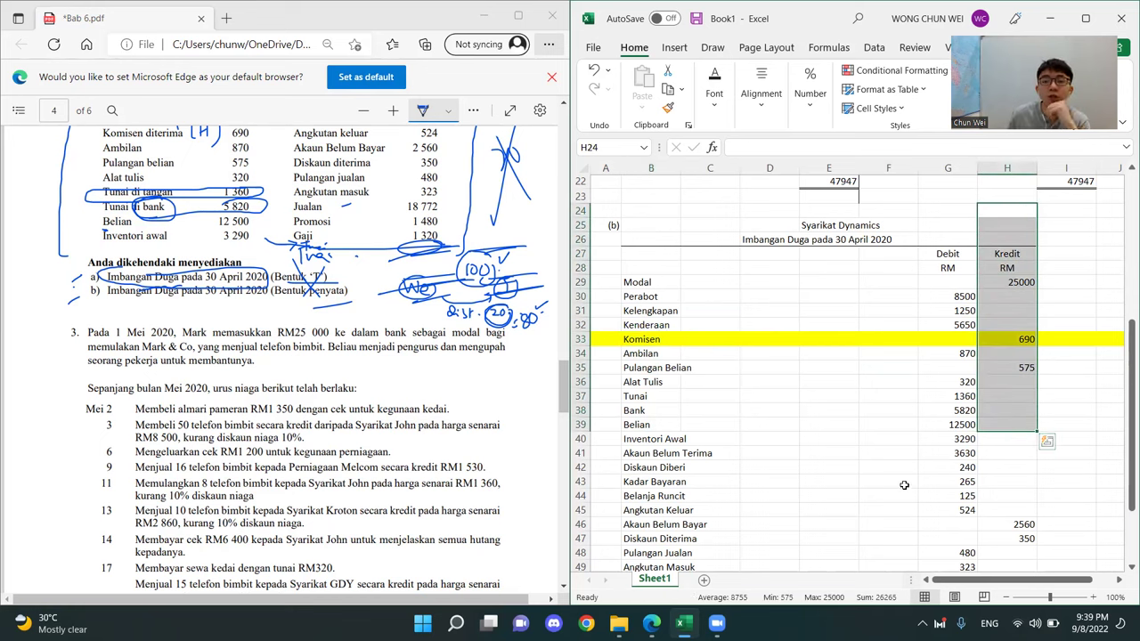
left_click(1024, 340)
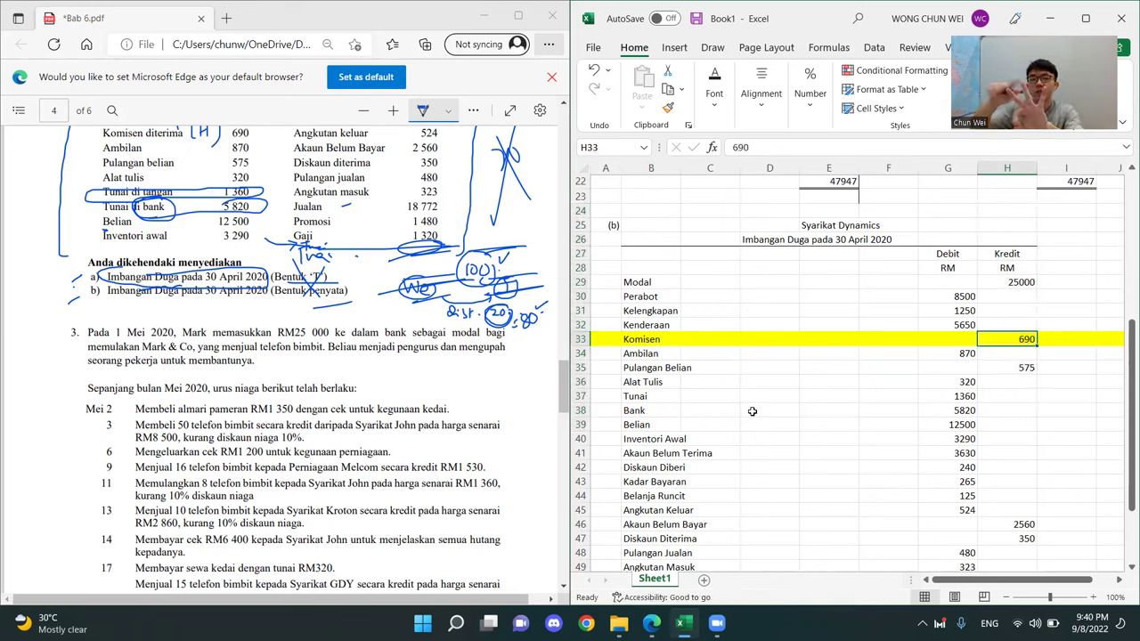
Write the letters L, H and M in ink in the margin beside question 3, cross out L and M, and circle H
left_click_drag(35, 375, 46, 395)
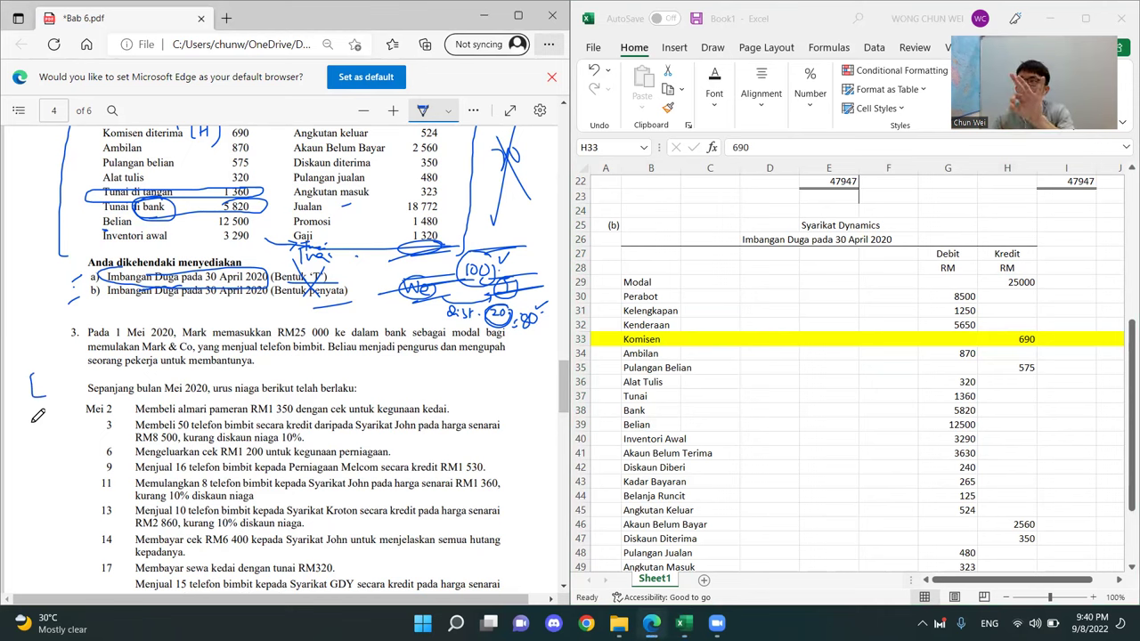
left_click_drag(31, 420, 32, 450)
left_click_drag(32, 431, 49, 429)
left_click_drag(49, 422, 49, 452)
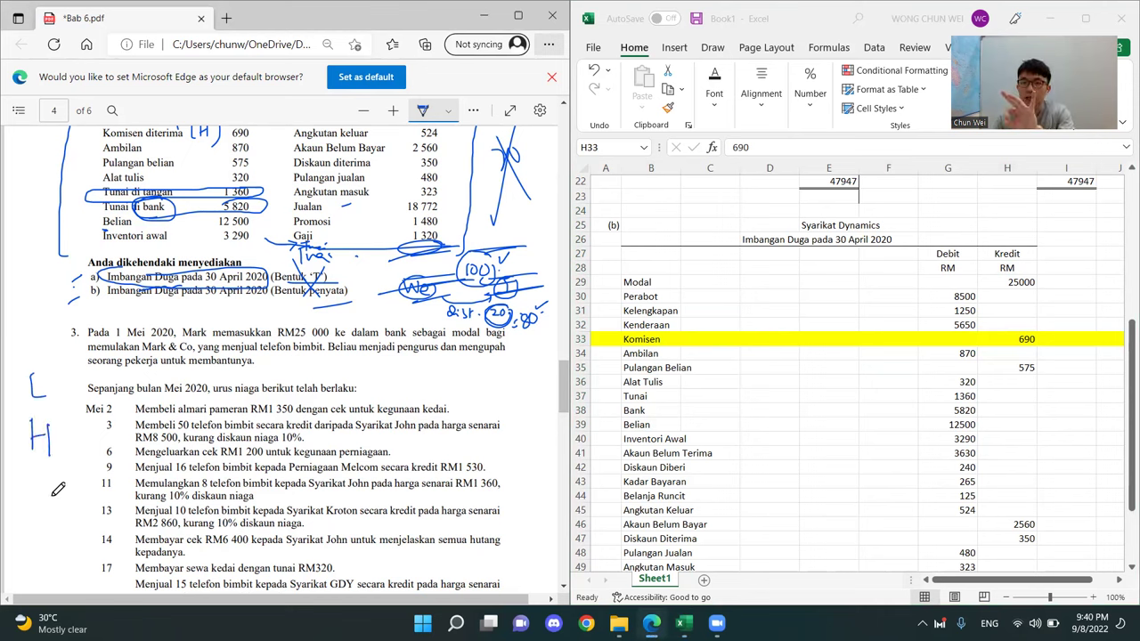
mouse_move(35, 499)
left_mouse_down()
mouse_move(44, 488)
mouse_move(64, 504)
mouse_move(41, 515)
left_mouse_up()
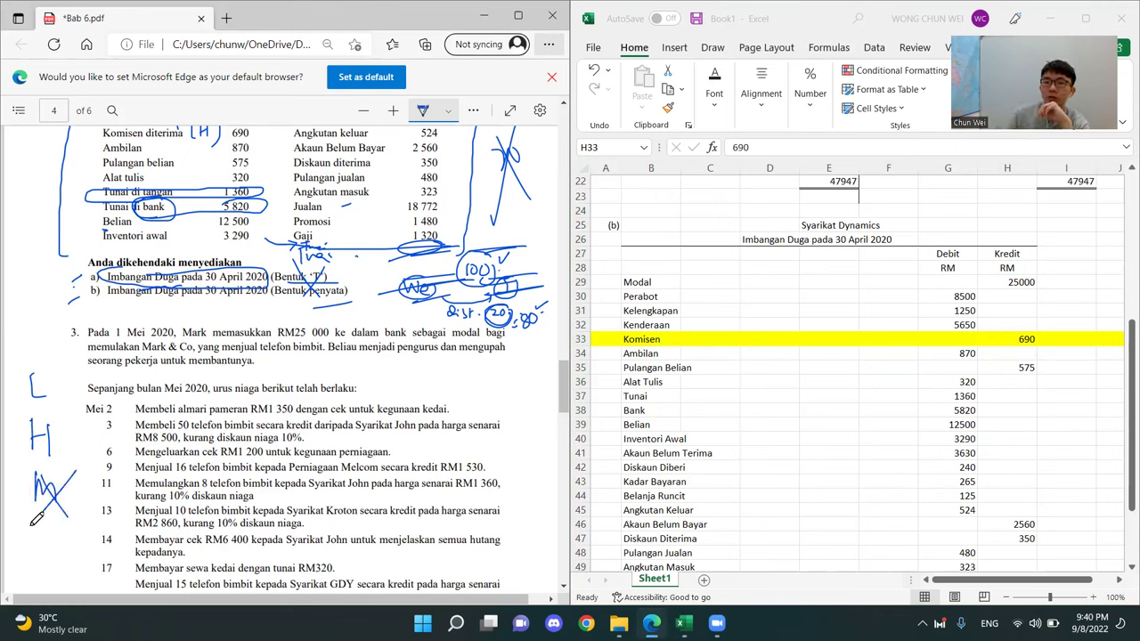
mouse_move(36, 397)
left_mouse_down()
mouse_move(50, 377)
mouse_move(37, 415)
left_mouse_up()
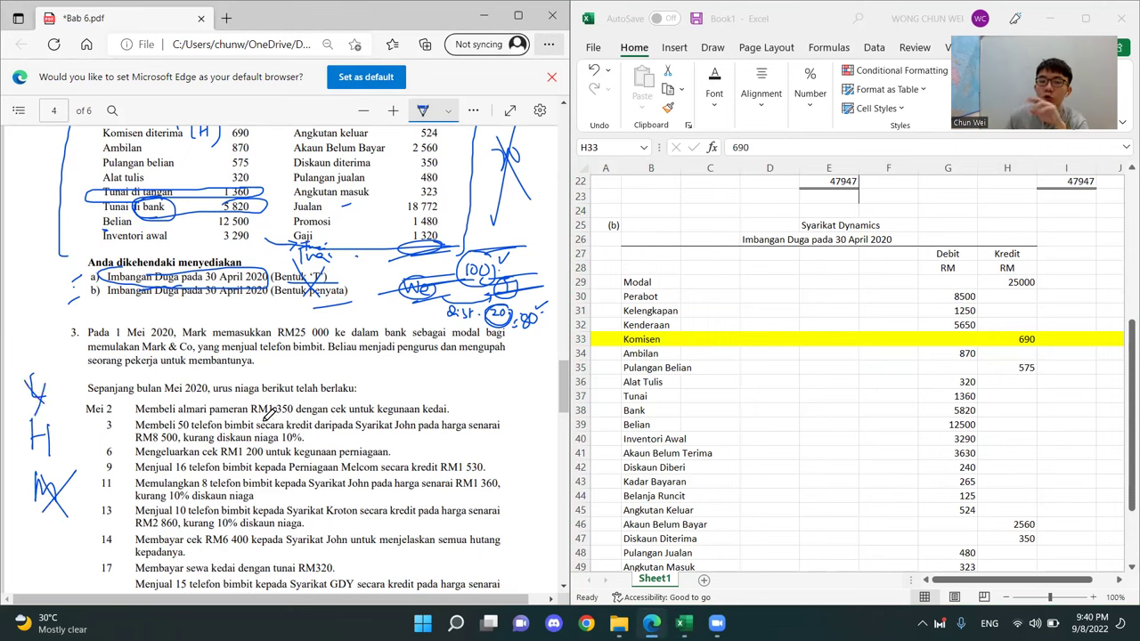
mouse_move(75, 415)
left_mouse_down()
mouse_move(19, 438)
mouse_move(78, 459)
mouse_move(87, 414)
left_mouse_up()
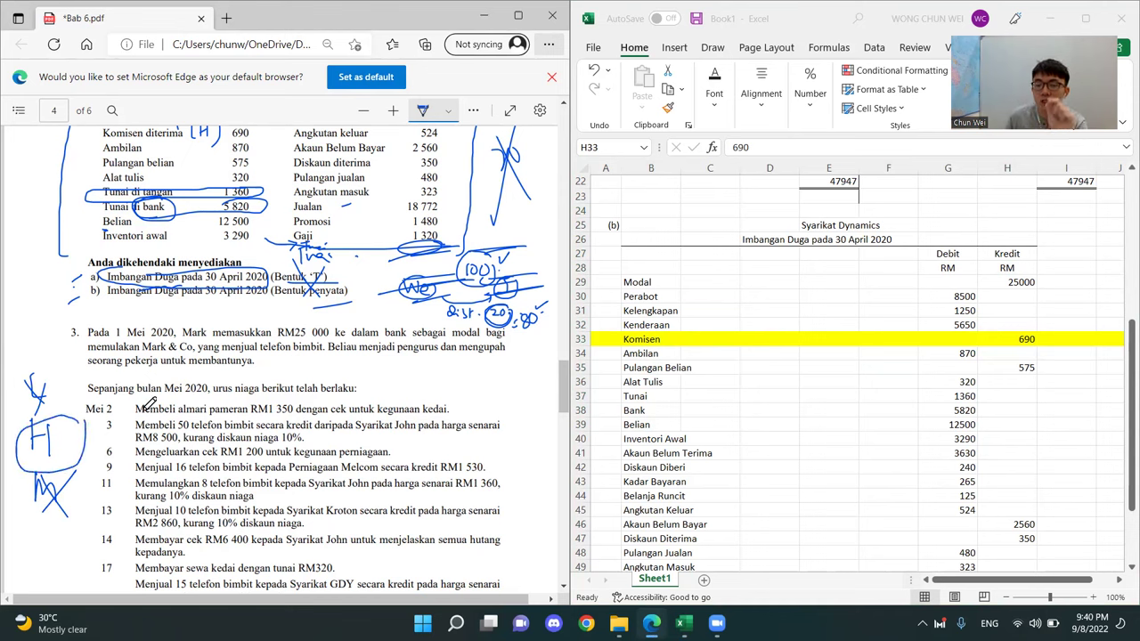
Restore the label in cell B33 to "Komisen Diterima"
left_click(670, 339)
double_click(670, 340)
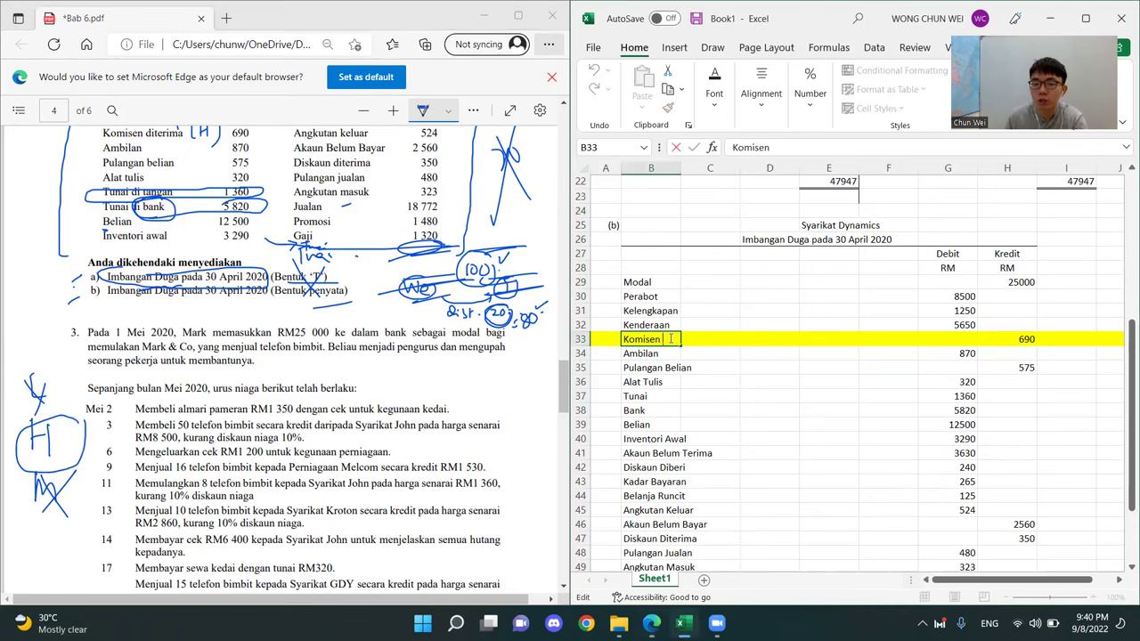
type("Diterima")
key("ctrl+Return")
left_click(811, 381)
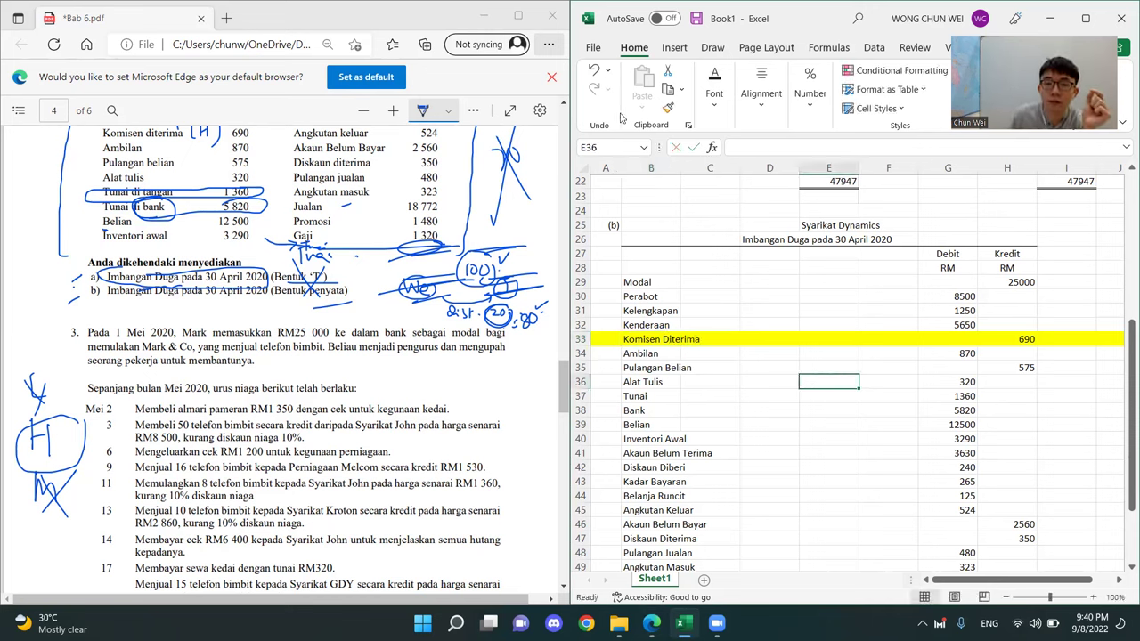
left_click(559, 87)
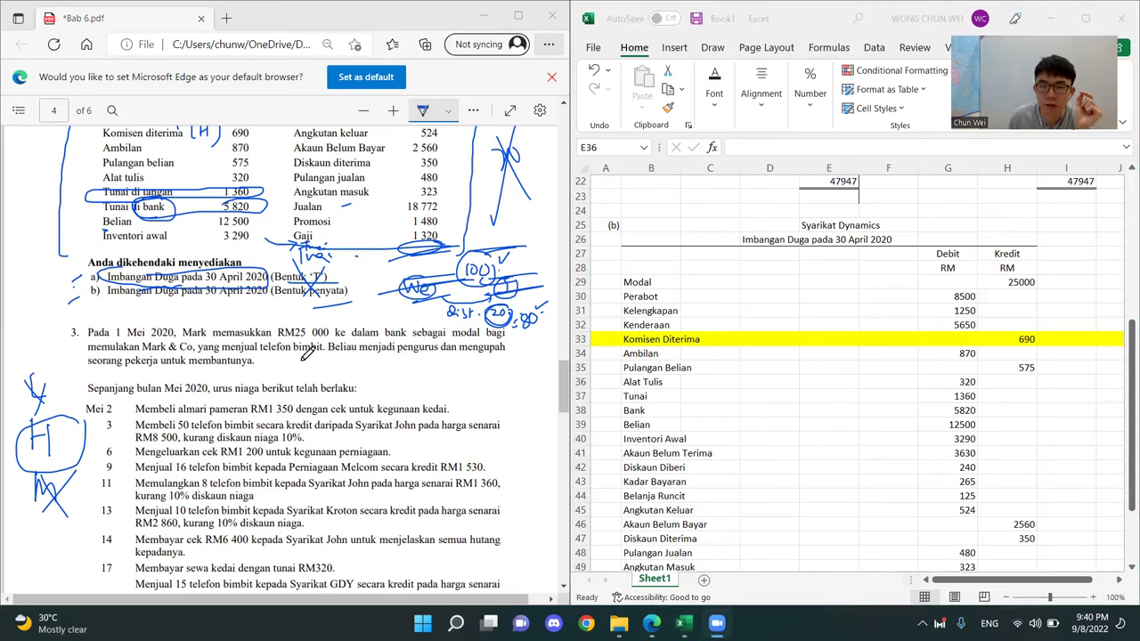
left_click(811, 381)
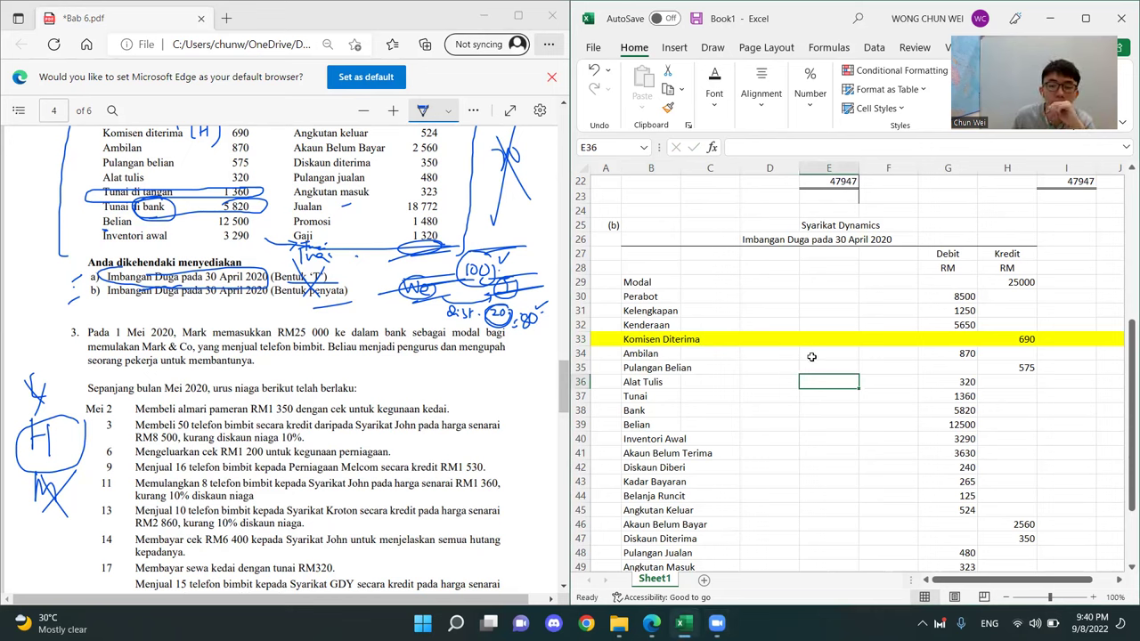
Shorten the Diskaun Diterima label in cell B47 to "Diskaun"
left_click(953, 378)
left_click(1016, 365)
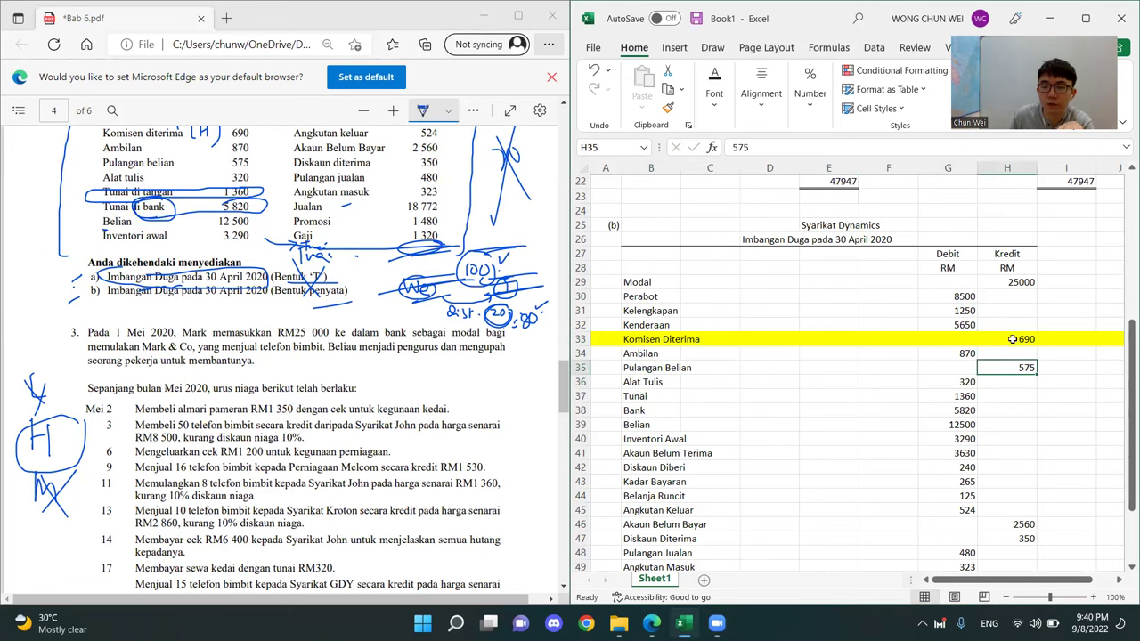
scroll(997, 369, "down", 1)
scroll(998, 368, "down", 1)
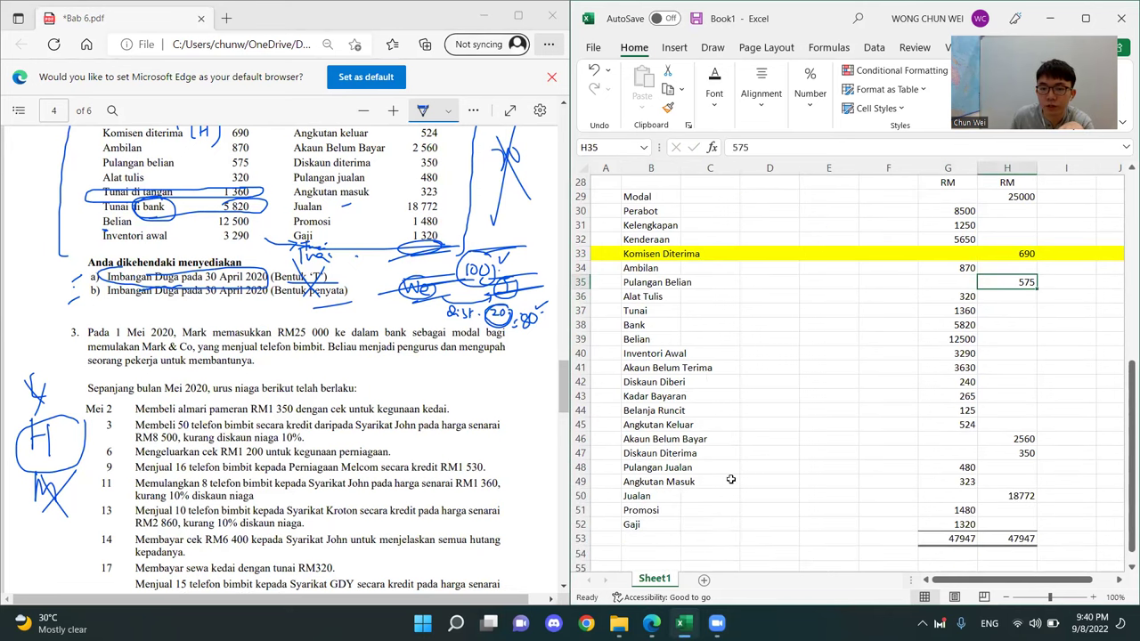
left_click(657, 453)
key("Down")
key("Down")
key("Down")
key("Down")
key("Down")
double_click(657, 453)
left_click_drag(660, 453, 738, 454)
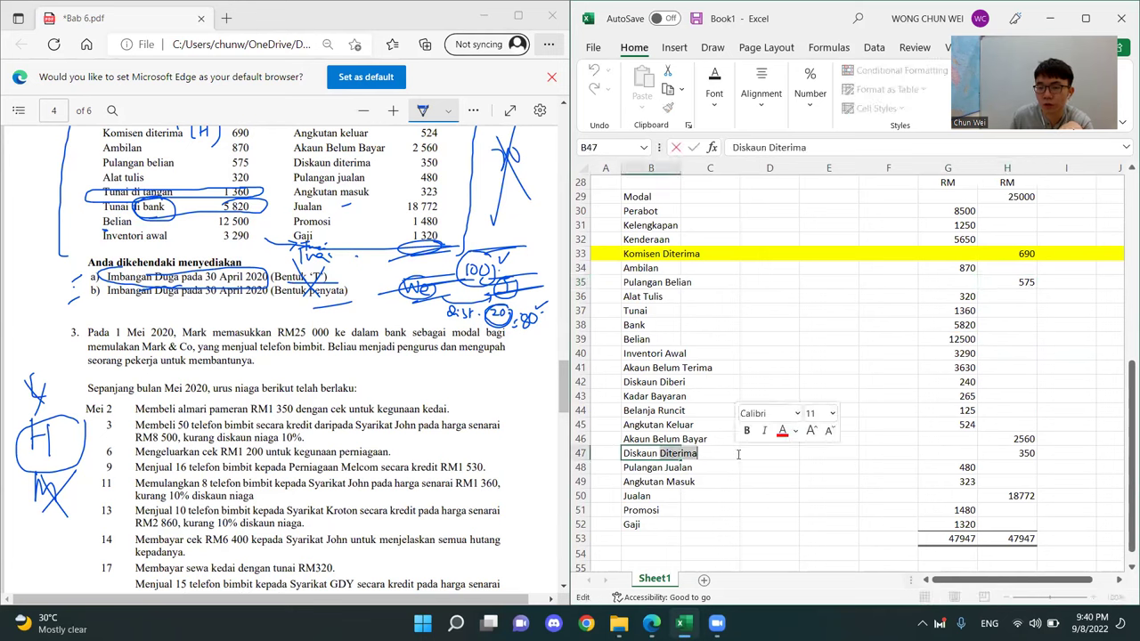
key("BackSpace")
left_click(828, 464)
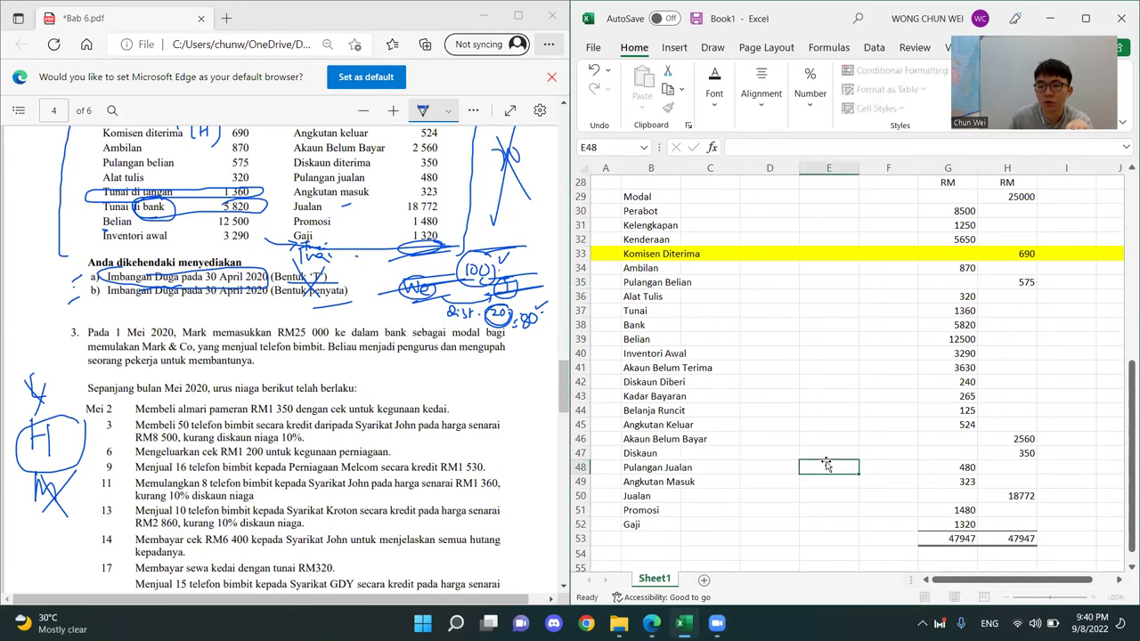
Check the Diskaun entry across row 47 and restore the label in cell B47 to "Diskaun Diterima"
left_click(642, 454)
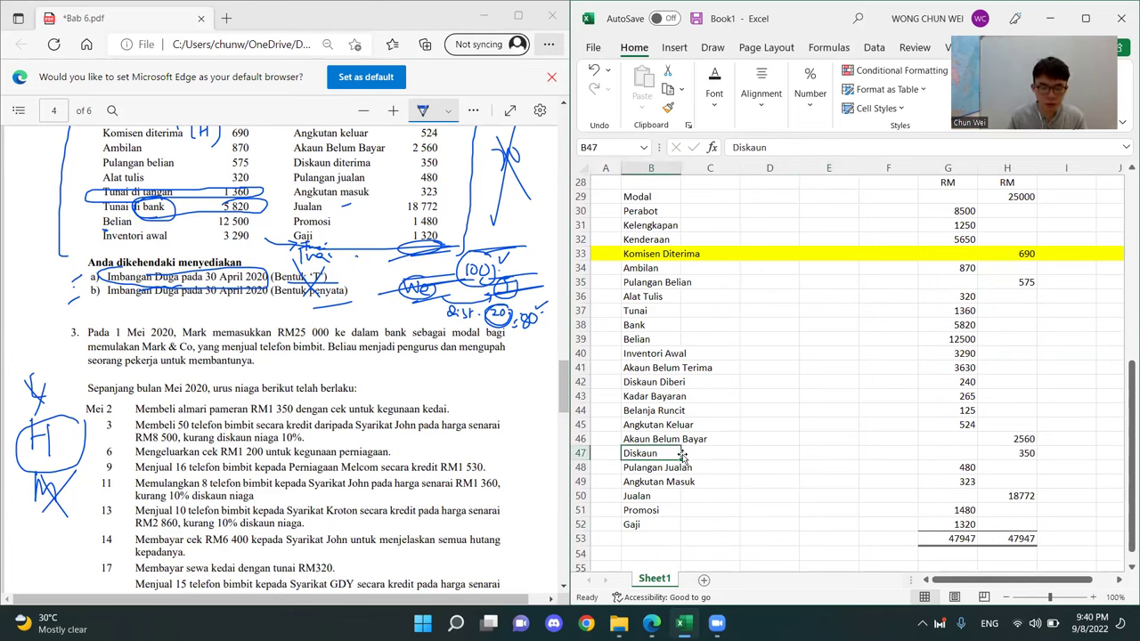
key("shift+space")
left_click(937, 493)
left_click(659, 458)
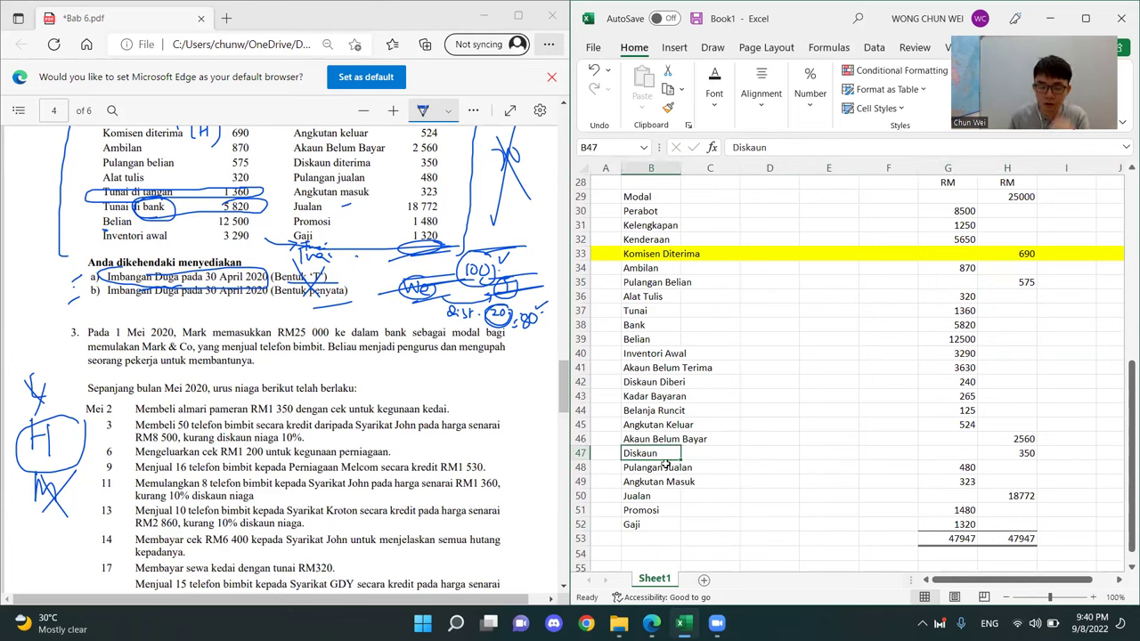
key("shift+space")
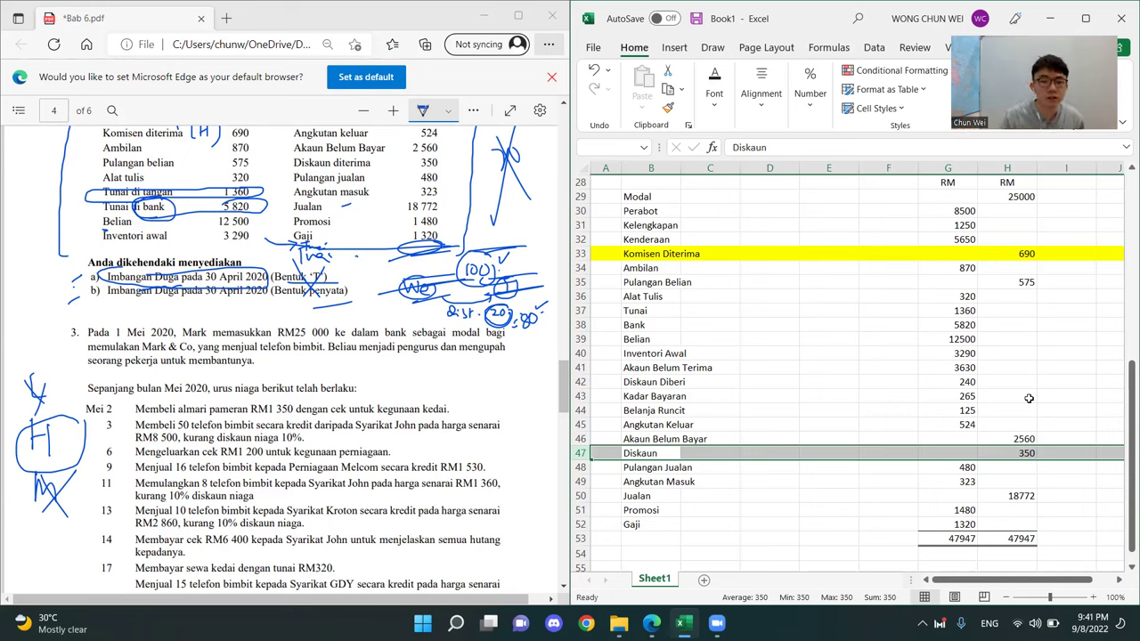
double_click(659, 454)
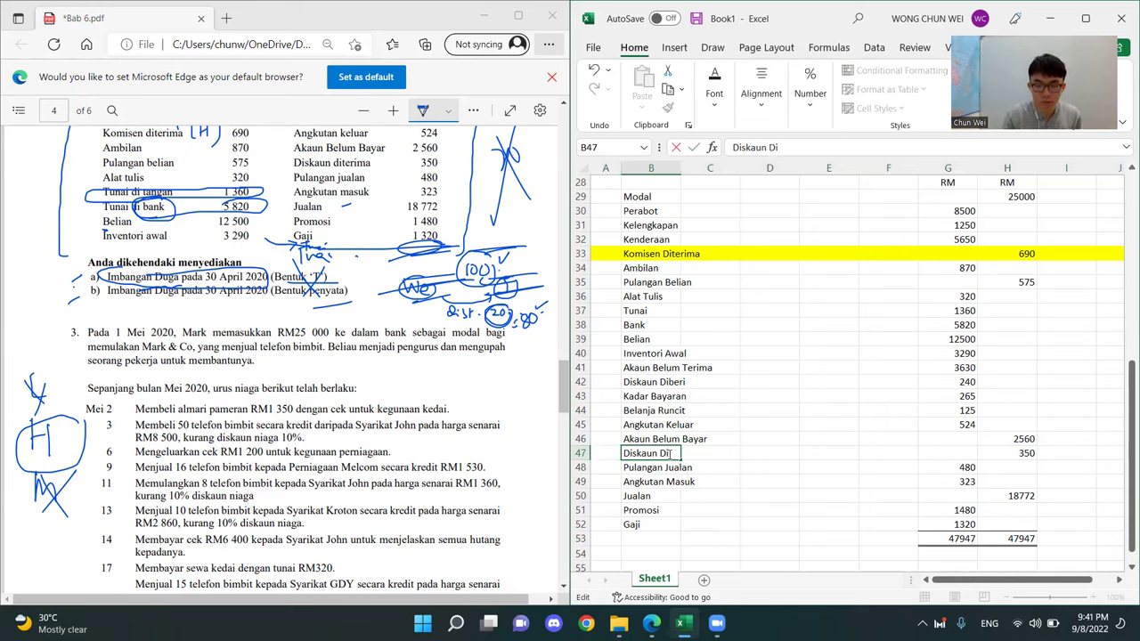
type("Diterima")
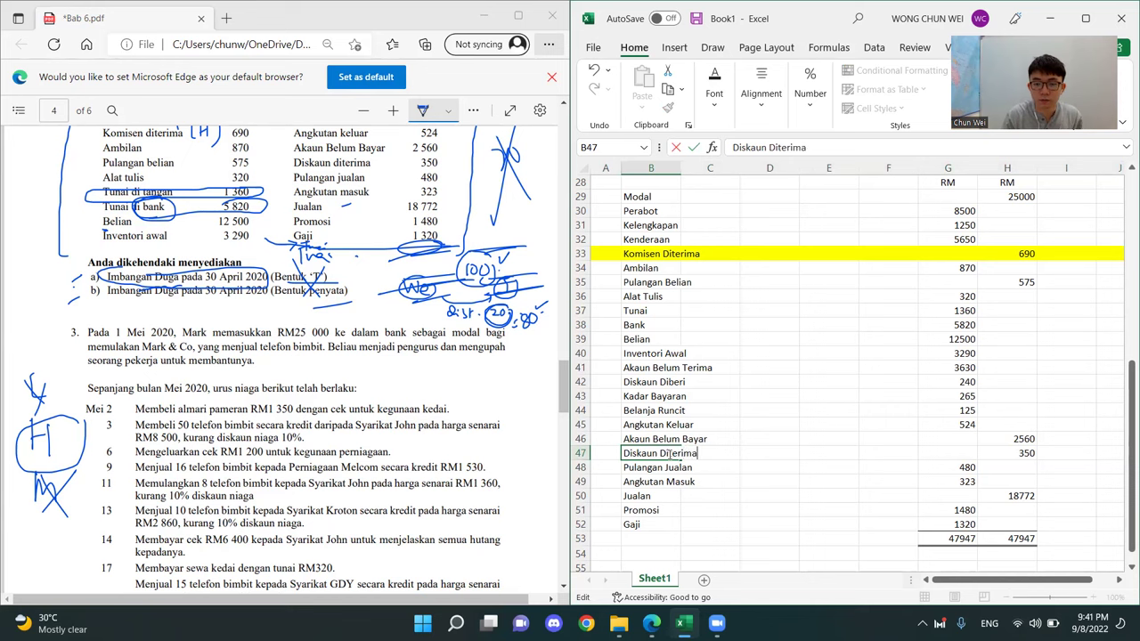
left_click(780, 485)
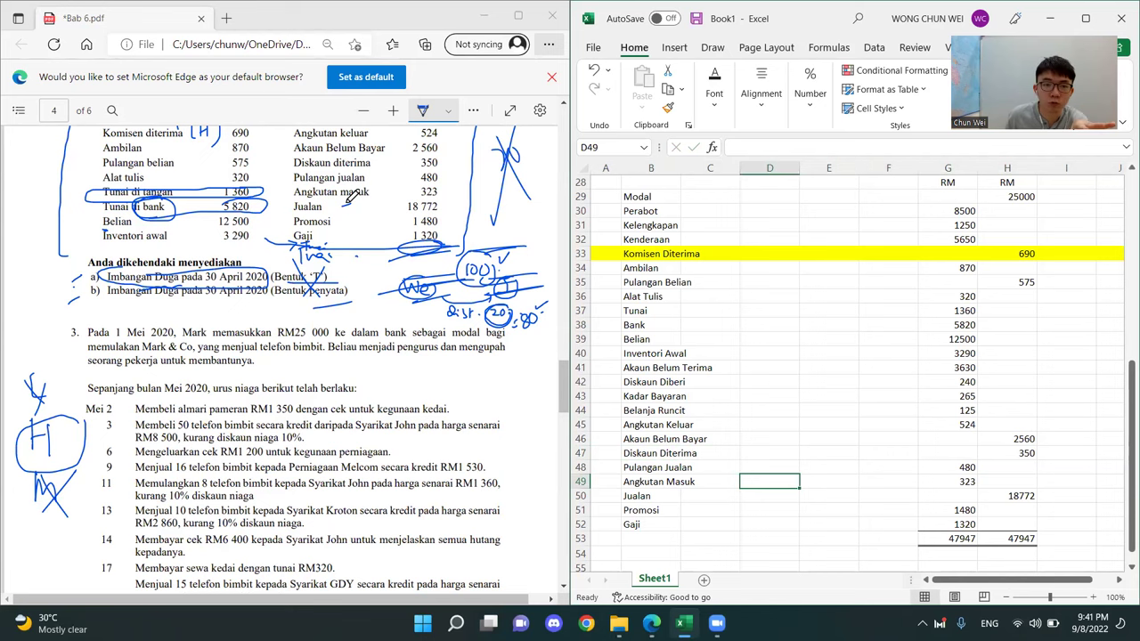
Read through the question 3 transactions for May 2020 and the required tasks that follow them
left_click(305, 192)
scroll(329, 274, "down", 5)
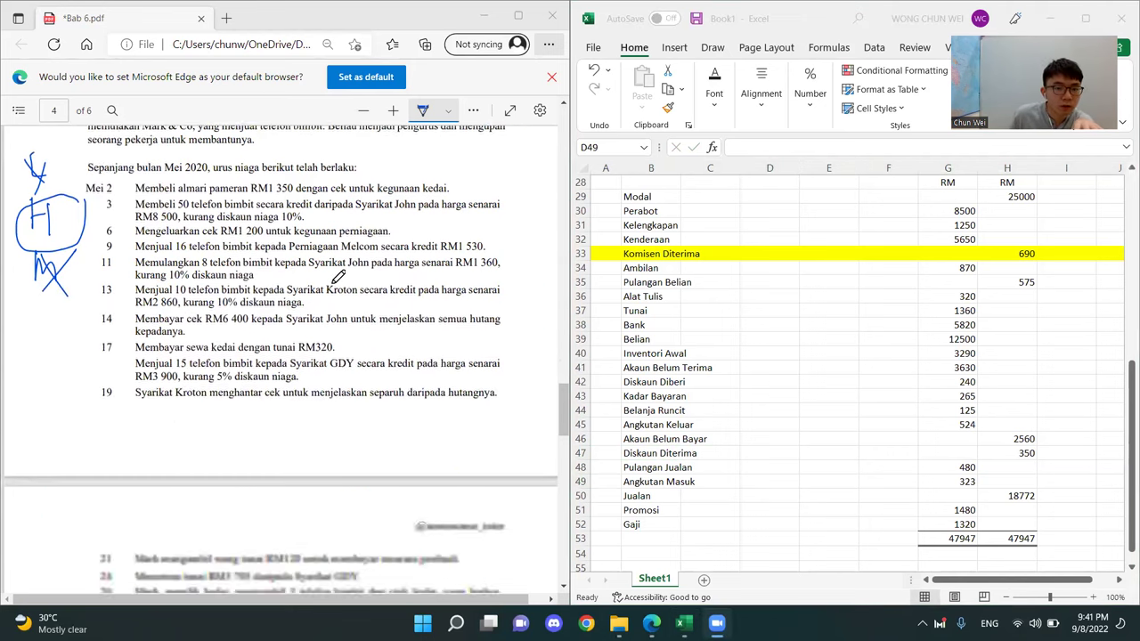
scroll(336, 286, "down", 1)
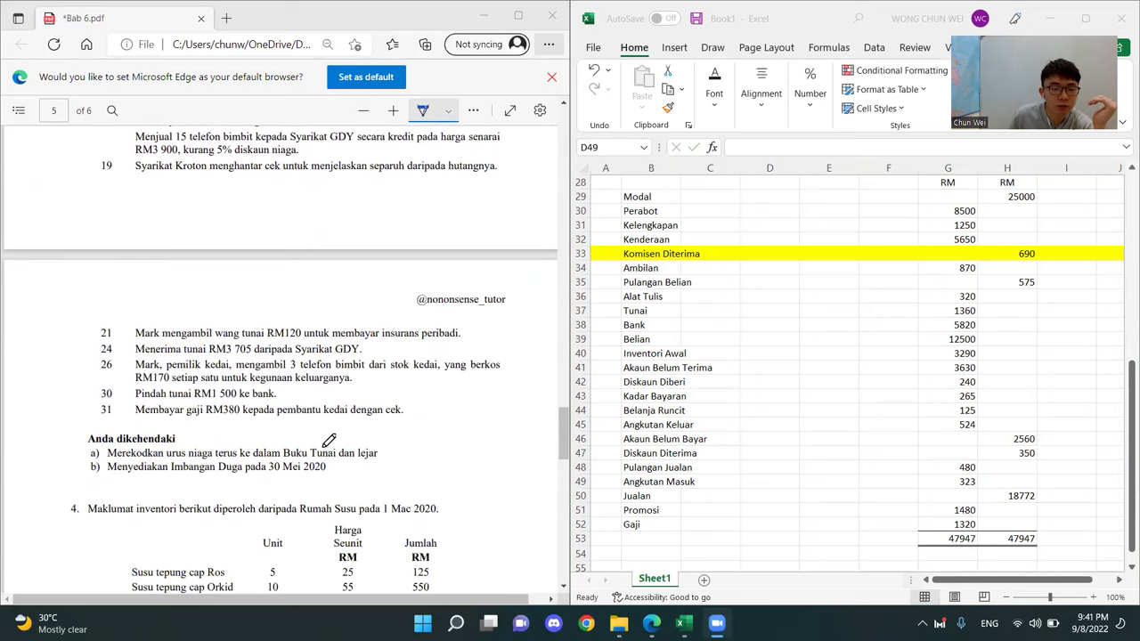
scroll(330, 352, "up", 1)
scroll(335, 349, "up", 2)
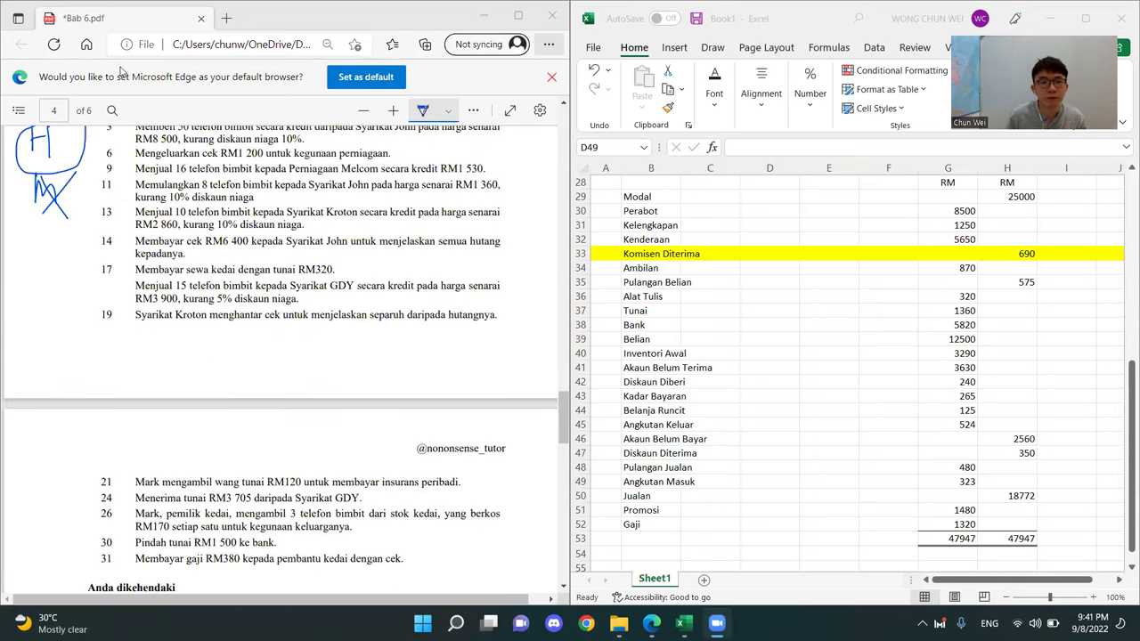
scroll(293, 302, "down", 1, "ctrl")
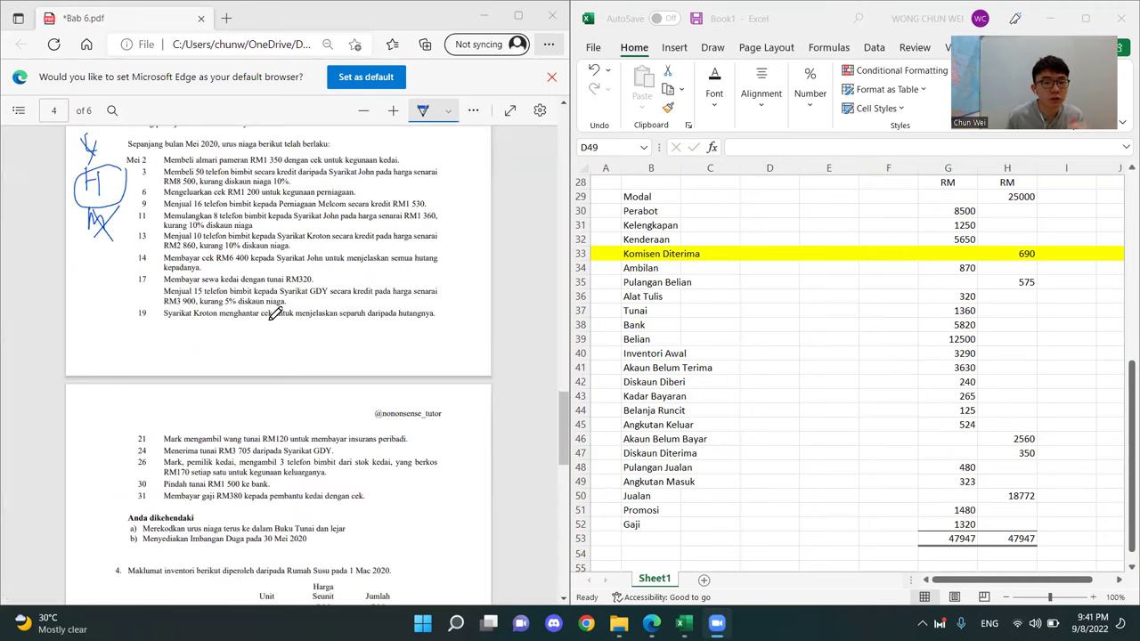
scroll(193, 191, "up", 1)
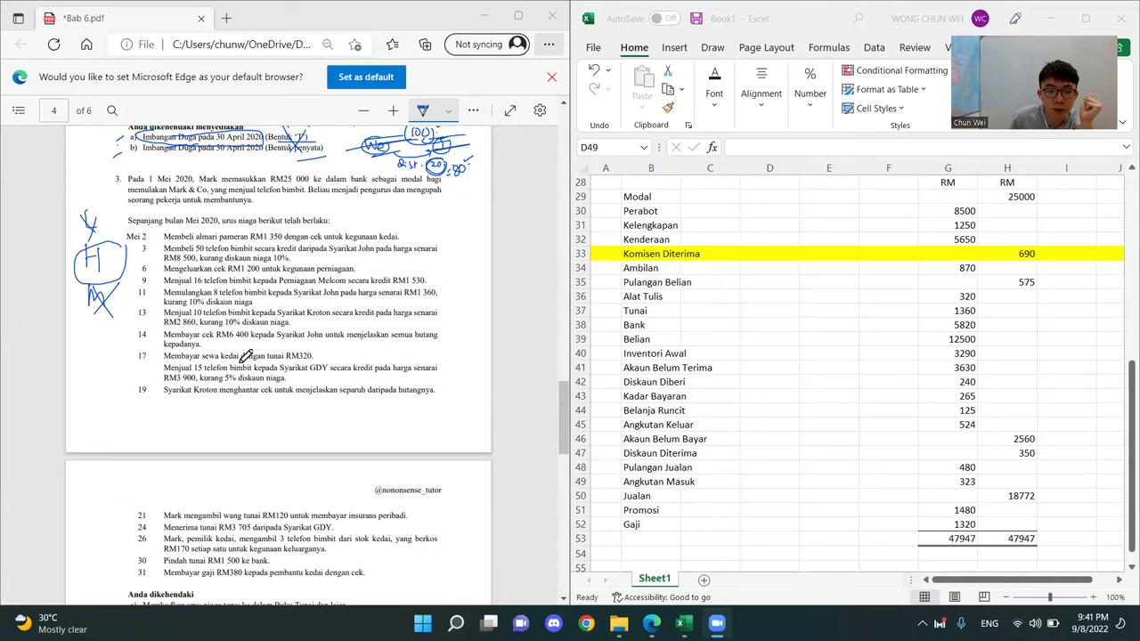
scroll(245, 356, "down", 3)
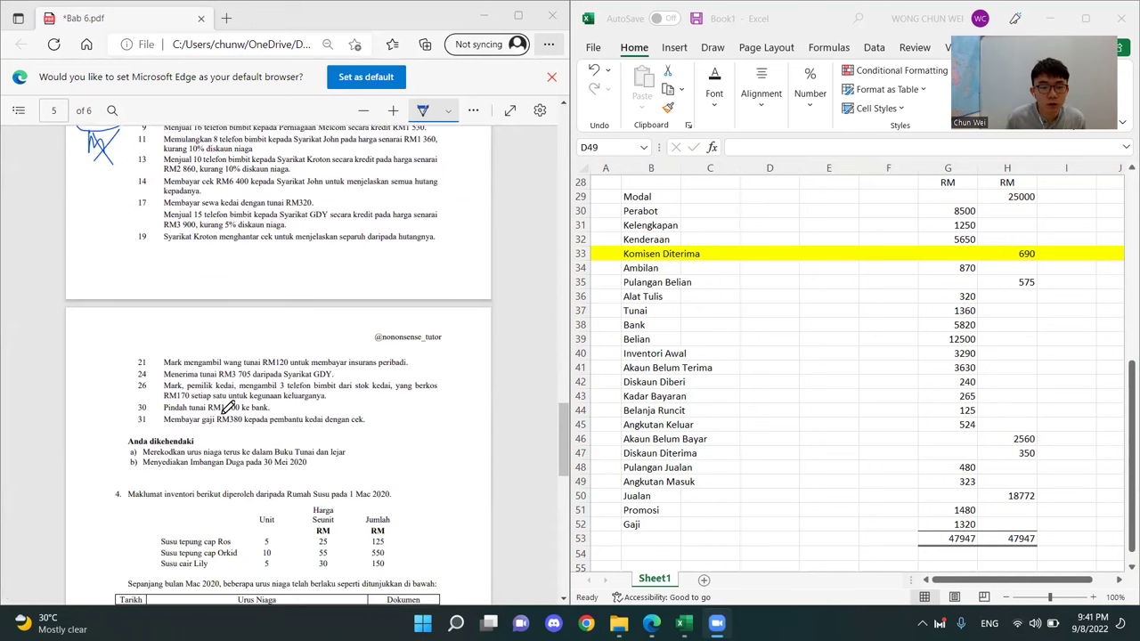
scroll(224, 411, "up", 2)
Mark question 3's tasks in ink: tick and circle "Buku Tunai dan lejar", underline "Imbangan Duga", and link the transactions, books and trial balance with arrows
left_click_drag(319, 451, 390, 441)
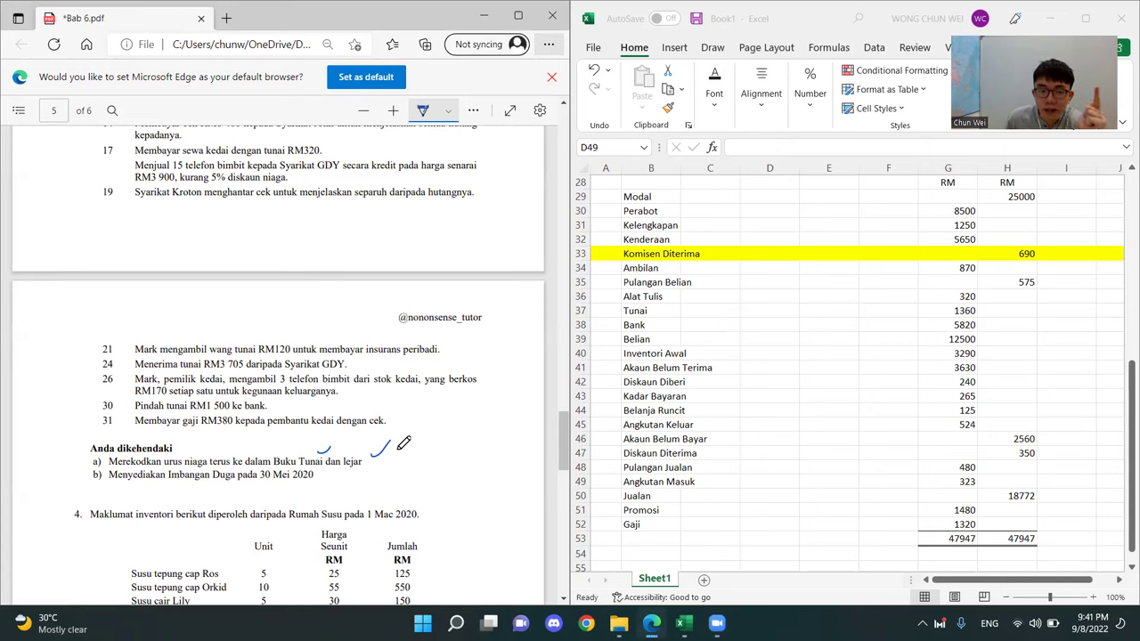
left_click_drag(161, 489, 233, 491)
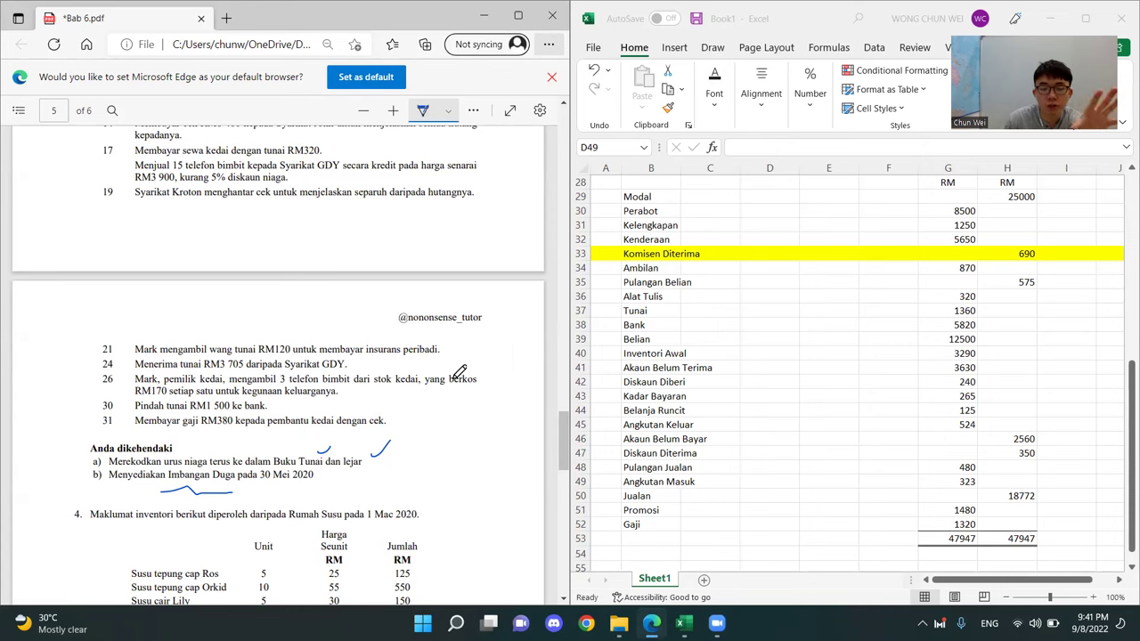
mouse_move(393, 401)
left_mouse_down()
mouse_move(420, 417)
mouse_move(365, 445)
mouse_move(375, 442)
mouse_move(301, 437)
mouse_move(318, 465)
mouse_move(352, 434)
left_mouse_up()
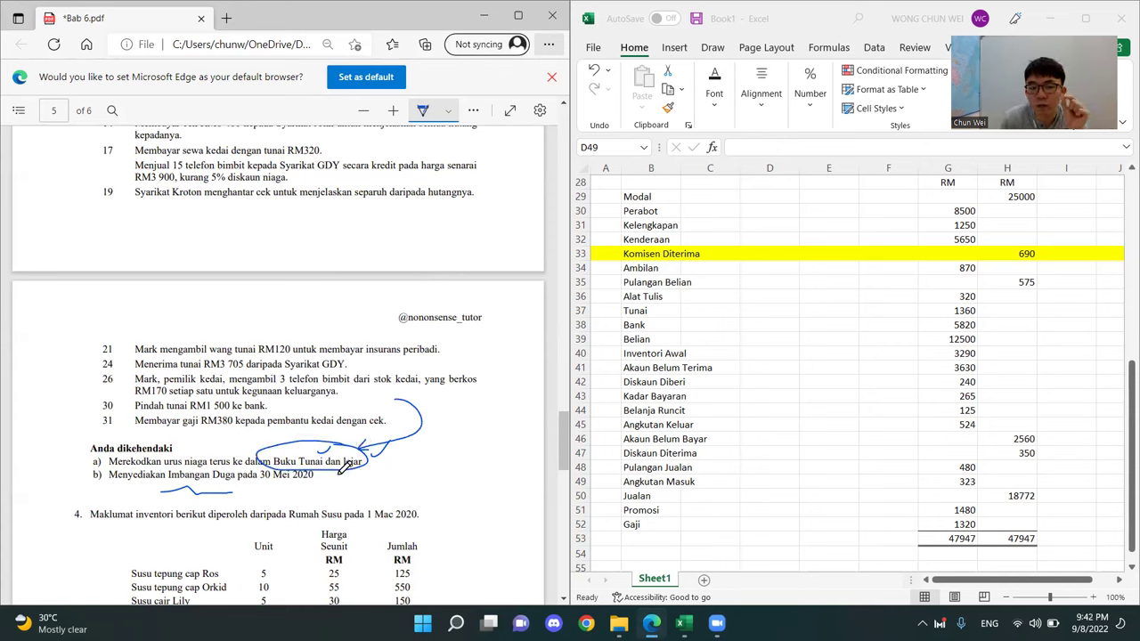
mouse_move(350, 455)
left_mouse_down()
mouse_move(337, 485)
mouse_move(284, 495)
mouse_move(255, 481)
mouse_move(250, 490)
mouse_move(263, 495)
left_mouse_up()
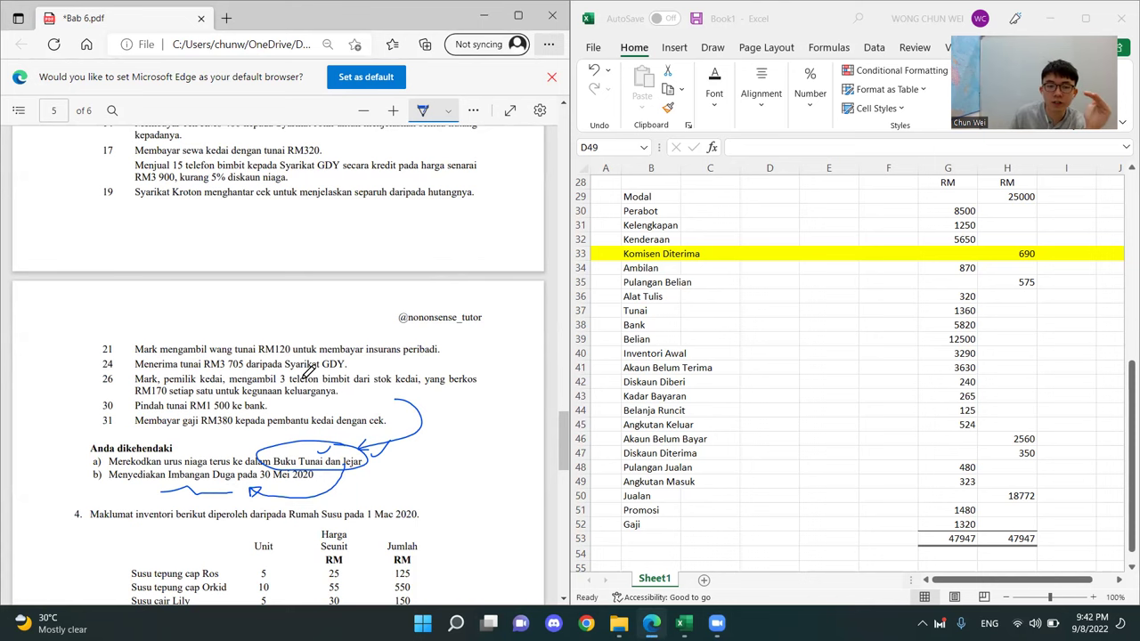
On the Sistem Inventori page, write 100% in ink beside the diagram and circle it, and write 80% and 20% opposite, circling 80%
scroll(285, 358, "down", 1)
scroll(283, 354, "down", 3)
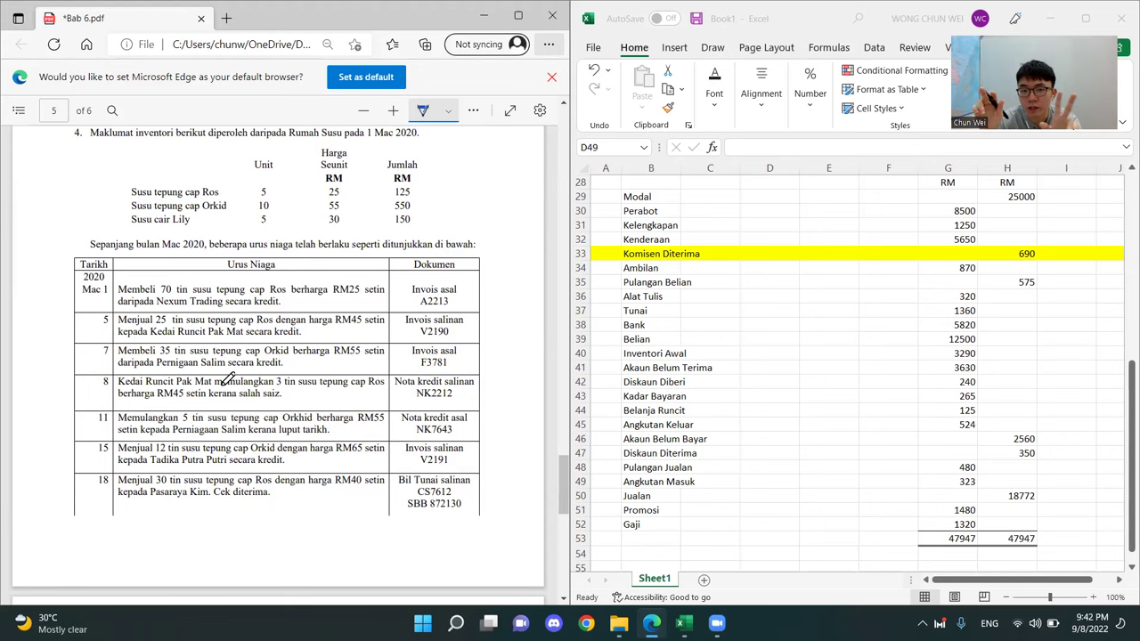
scroll(206, 368, "up", 2)
scroll(207, 367, "up", 20)
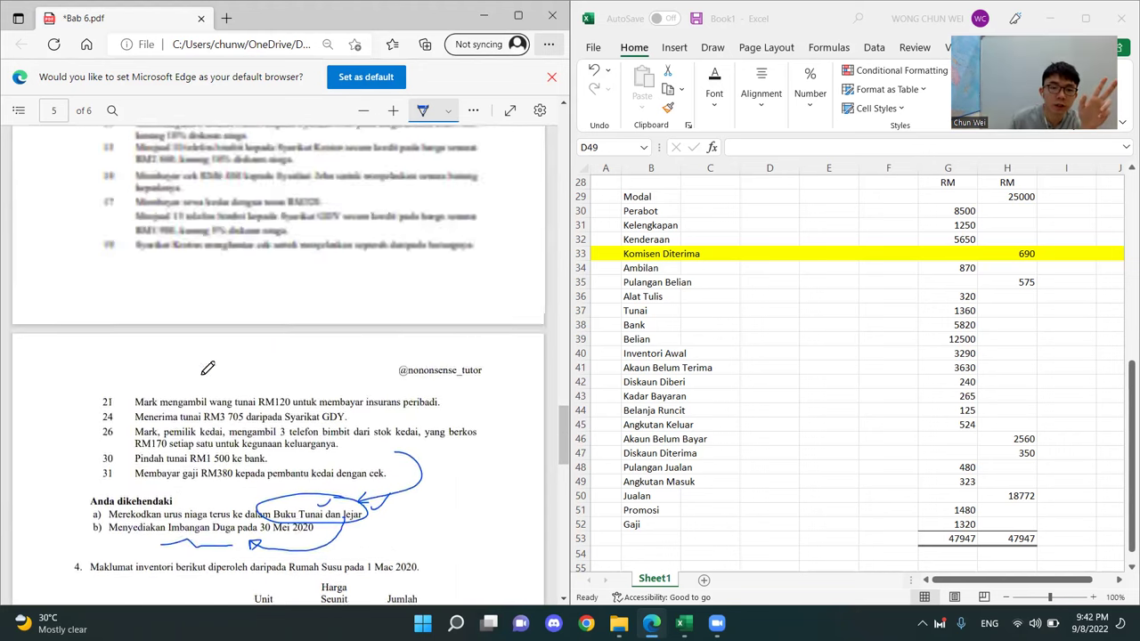
scroll(206, 367, "up", 15)
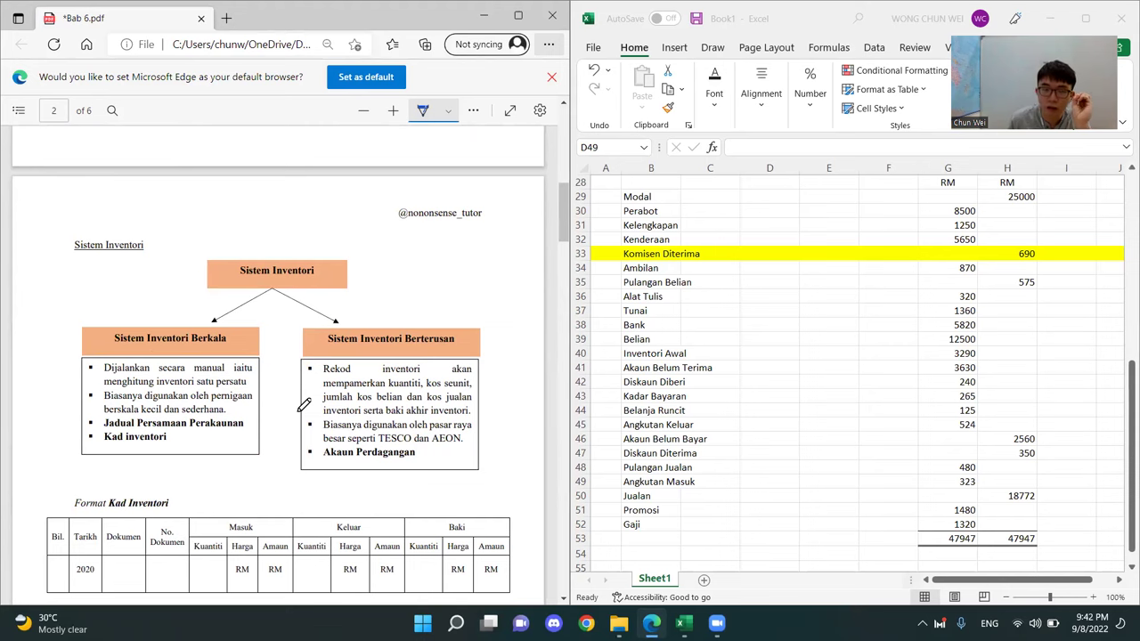
scroll(213, 356, "down", 1)
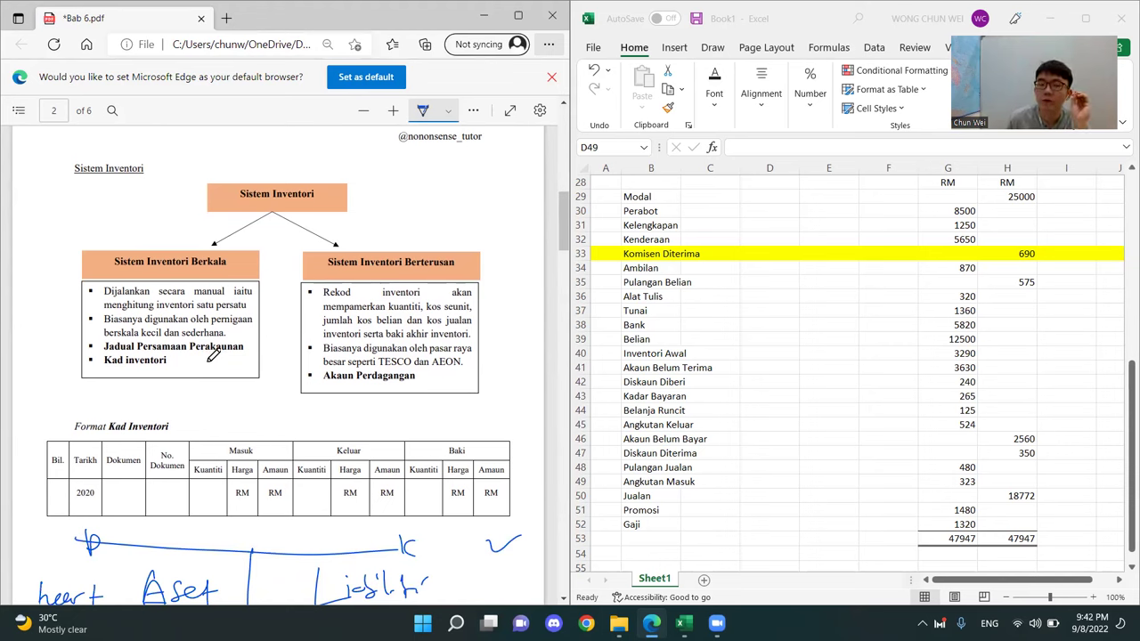
left_click_drag(41, 213, 36, 235)
mouse_move(67, 214)
left_mouse_down()
mouse_move(92, 214)
mouse_move(111, 233)
left_mouse_up()
mouse_move(125, 186)
left_mouse_down()
mouse_move(134, 249)
mouse_move(138, 211)
left_mouse_up()
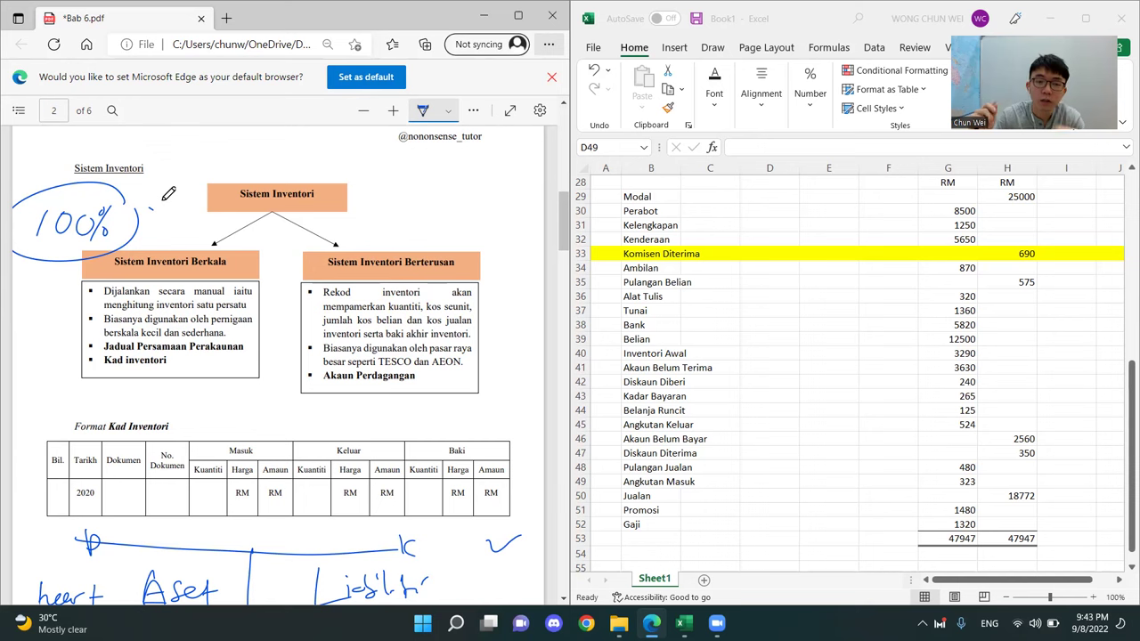
mouse_move(439, 149)
left_mouse_down()
mouse_move(435, 160)
mouse_move(454, 166)
mouse_move(466, 191)
mouse_move(459, 216)
mouse_move(463, 237)
mouse_move(472, 233)
left_mouse_up()
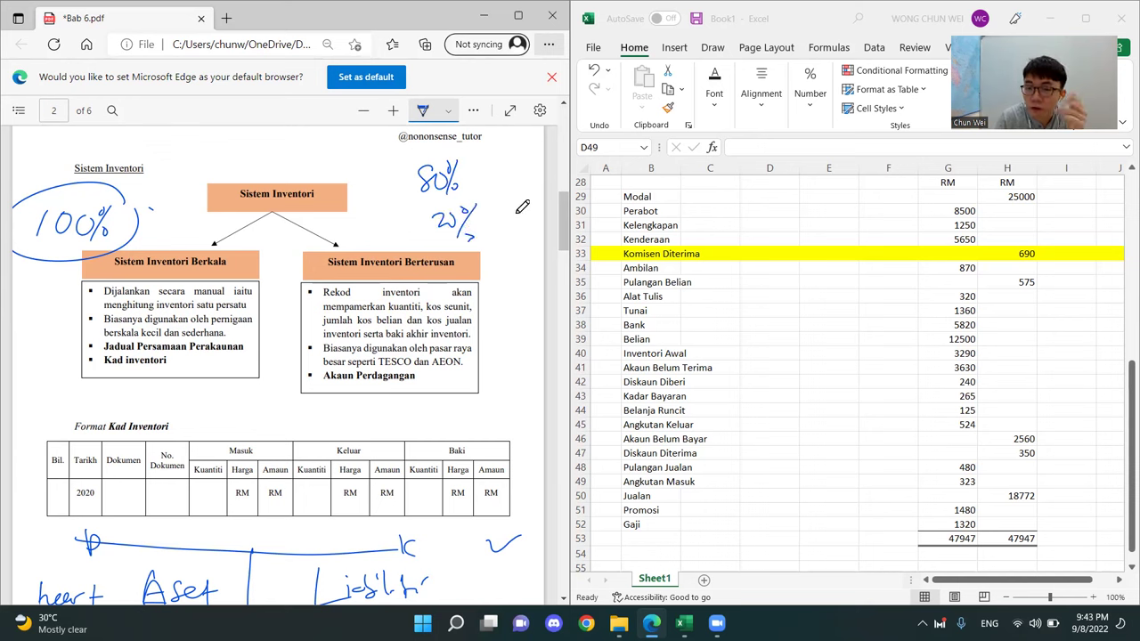
left_click_drag(467, 166, 449, 151)
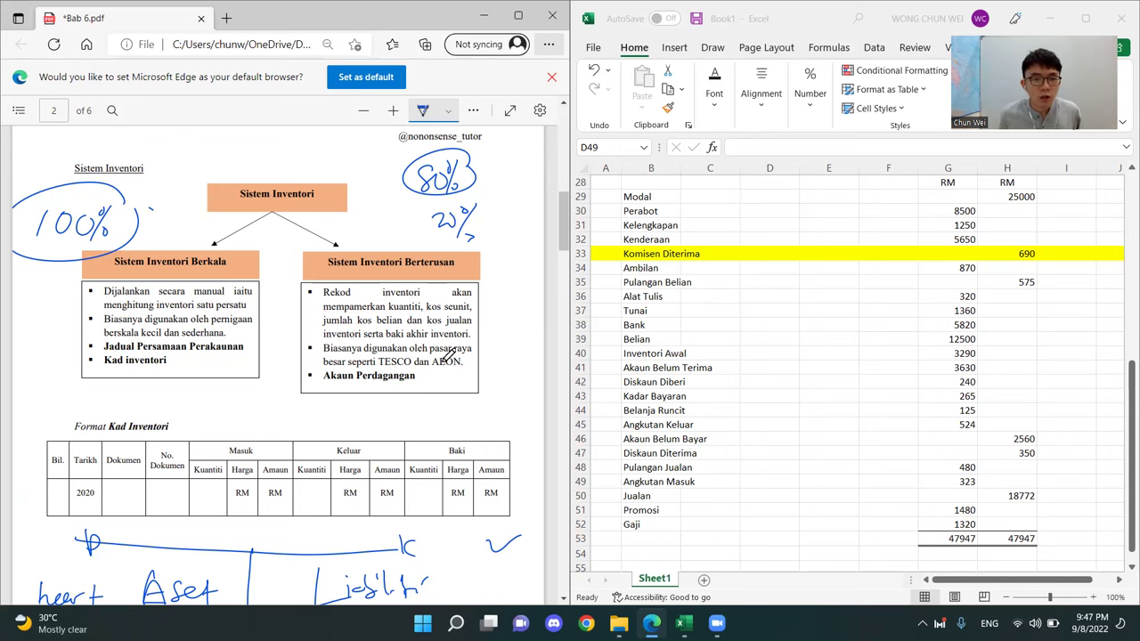
Review the Bab 6 notes from the first page through the exercises to question 3's required tasks
scroll(402, 391, "down", 3)
scroll(385, 394, "down", 5)
scroll(356, 405, "up", 10)
scroll(321, 415, "up", 5)
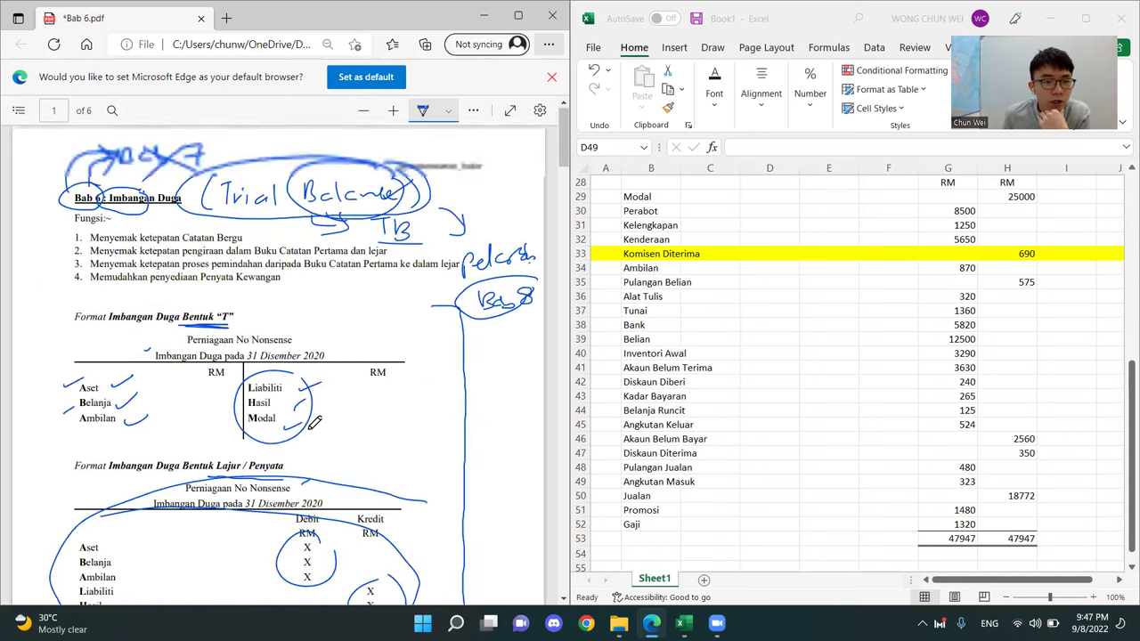
scroll(317, 416, "down", 5)
scroll(317, 417, "down", 20)
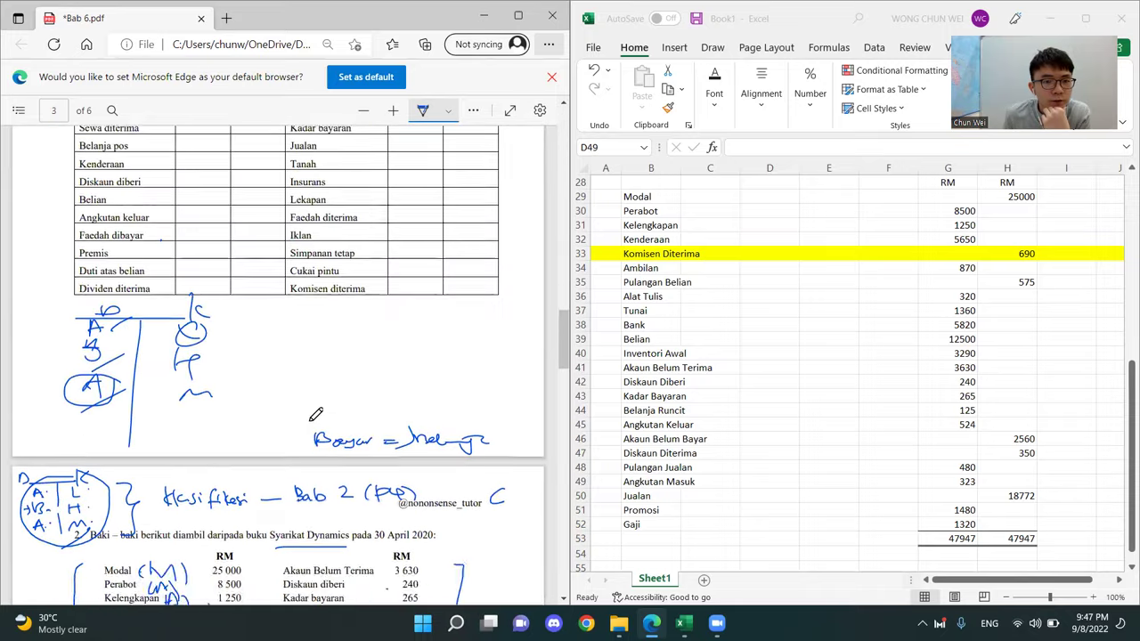
scroll(313, 417, "down", 7)
scroll(338, 400, "up", 5)
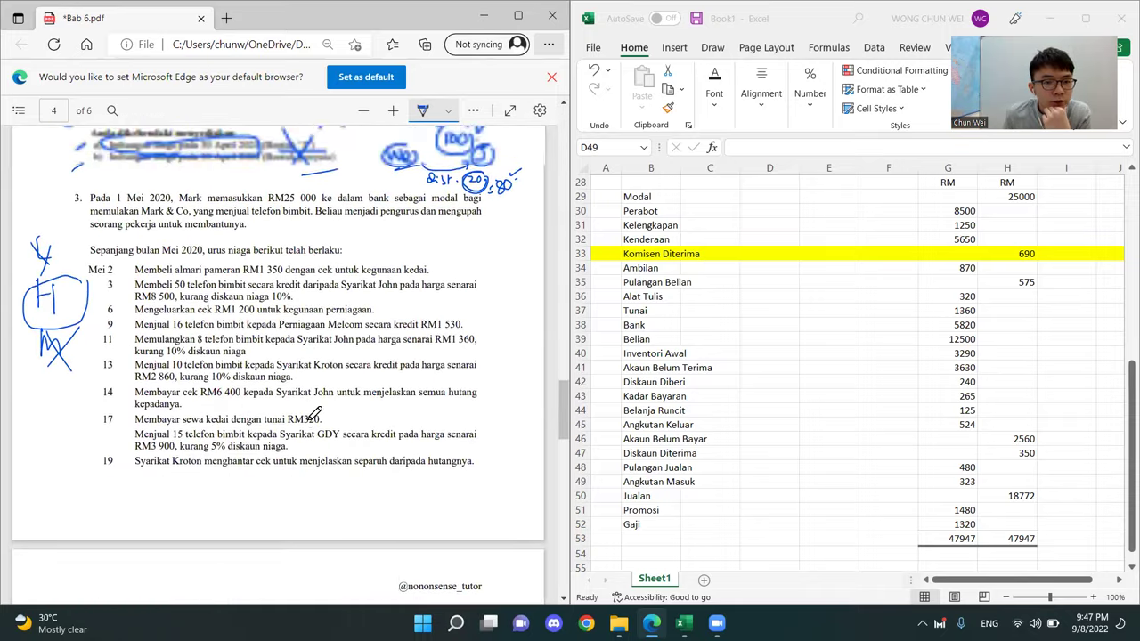
scroll(339, 399, "down", 5)
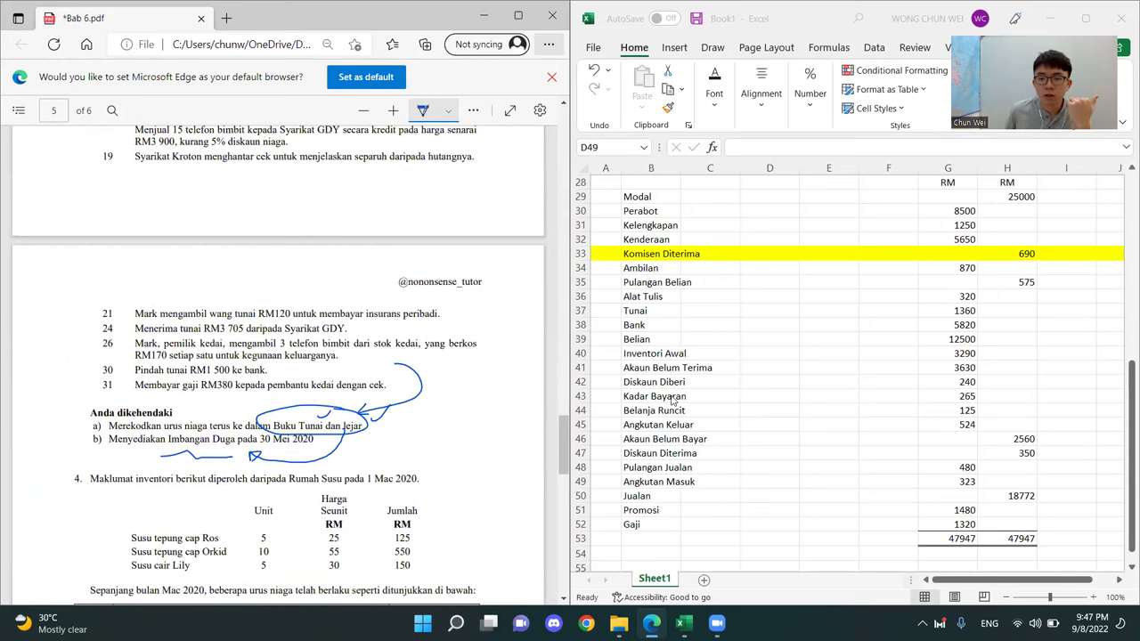
Enter the homework note "Pg 131 - Q1, 2, 3, 4" in cell B55 below the trial balance
left_click(767, 481)
scroll(745, 486, "down", 2)
left_click(657, 483)
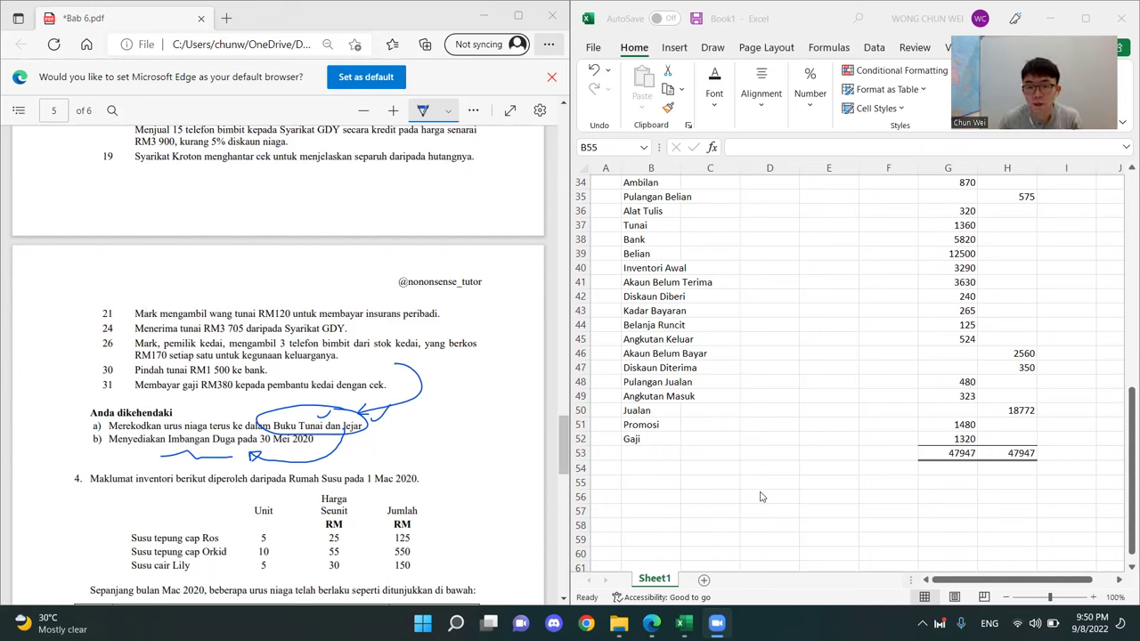
left_click(663, 484)
type("P")
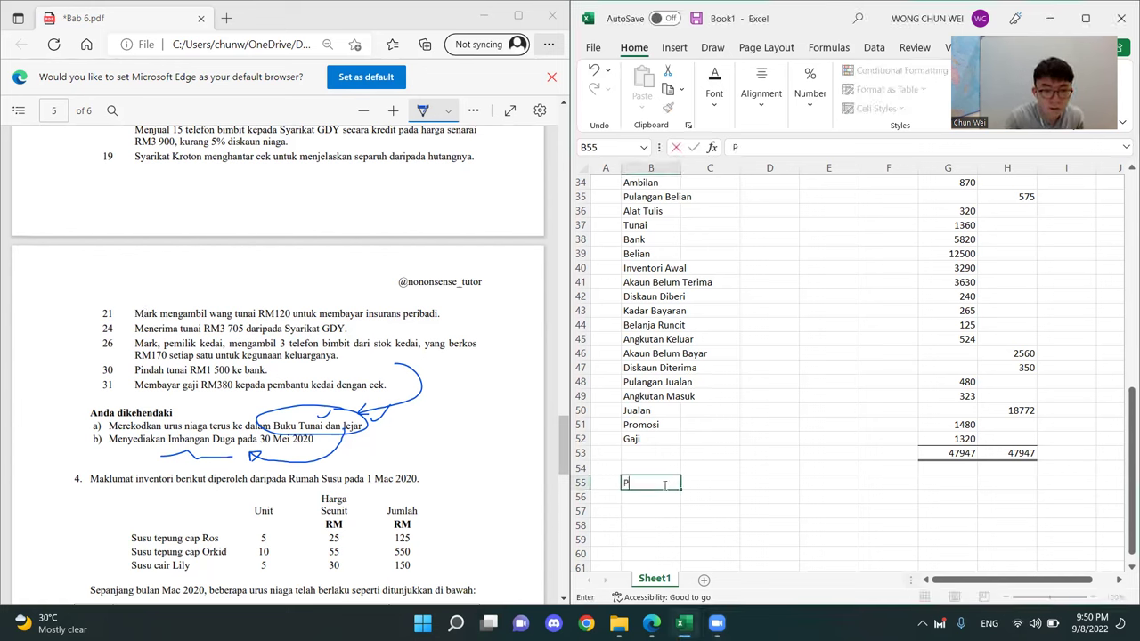
type("g 1")
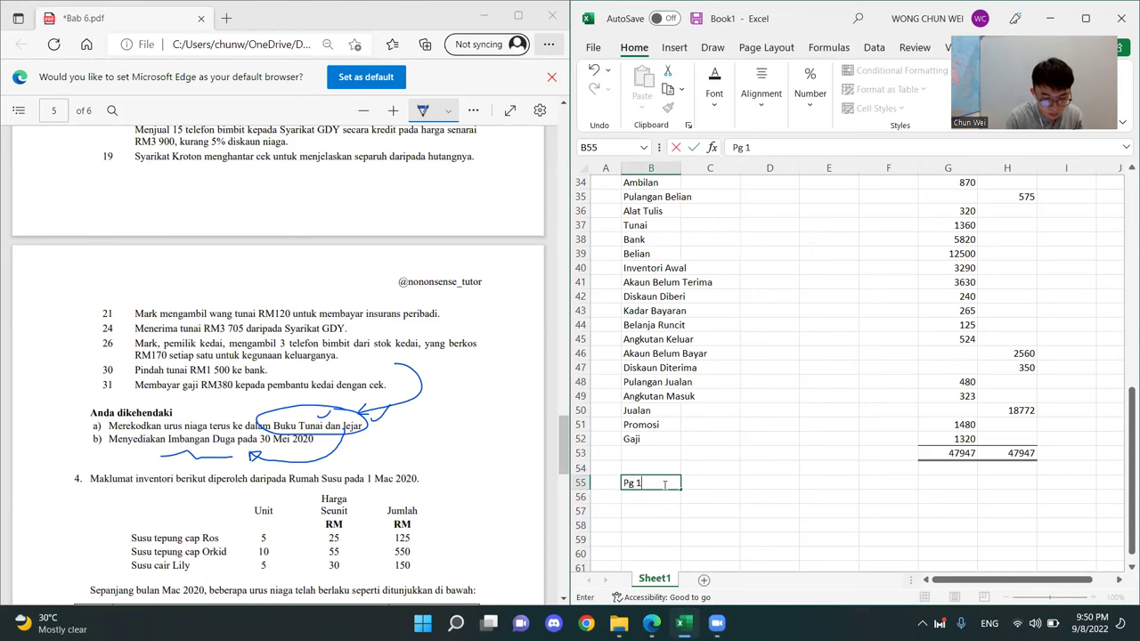
type("31 - Q1,")
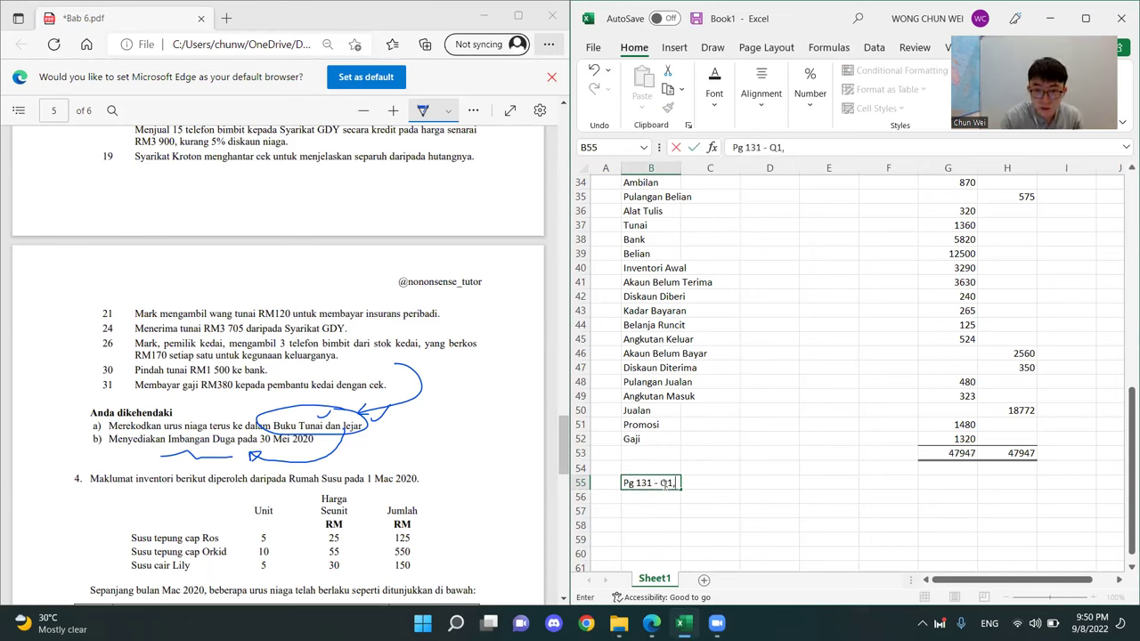
type(" 2, 3, 4")
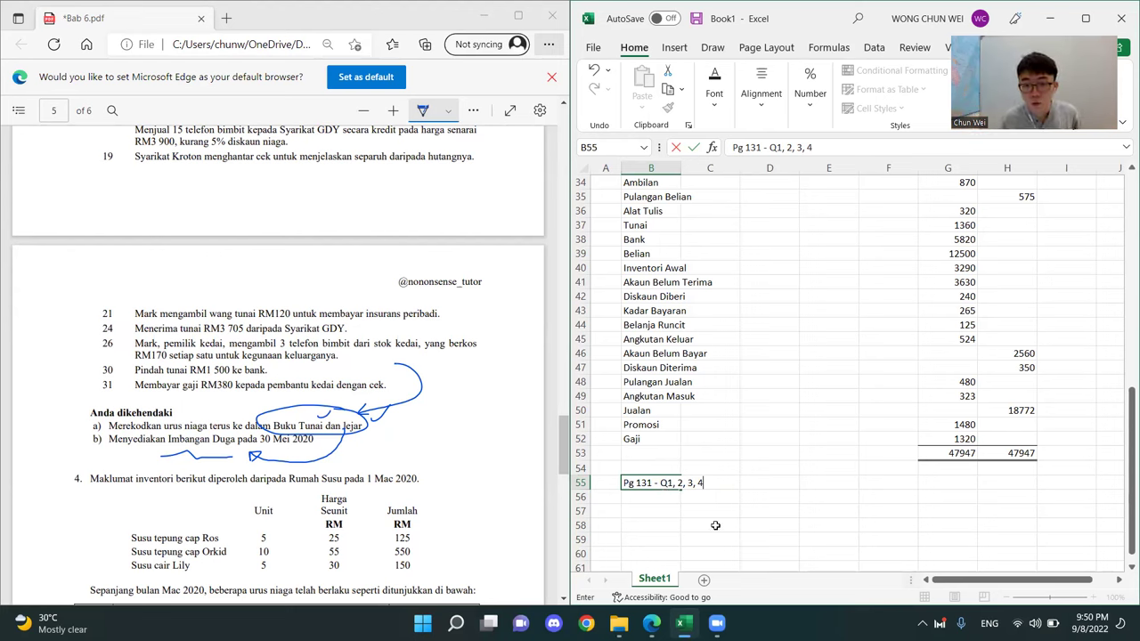
Add a second homework note, "Pg 118 - Q6", in cell B56
left_click(652, 496)
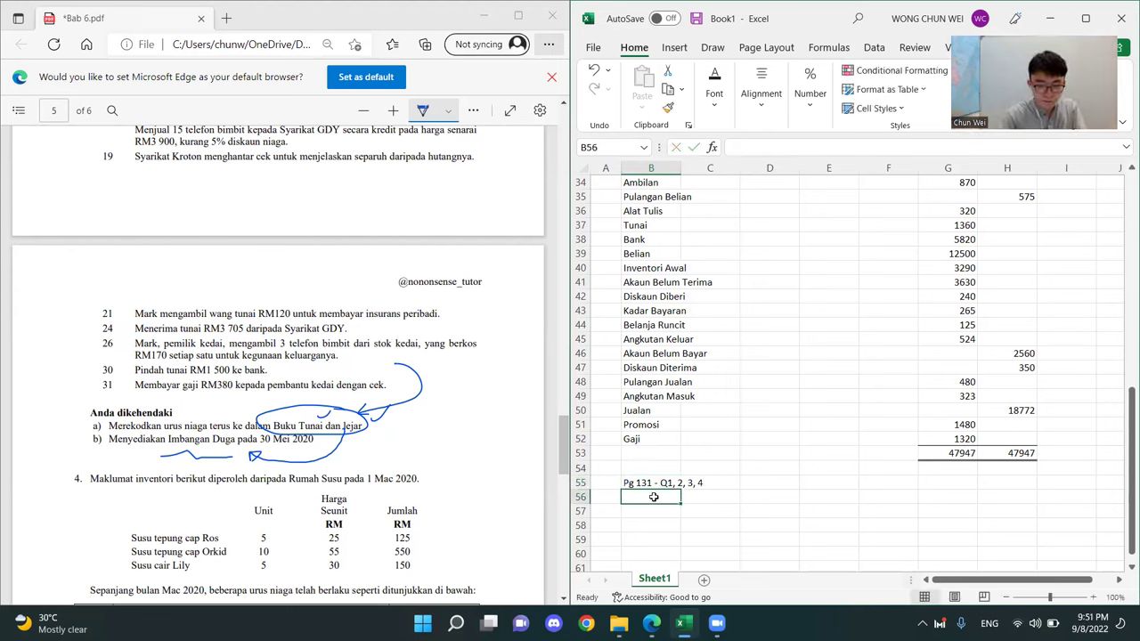
type("Pg 118")
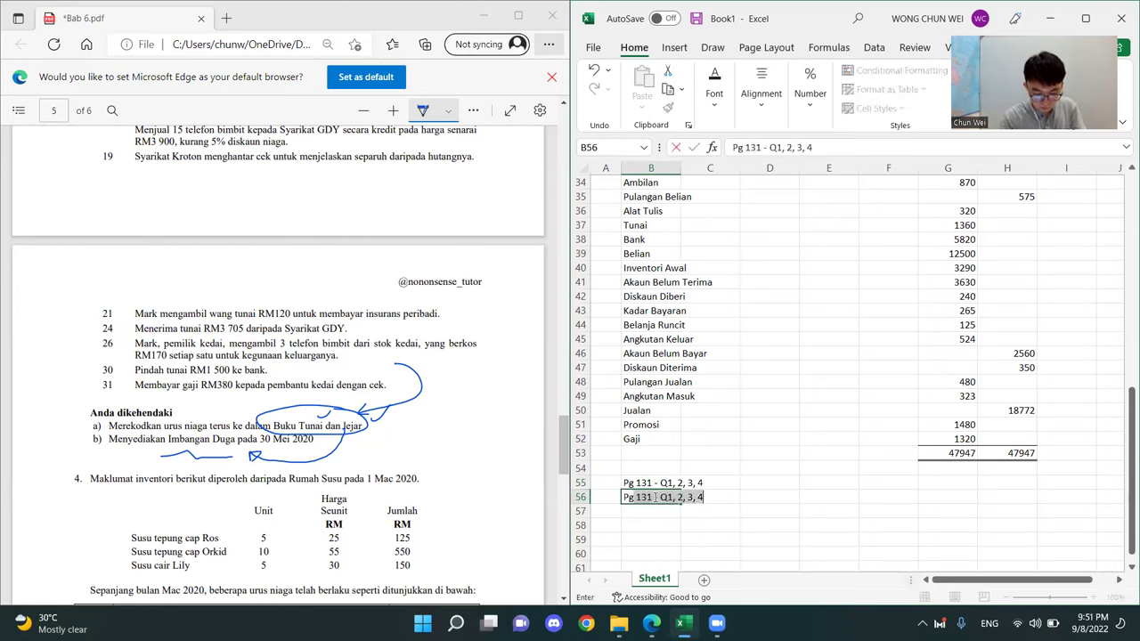
type(" -")
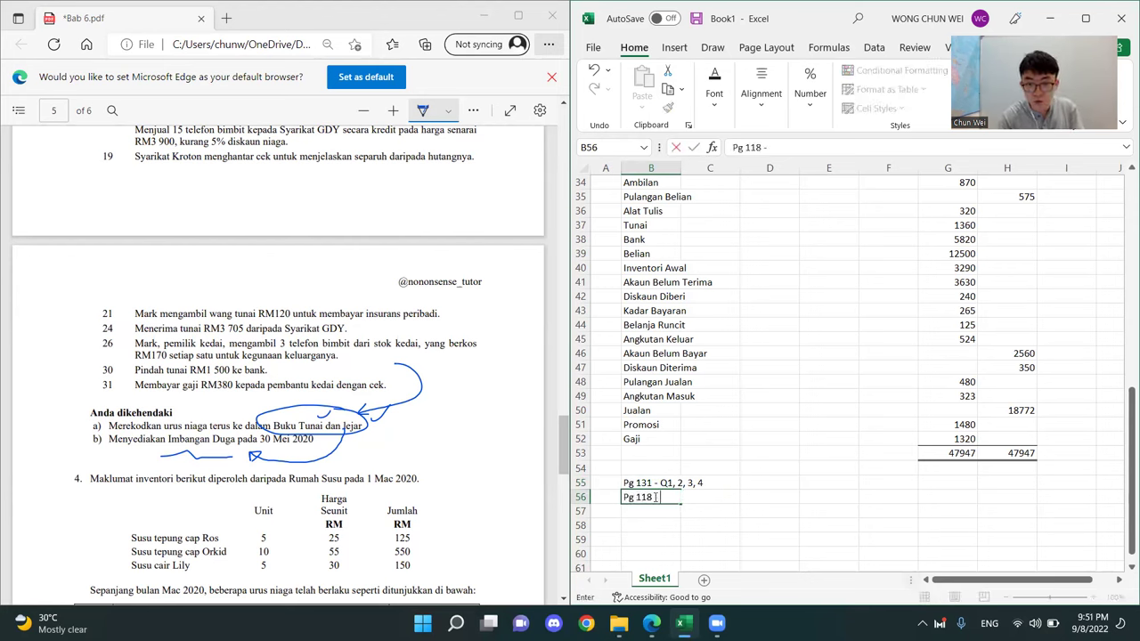
type(" Q6")
key("Return")
left_click(764, 486)
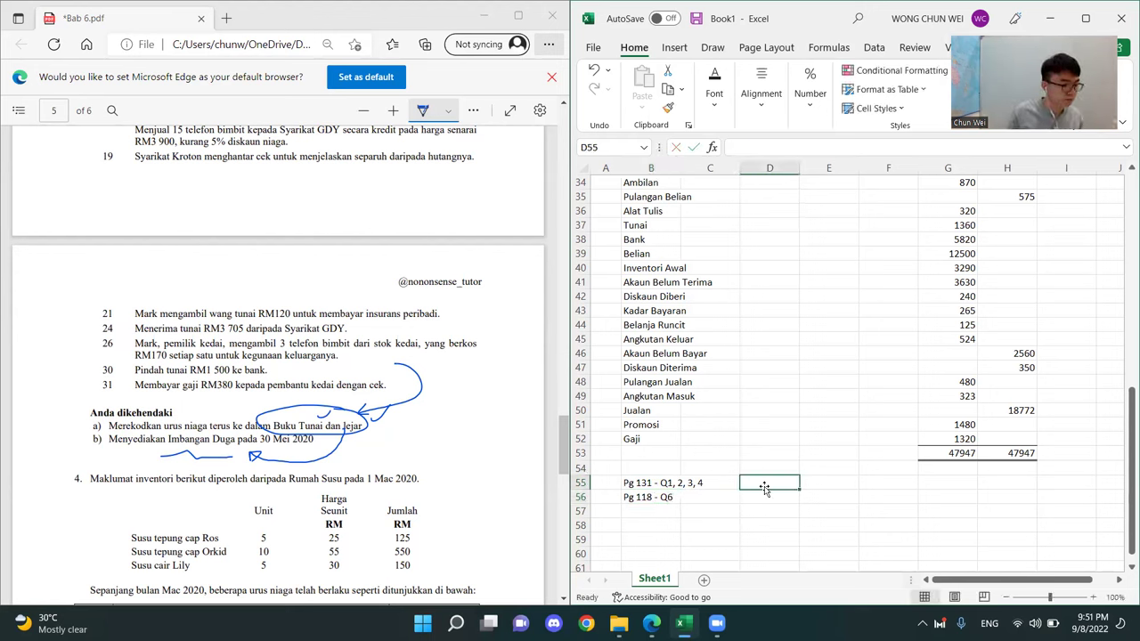